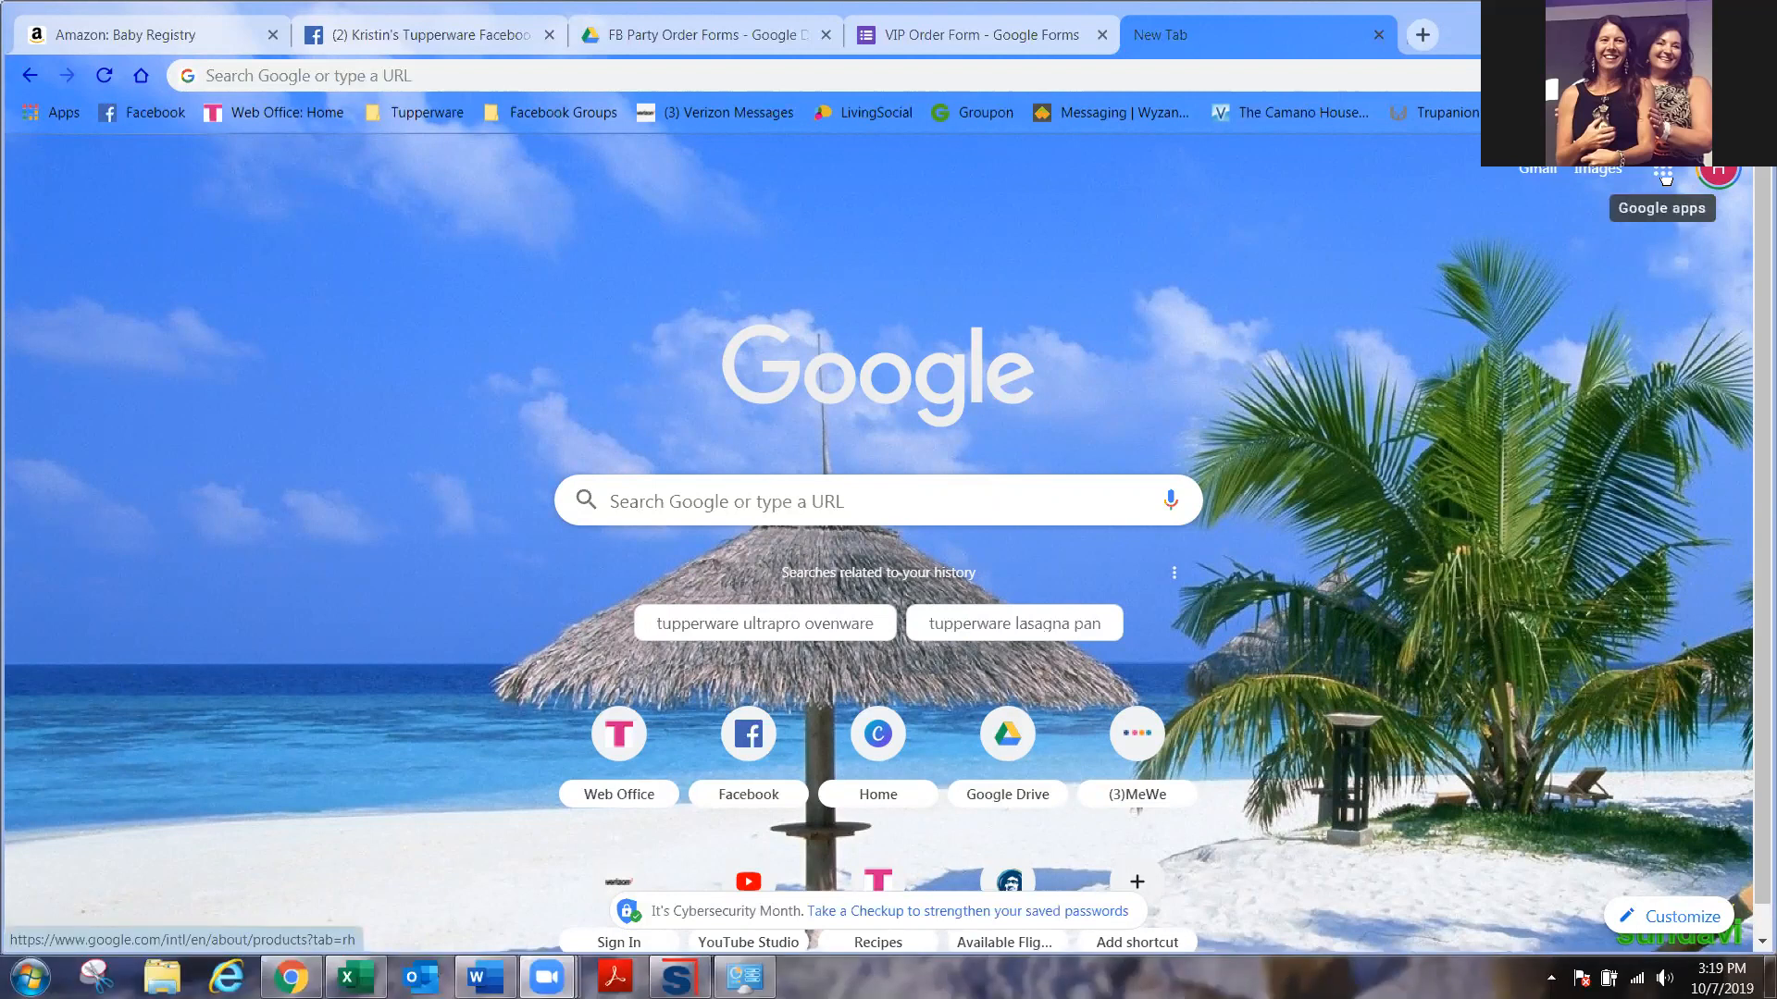
# - From Google Drive, create a new blank Google Form via New > More > Google Forms
pyautogui.click(1663, 174)
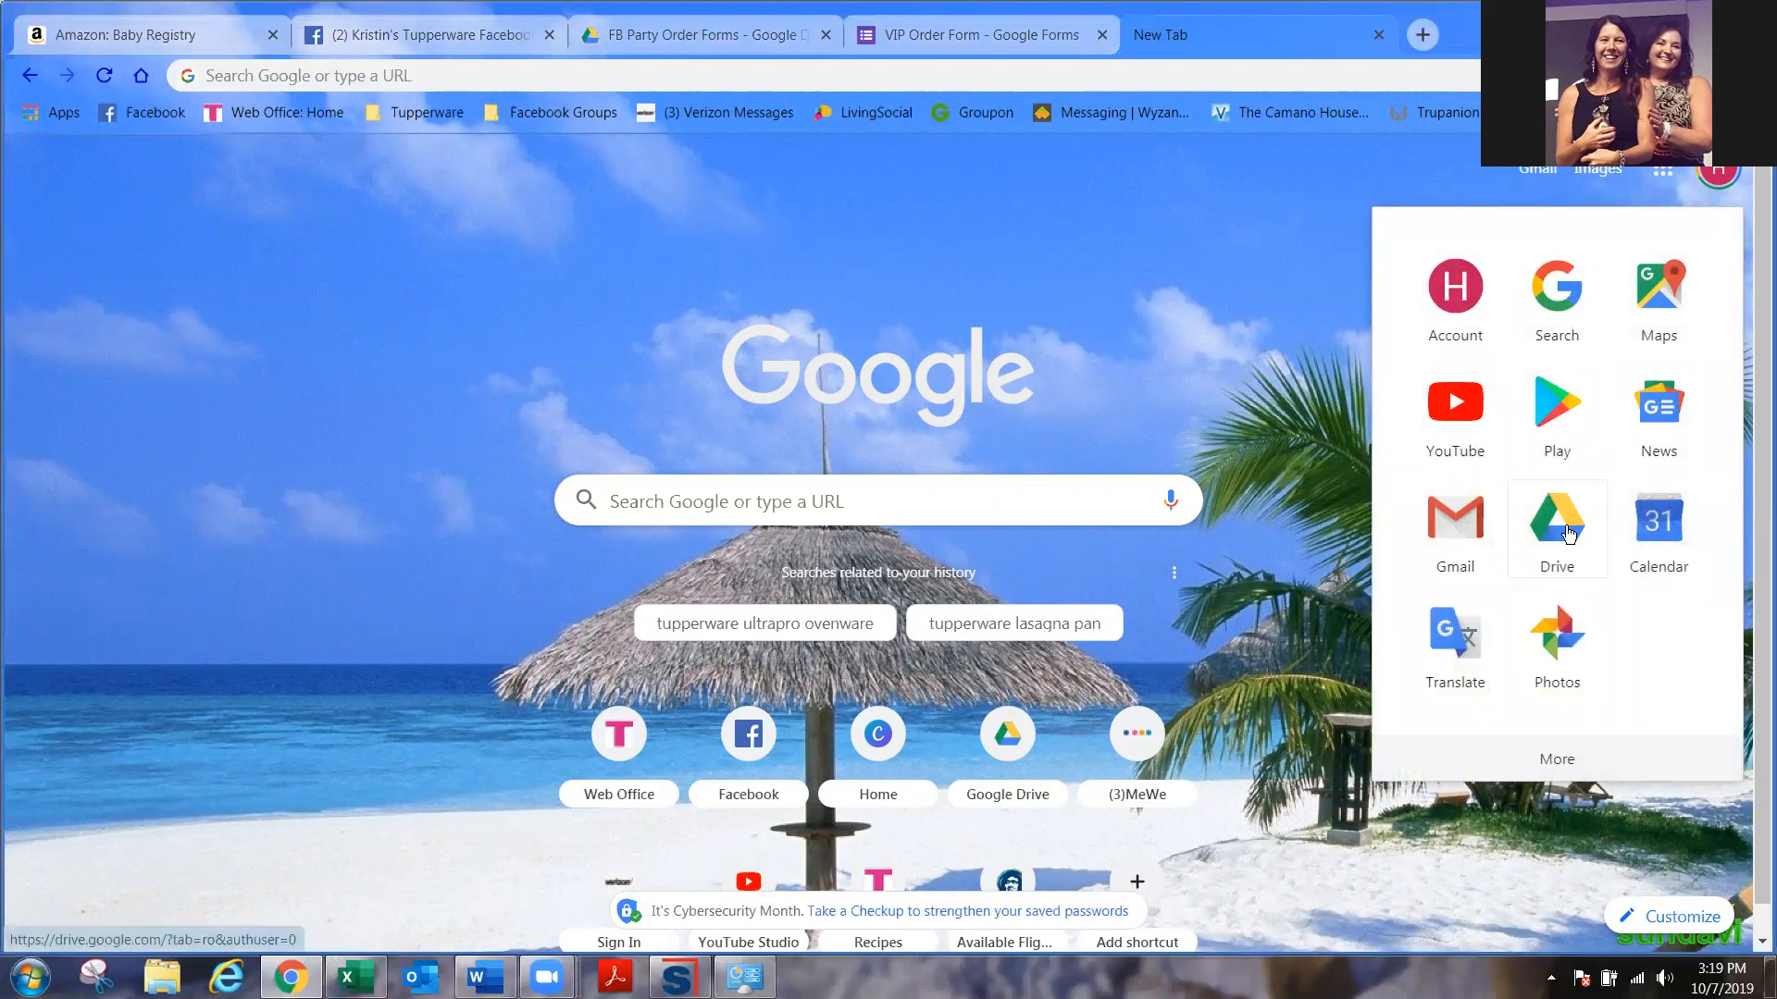
pyautogui.click(1568, 533)
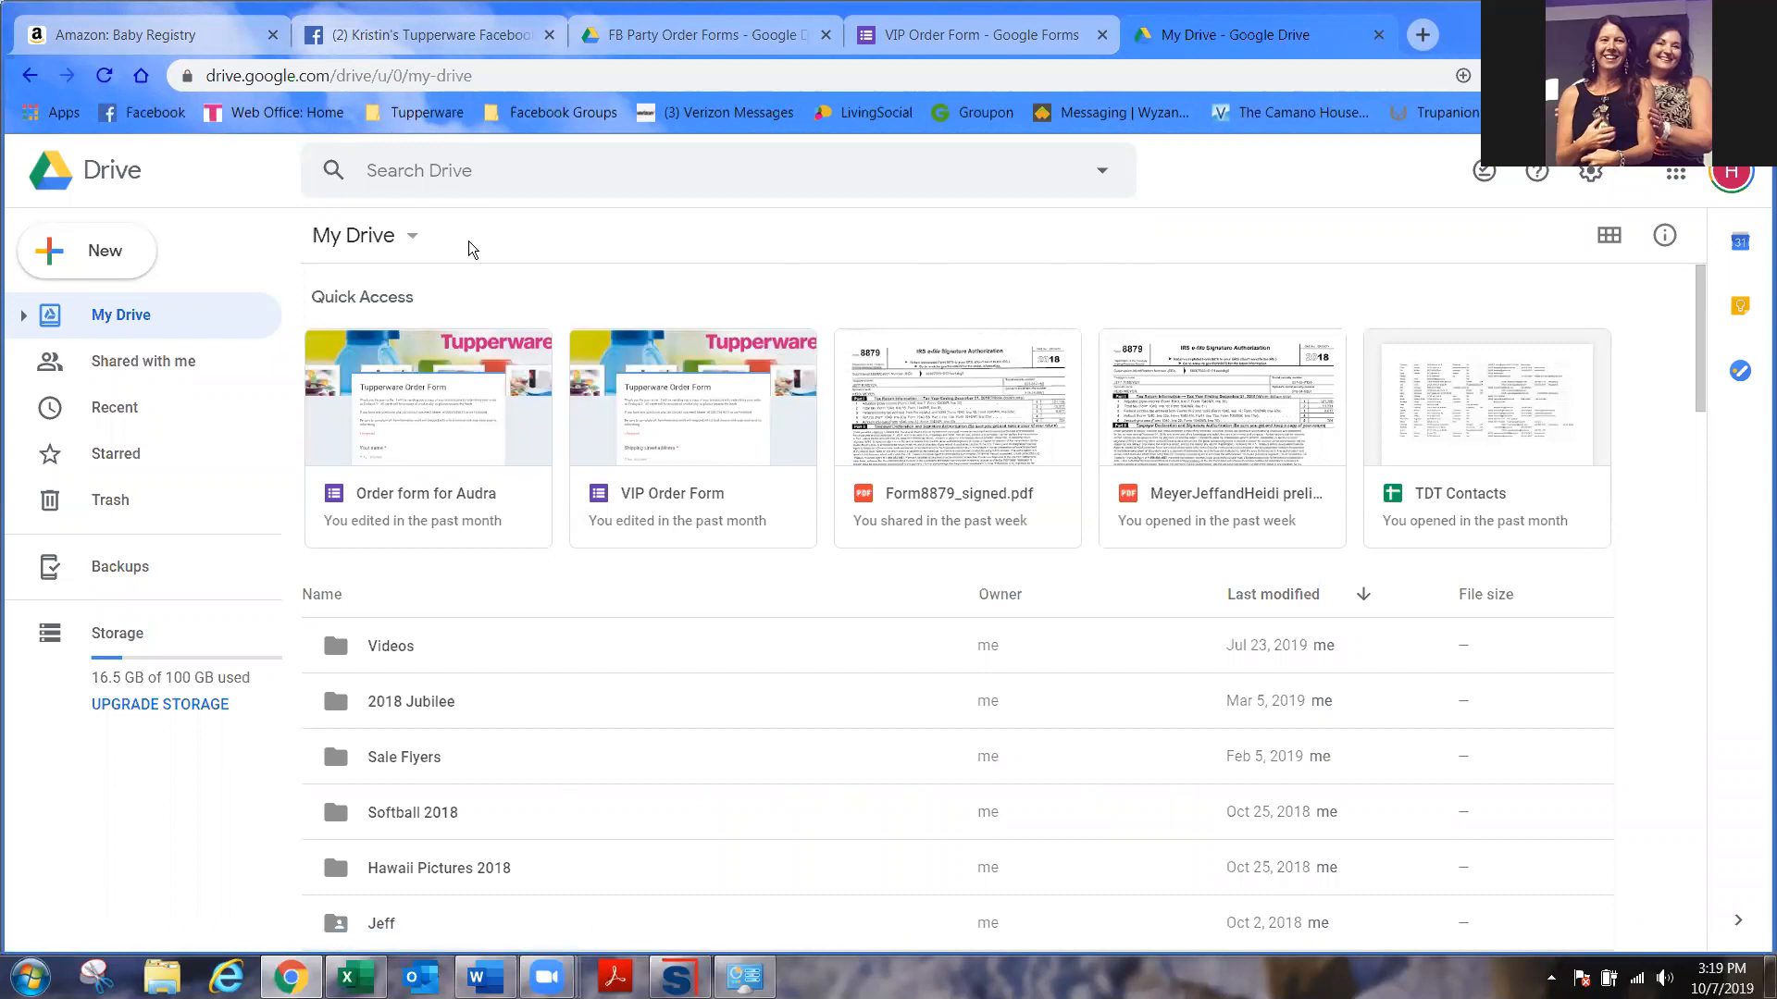
pyautogui.click(80, 256)
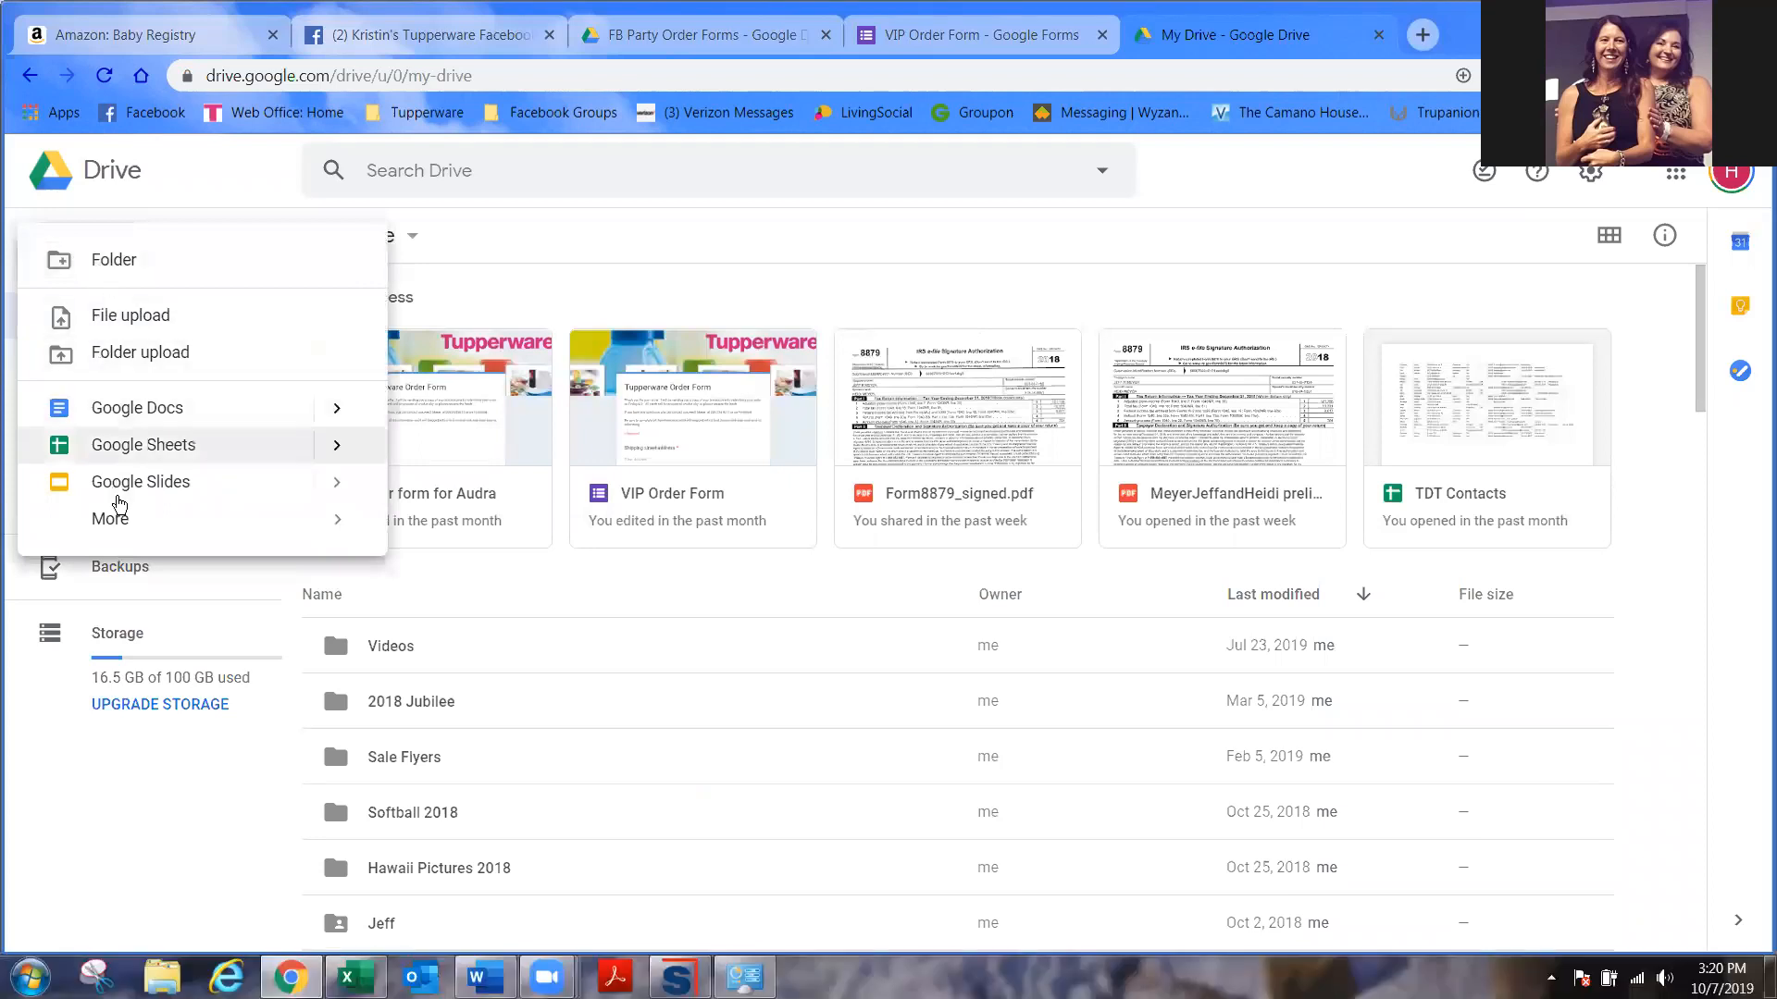
pyautogui.moveTo(116, 525)
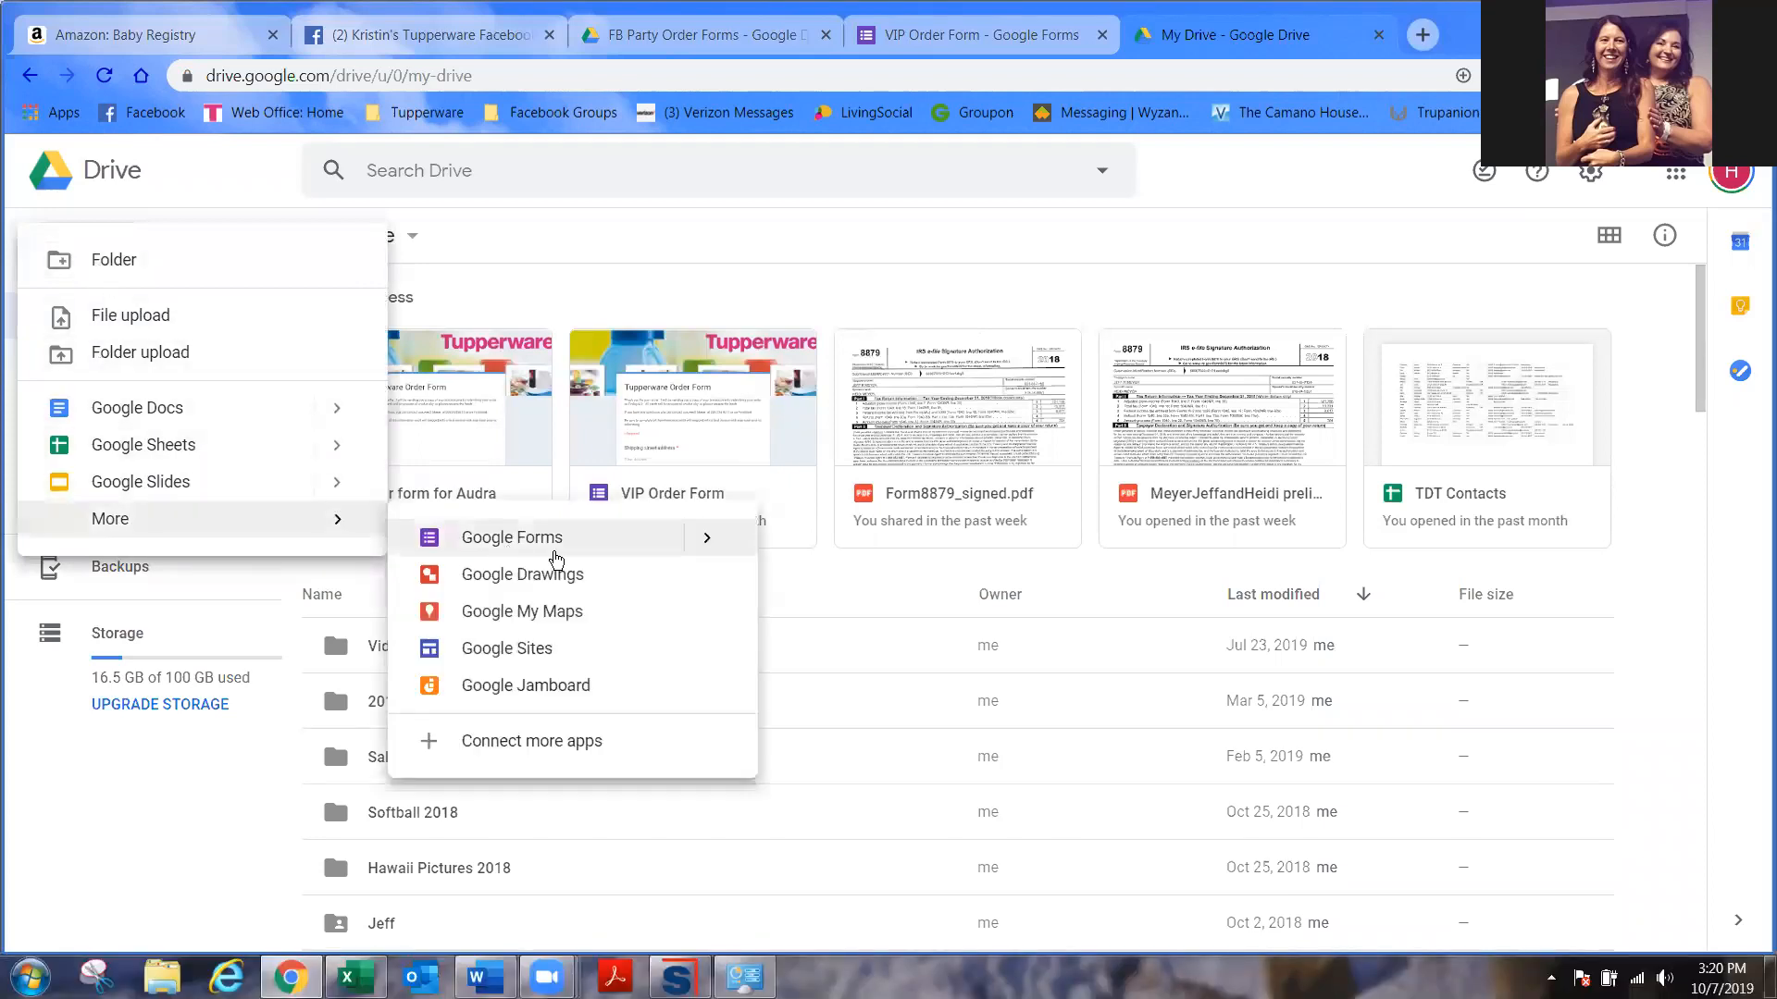
pyautogui.click(561, 556)
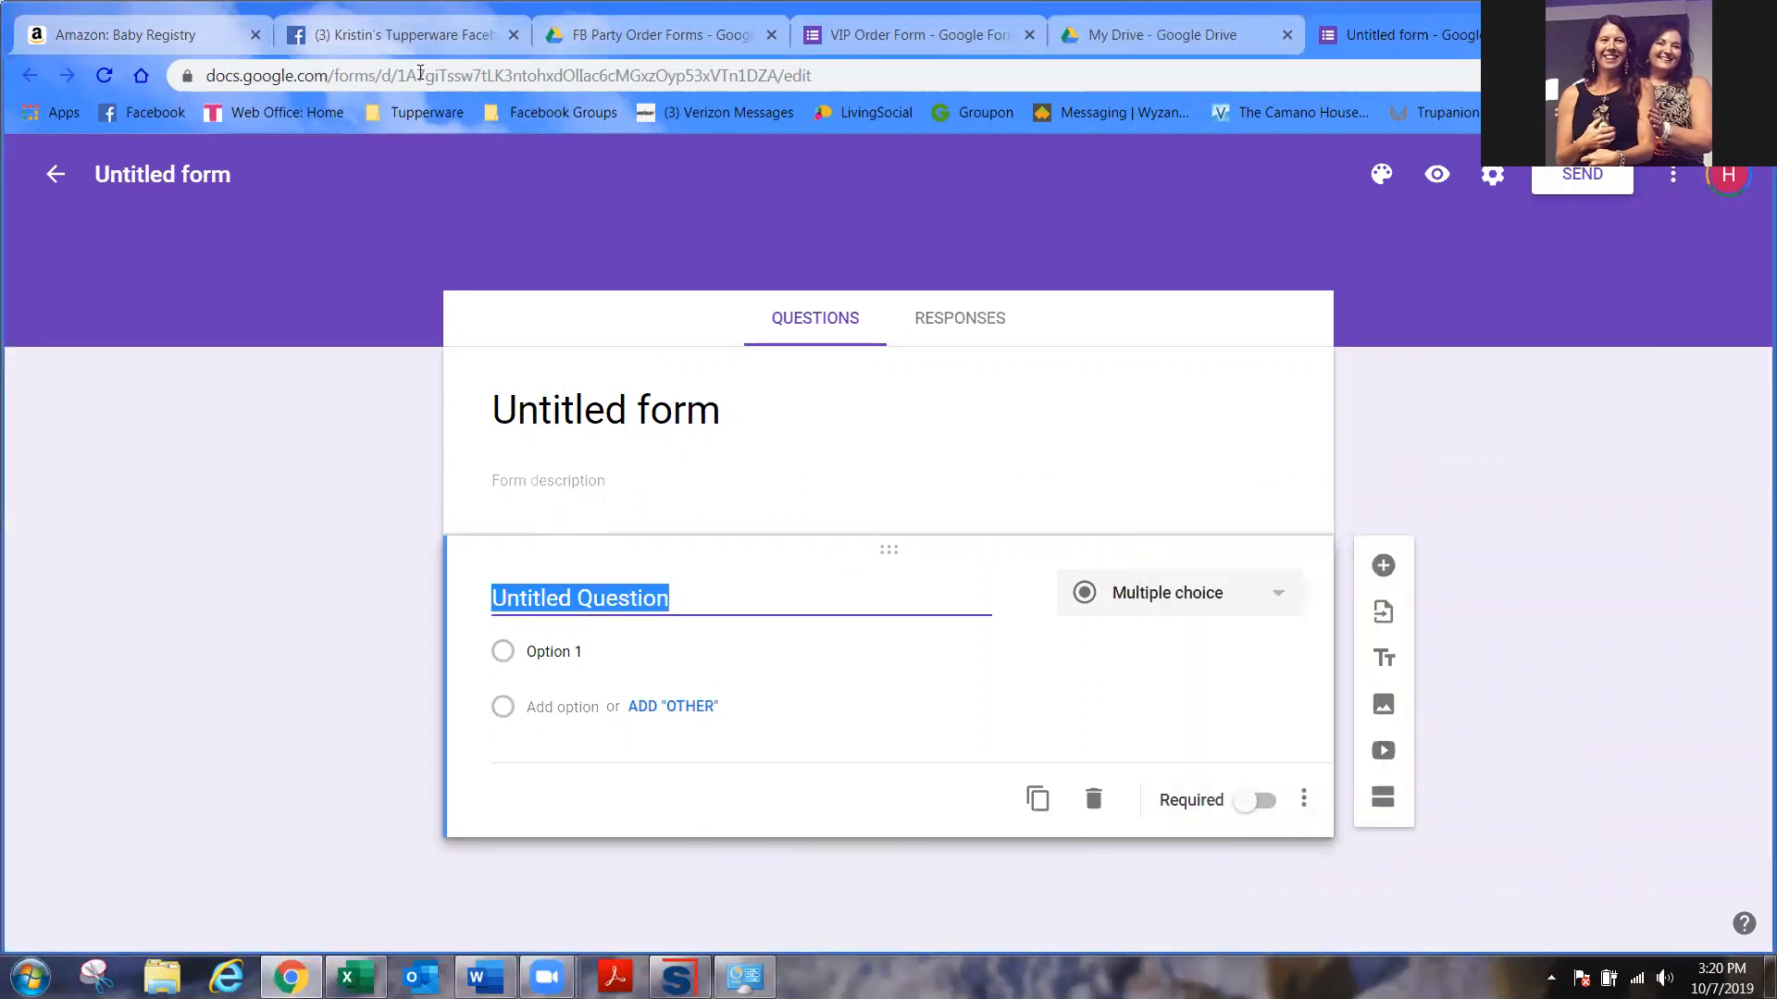
# - Close the leftover My Drive browser tab with Ctrl+W
pyautogui.click(1149, 19)
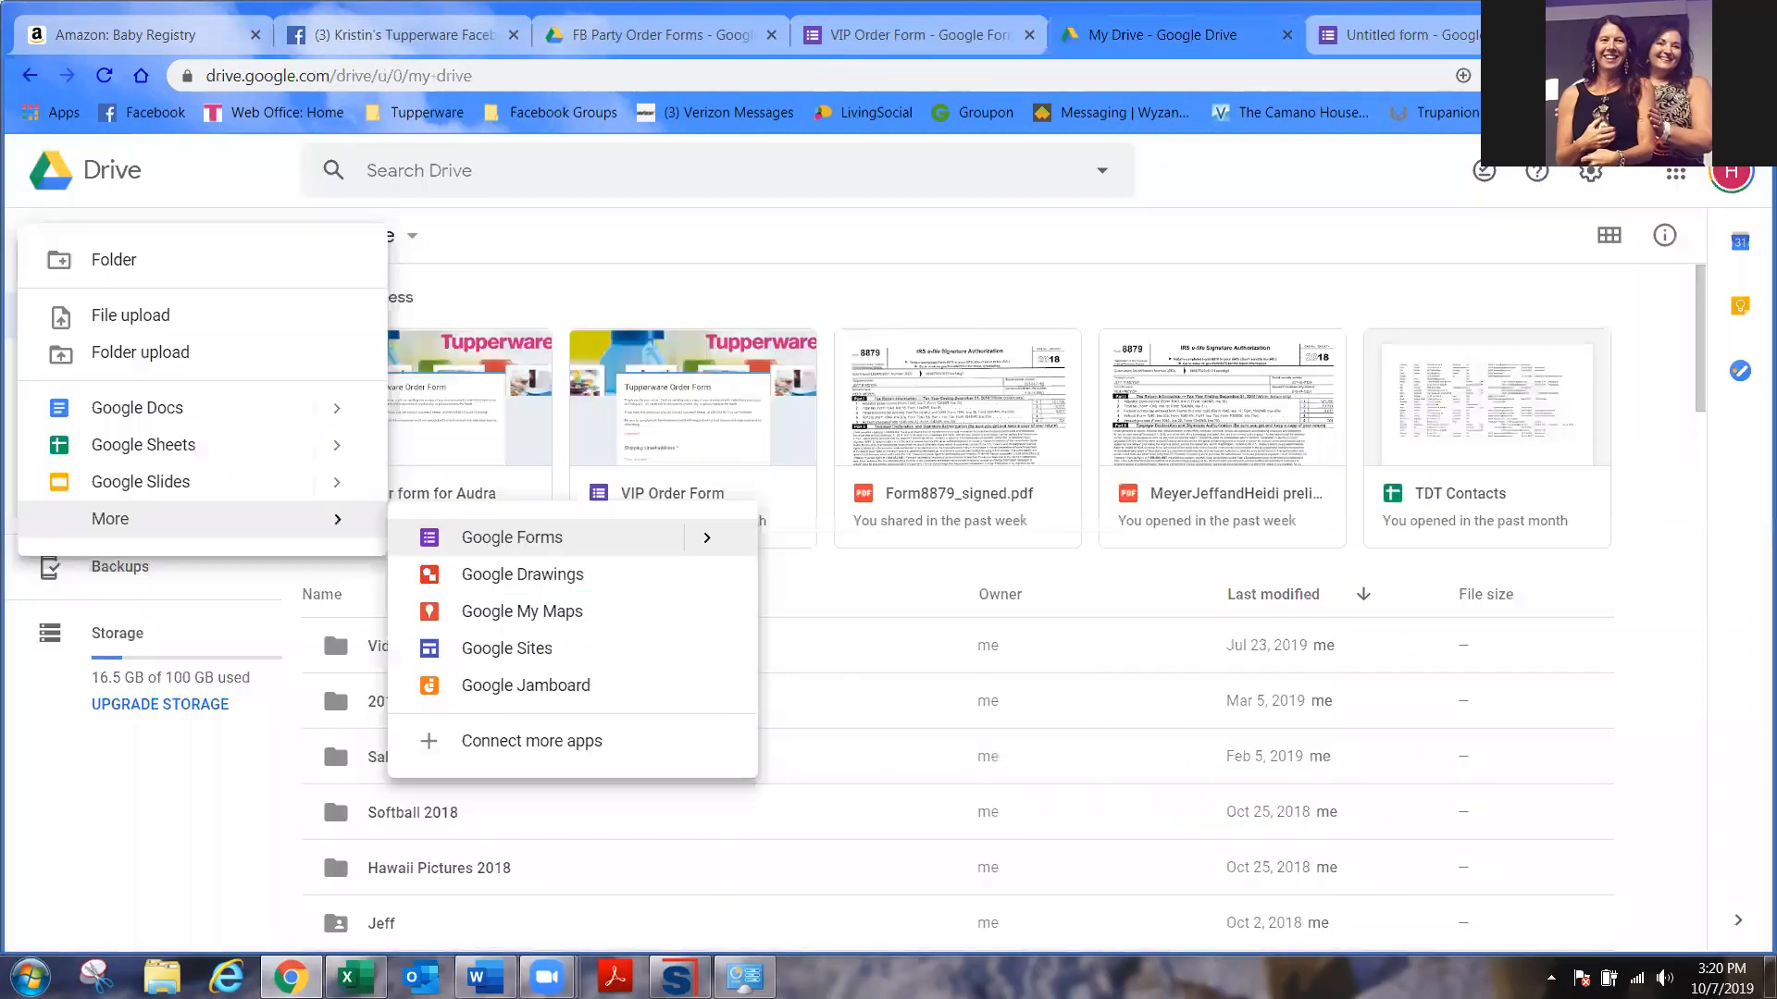
pyautogui.hotkey('ctrl', 'w')
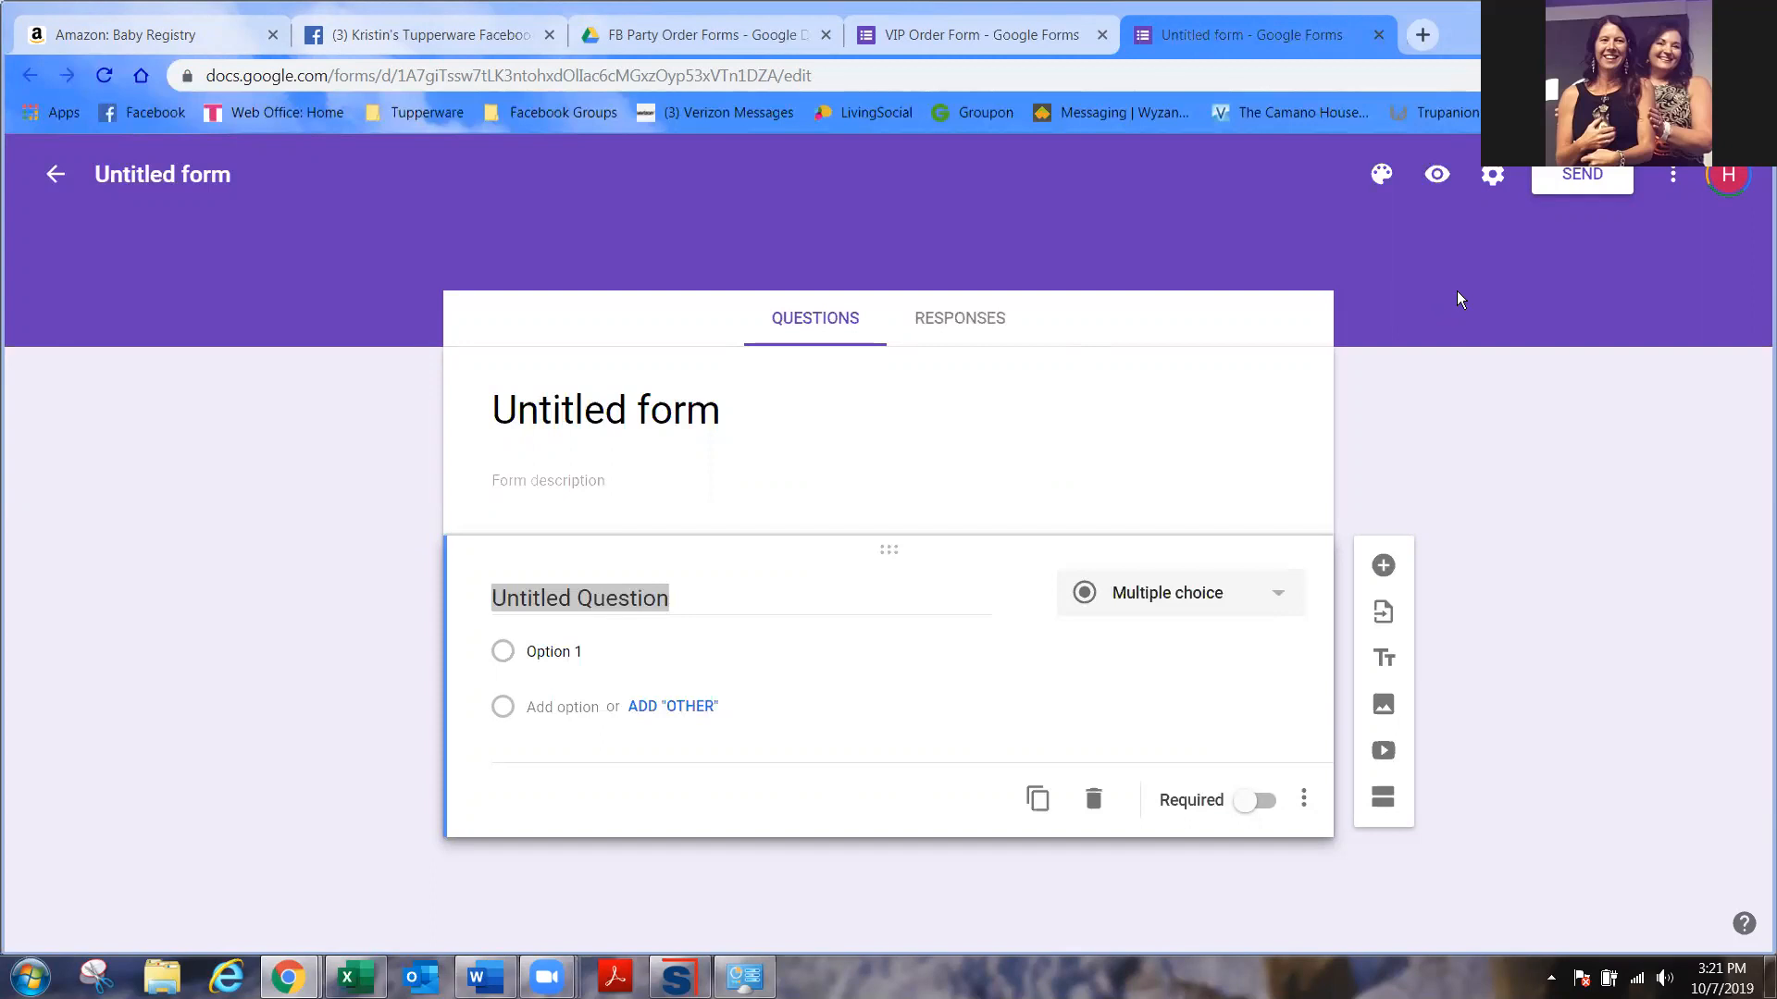
# - Upload FStwo from the Banners folder as the header image, cropping slightly lower
pyautogui.click(1381, 181)
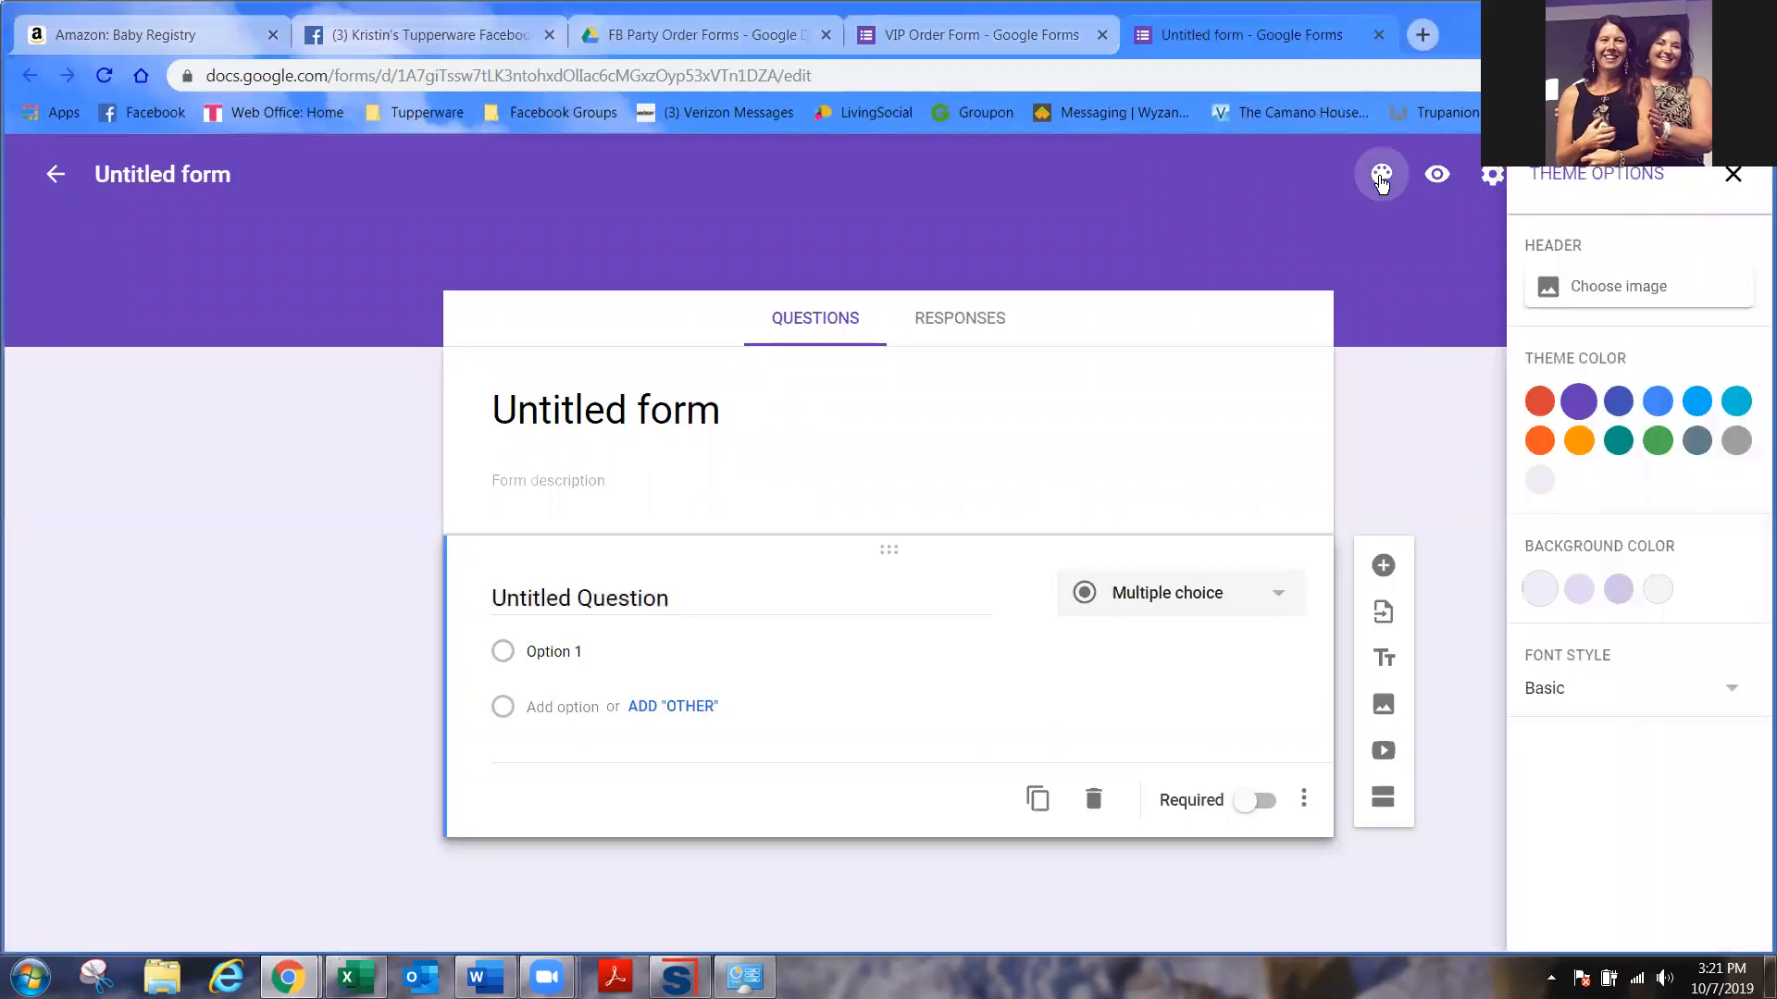
pyautogui.click(1644, 283)
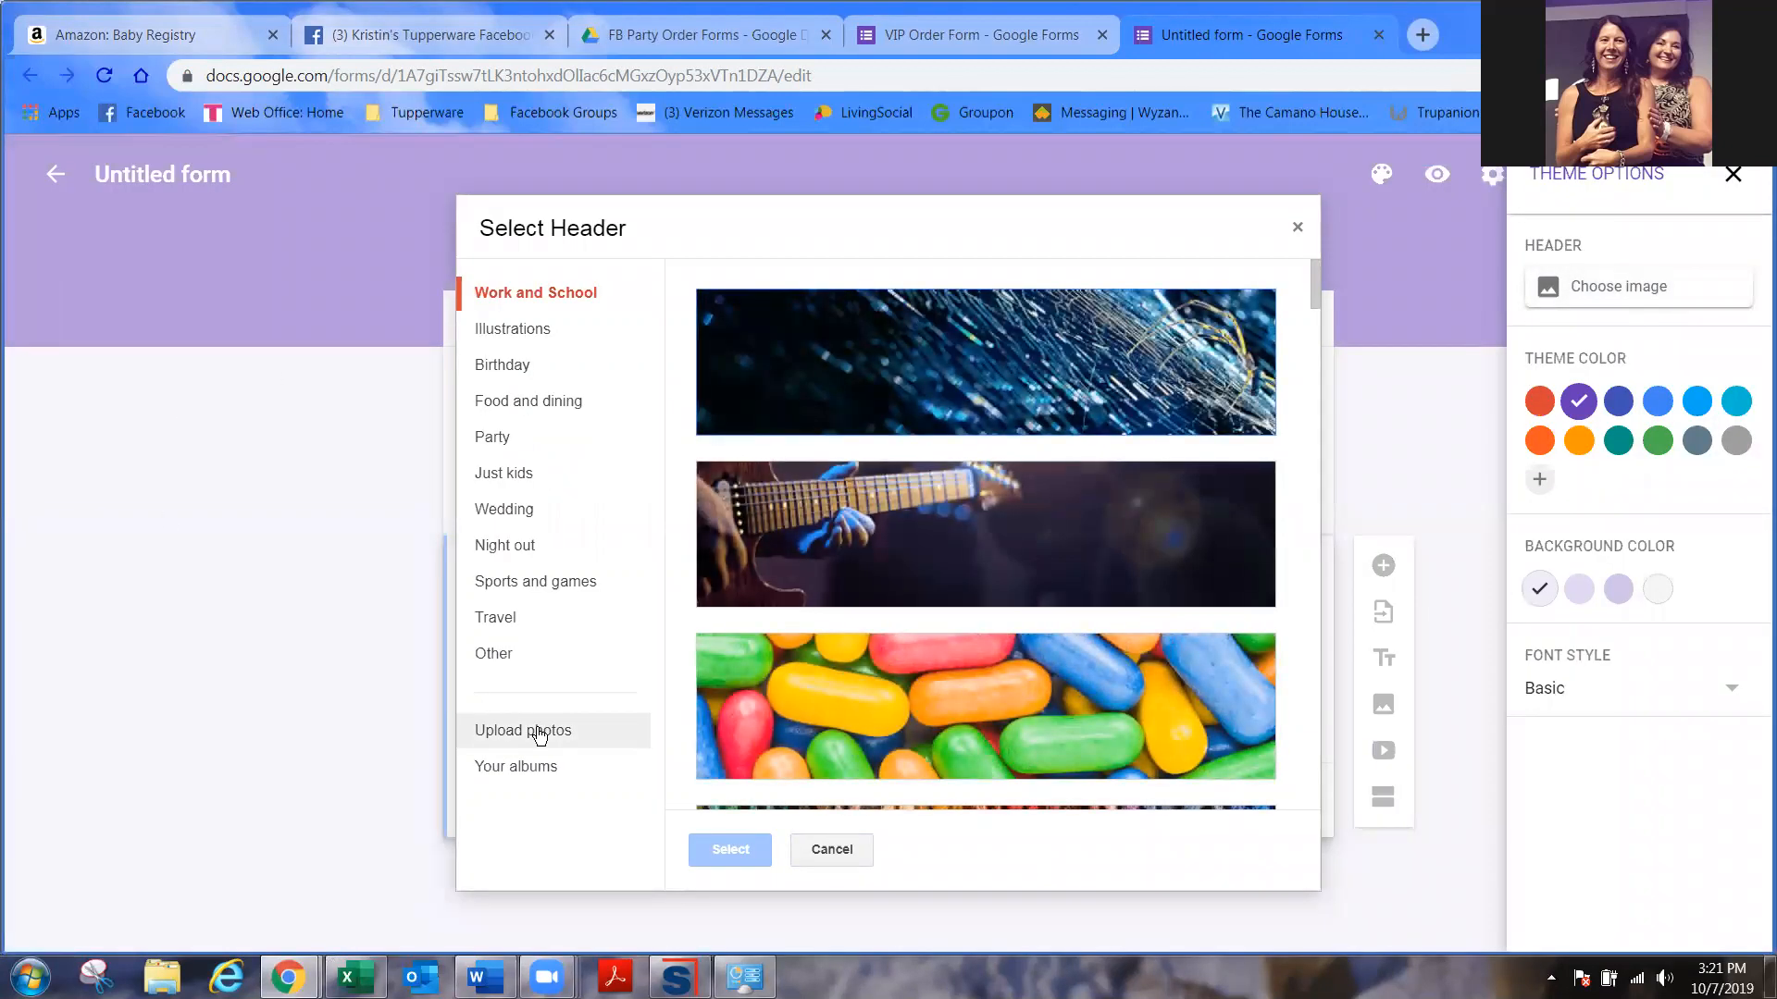
pyautogui.click(535, 729)
pyautogui.click(1011, 636)
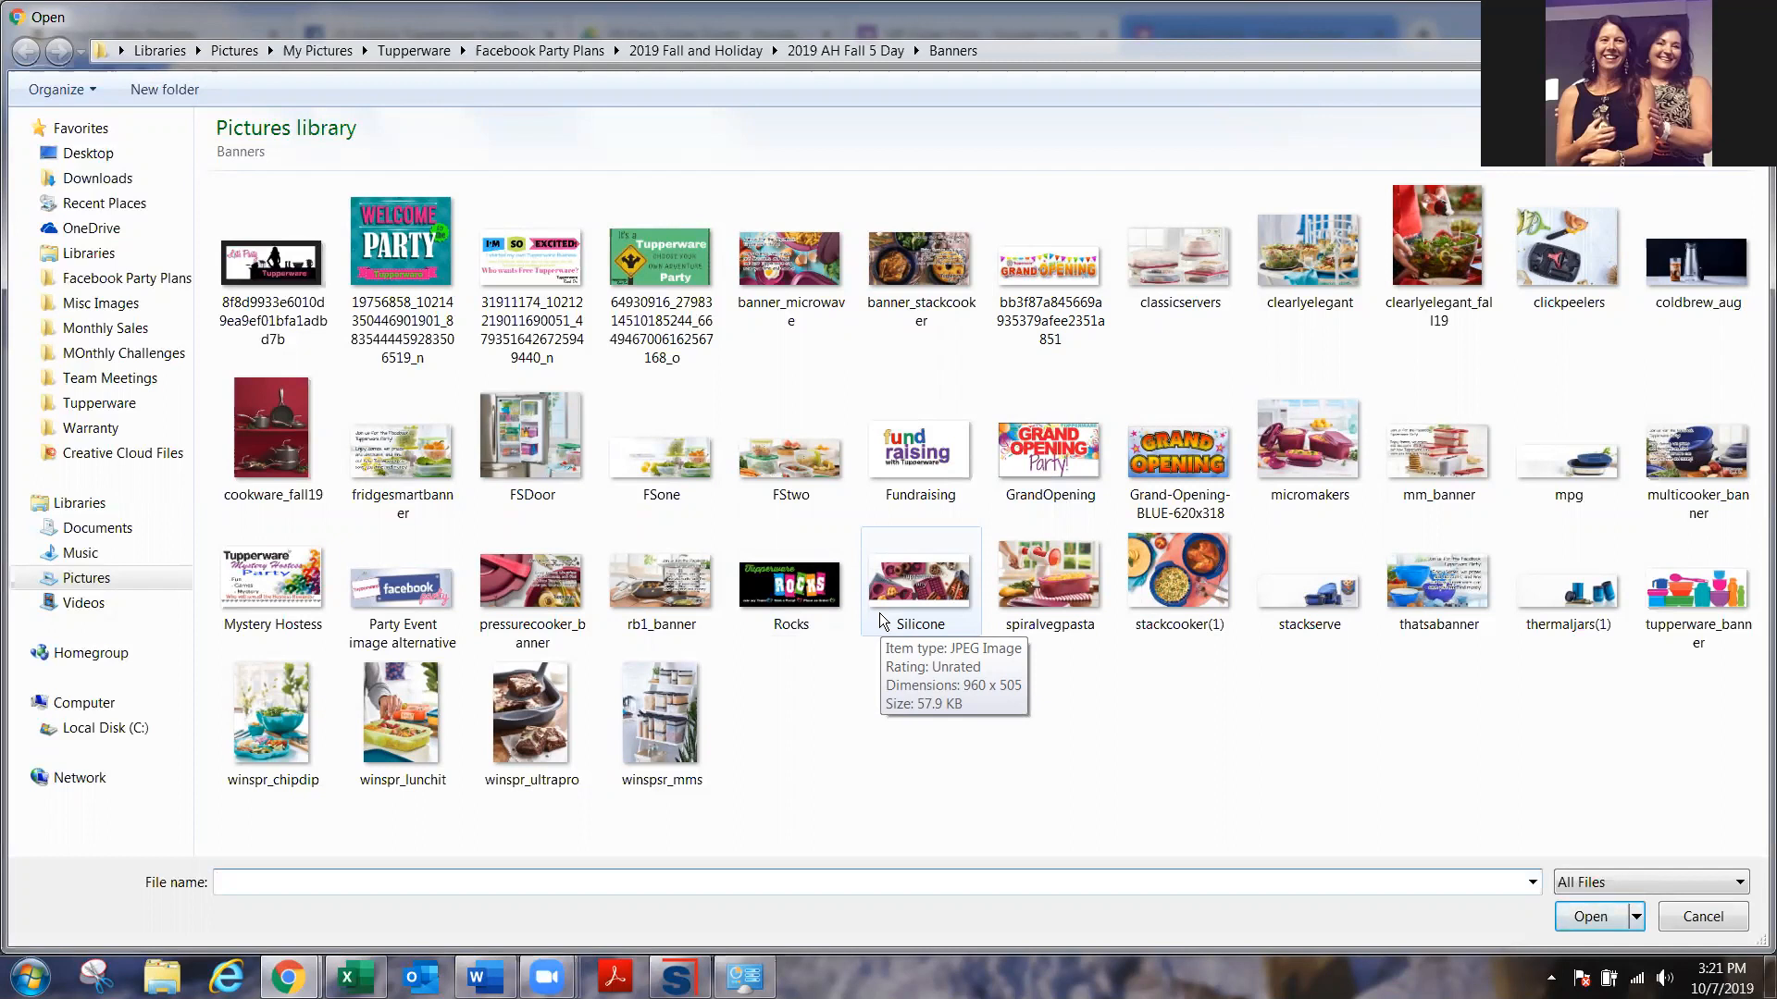
pyautogui.click(805, 466)
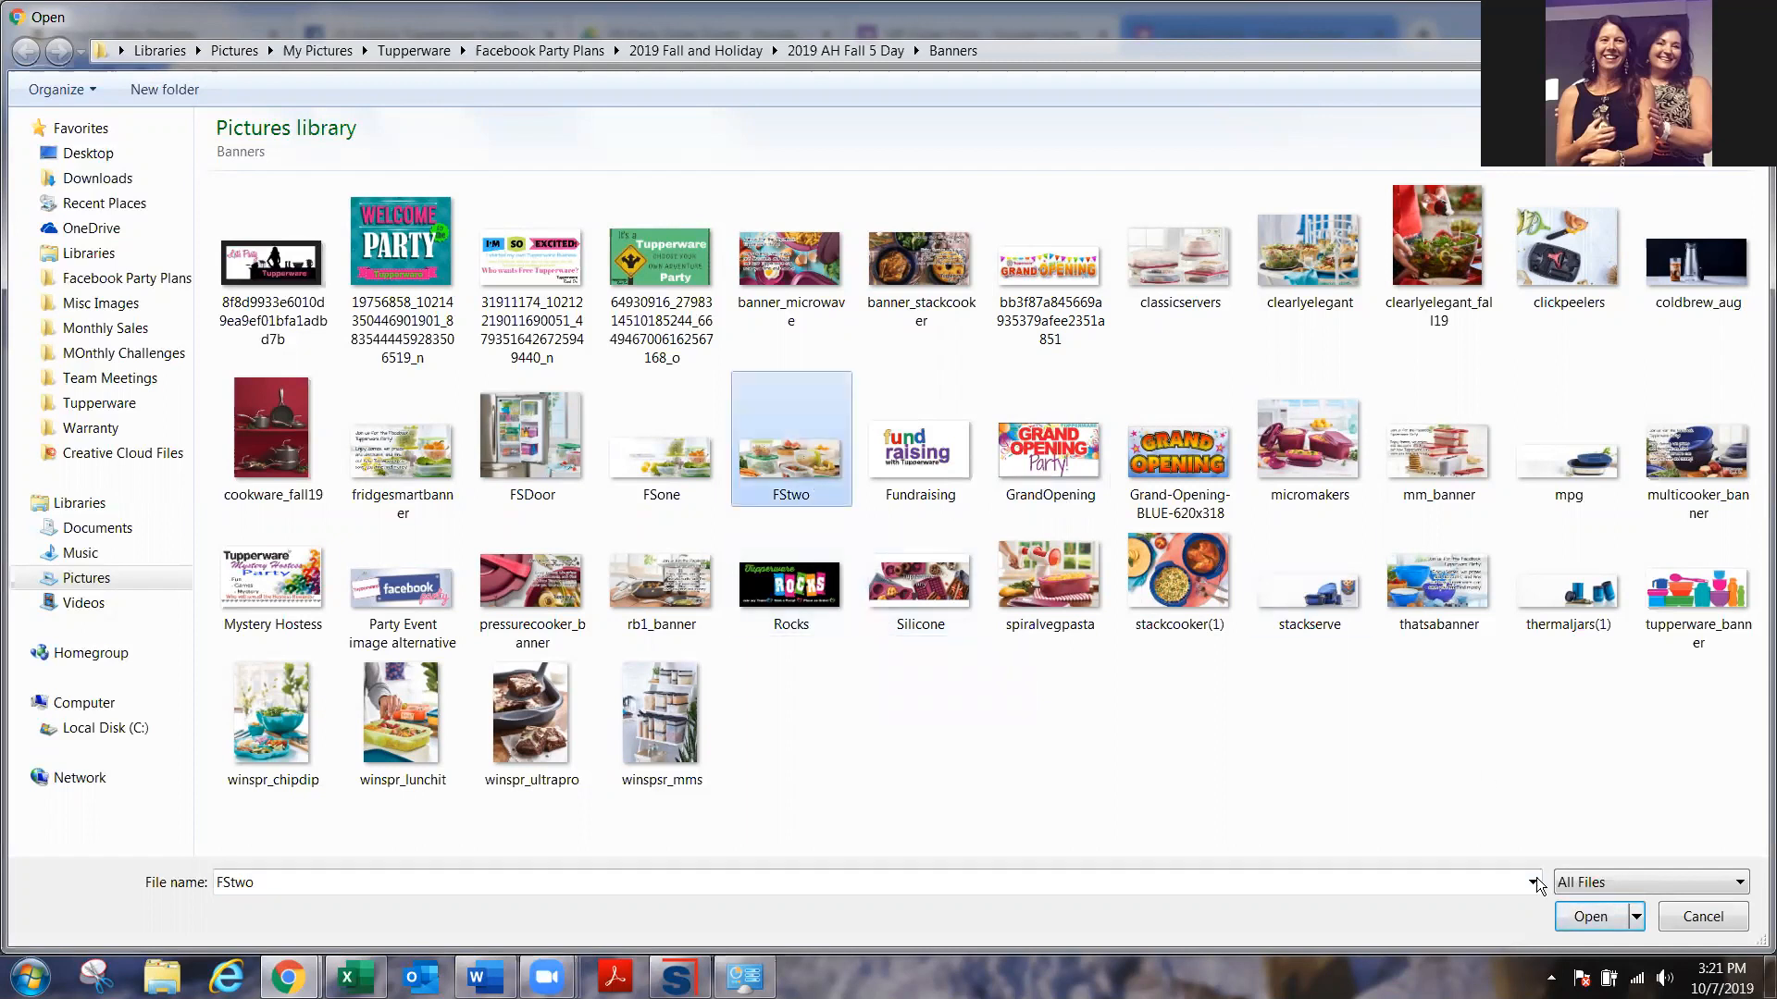
pyautogui.click(1591, 916)
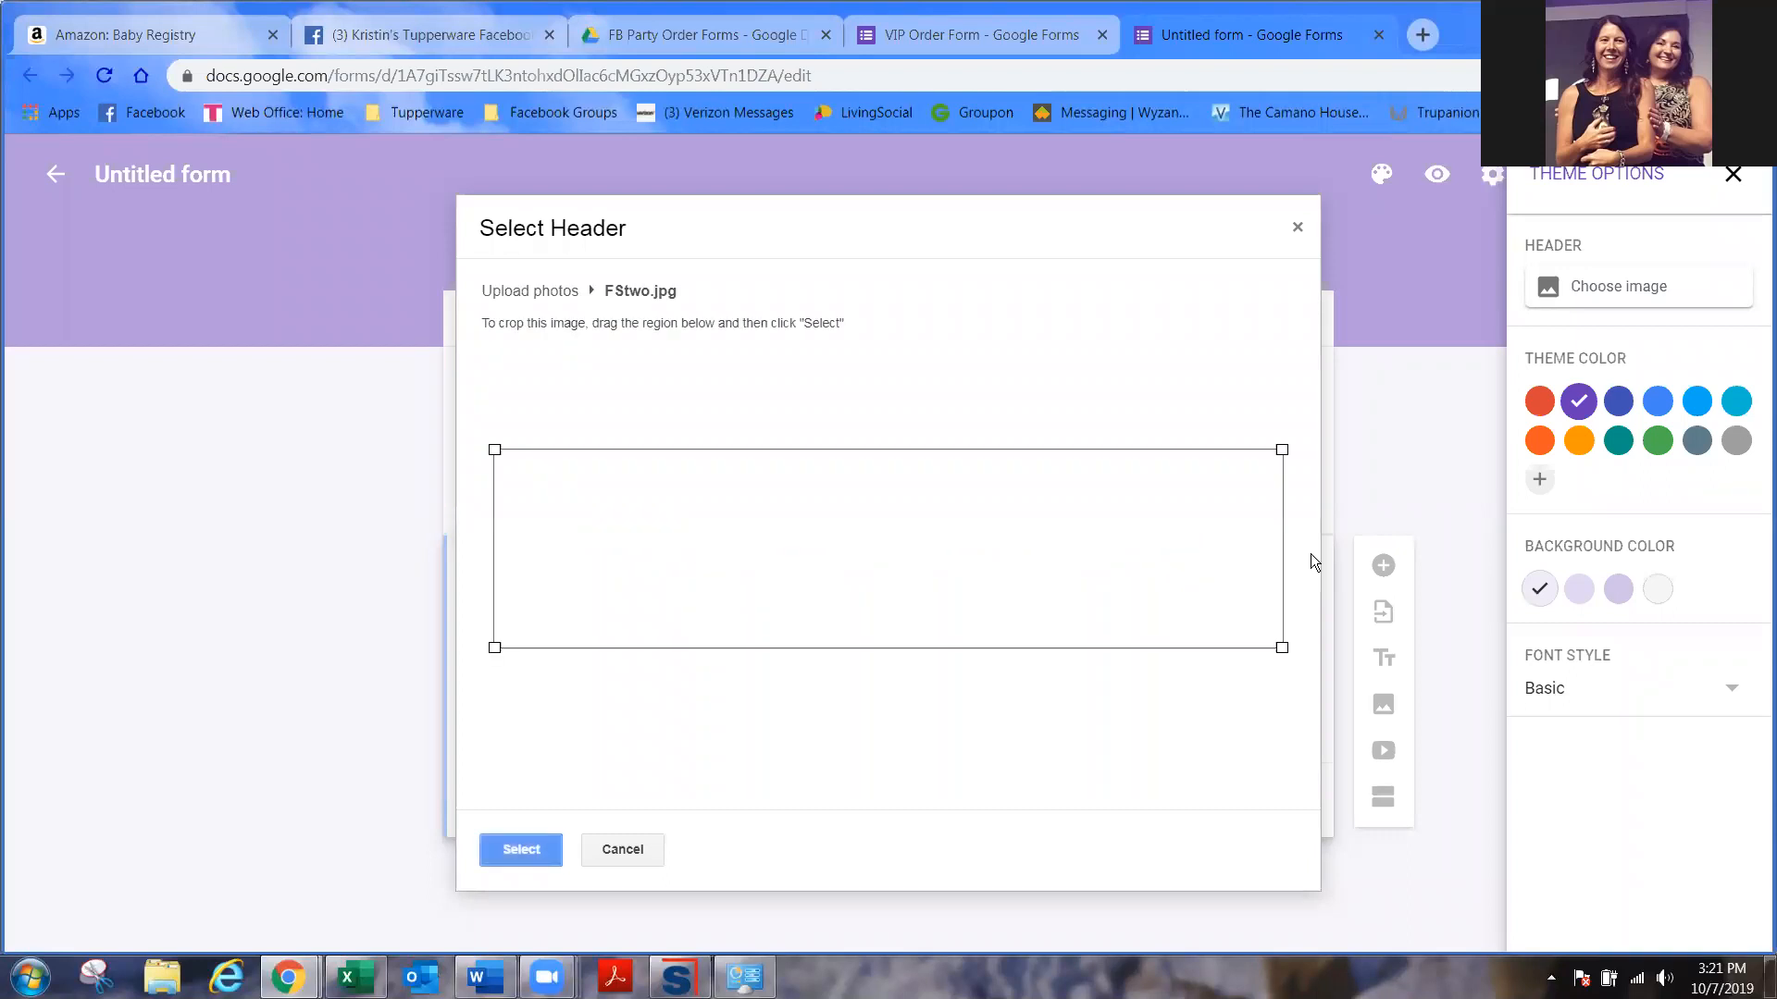
pyautogui.moveTo(1151, 530); pyautogui.dragTo(1154, 550)
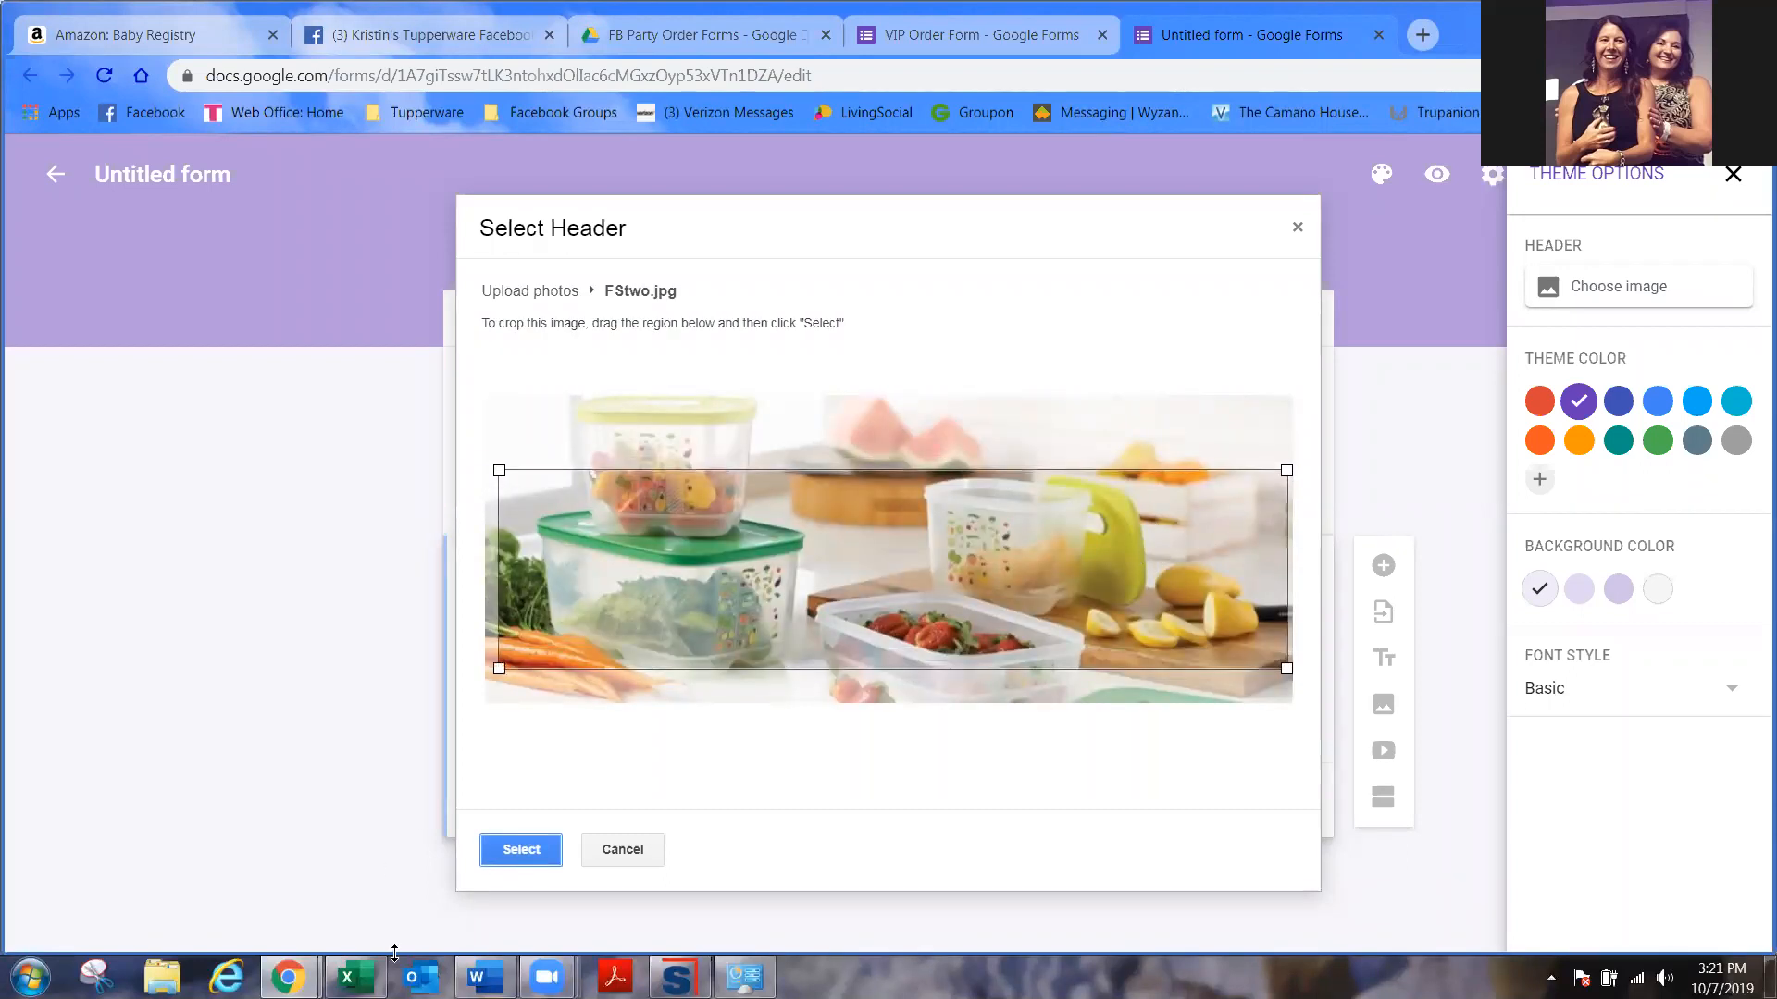
pyautogui.click(508, 851)
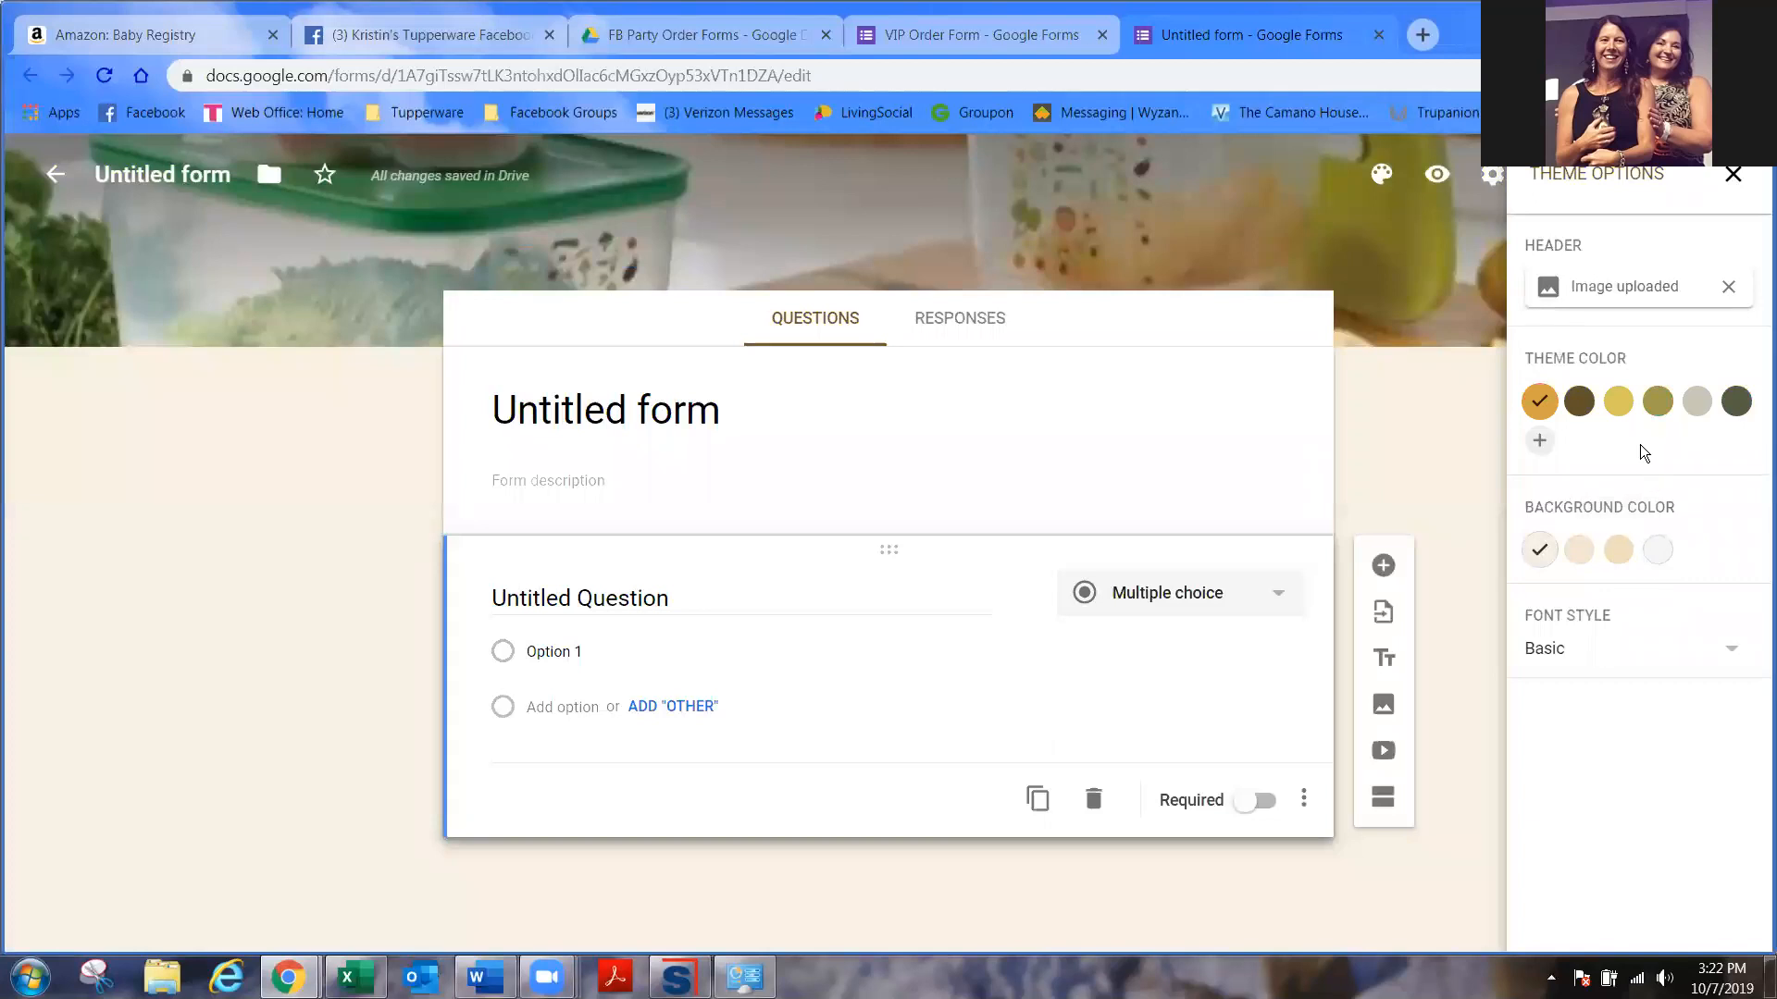
# - Add a custom magenta #ff00d0 theme colour with the deeper pink background, then close theme options
pyautogui.click(1540, 445)
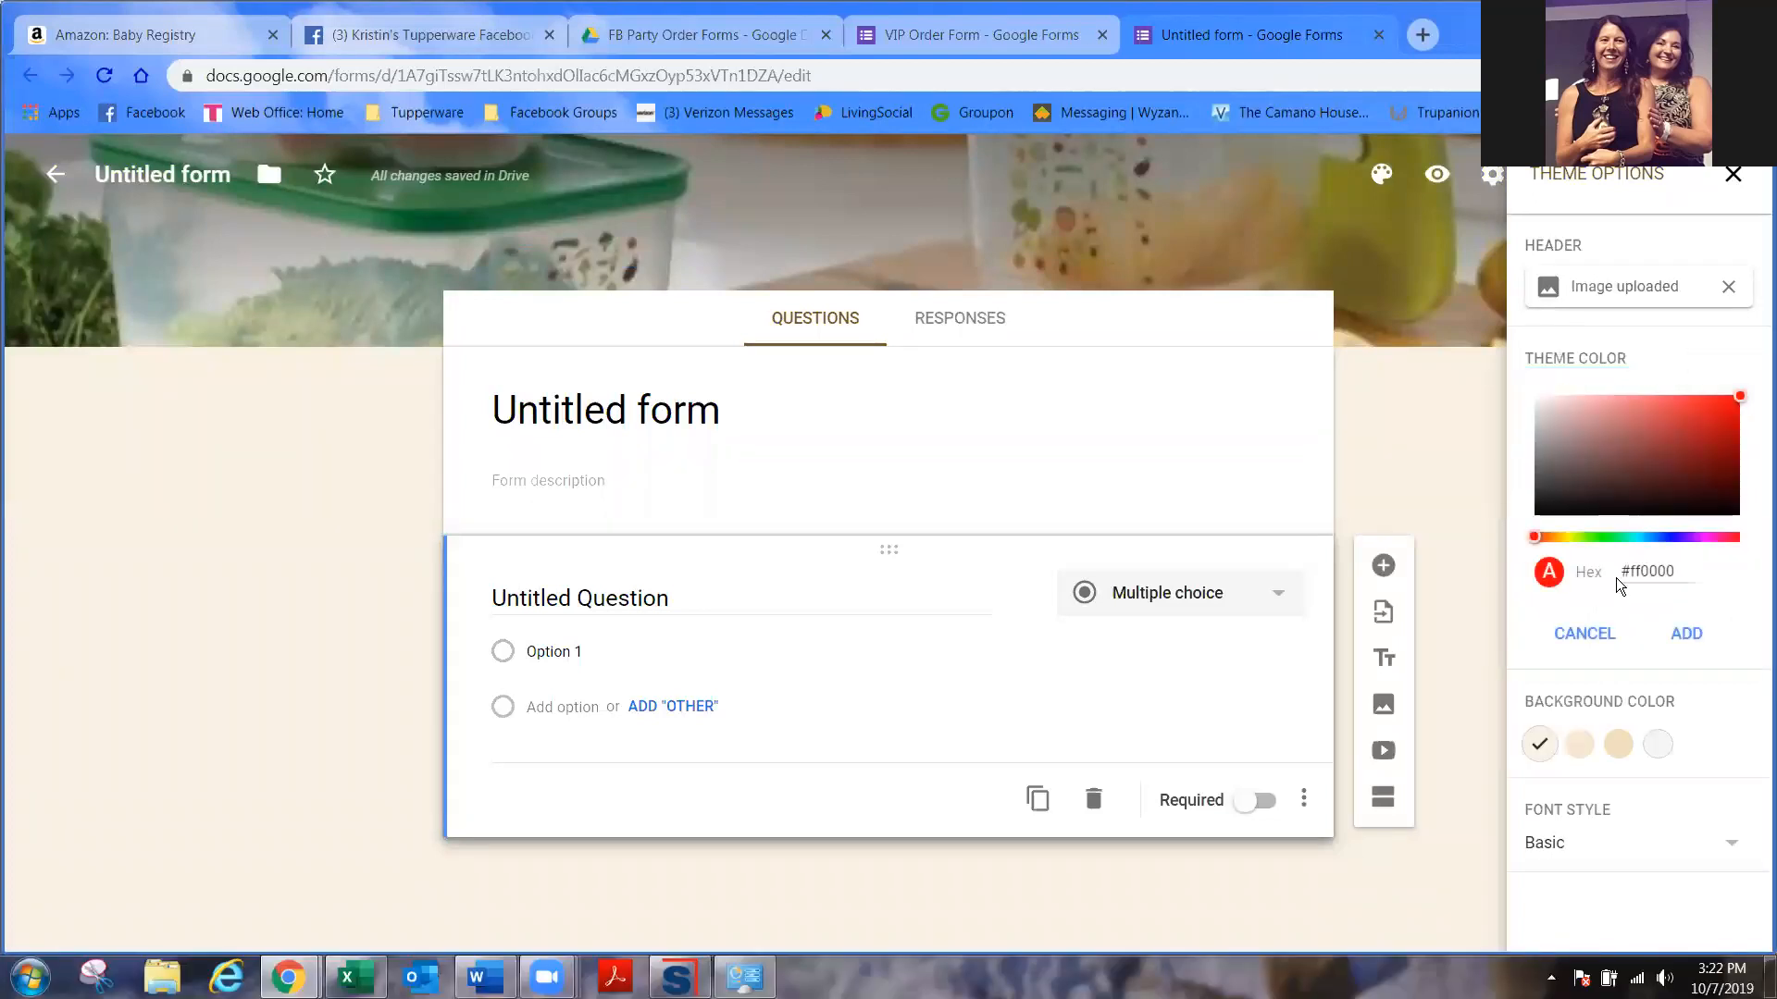
pyautogui.click(1711, 538)
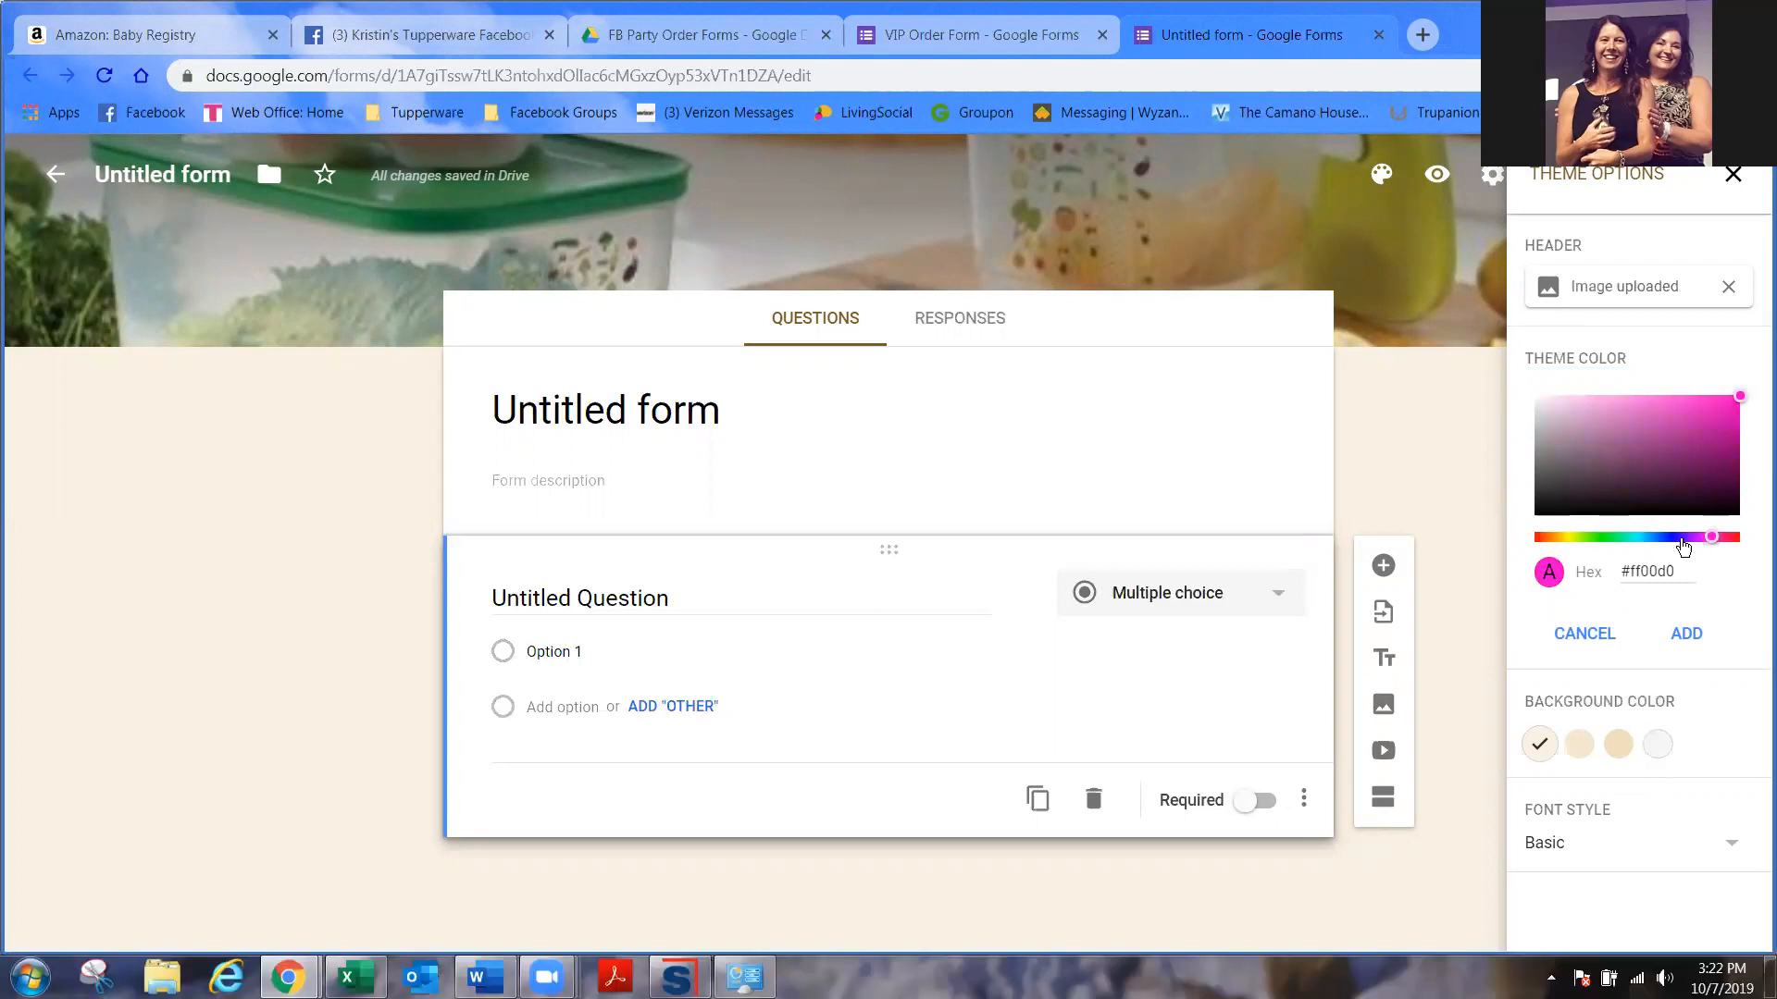
pyautogui.click(1683, 633)
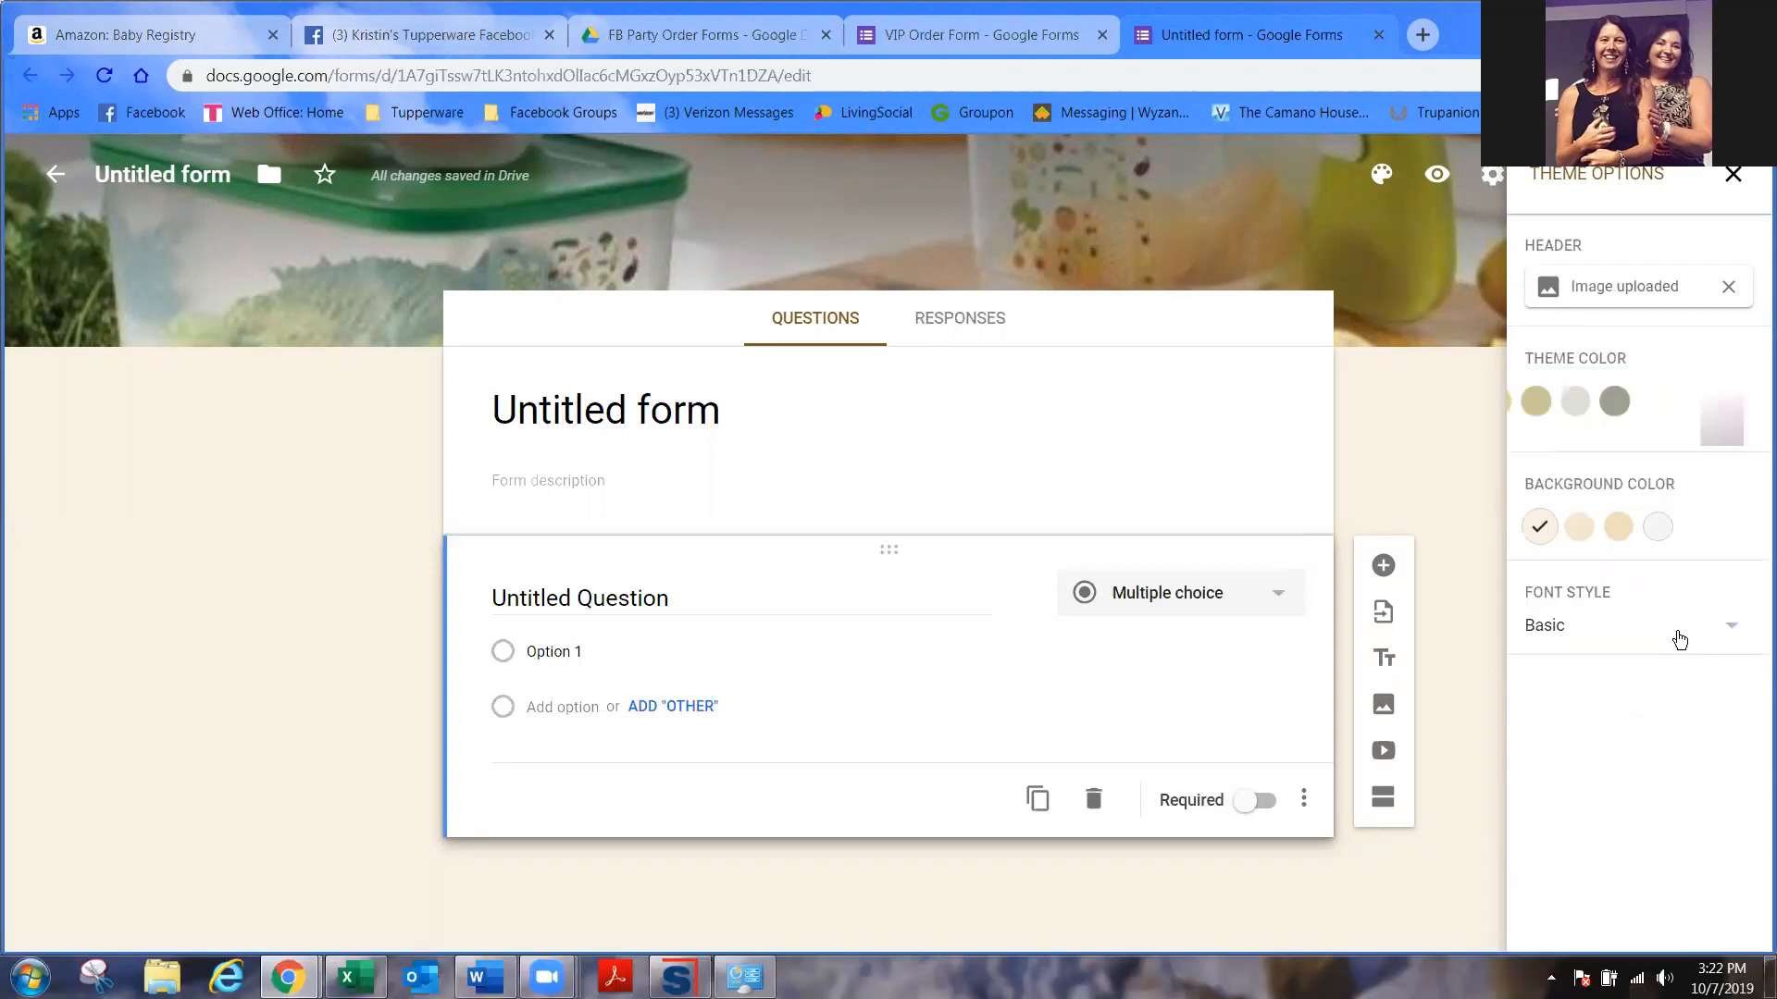
pyautogui.click(1616, 561)
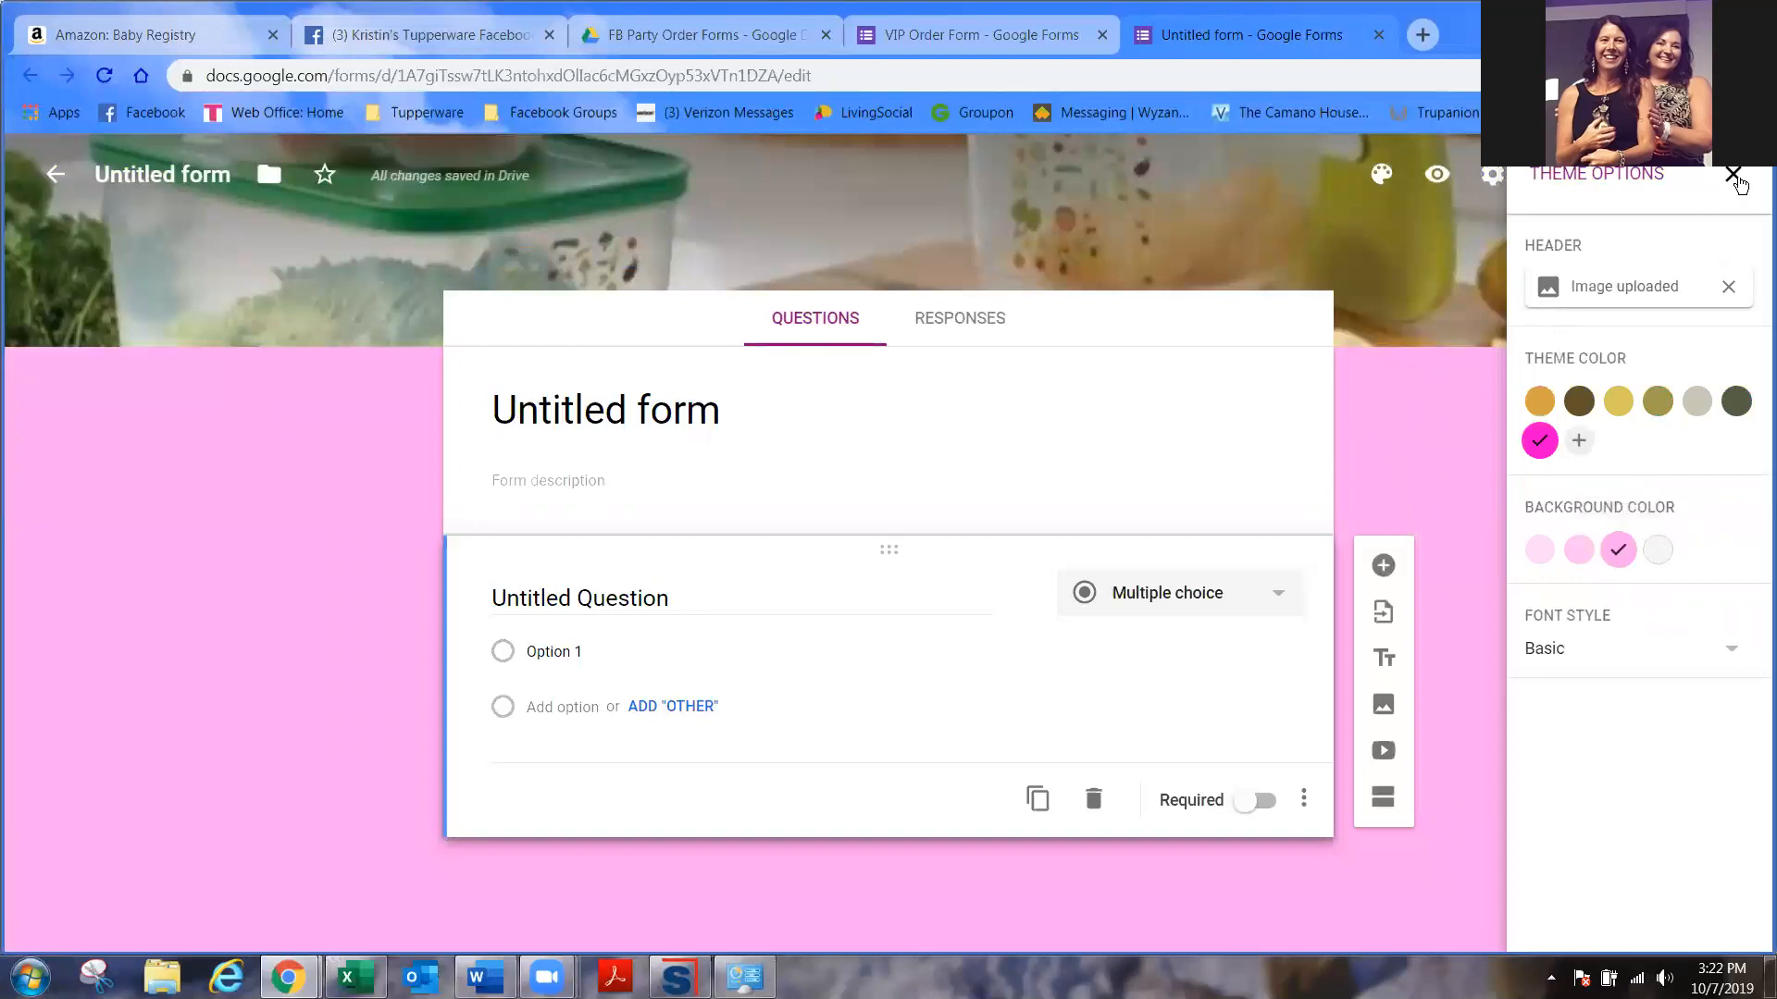
pyautogui.click(1733, 175)
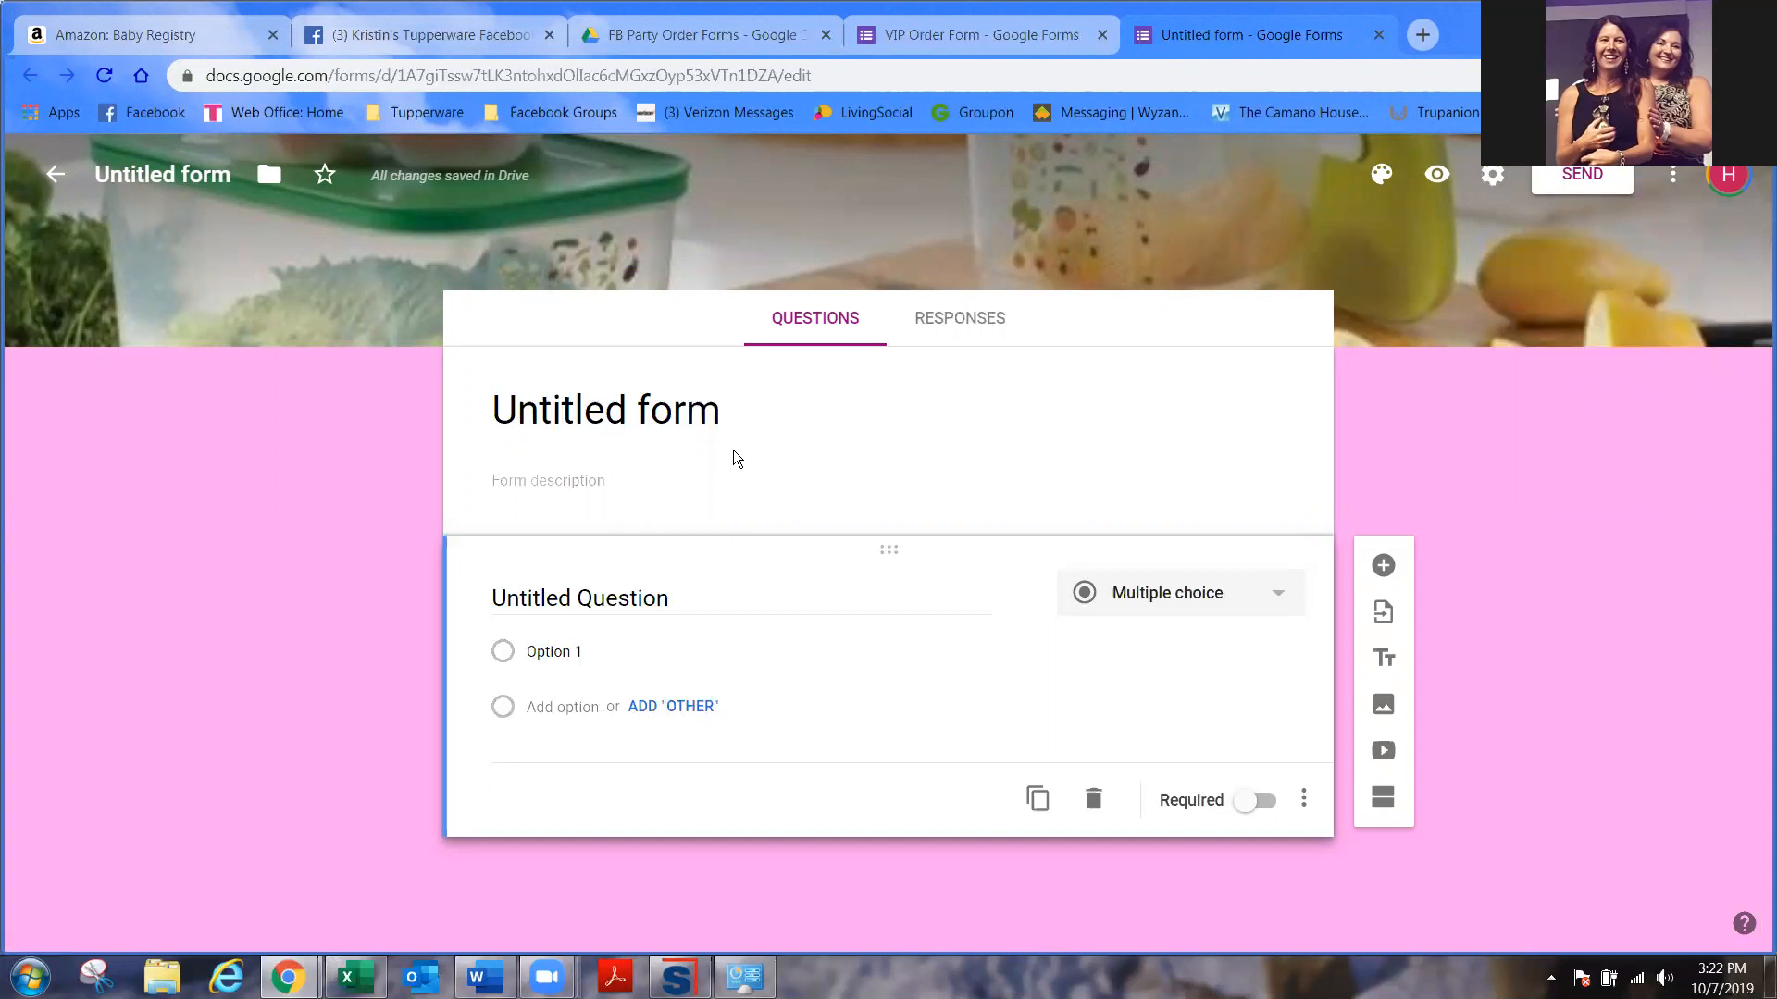
pyautogui.click(733, 415)
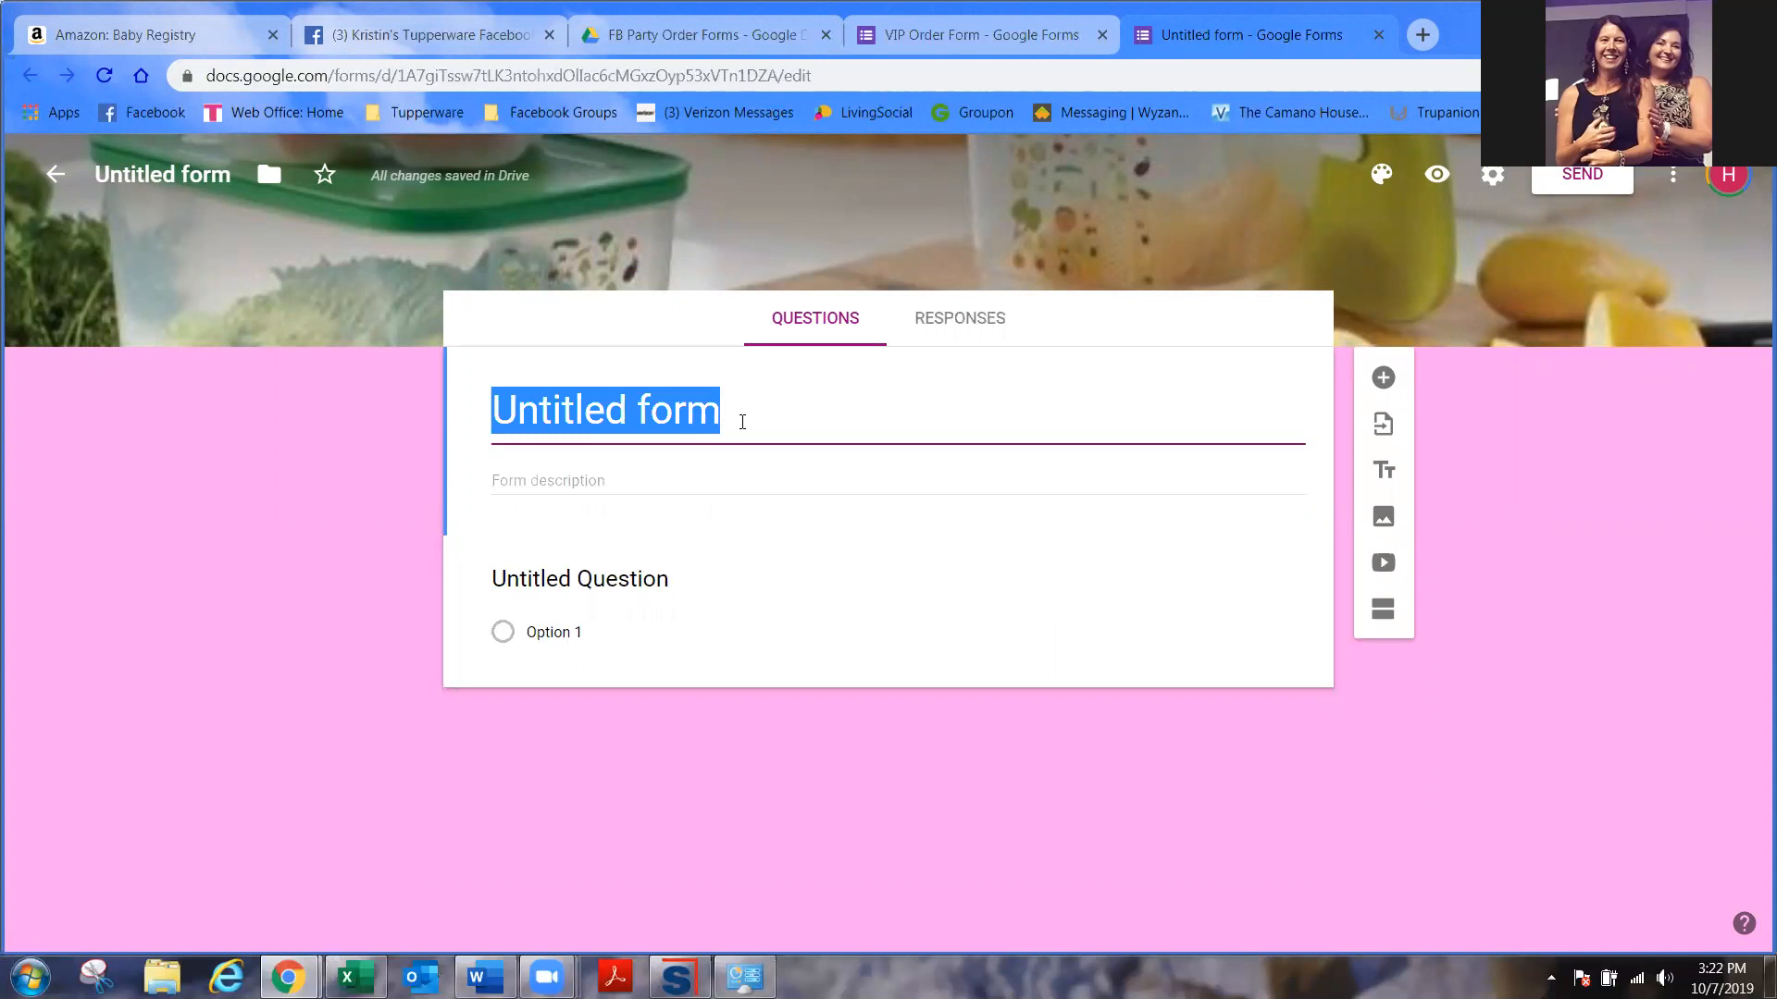
# - Title the form with the host's first name followed by 'Tupperware Facebook Party'
pyautogui.write("Kristin'")
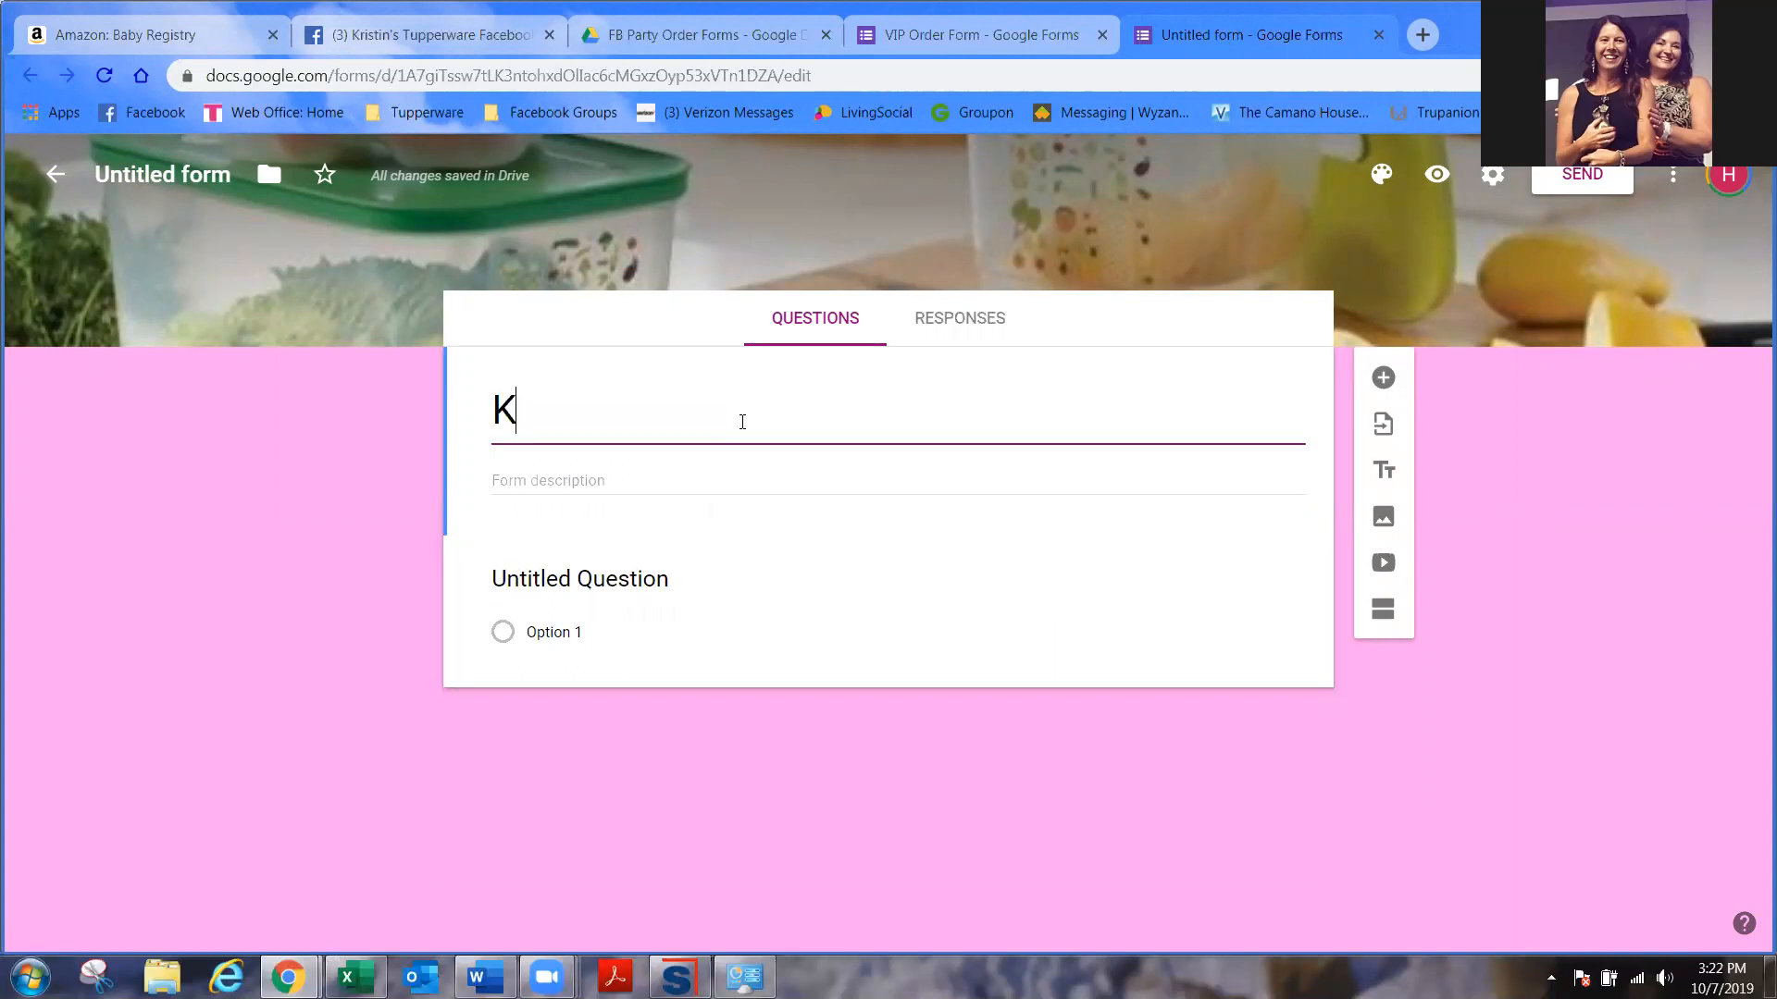
pyautogui.write('upp')
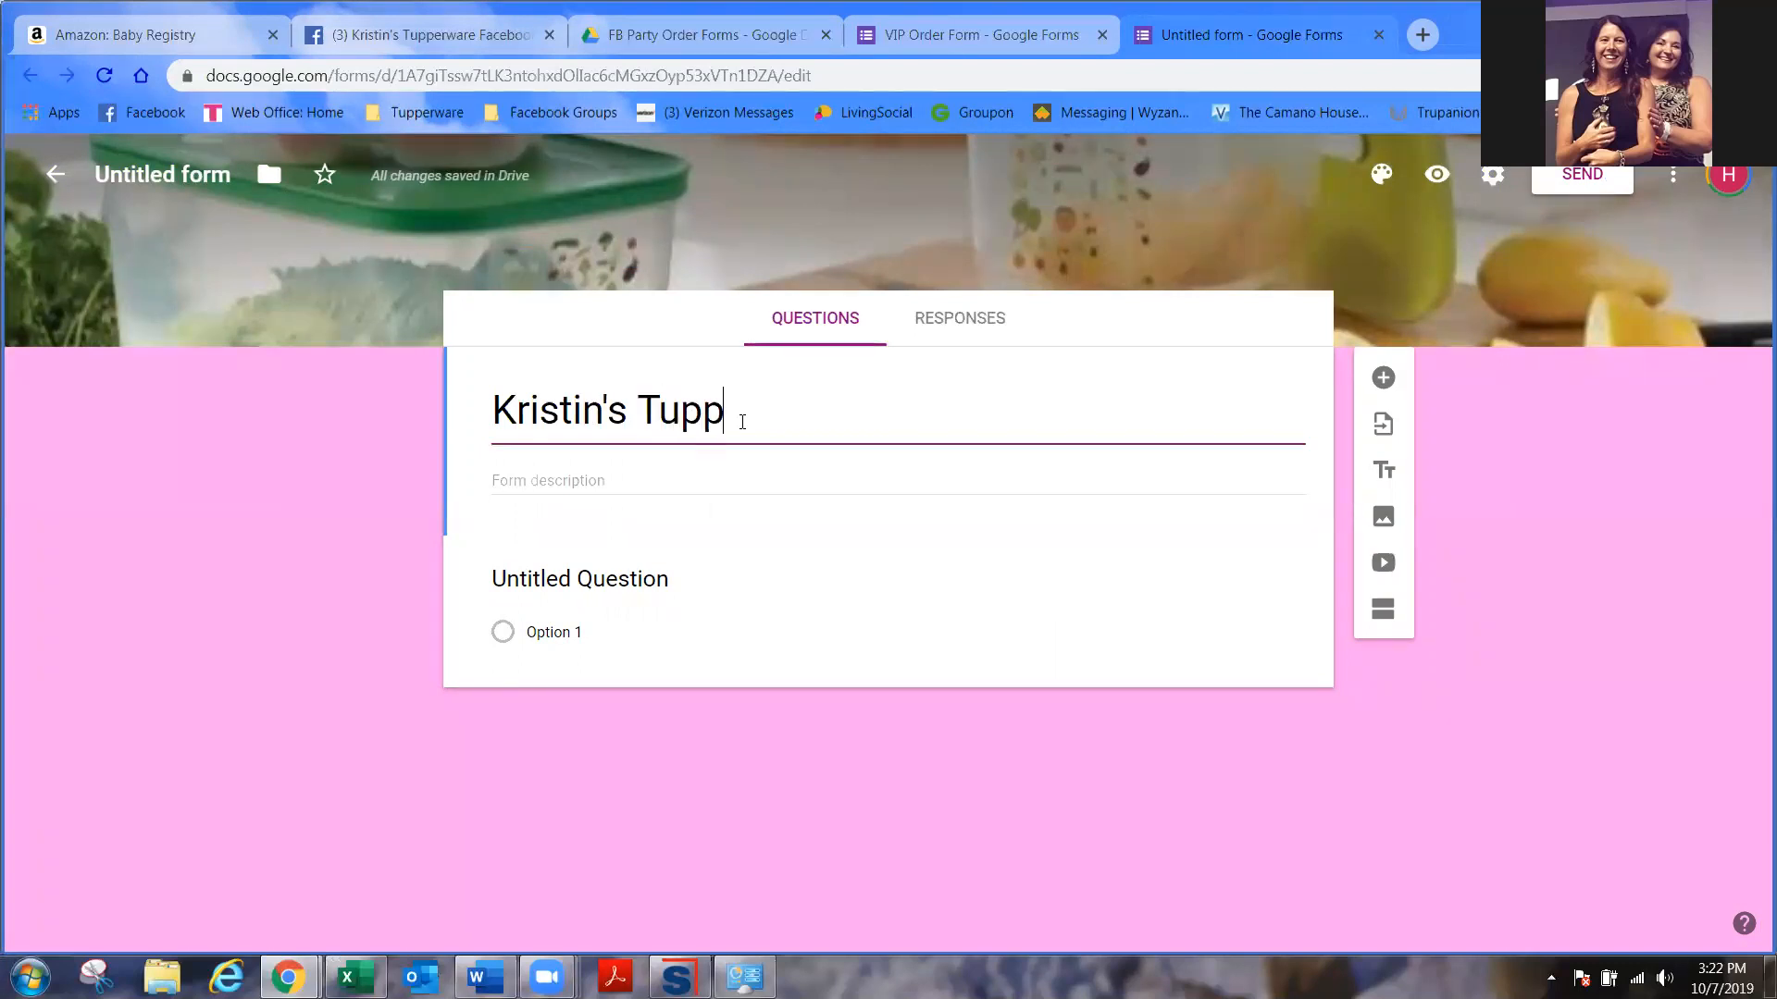
pyautogui.write('erware FAce')
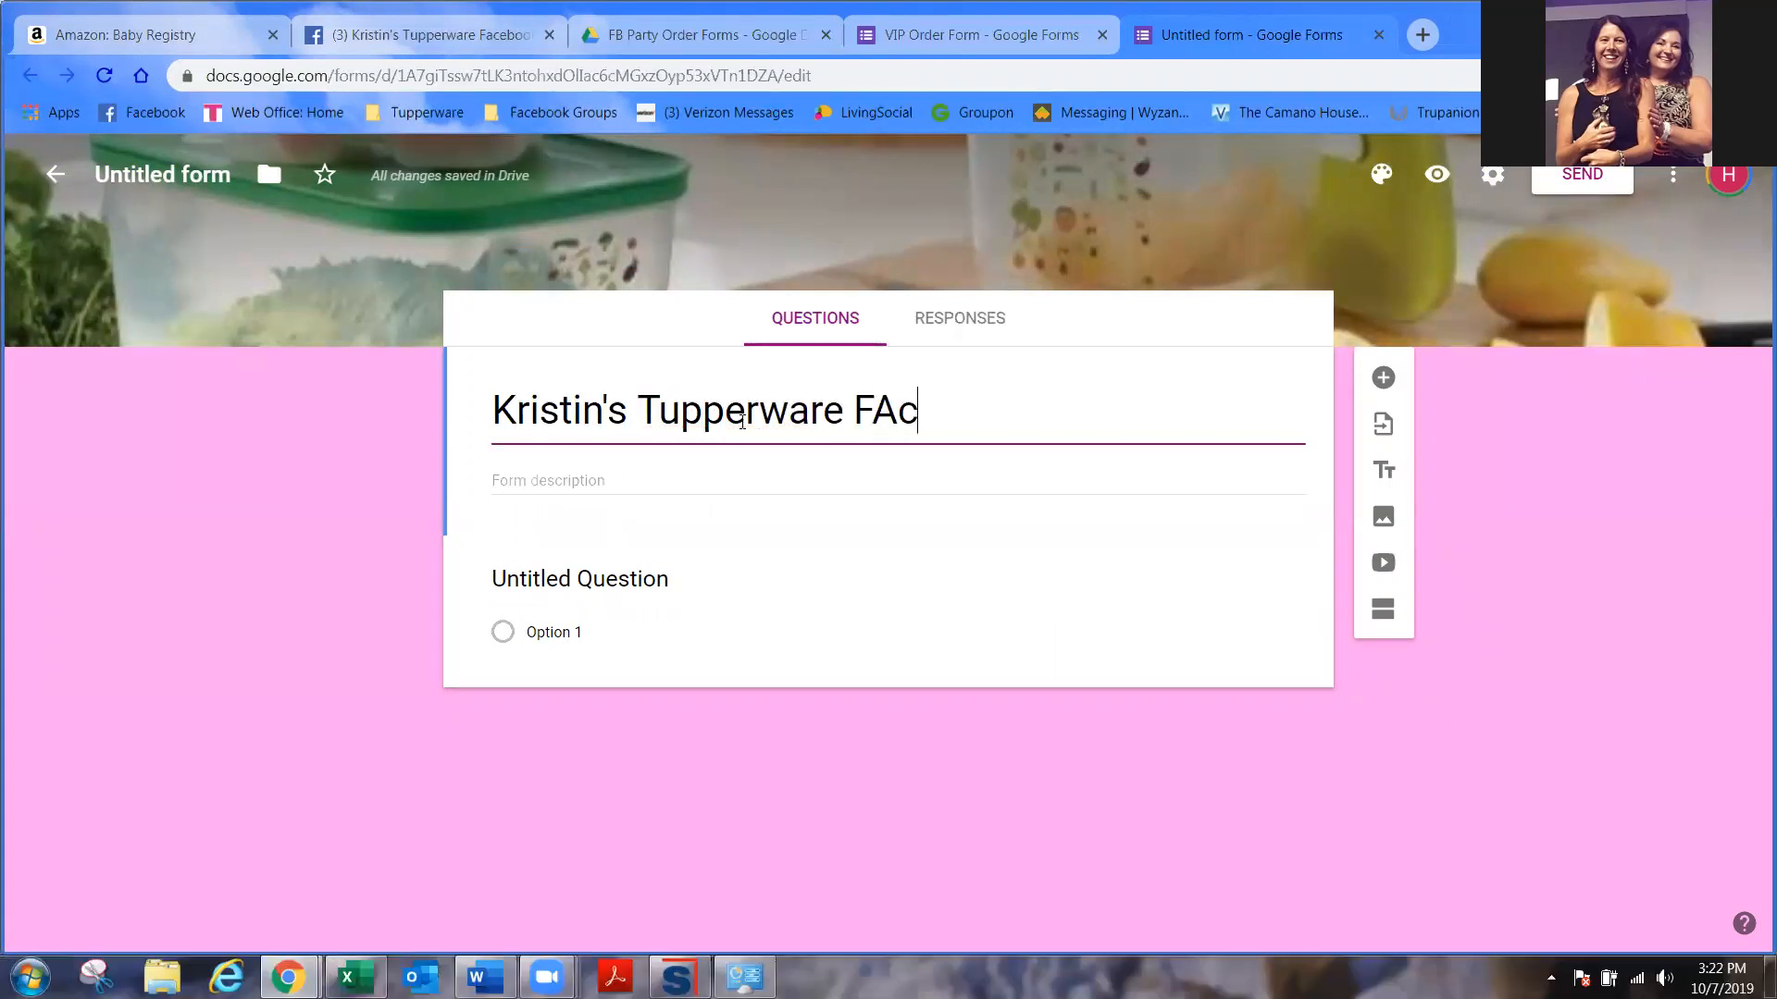
pyautogui.press('BackSpace')
pyautogui.press('BackSpace')
pyautogui.press('BackSpace')
pyautogui.write('acebook Party')
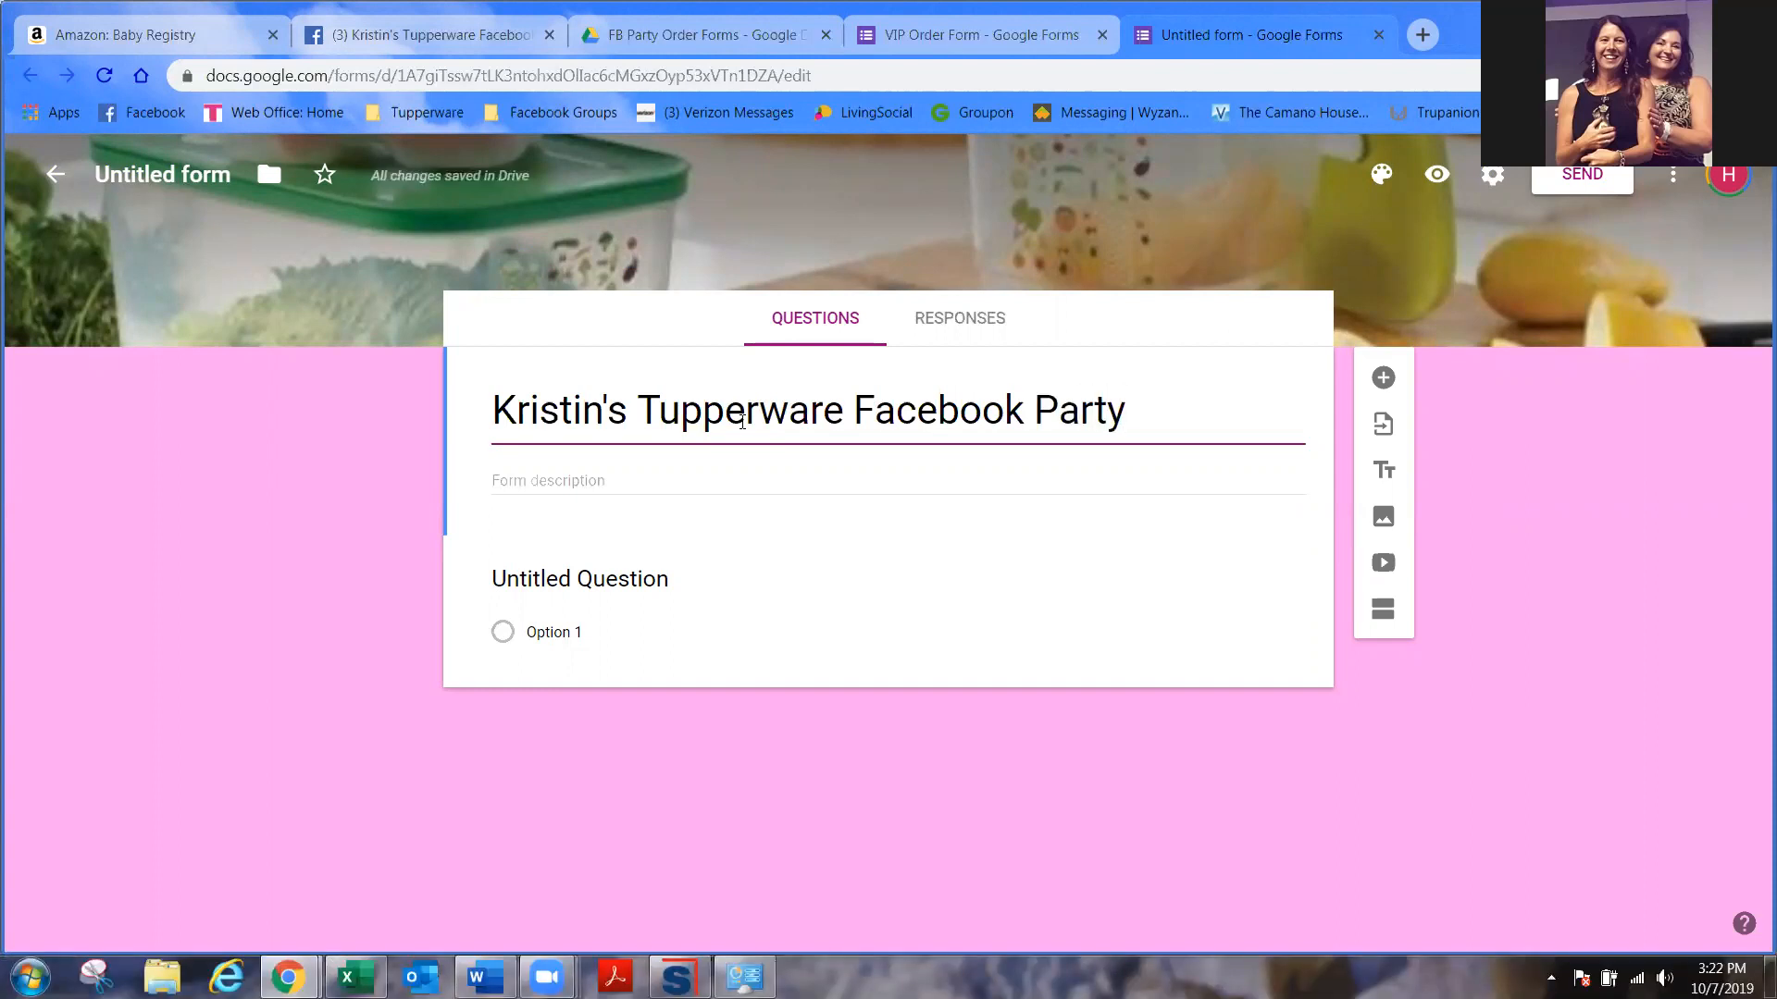
pyautogui.click(631, 472)
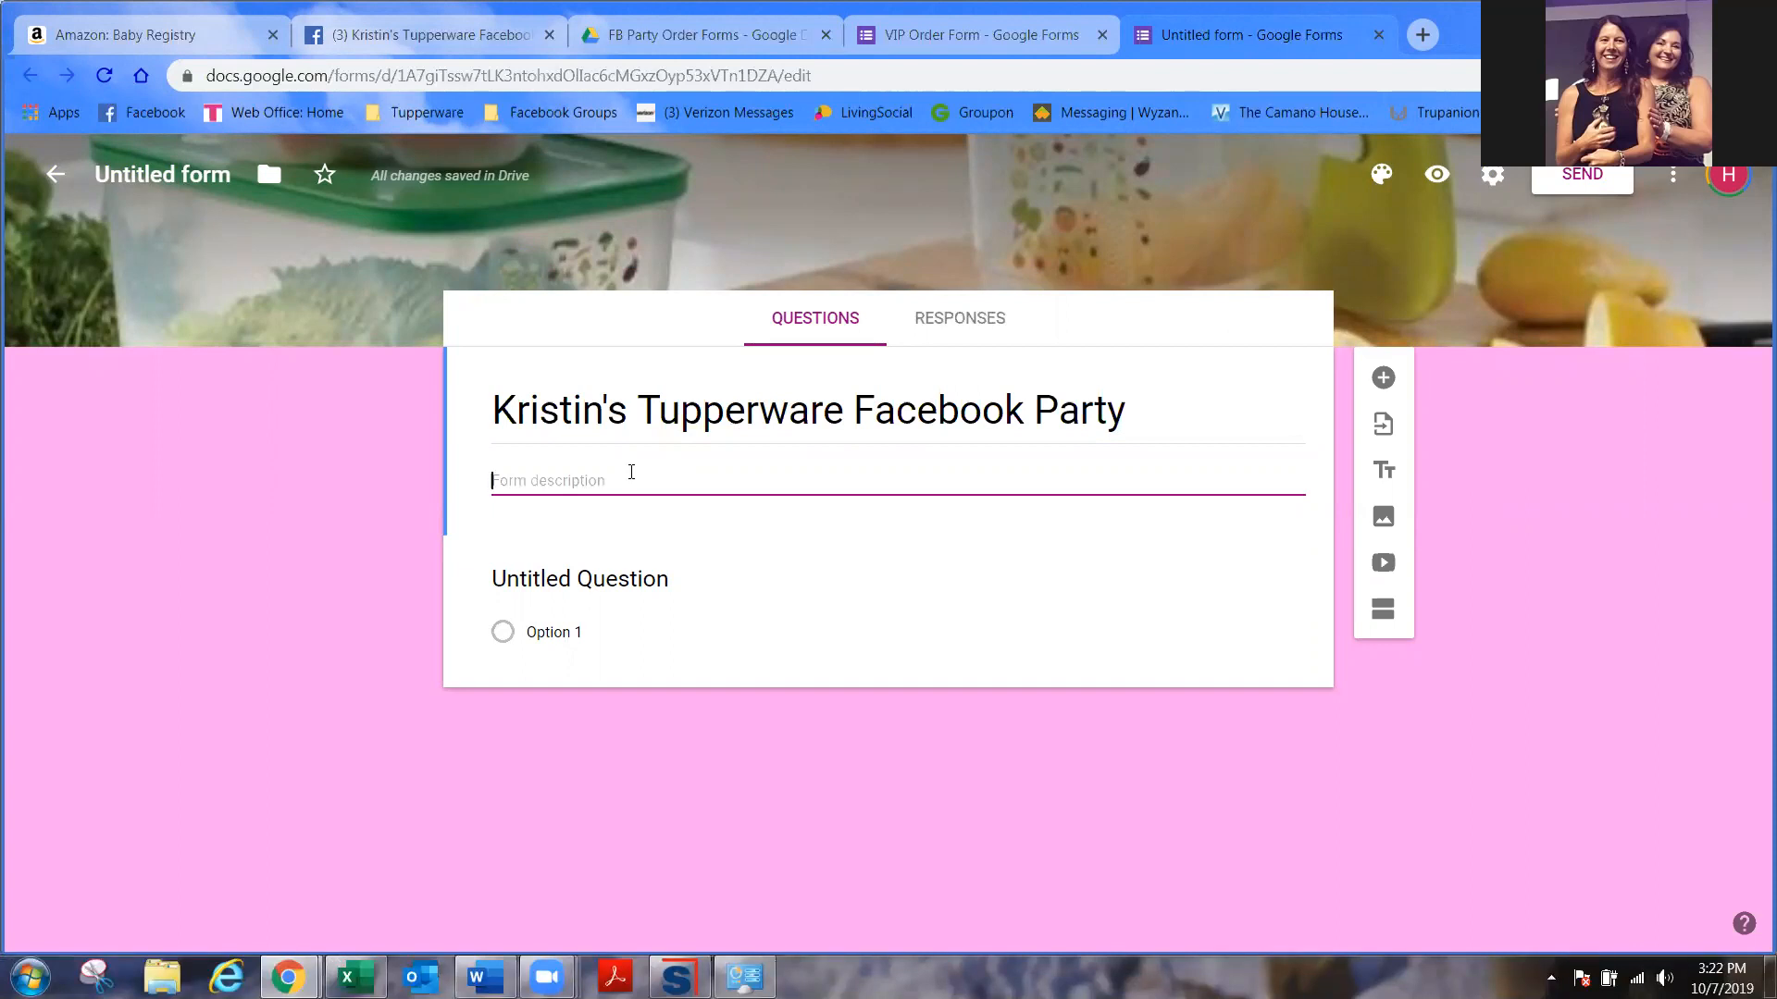
# - Replace the draft description with the pasted thank-you note about invoicing before Friday 8/2
pyautogui.write('Thank you for your order.  ')
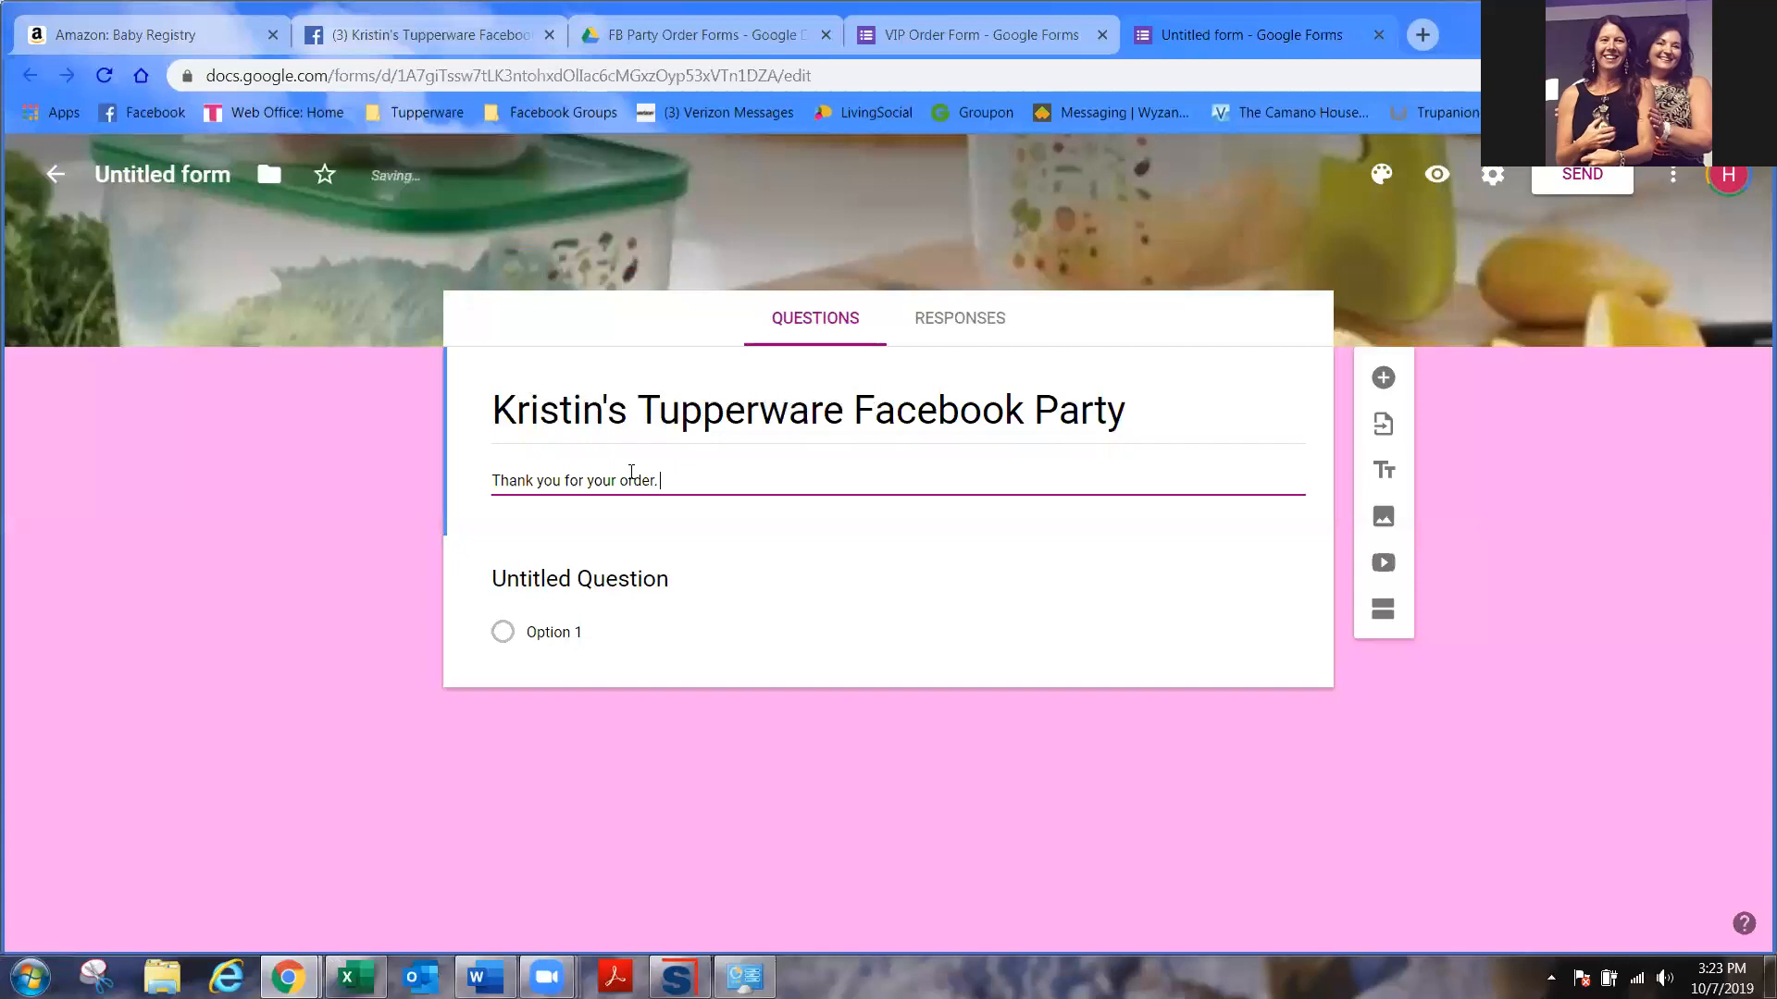
pyautogui.write('I will be s')
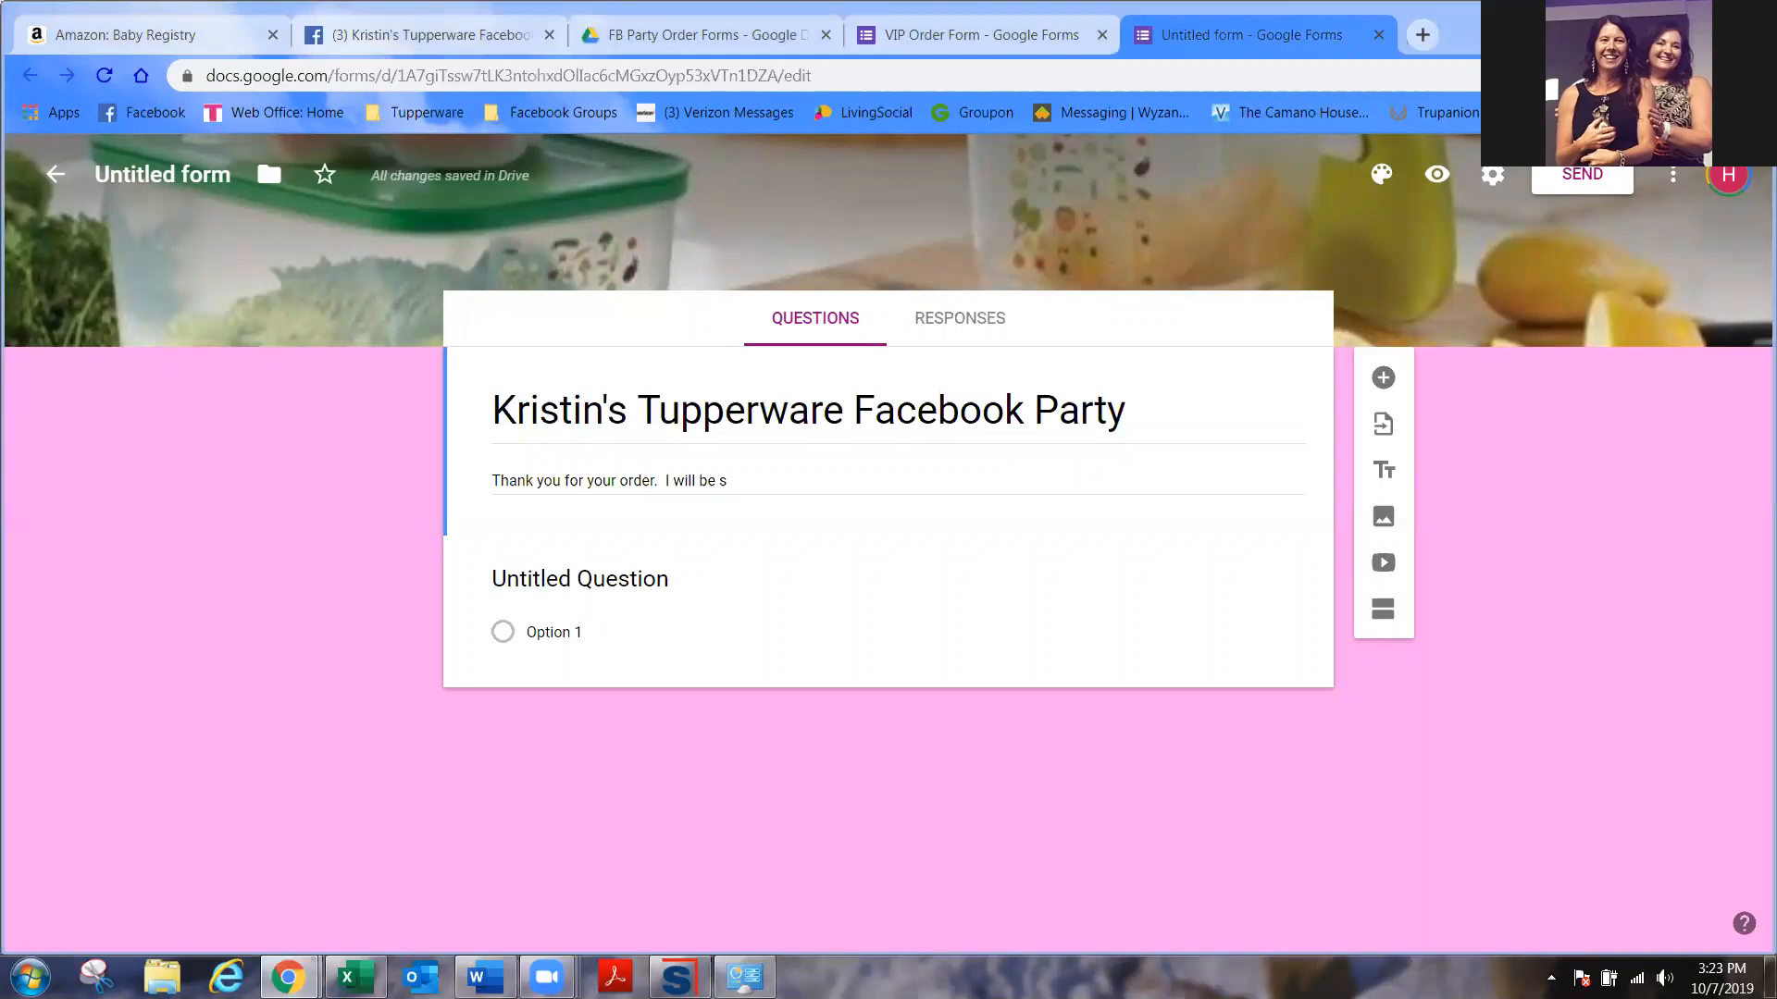
pyautogui.moveTo(727, 479); pyautogui.dragTo(444, 481)
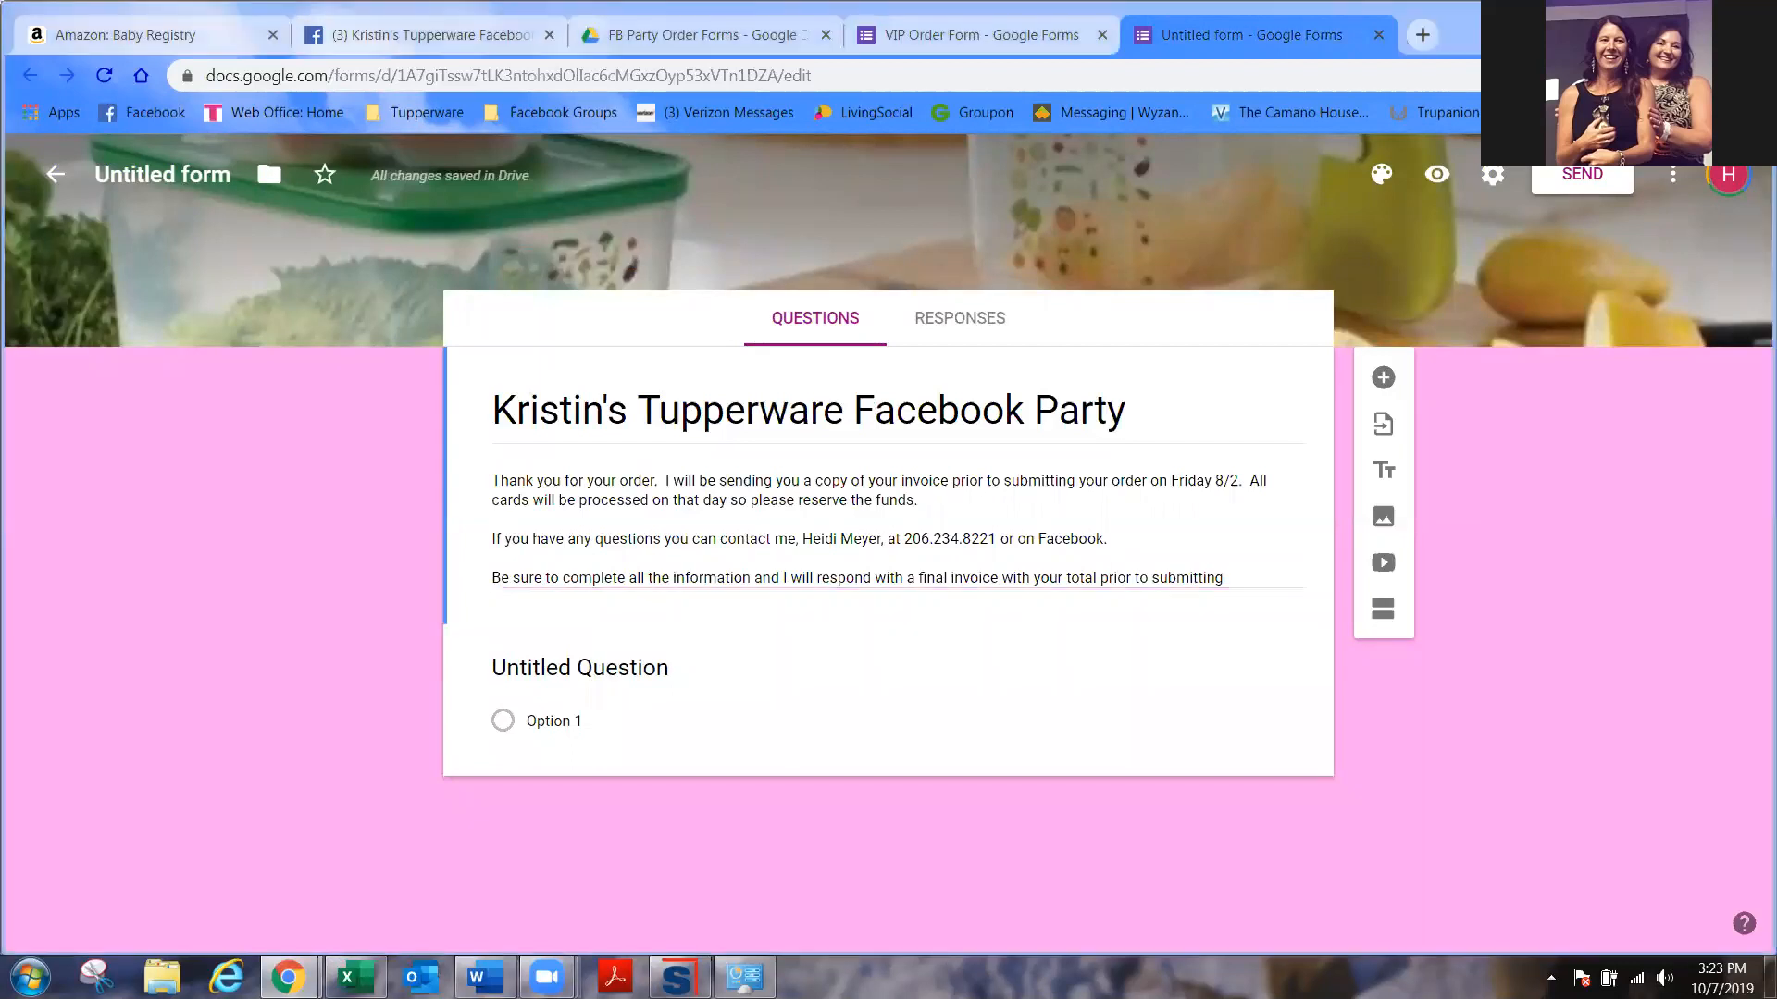
# - Turn the first question into a required short-answer question titled 'Your Name'
pyautogui.click(633, 673)
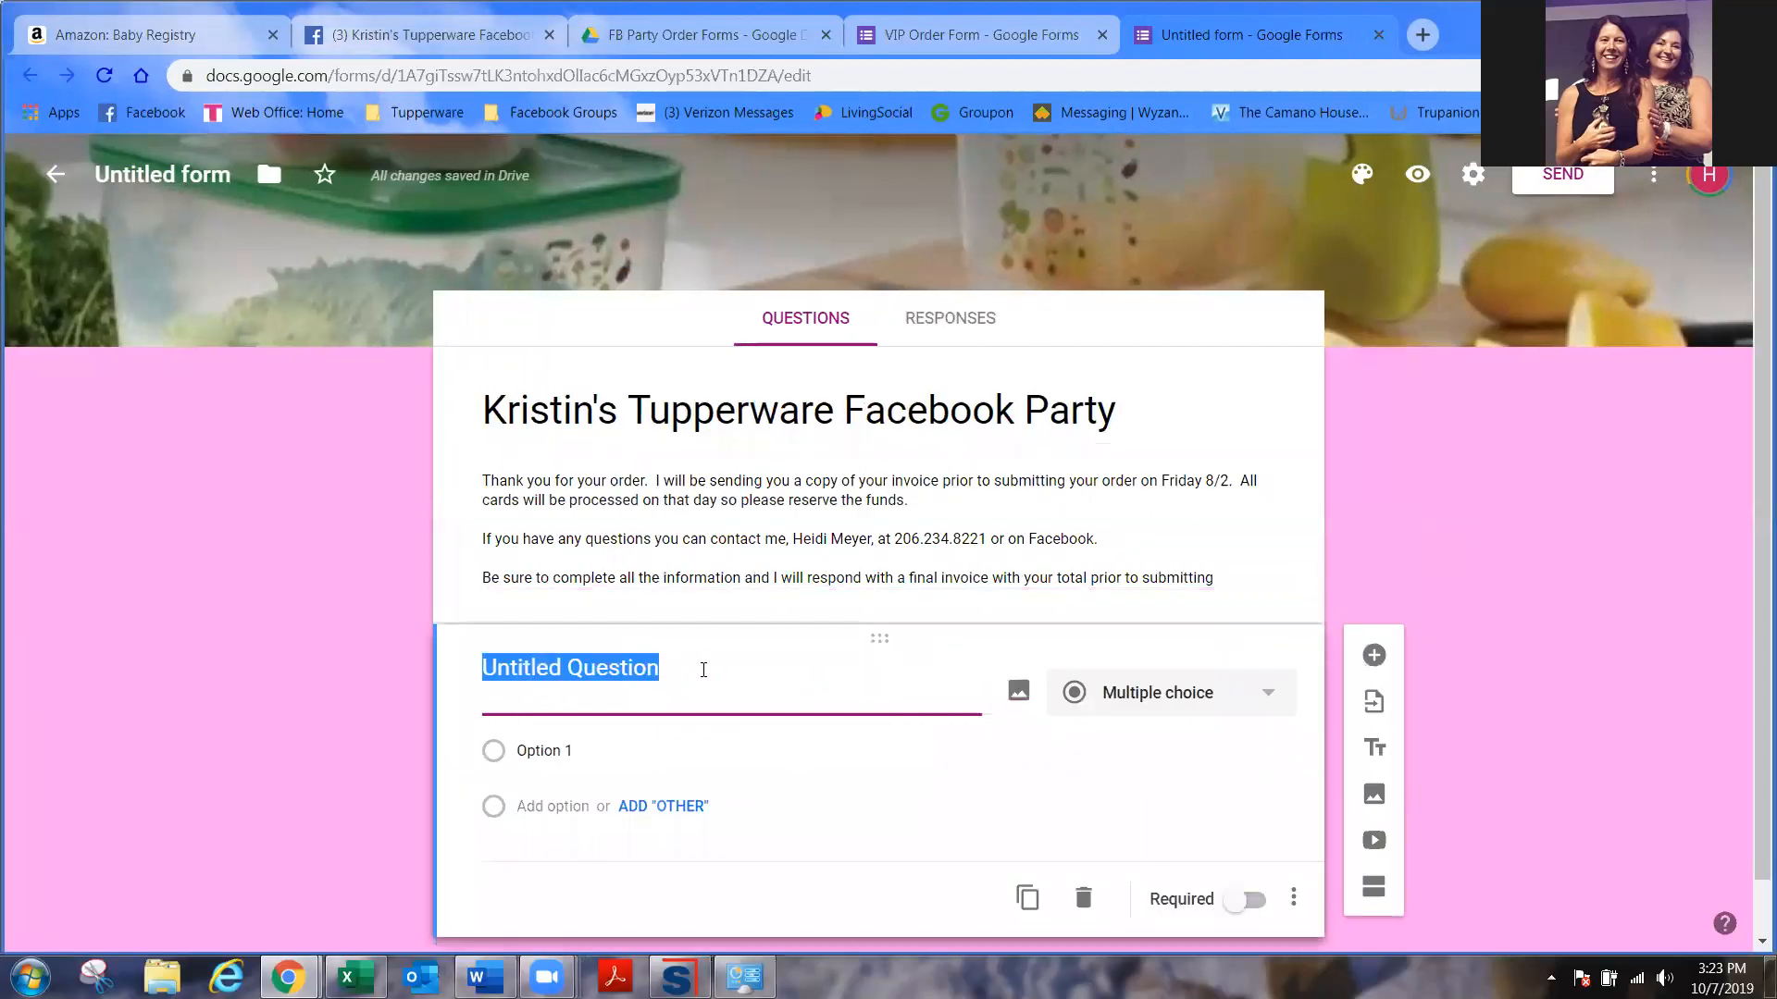
pyautogui.click(1234, 701)
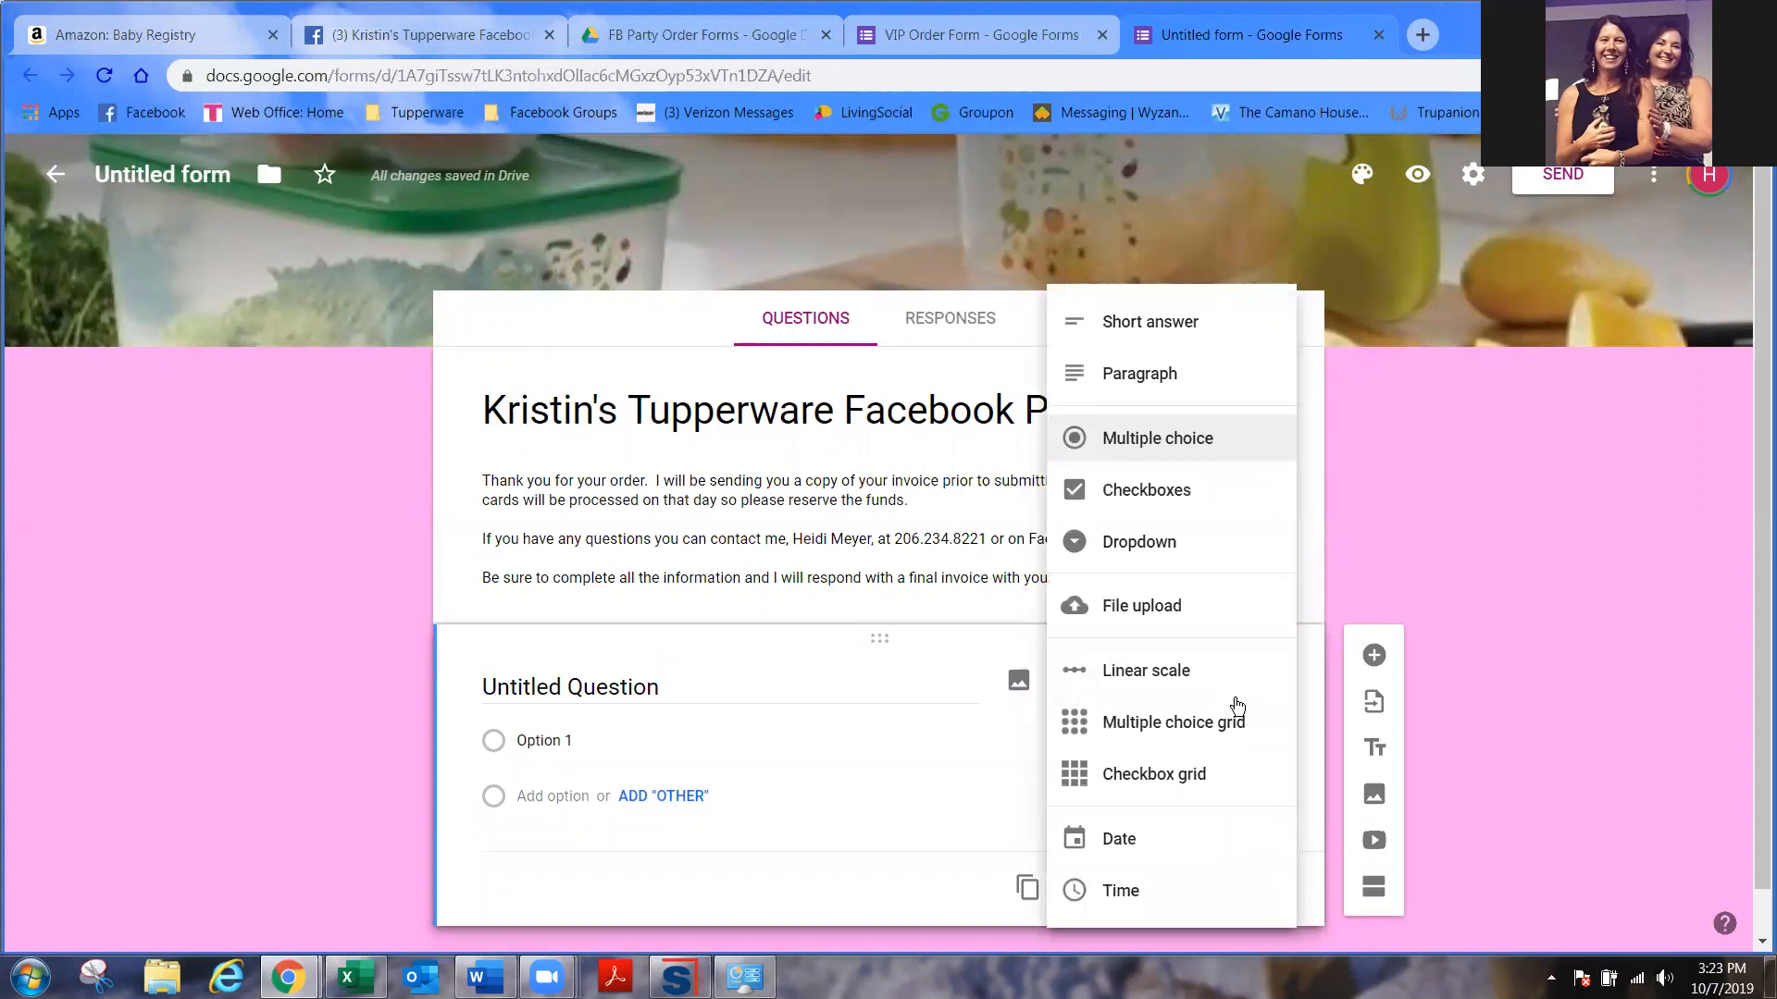
pyautogui.click(1156, 319)
pyautogui.click(694, 689)
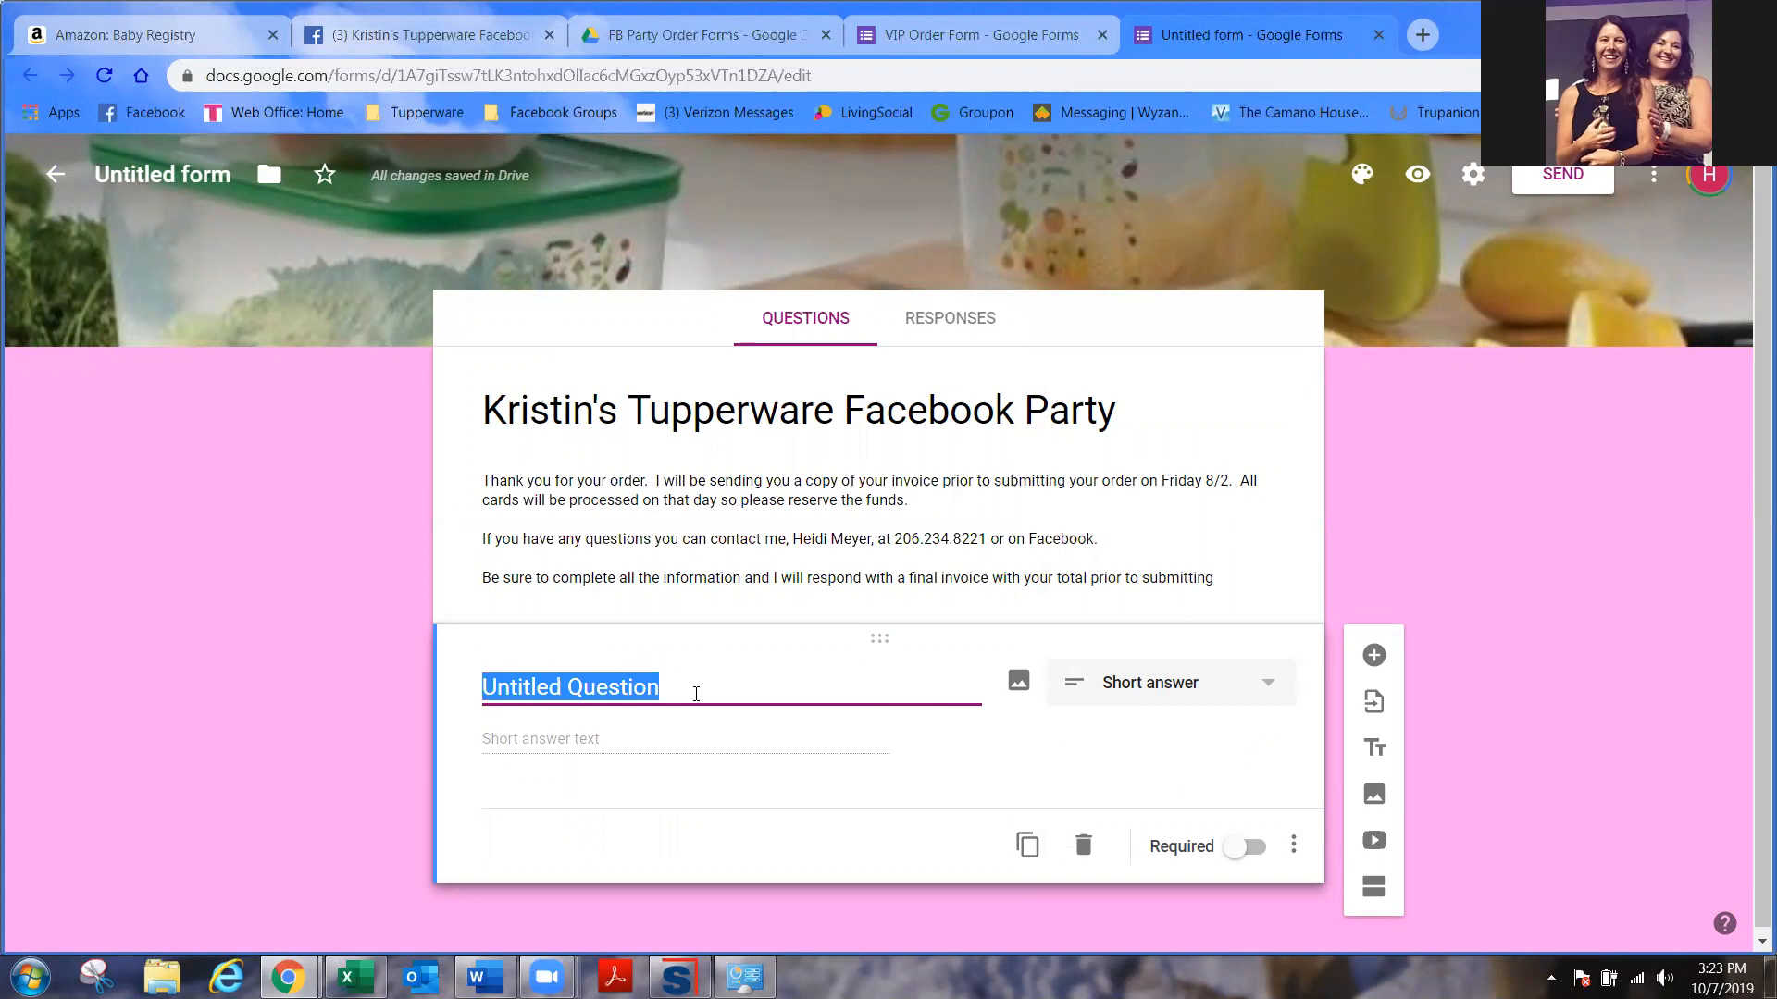
pyautogui.write('Who is you')
pyautogui.press('BackSpace')
pyautogui.press('BackSpace')
pyautogui.press('BackSpace')
pyautogui.press('BackSpace')
pyautogui.press('BackSpace')
pyautogui.press('BackSpace')
pyautogui.press('BackSpace')
pyautogui.write('at is the naem')
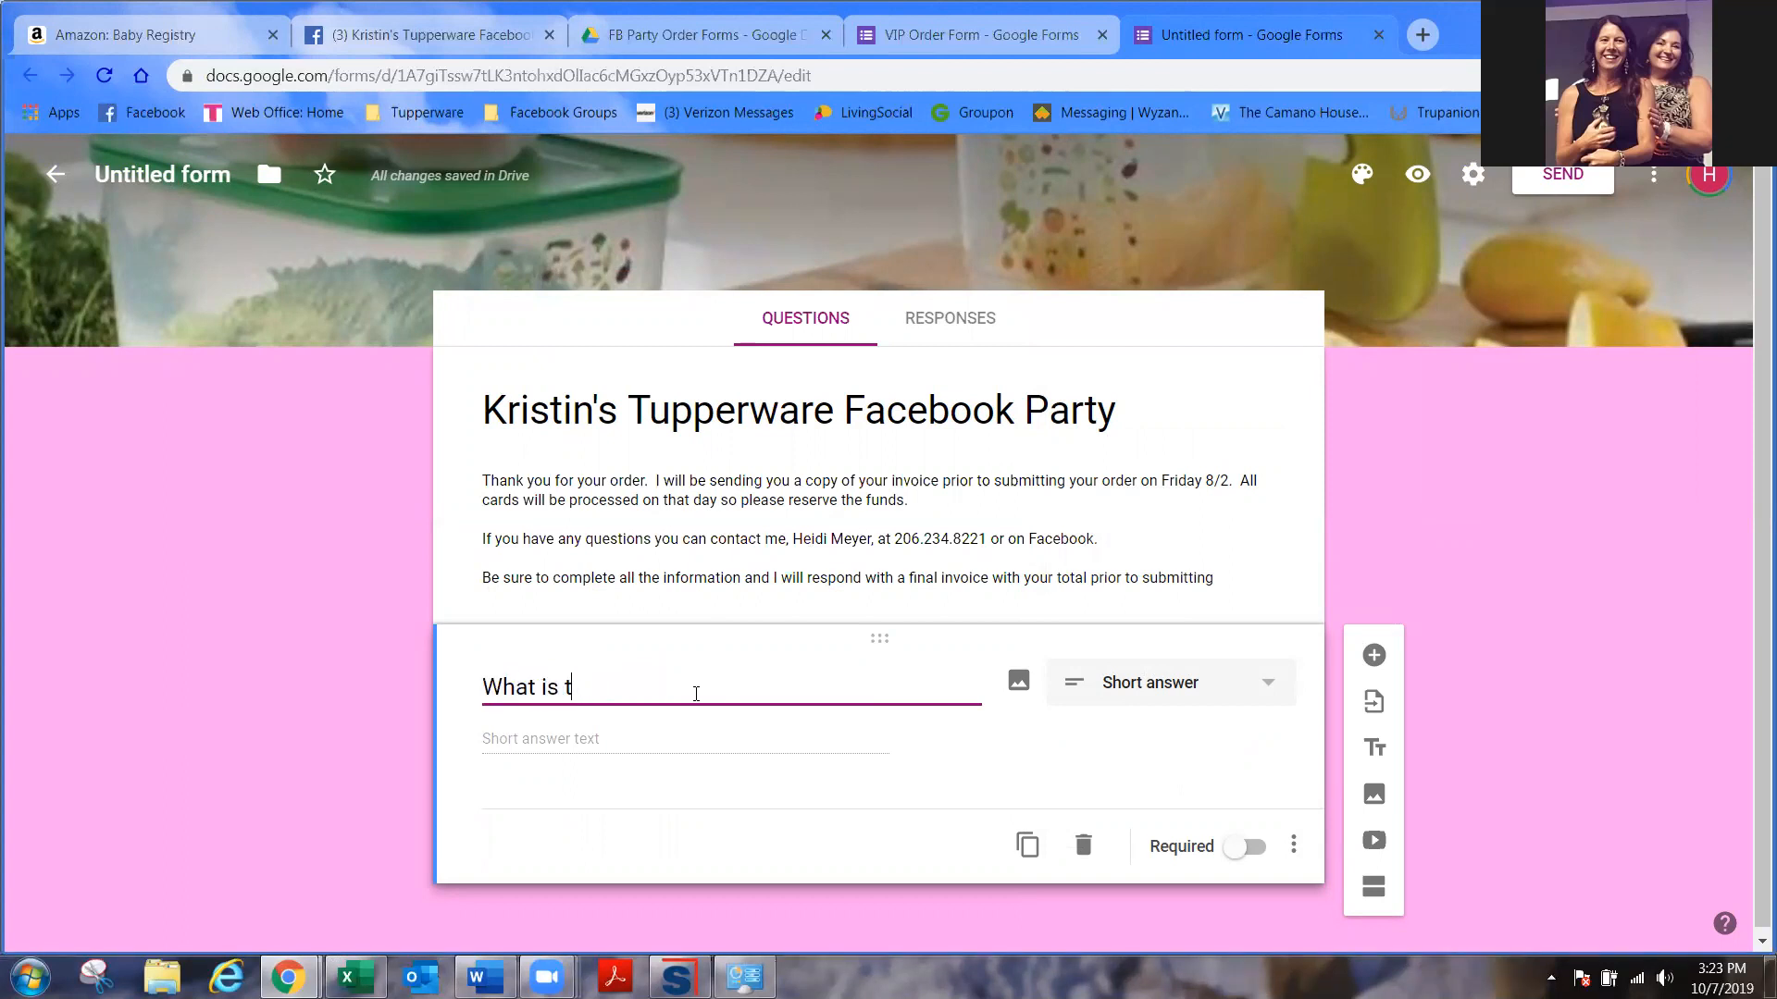
pyautogui.press('BackSpace')
pyautogui.press('BackSpace')
pyautogui.write('me of yo')
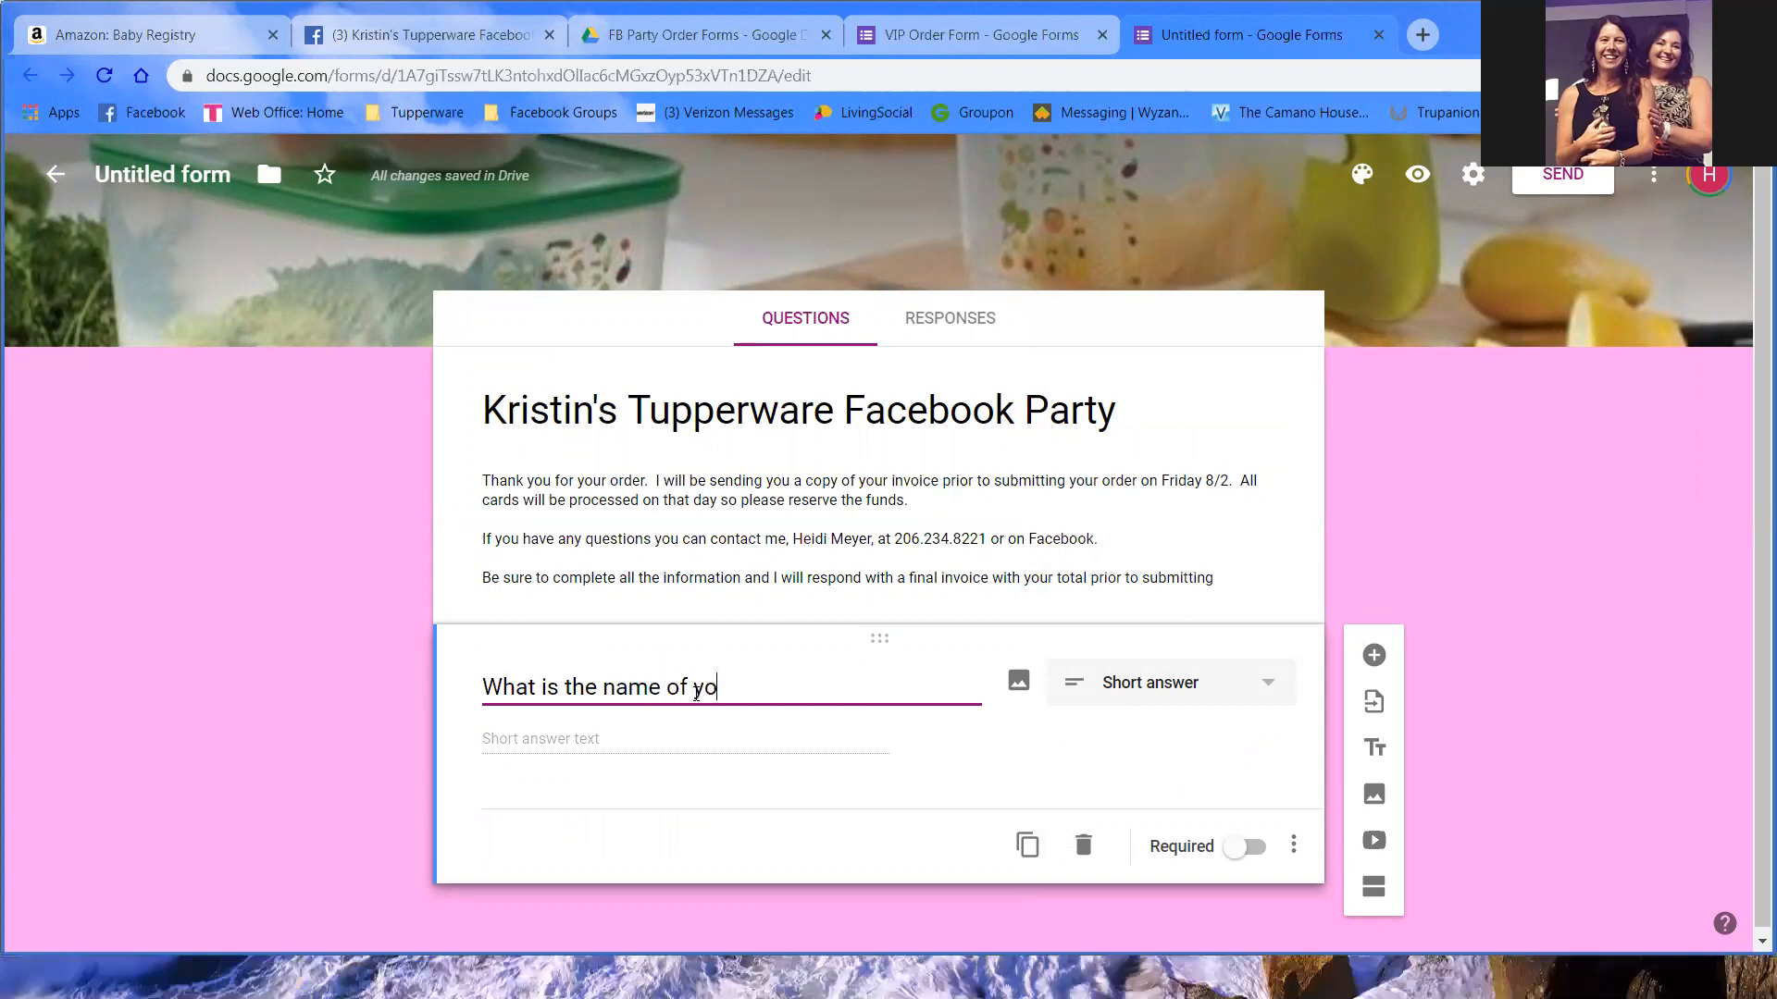
pyautogui.write('ur hostess')
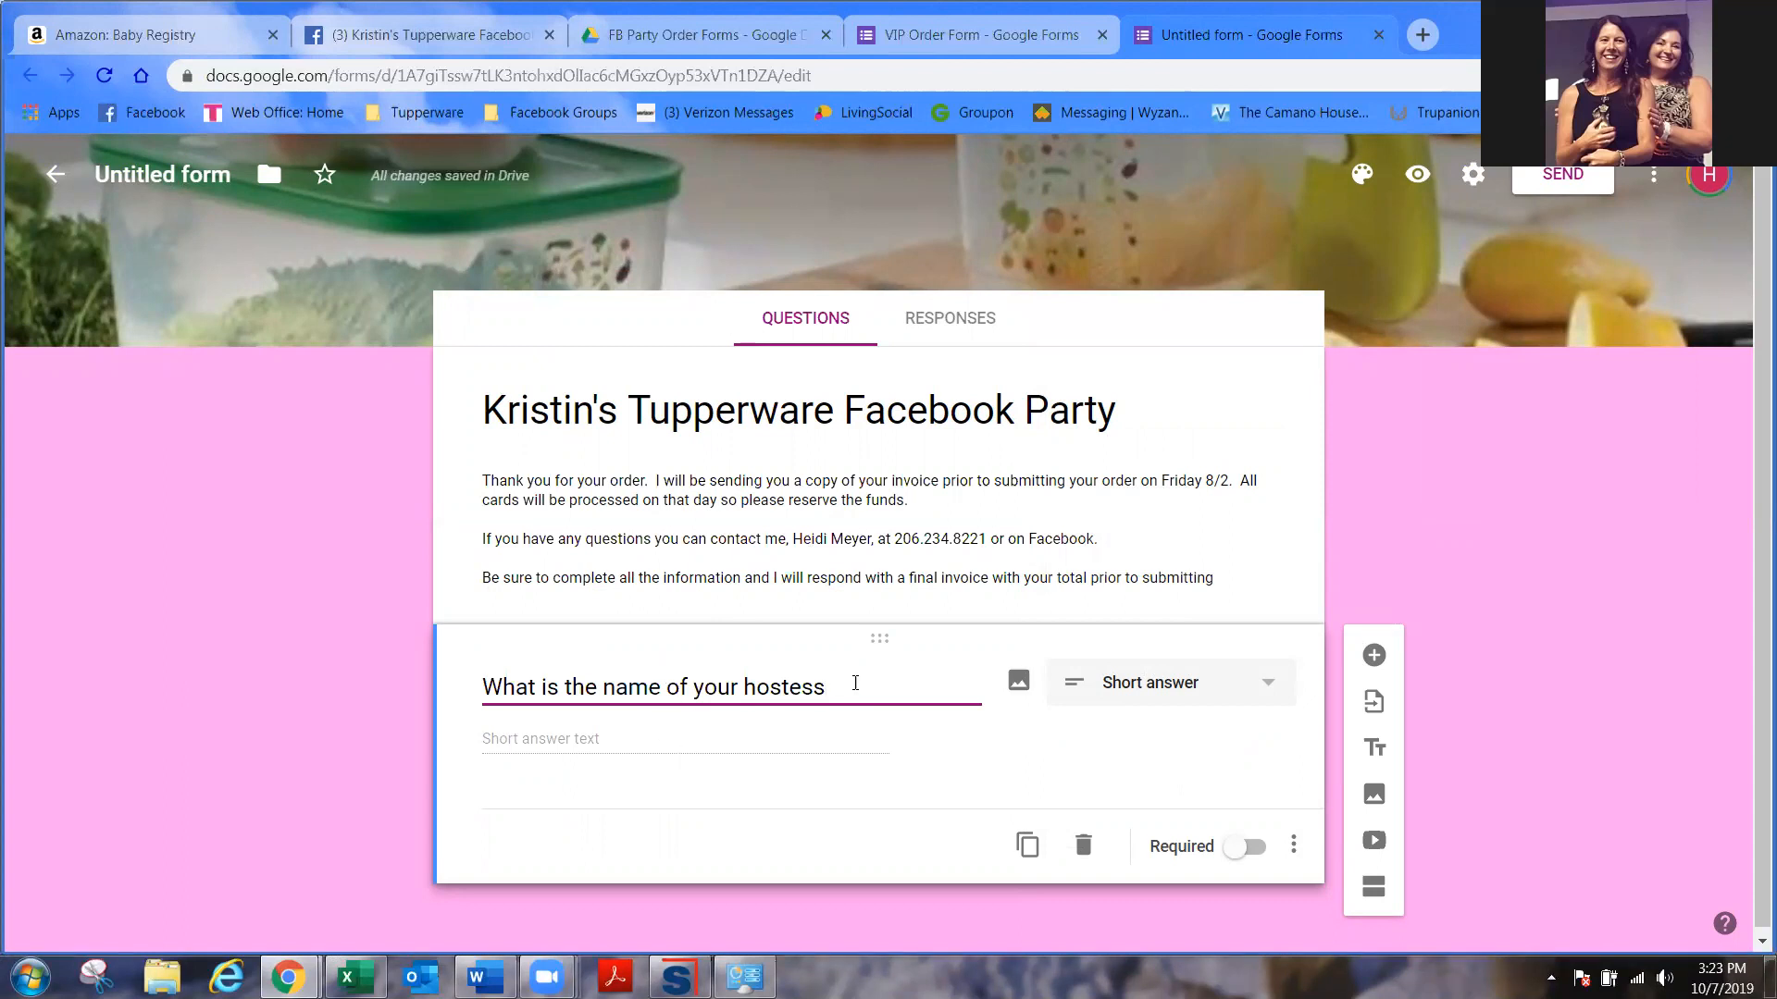
pyautogui.moveTo(825, 689); pyautogui.dragTo(425, 694)
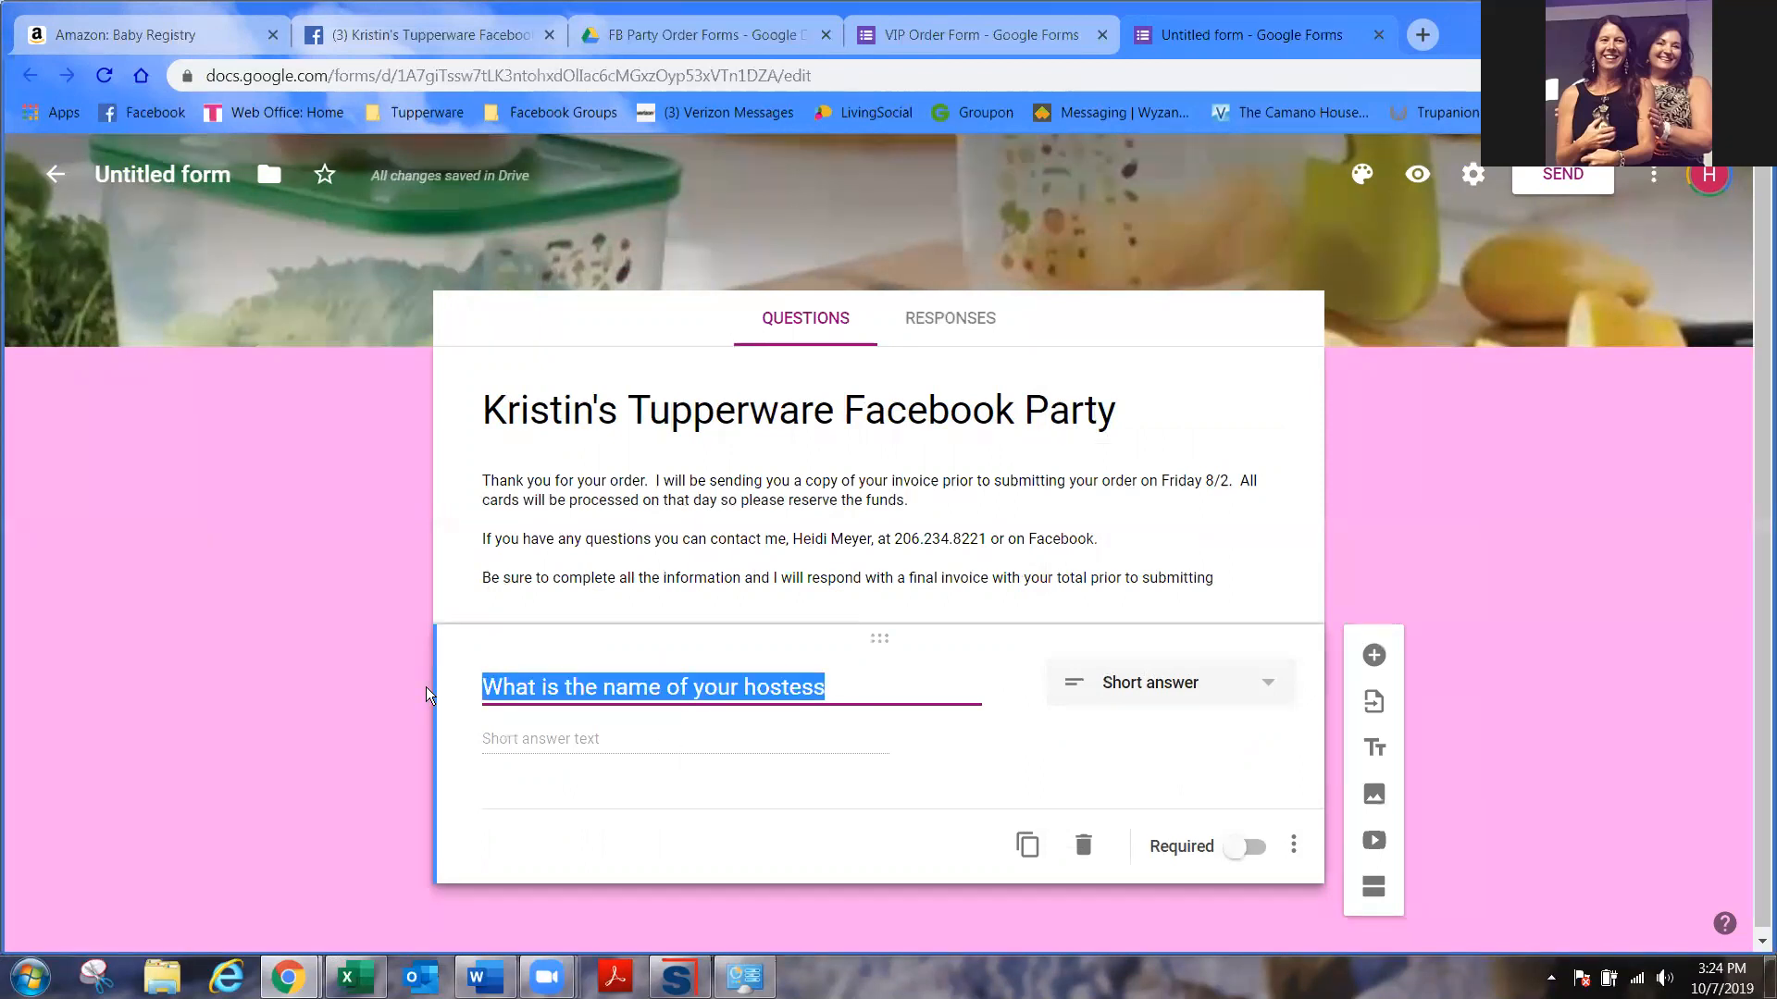
pyautogui.write('Your Name')
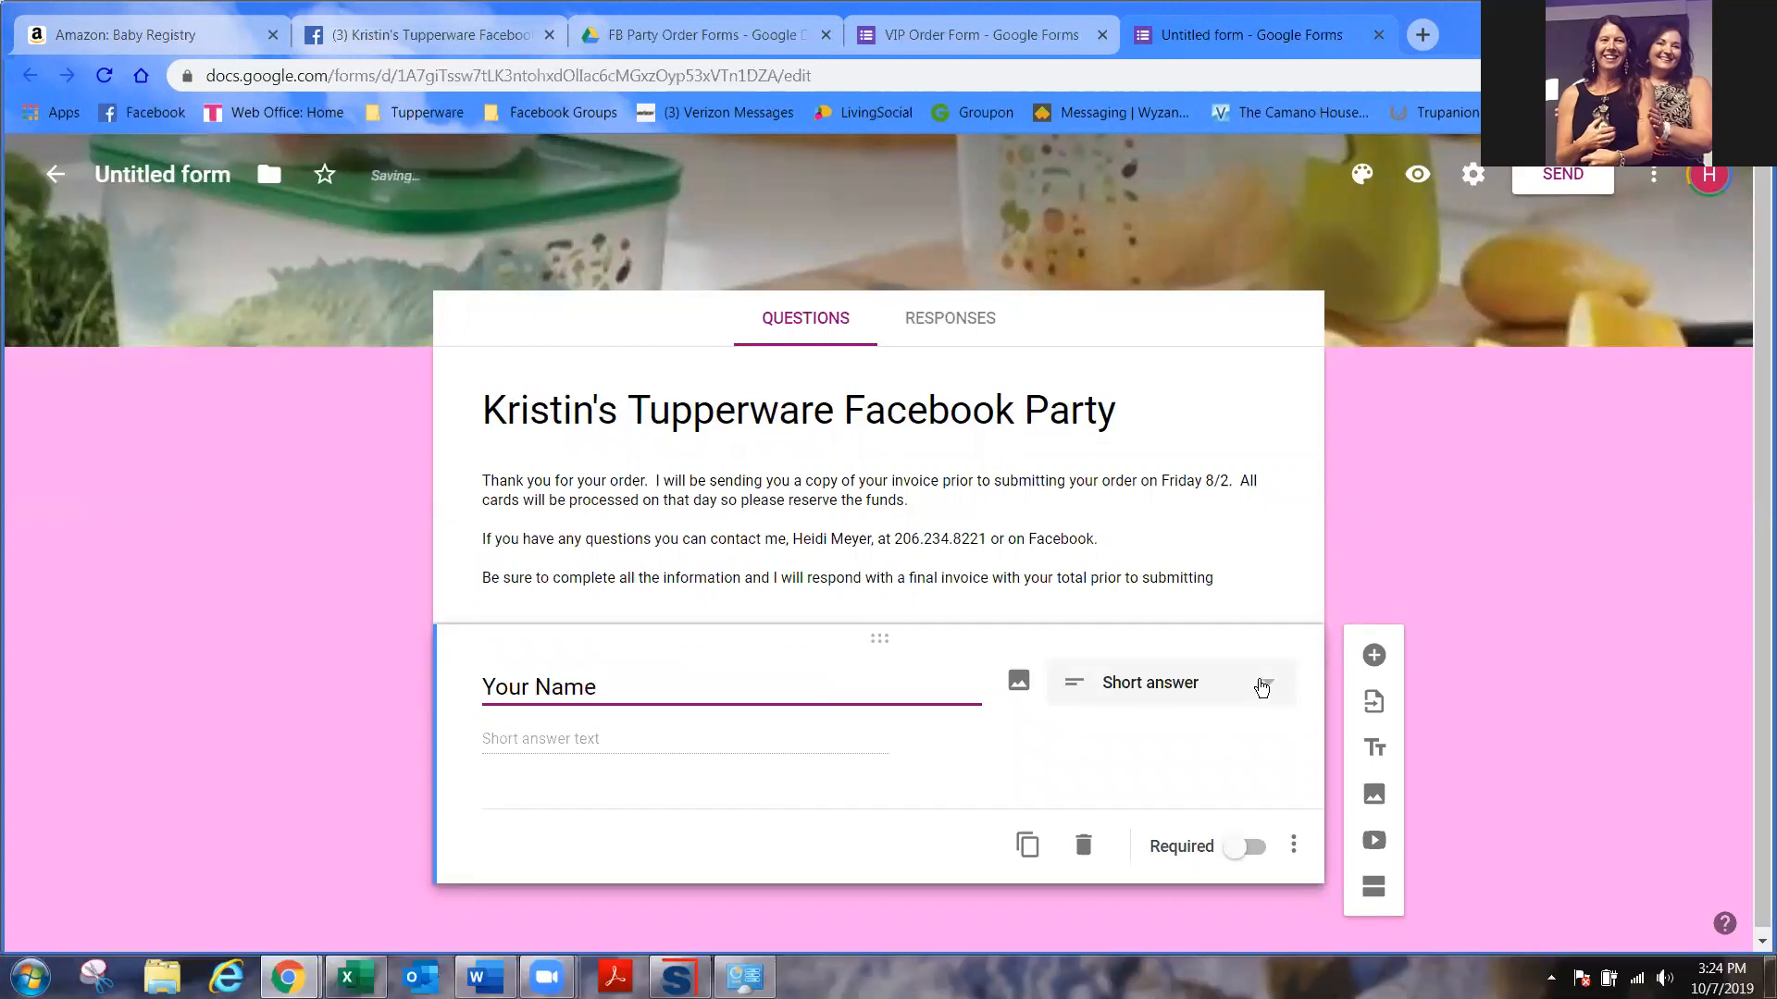
pyautogui.click(1292, 845)
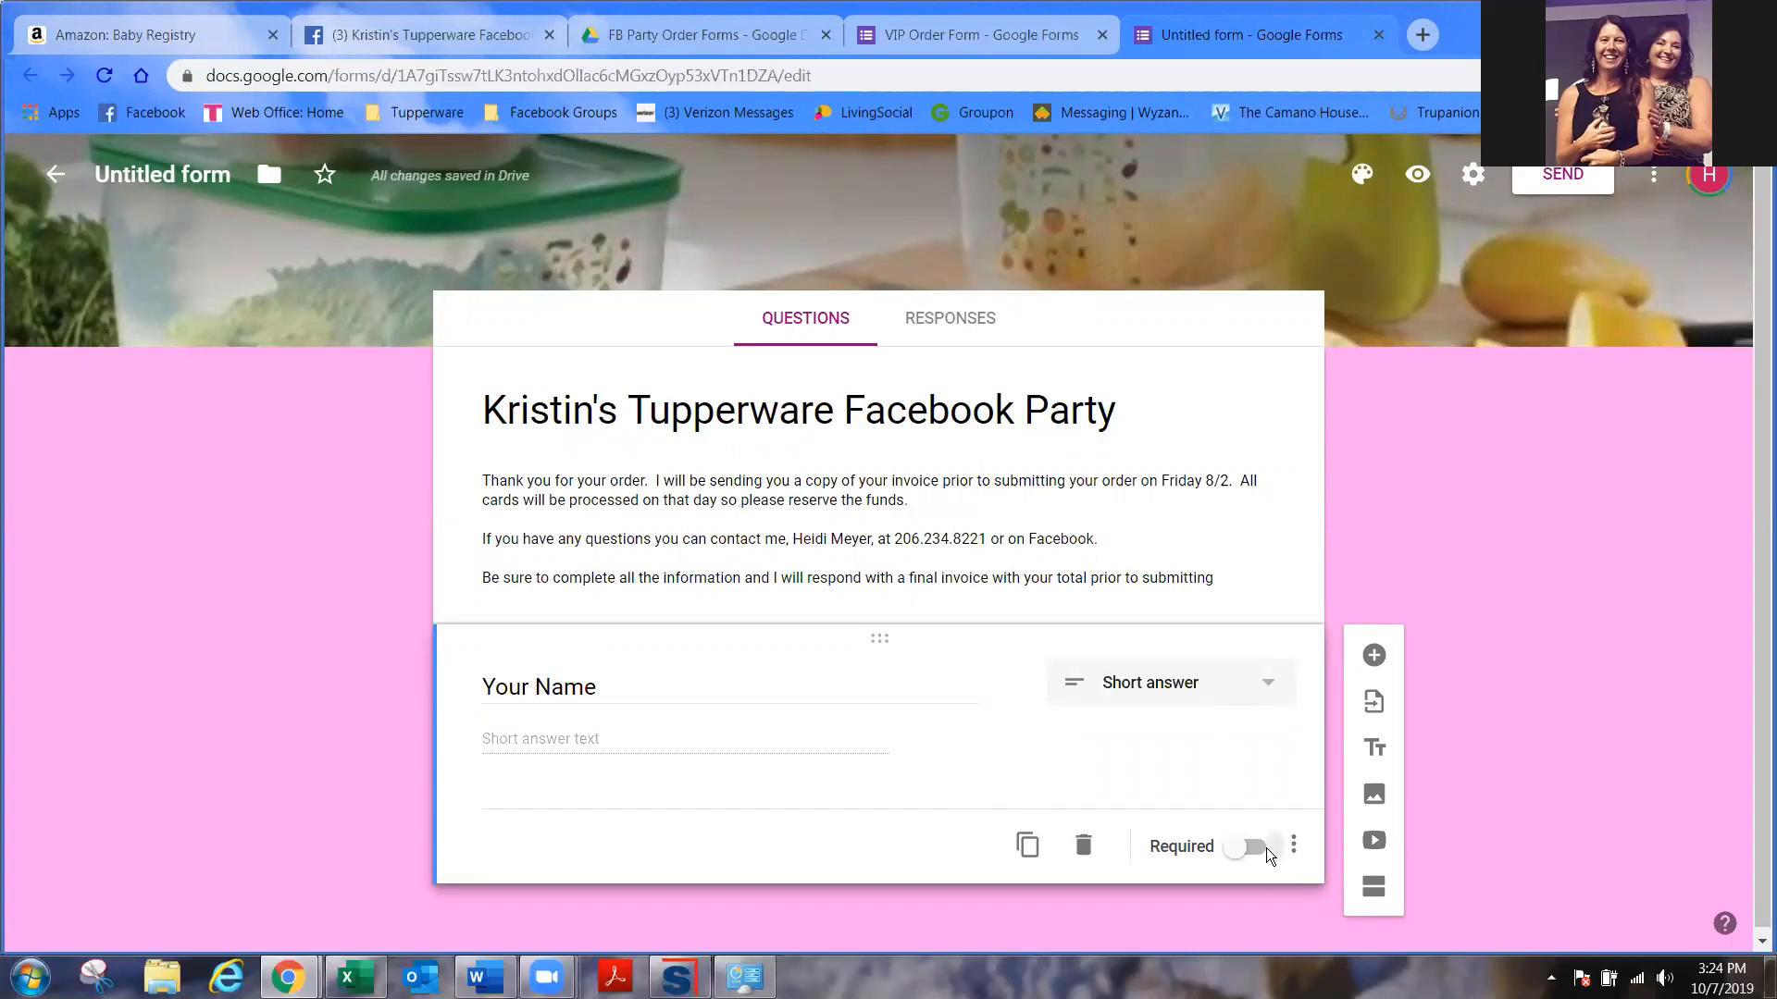
pyautogui.click(1266, 851)
pyautogui.click(1254, 850)
# - Add required short-answer questions 'Shipping Street Address' and 'Shipping City, State & Zip'
pyautogui.click(1374, 655)
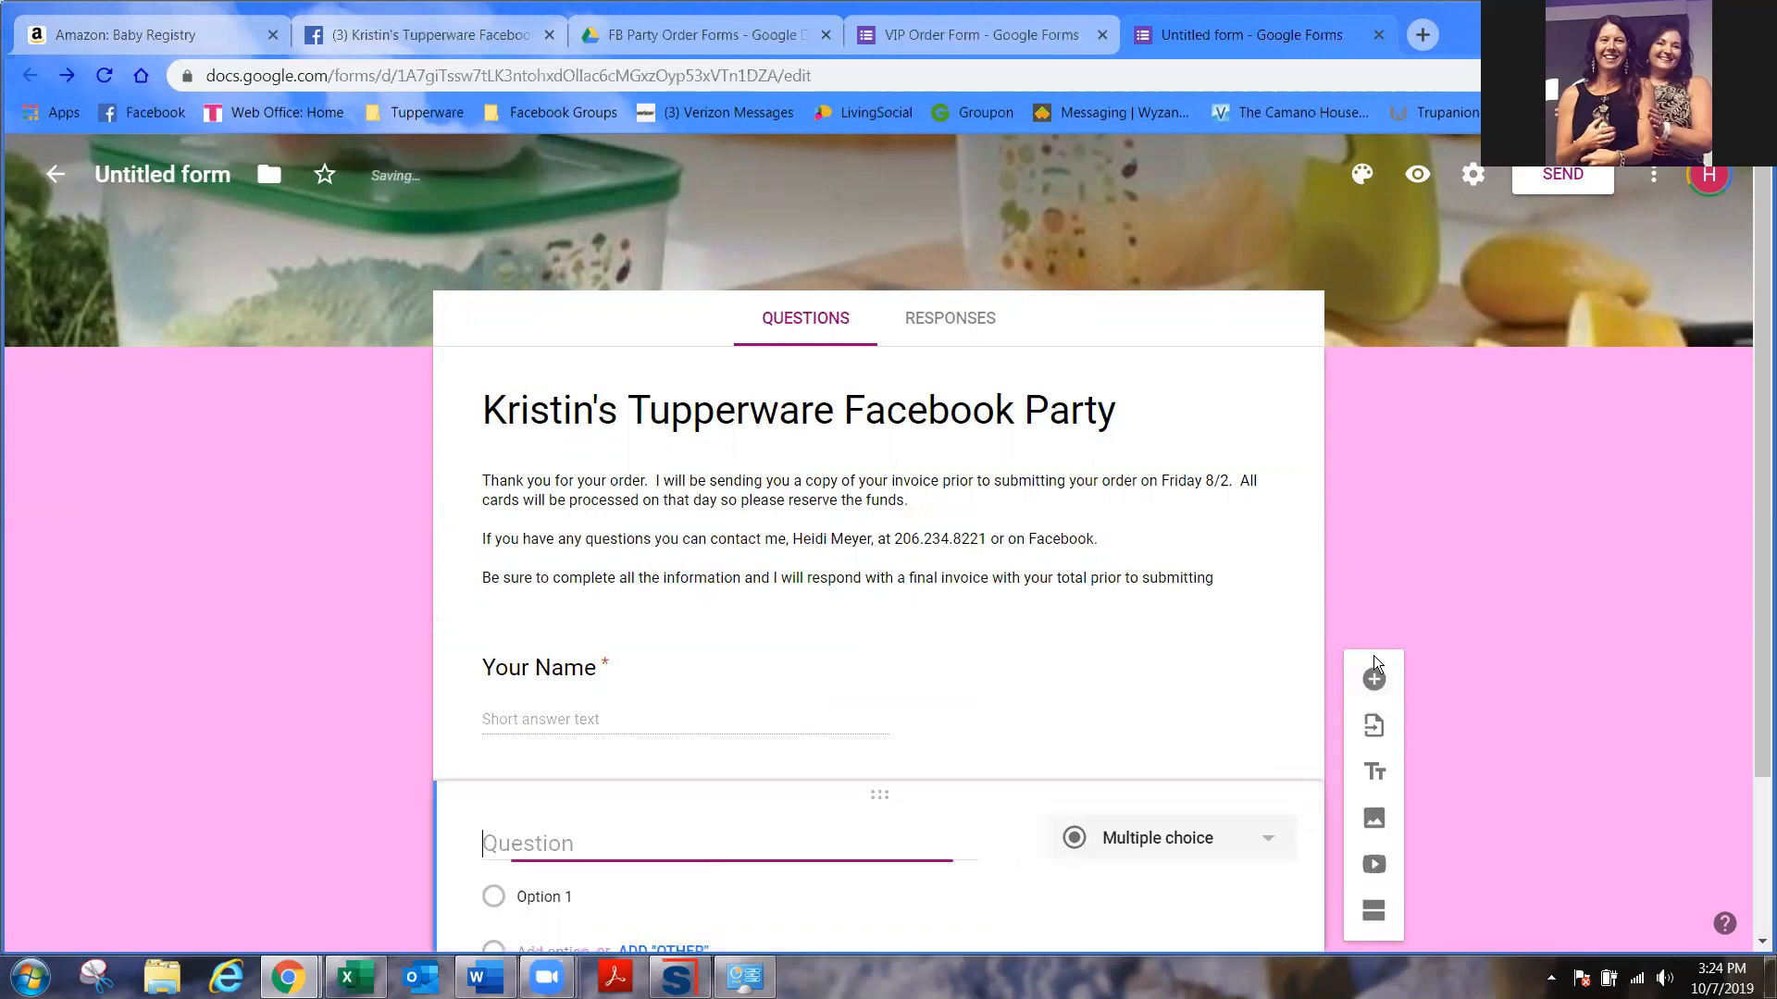
pyautogui.write('Shipping ')
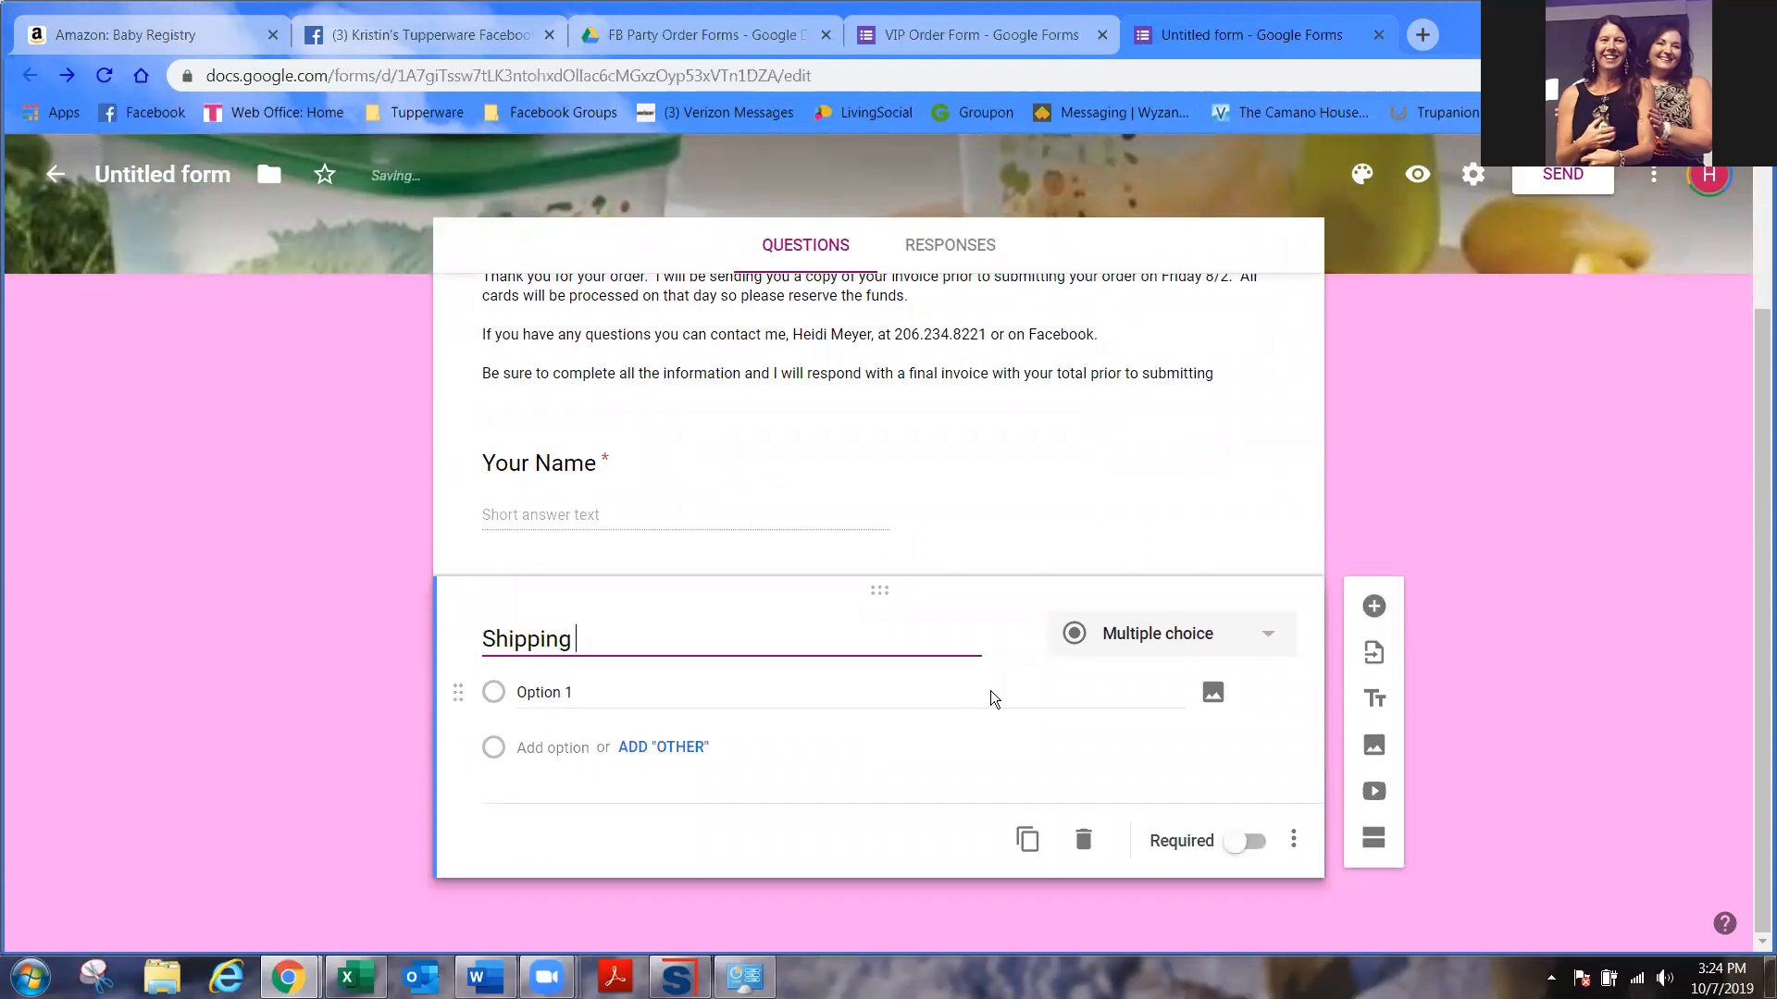
pyautogui.write('Street Add')
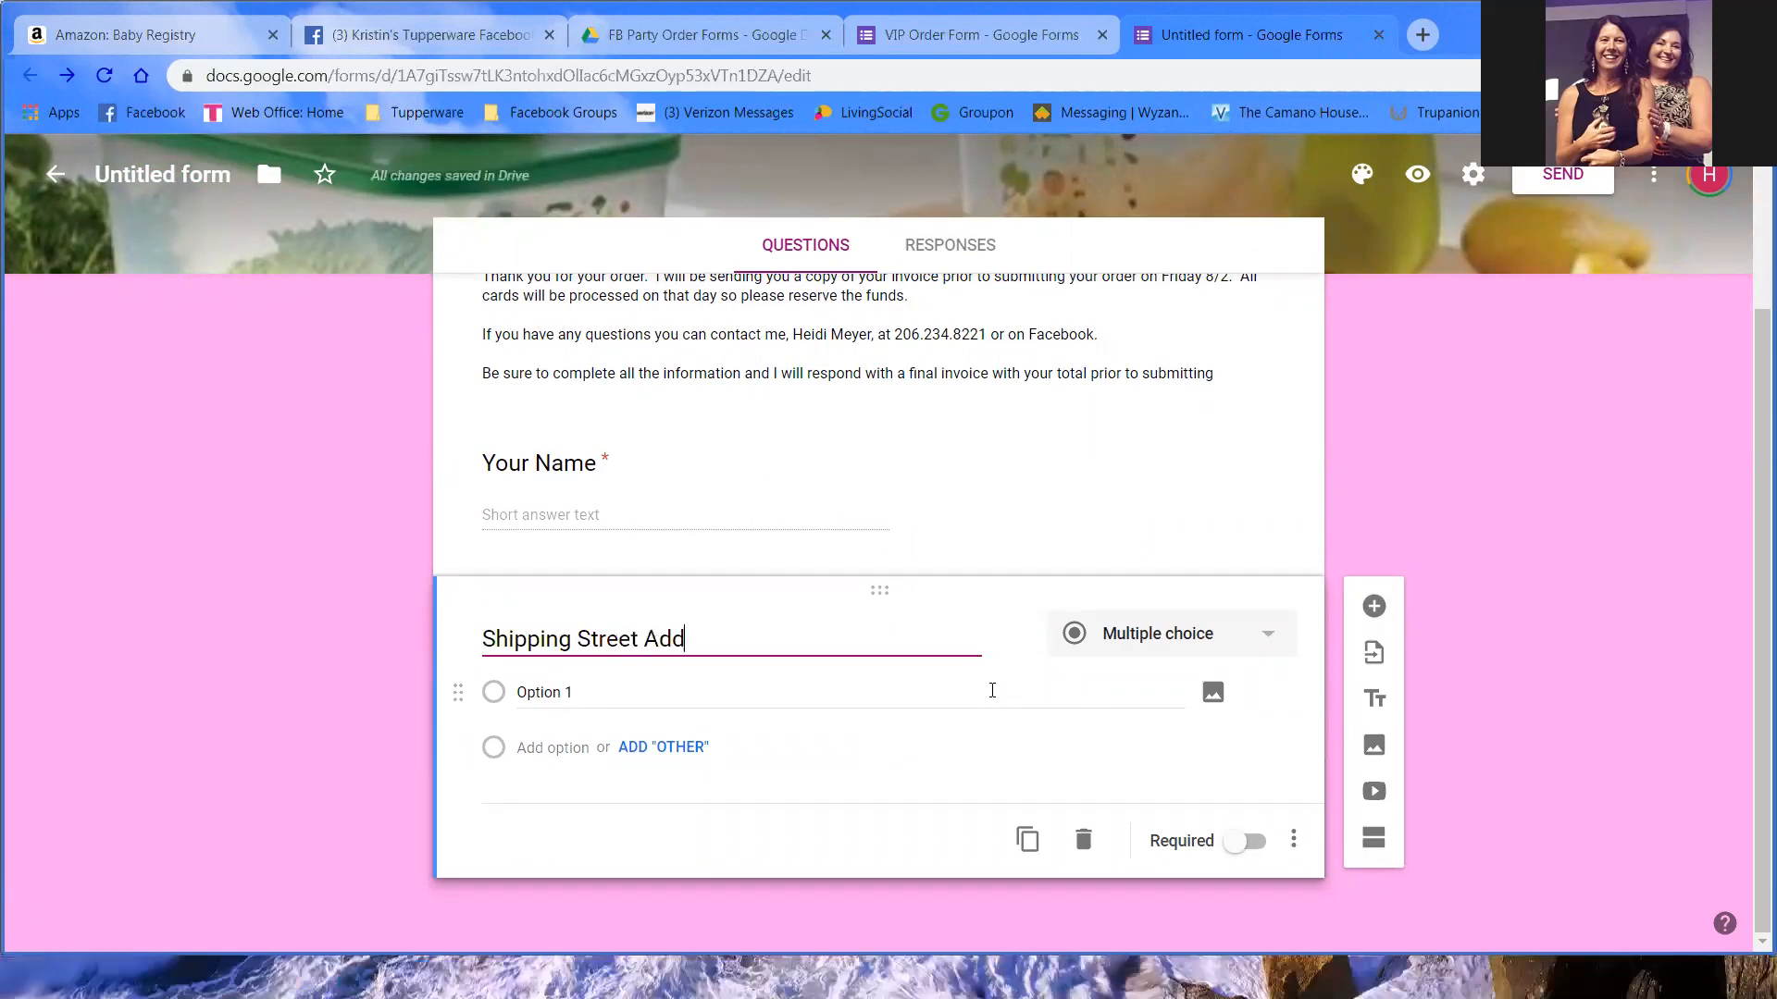
pyautogui.write('ress')
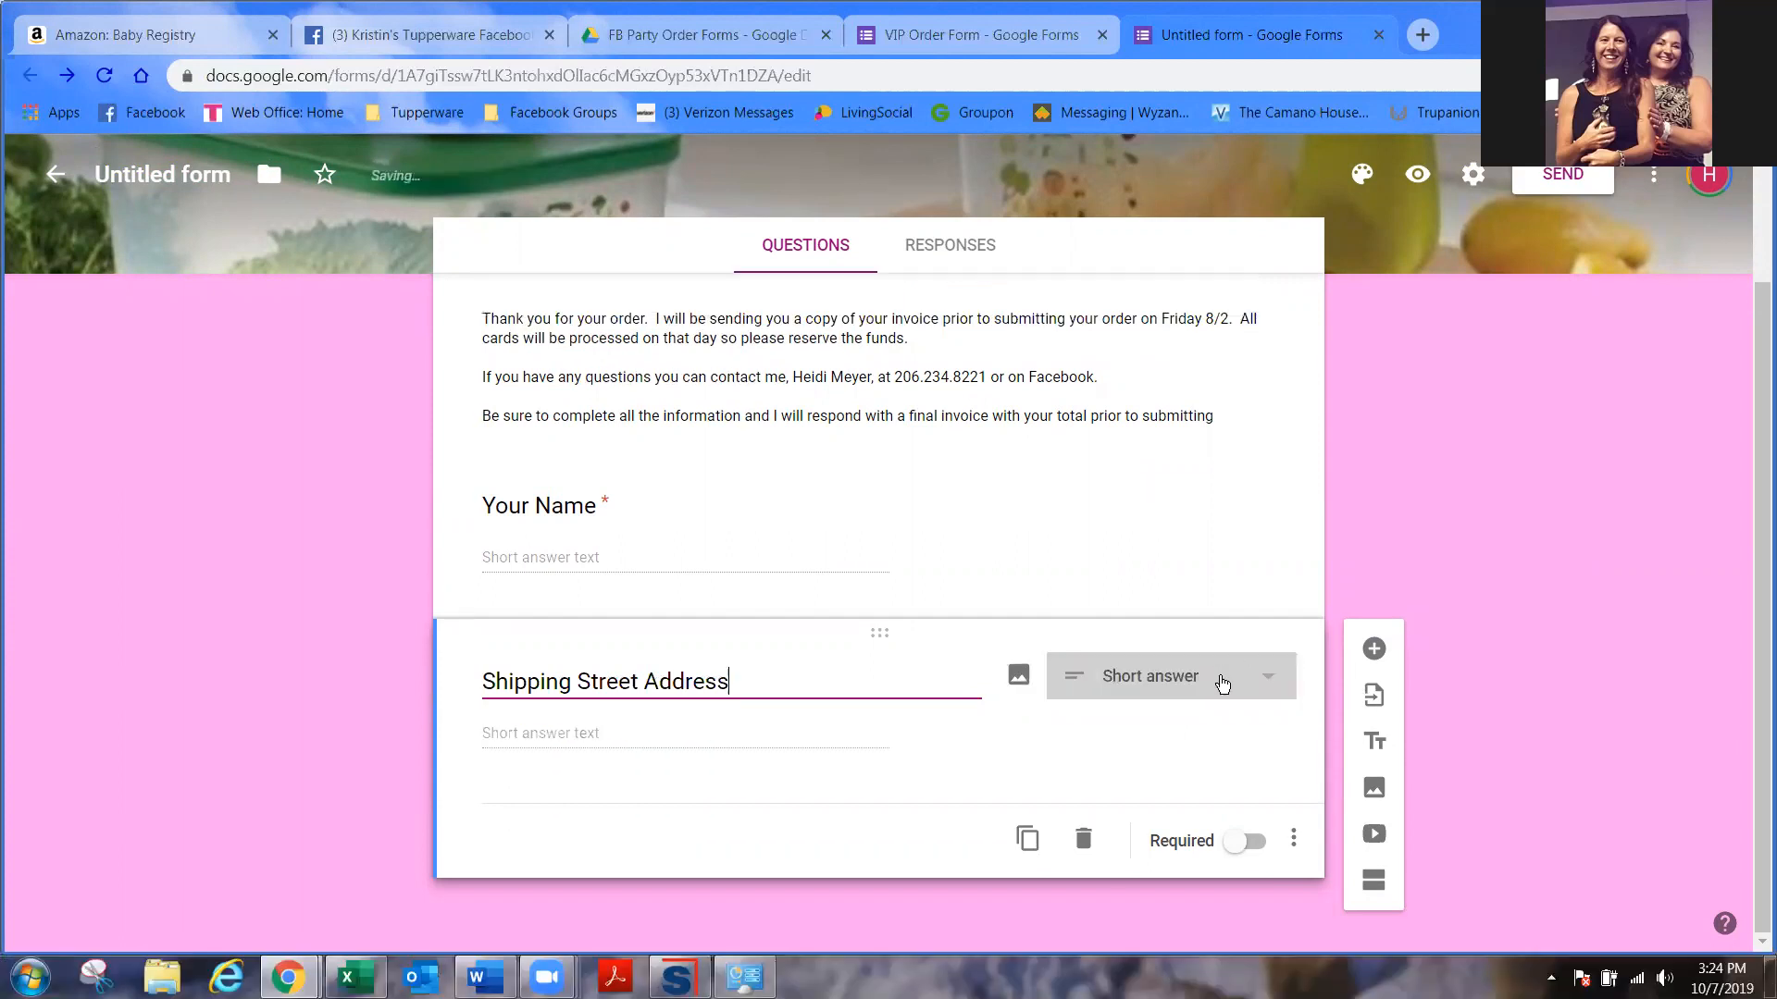
pyautogui.click(1249, 842)
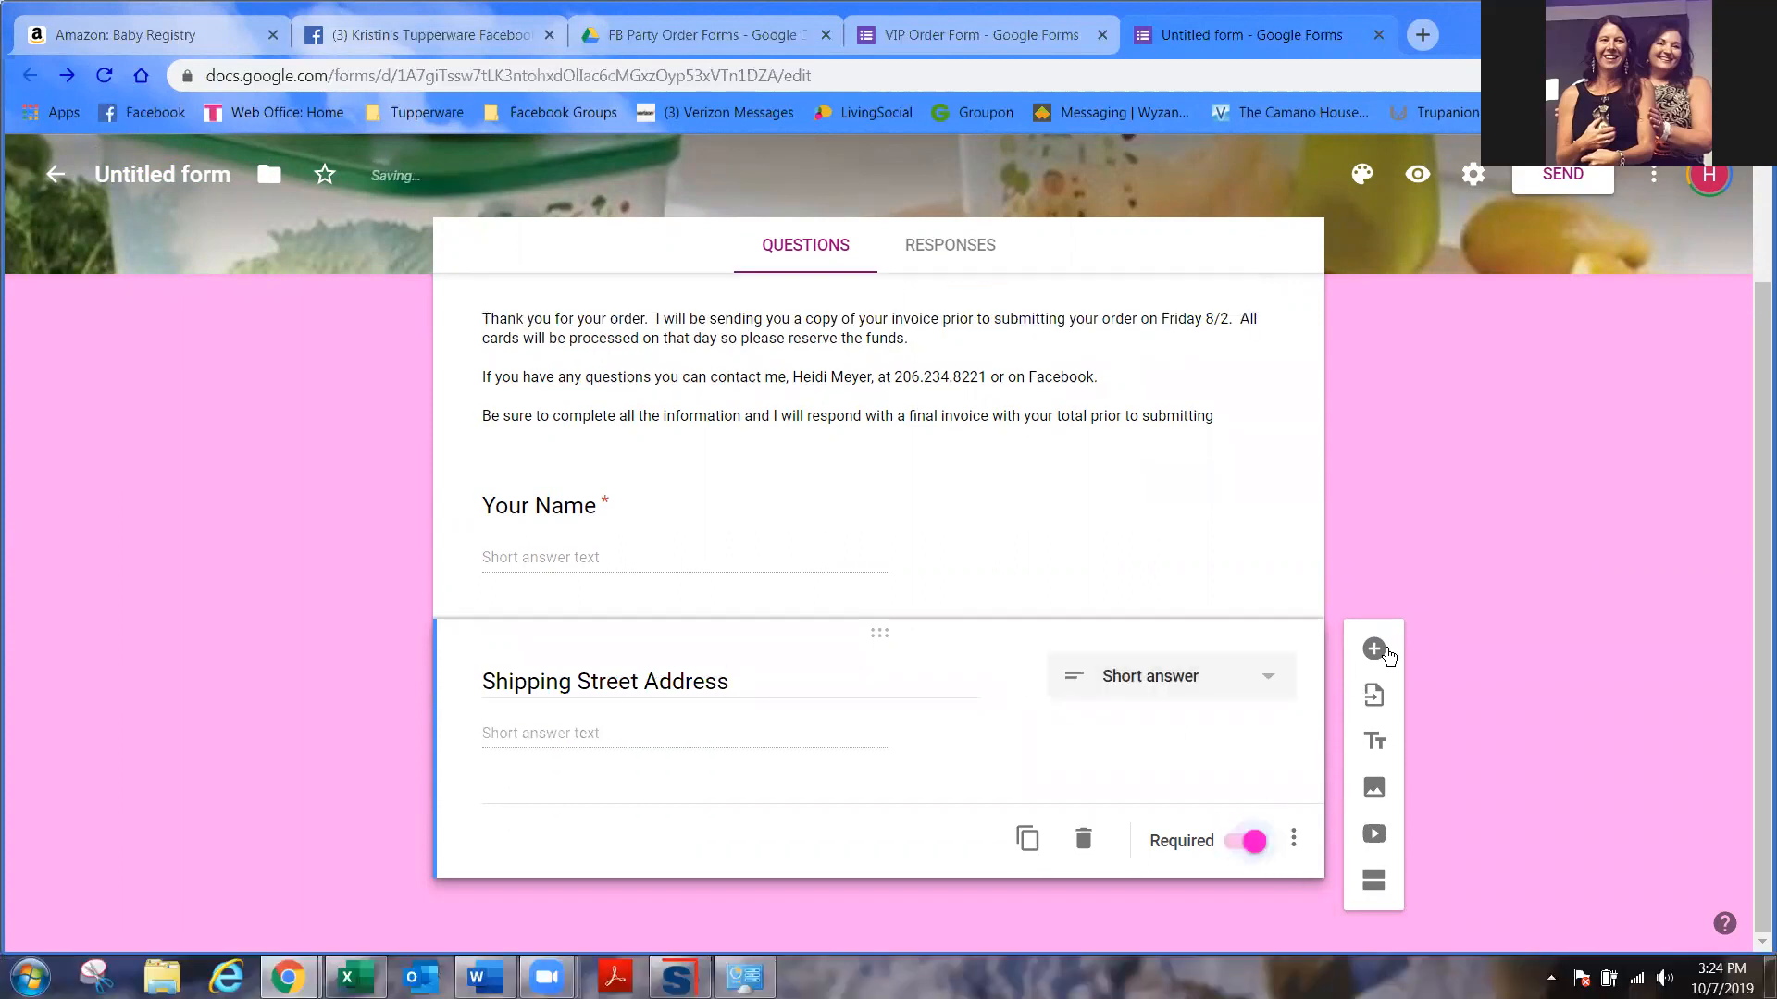
pyautogui.click(1375, 650)
pyautogui.write('Sh')
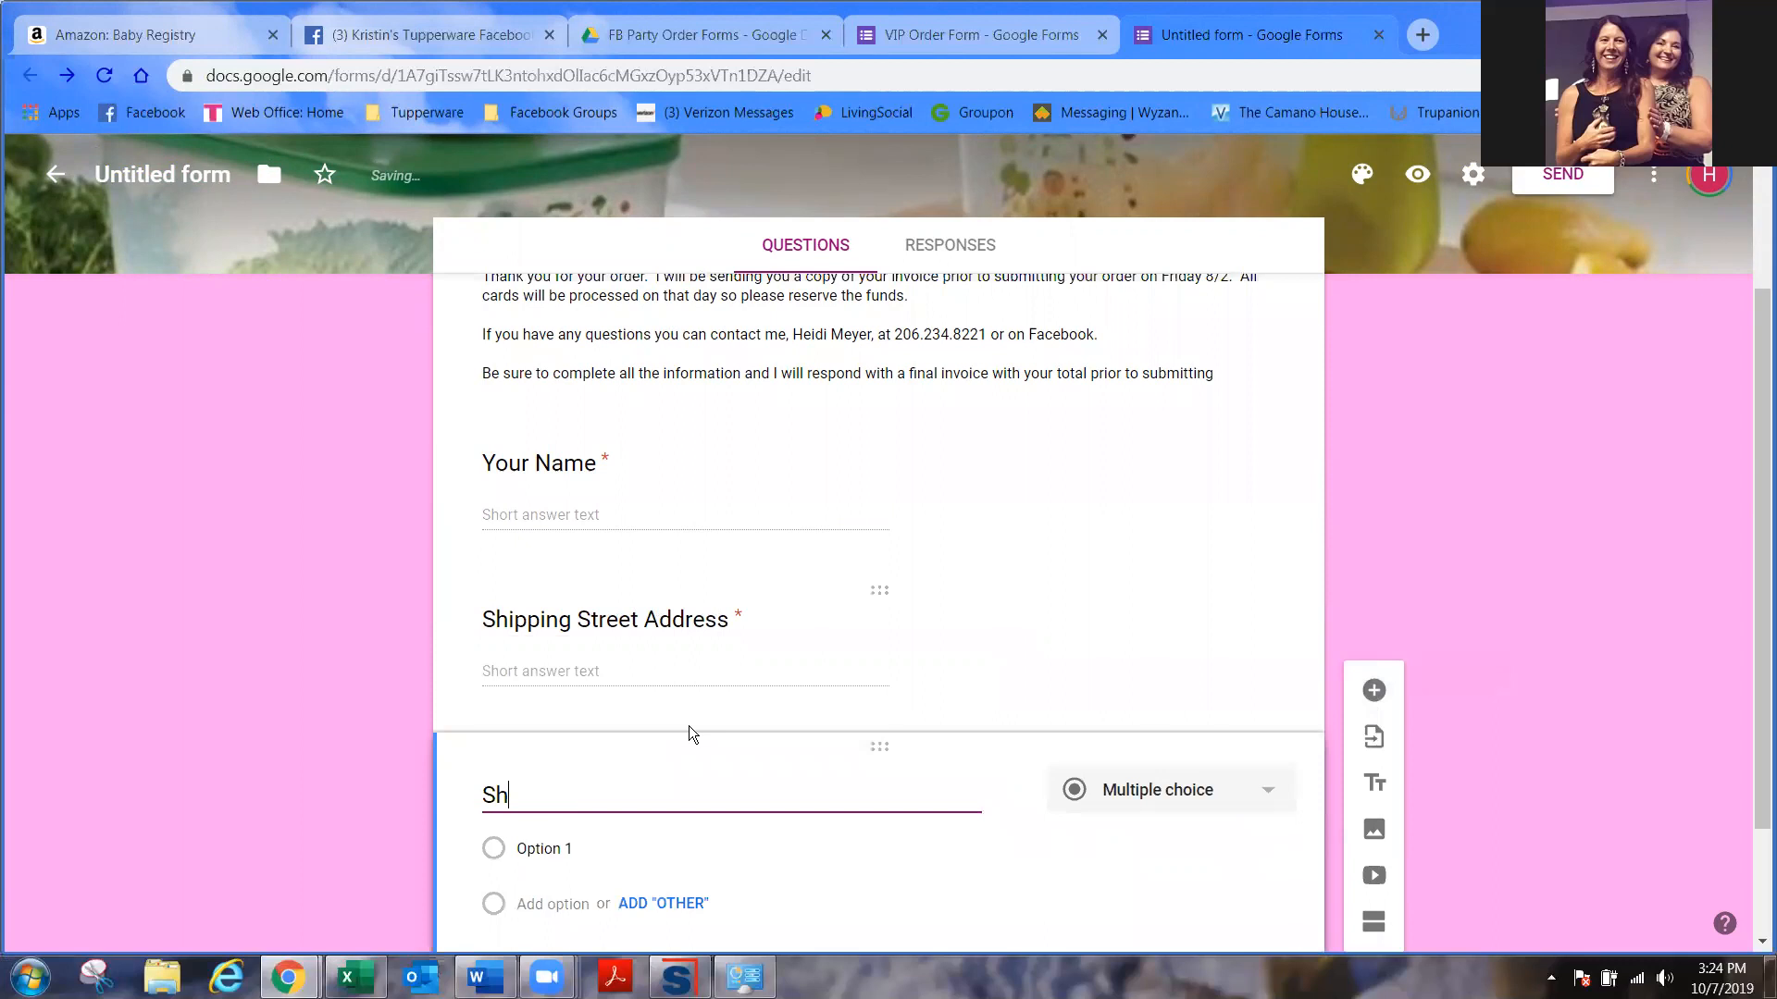
pyautogui.write('ipping City, STate')
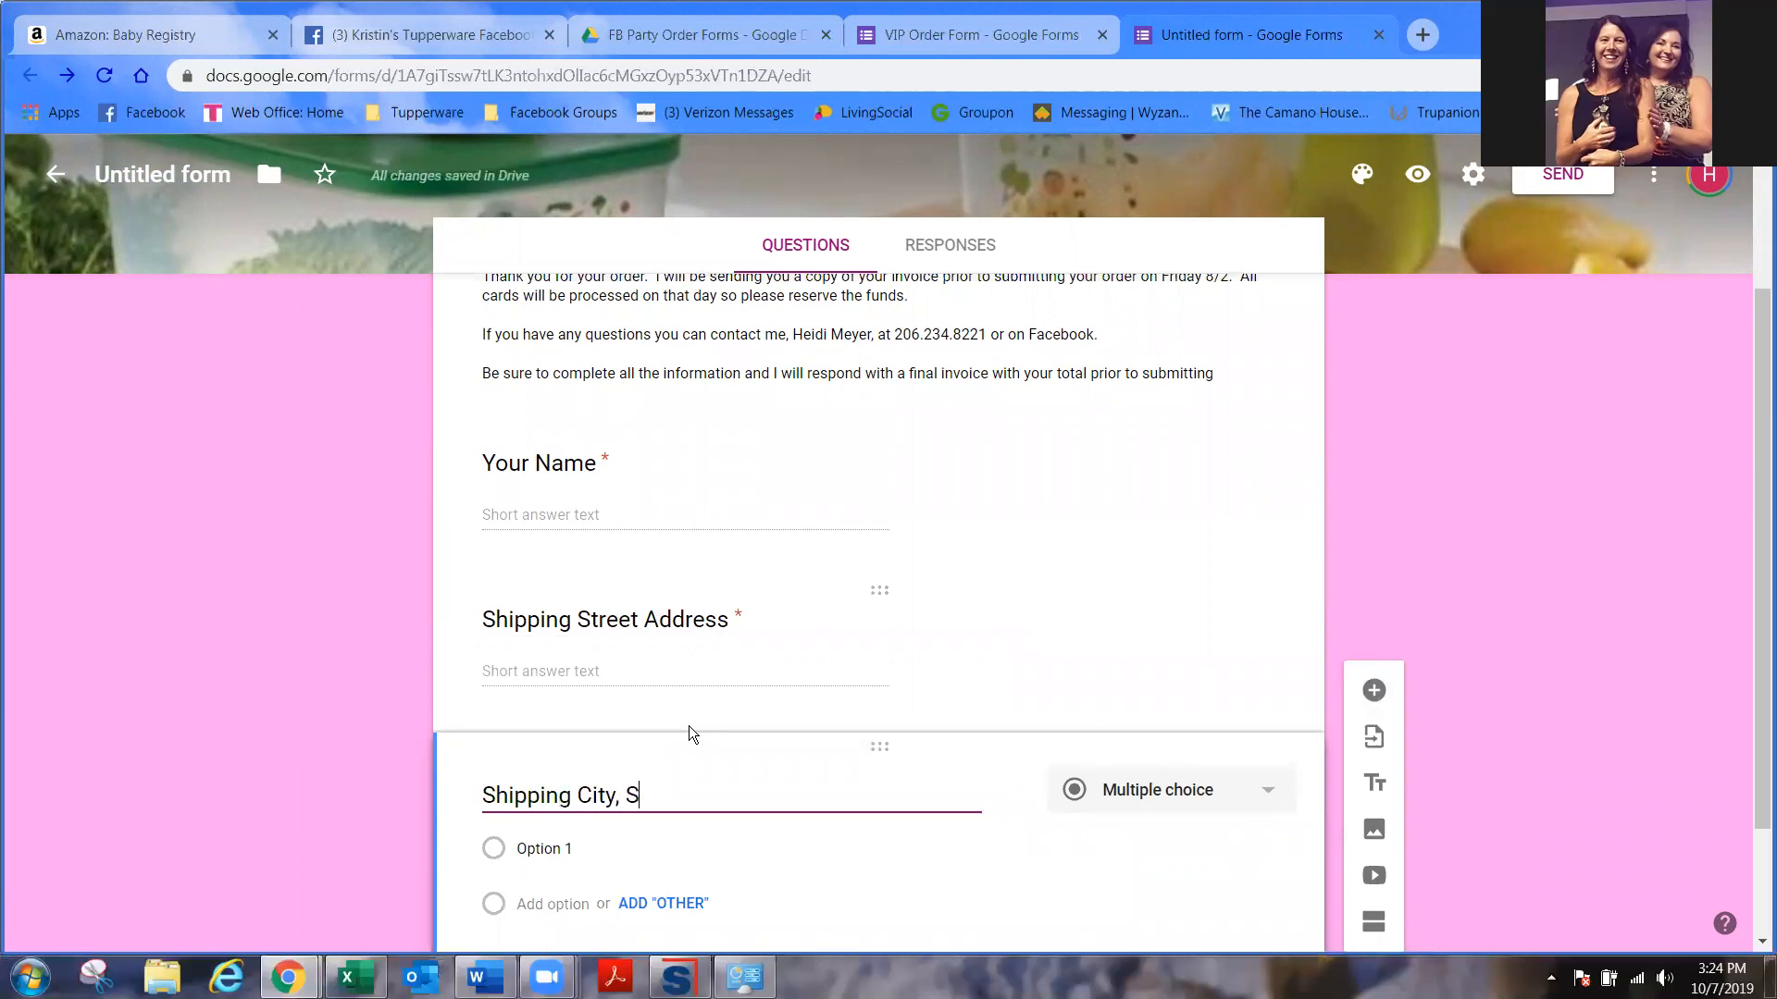
pyautogui.press('BackSpace')
pyautogui.press('BackSpace')
pyautogui.press('BackSpace')
pyautogui.press('BackSpace')
pyautogui.write('tate & Zip')
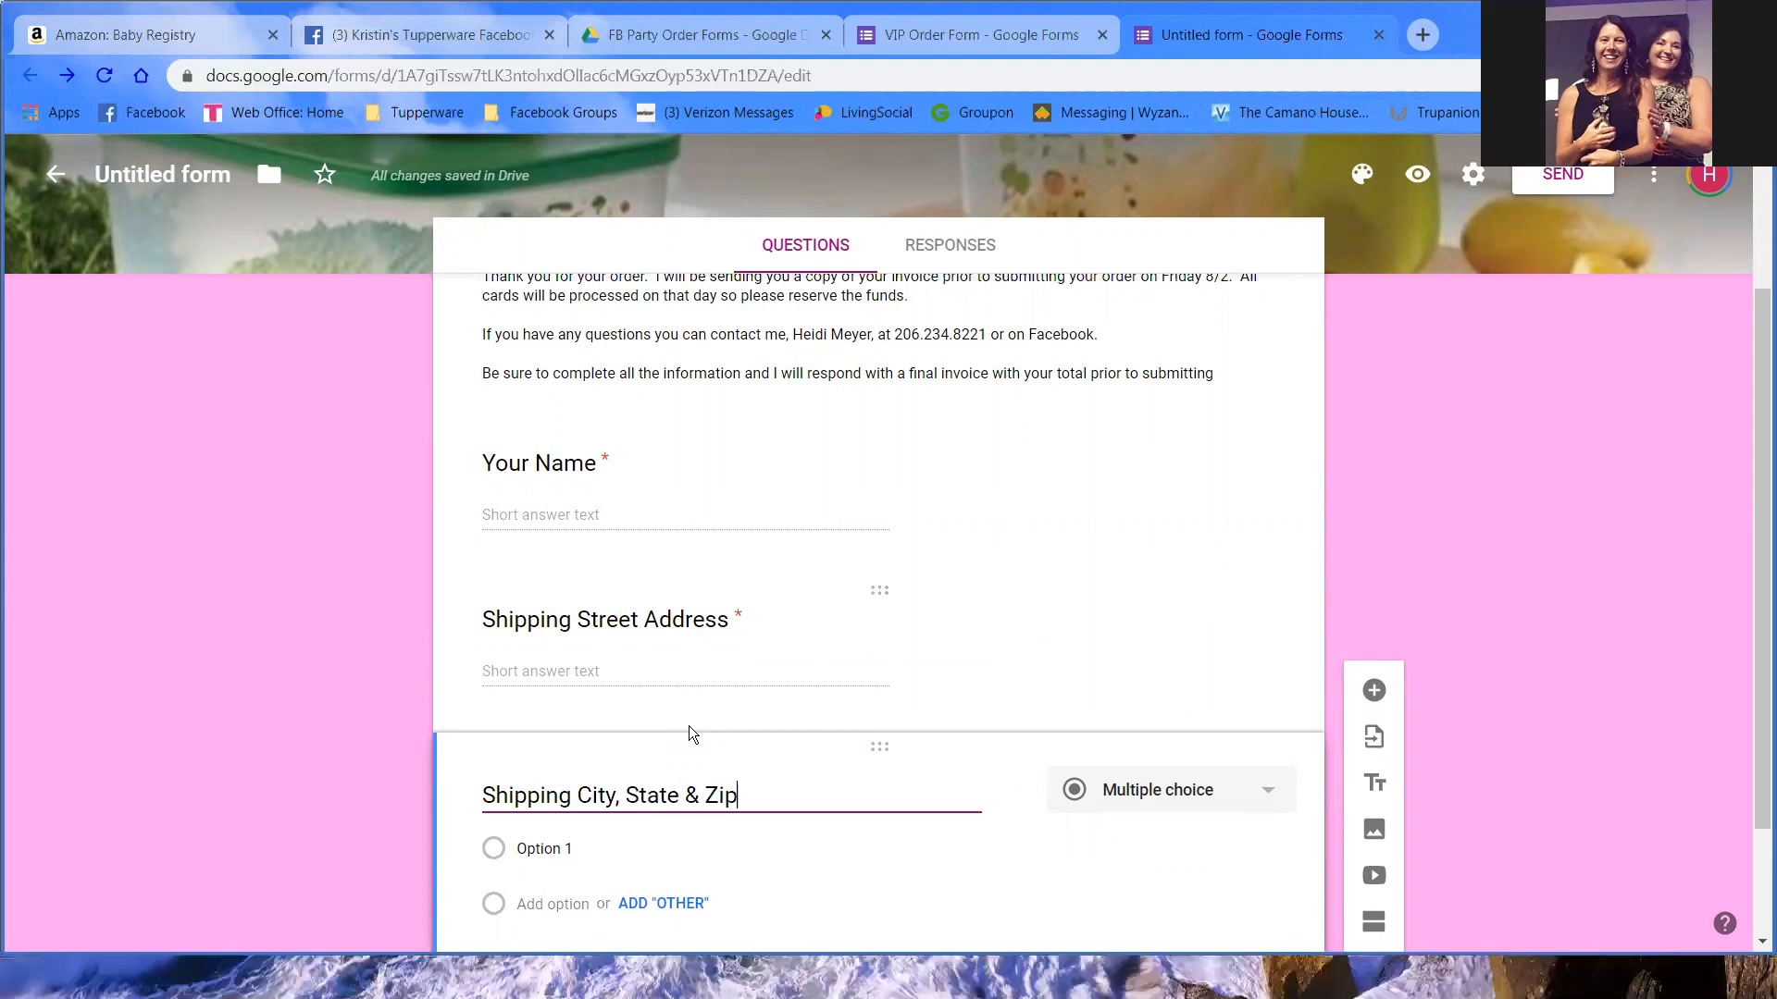
pyautogui.scroll(-2, 1286, 853)
pyautogui.click(1258, 845)
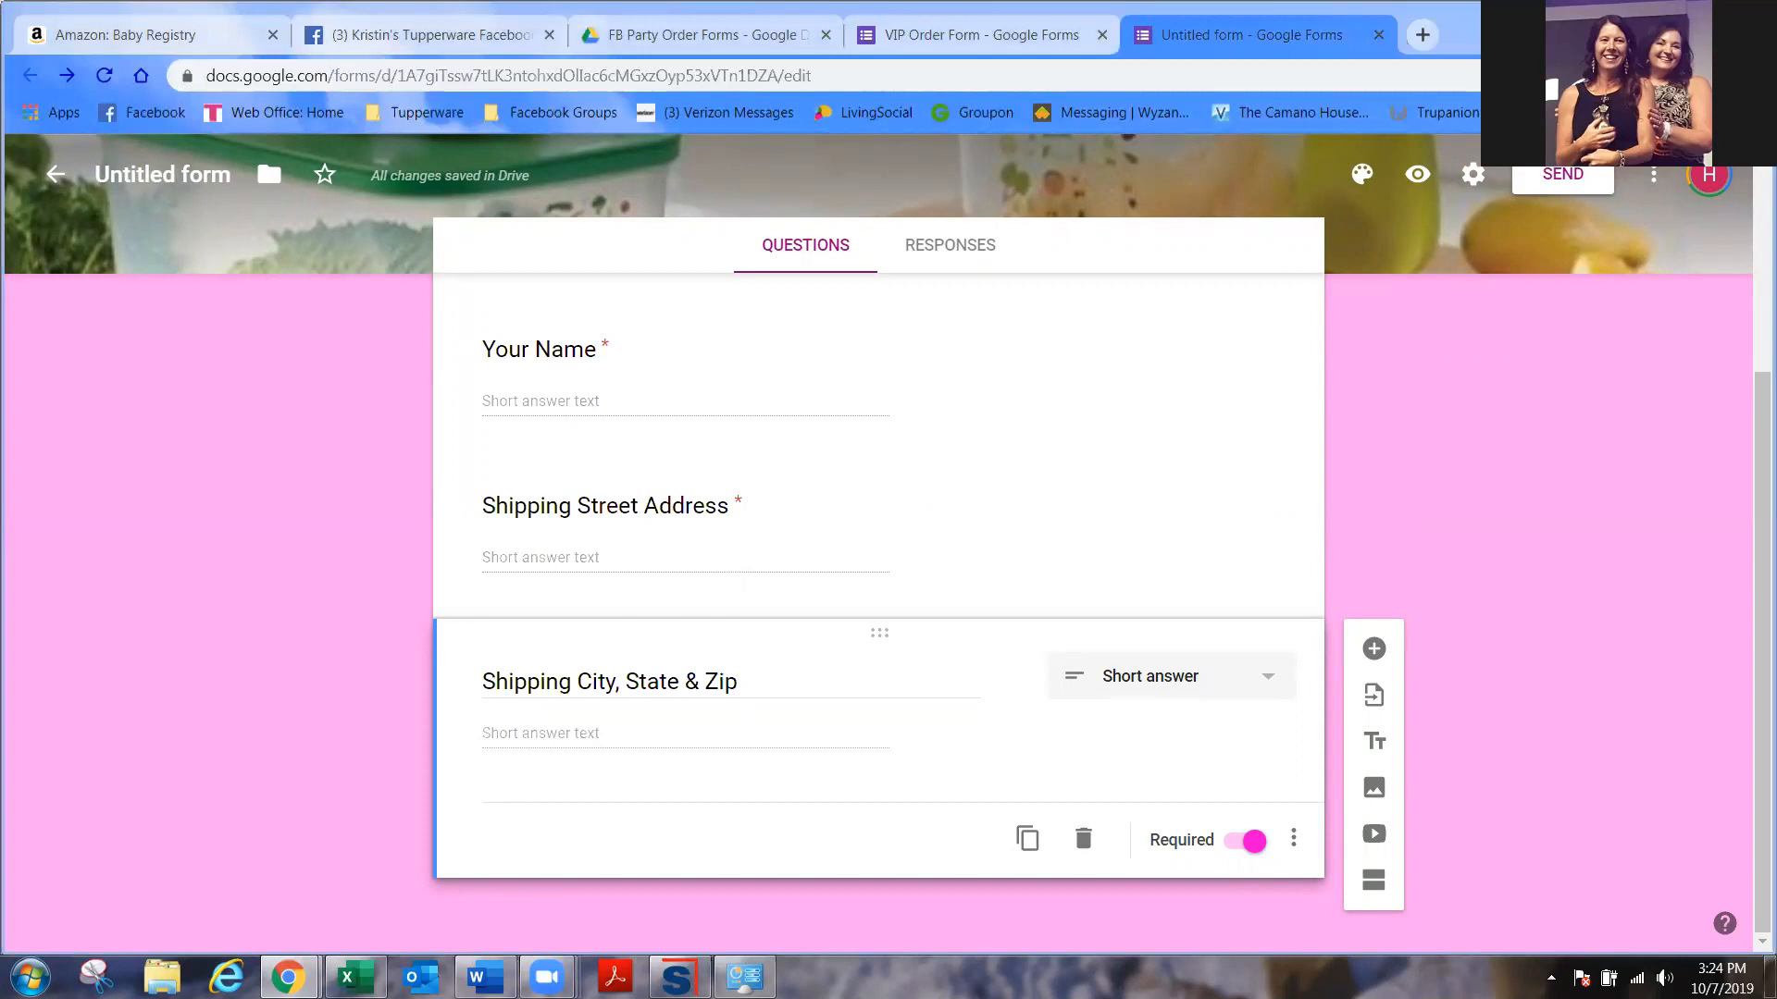
# - Add an optional 'Billing Address (if different than shipping)' short-answer question
pyautogui.click(1373, 648)
pyautogui.write('Billing addr')
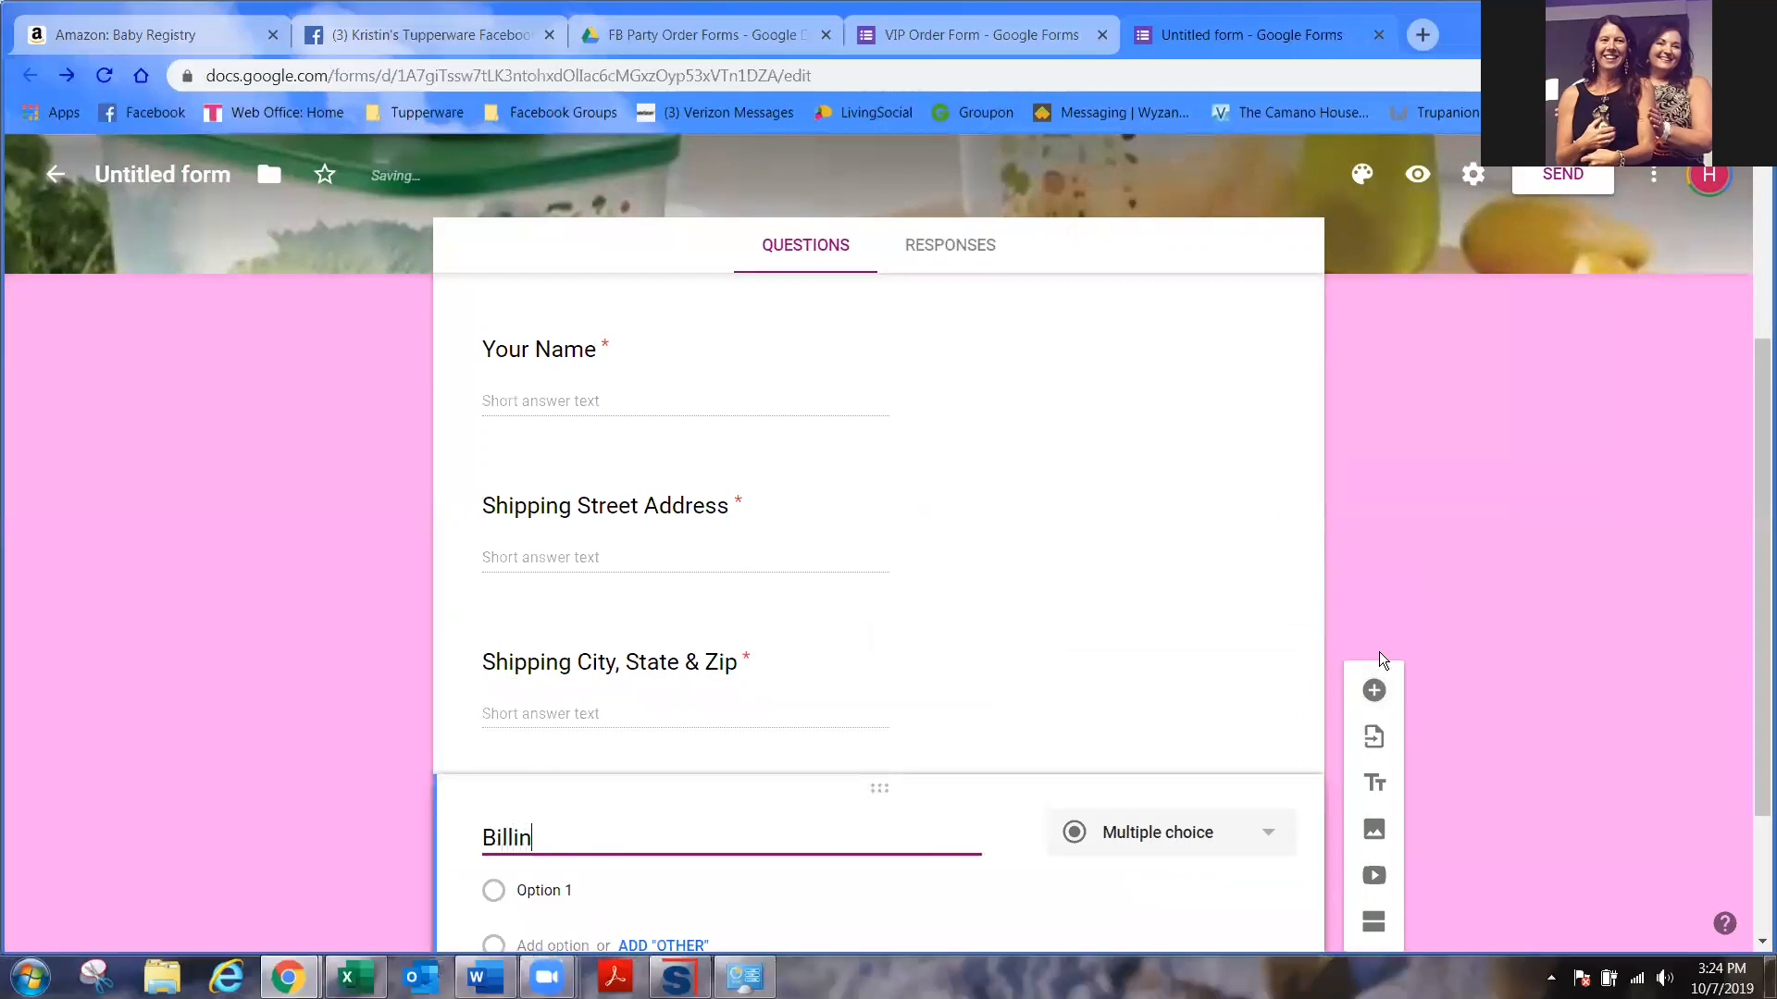
pyautogui.press('BackSpace')
pyautogui.press('BackSpace')
pyautogui.press('BackSpace')
pyautogui.press('BackSpace')
pyautogui.press('BackSpace')
pyautogui.write('Address (')
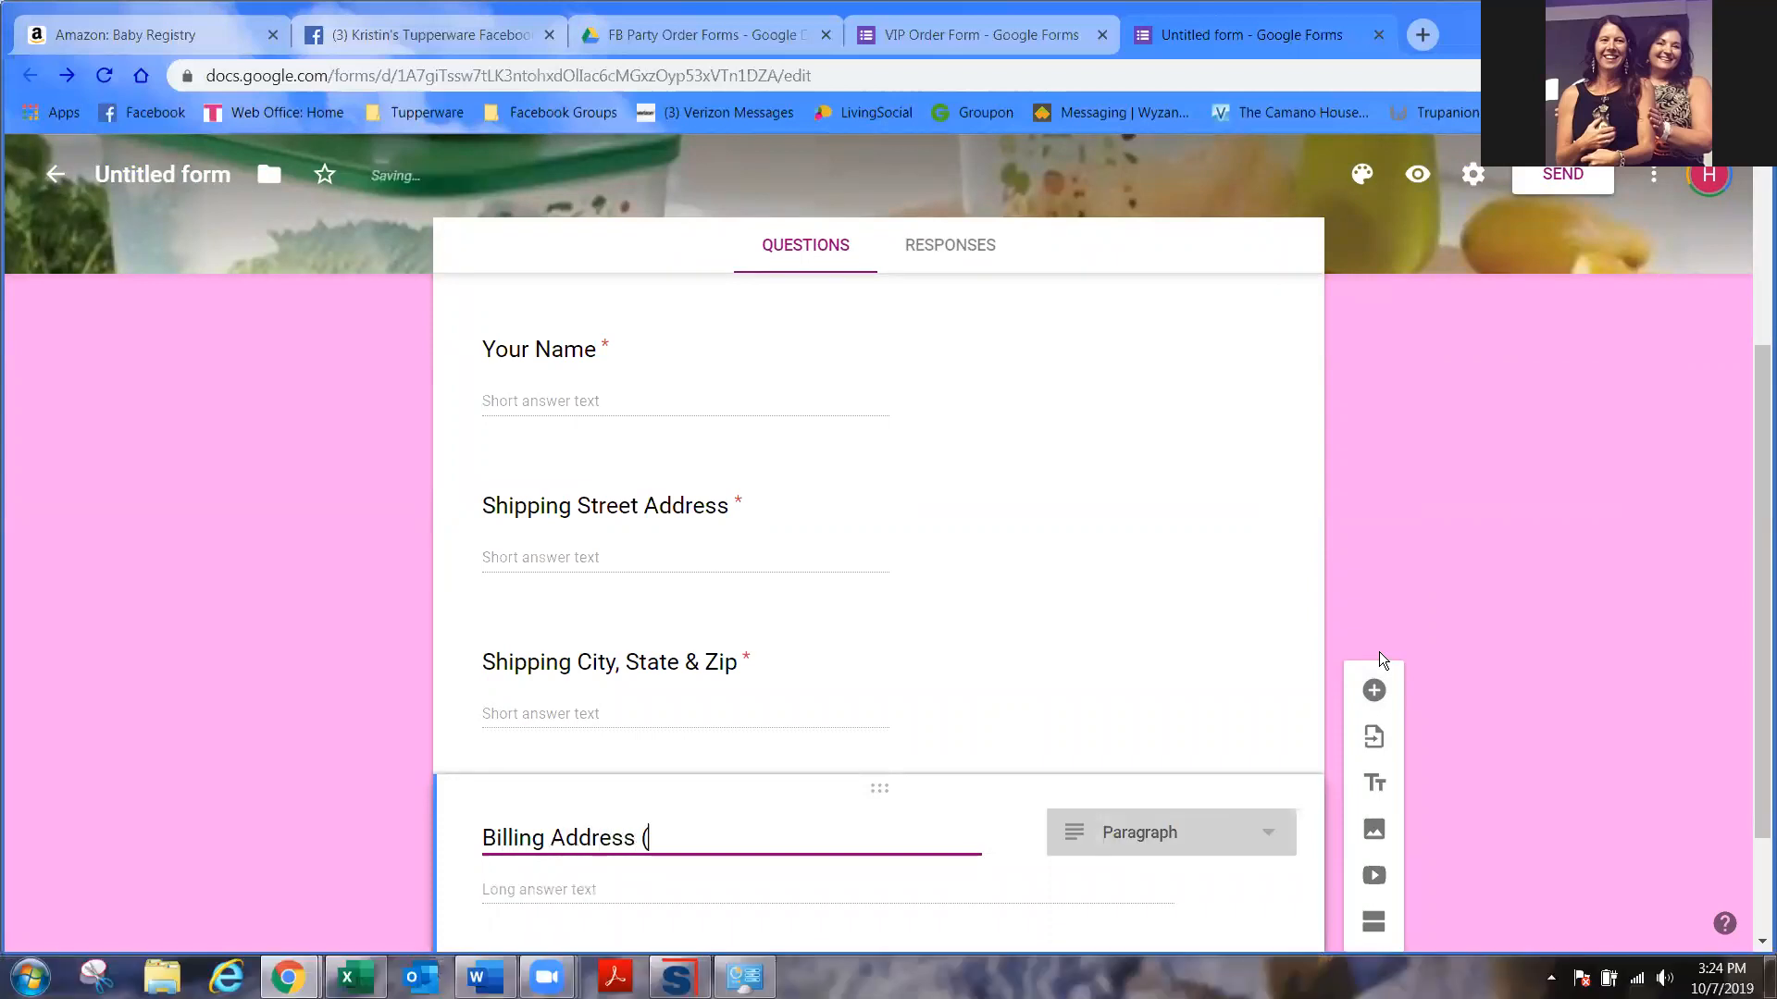
pyautogui.write('if different than shipping)')
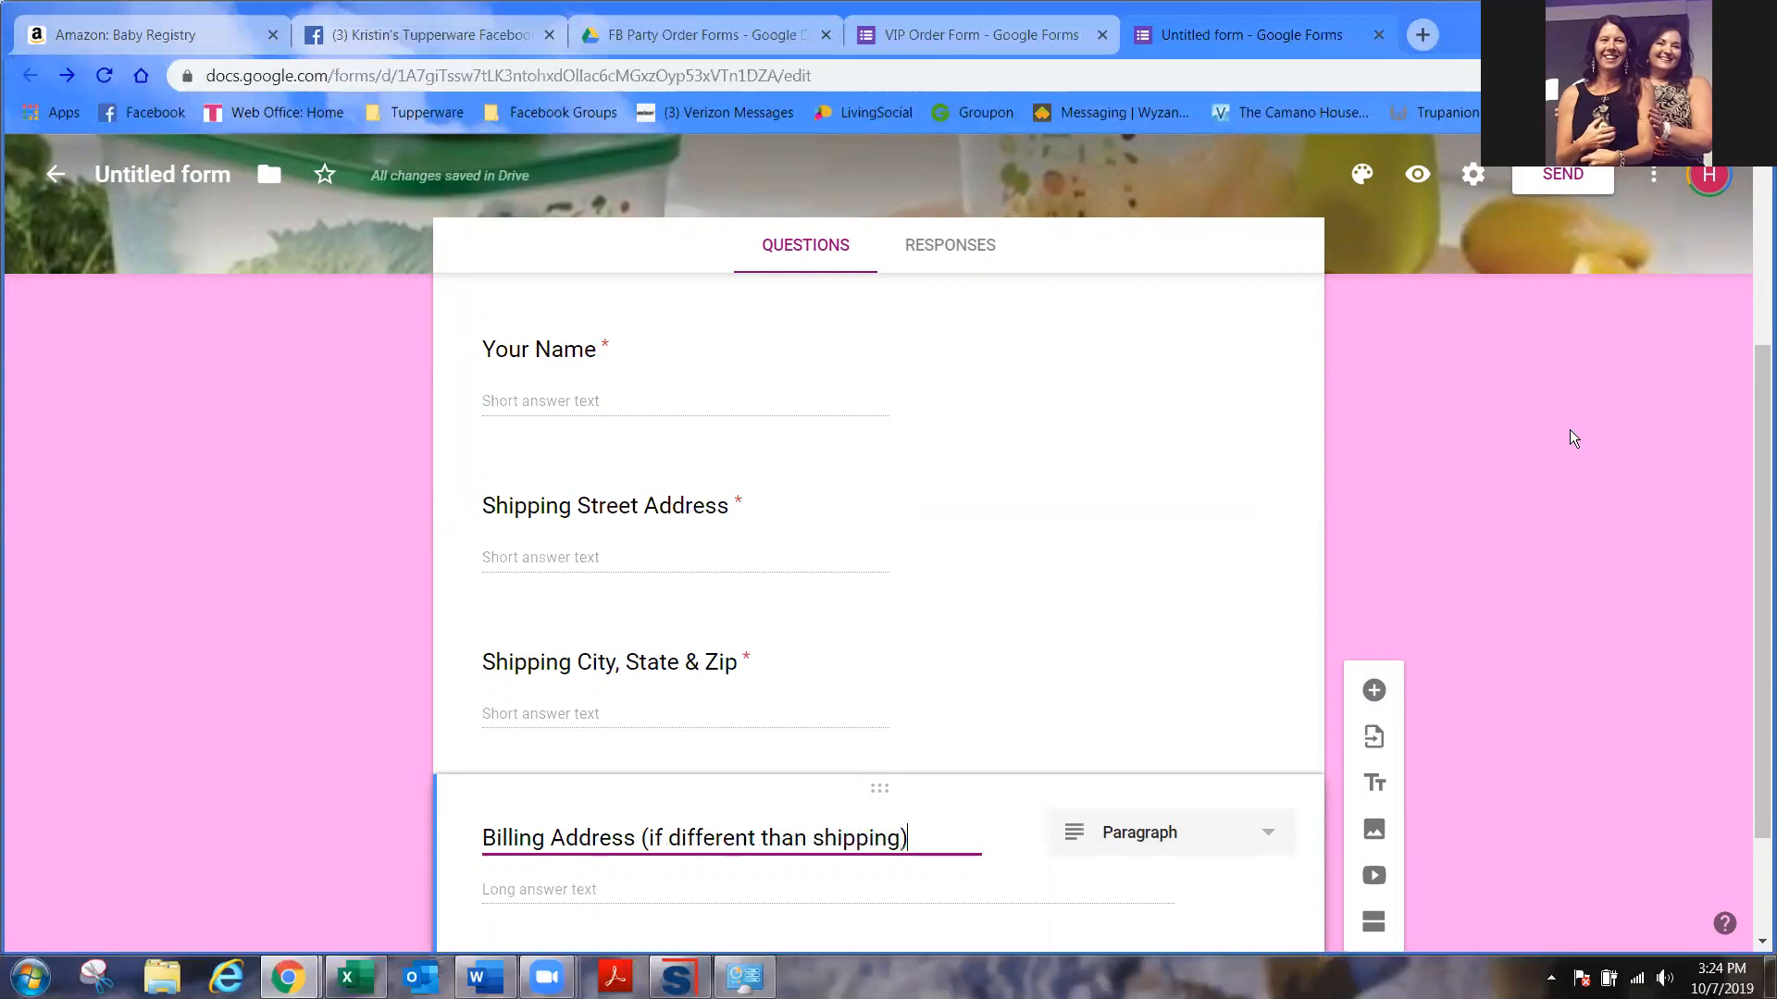
pyautogui.scroll(-3, 1569, 429)
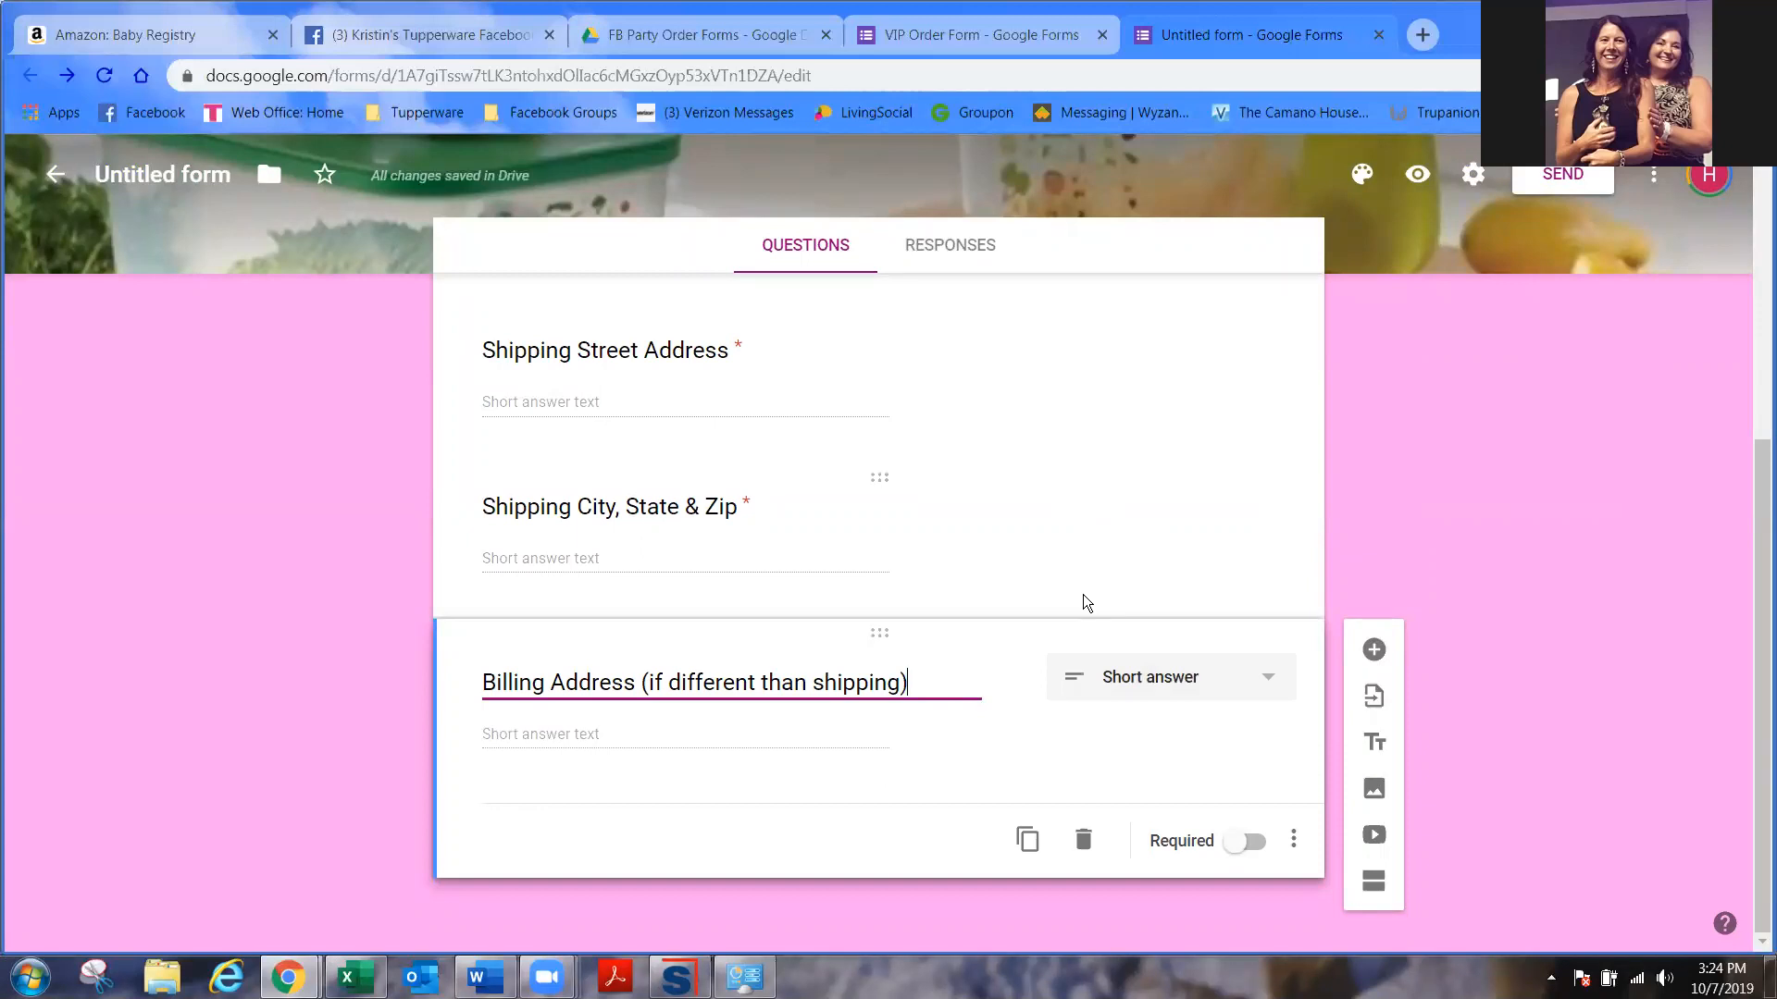
# - Add required short-answer questions 'Phone number' and 'Email'
pyautogui.click(1374, 649)
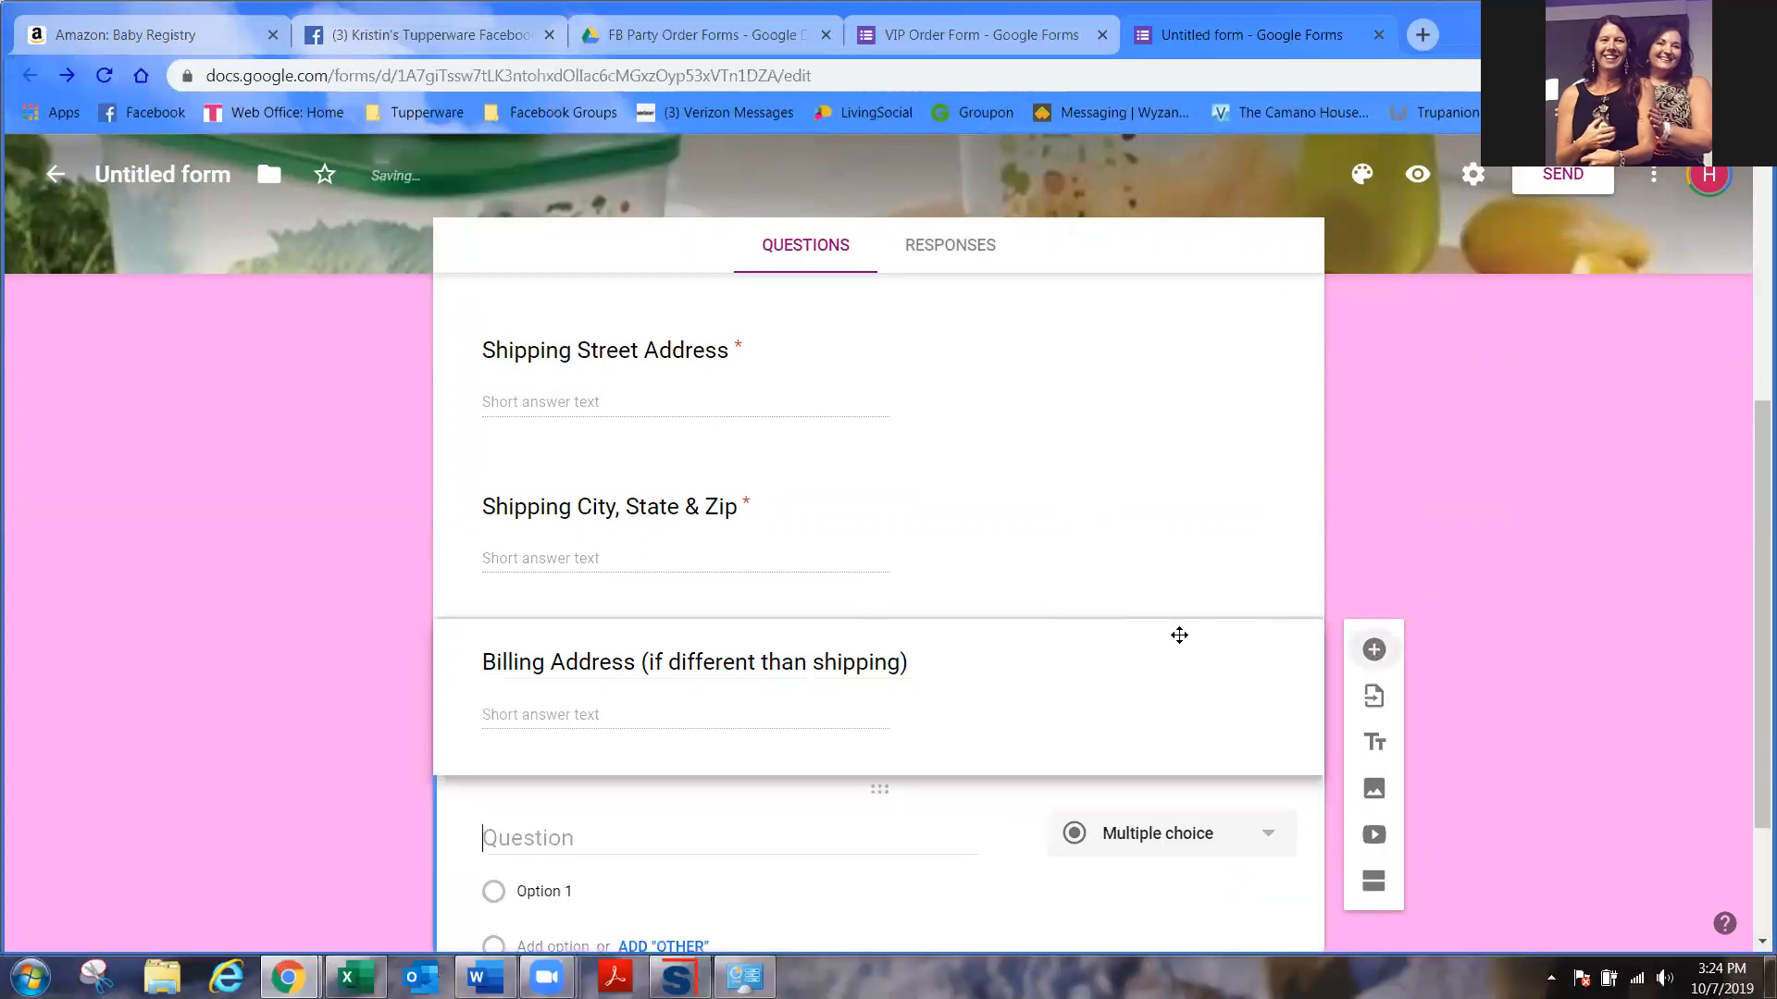
pyautogui.write('PHone')
pyautogui.press('BackSpace')
pyautogui.press('BackSpace')
pyautogui.press('BackSpace')
pyautogui.press('BackSpace')
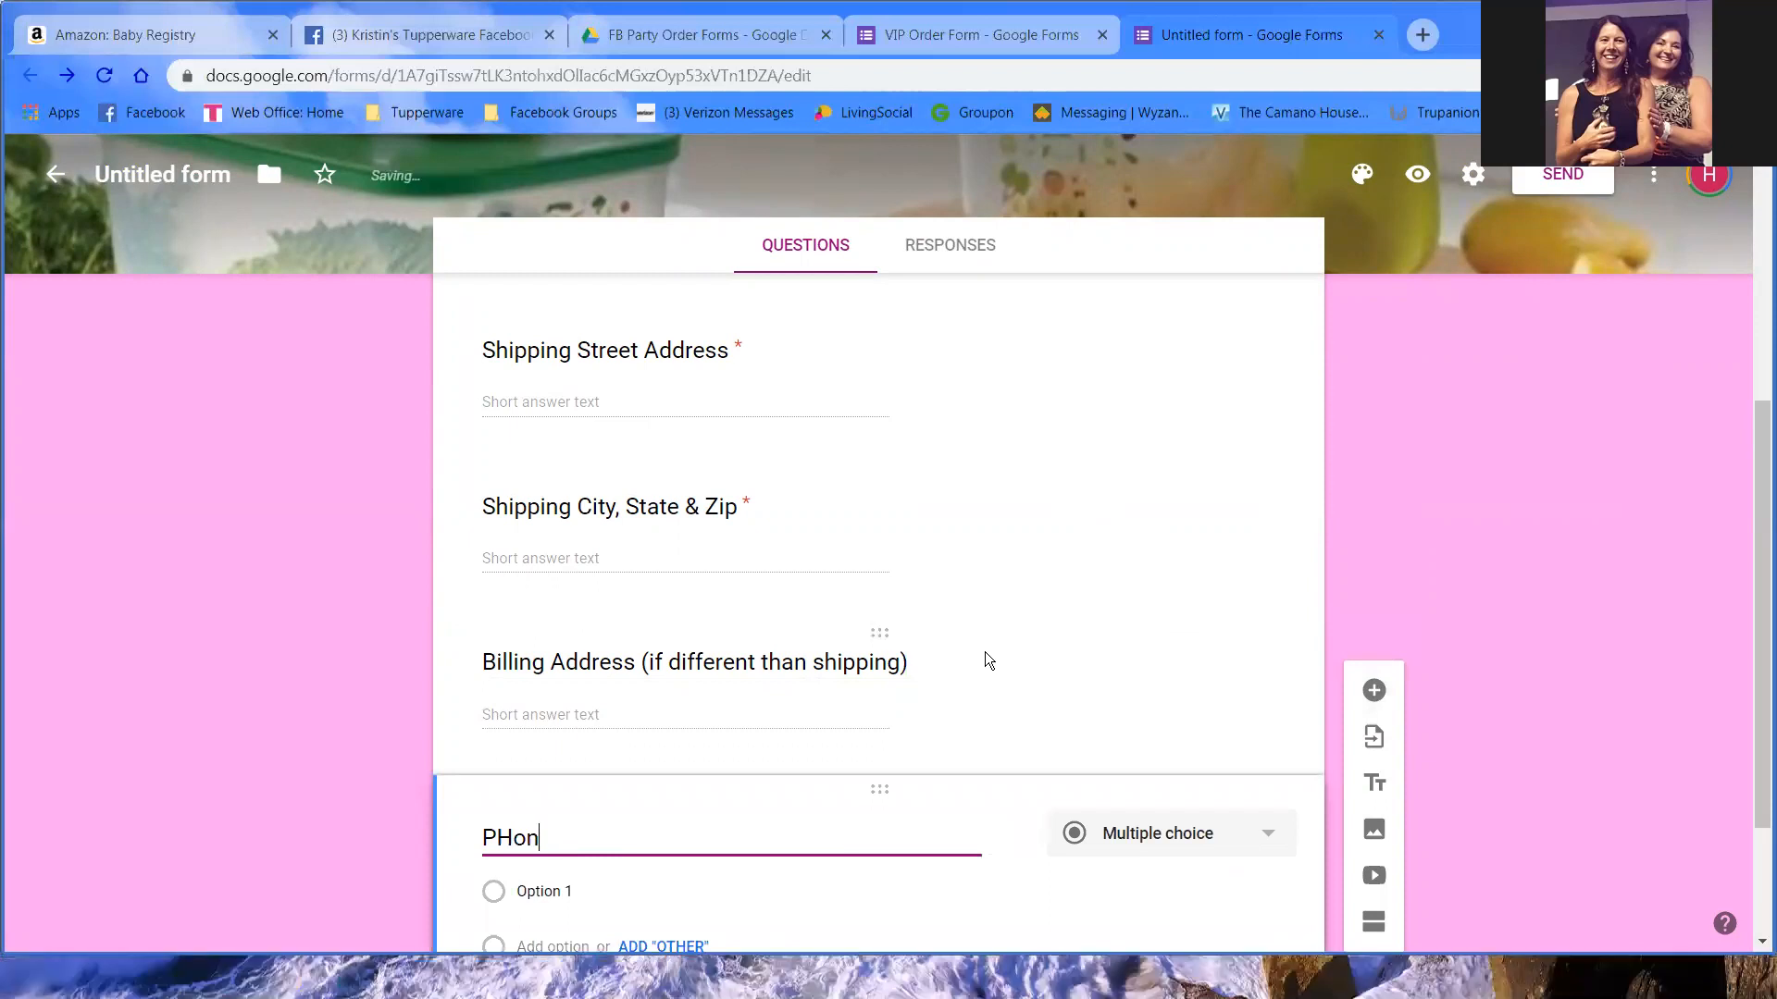
pyautogui.write('hone number')
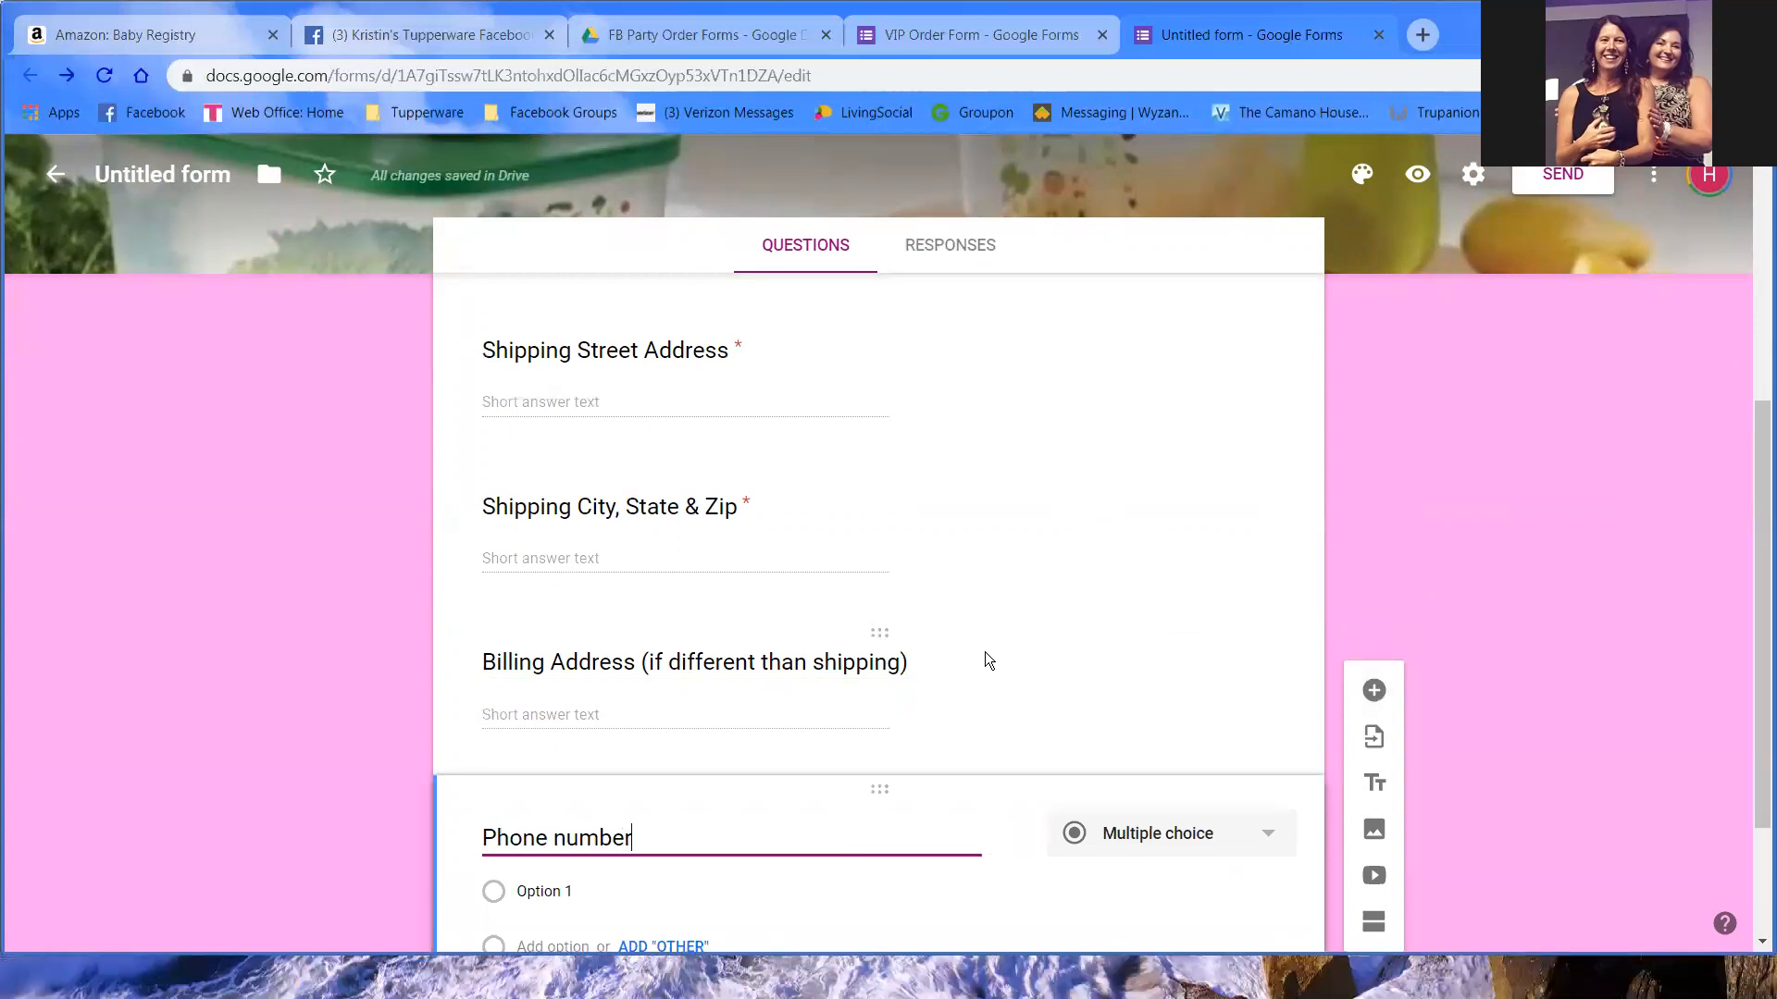
pyautogui.scroll(-1, 1278, 581)
pyautogui.click(1257, 840)
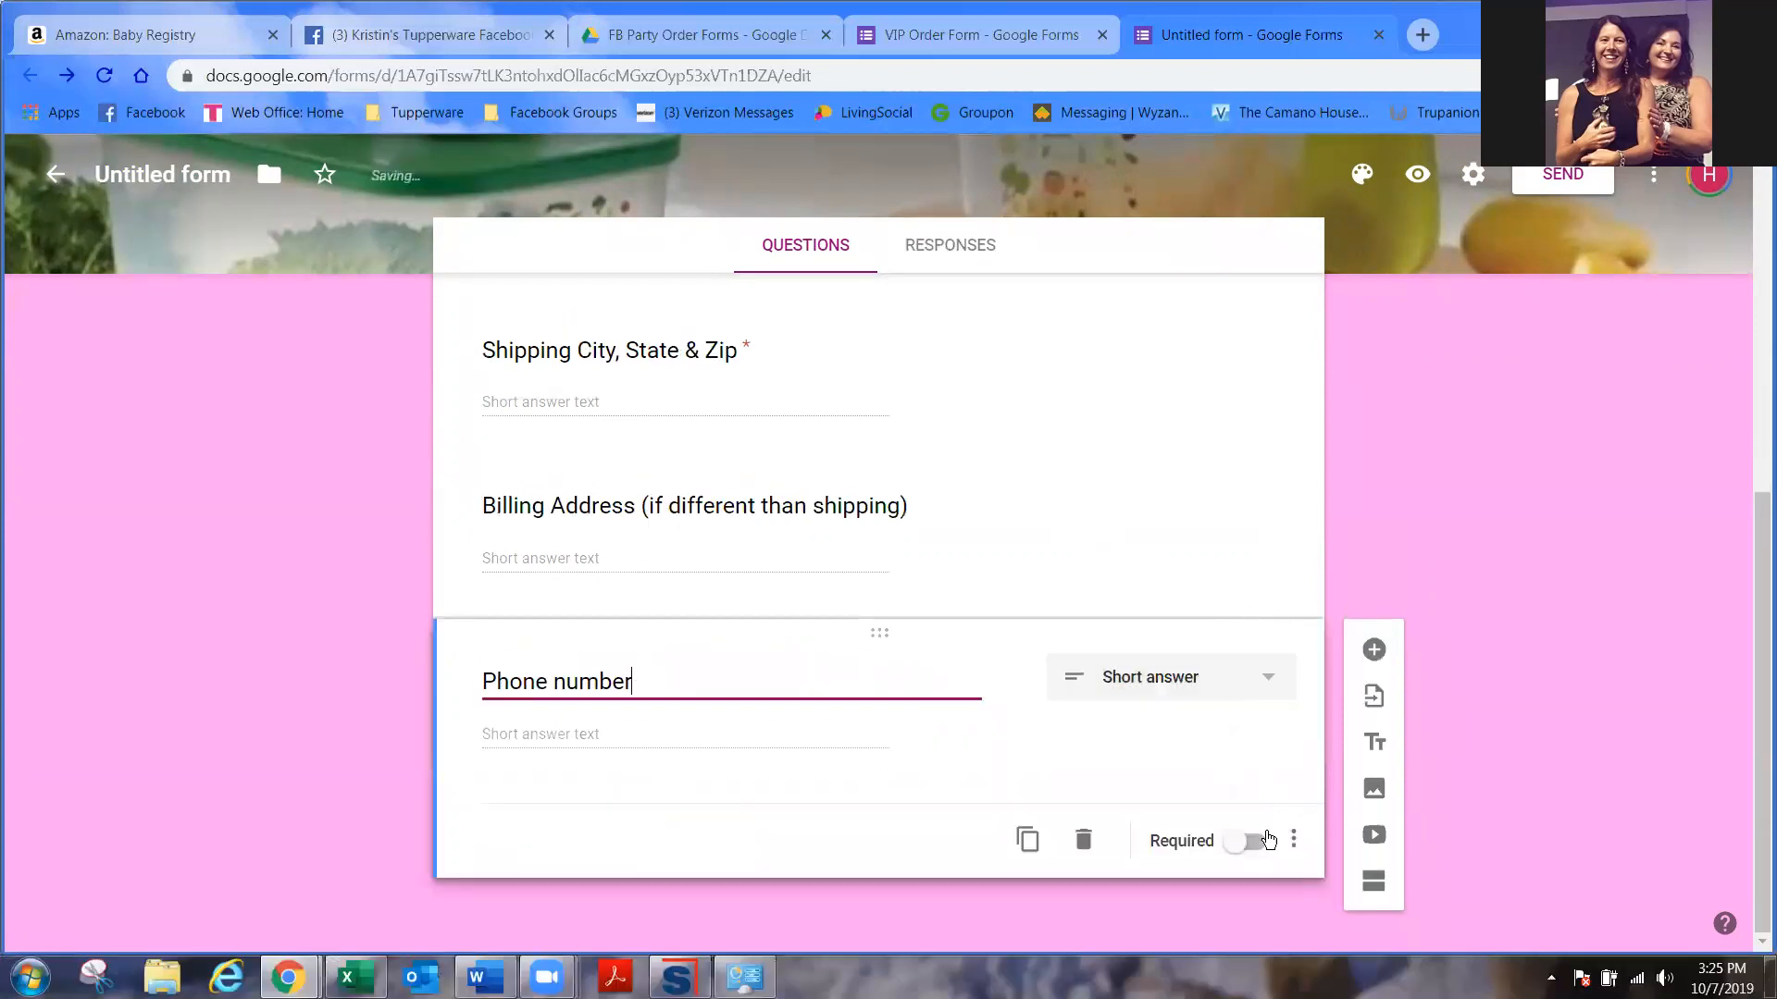
pyautogui.click(1374, 653)
pyautogui.write('Email')
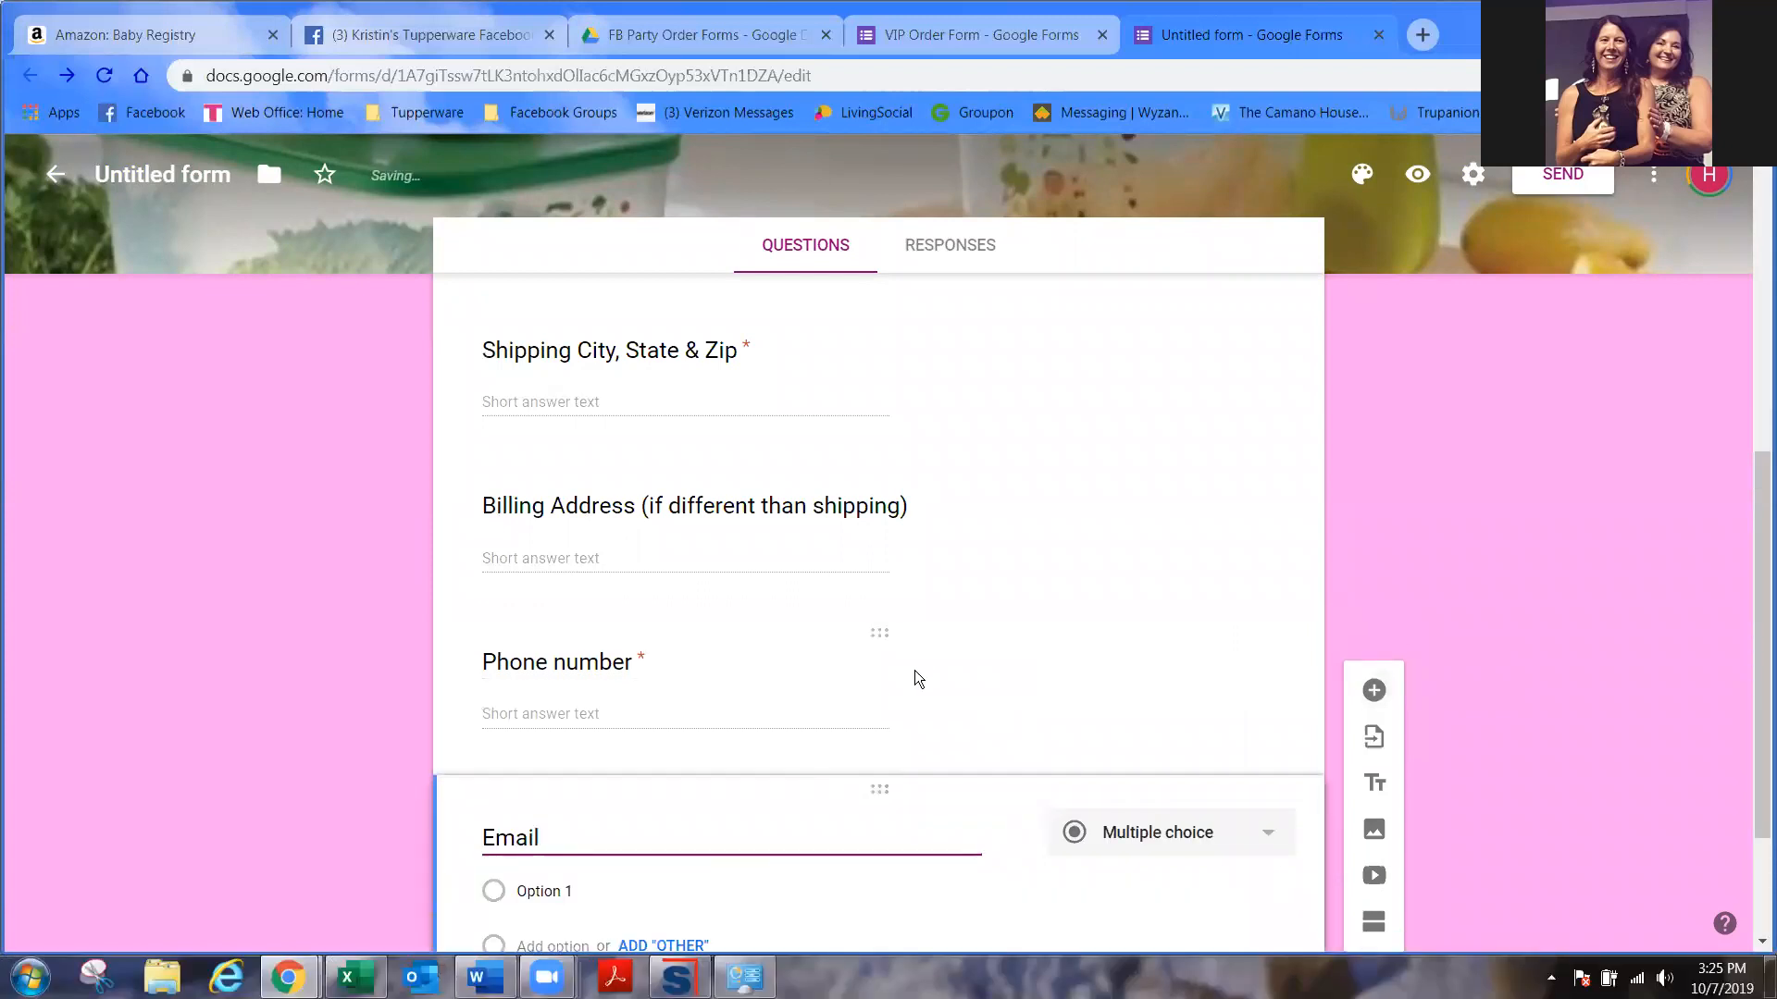
pyautogui.scroll(-2, 1191, 759)
pyautogui.click(1256, 842)
pyautogui.click(1257, 842)
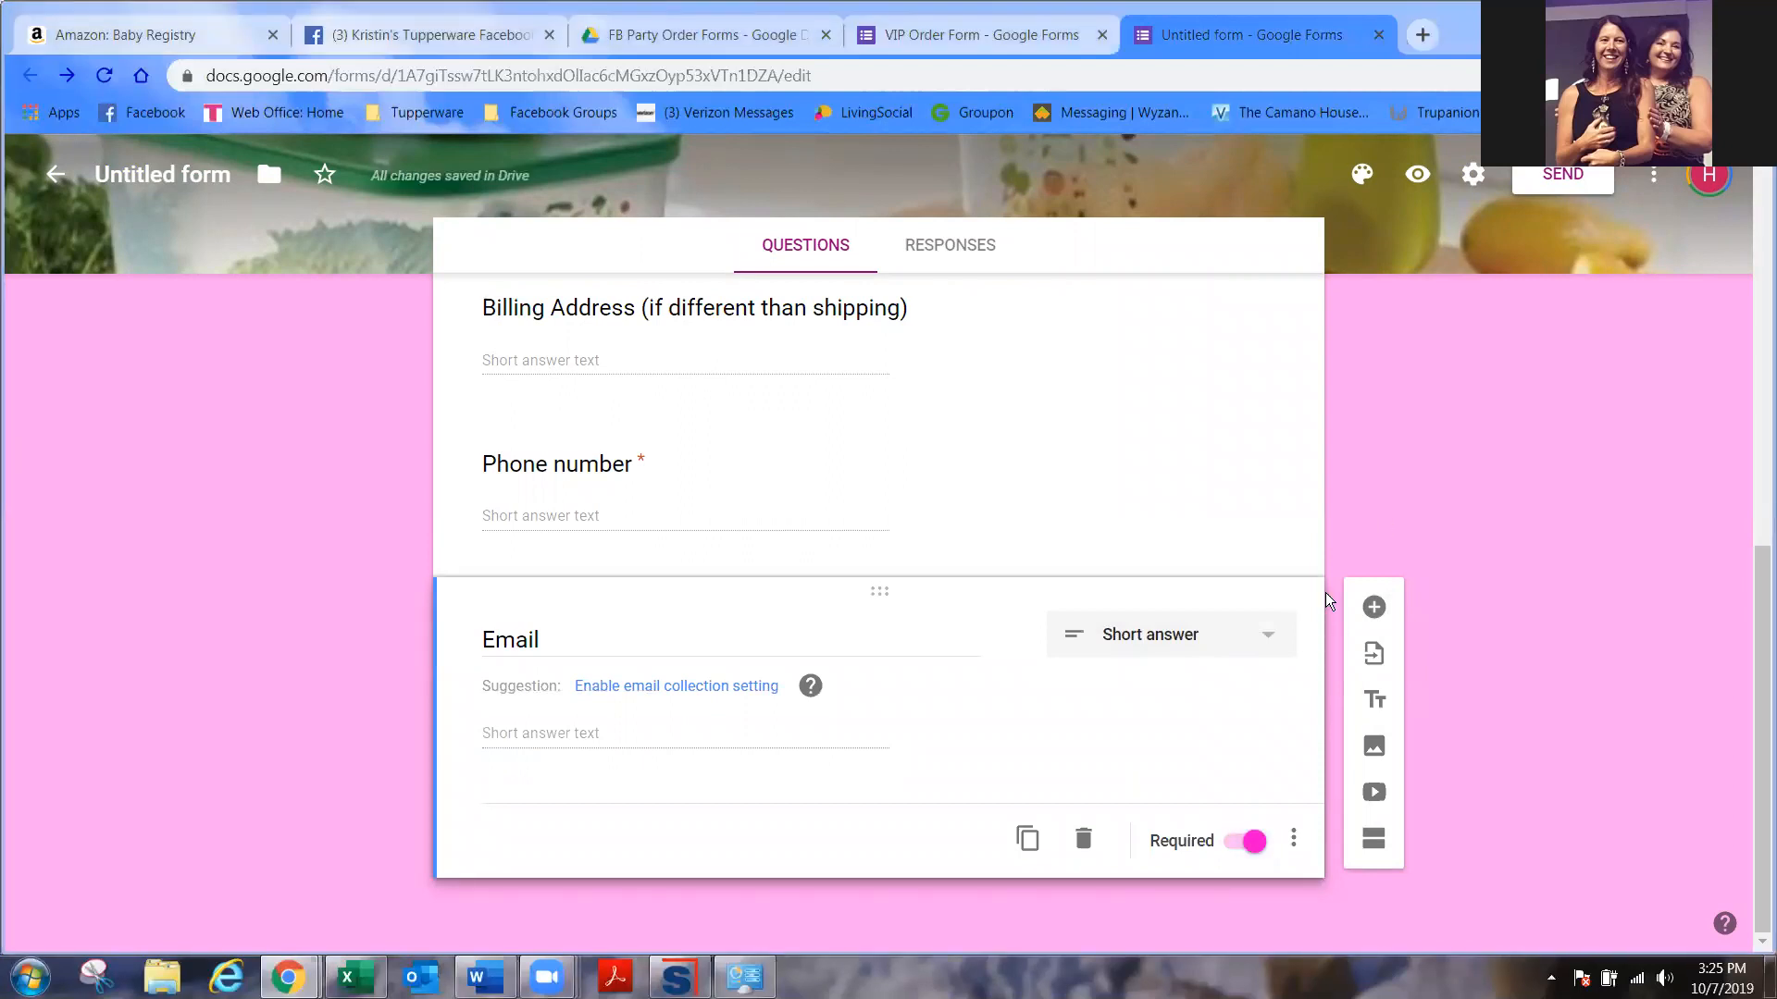
# - Add a multiple-choice 'Shipping' question whose first option ships to the hostess for pickup
pyautogui.click(1374, 607)
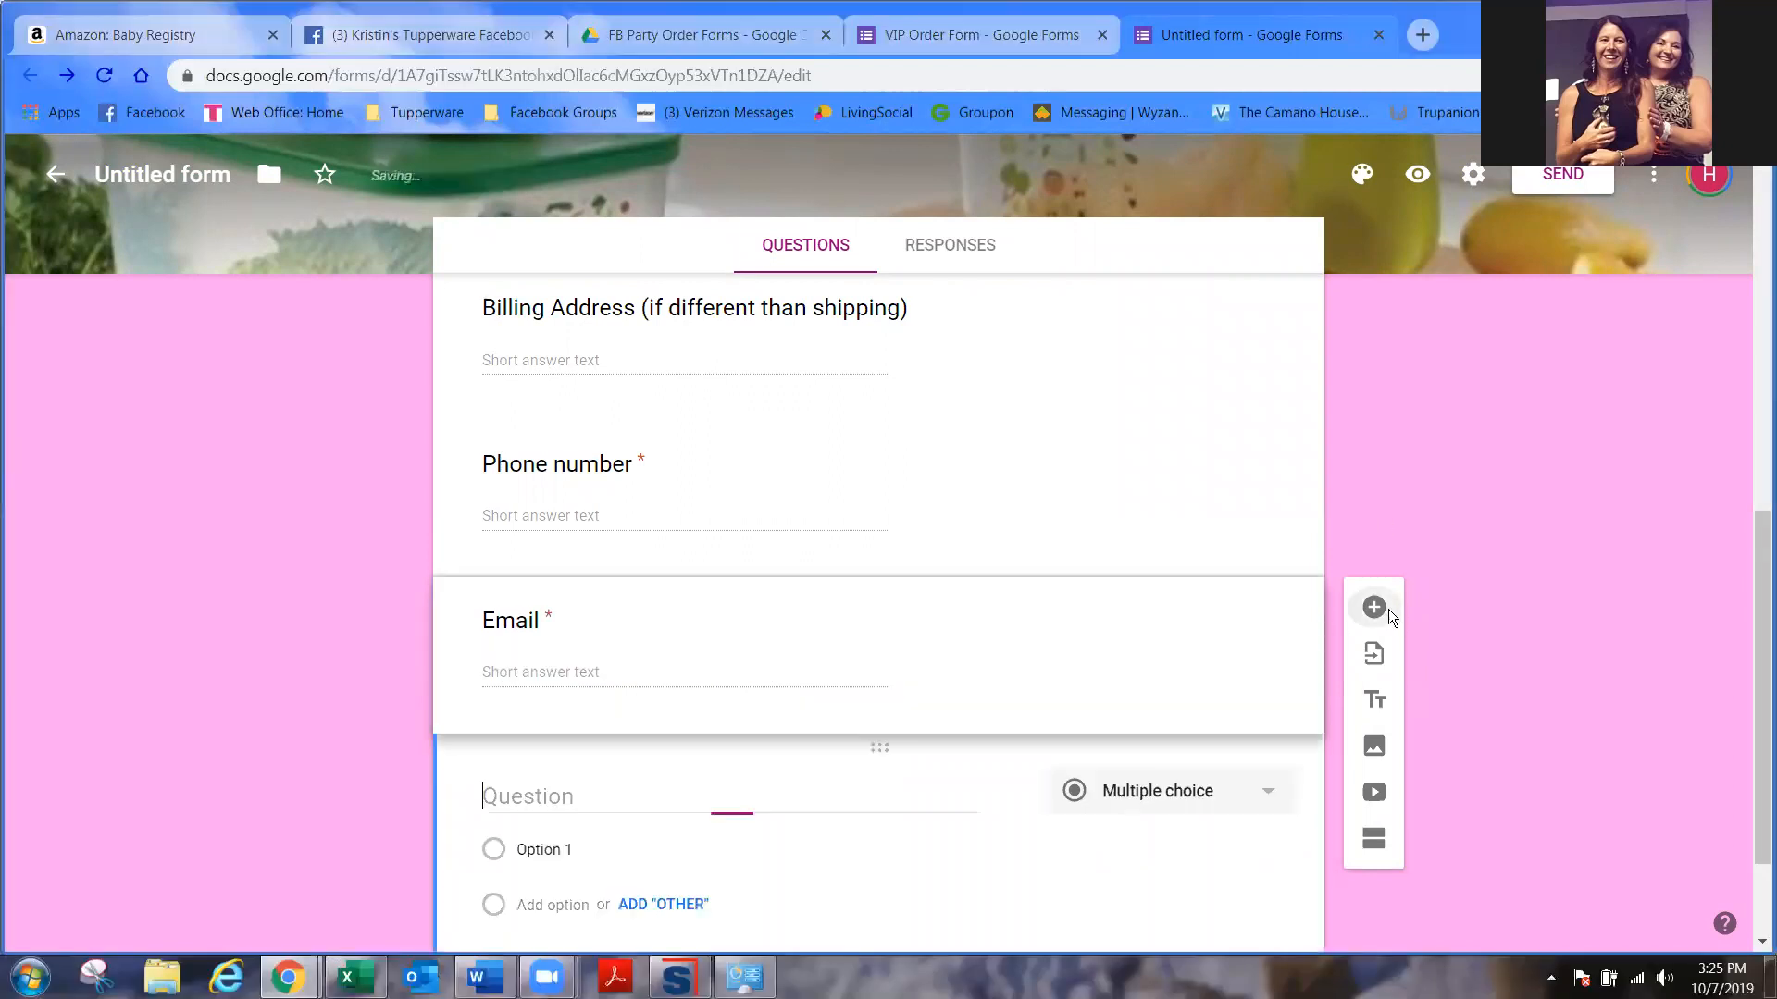
pyautogui.write('Shipping')
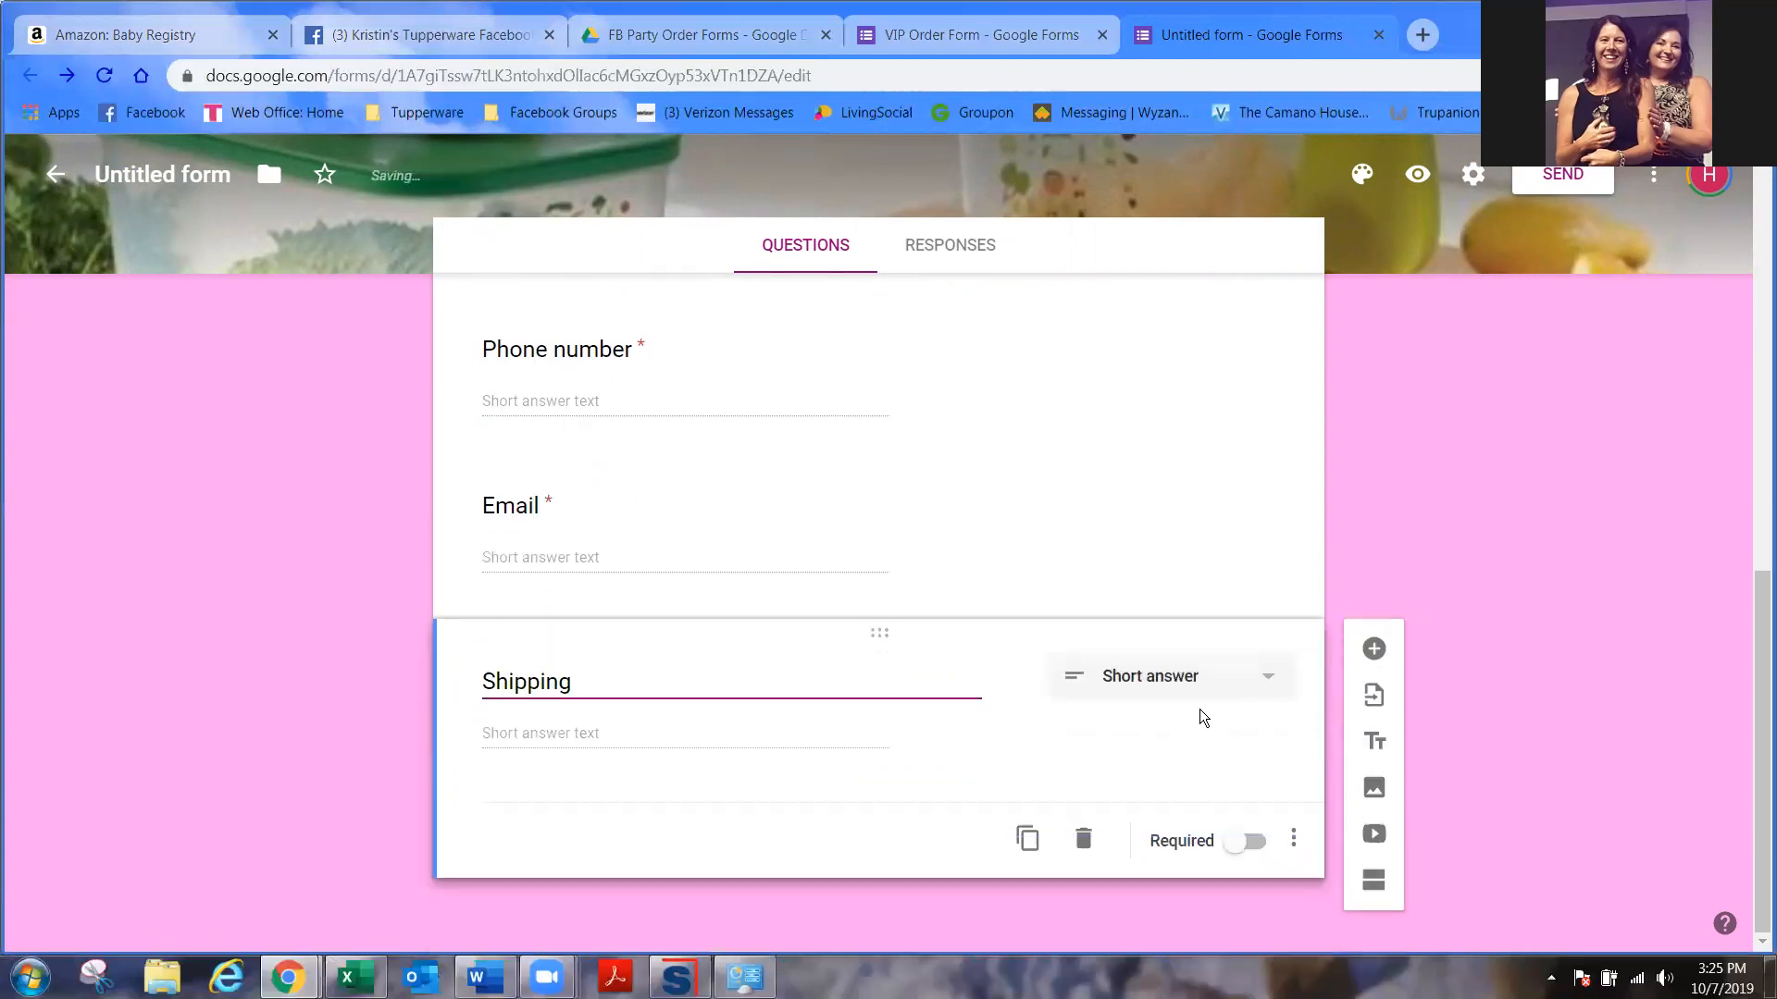
pyautogui.click(1194, 683)
pyautogui.click(1185, 450)
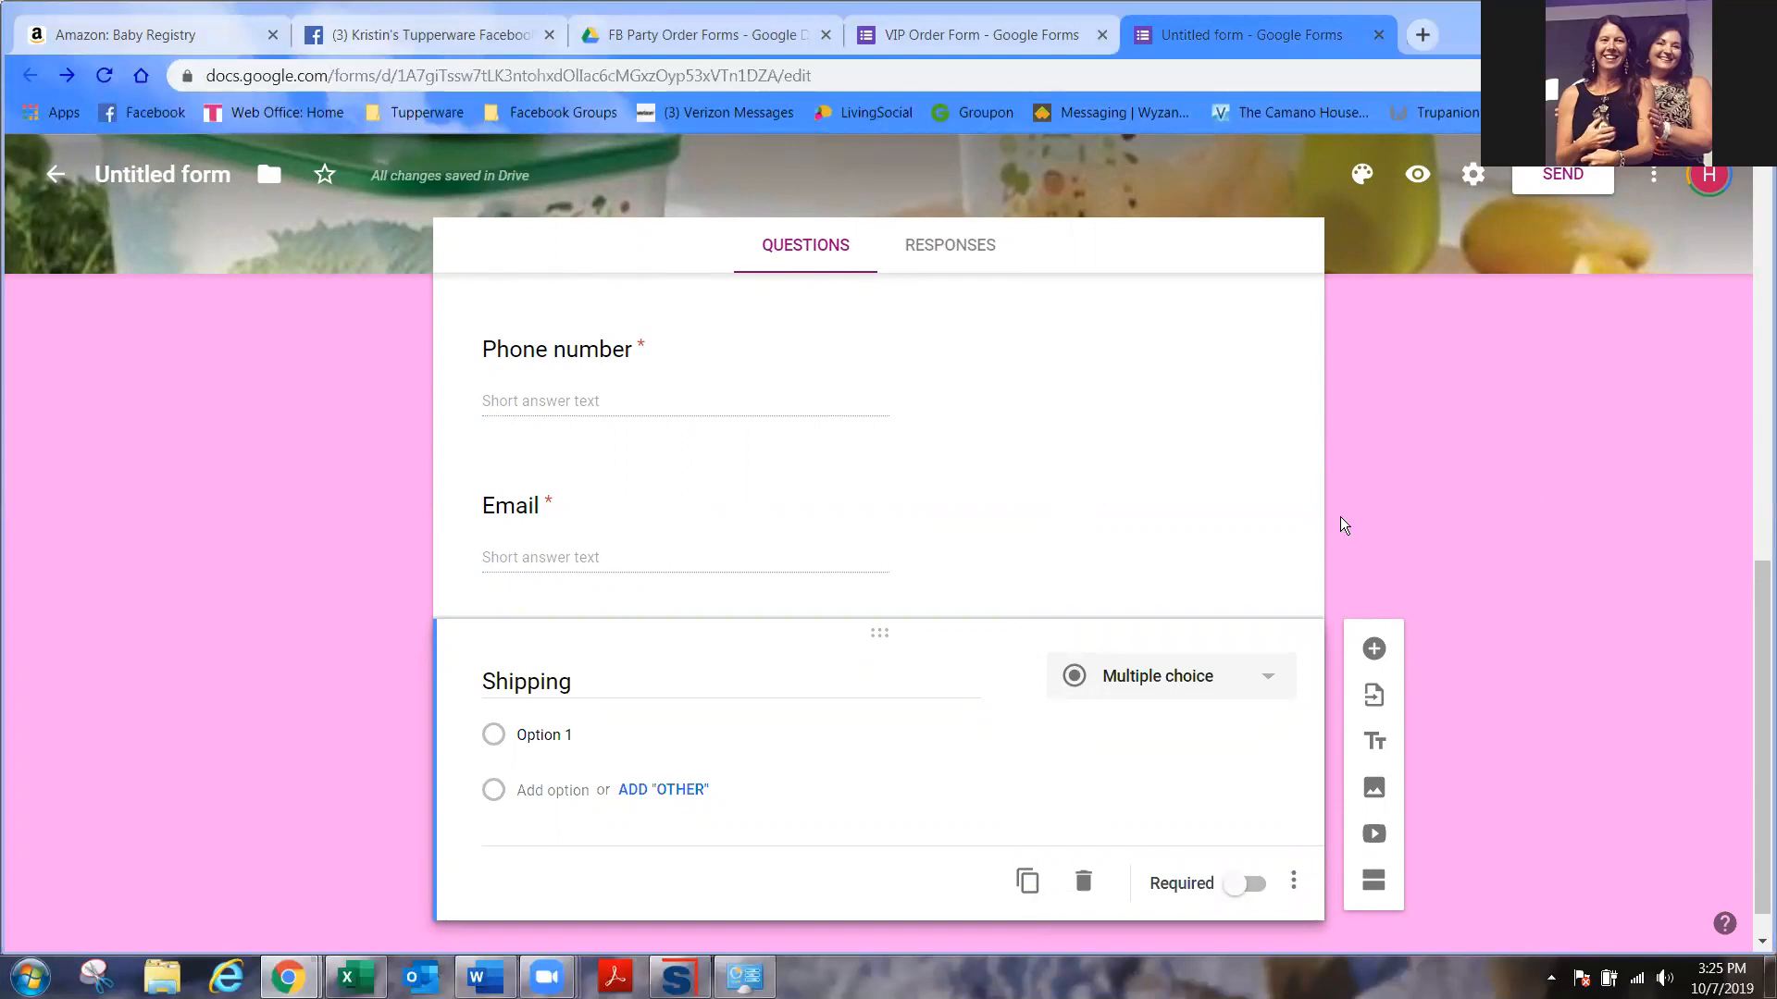
pyautogui.click(769, 734)
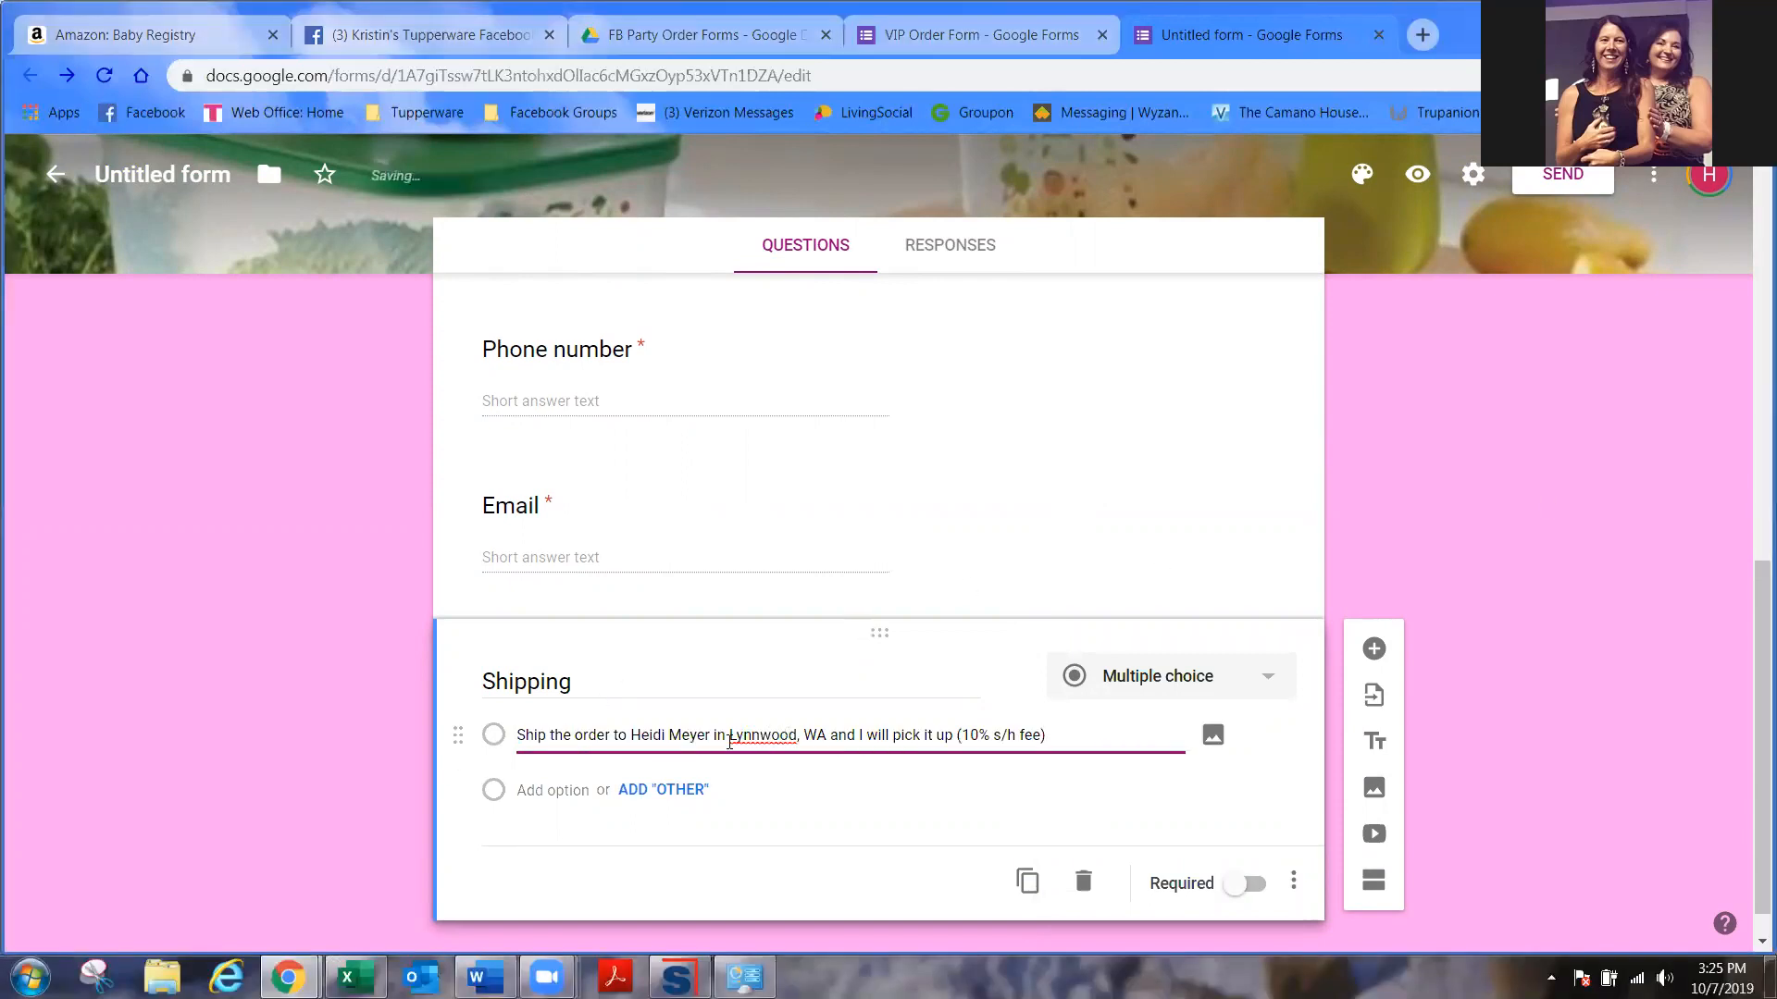
pyautogui.moveTo(712, 735); pyautogui.dragTo(630, 735)
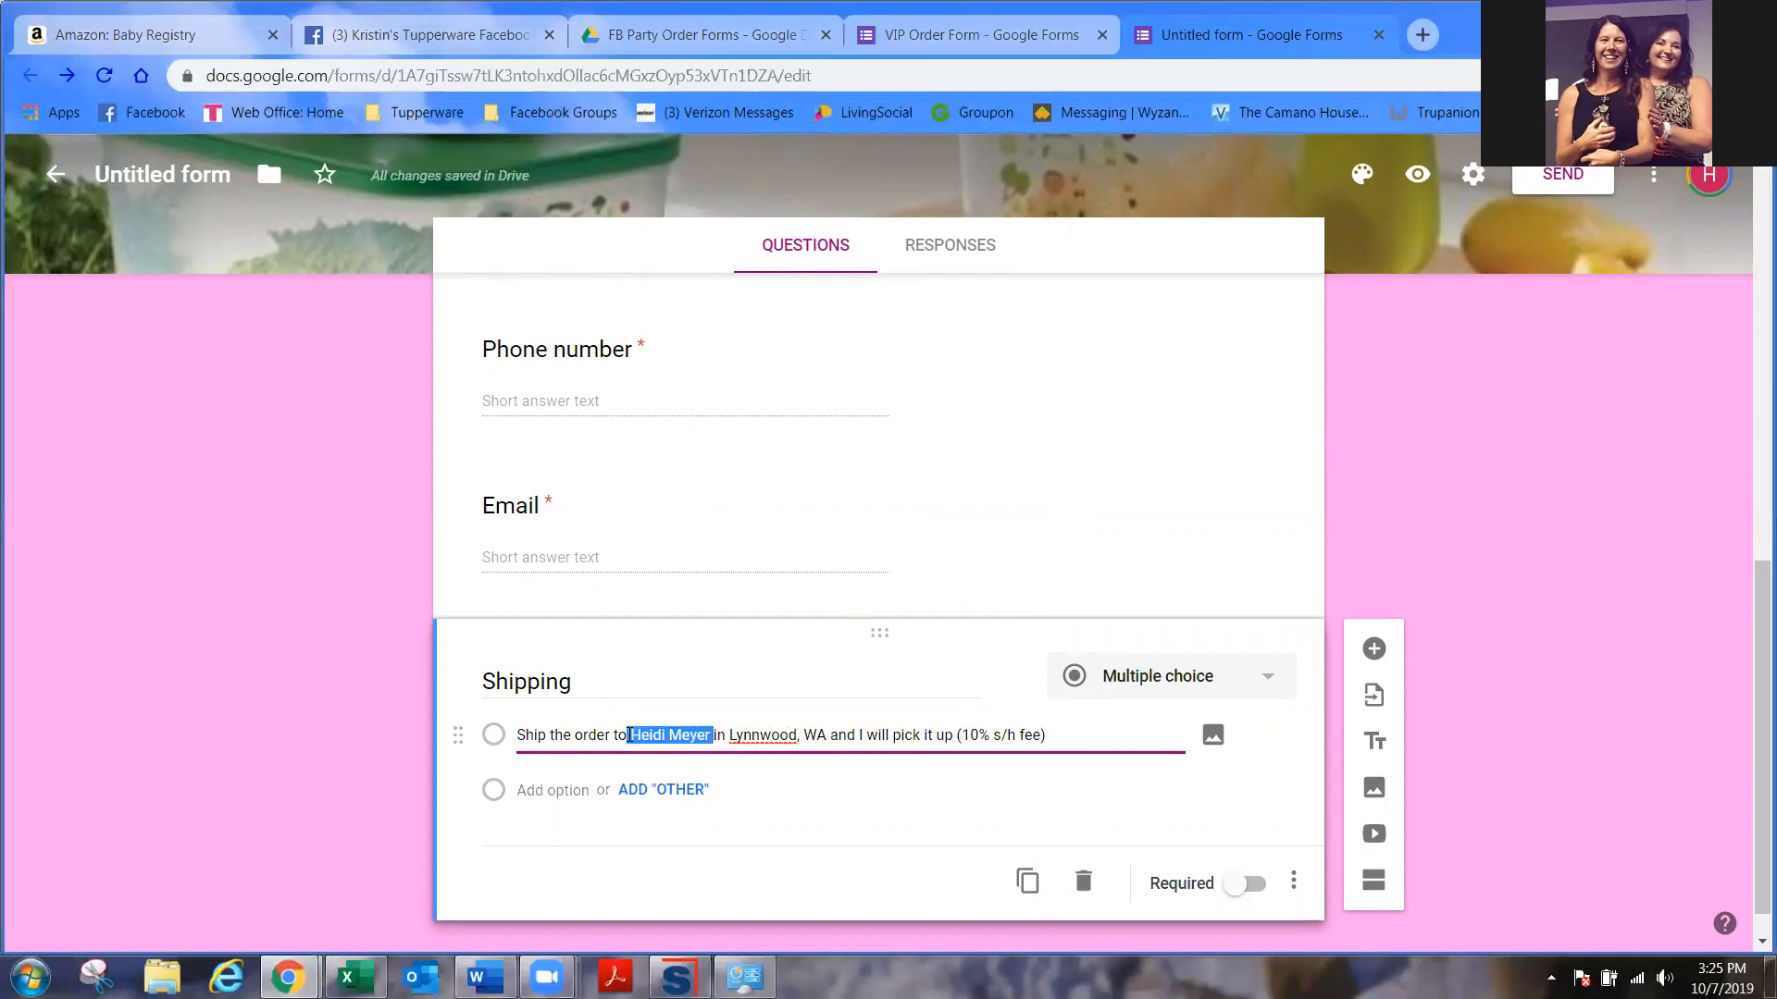
pyautogui.moveTo(829, 734); pyautogui.dragTo(632, 734)
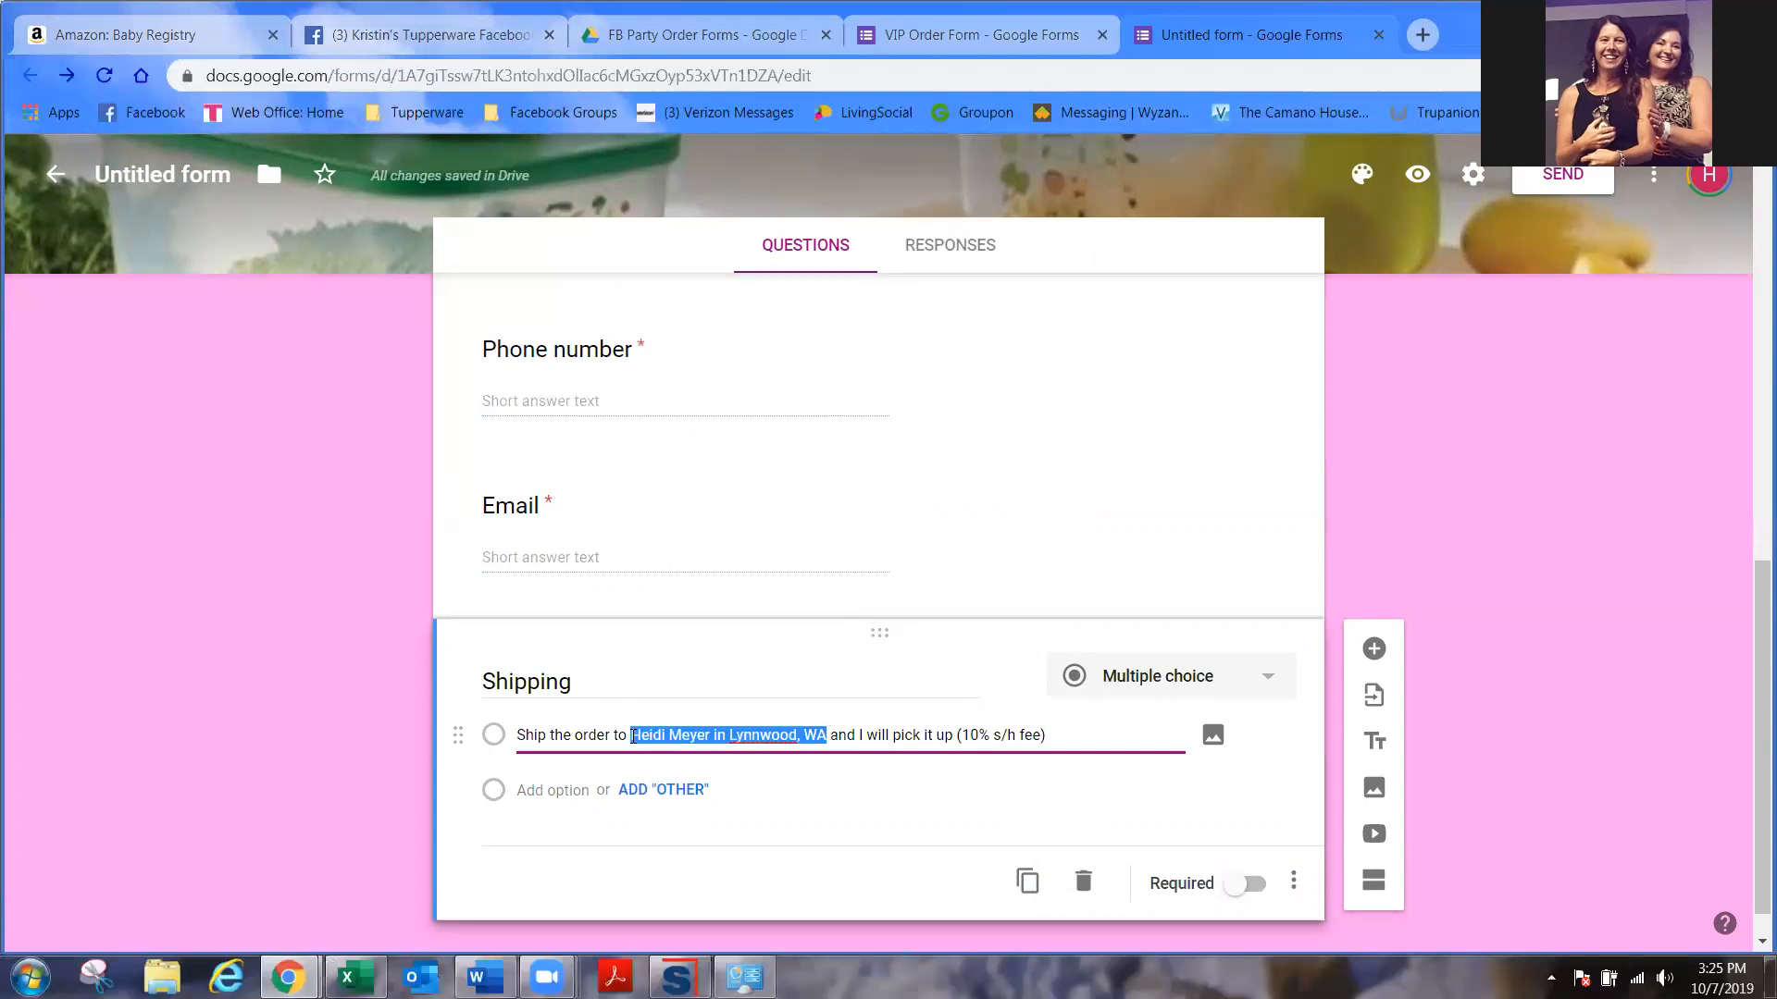
pyautogui.write('the hostess')
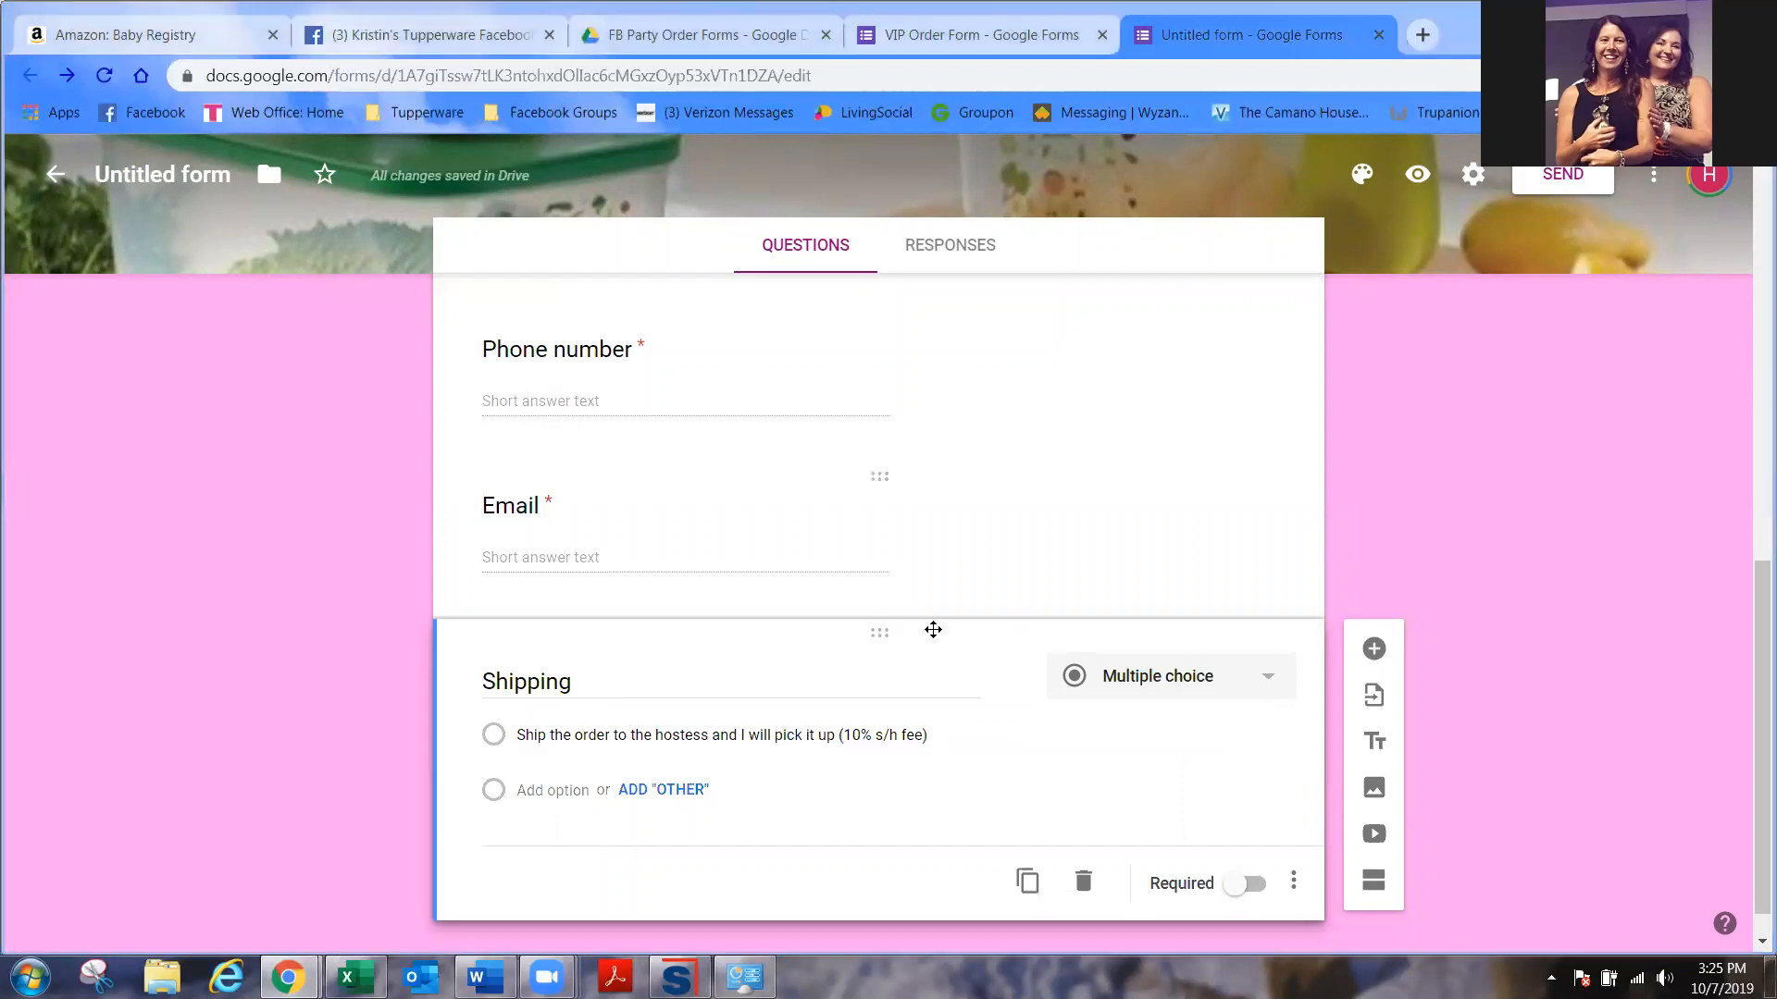
# - Add the doorstep delivery ($10 minimum) option, remove Other, and make Shipping required
pyautogui.click(663, 791)
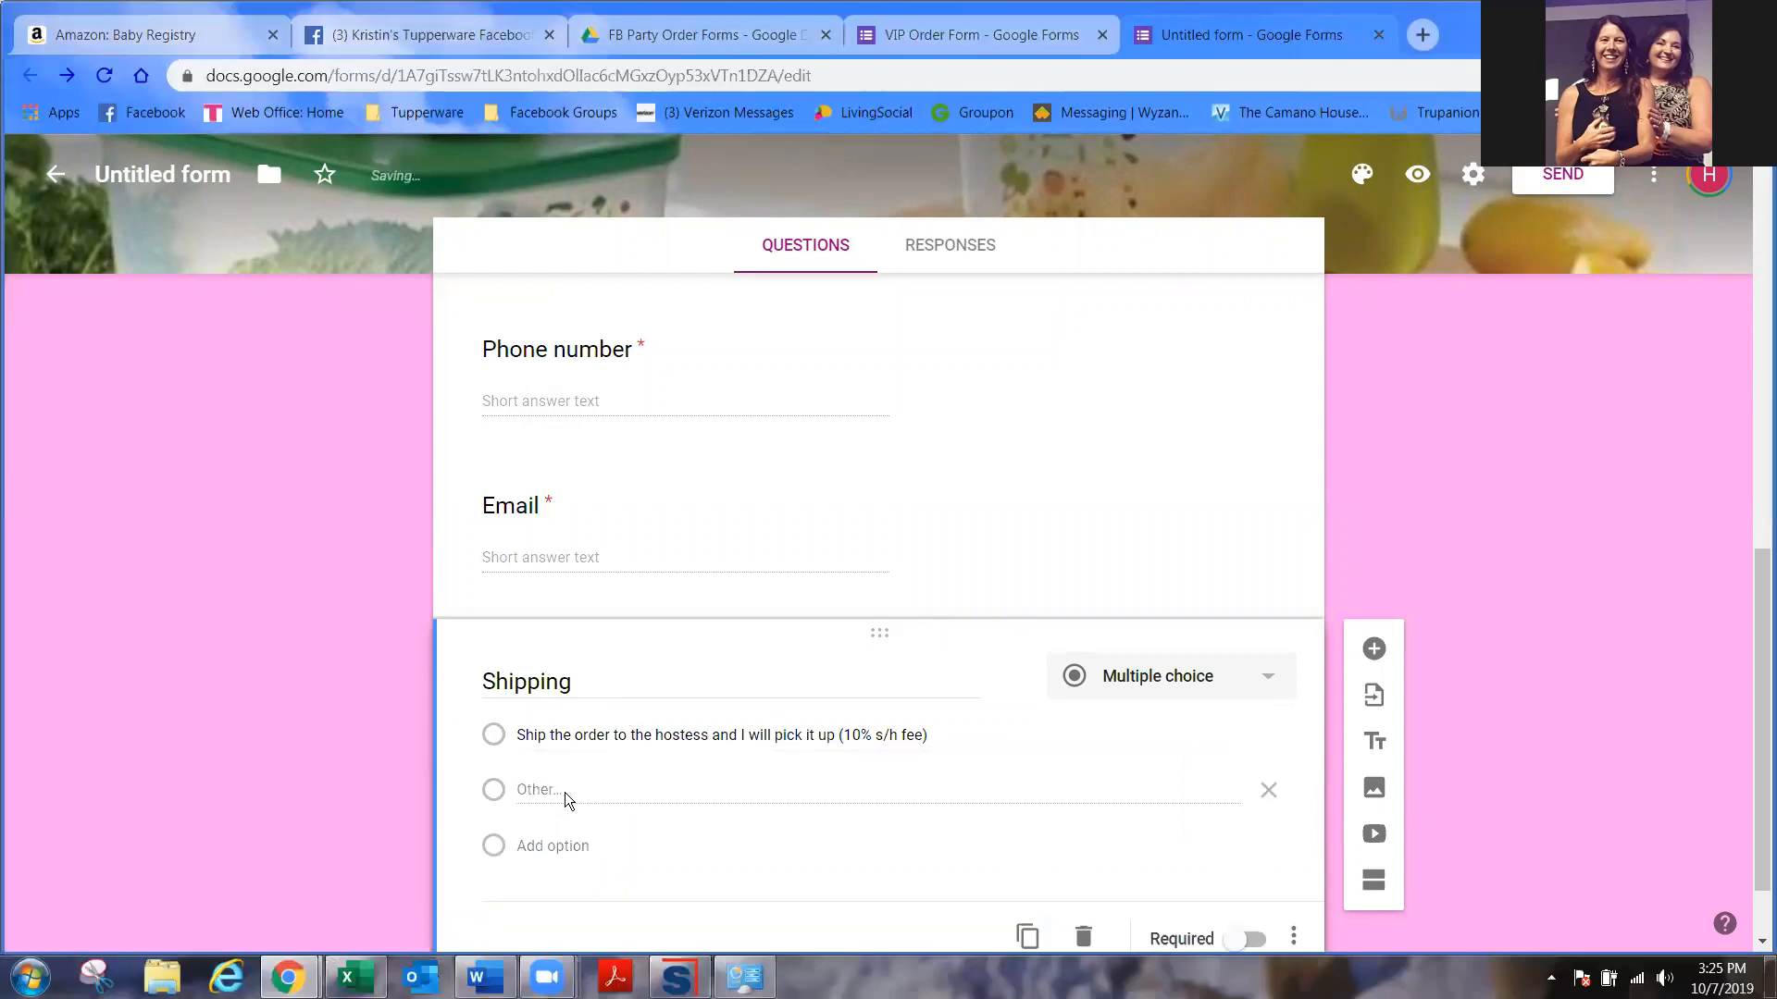
pyautogui.click(549, 845)
pyautogui.write('Ship the order direct to my doorstep $10 minimum shipping (10% plus $5 direct ship fee)')
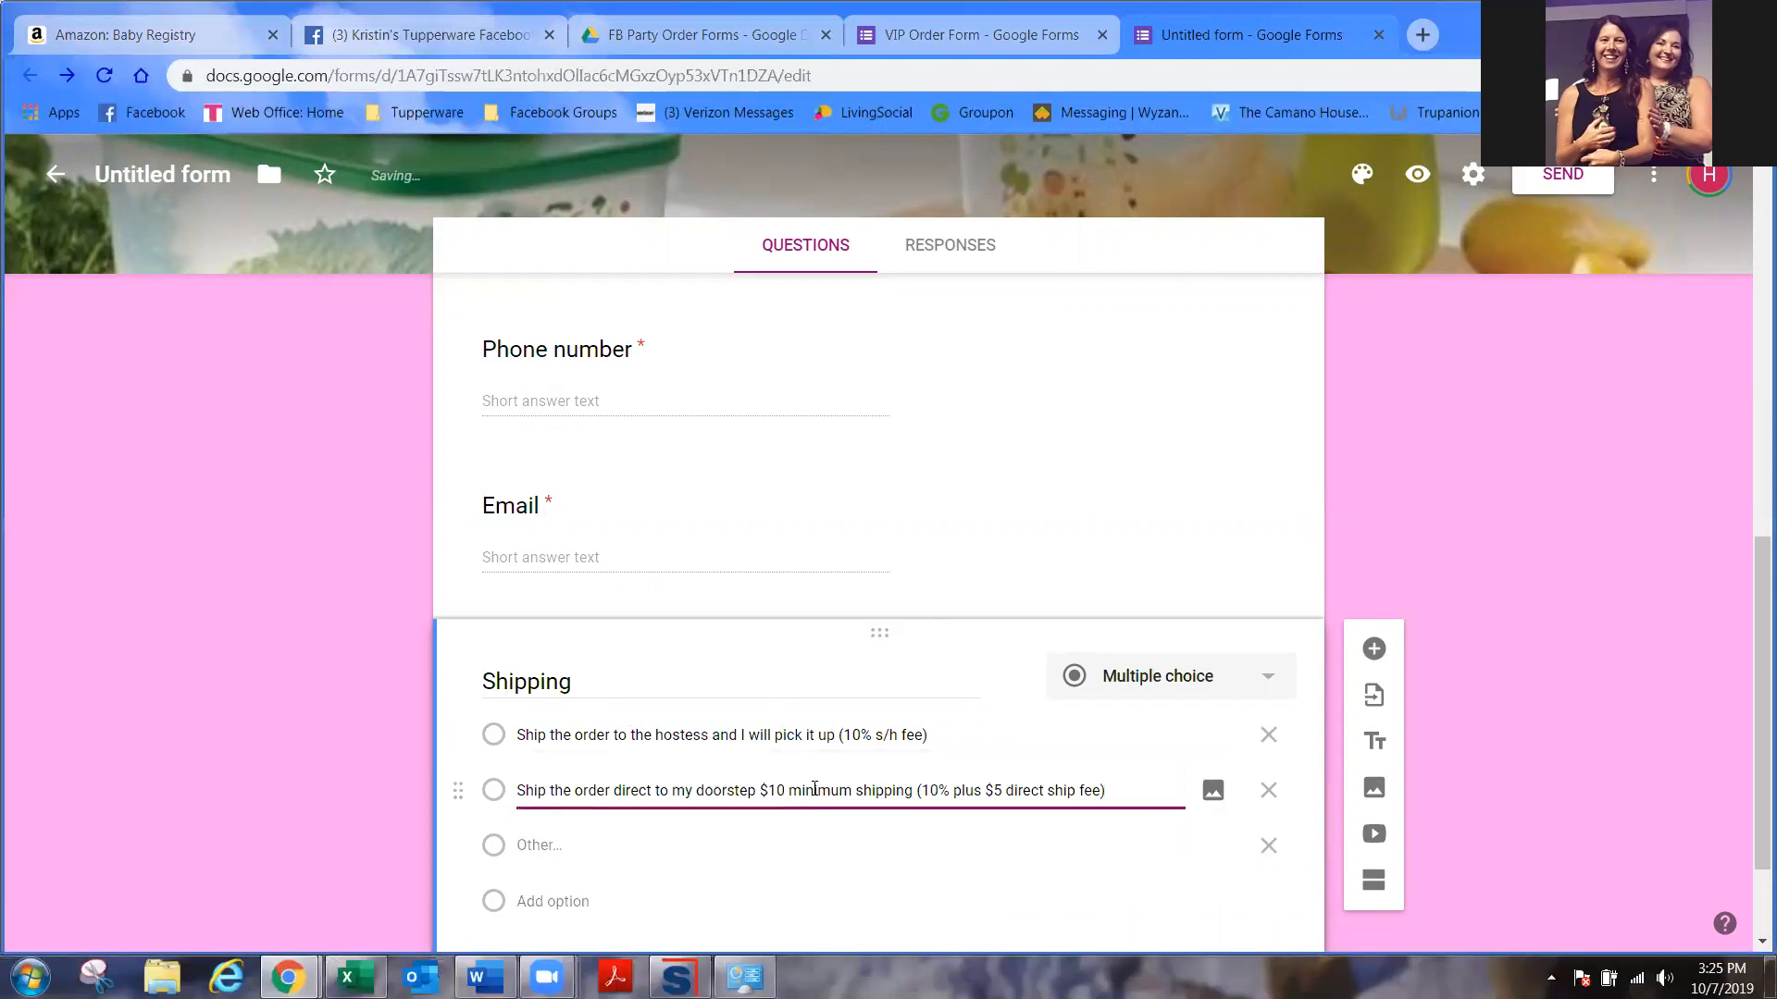
pyautogui.scroll(-2, 855, 838)
pyautogui.click(1270, 691)
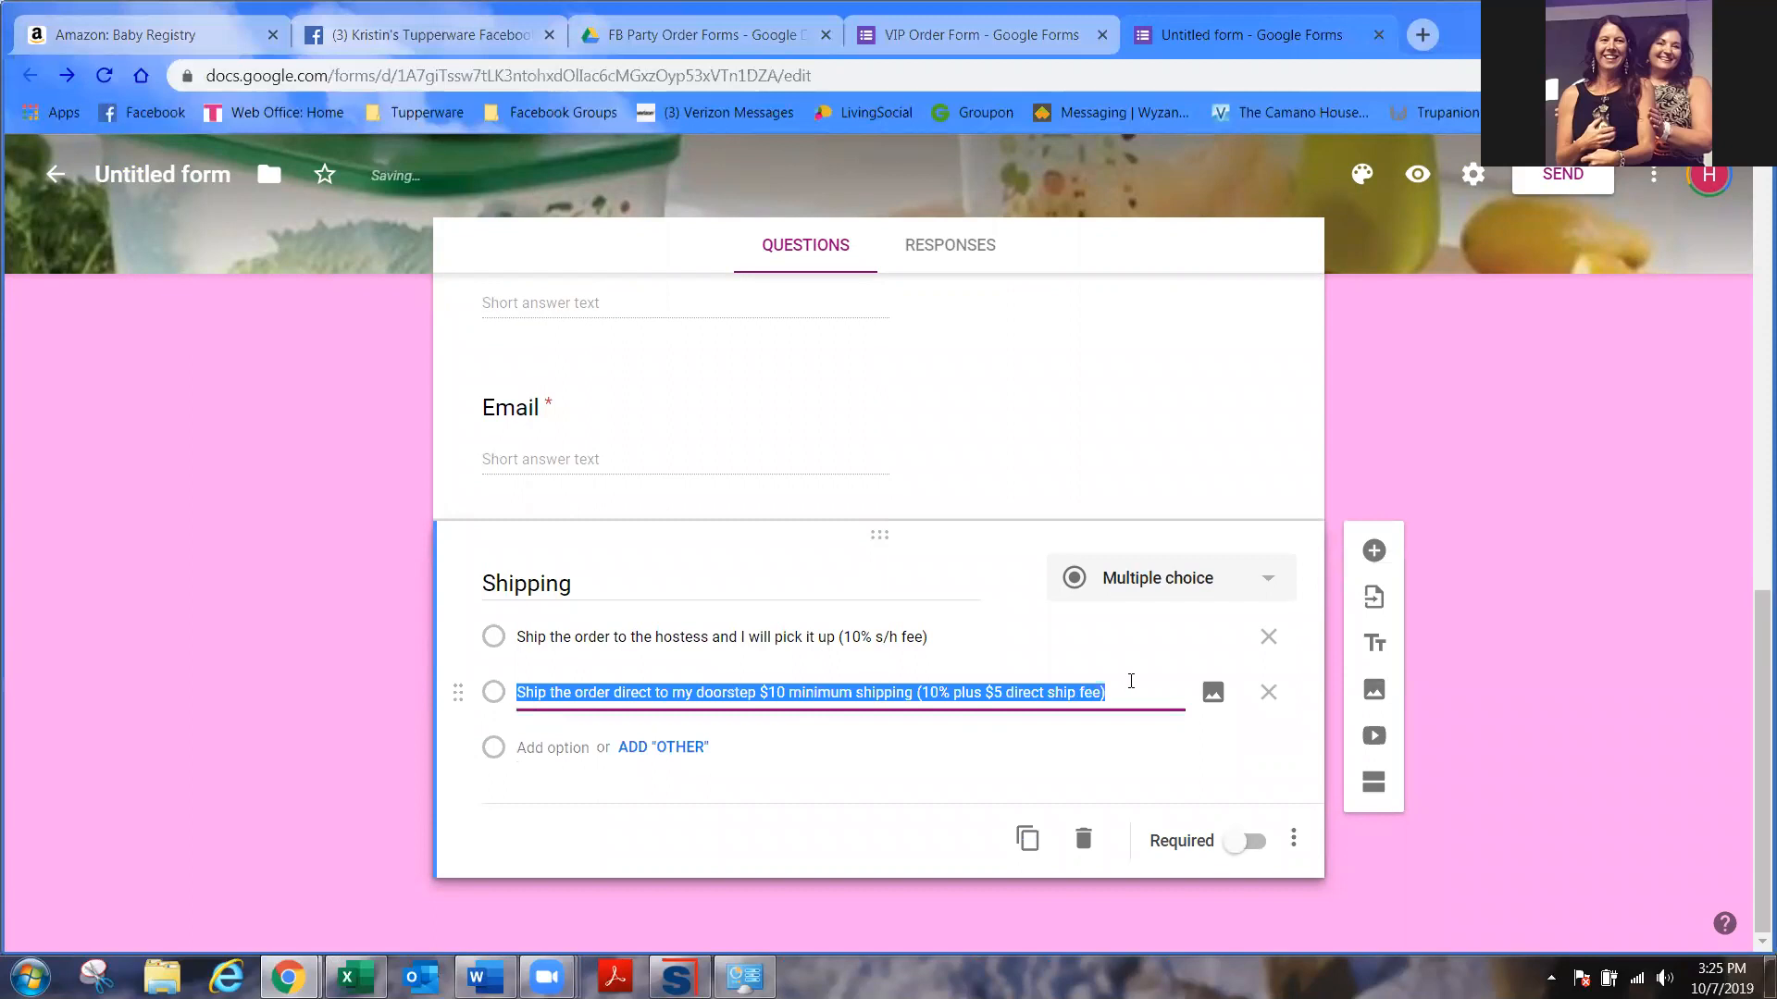
pyautogui.click(953, 696)
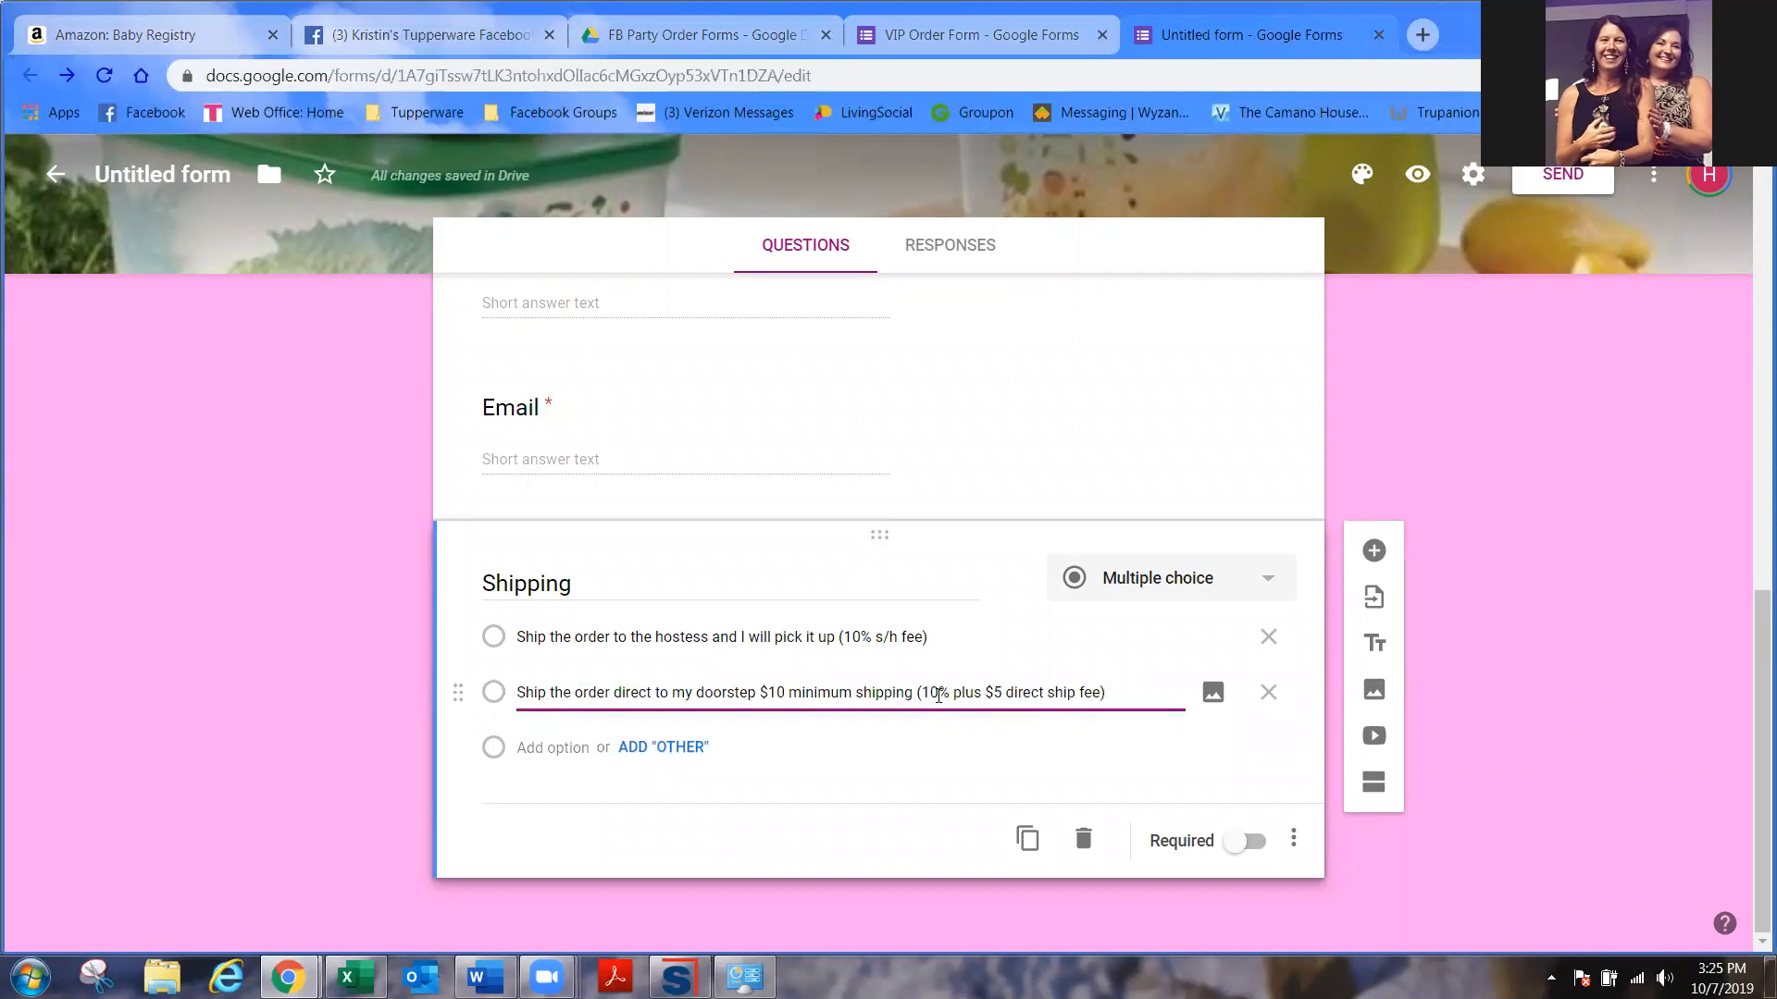
pyautogui.click(1264, 847)
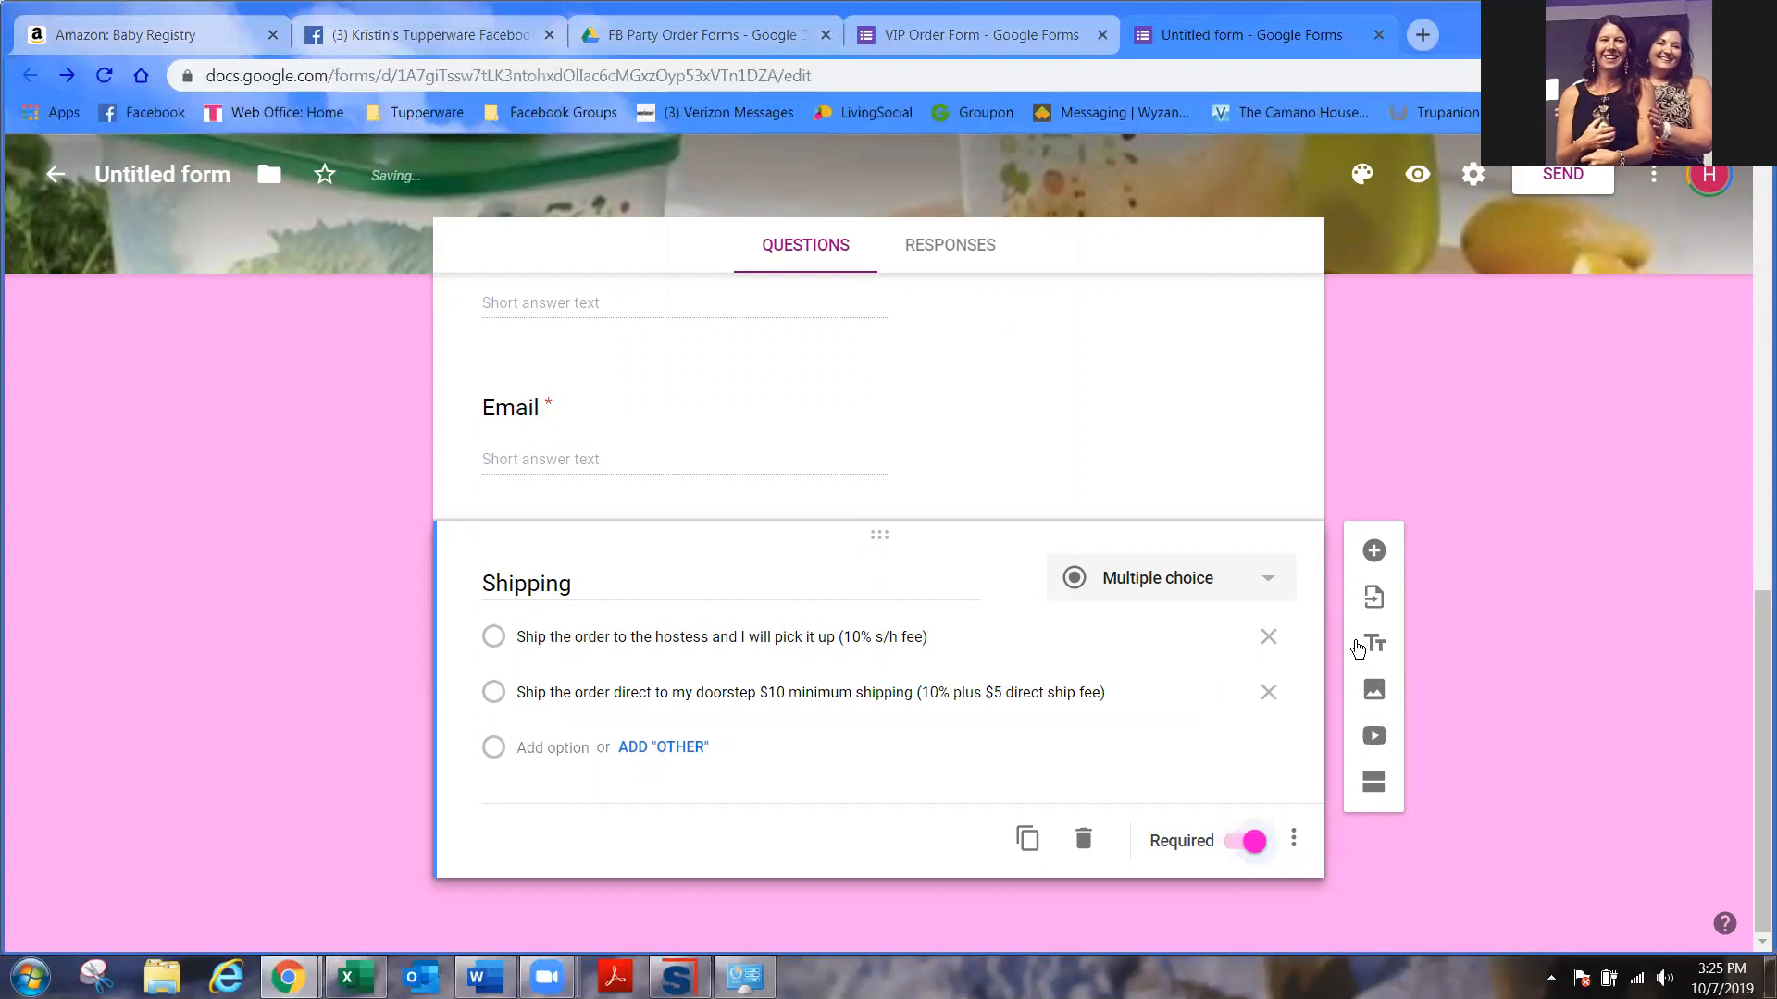
pyautogui.click(1373, 550)
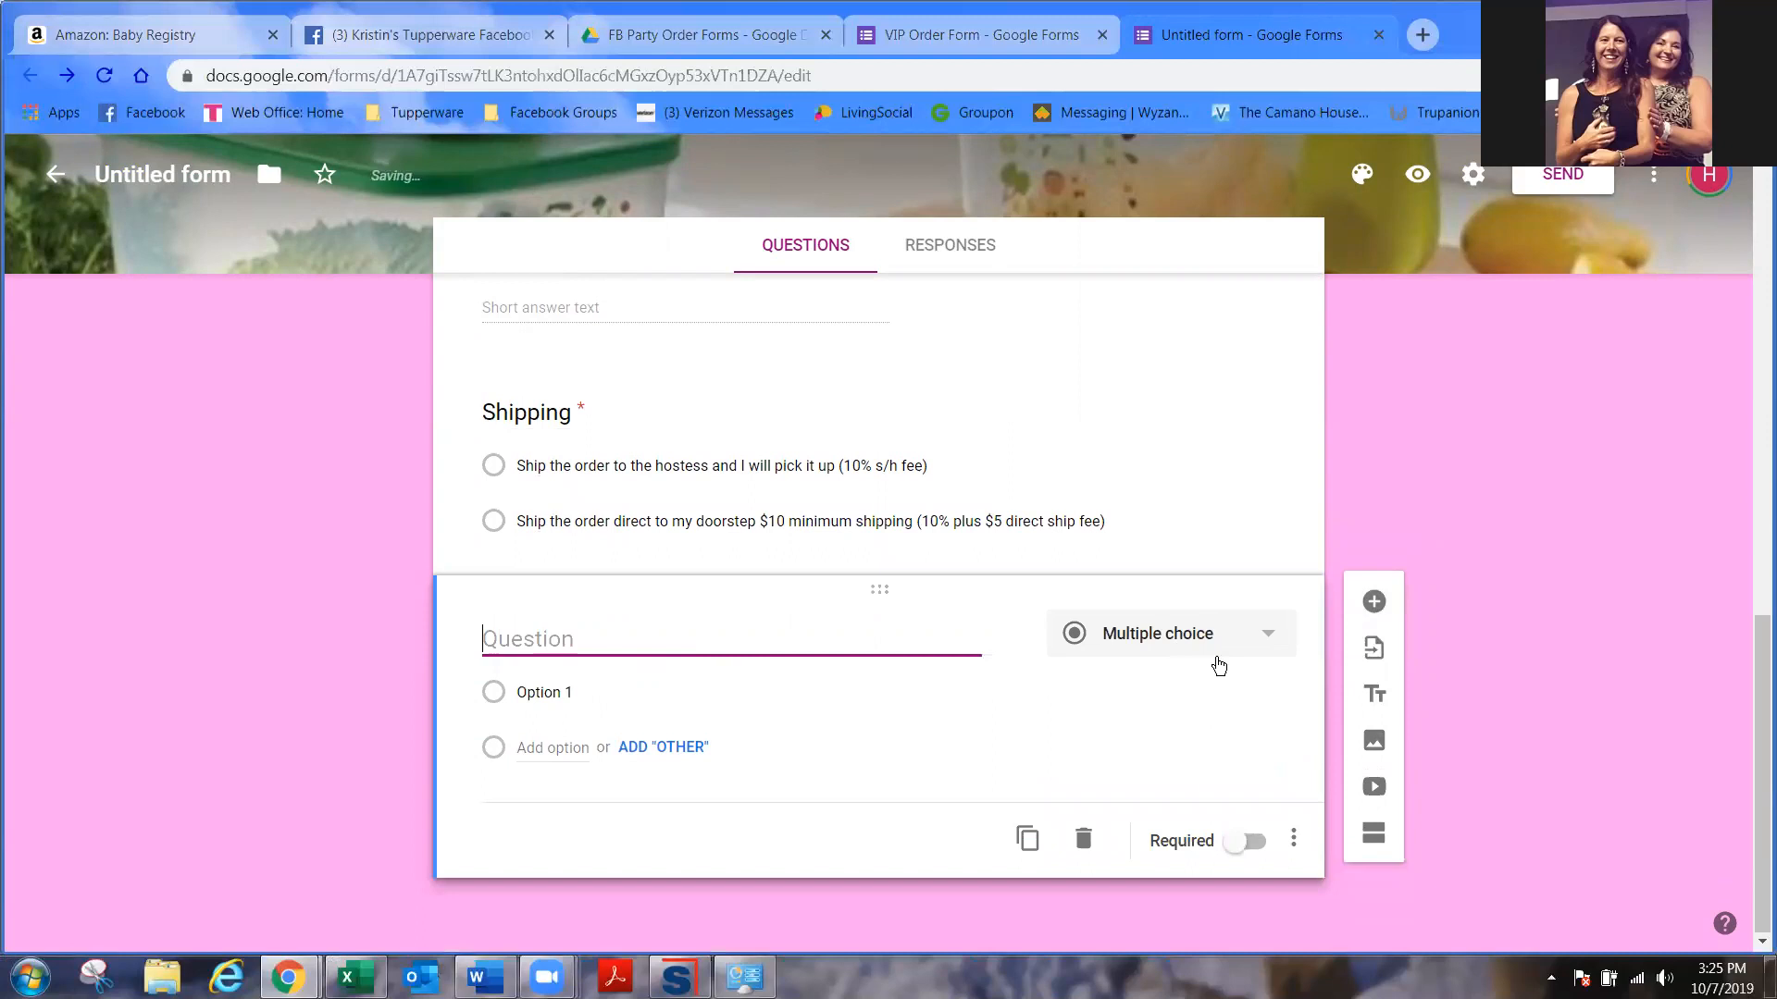
# - Make the new question a multiple choice grid titled 'Record Breaker Sale Items'
pyautogui.click(1244, 639)
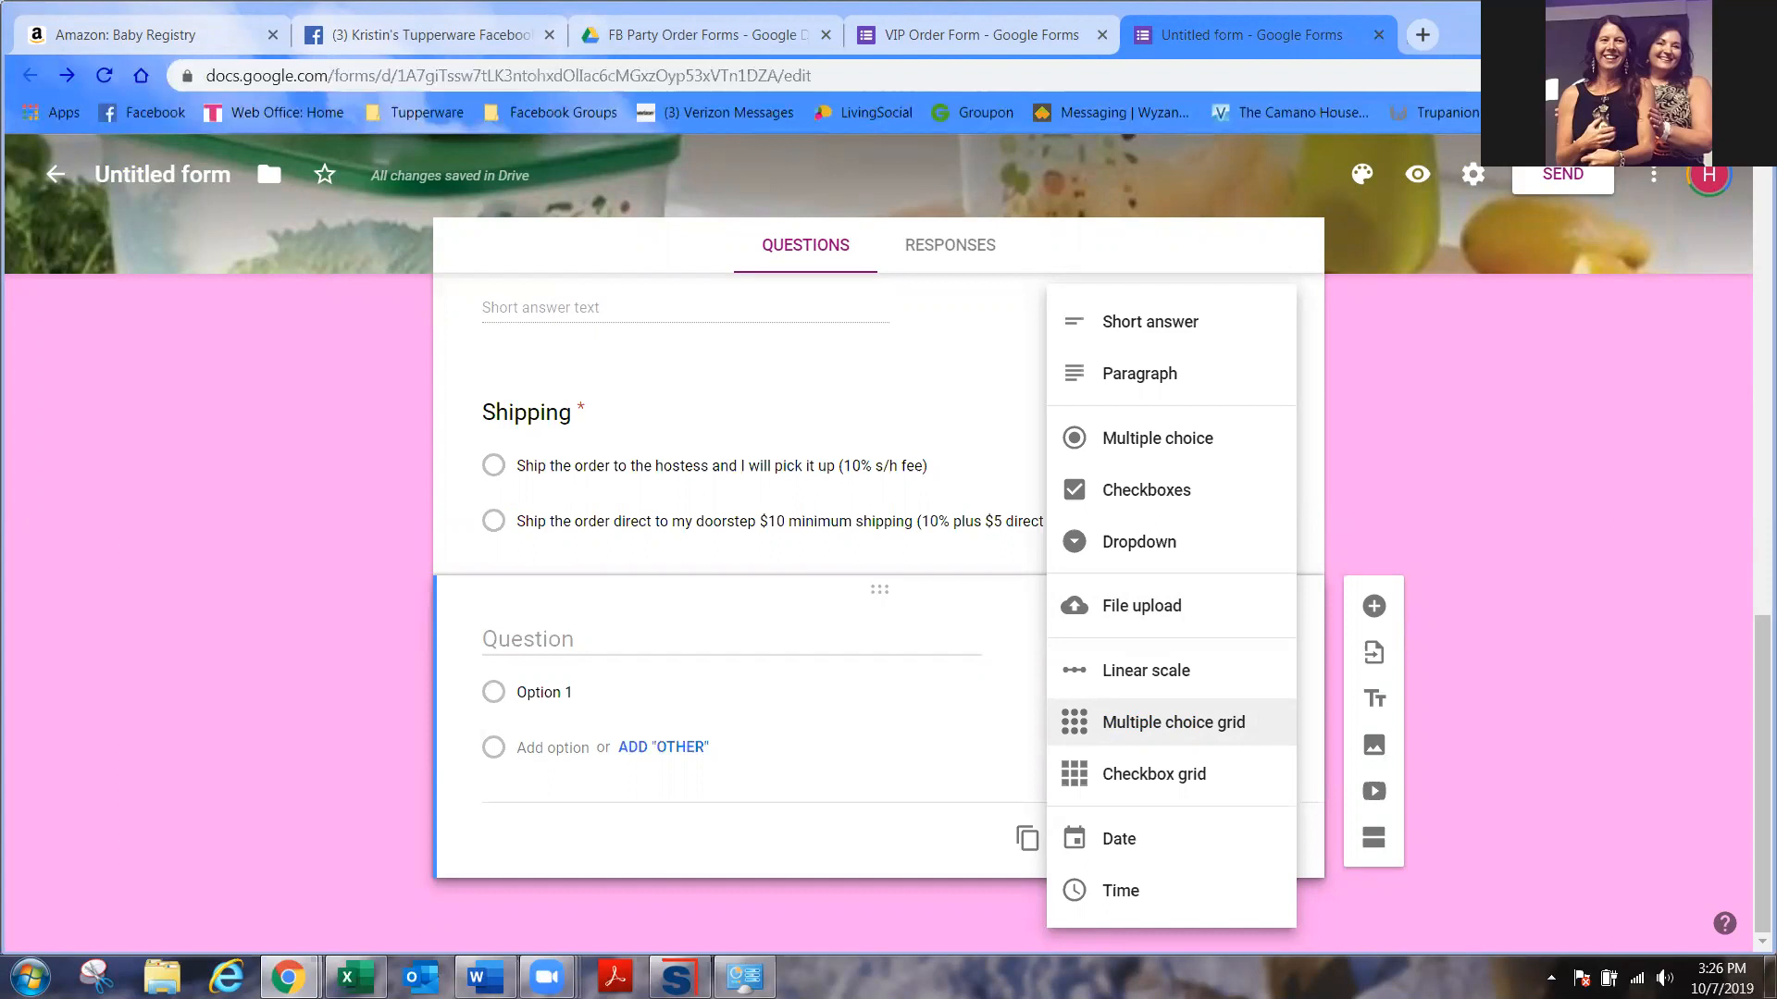
pyautogui.click(1179, 722)
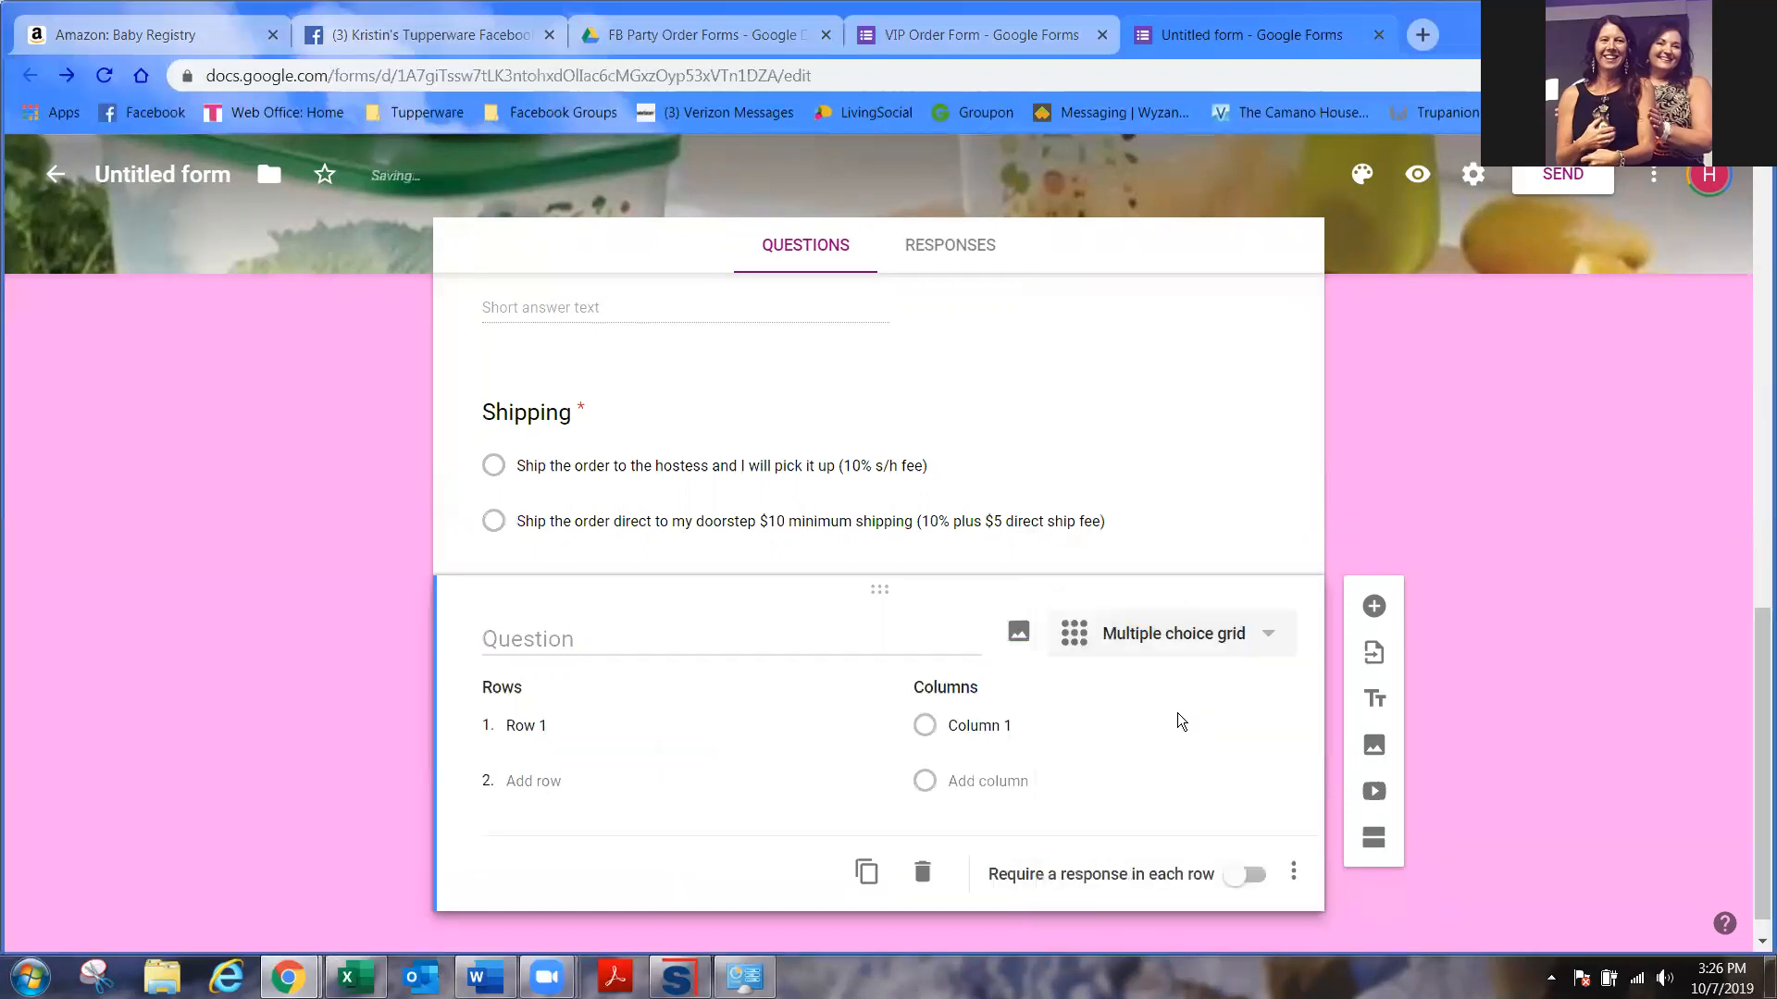
pyautogui.click(618, 645)
pyautogui.write('Record Breaker Sale ')
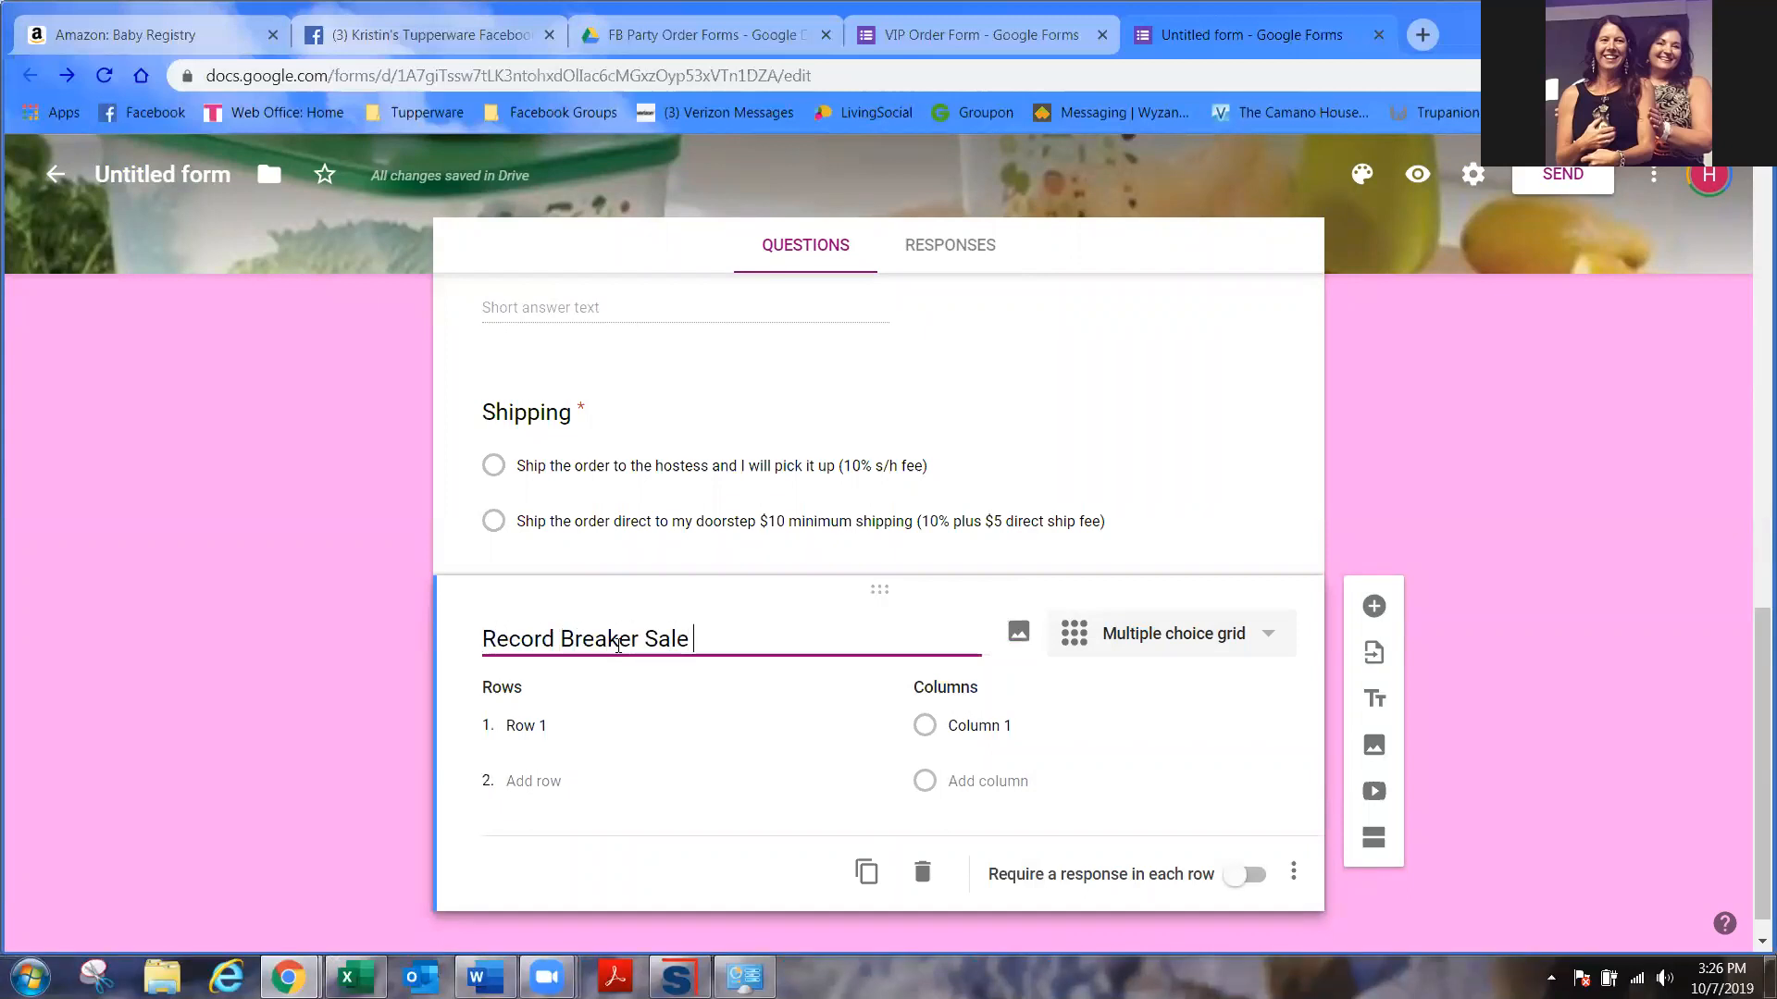
pyautogui.write('Items')
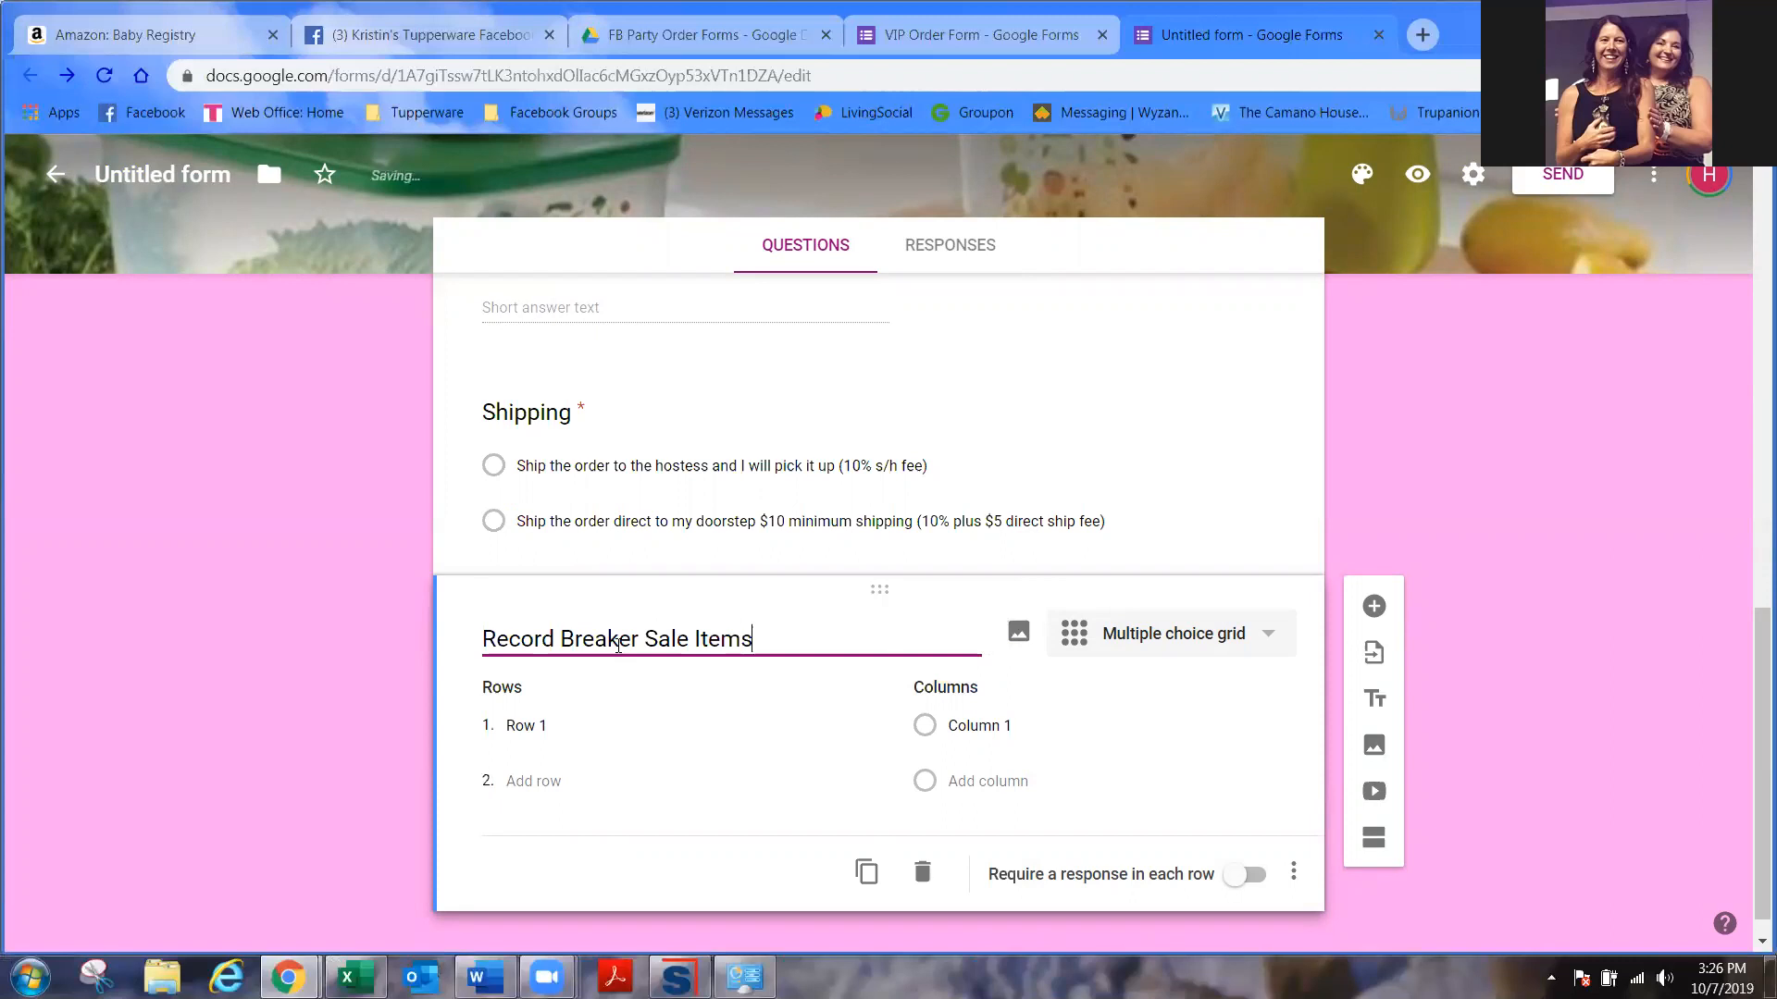
pyautogui.click(1018, 637)
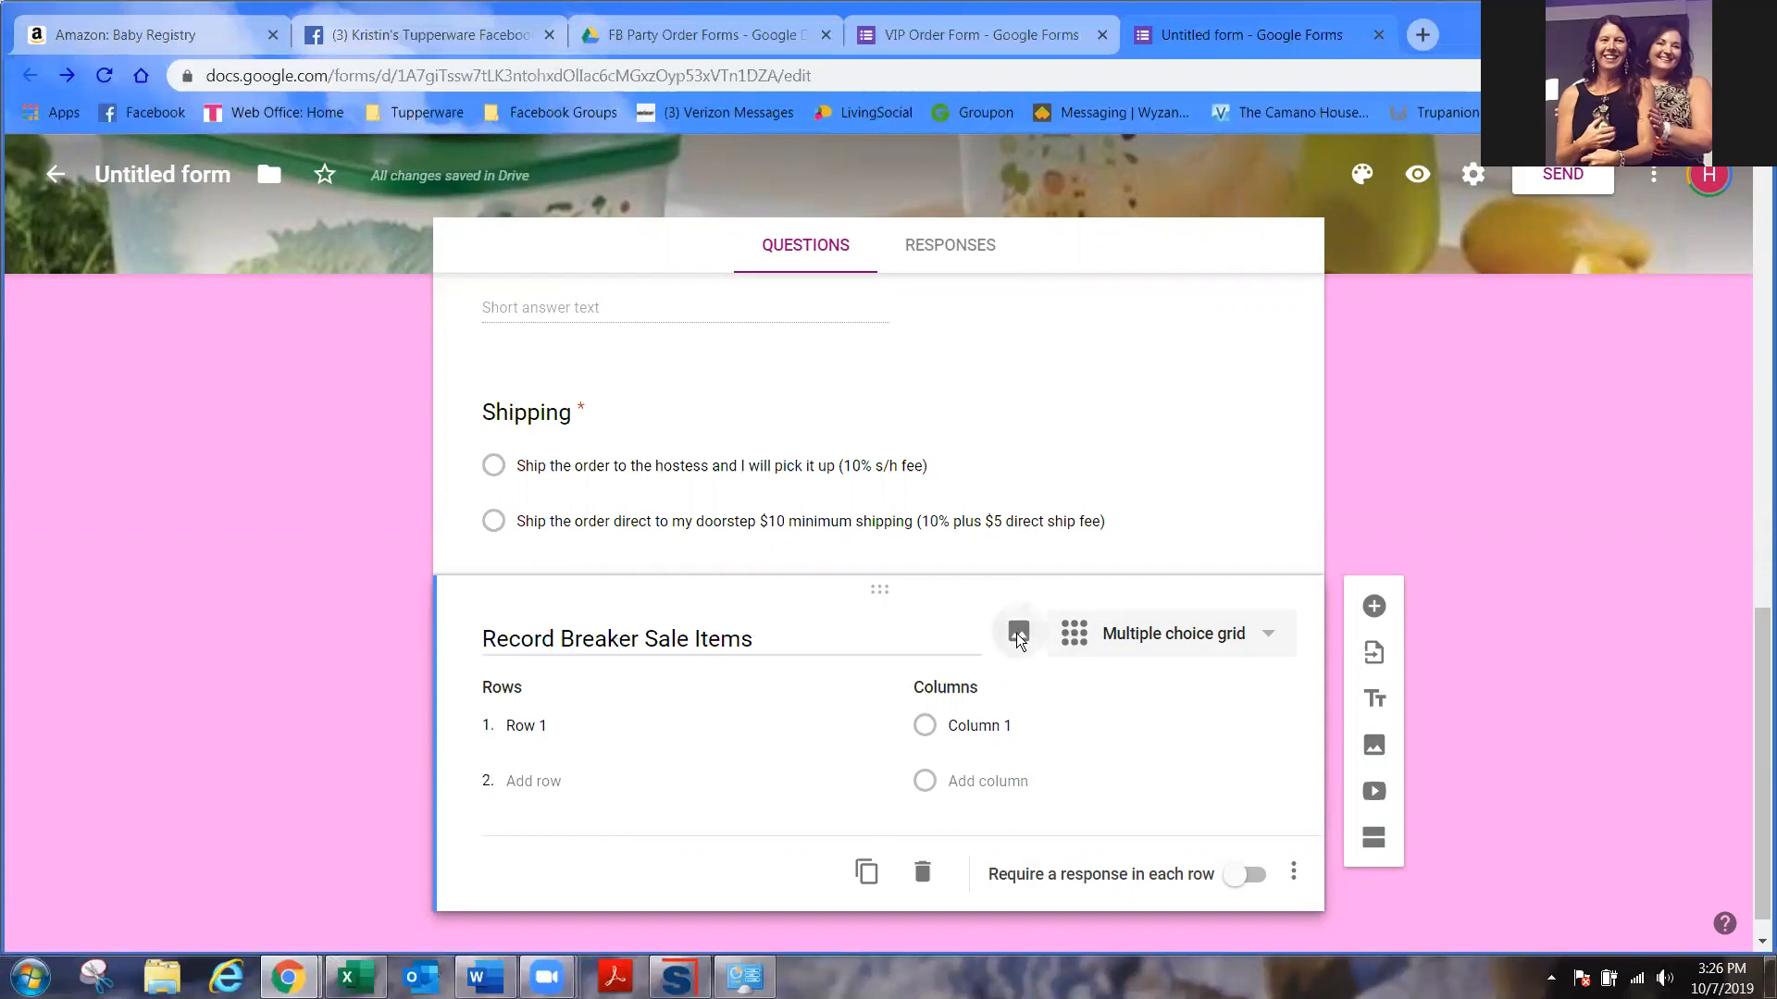
# - Upload rbflyer from Monthly Sales > October 2019 > Record Breaker October 2019
pyautogui.click(882, 688)
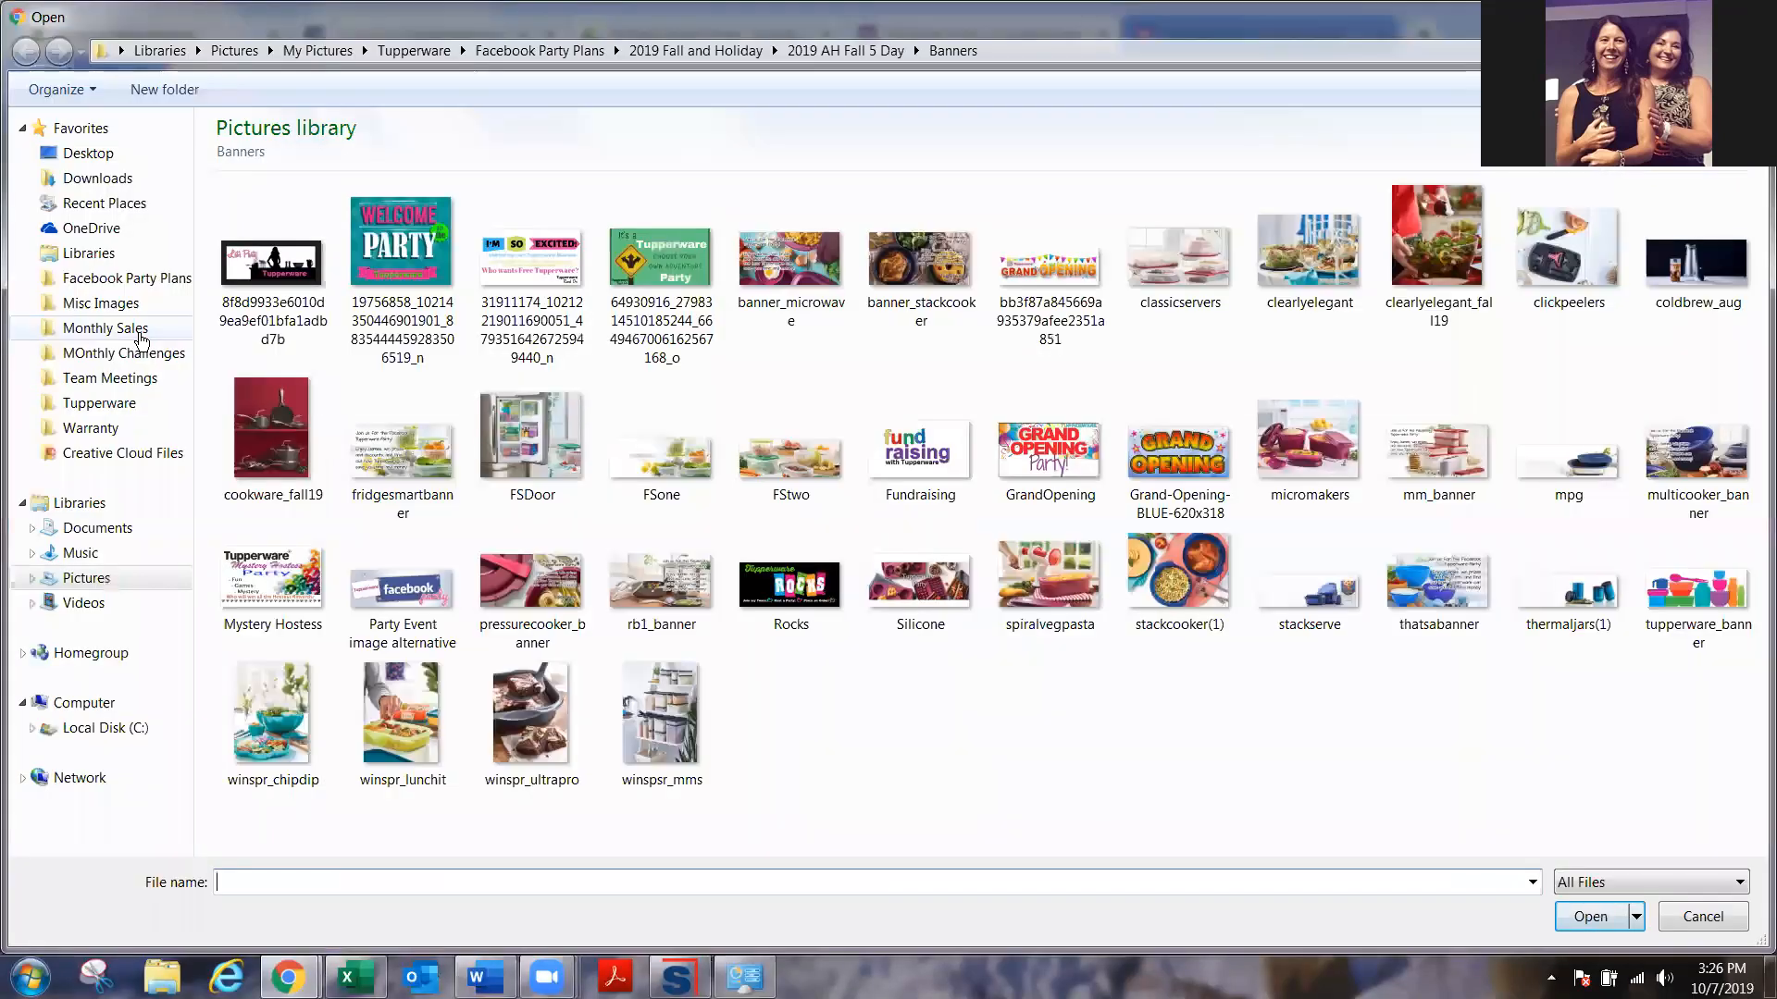
pyautogui.click(105, 327)
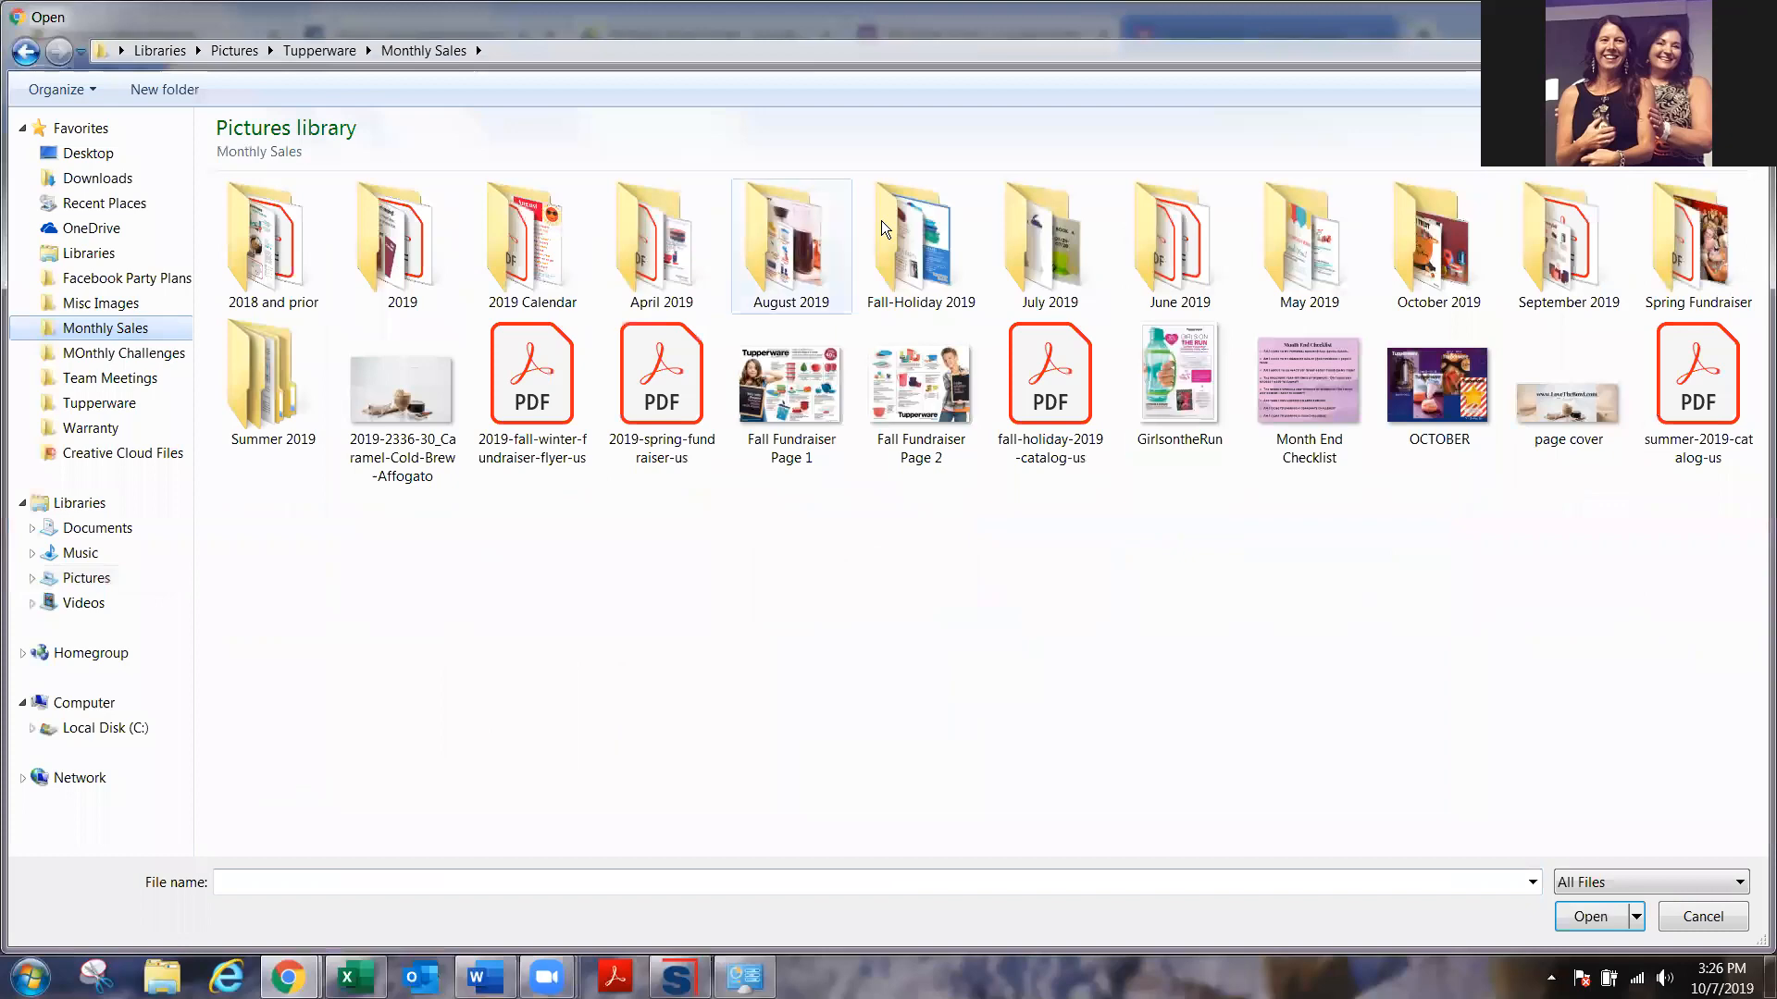
pyautogui.doubleClick(1439, 242)
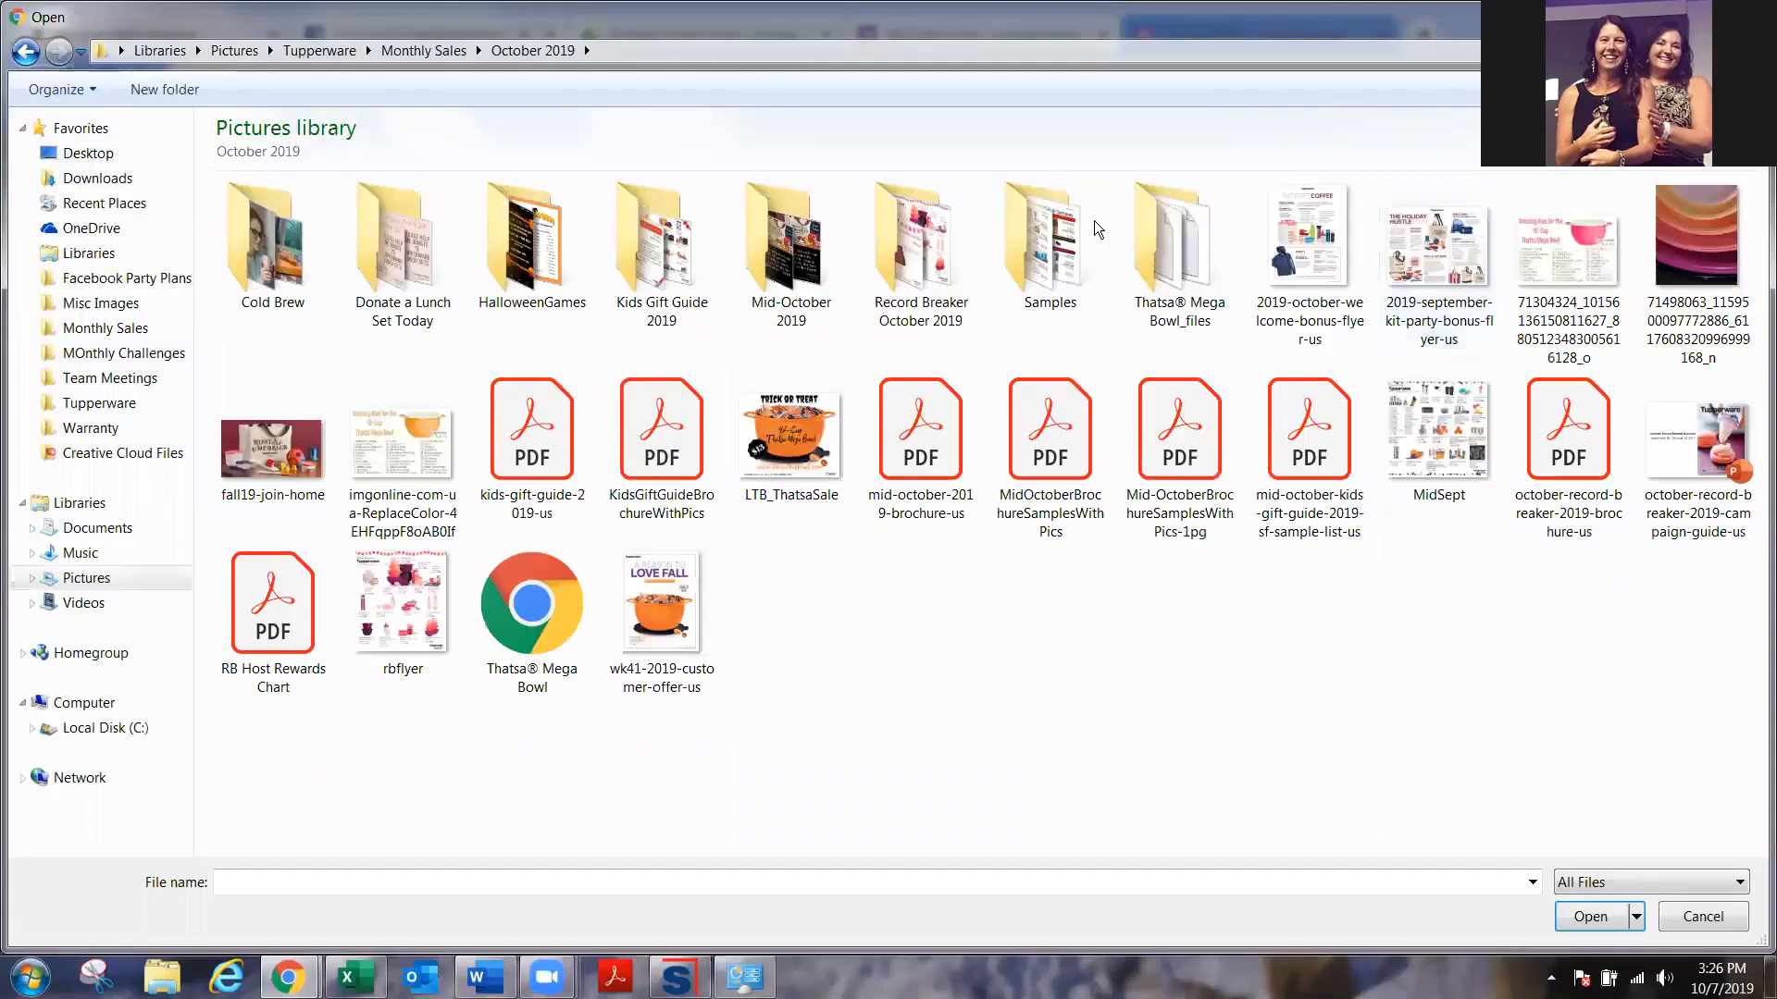
pyautogui.doubleClick(909, 256)
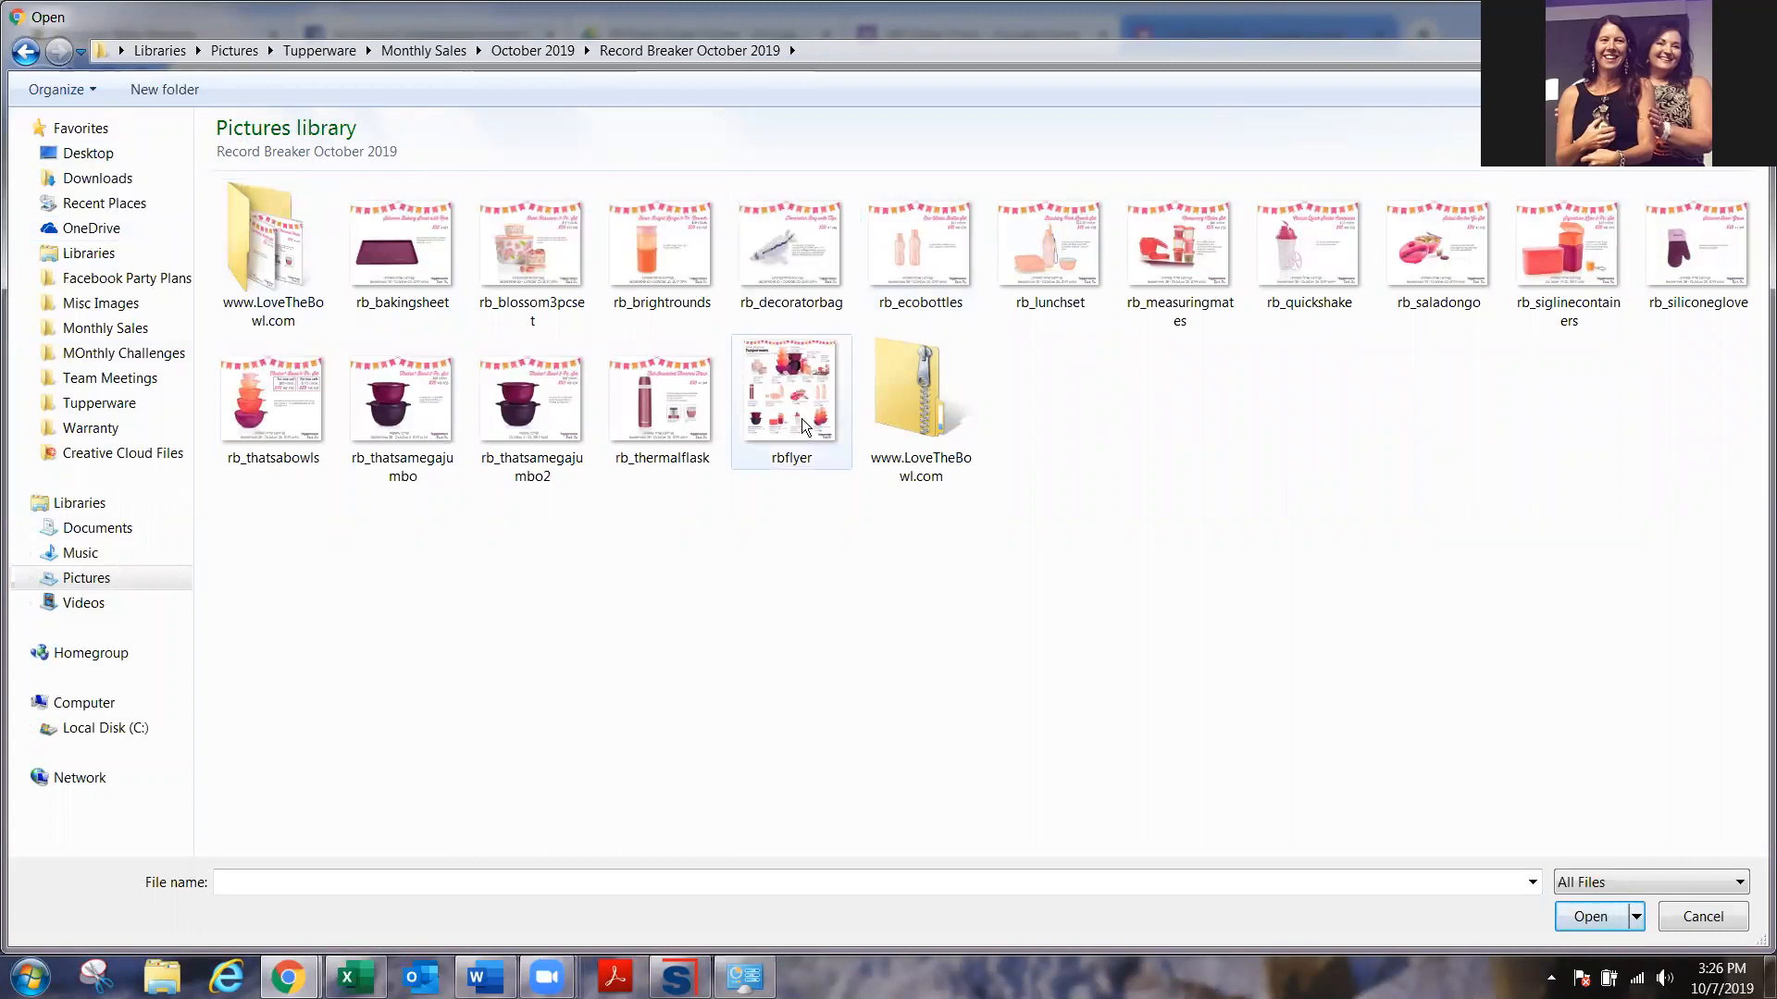
pyautogui.click(785, 402)
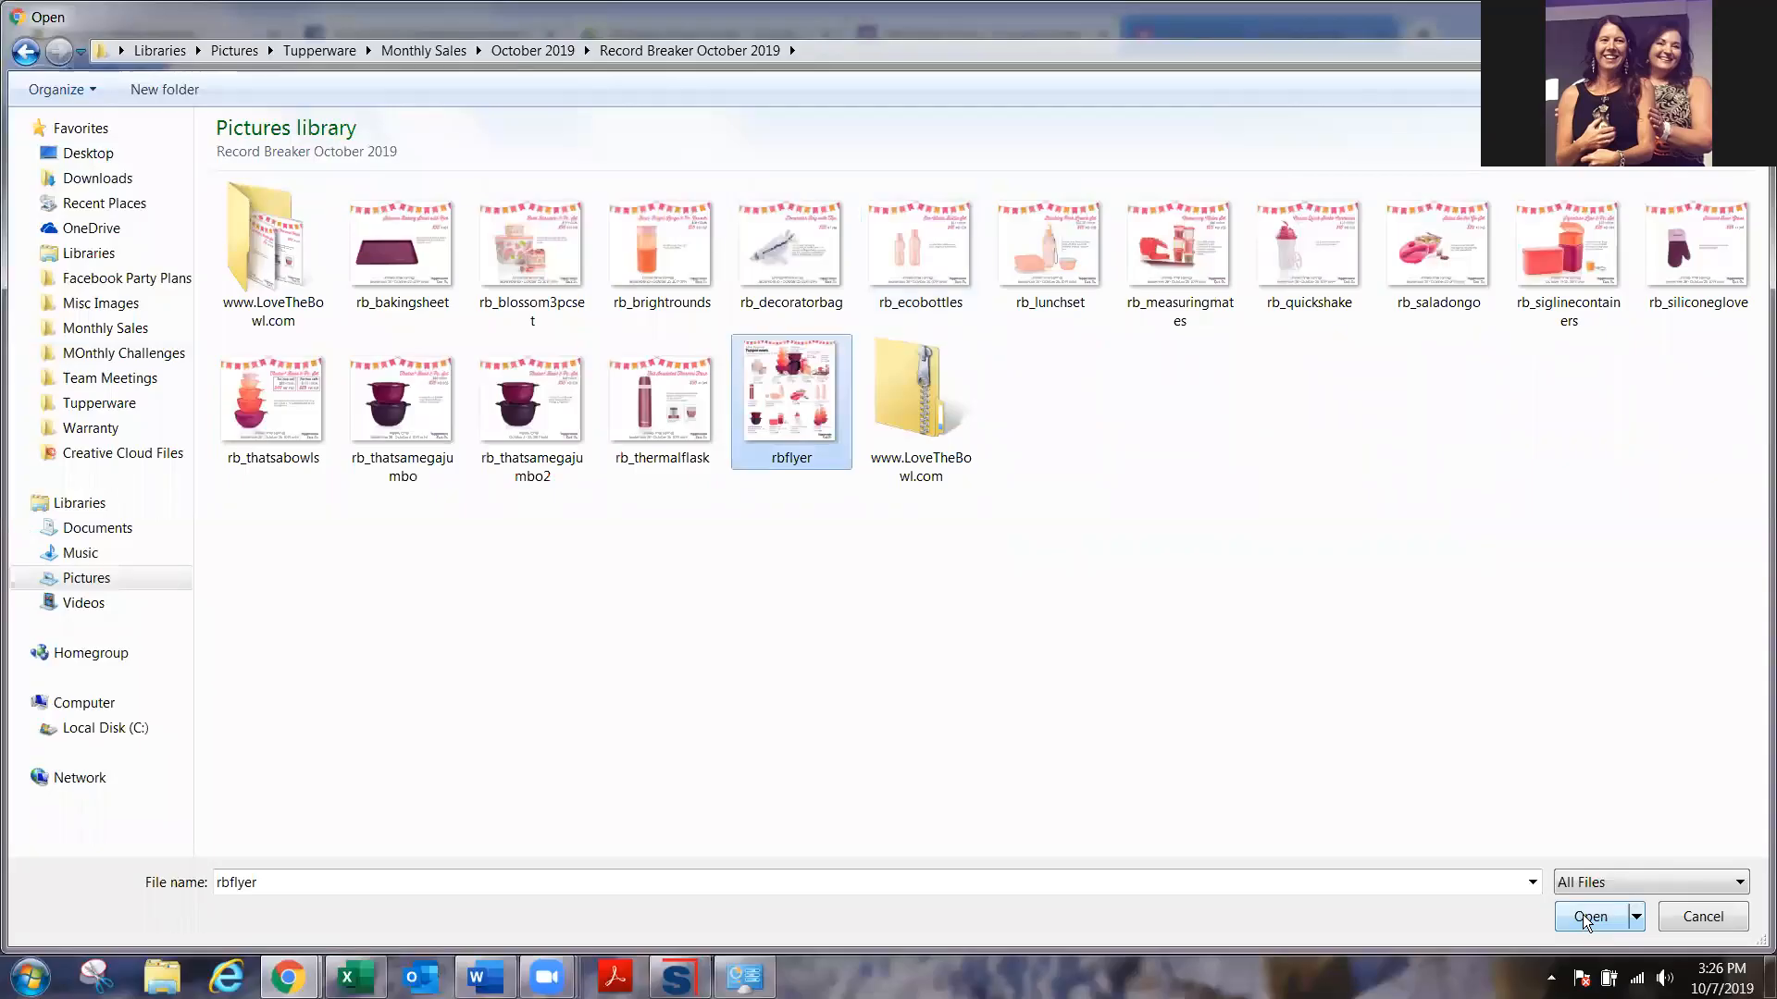
pyautogui.click(1584, 916)
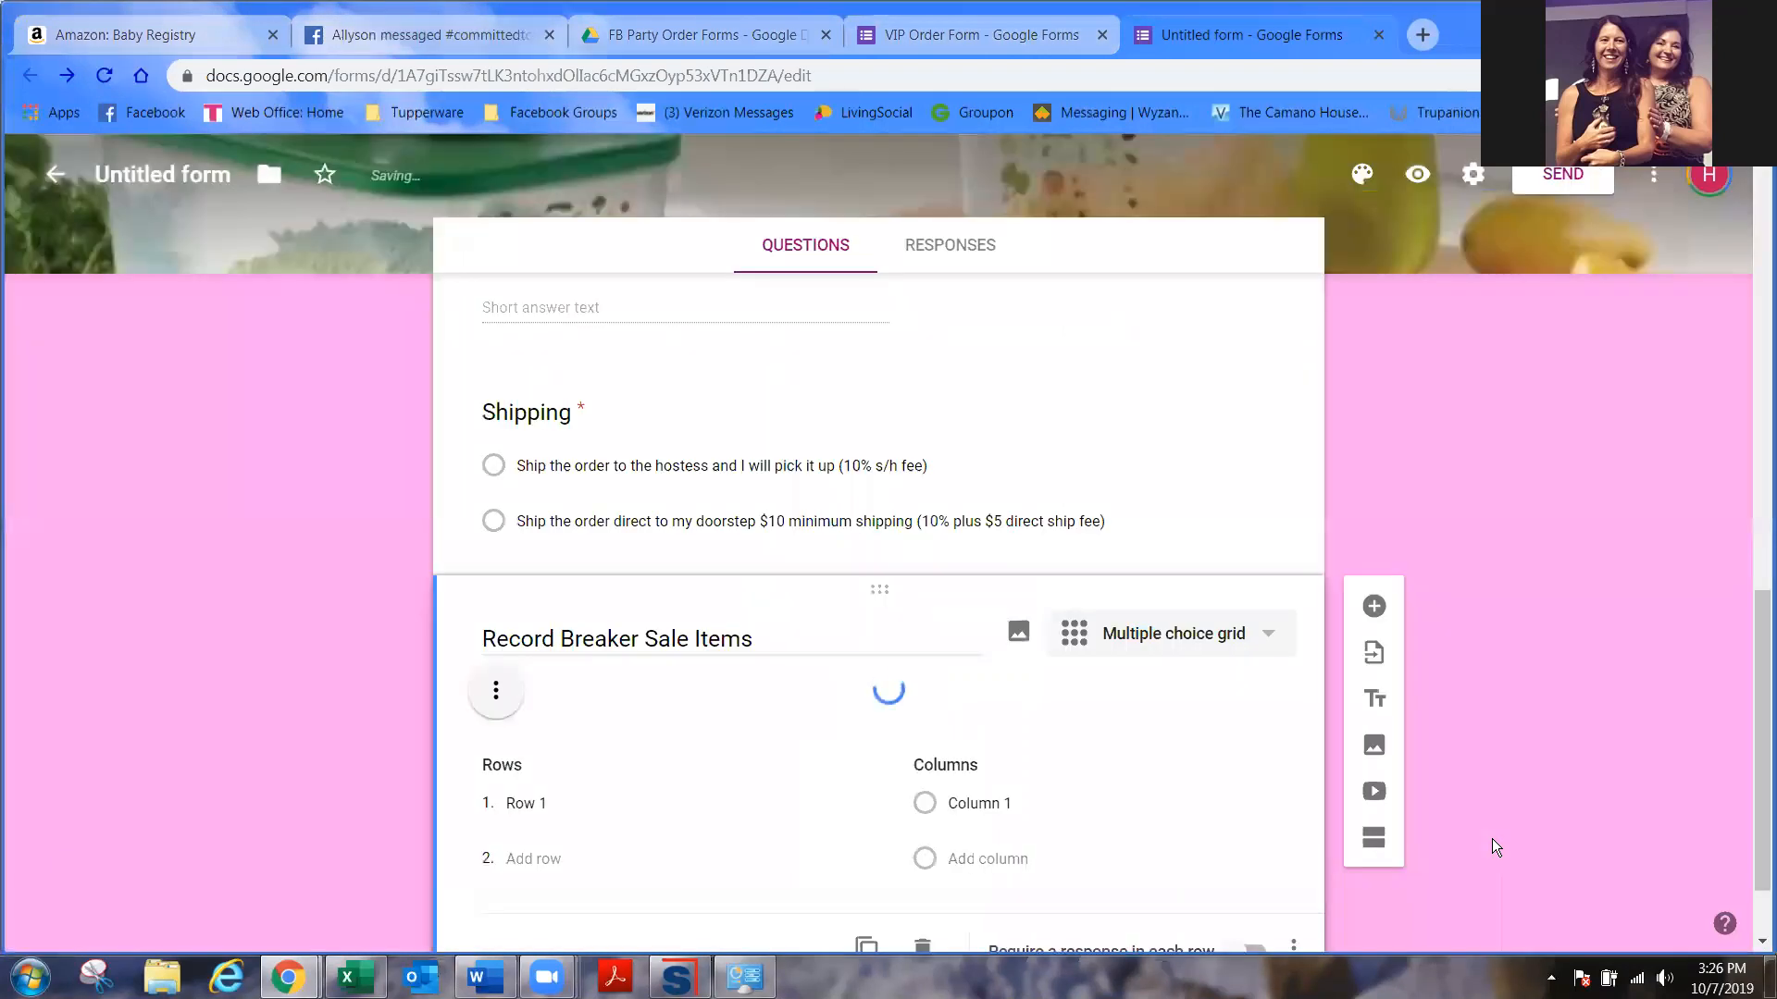
# - Name the first two grid rows '$39 Bold Blossoms Set' and '$49 5-Pc Thatsa Bowl Tower'
pyautogui.scroll(-6, 912, 697)
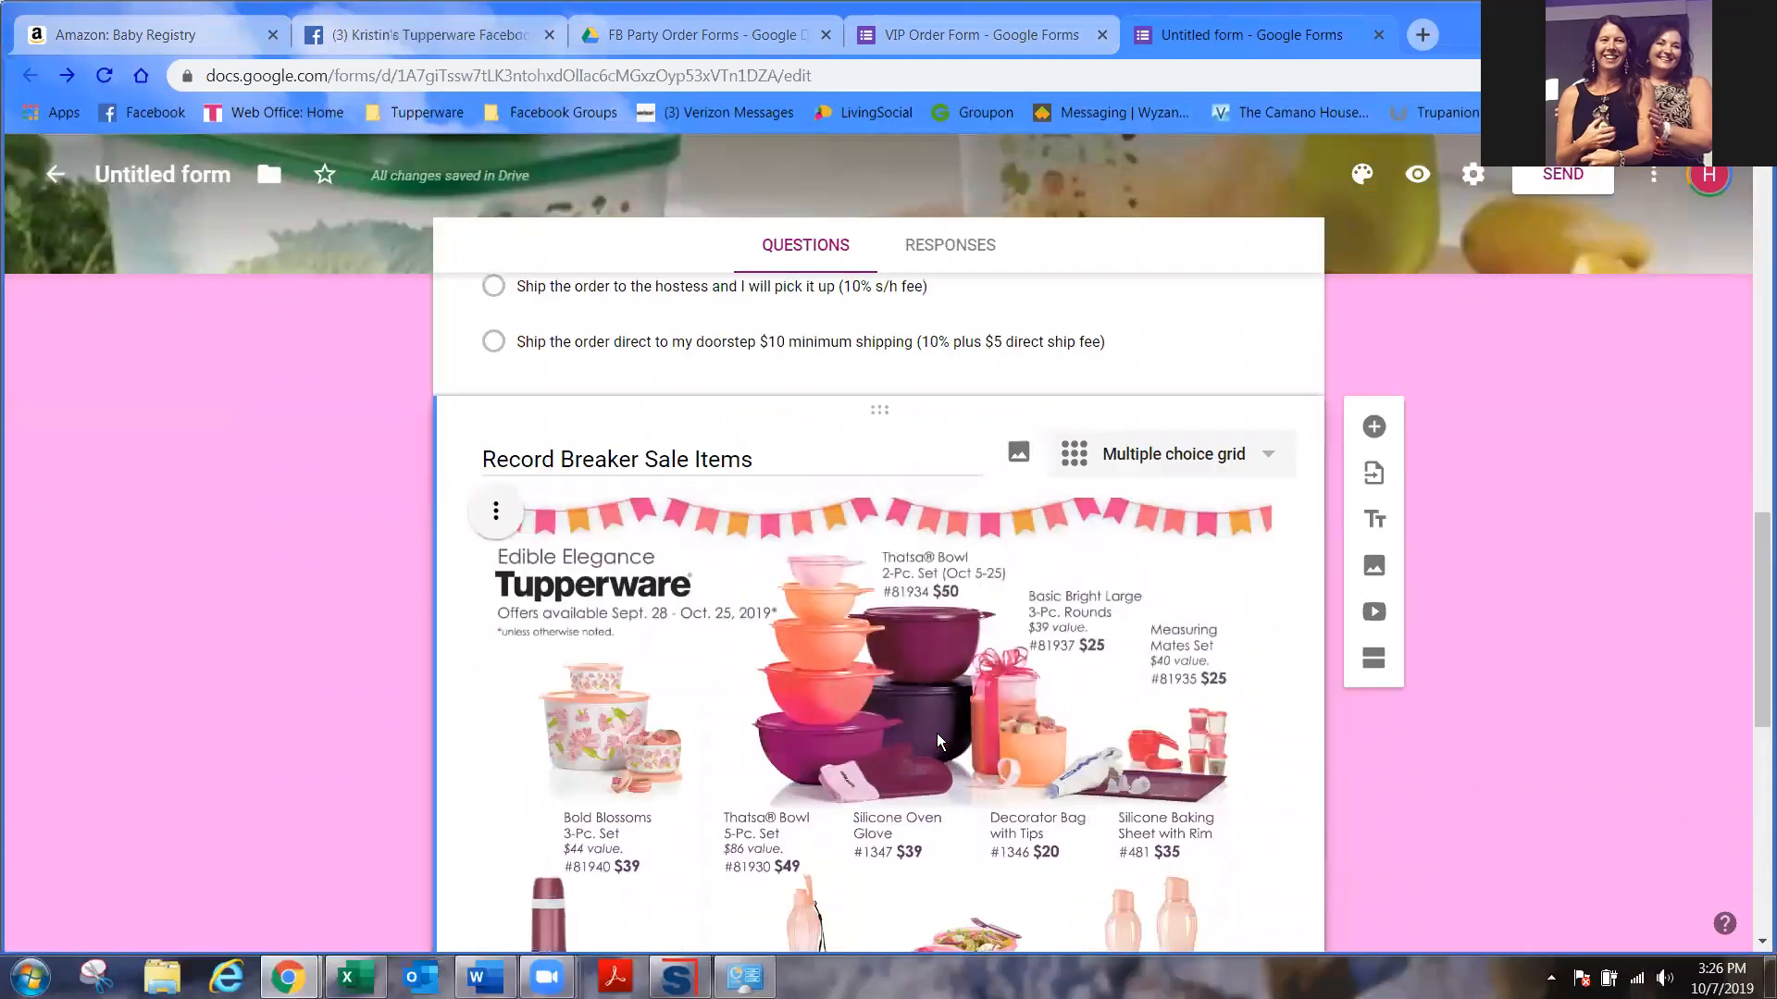
pyautogui.scroll(-4, 1075, 762)
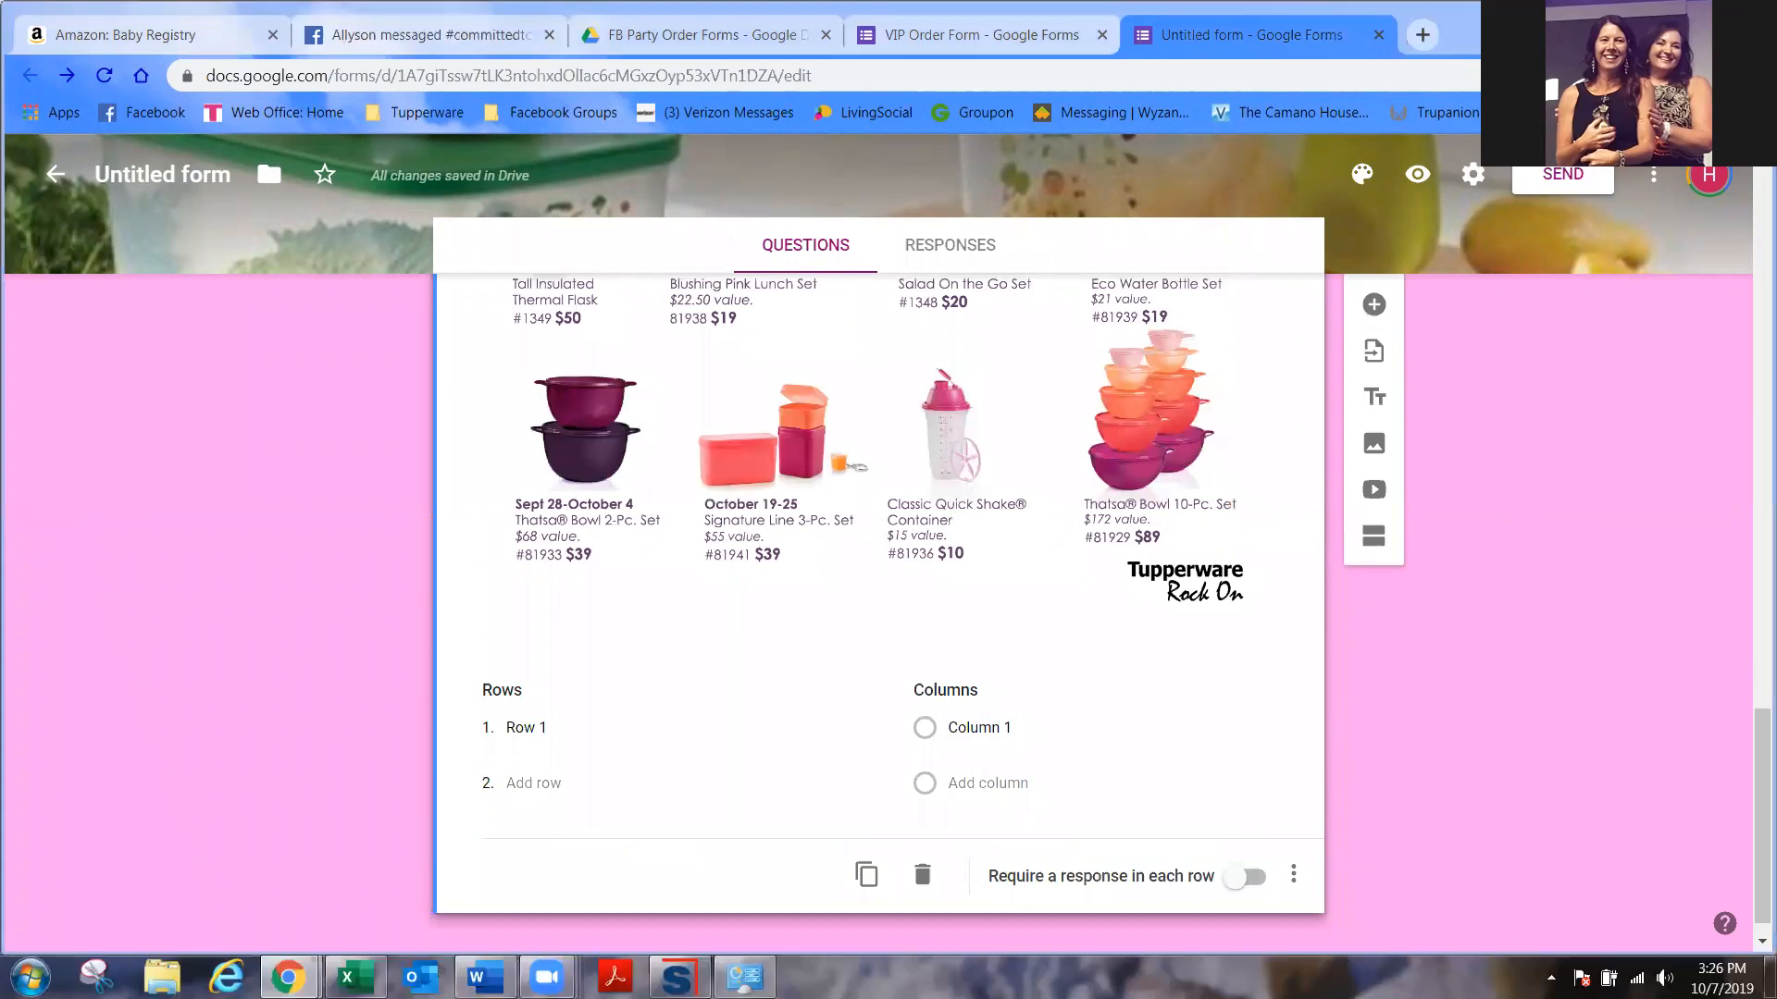
pyautogui.click(602, 718)
pyautogui.scroll(3, 765, 685)
pyautogui.scroll(5, 764, 683)
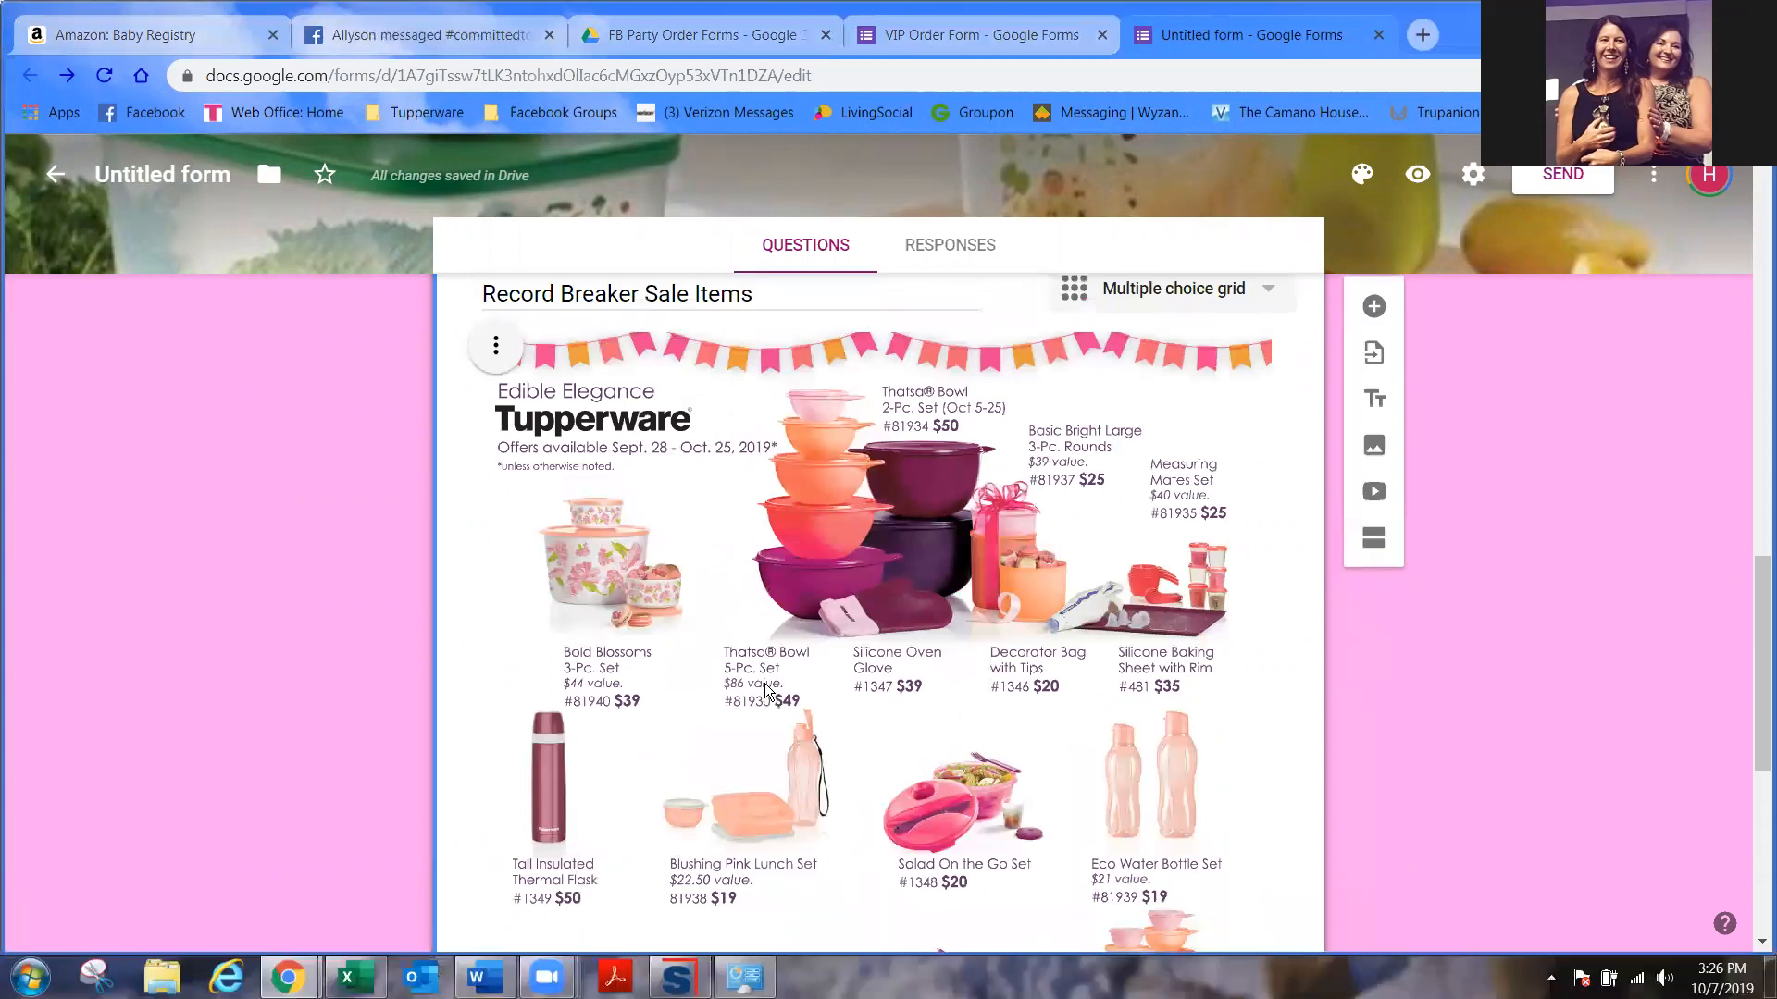
pyautogui.scroll(-2, 764, 683)
pyautogui.scroll(-3, 765, 683)
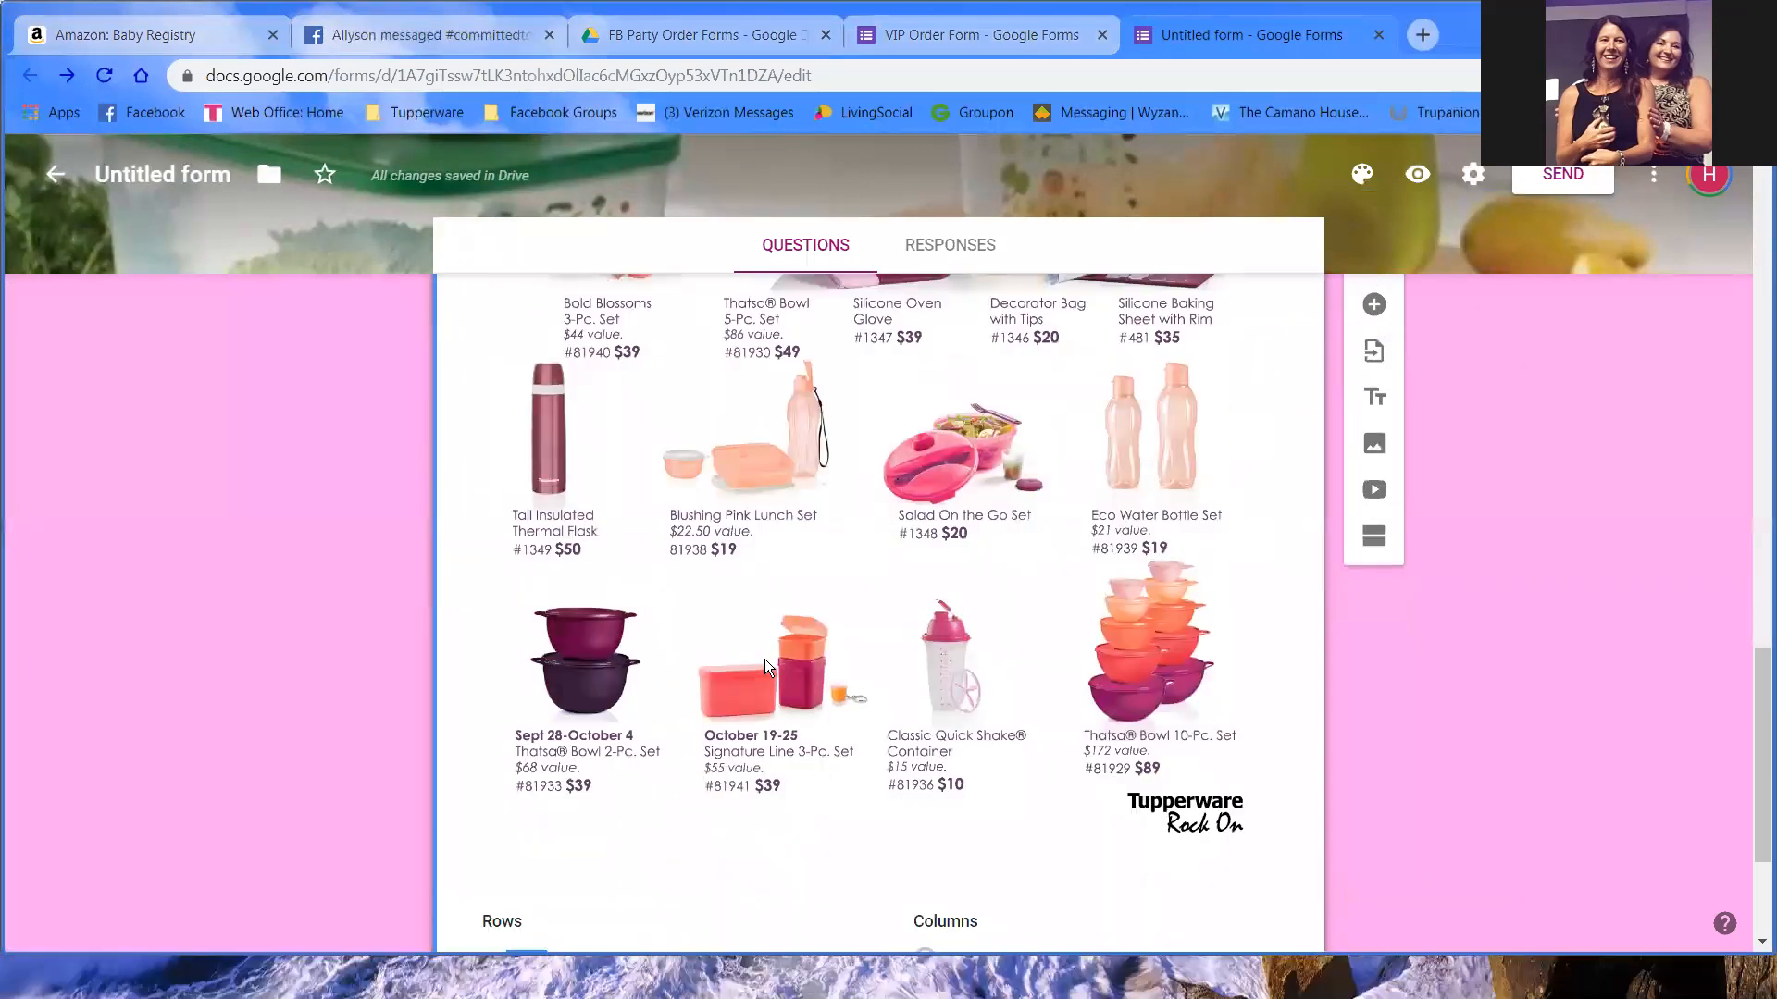
pyautogui.write('$39 Bol')
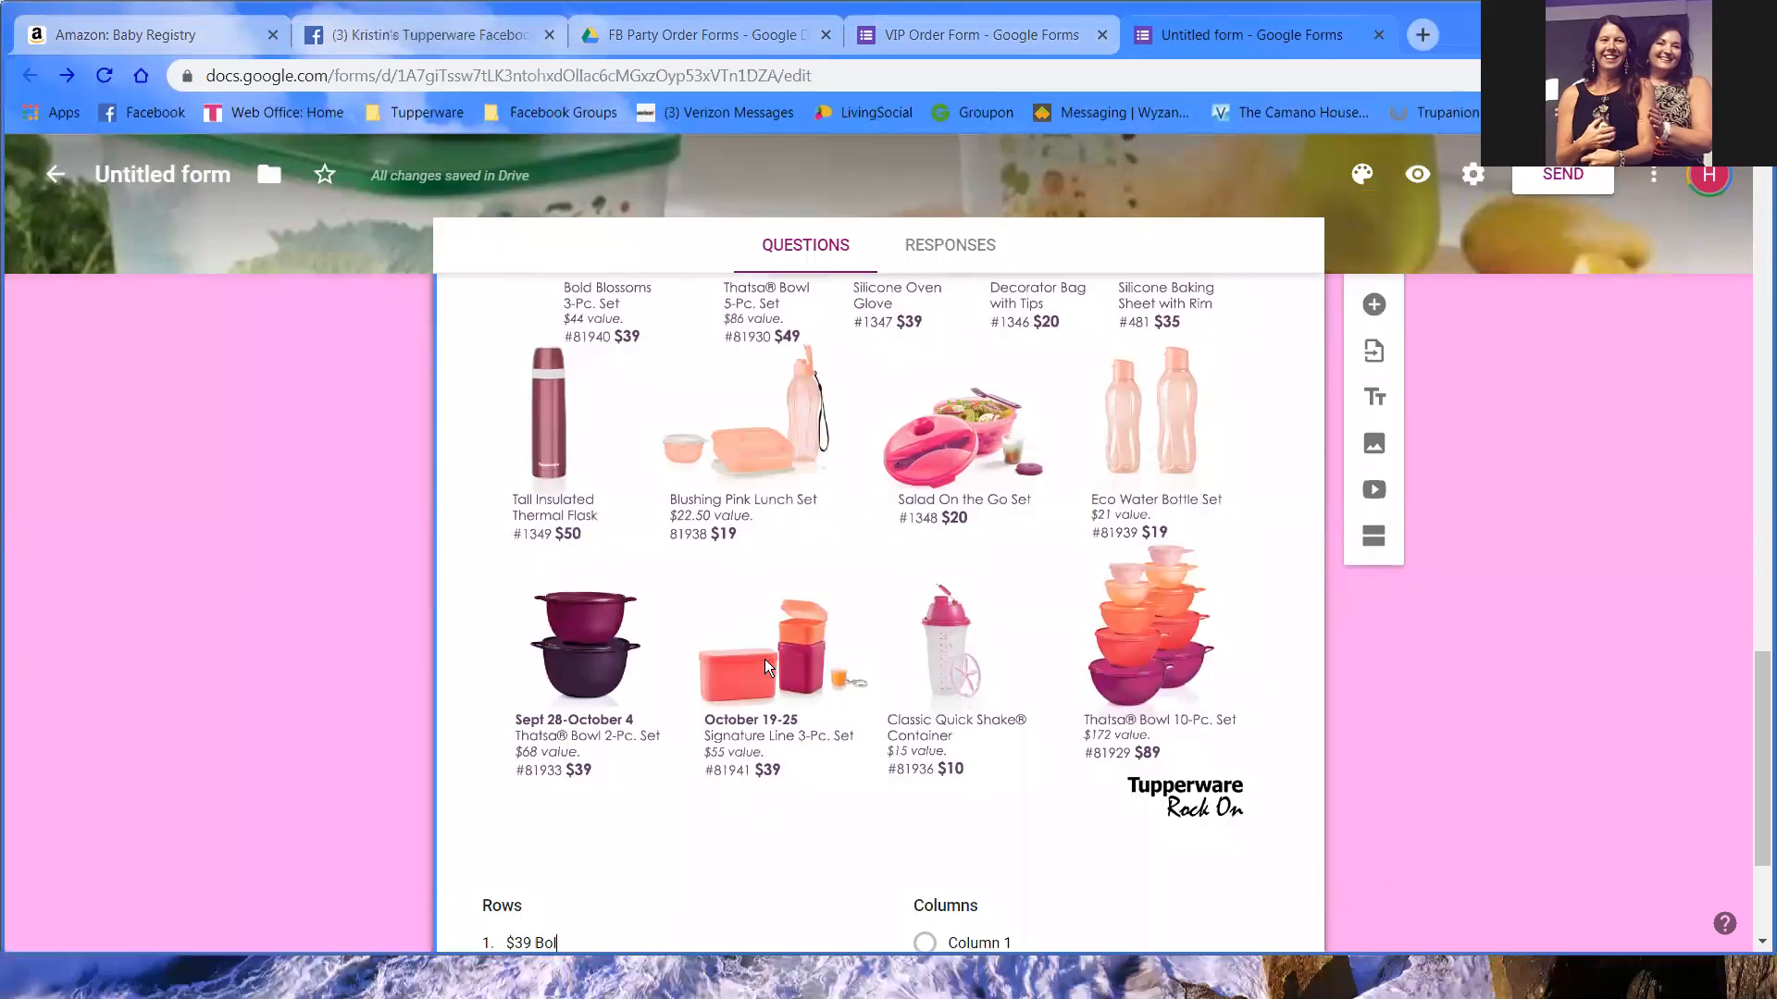
pyautogui.write('d Blossoms')
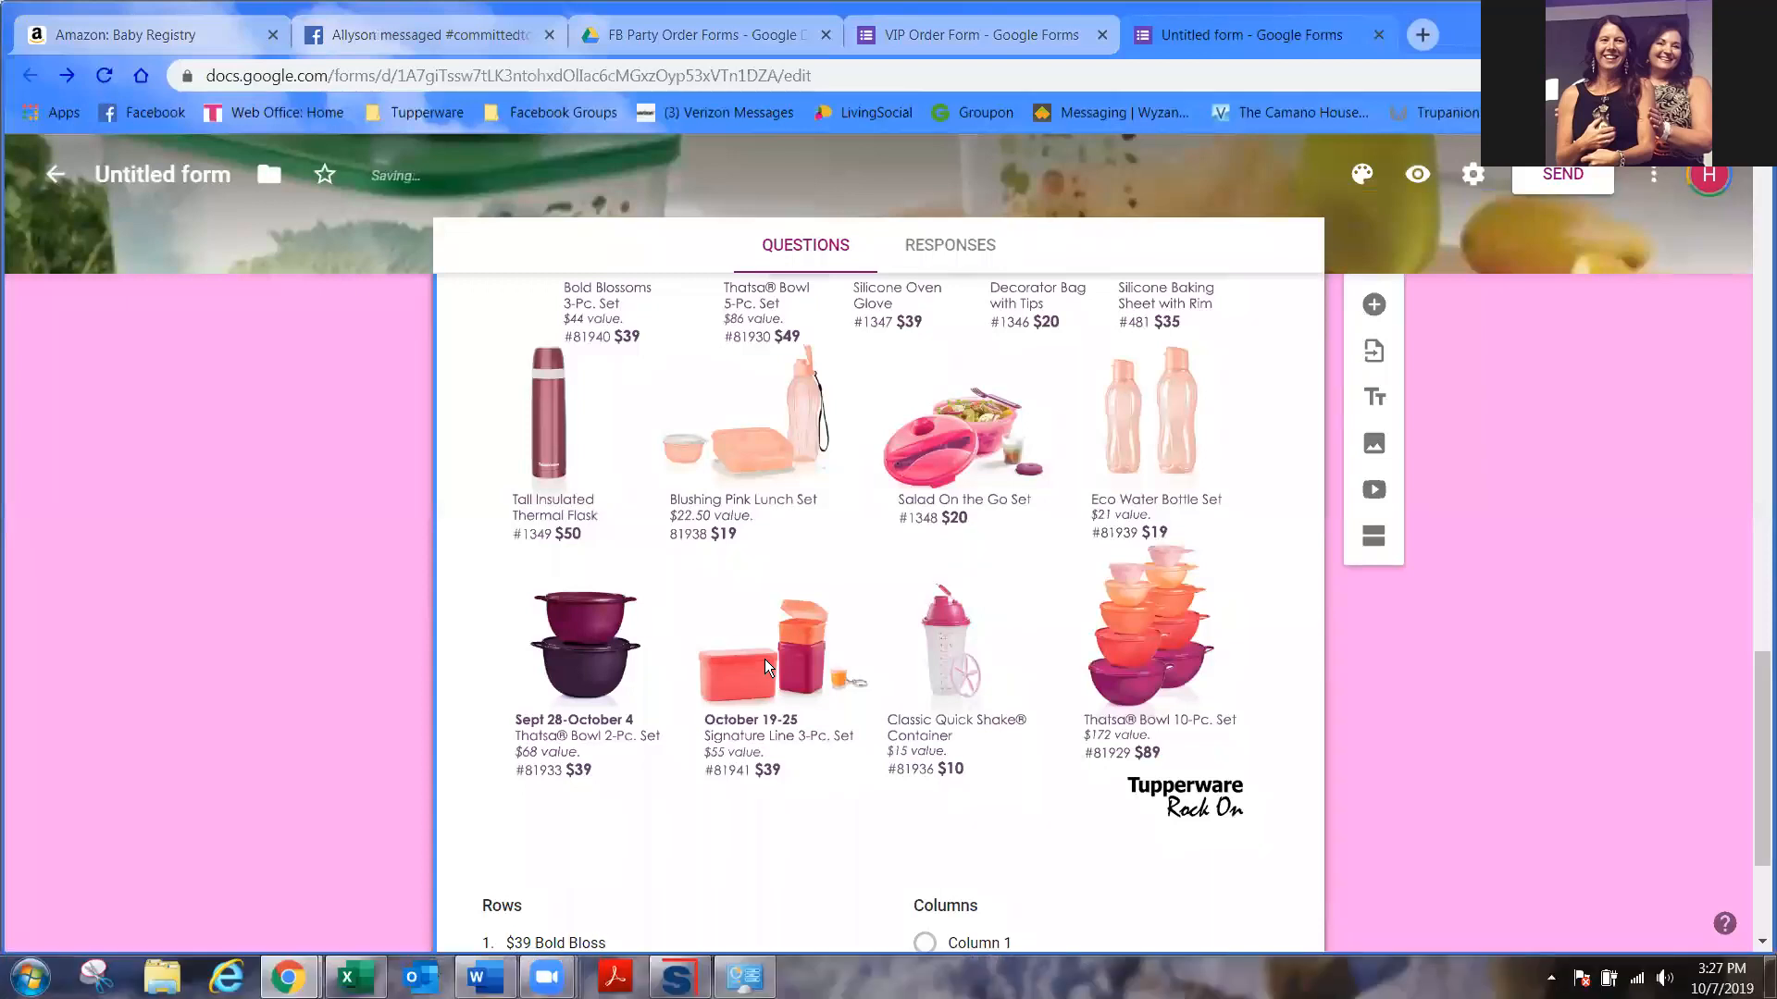
pyautogui.write(' Set')
pyautogui.scroll(-3, 551, 683)
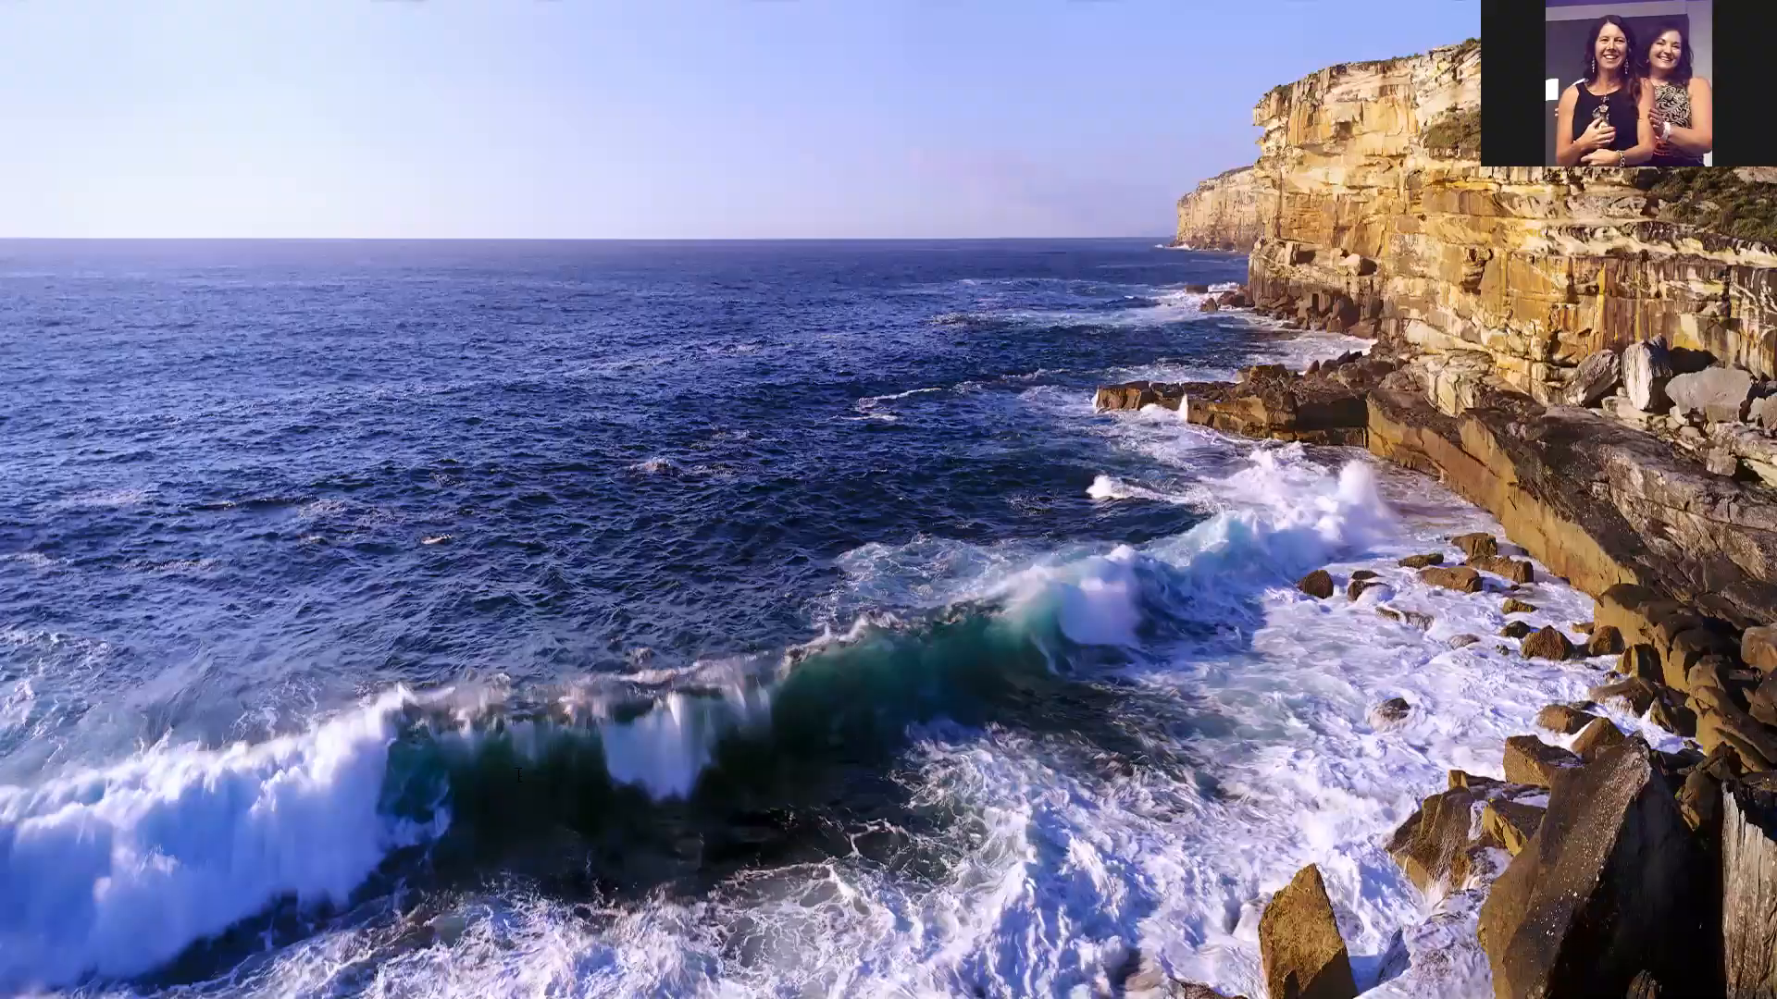
pyautogui.click(597, 763)
pyautogui.scroll(5, 699, 724)
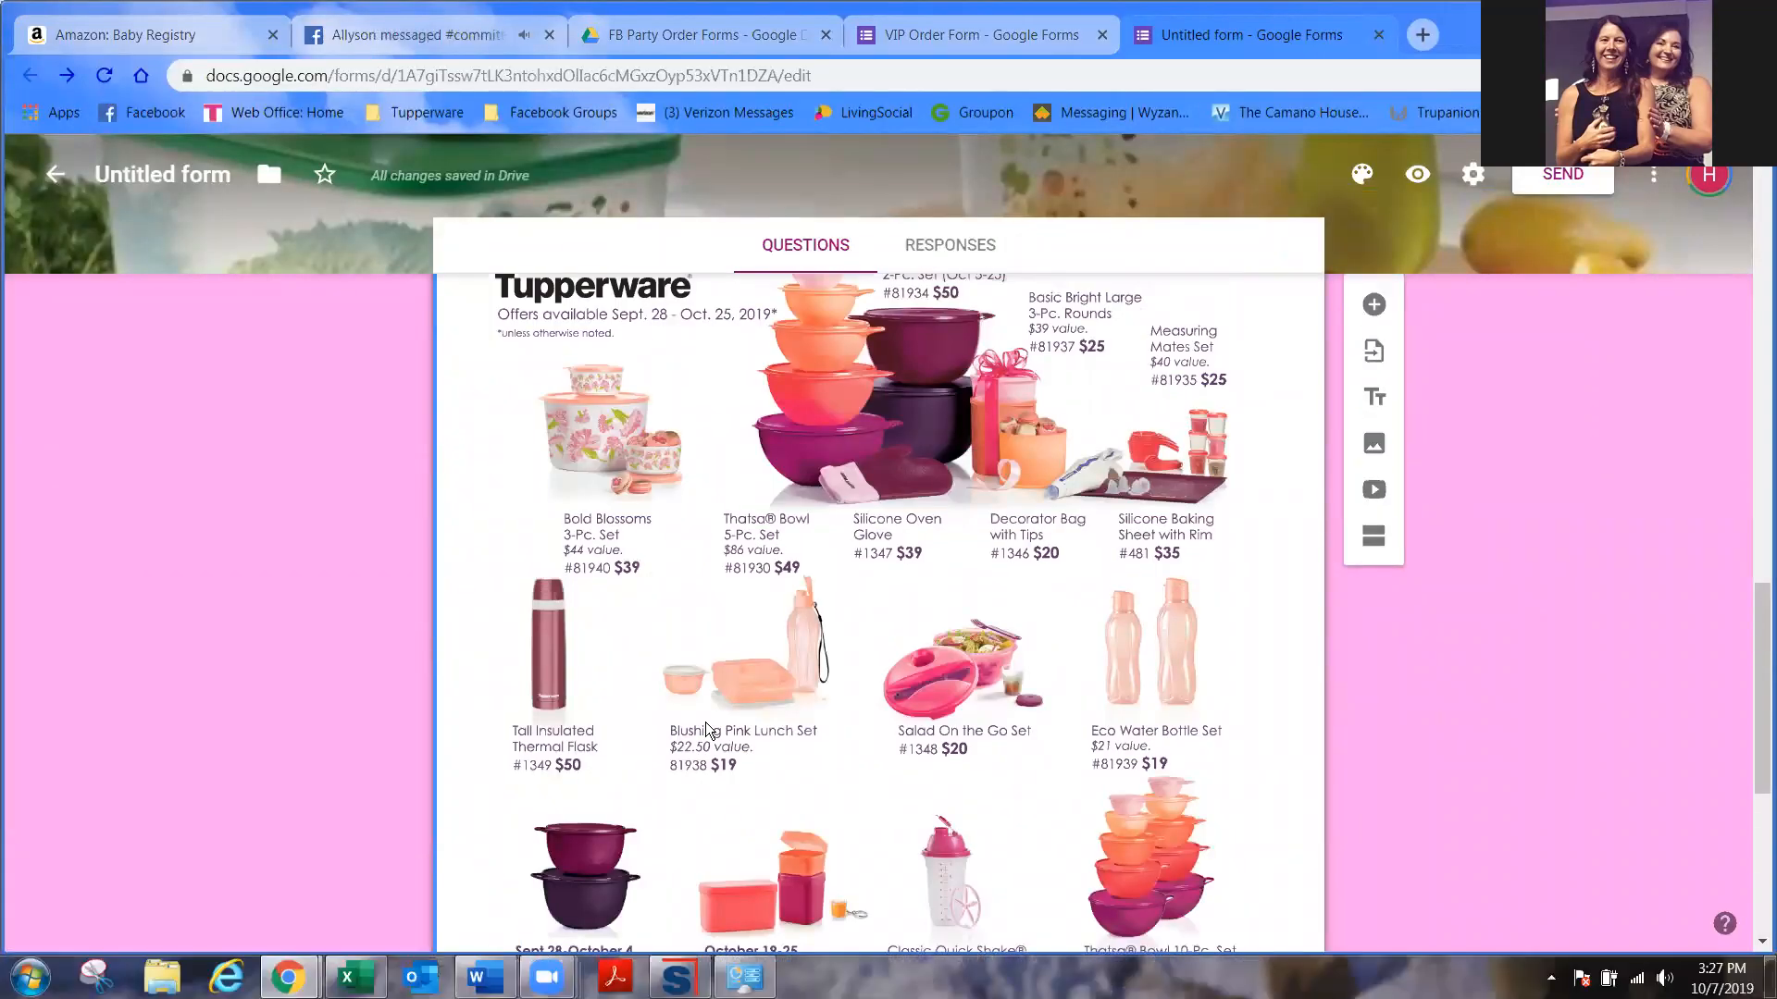
pyautogui.scroll(-5, 707, 728)
pyautogui.write('$49 5-')
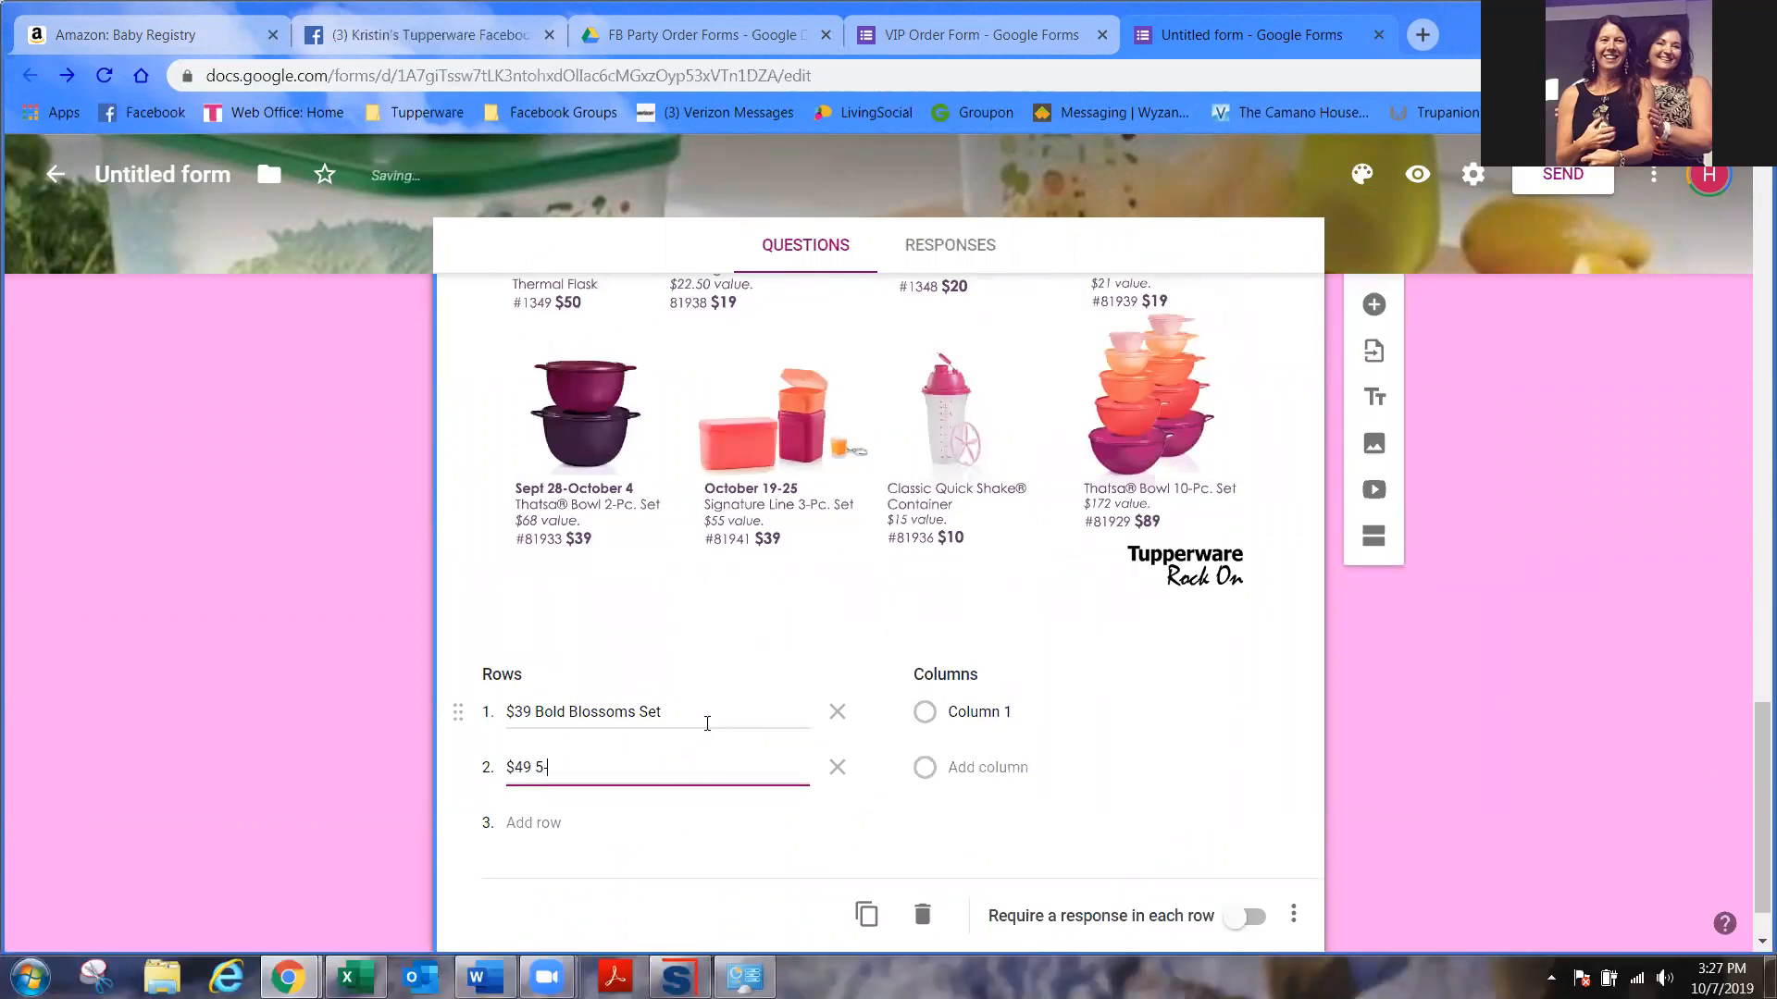
pyautogui.write('Pc Thatsa')
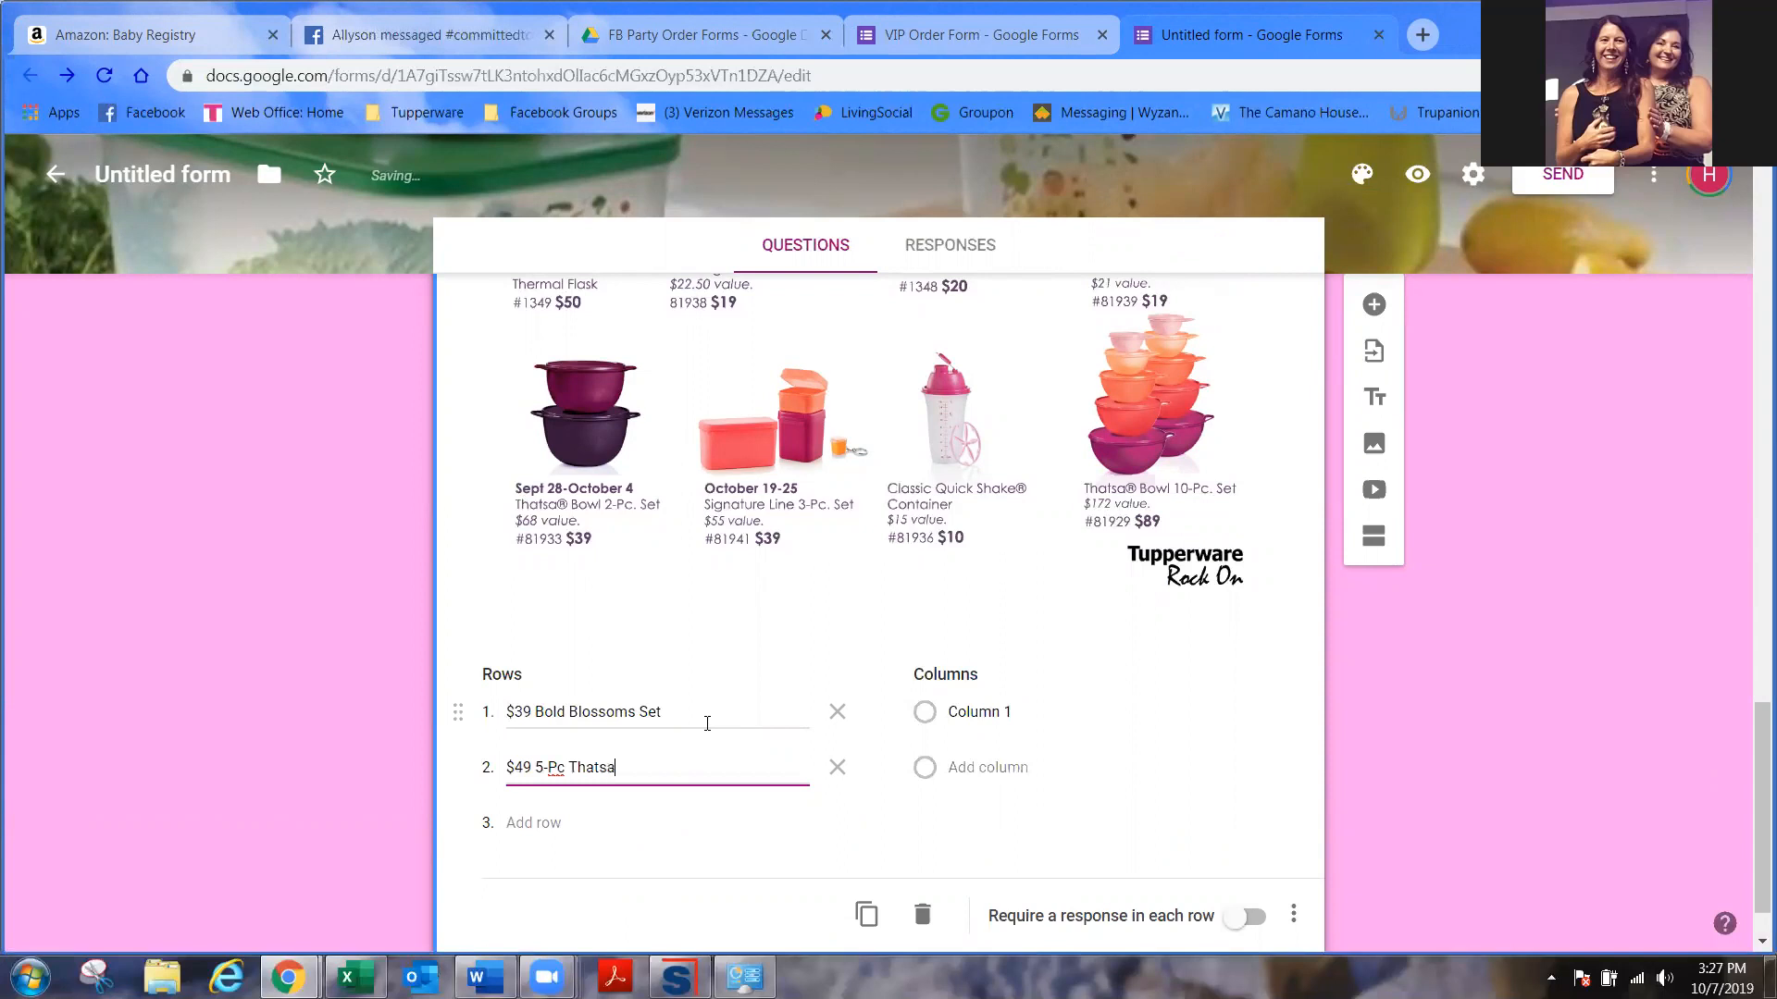
pyautogui.write(' Bowl Tower')
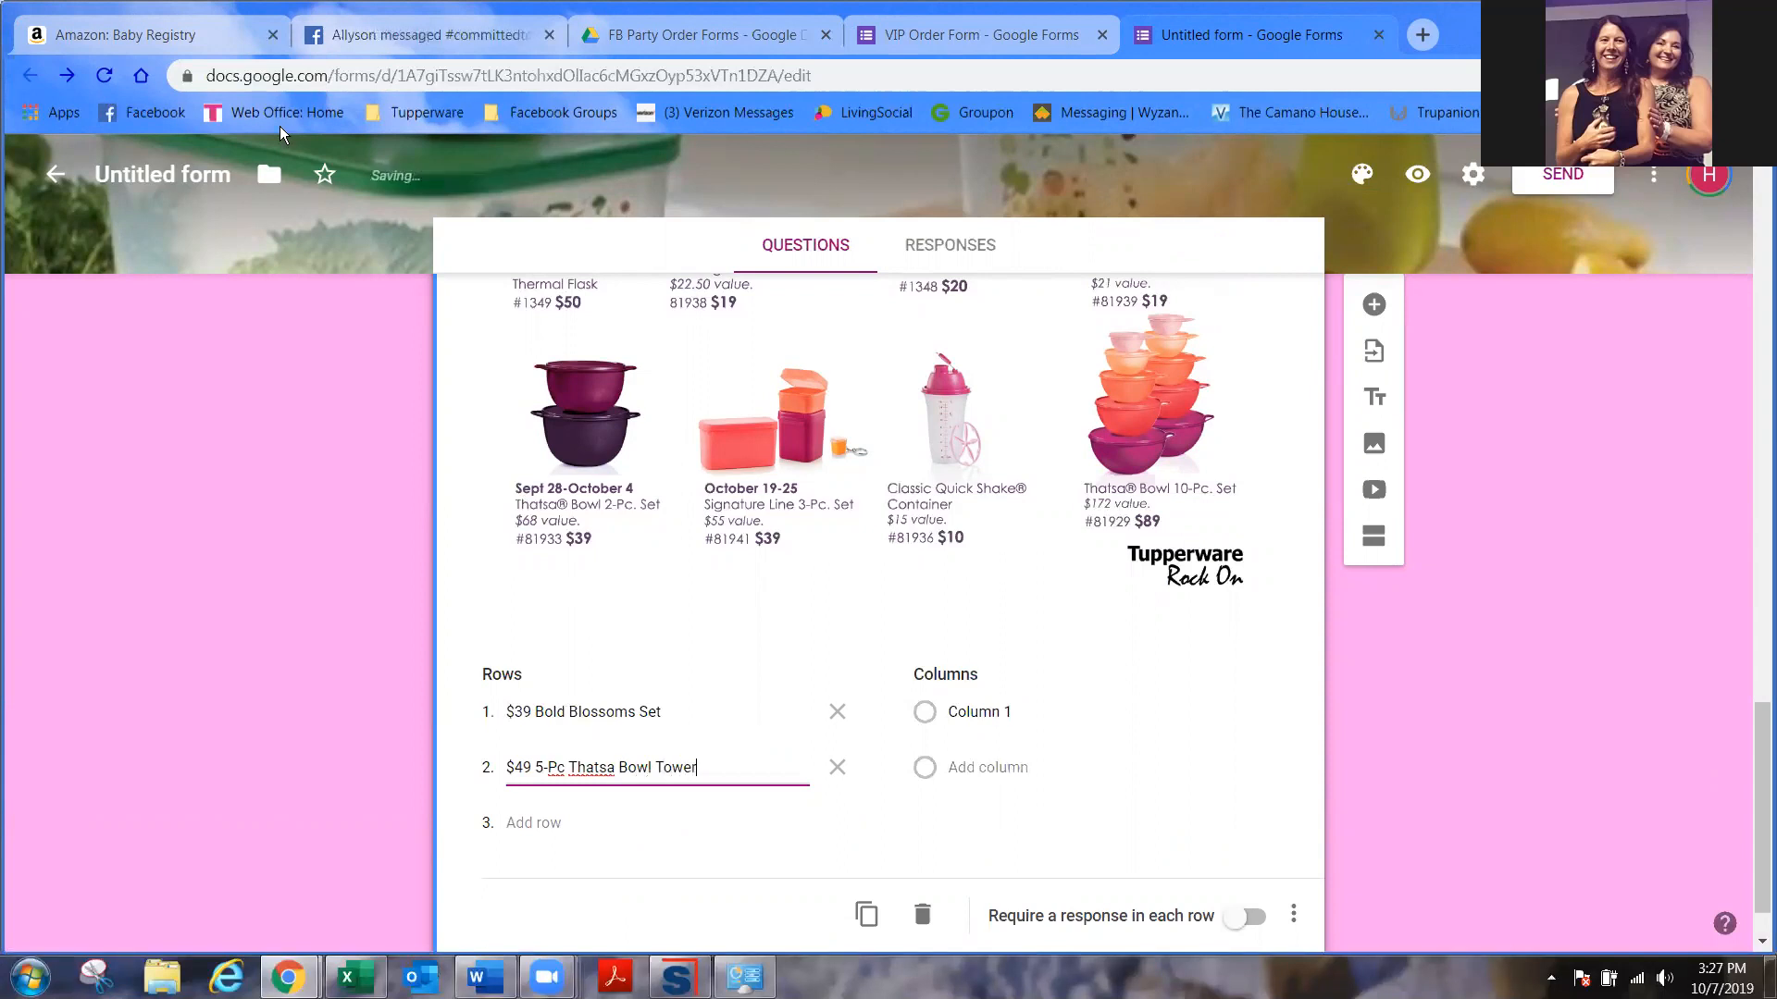
# - Add a third row for the 2-Pc Thatsa set and a fourth, '$39 Signature Line 3-P'
pyautogui.click(548, 35)
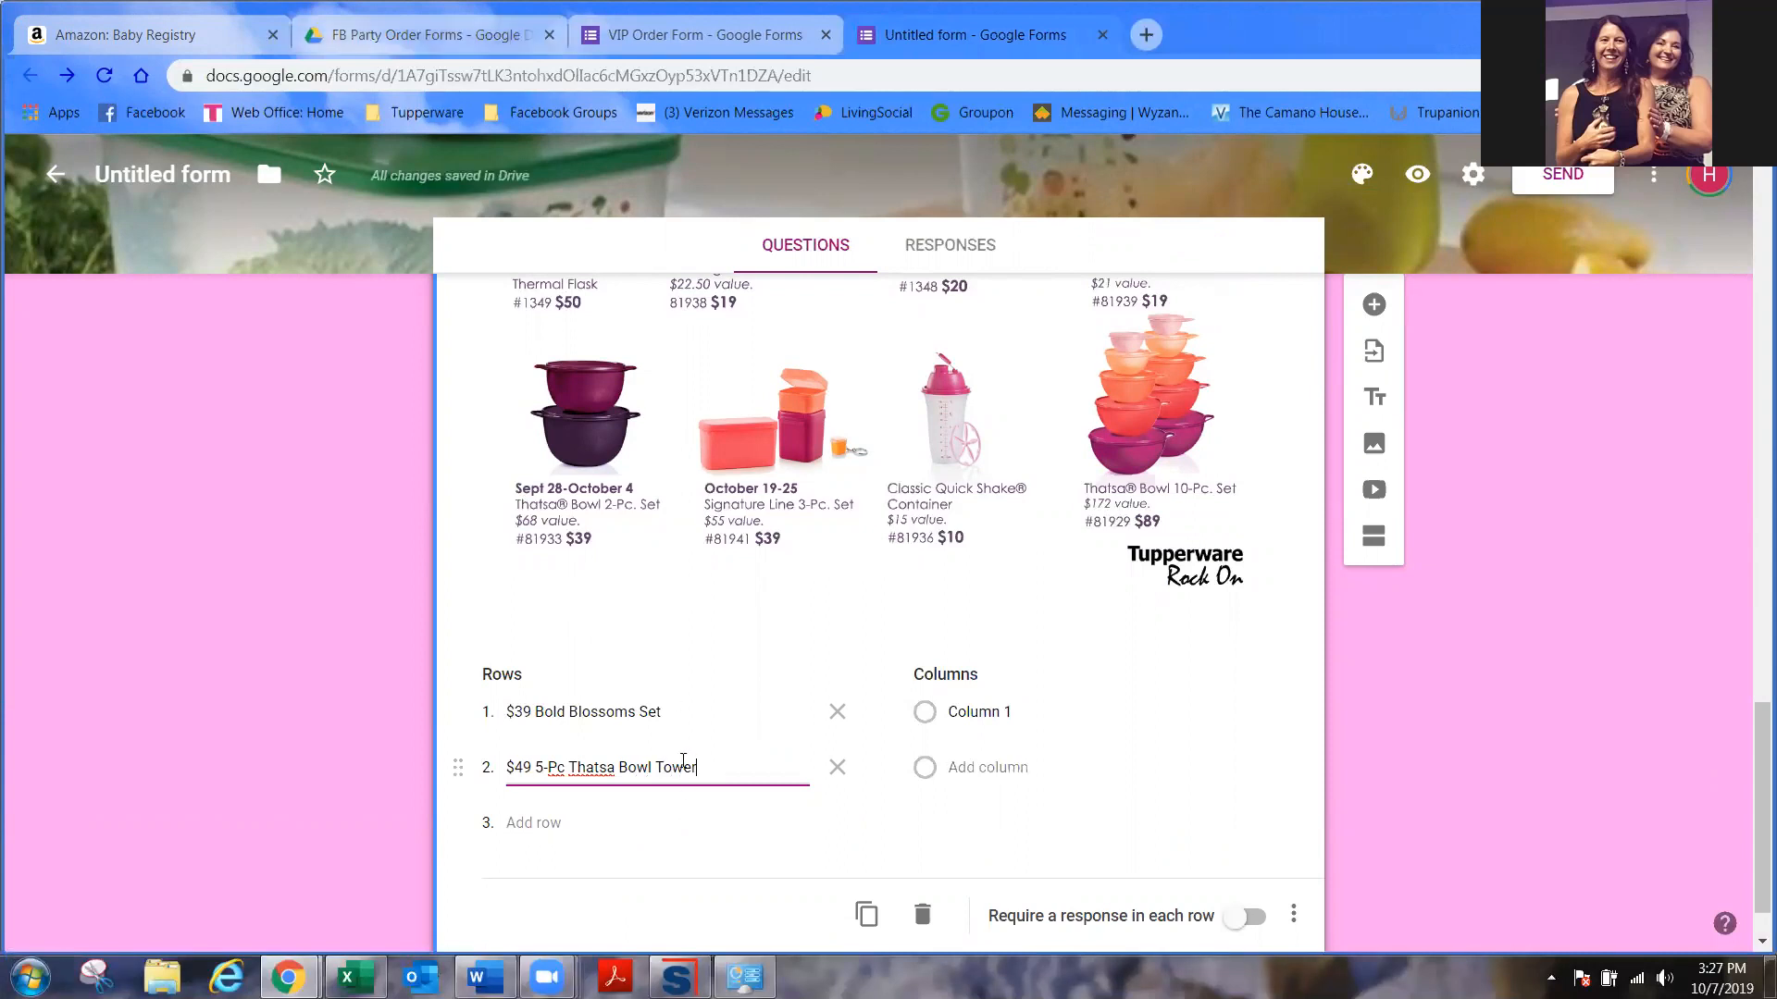
pyautogui.click(550, 824)
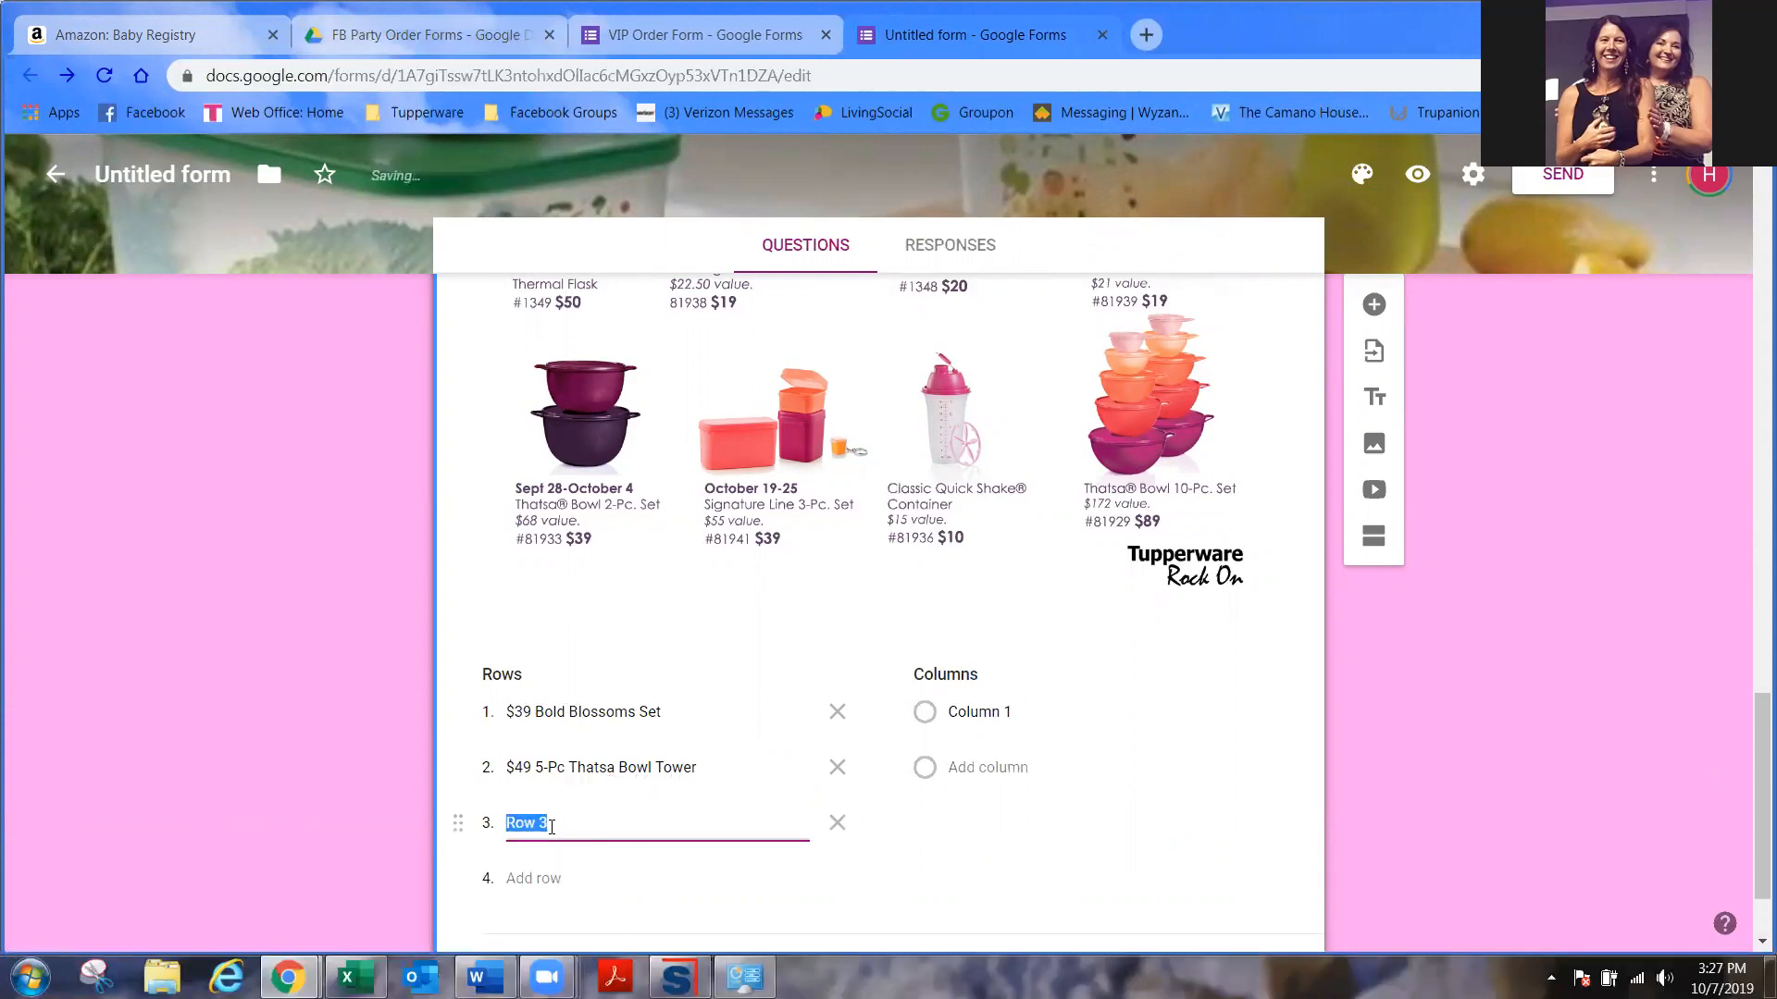
pyautogui.write('$39')
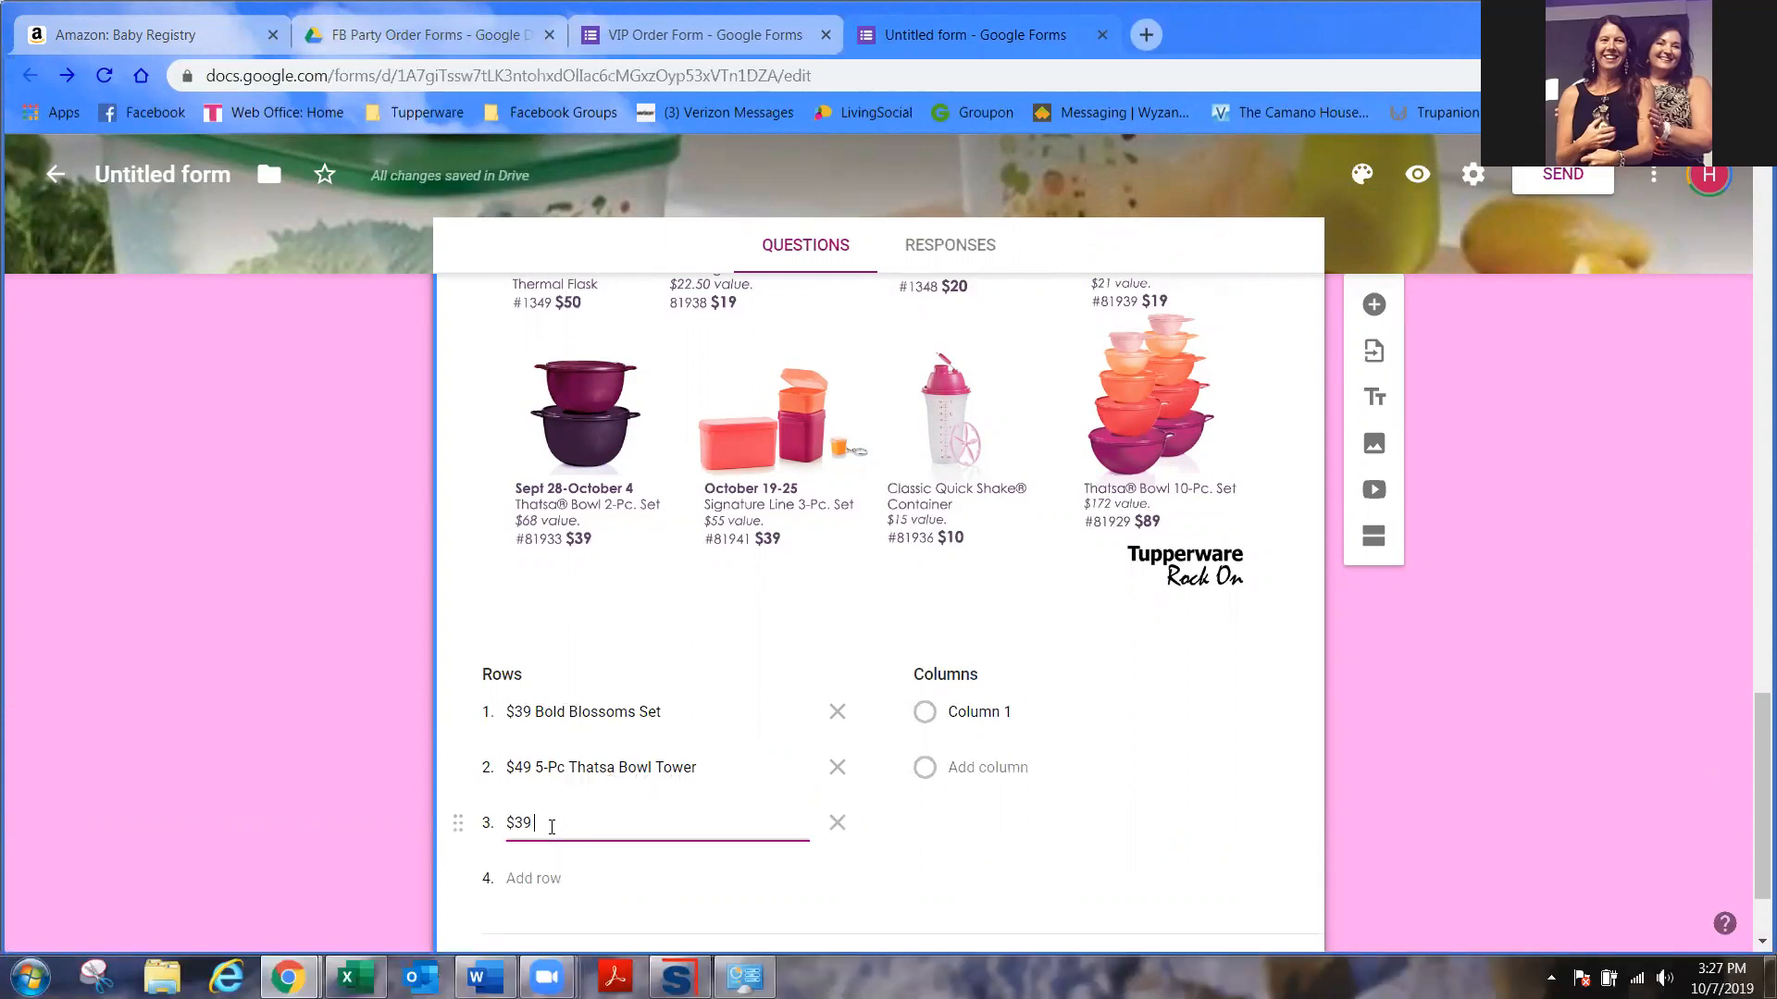
pyautogui.write(' 2-P')
pyautogui.press('BackSpace')
pyautogui.press('BackSpace')
pyautogui.write('50 2-Pc Thatsa')
pyautogui.click(557, 879)
pyautogui.write('$39 S')
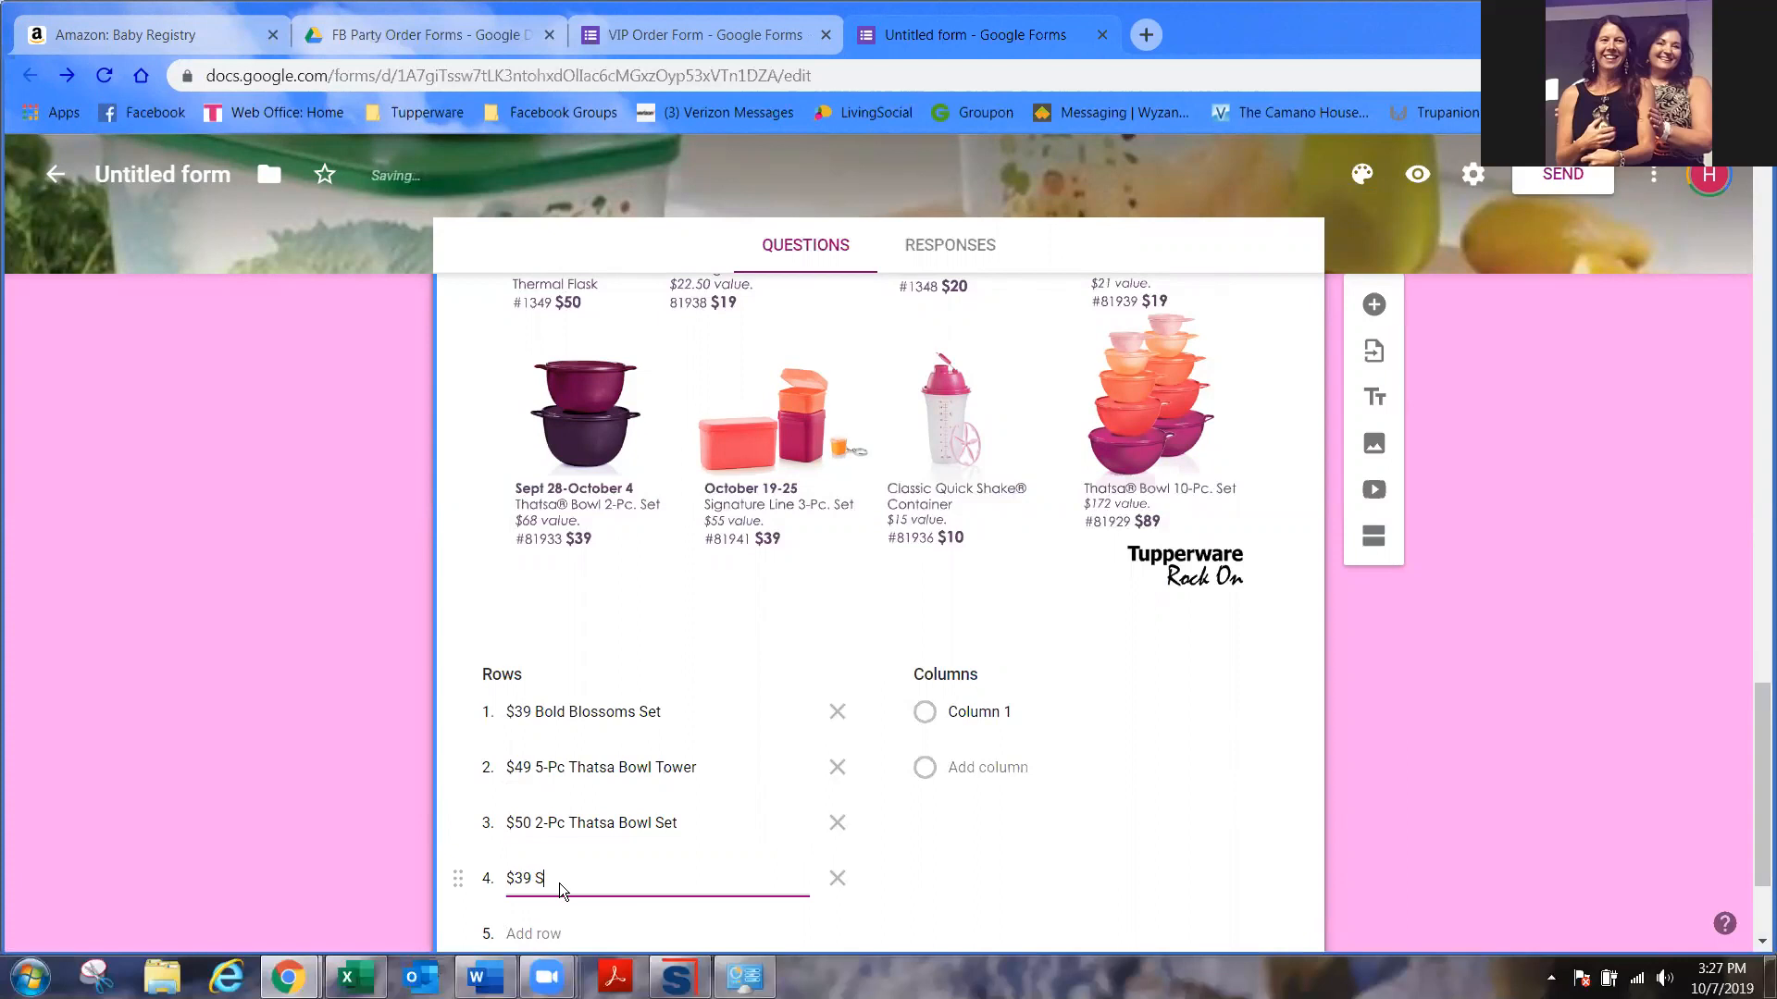
pyautogui.write('ignature Line 3-P')
# - Label the grid's quantity columns 0, 1, 2 and 3
pyautogui.click(1018, 716)
pyautogui.write('0')
pyautogui.click(1018, 767)
pyautogui.write('1')
pyautogui.click(1018, 637)
pyautogui.write('2')
pyautogui.click(1021, 692)
pyautogui.write('3')
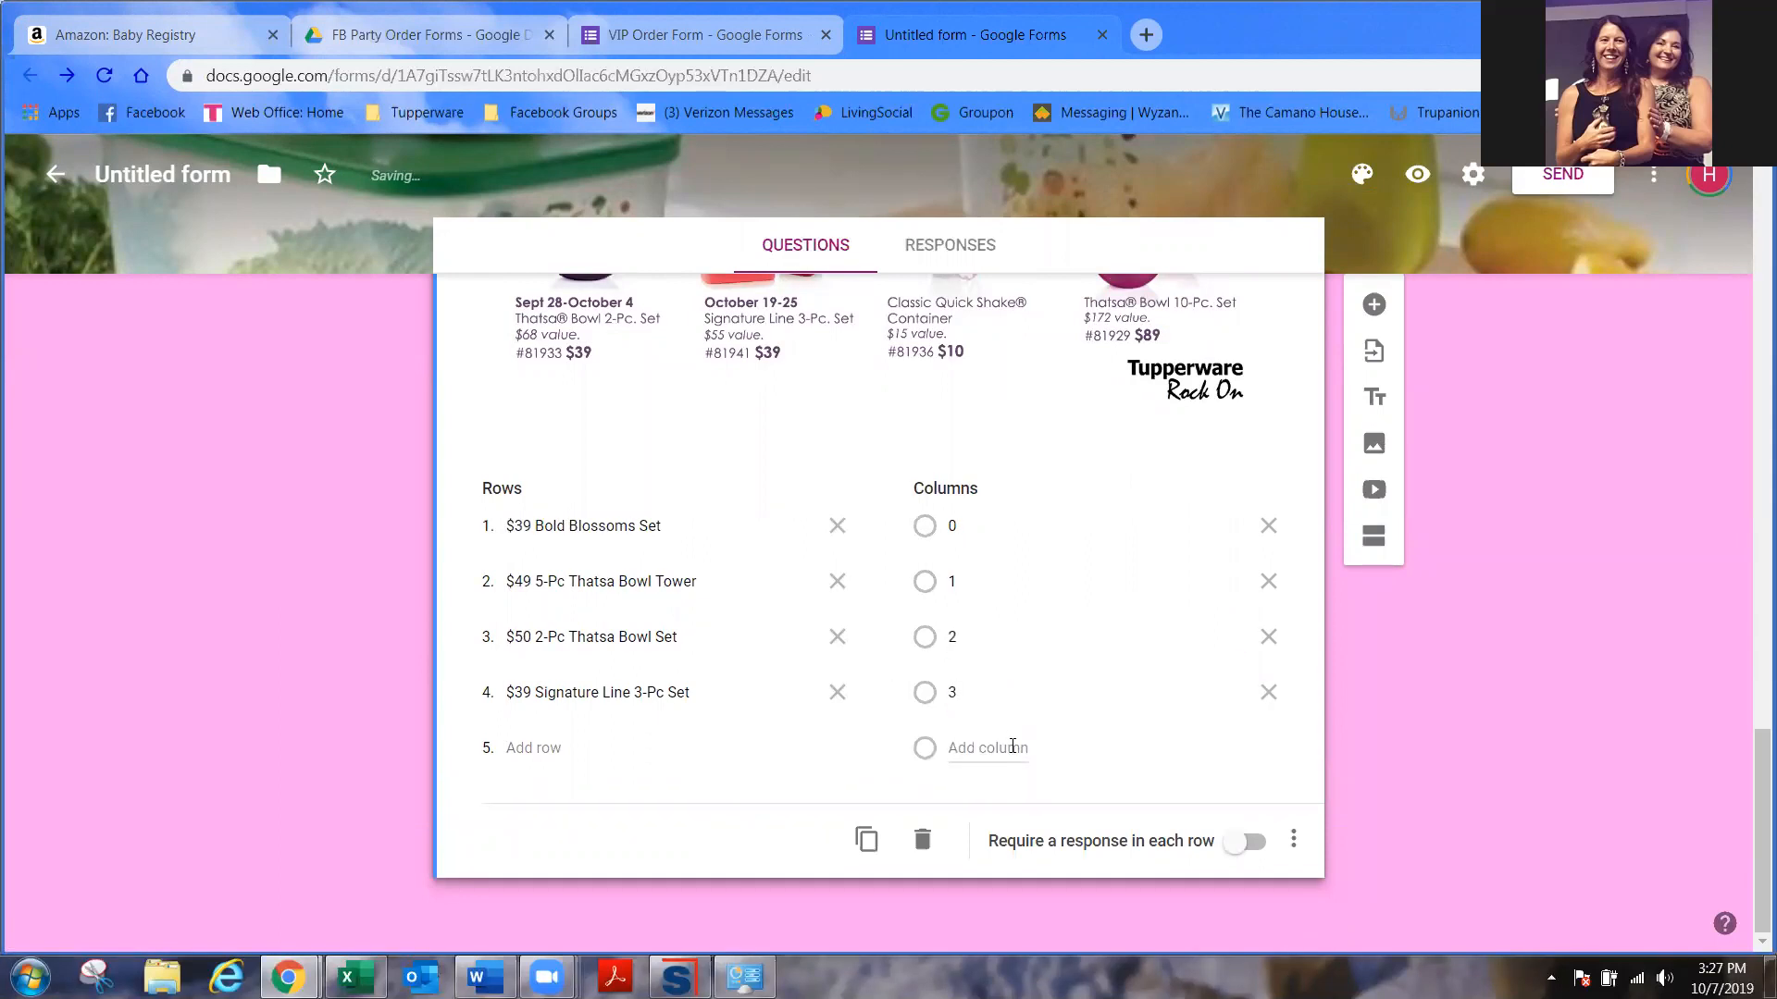
pyautogui.click(1012, 746)
# - Add quantity columns 4 and 5+ so the Record Breaker grid runs 0 through 5+
pyautogui.write('4')
pyautogui.scroll(1, 1012, 745)
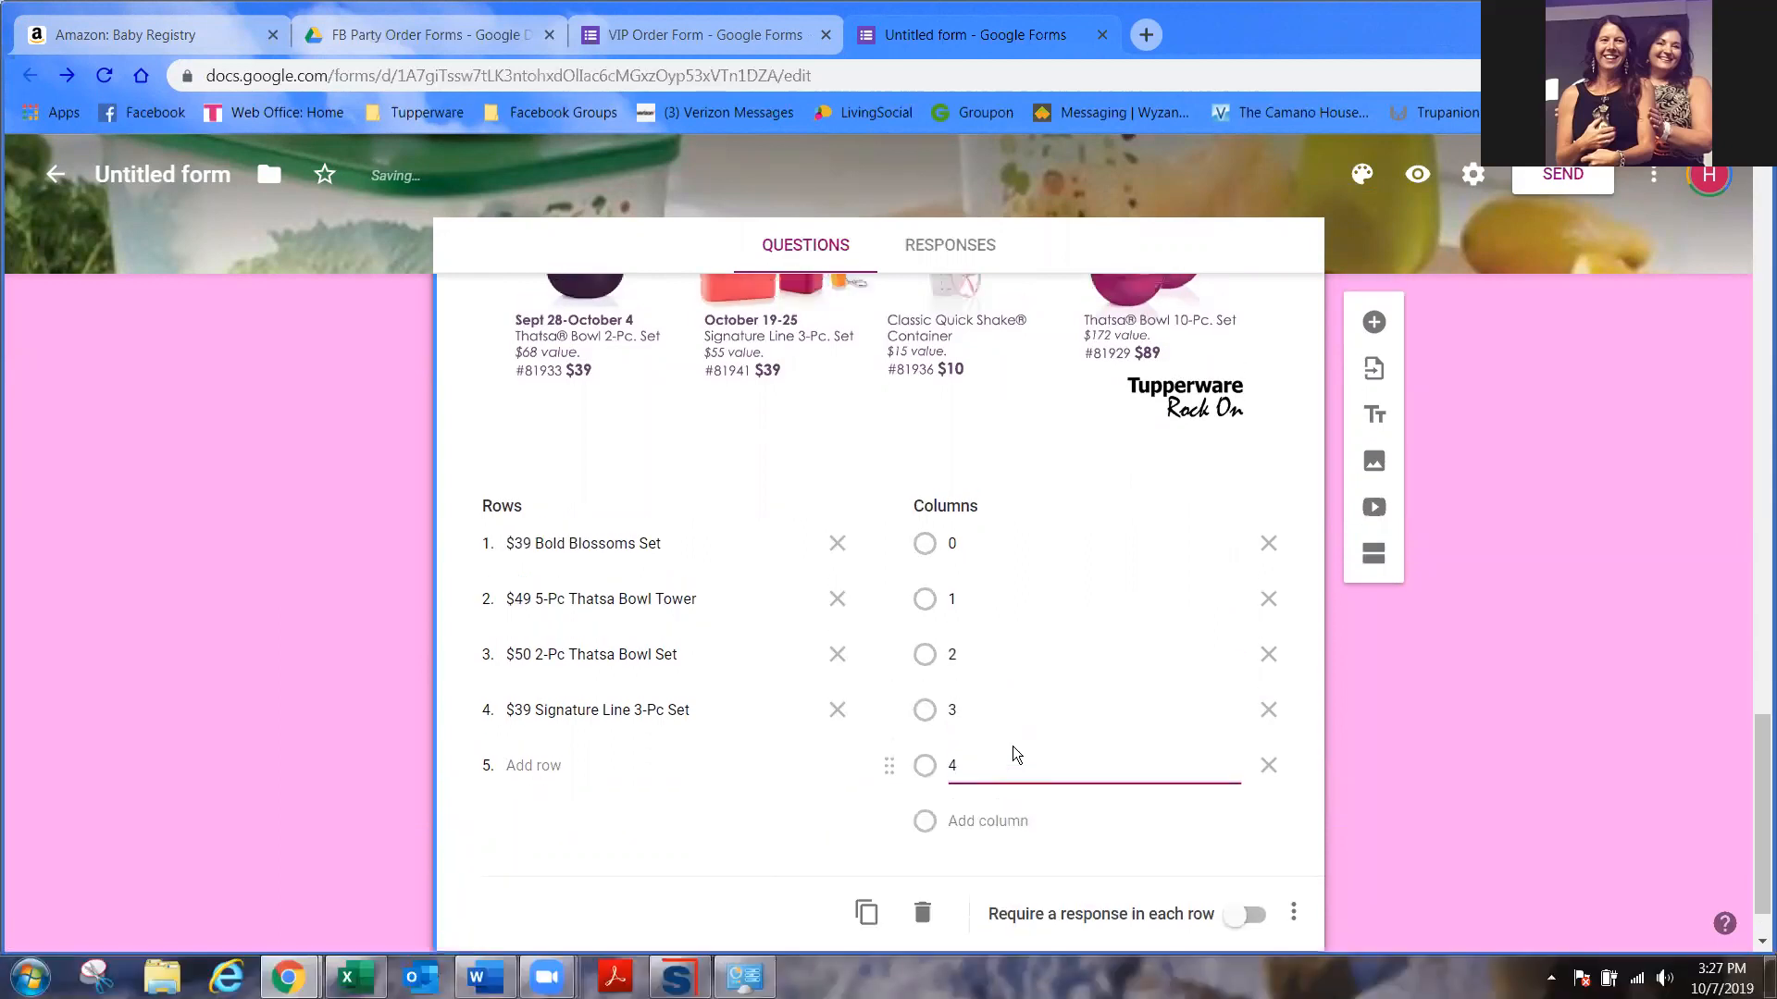
pyautogui.scroll(-2, 1001, 820)
pyautogui.click(1008, 746)
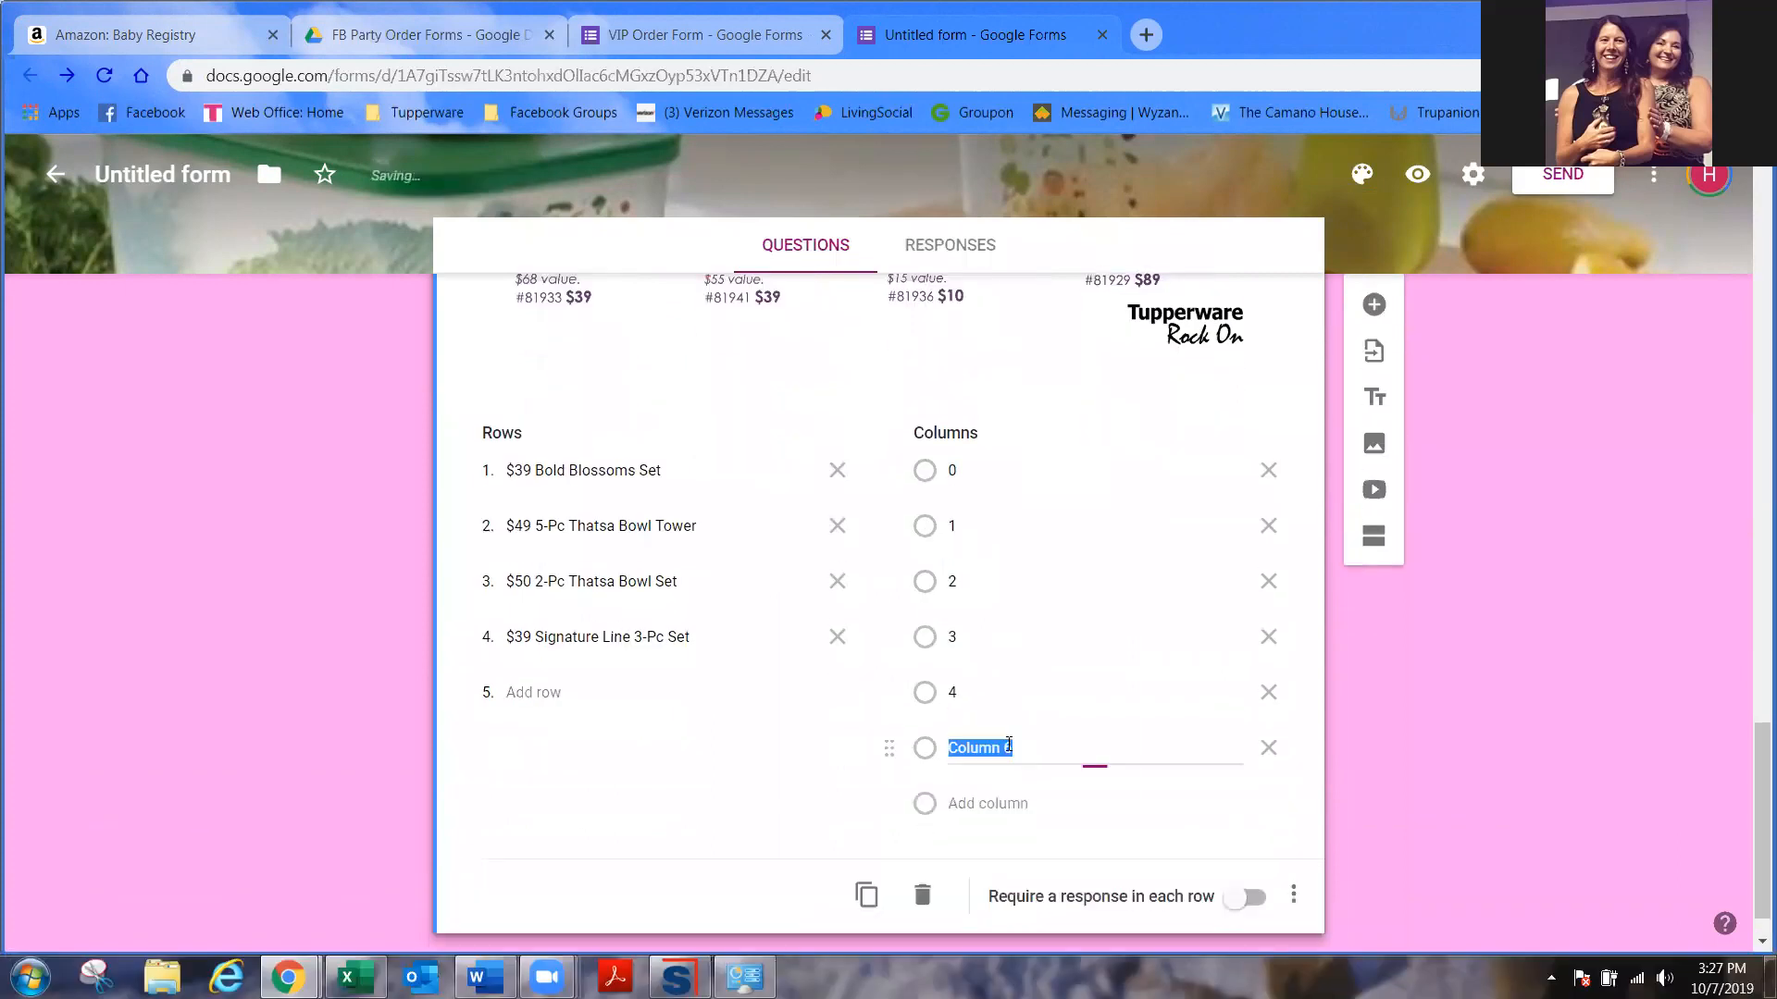
pyautogui.write('5+')
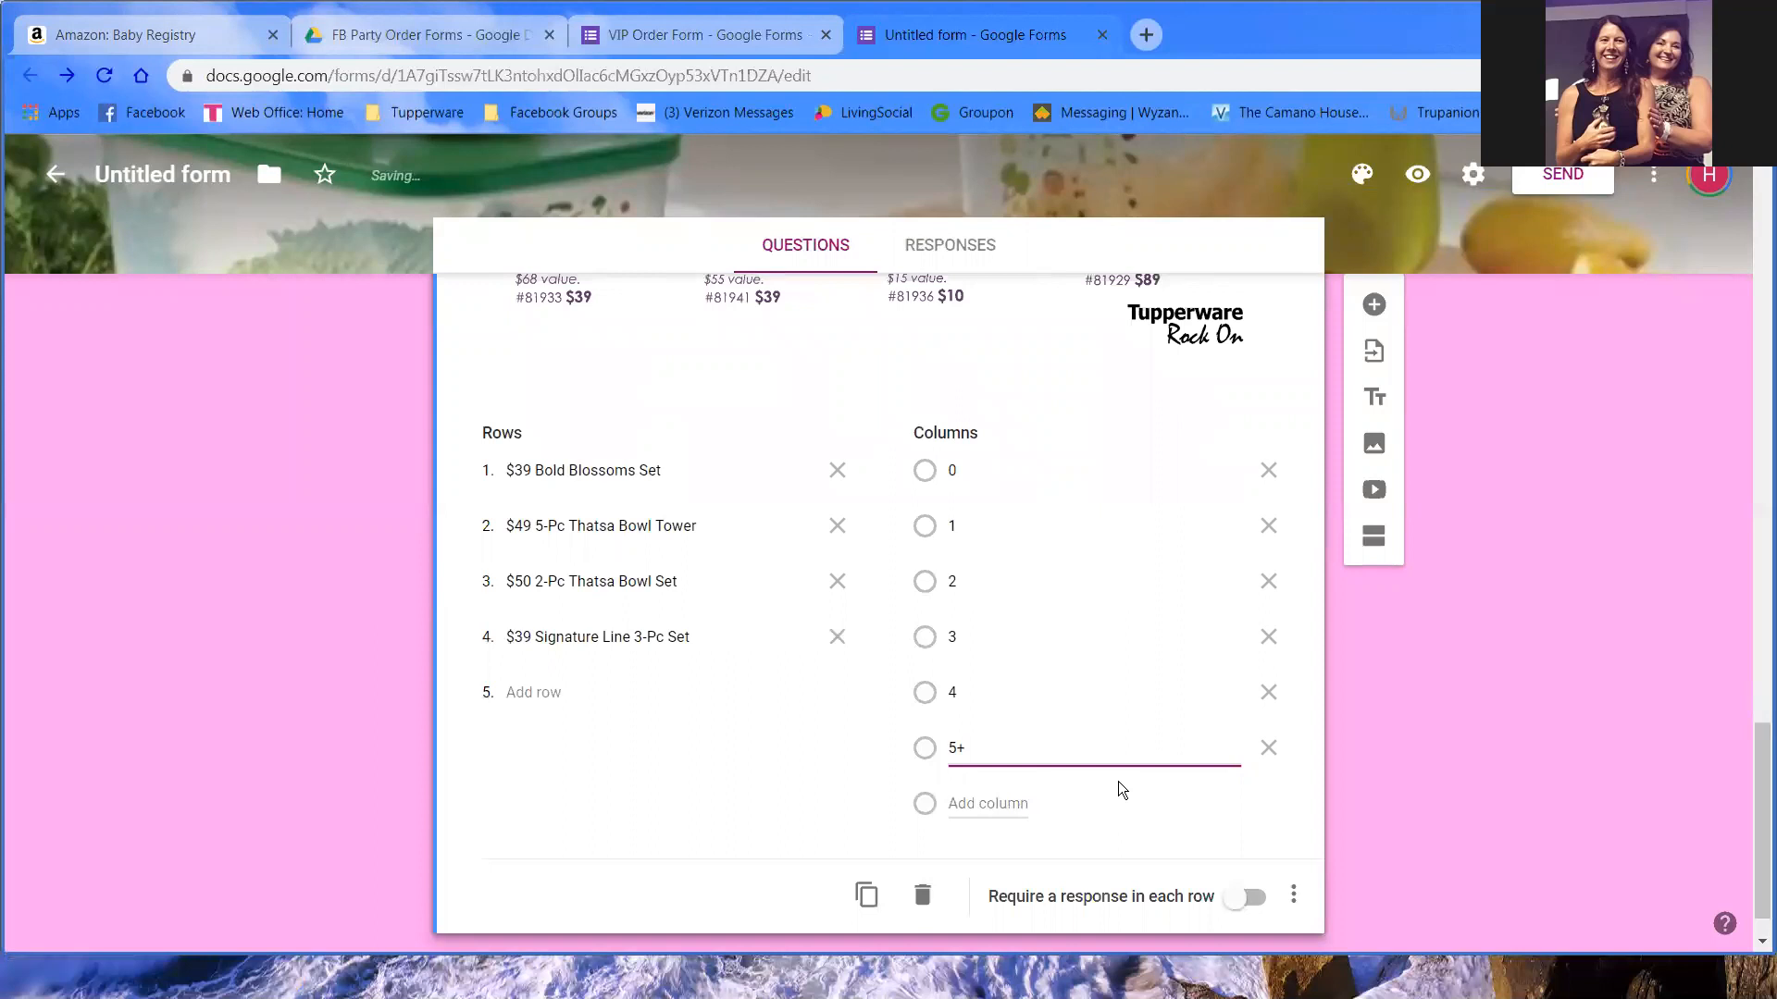
pyautogui.click(790, 762)
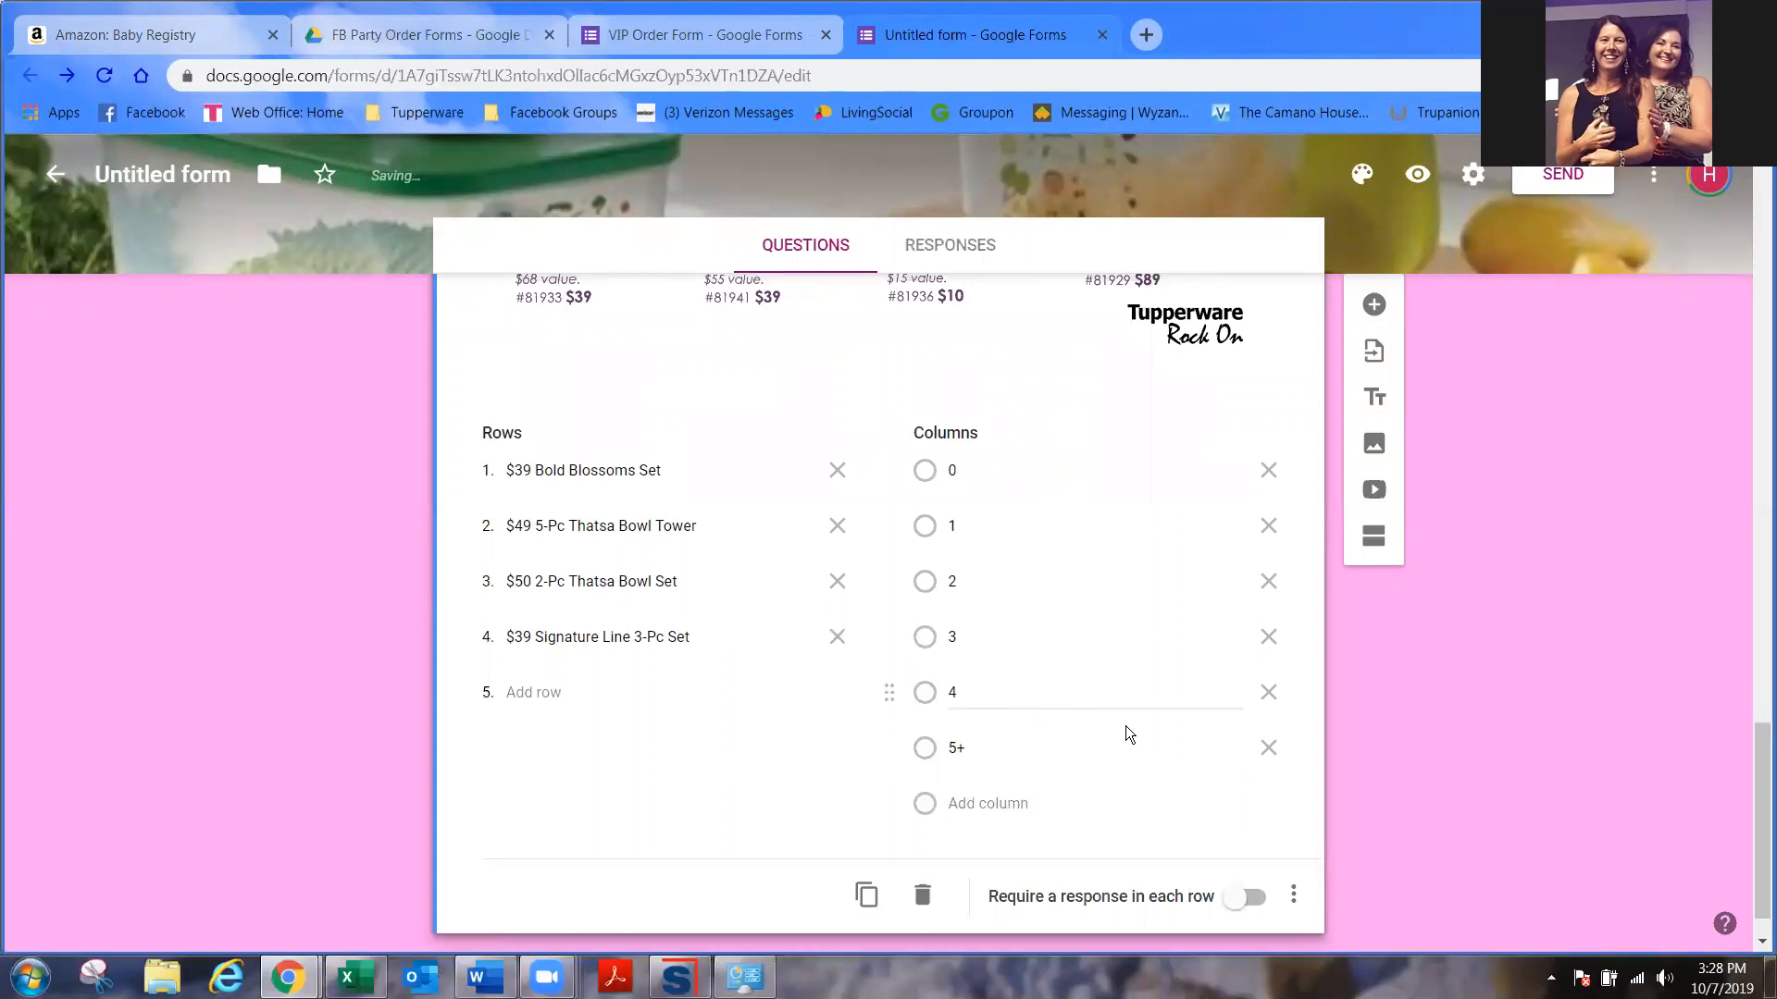
pyautogui.scroll(-1, 1203, 724)
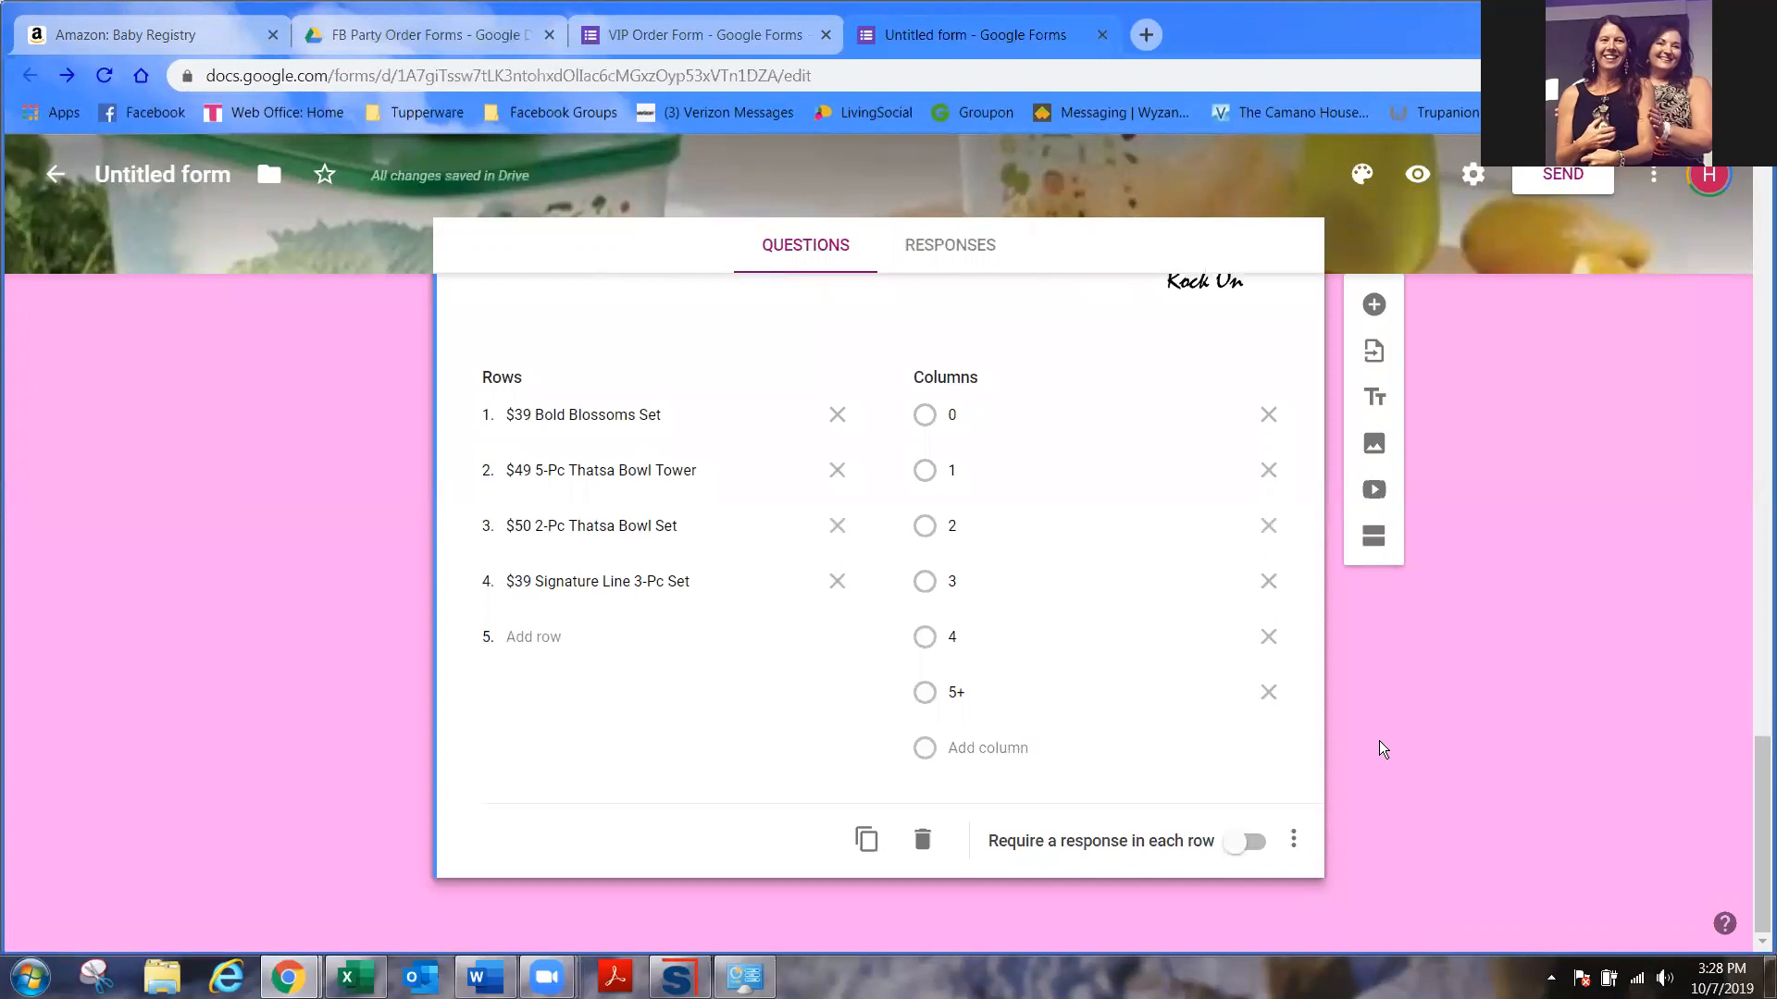
pyautogui.scroll(3, 1379, 747)
pyautogui.scroll(-1, 1412, 698)
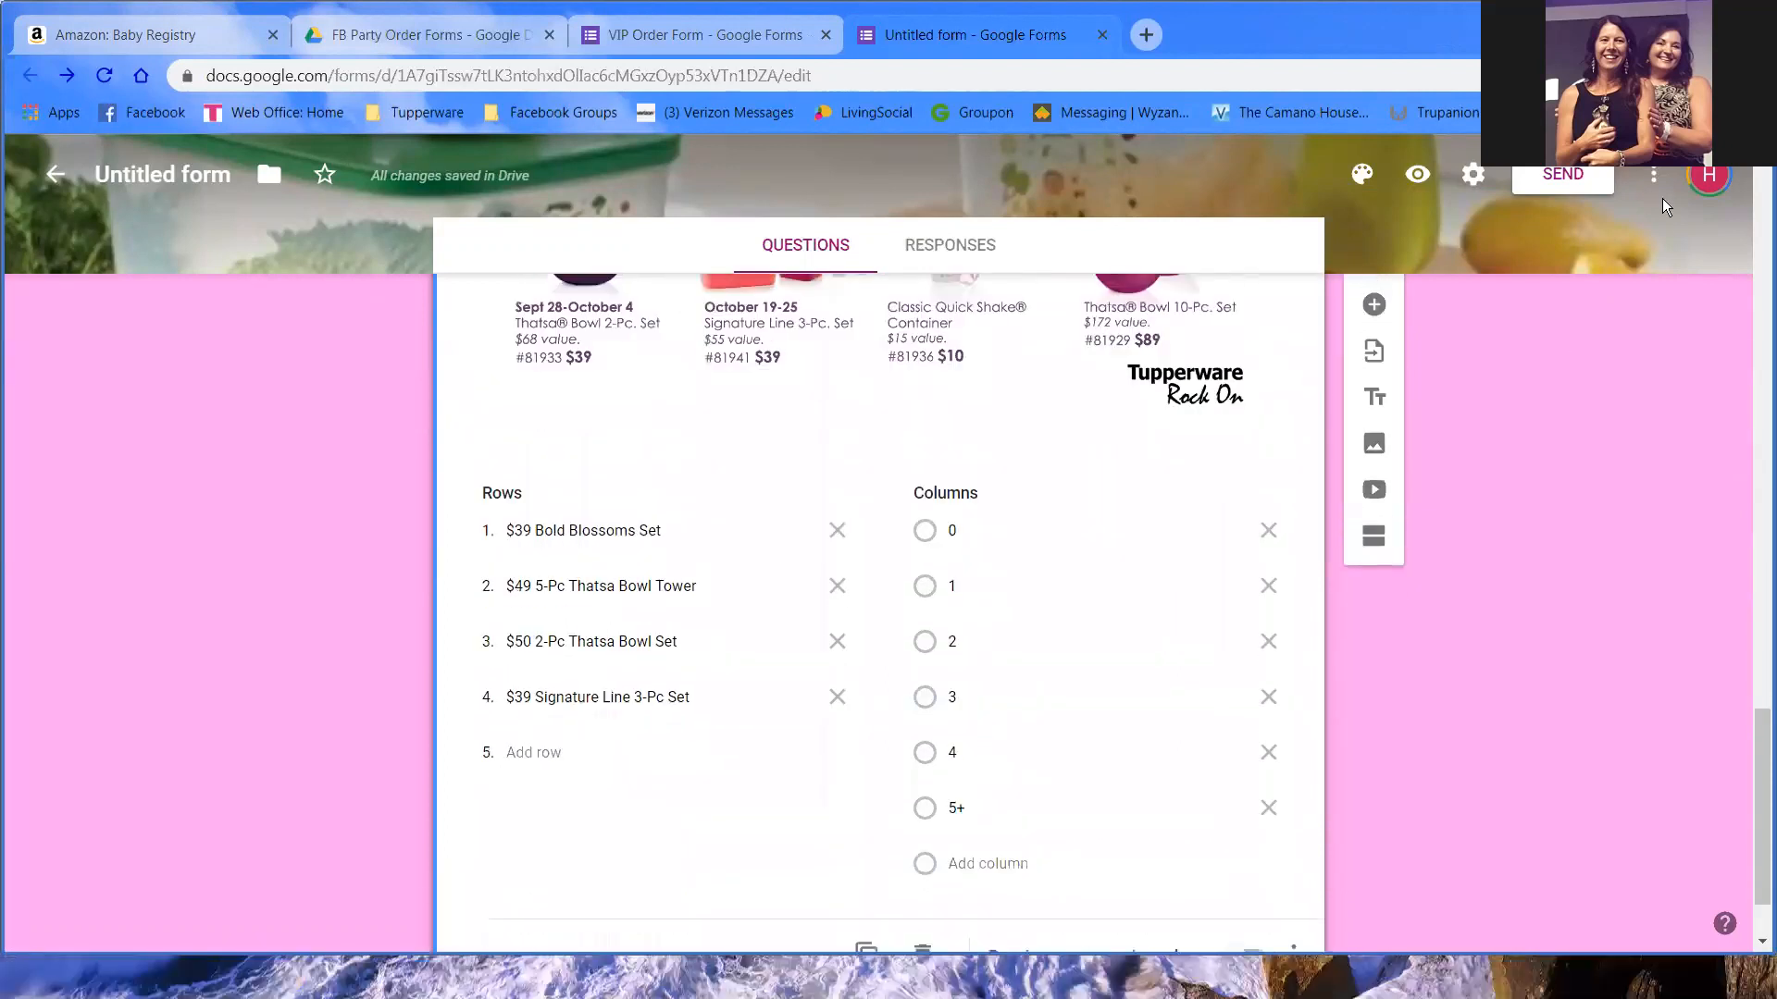
# - Copy the form's shortened link from the Send dialog and paste it into a new tab's address bar
pyautogui.click(1573, 174)
pyautogui.click(824, 351)
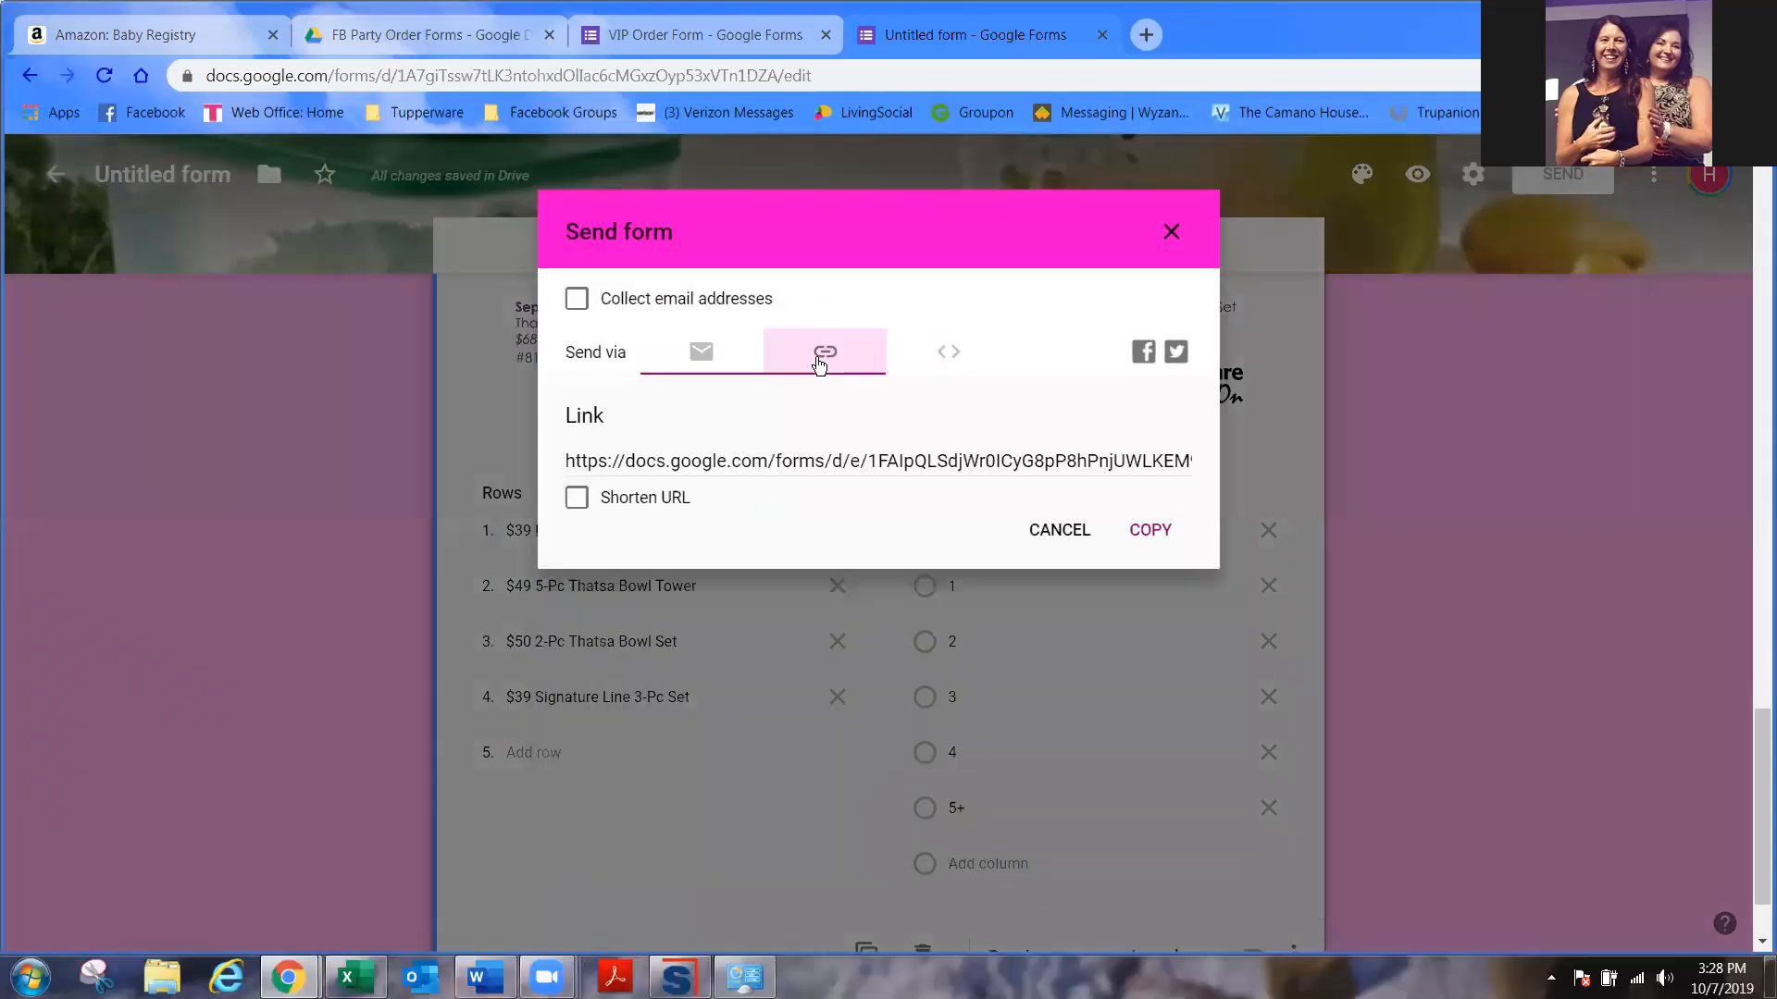
pyautogui.click(1150, 529)
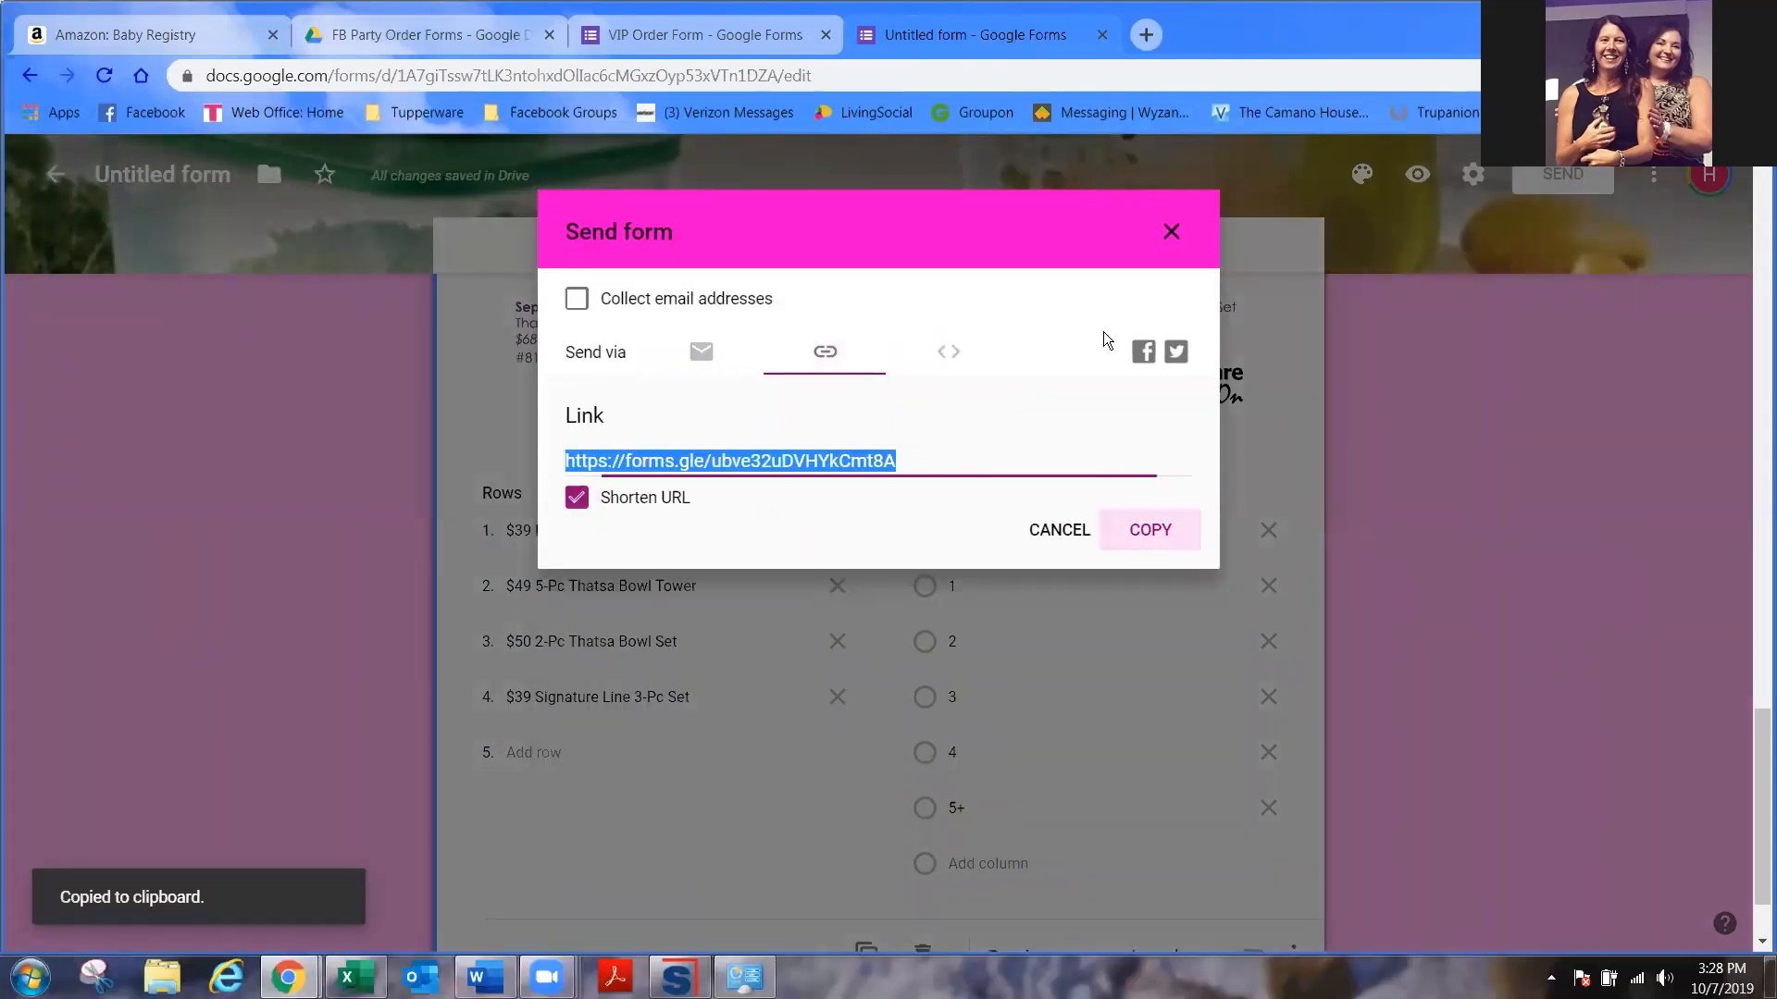
pyautogui.click(1145, 35)
pyautogui.hotkey('ctrl', 'v')
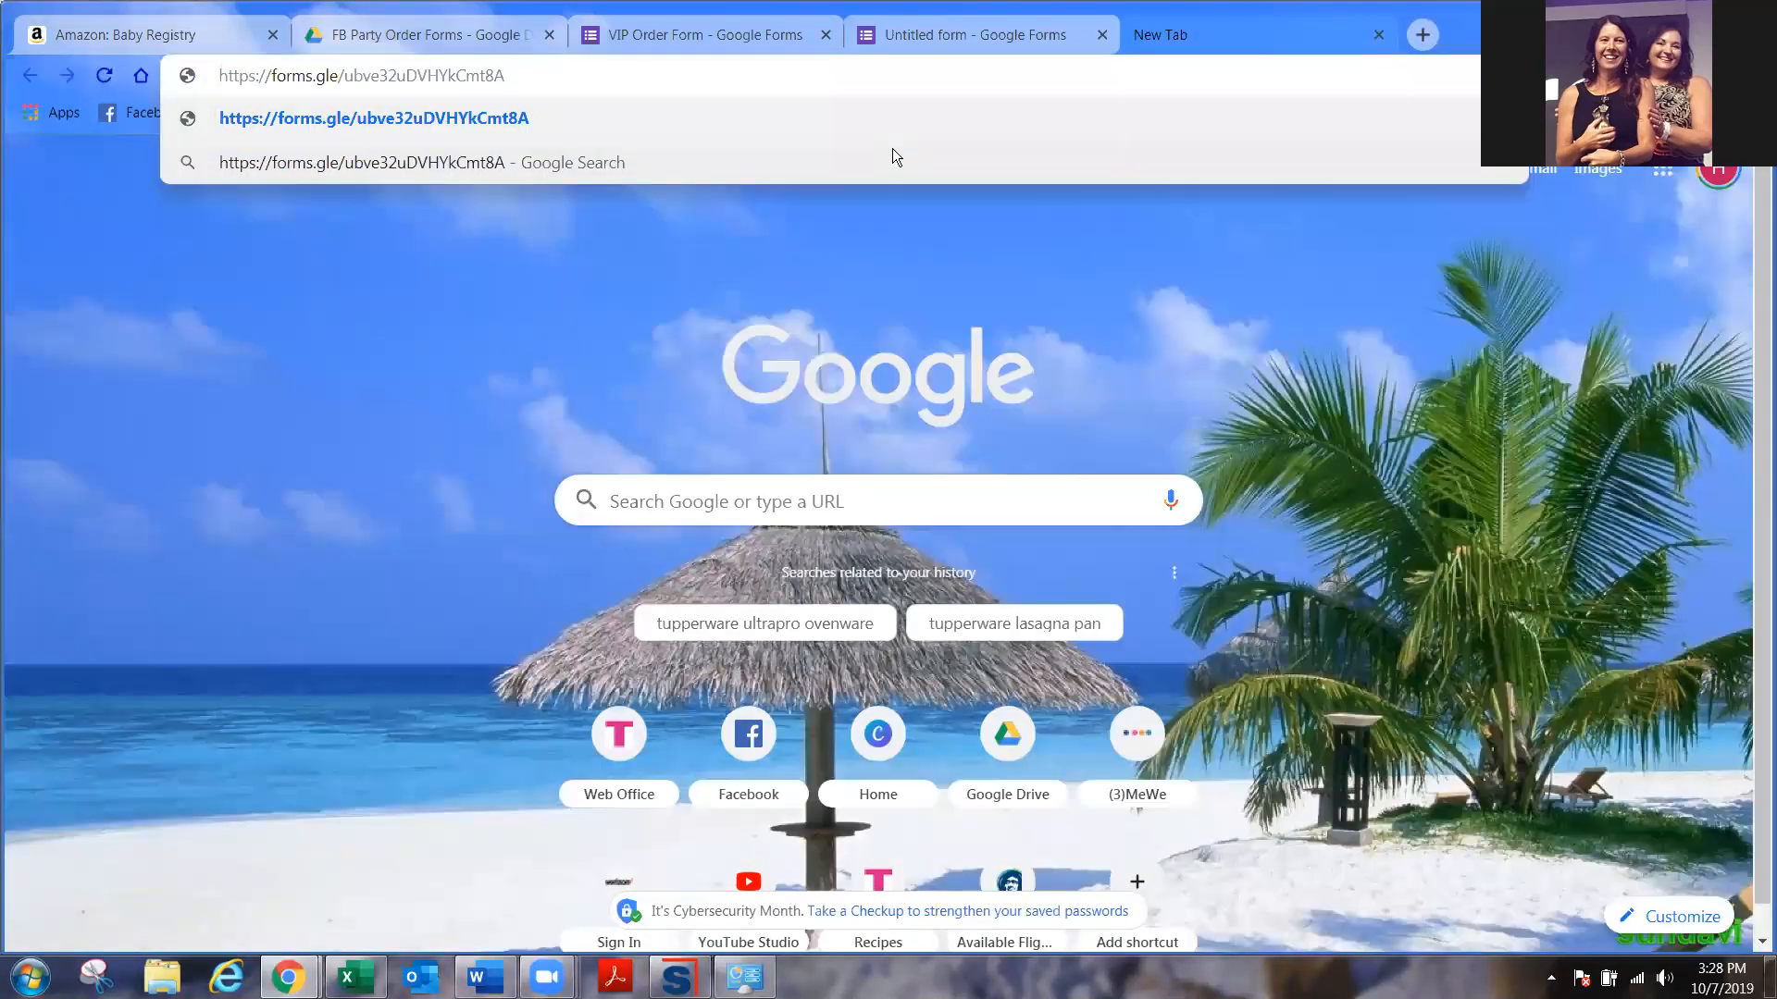
# - Load the live form and try several Bold Blossoms Set quantities, ending on 0
pyautogui.press('Return')
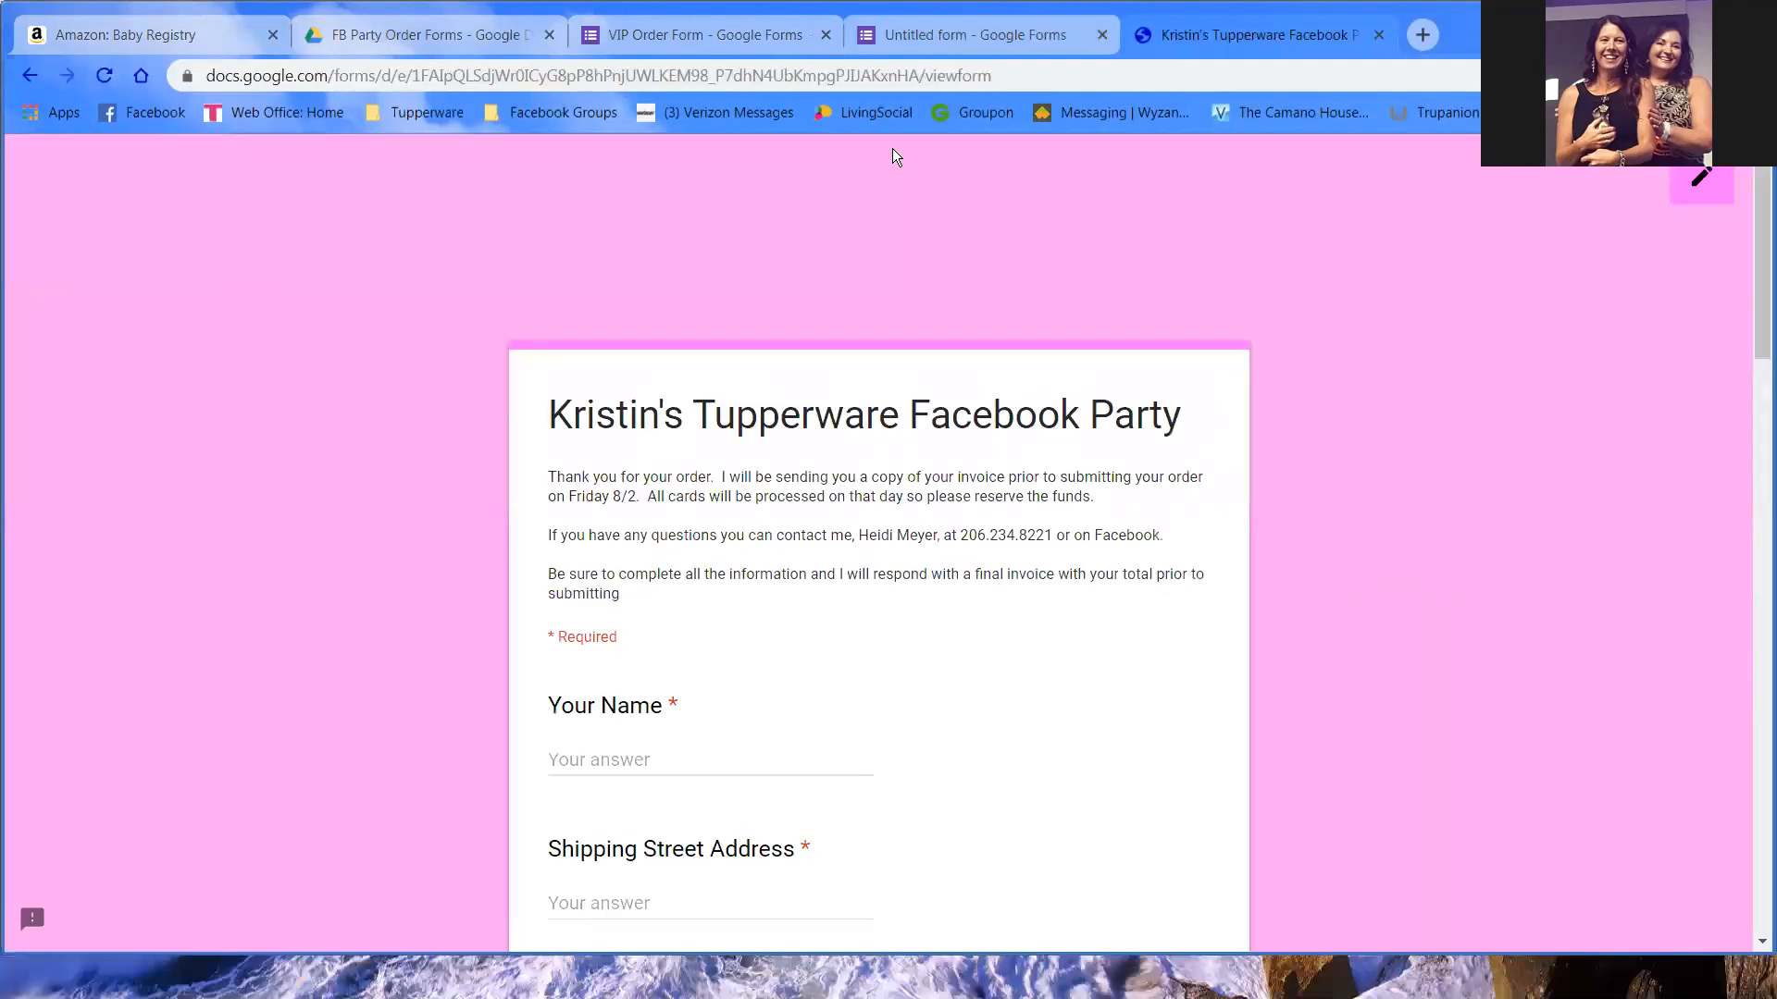
pyautogui.scroll(-5, 916, 556)
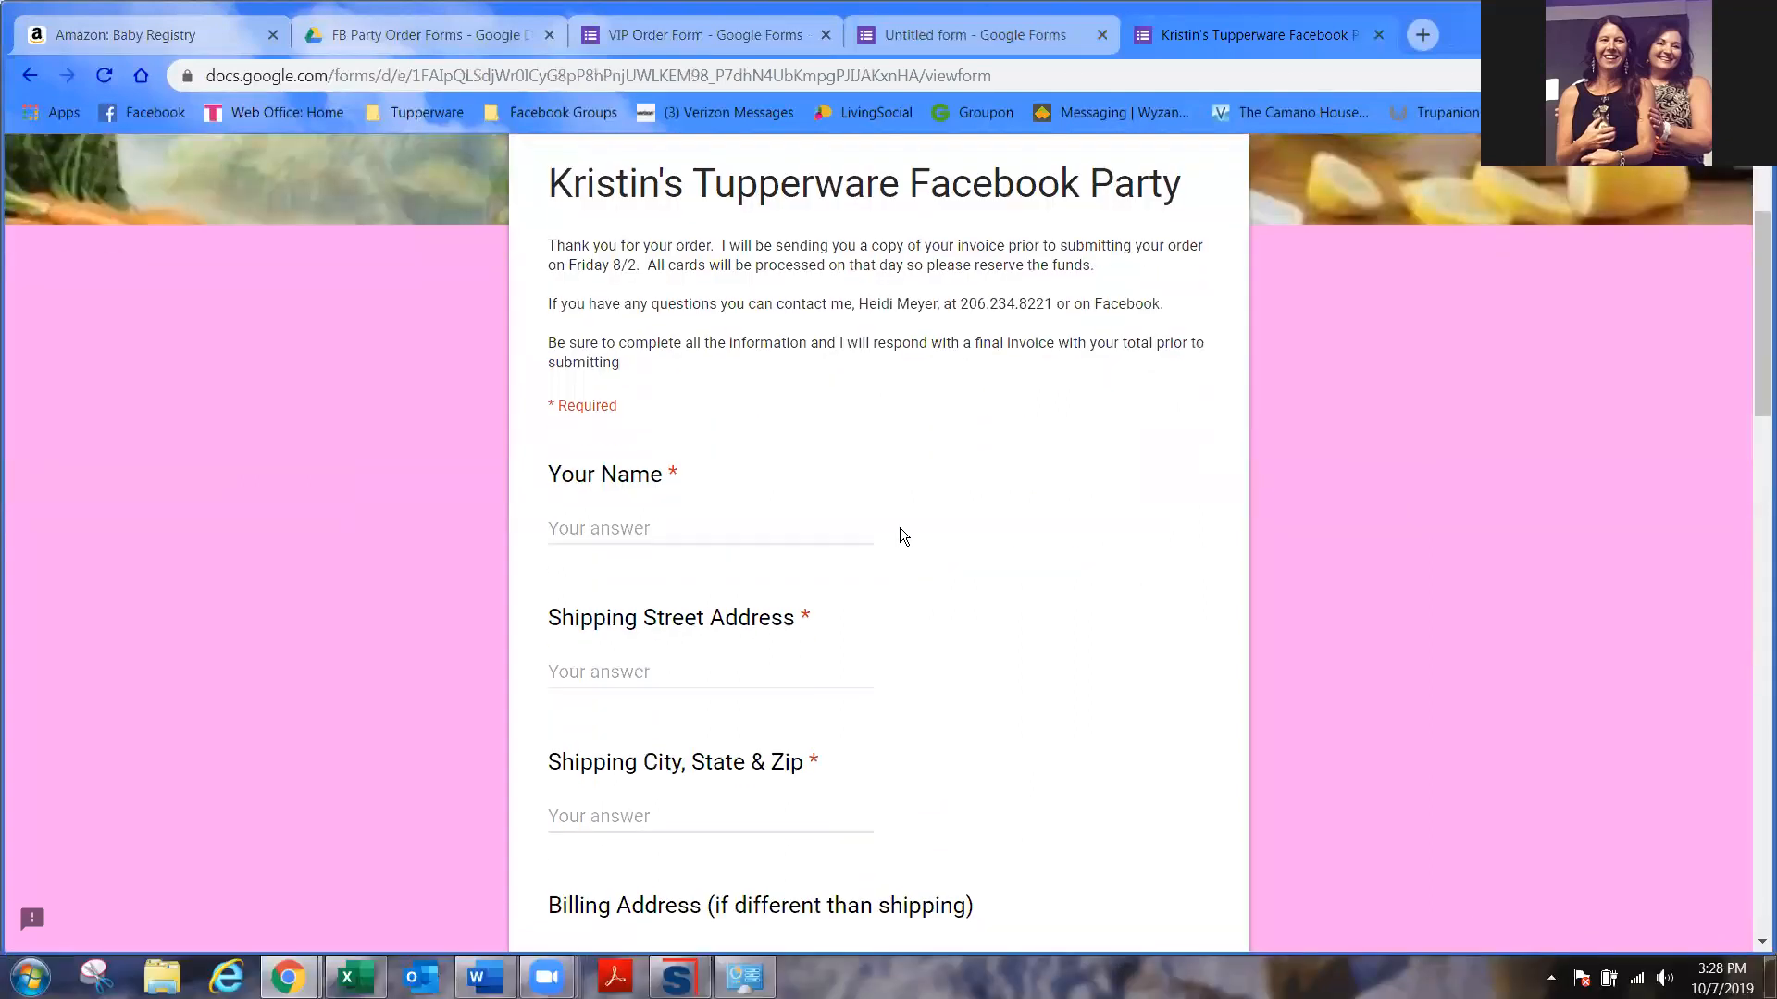
pyautogui.scroll(-5, 907, 602)
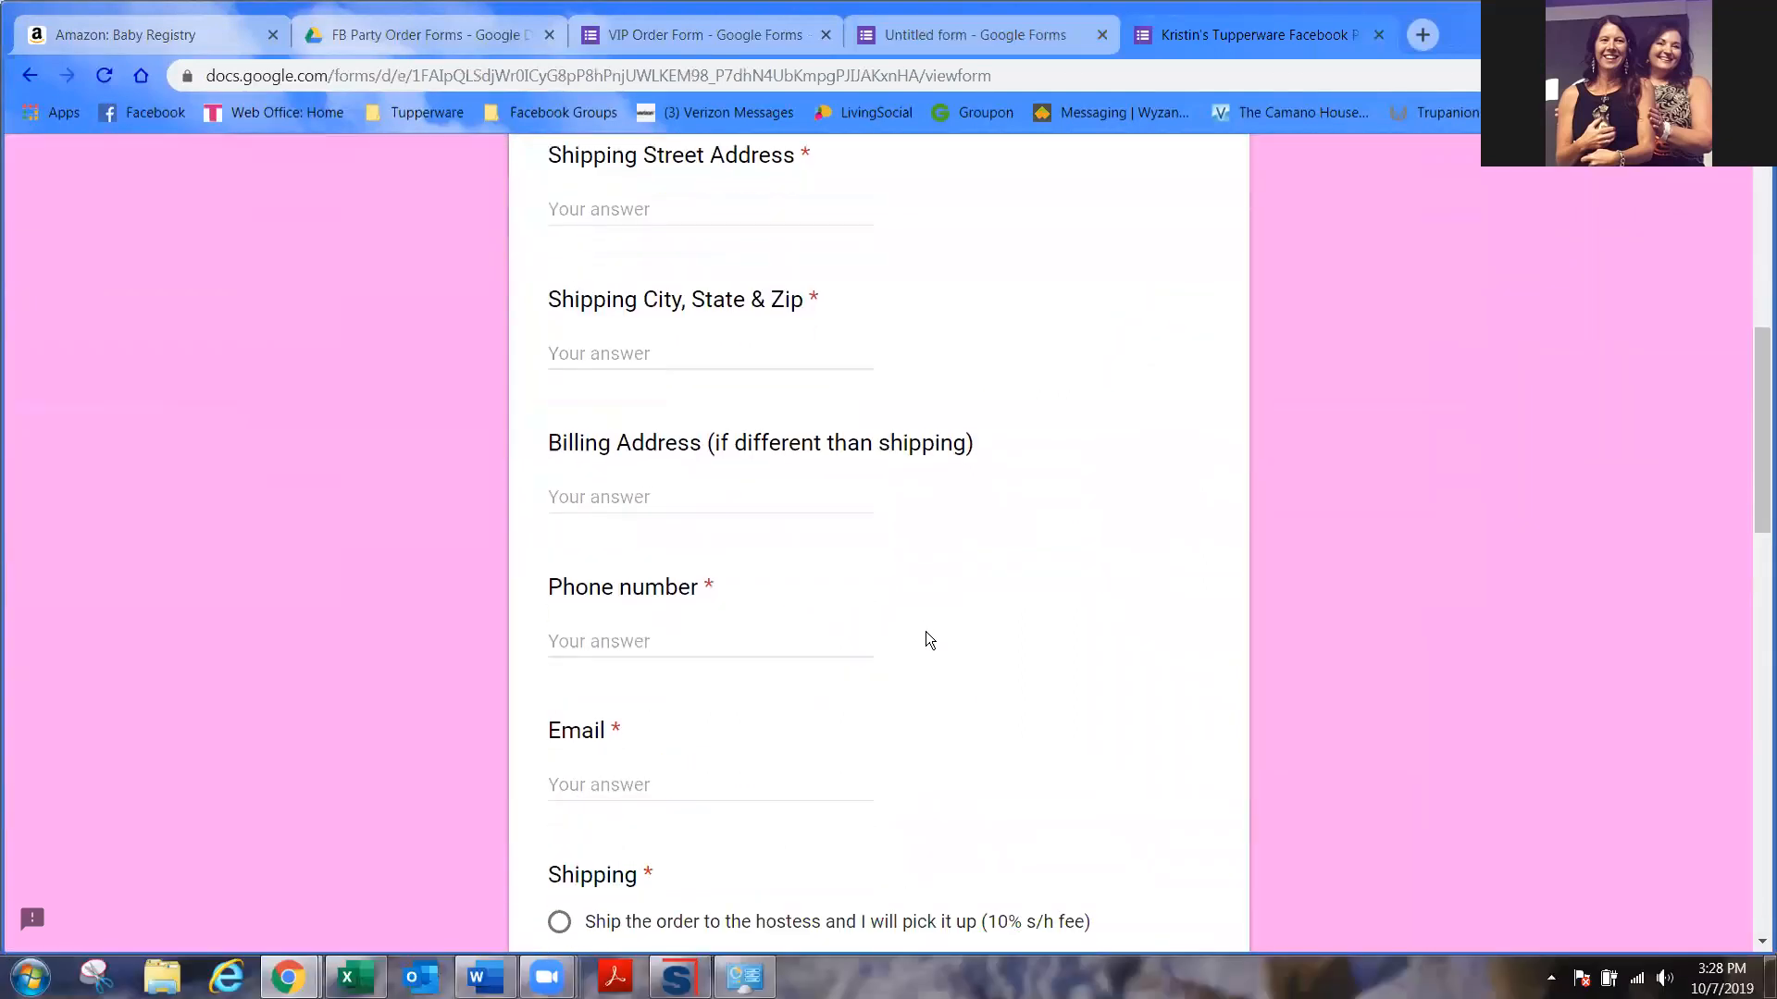
pyautogui.scroll(-5, 962, 694)
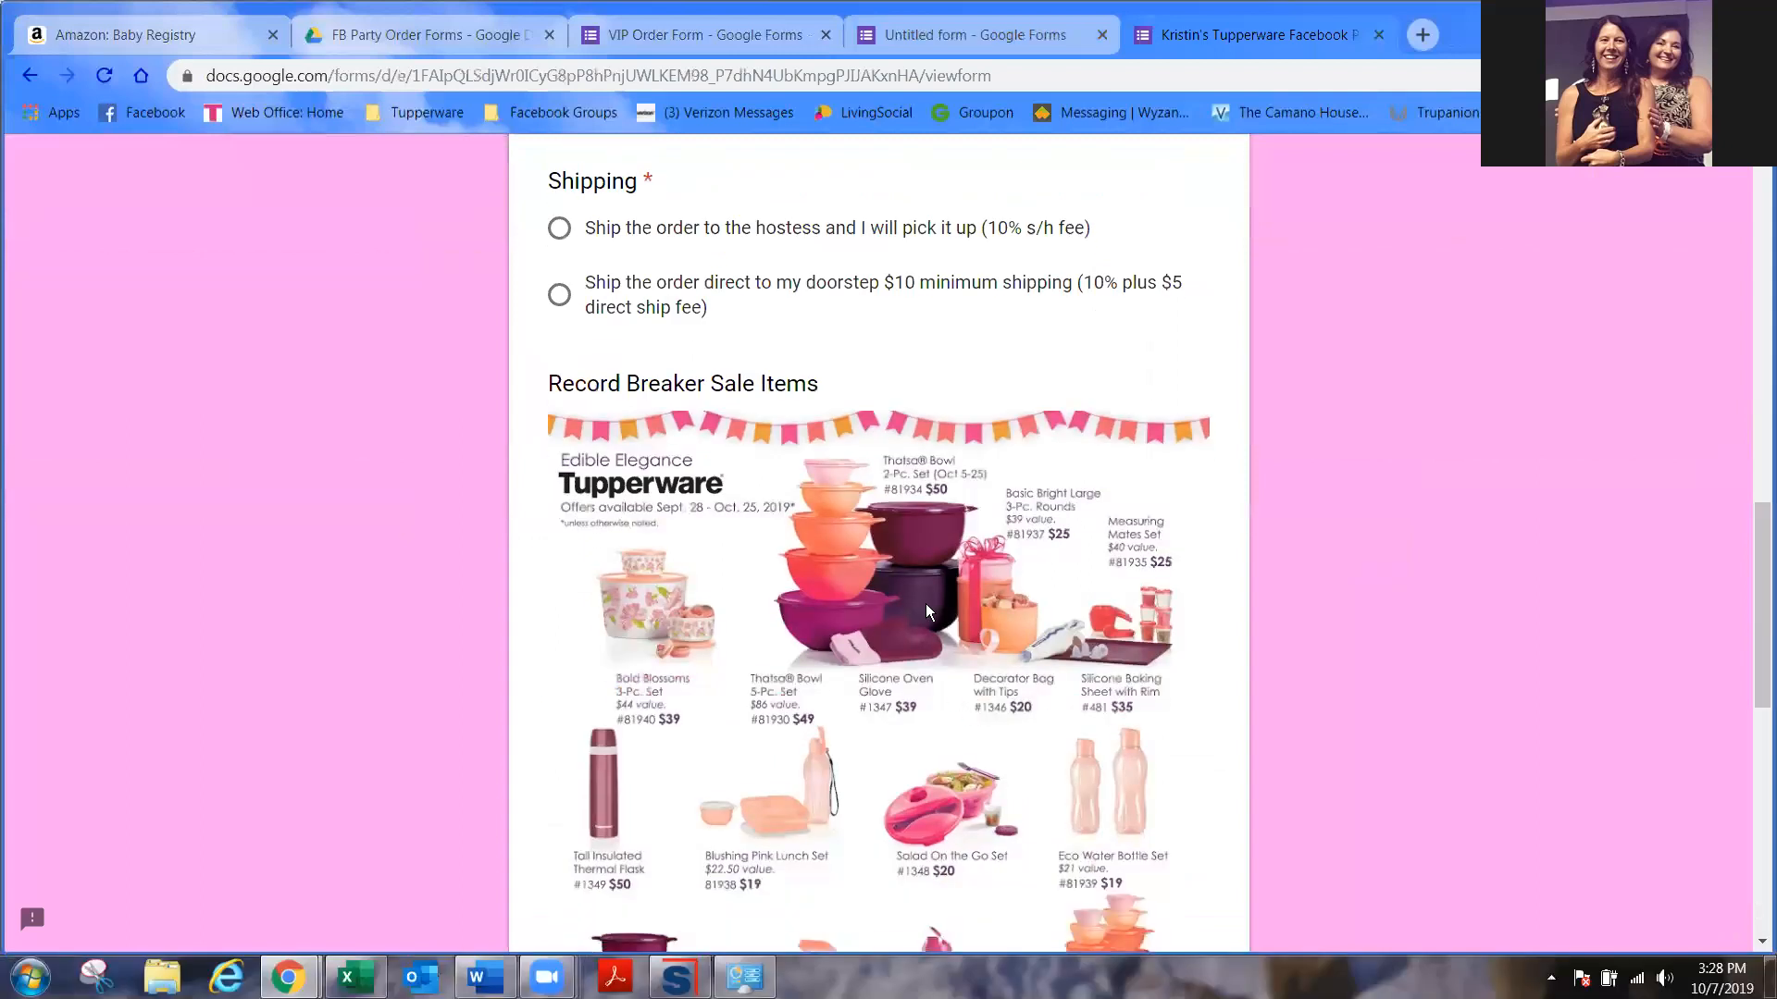
pyautogui.scroll(-6, 888, 555)
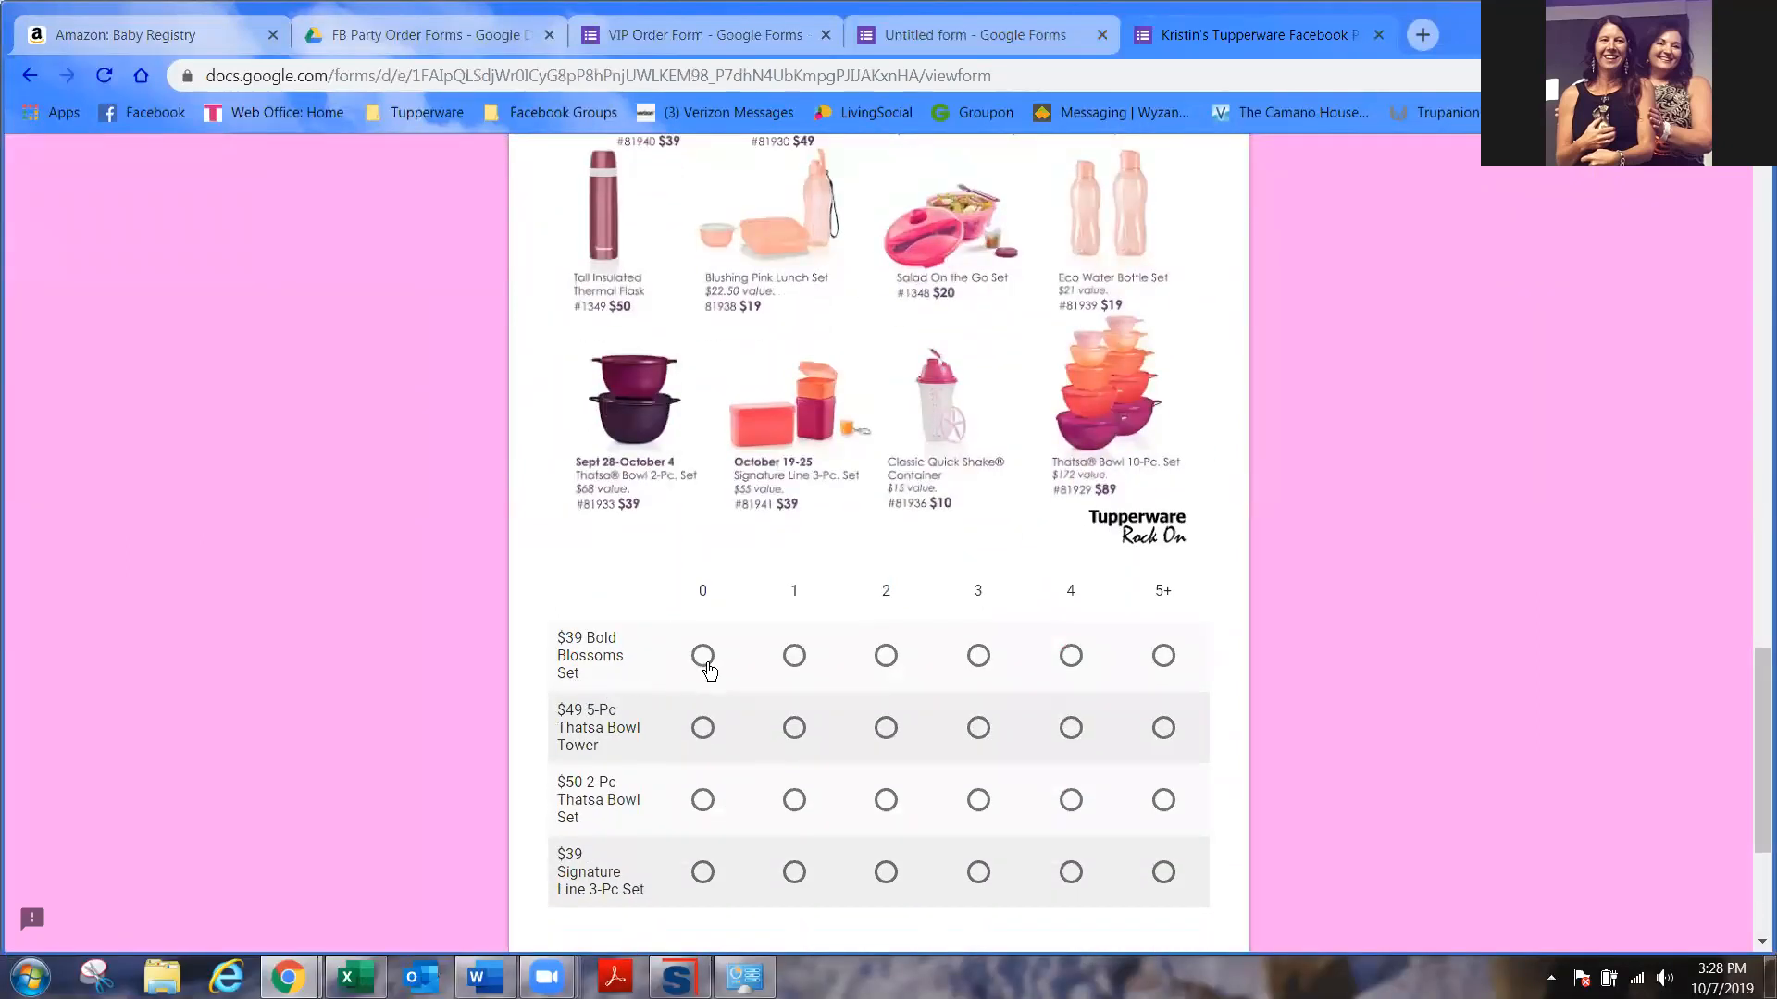
pyautogui.click(888, 659)
pyautogui.click(794, 659)
pyautogui.click(1069, 660)
pyautogui.click(883, 658)
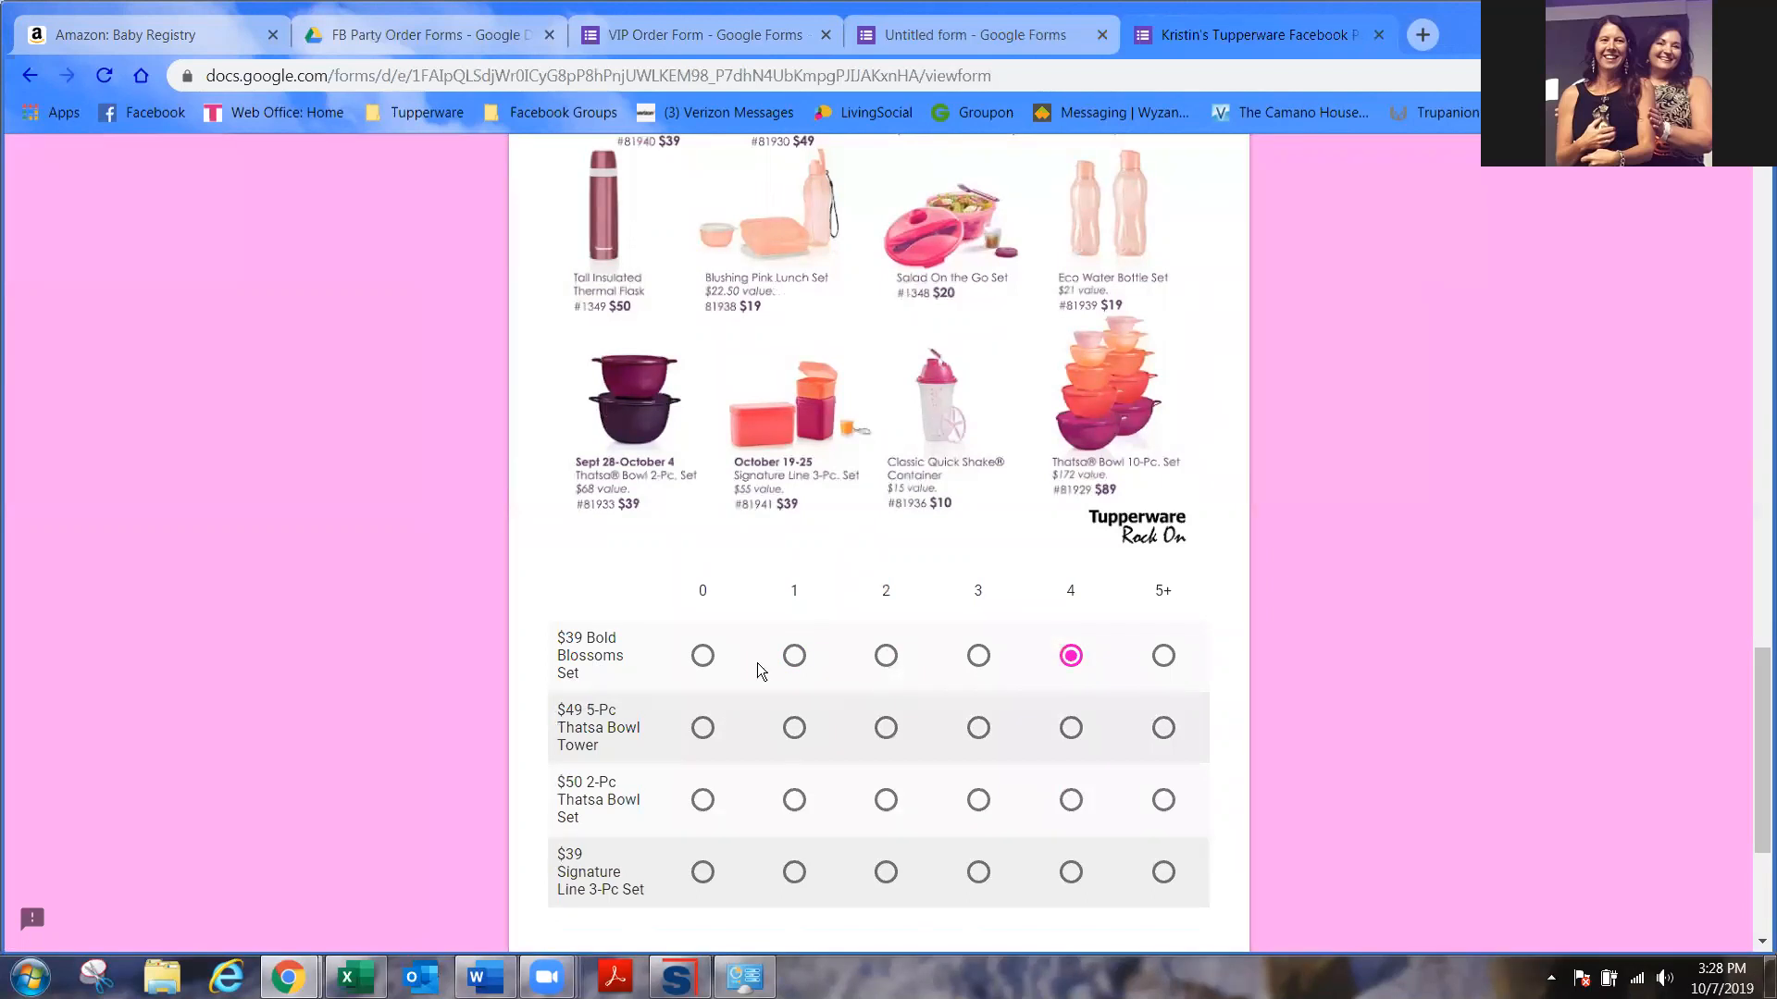
pyautogui.click(703, 658)
# - Pick 1, 2 and 4 for the other three sets, then leave the test form unsubmitted
pyautogui.click(794, 729)
pyautogui.click(886, 802)
pyautogui.click(1070, 872)
pyautogui.scroll(-3, 762, 653)
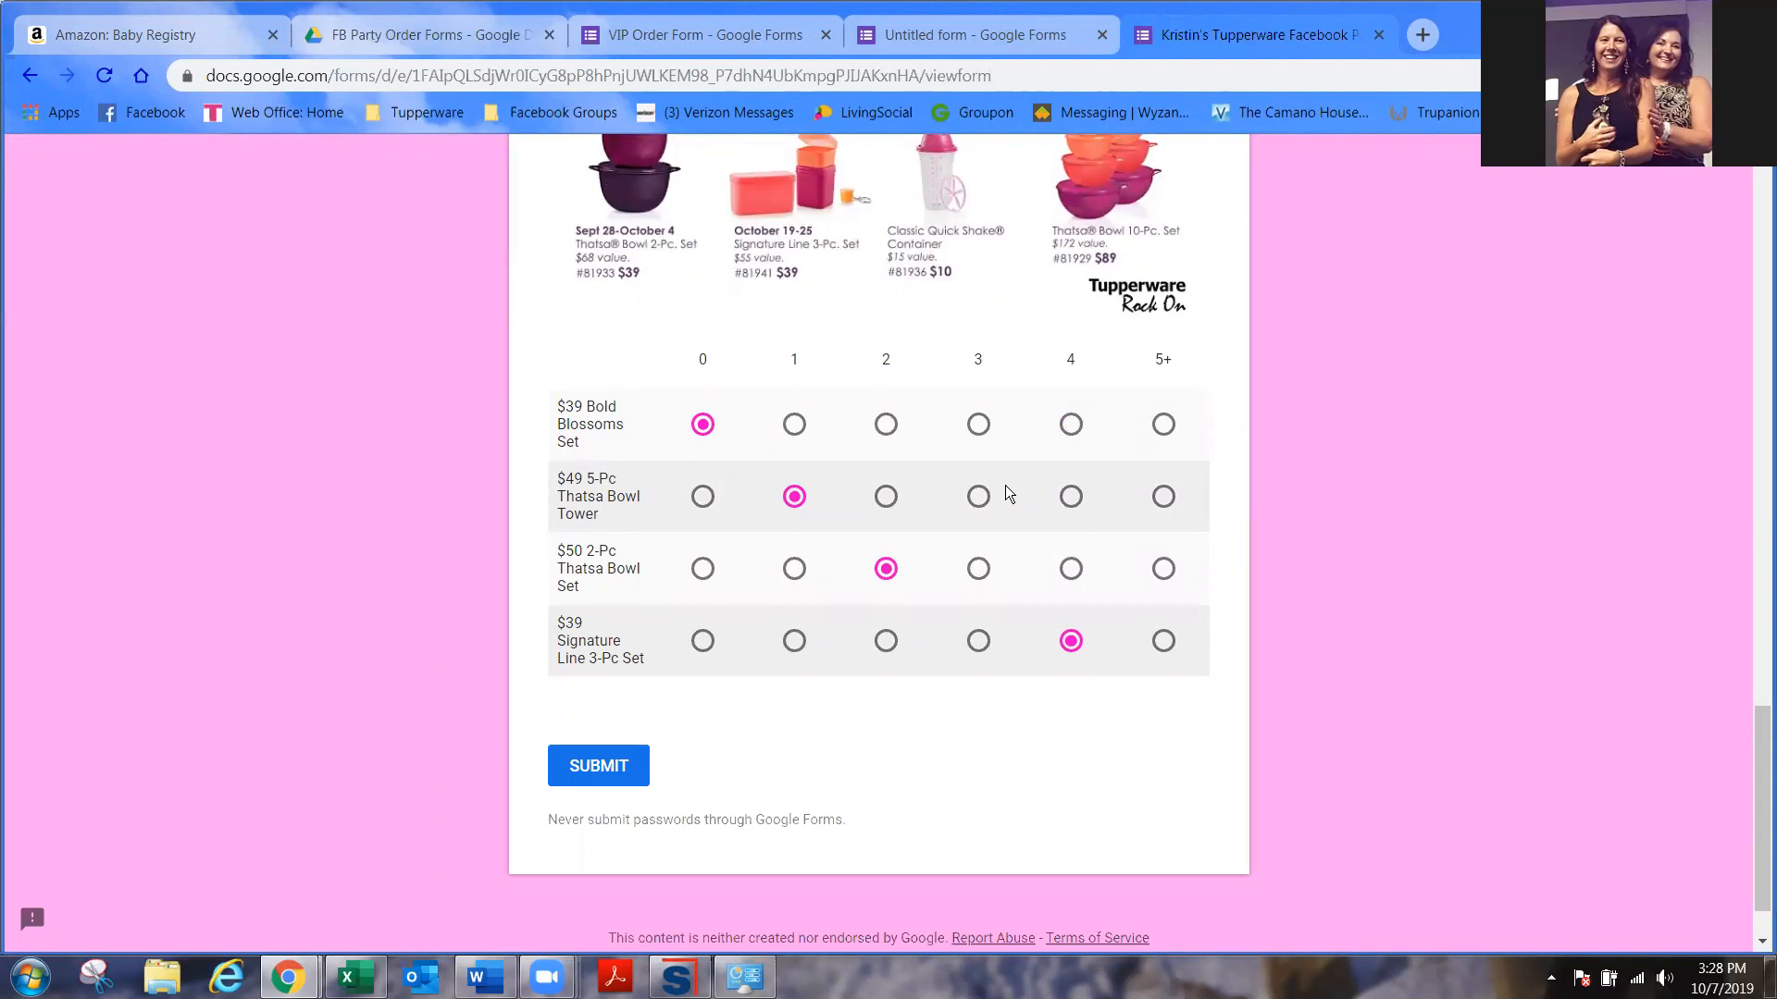
pyautogui.scroll(4, 1005, 484)
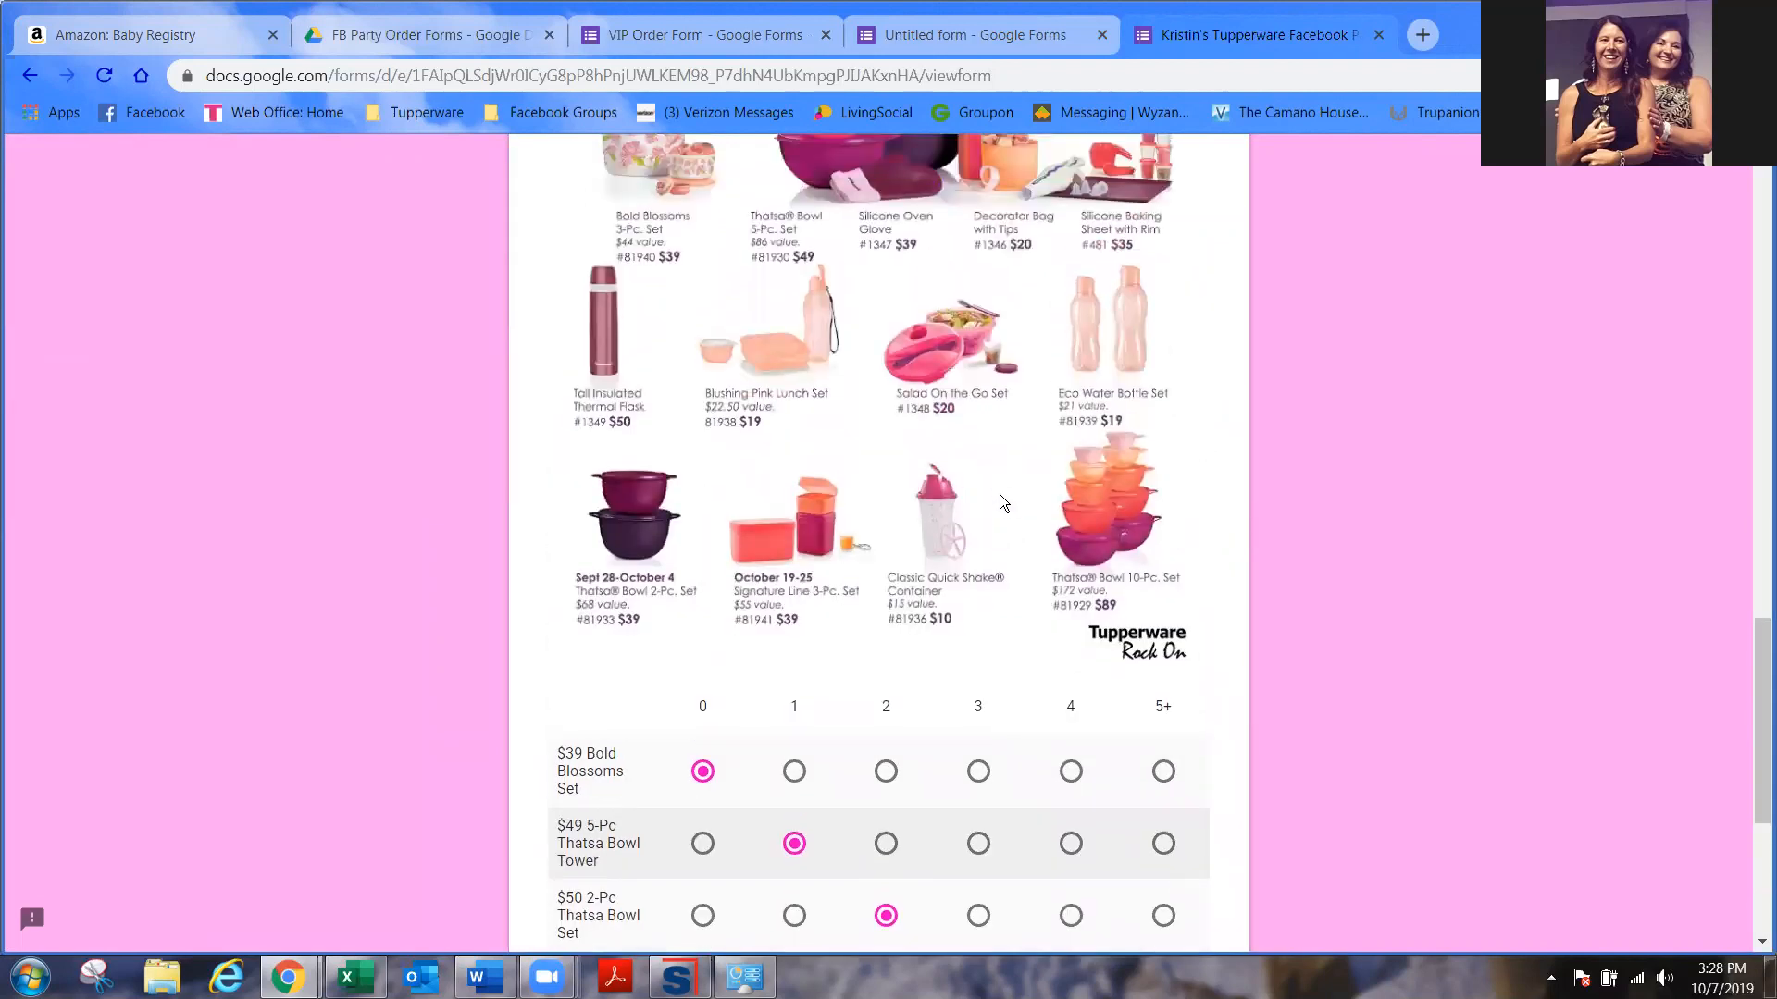
pyautogui.scroll(3, 999, 504)
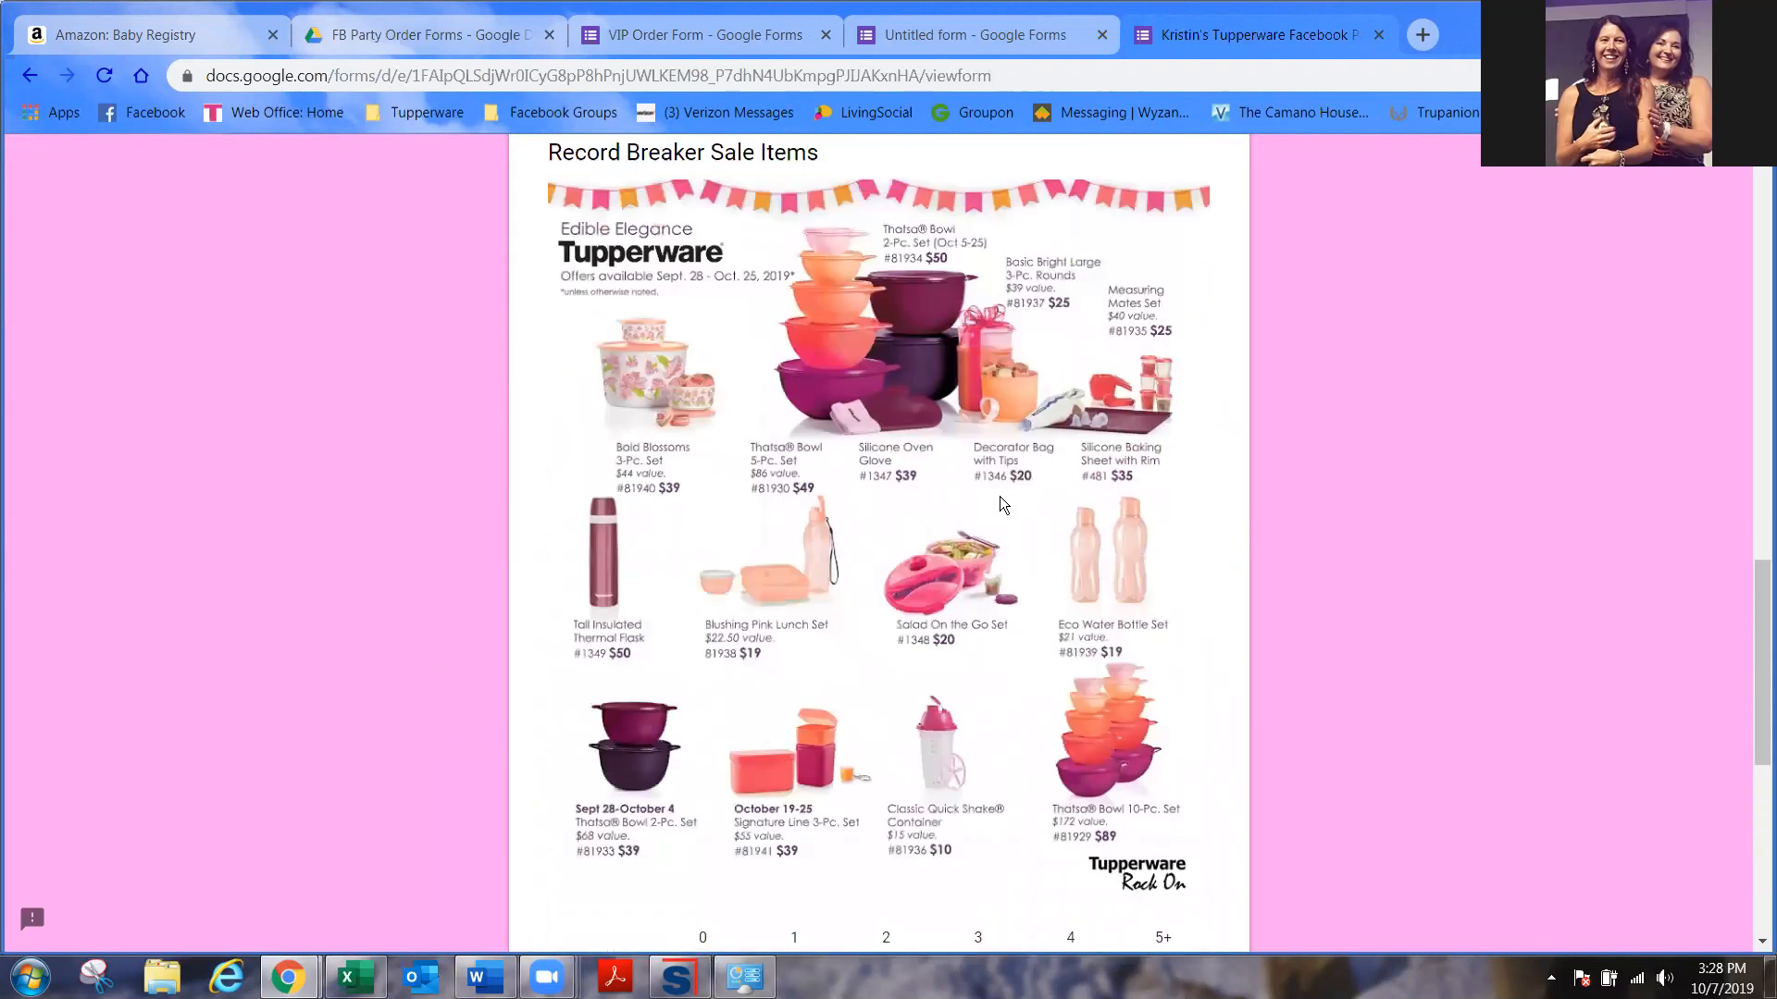
pyautogui.scroll(-7, 1000, 502)
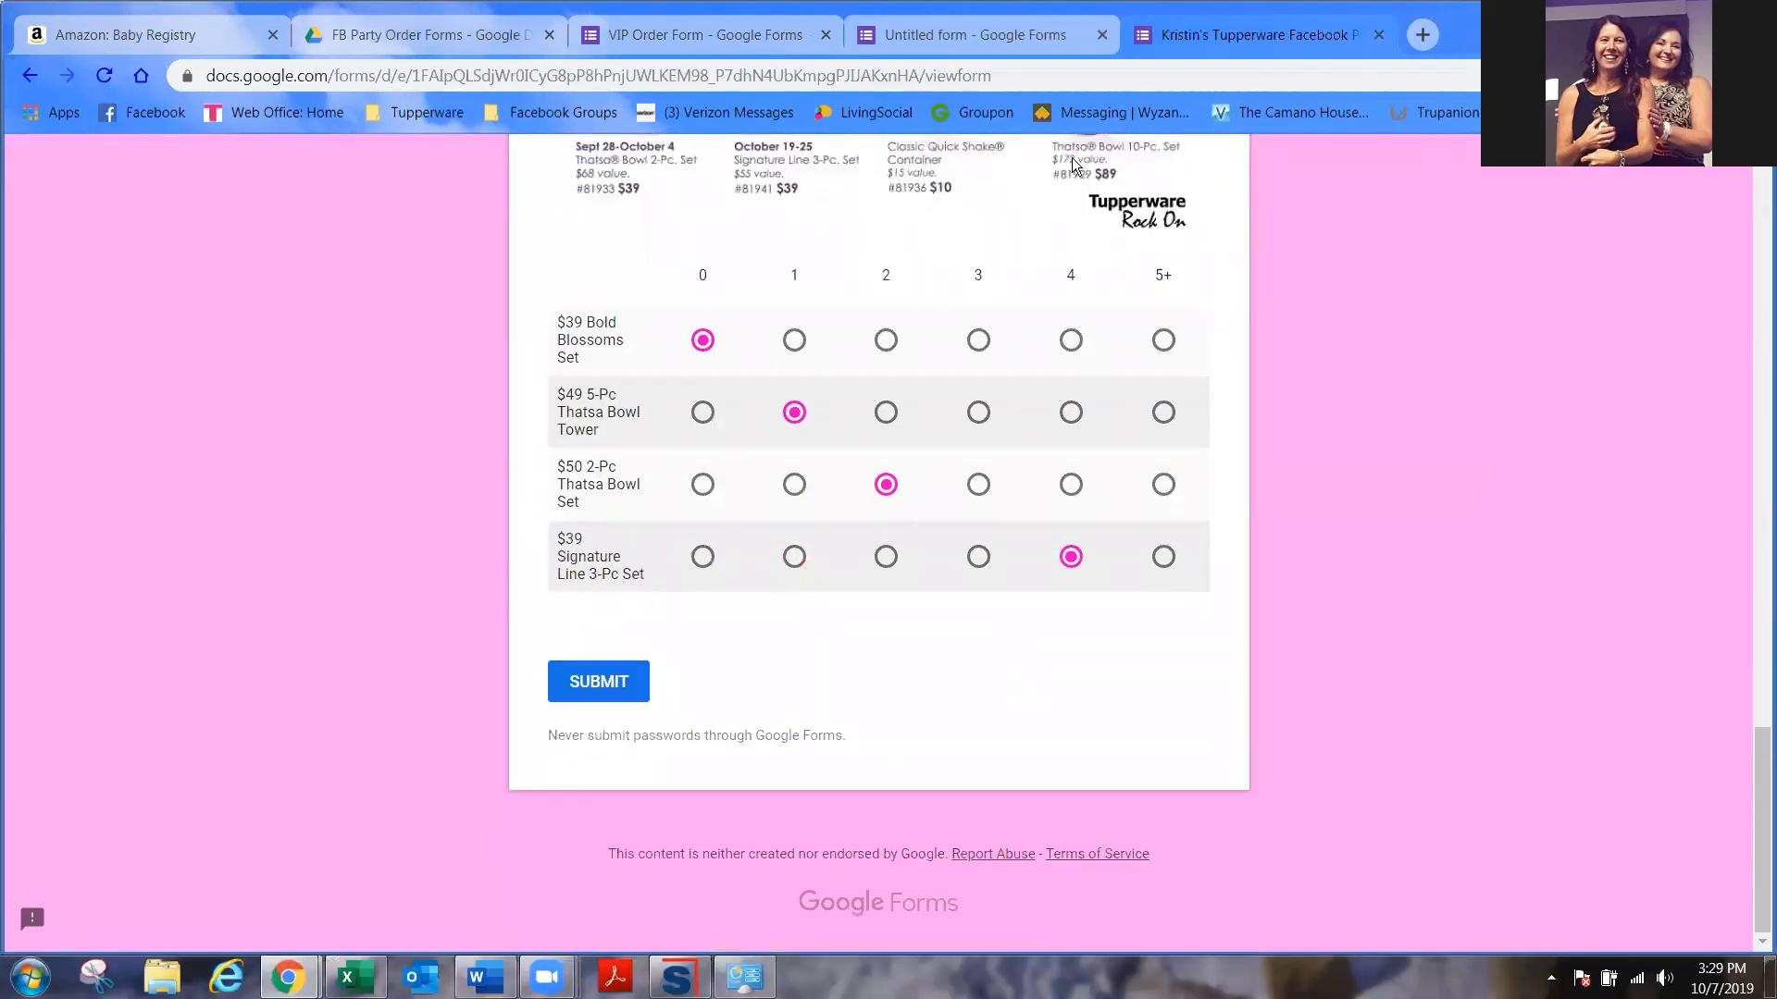
pyautogui.click(1378, 37)
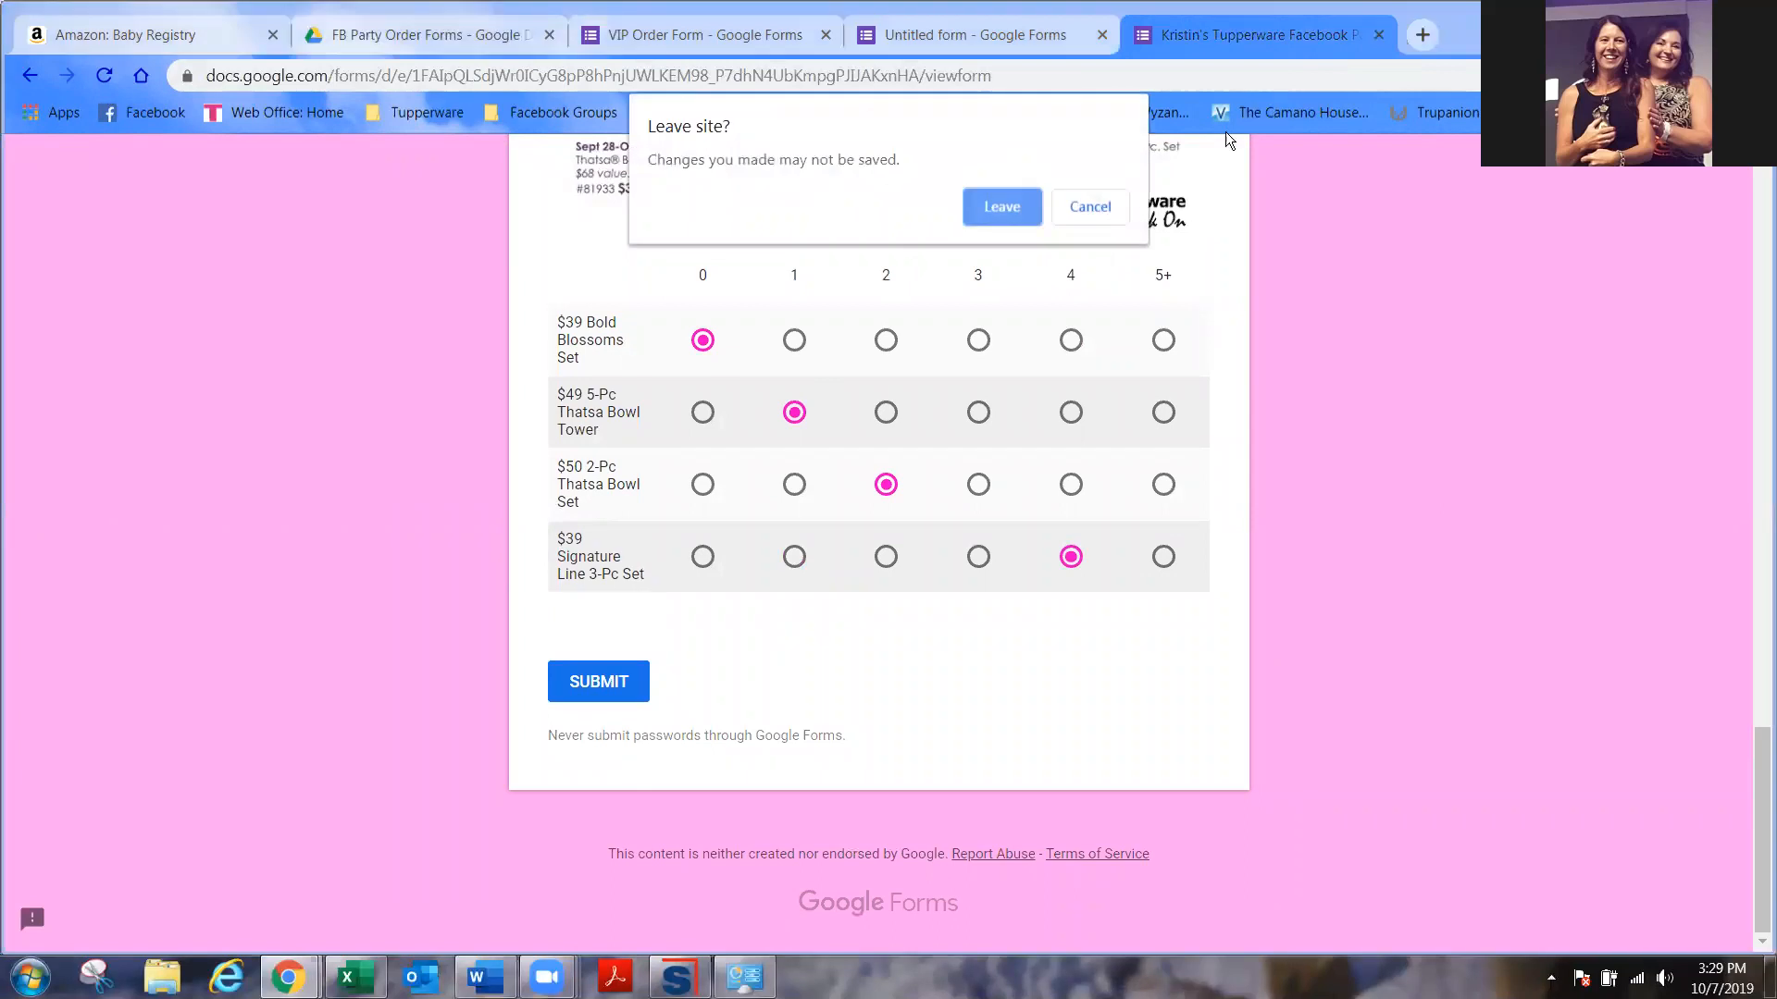
pyautogui.click(1001, 206)
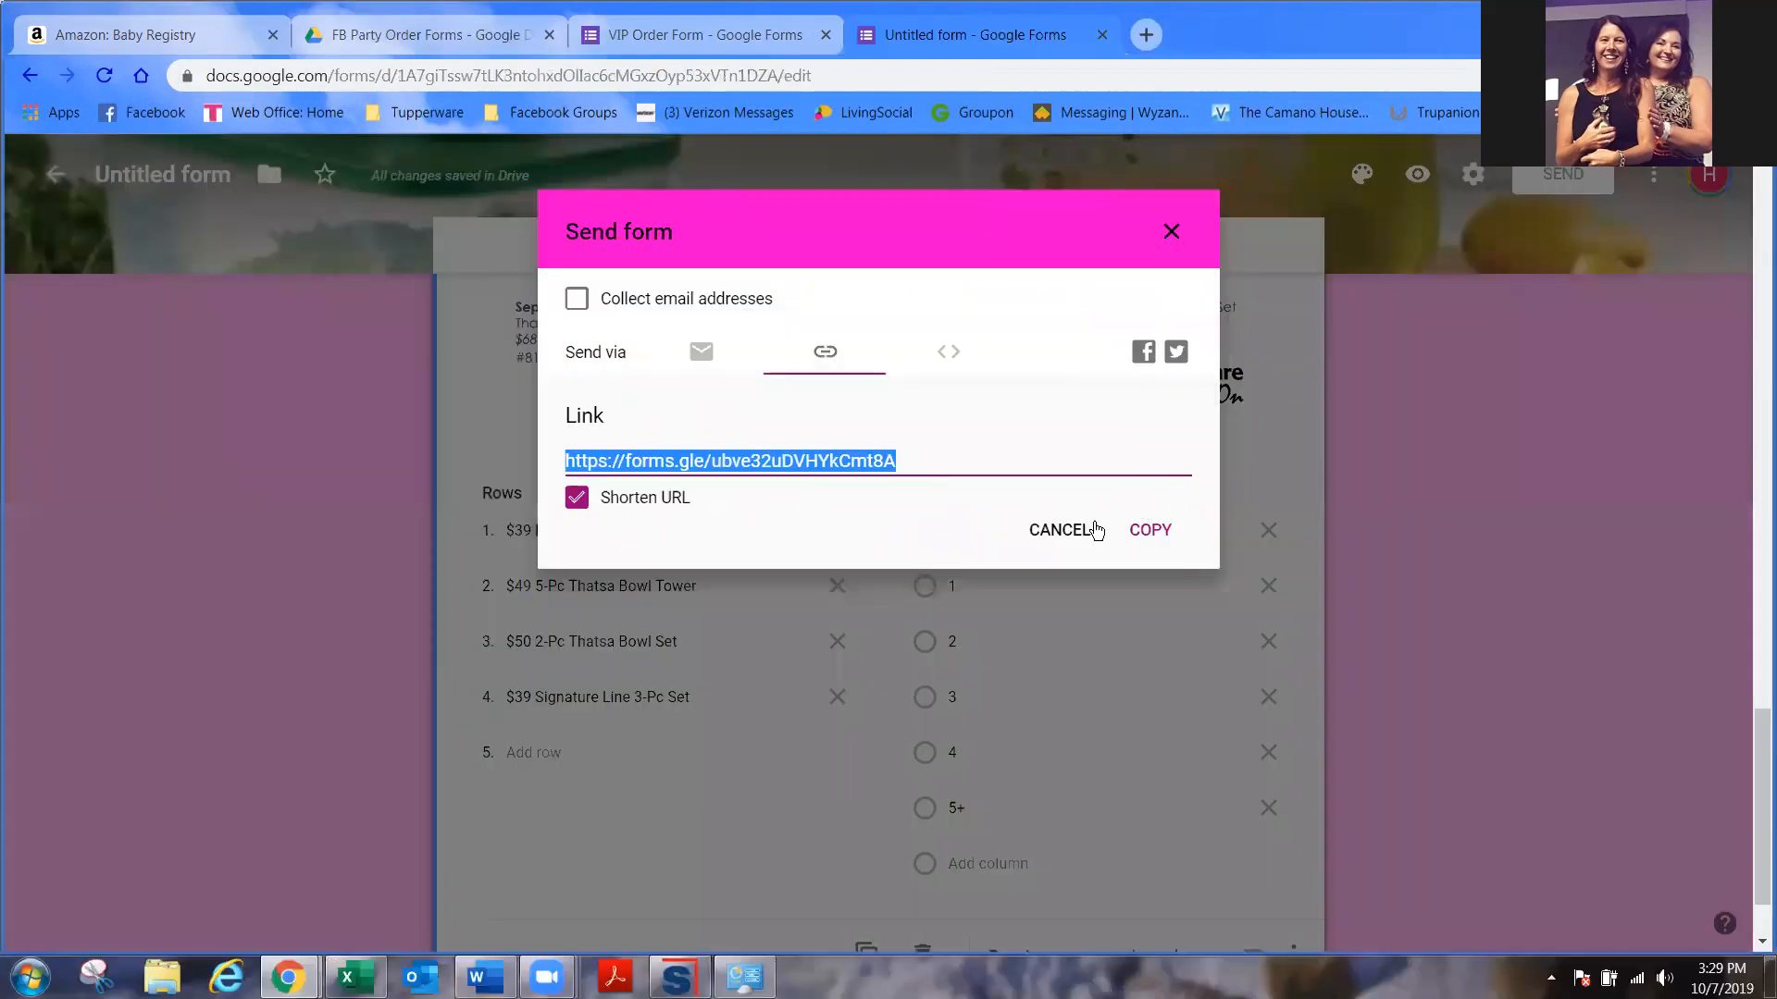
# - Cancel the Send form dialog and add a new question below the Record Breaker grid
pyautogui.click(1060, 530)
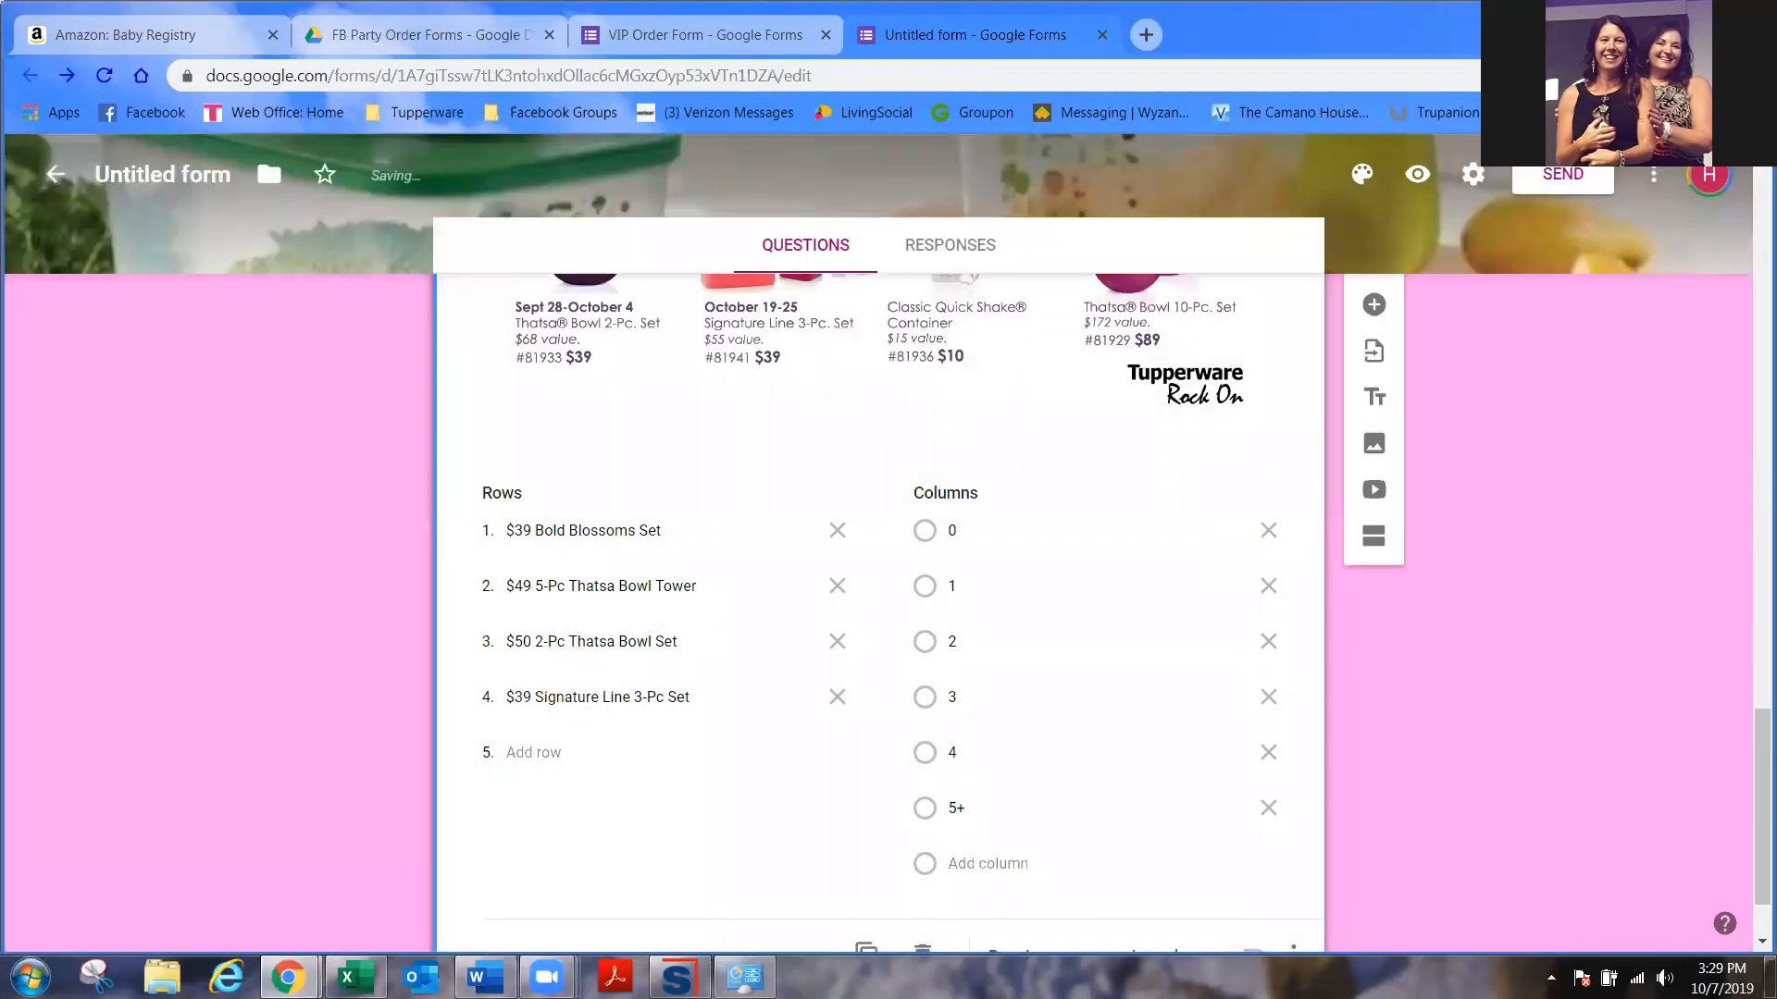
pyautogui.scroll(-2, 1114, 755)
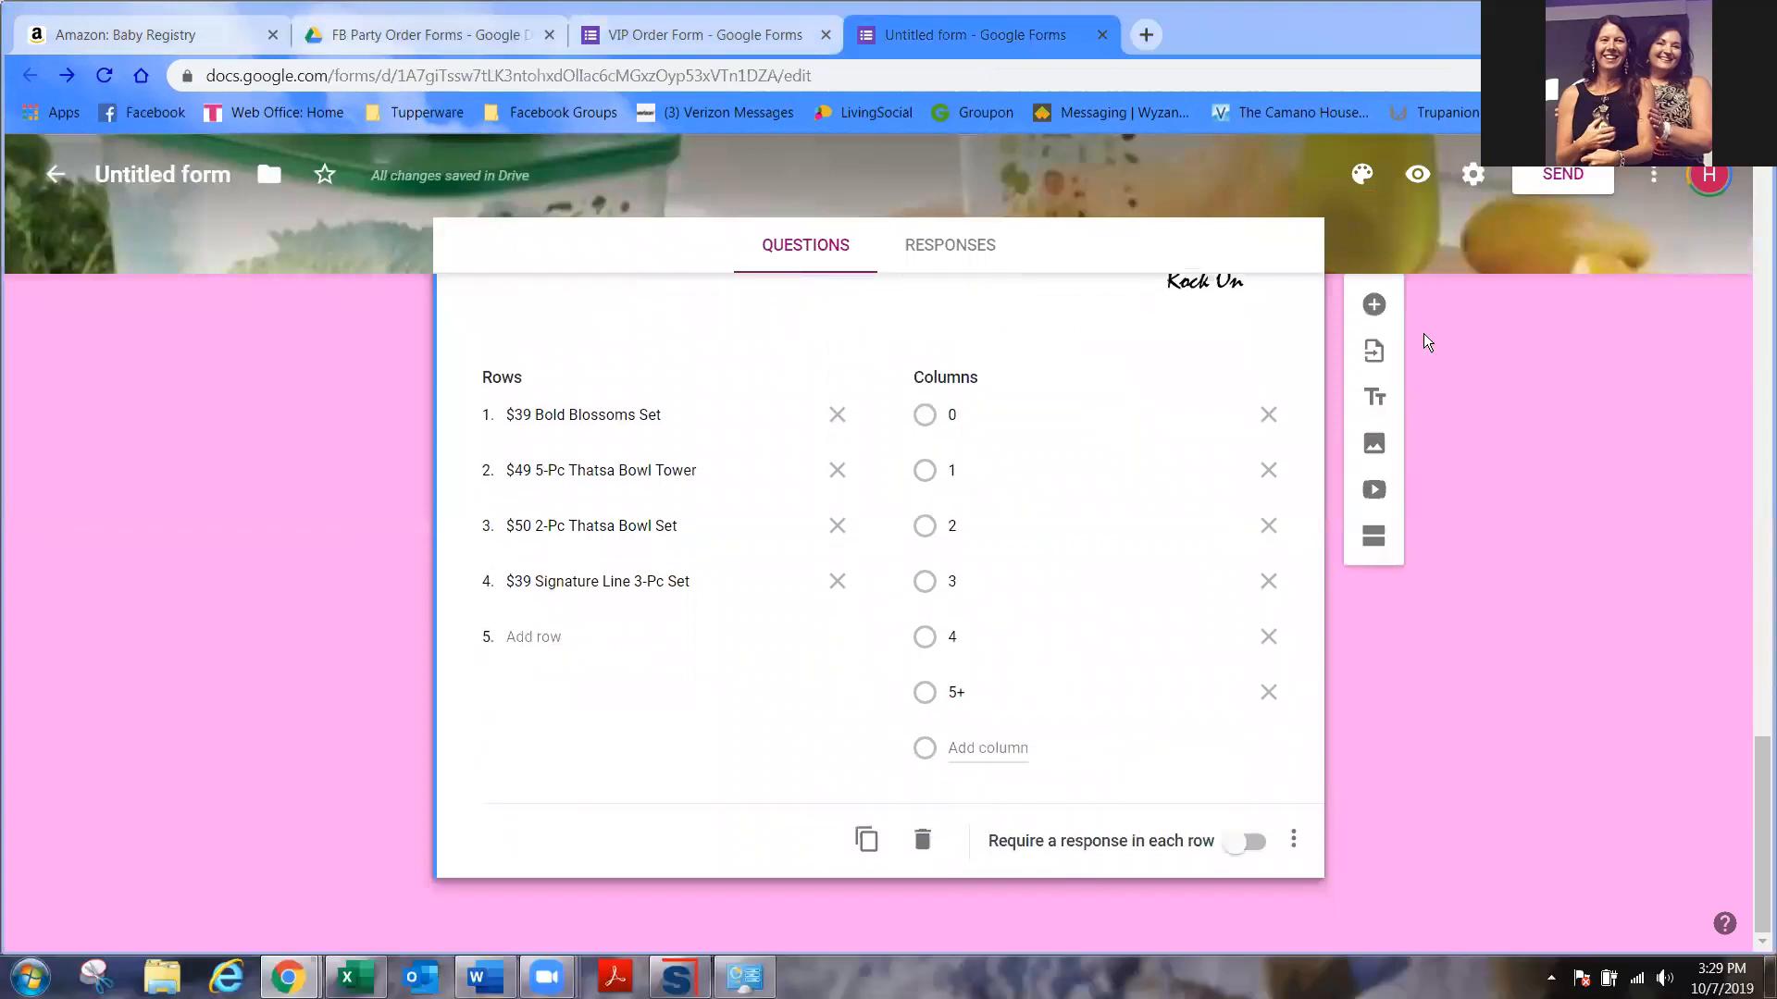
pyautogui.scroll(10, 1143, 688)
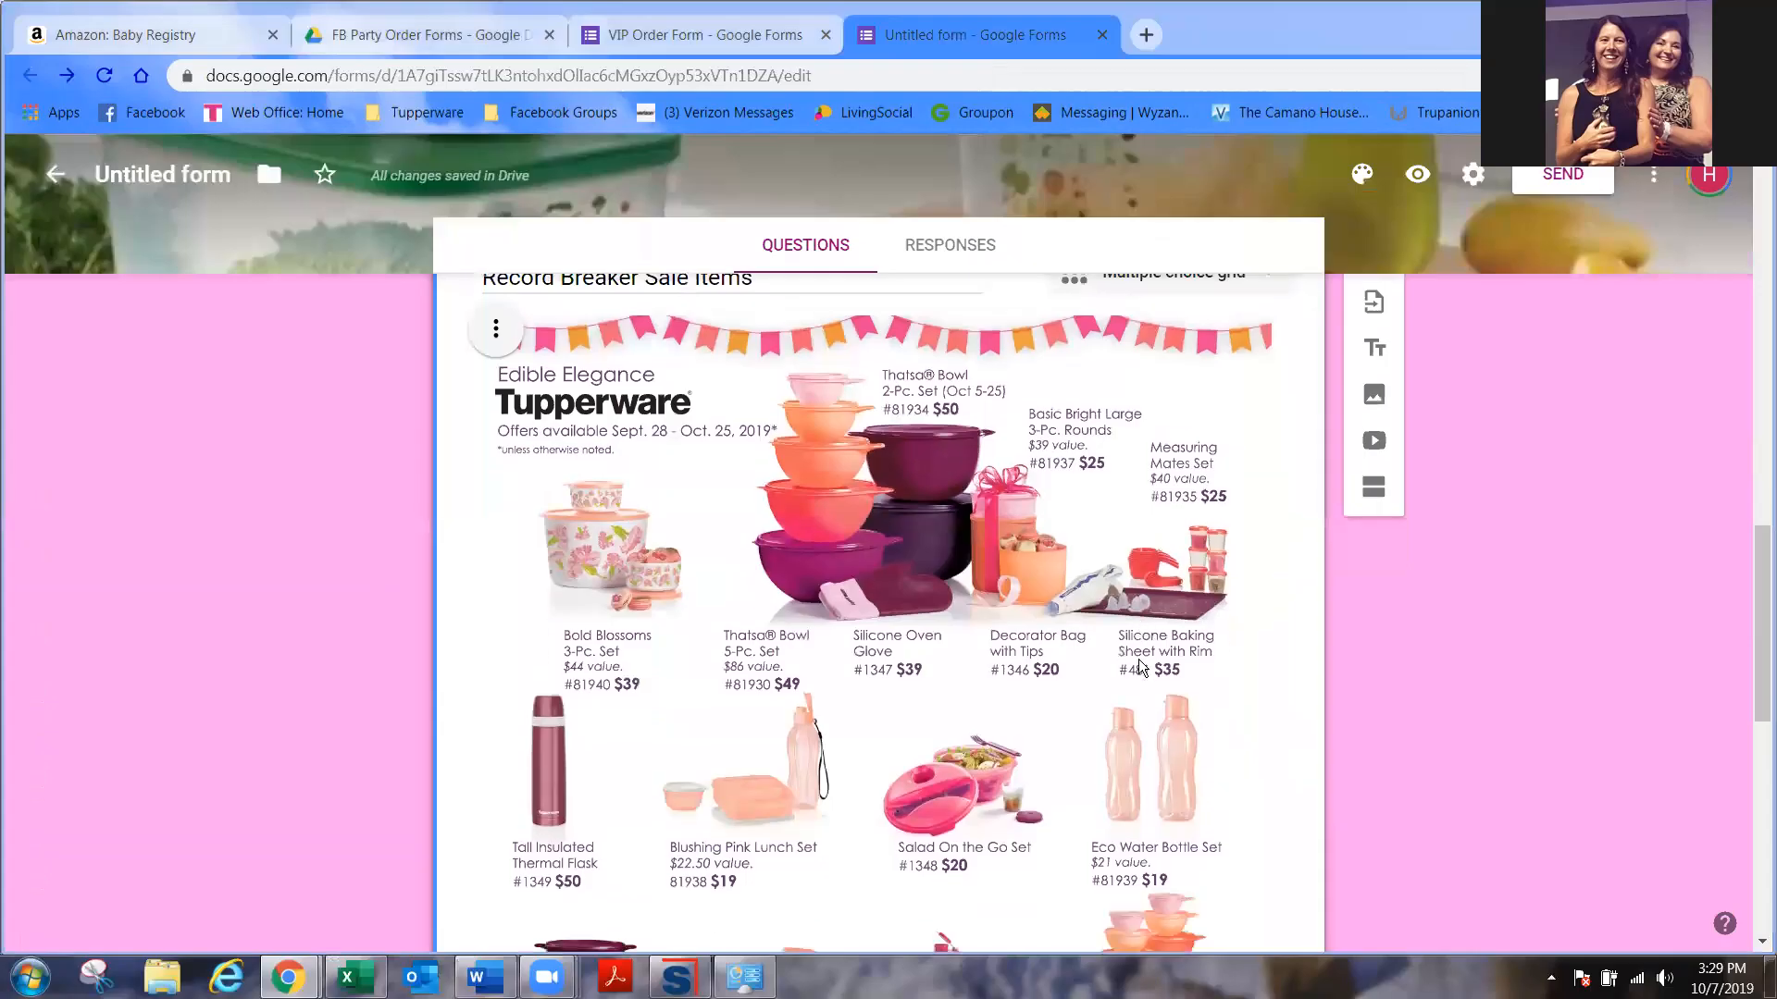
pyautogui.scroll(-9, 1138, 659)
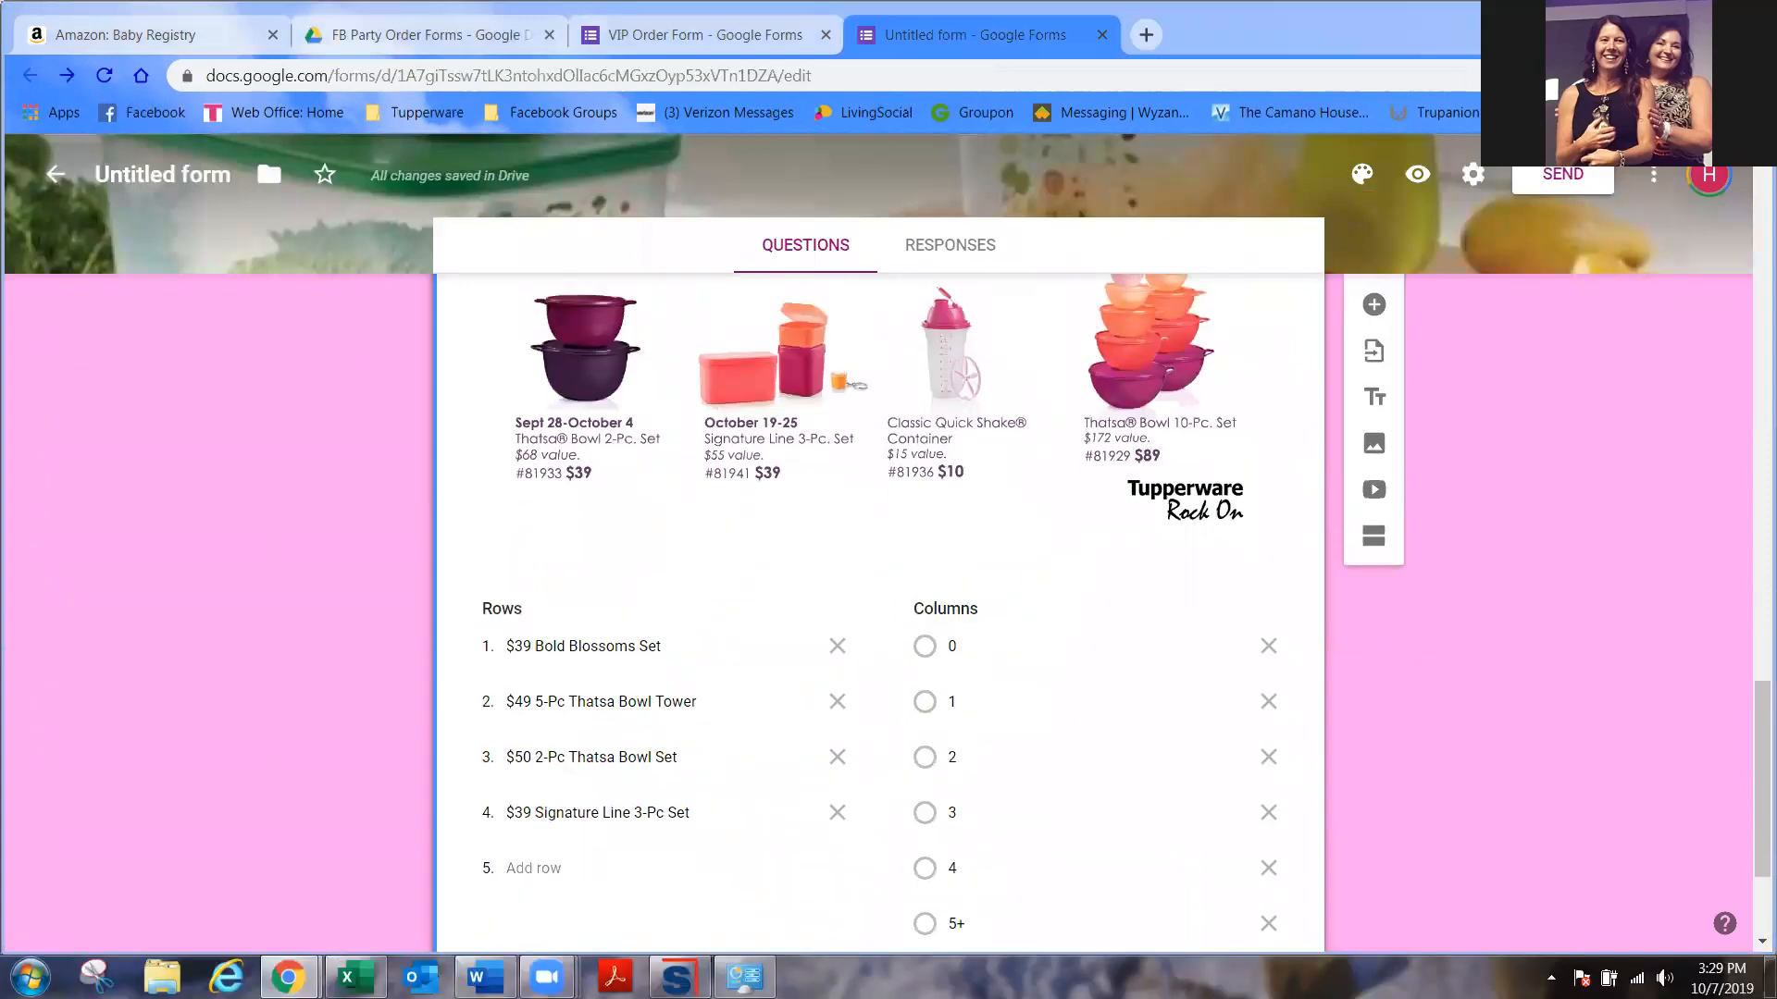
pyautogui.click(1374, 305)
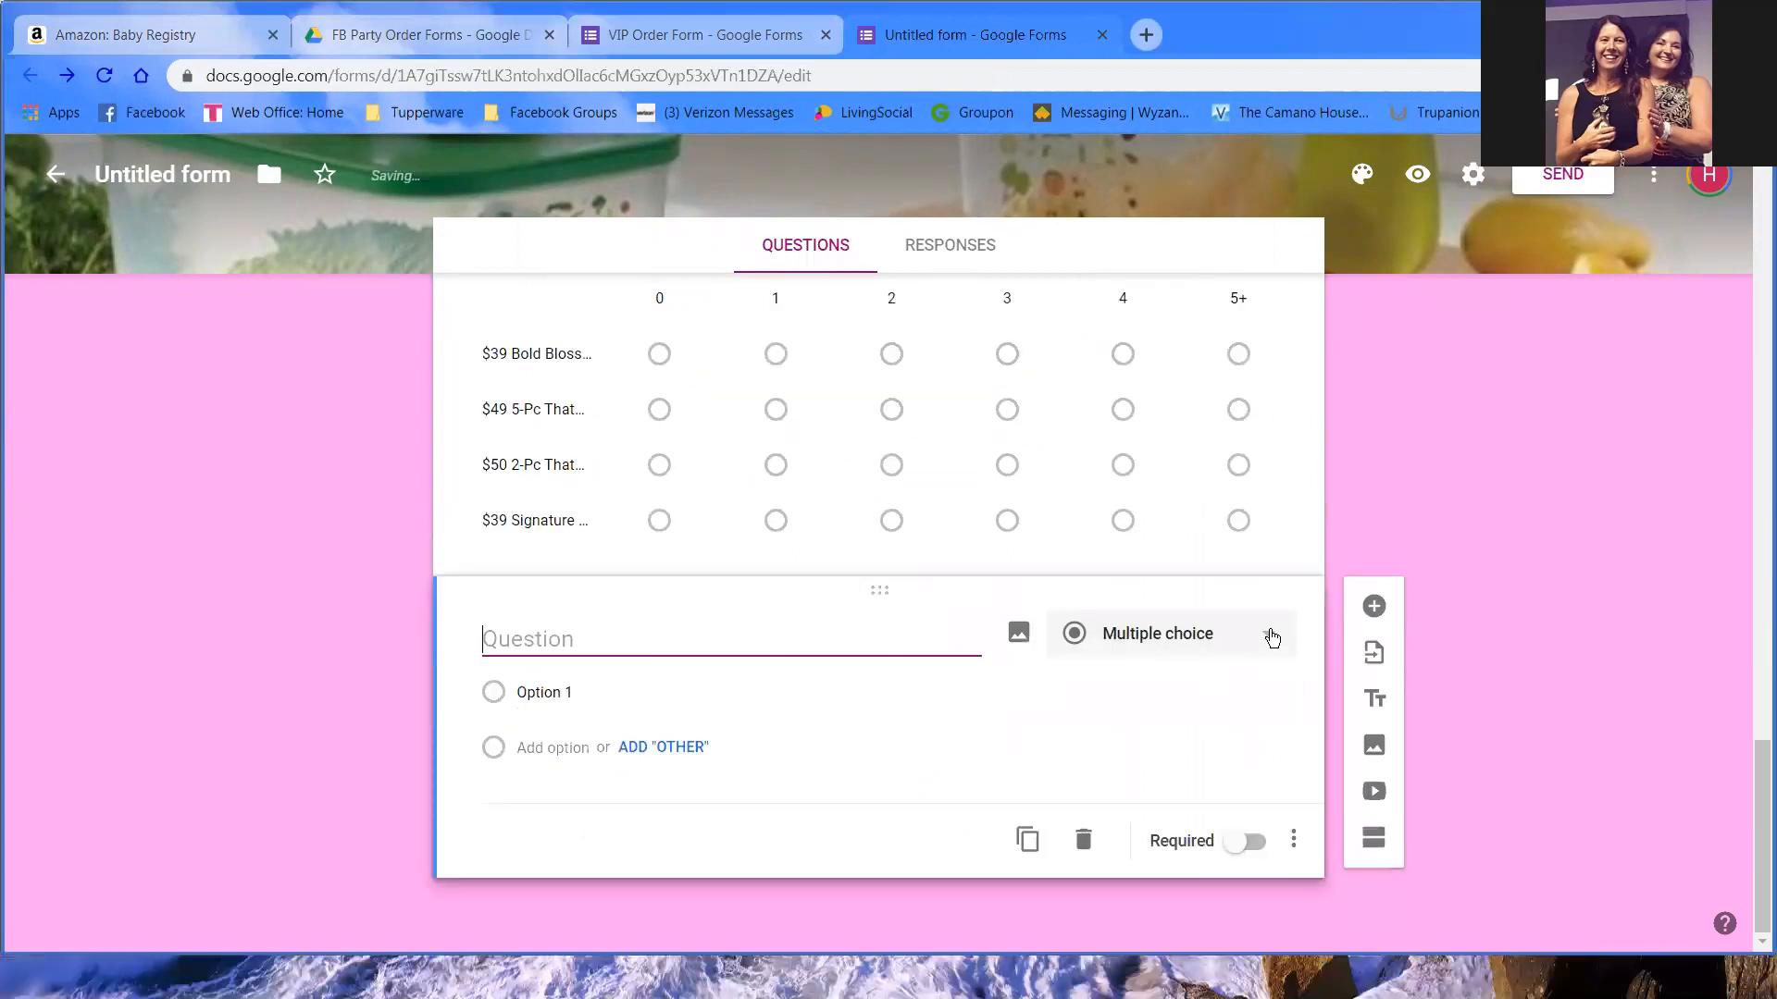
# - Make the new question a multiple choice grid titled 'Mid-October Sale Items' and open Insert image
pyautogui.click(1268, 635)
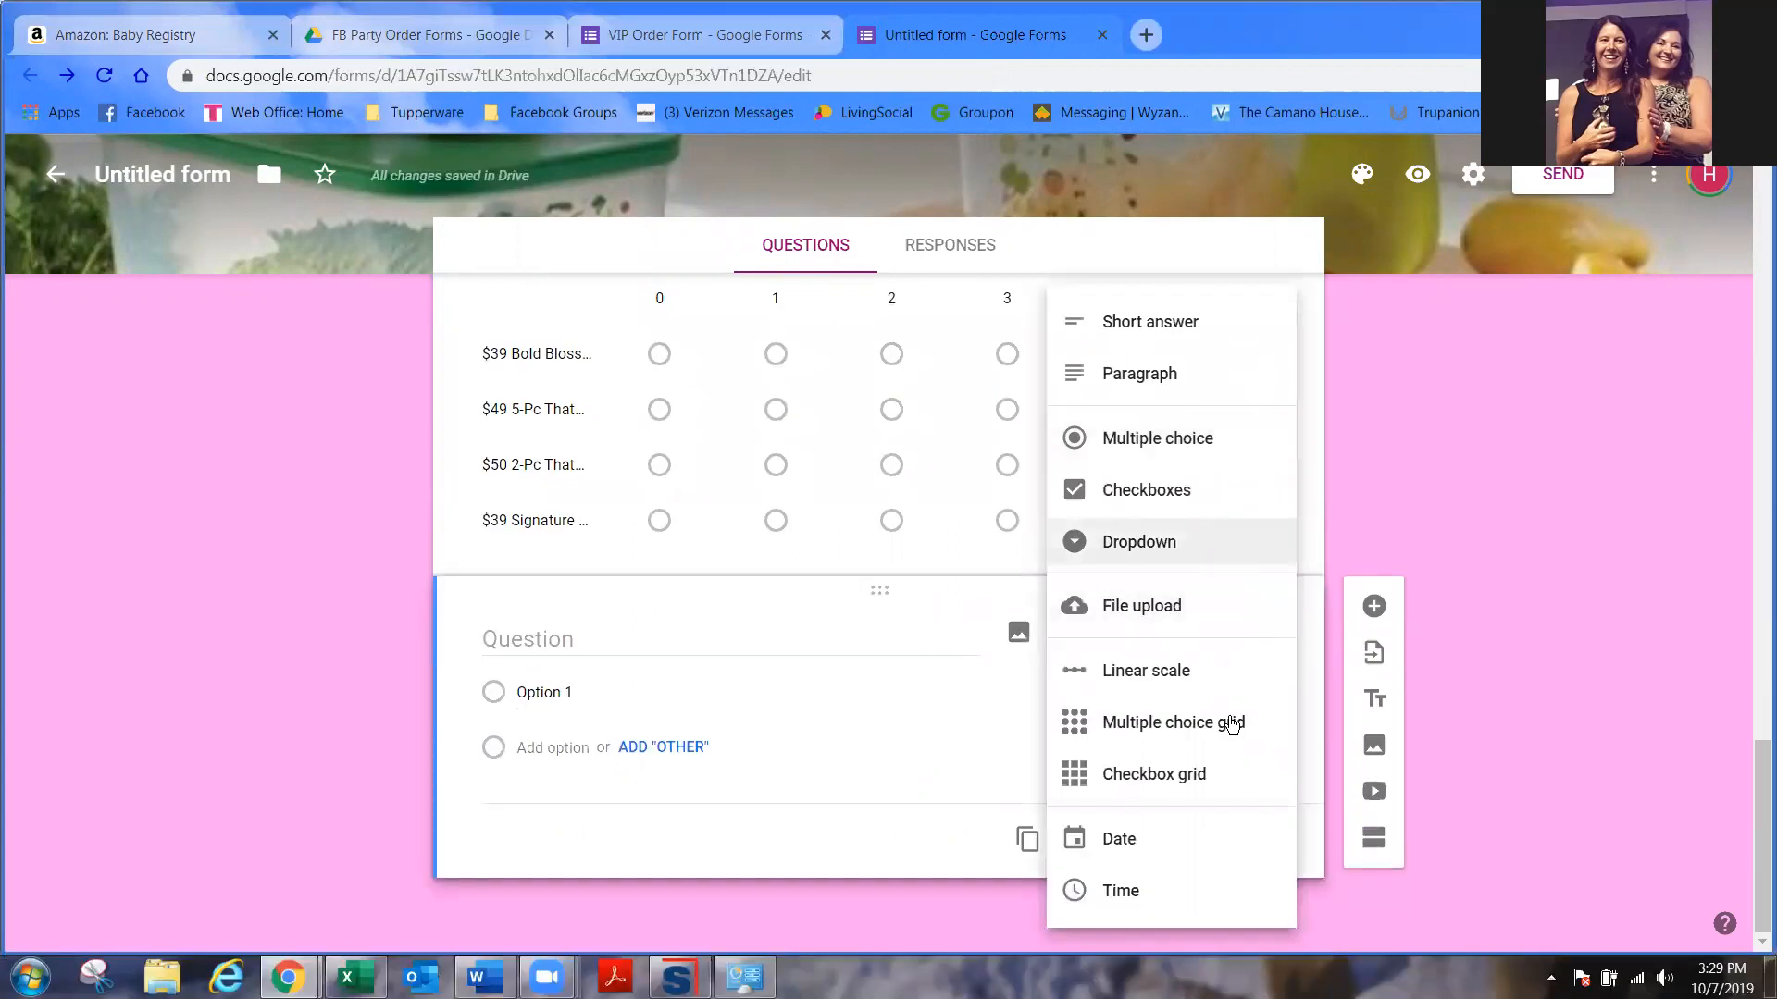
pyautogui.click(1230, 724)
pyautogui.write('Mid-Octover')
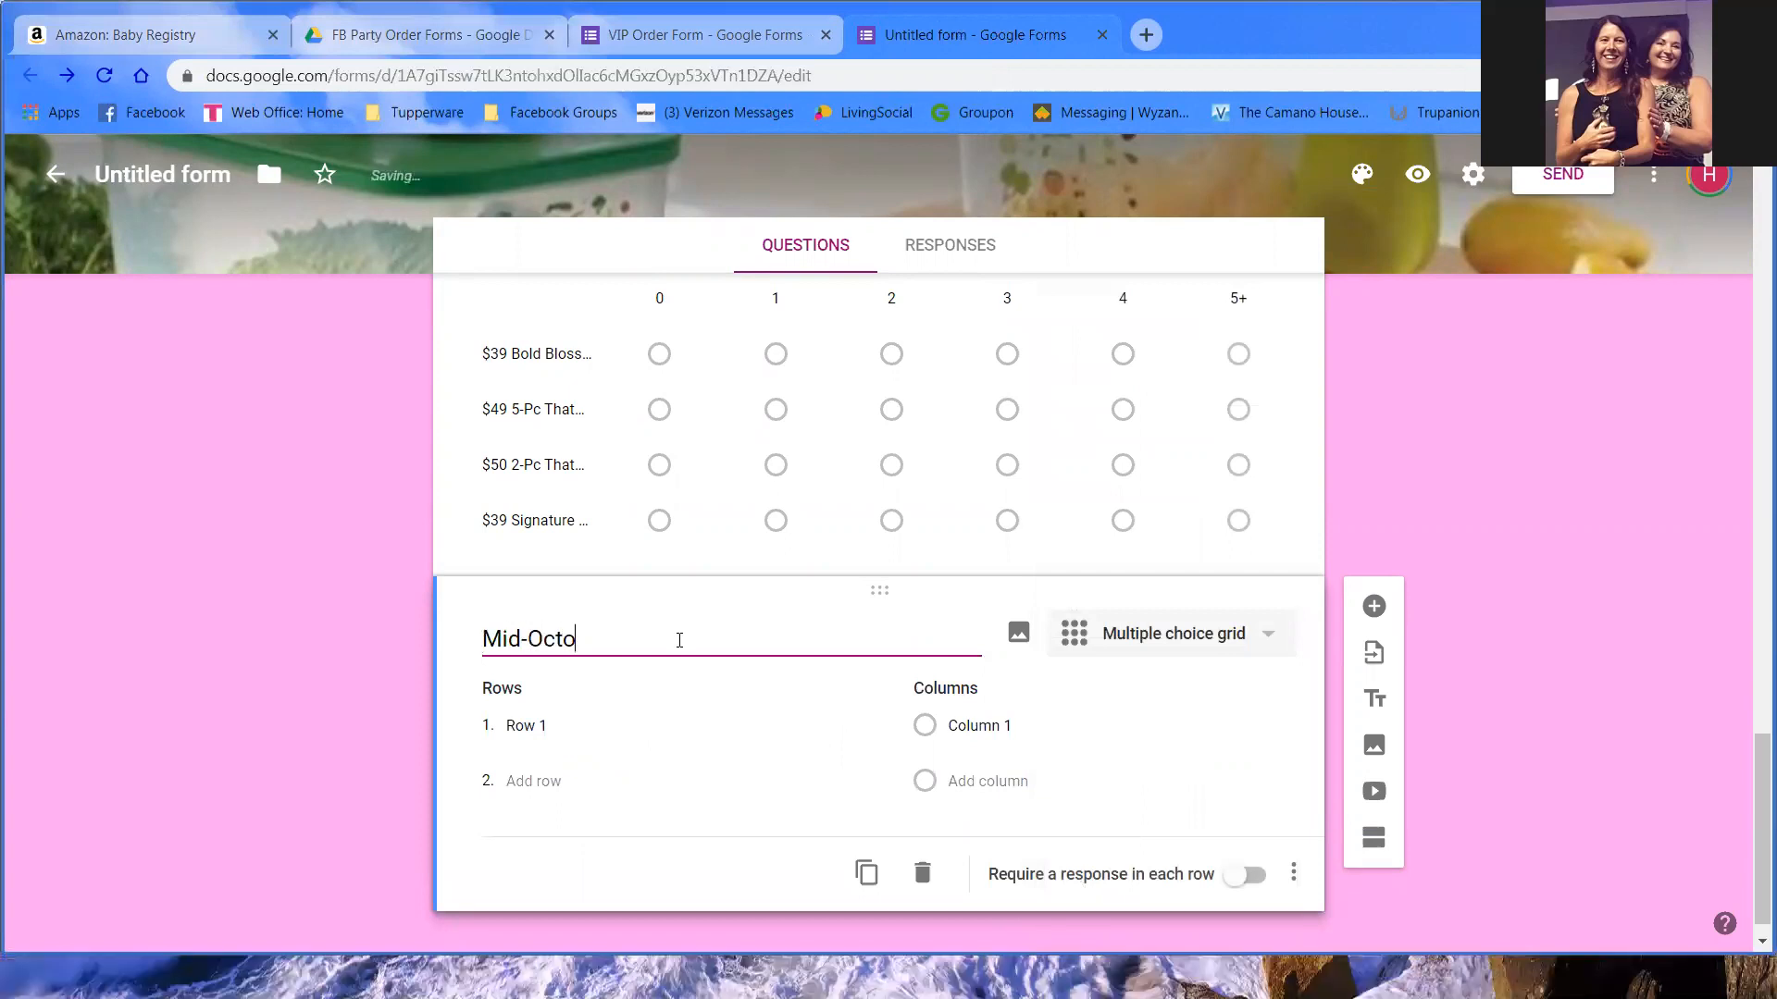
pyautogui.press('BackSpace')
pyautogui.press('BackSpace')
pyautogui.press('BackSpace')
pyautogui.write('ber ')
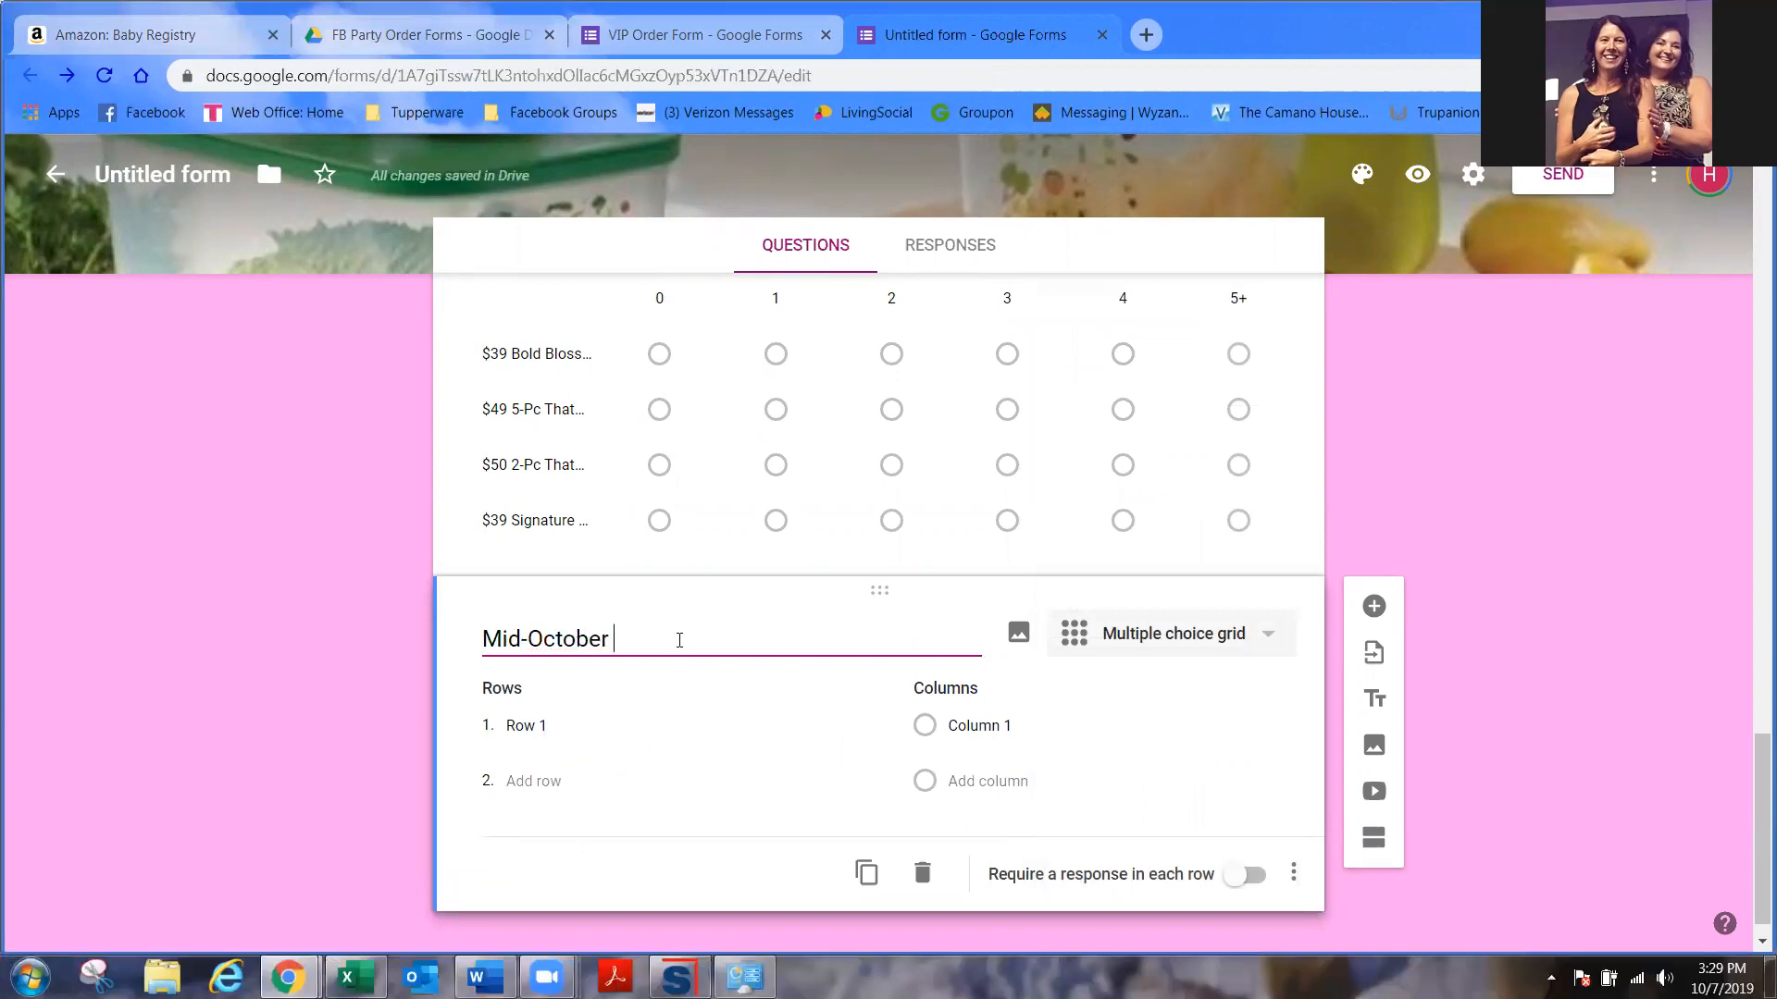
pyautogui.write('Sale Items')
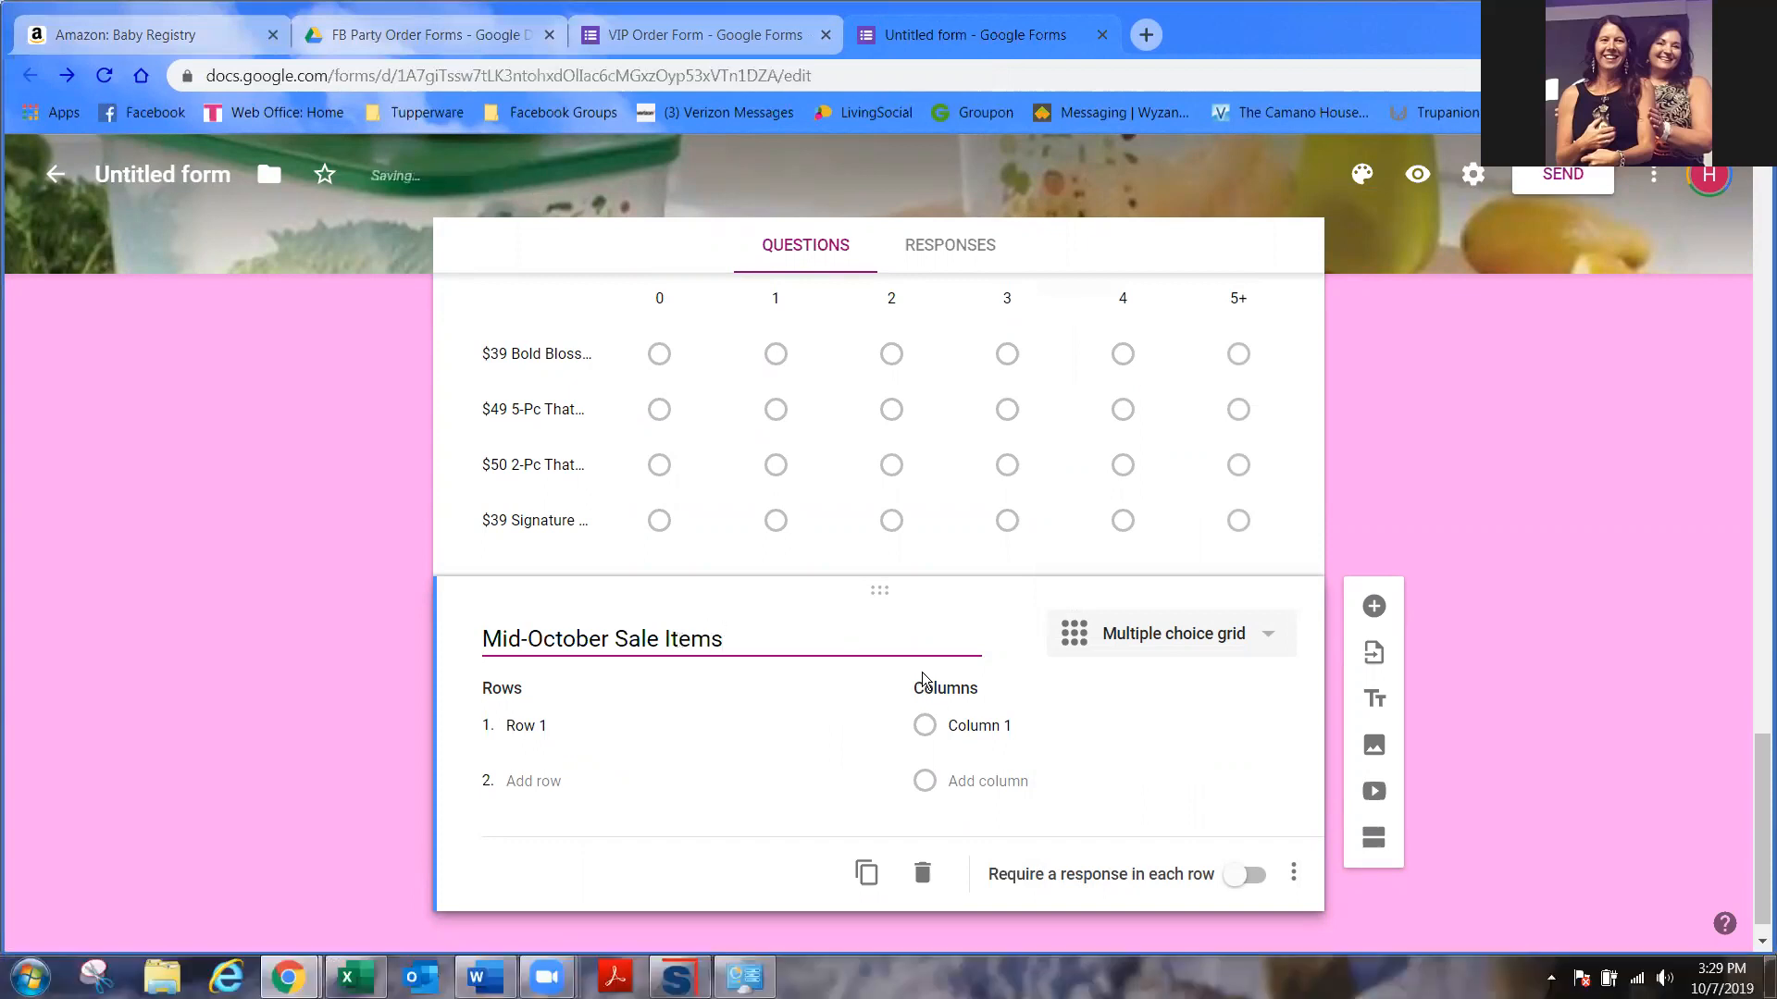
pyautogui.click(1018, 634)
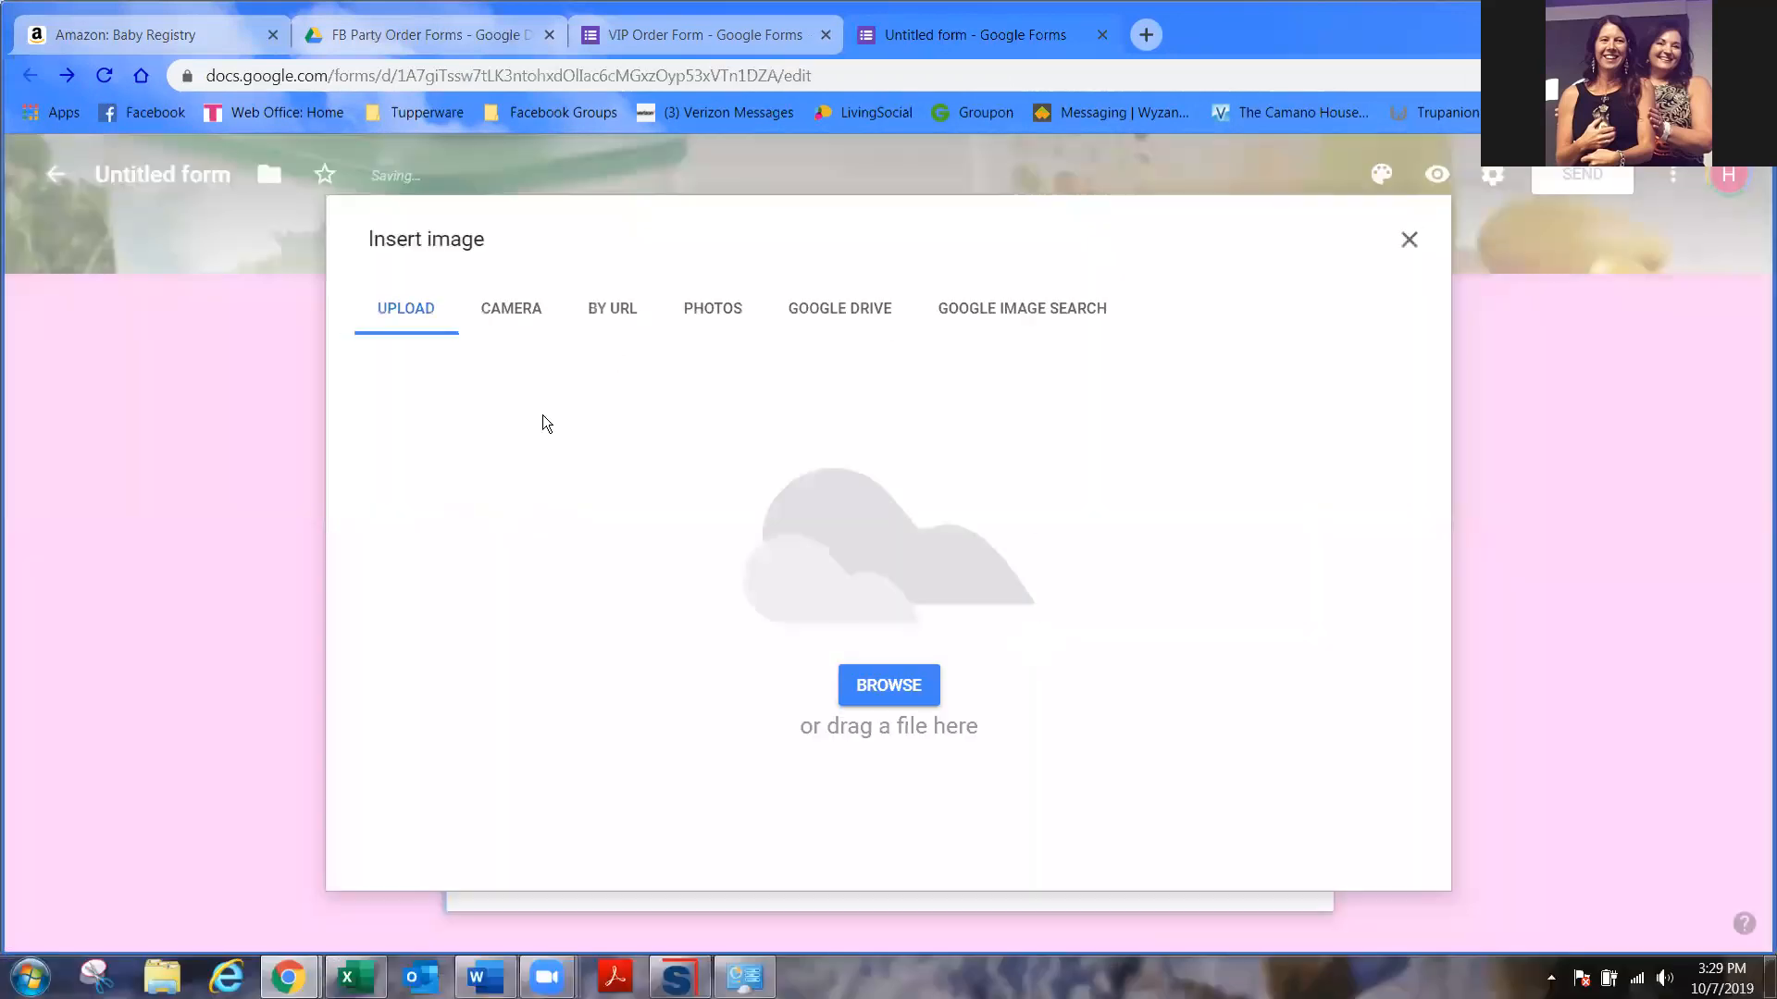
# - Upload octflyer from October 2019 > Mid-October 2019 into the Mid-October Sale Items question
pyautogui.click(875, 689)
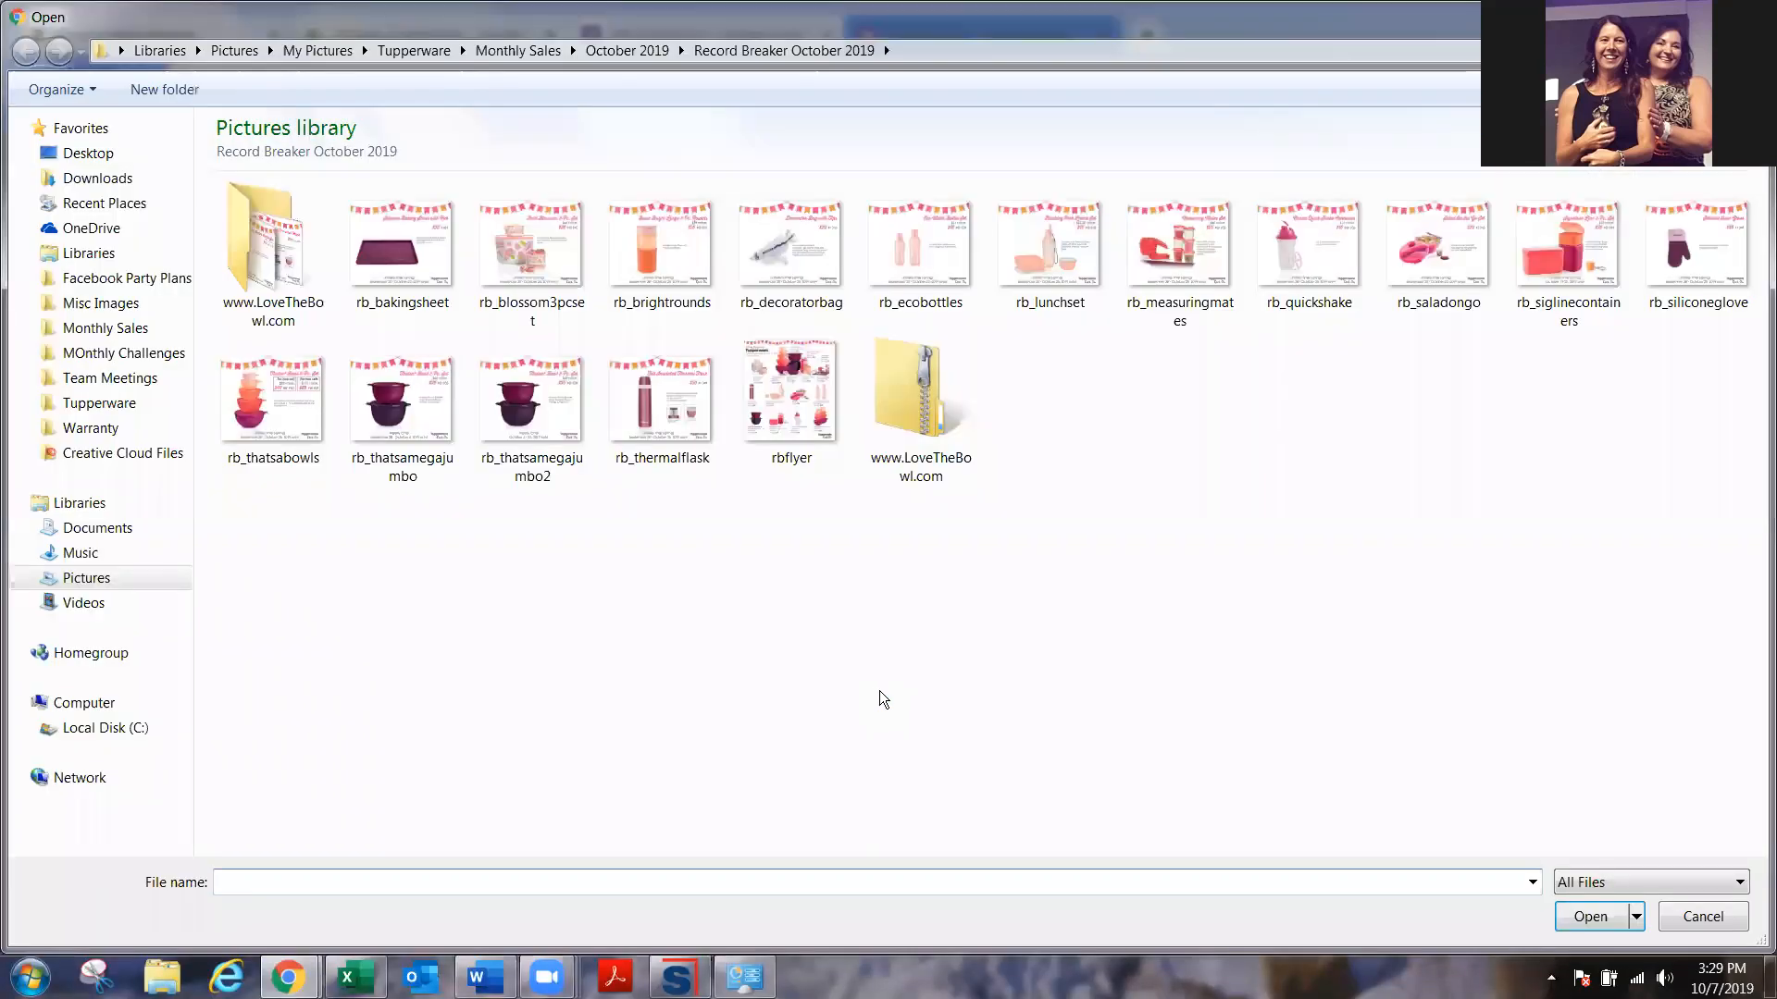
pyautogui.click(640, 44)
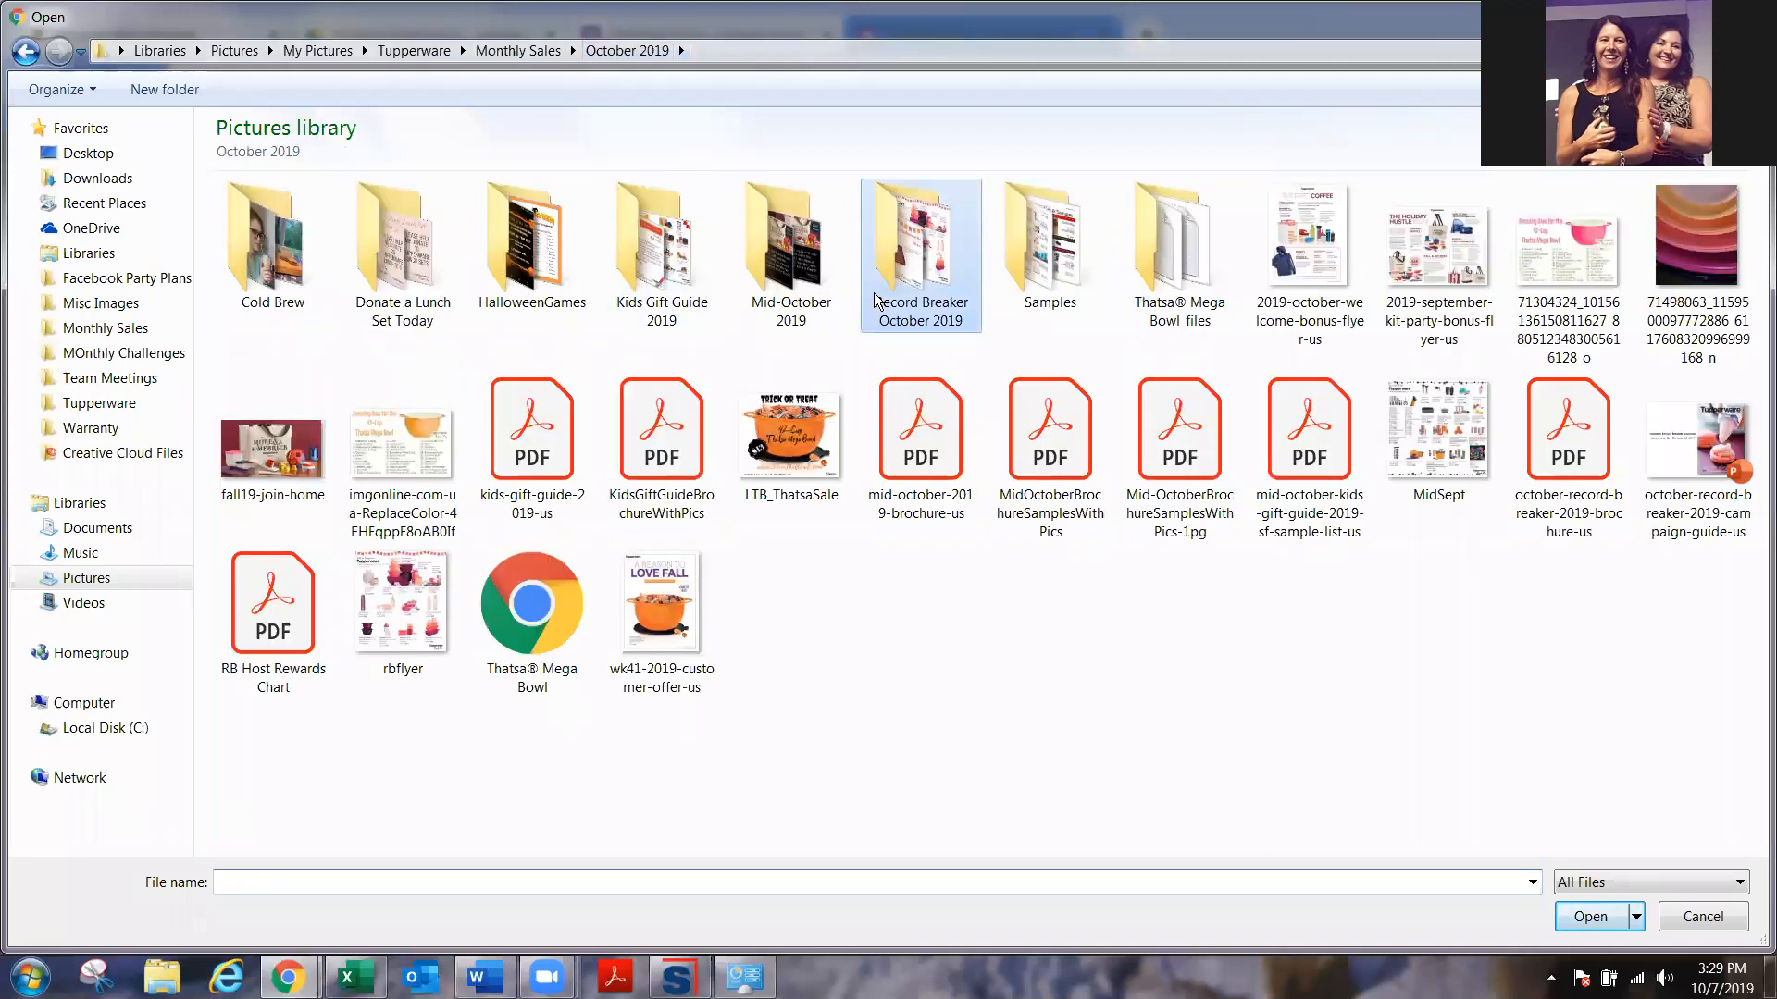
pyautogui.doubleClick(766, 261)
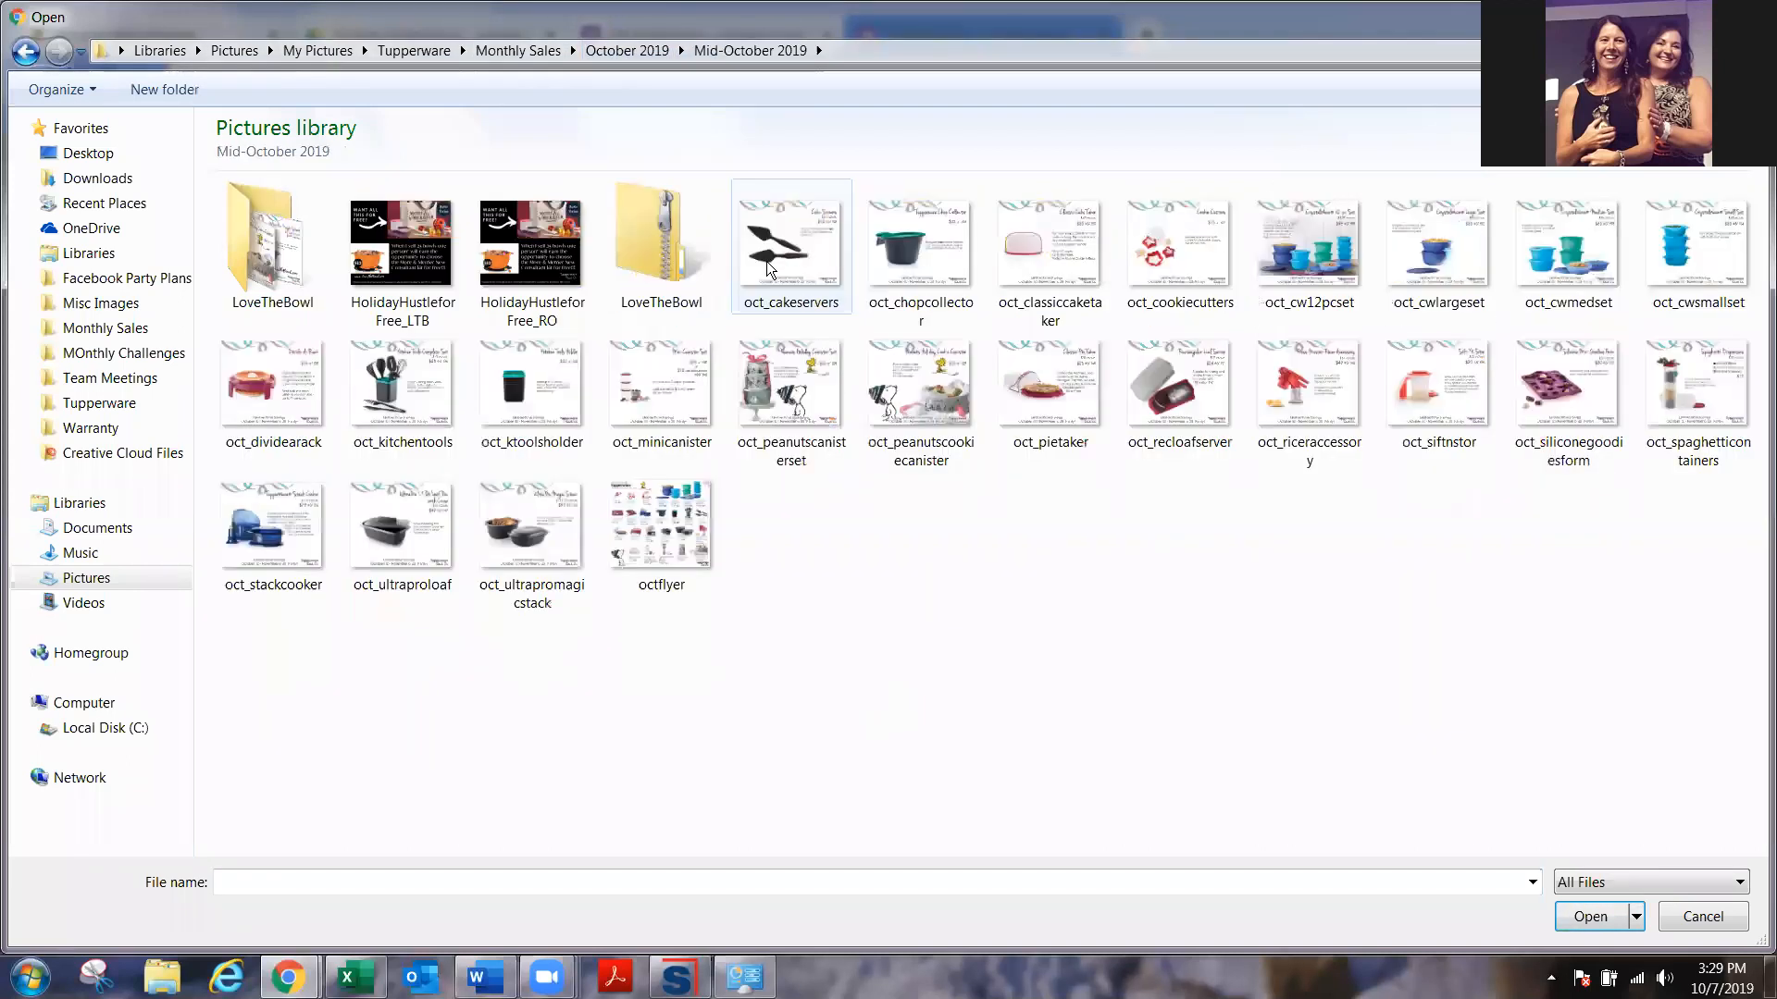
pyautogui.click(638, 546)
pyautogui.click(1588, 916)
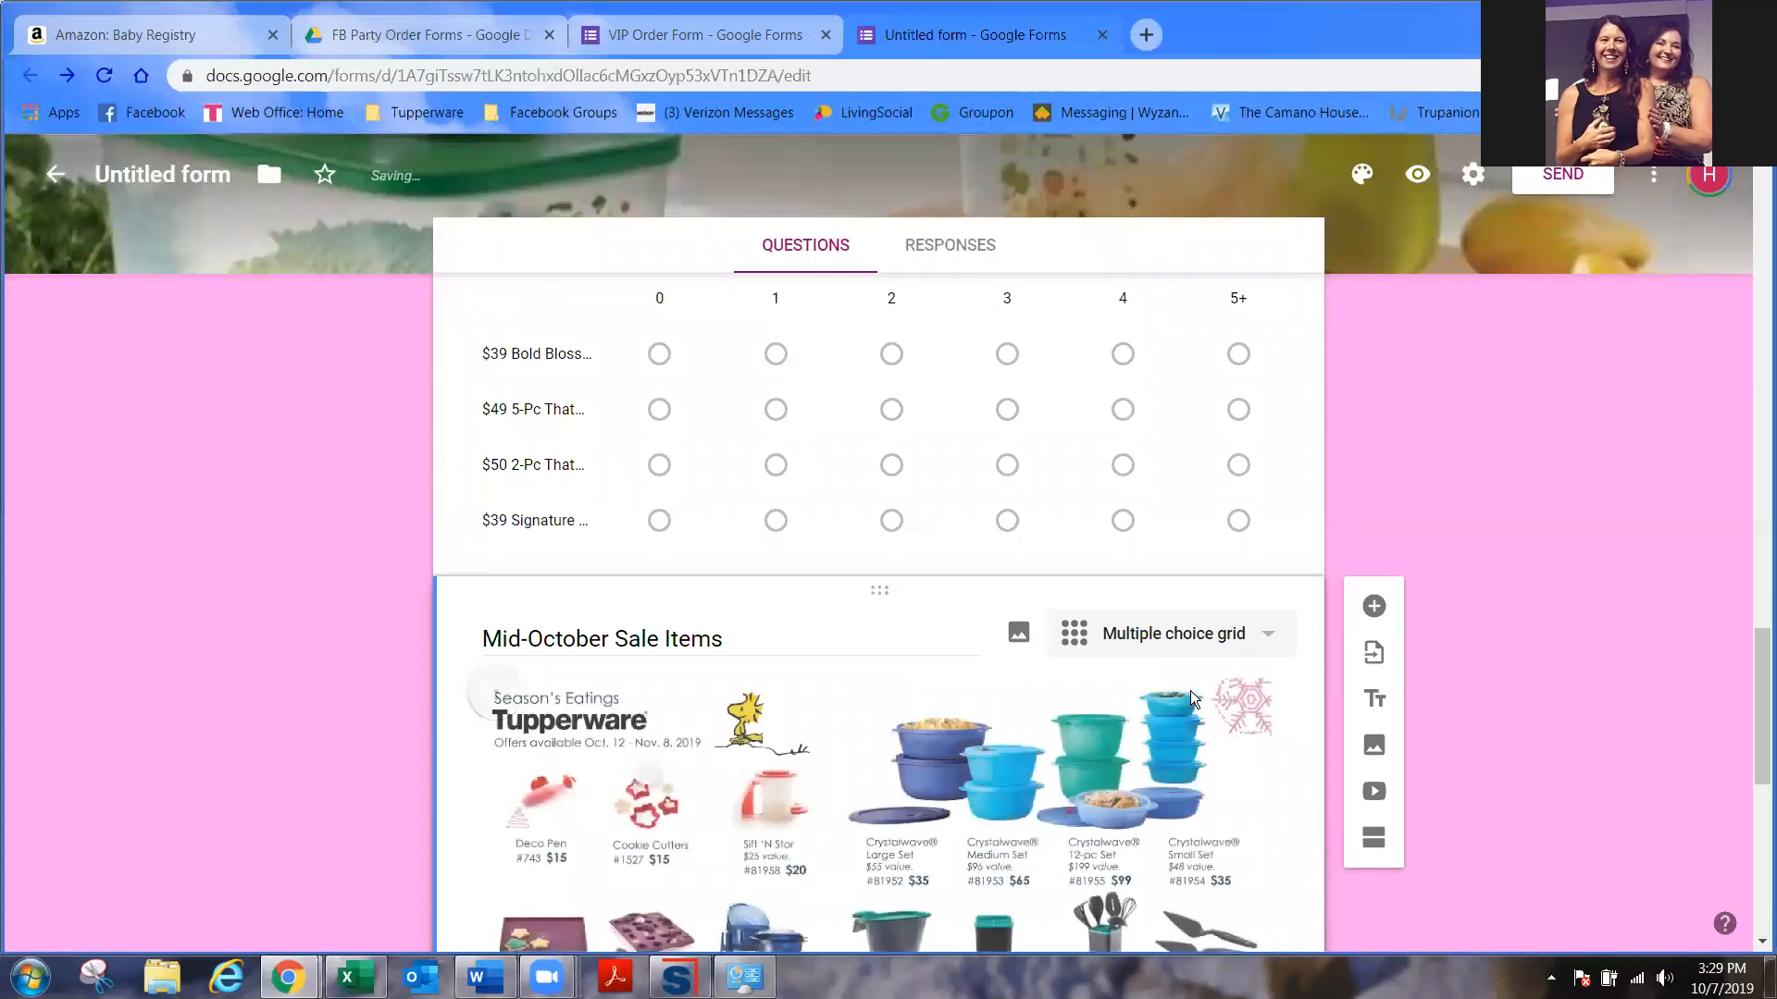
# - Rename the grid's first row to '$35 Classic Cake Taker'
pyautogui.scroll(-10, 1190, 690)
pyautogui.click(575, 695)
pyautogui.write('Calssi')
pyautogui.press('BackSpace')
pyautogui.press('BackSpace')
pyautogui.write('lassic Cake TAker')
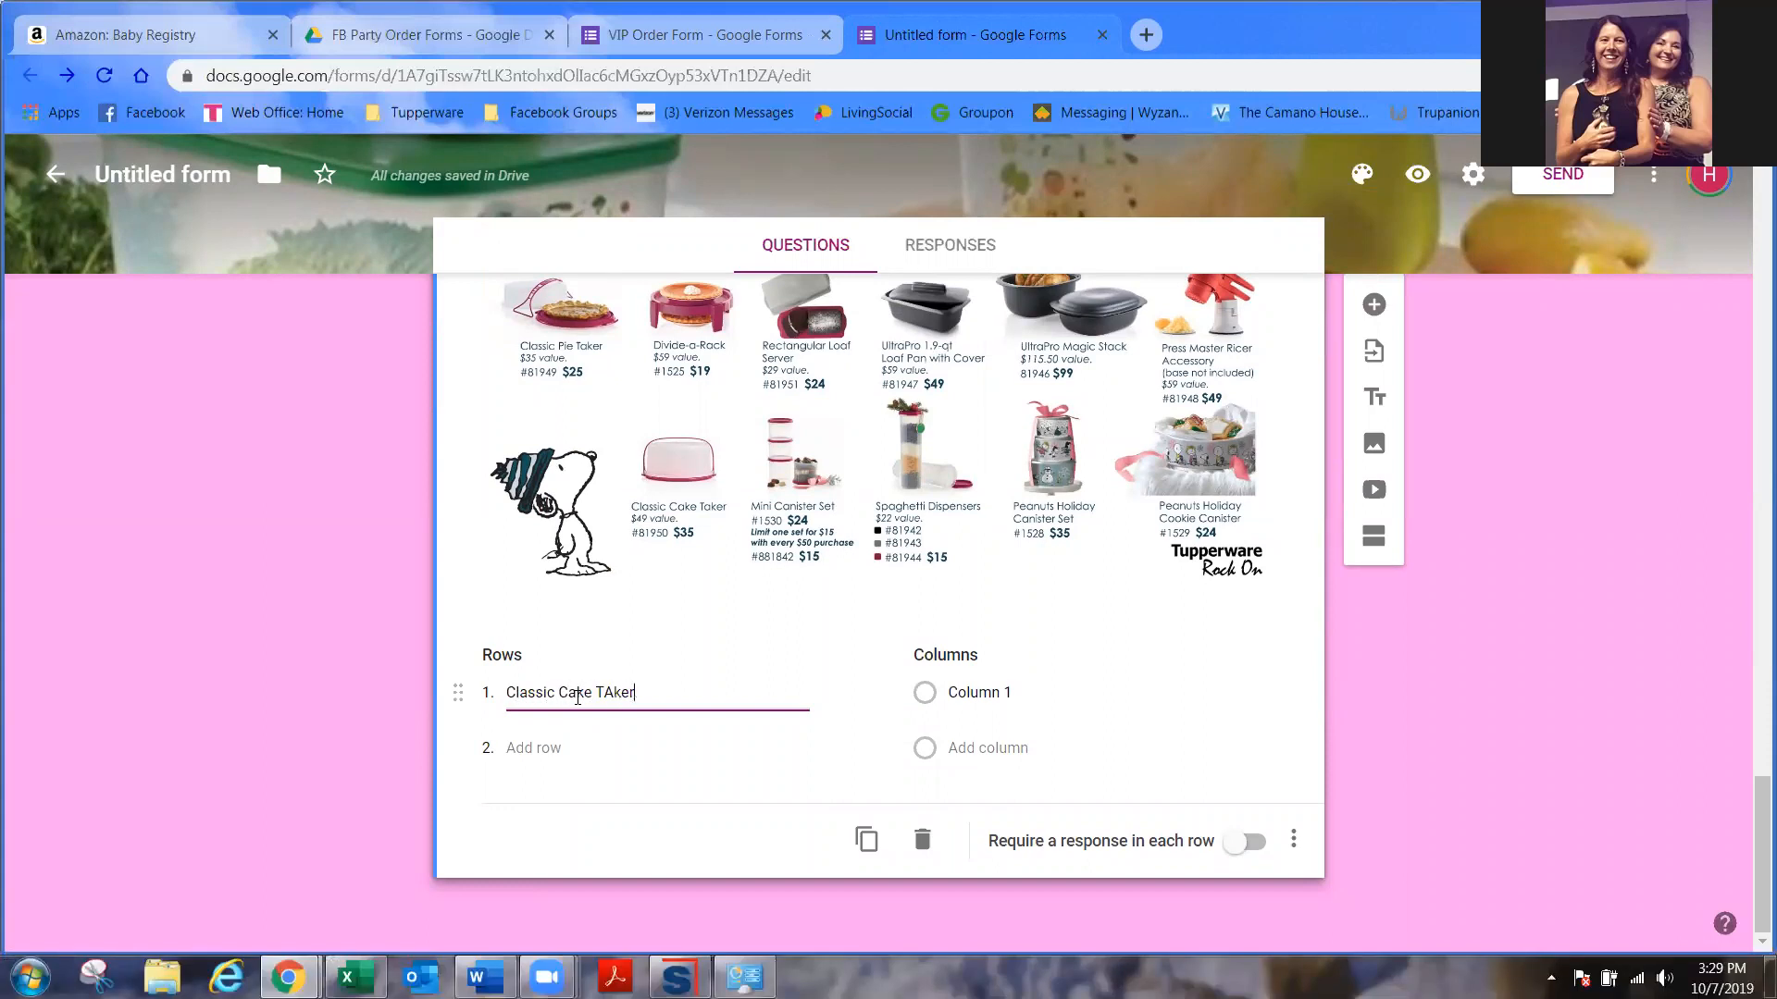
pyautogui.click(509, 691)
pyautogui.write('$35')
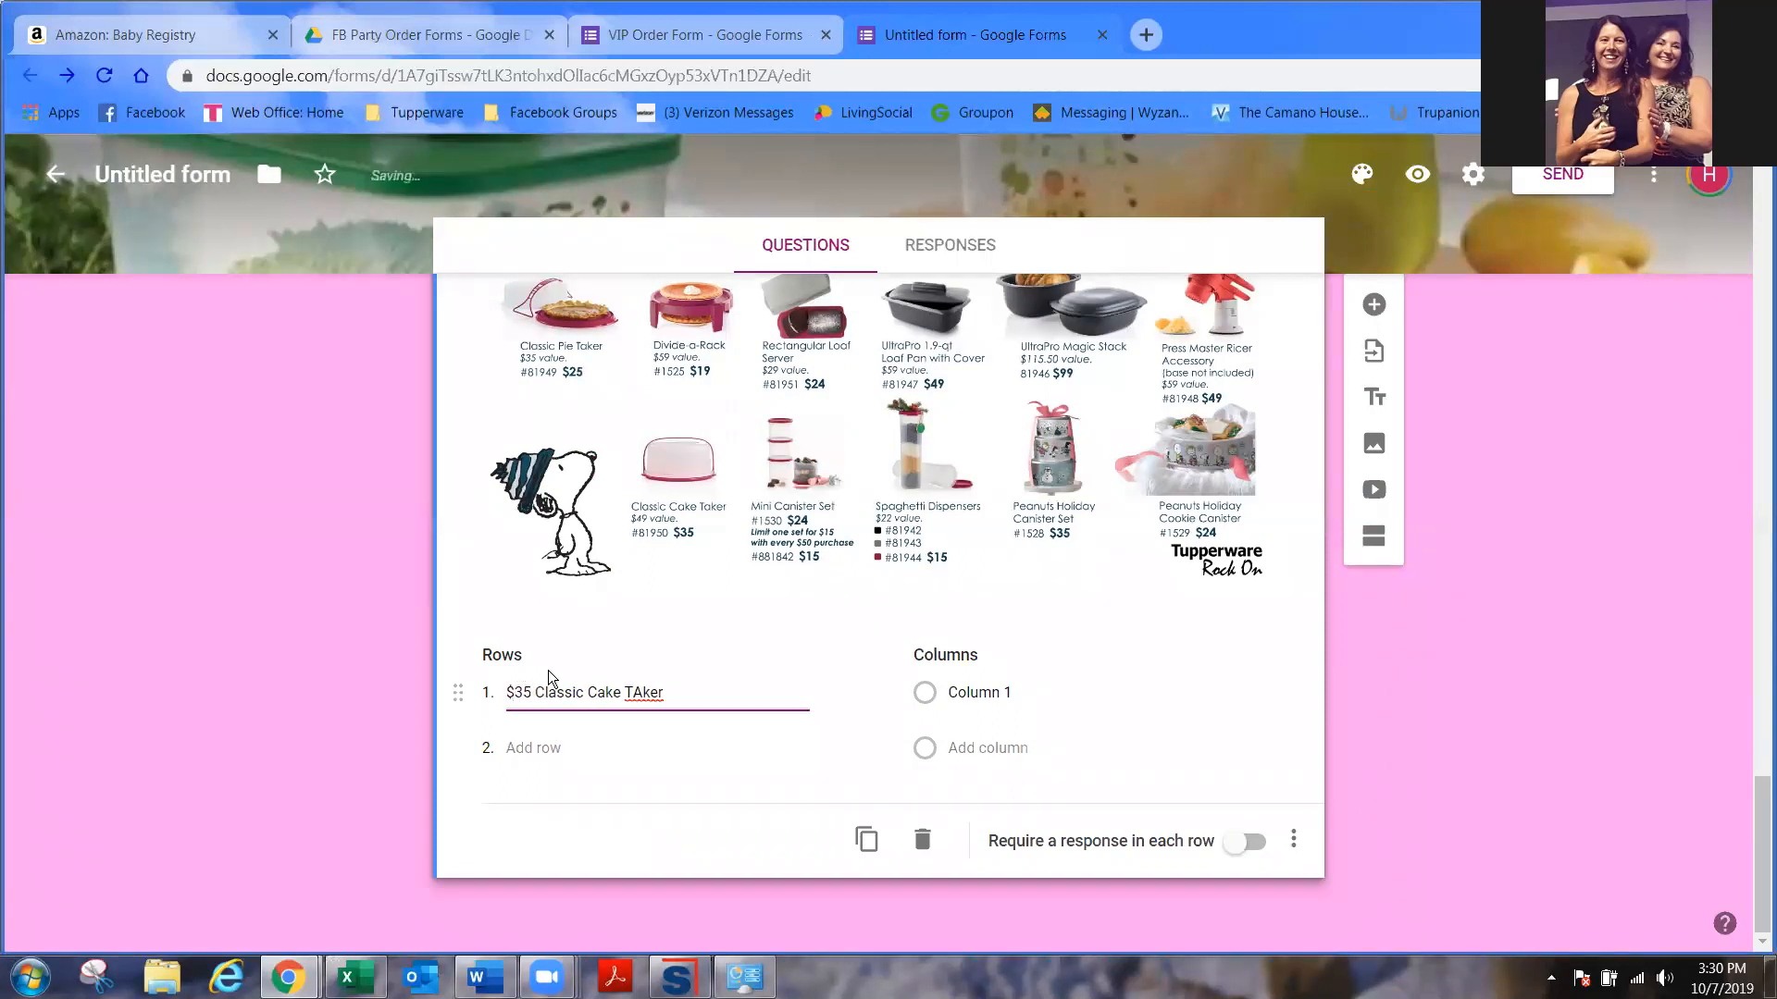
pyautogui.press('BackSpace')
pyautogui.write('a')
# - Add rows '$24 Mini Canister Set' and '$22 Spag Disp'
pyautogui.click(554, 750)
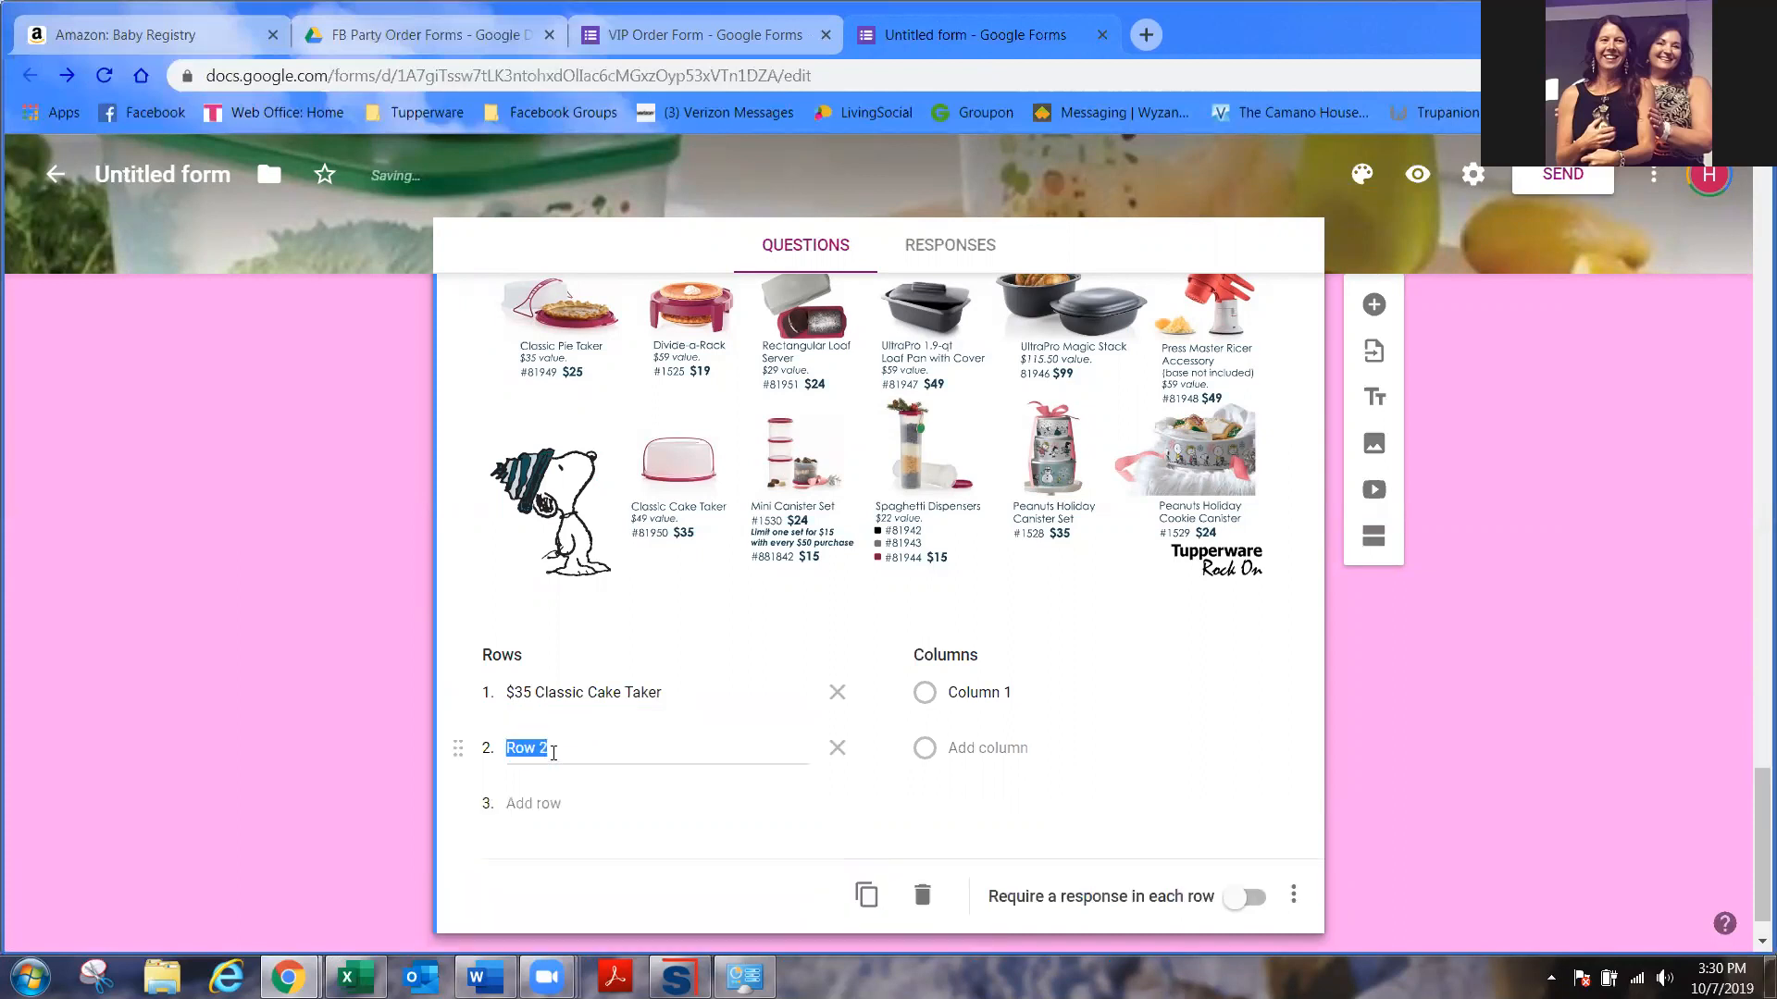
pyautogui.scroll(4, 648, 444)
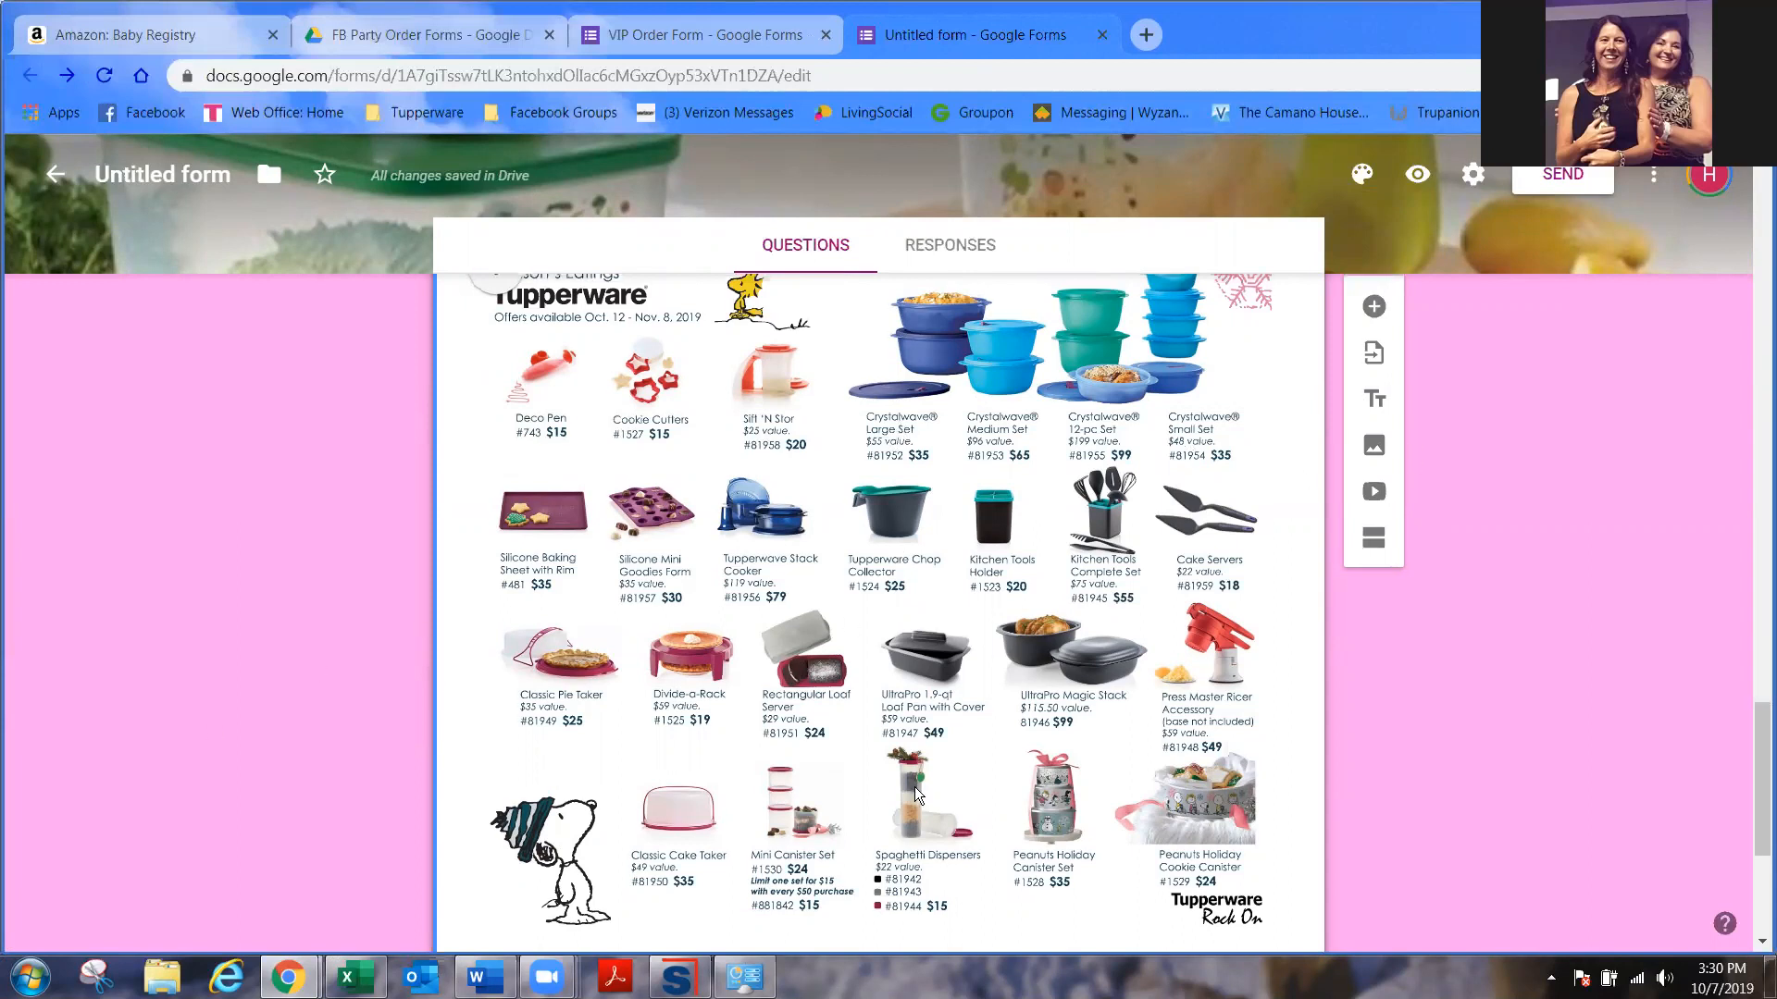
pyautogui.scroll(-4, 915, 787)
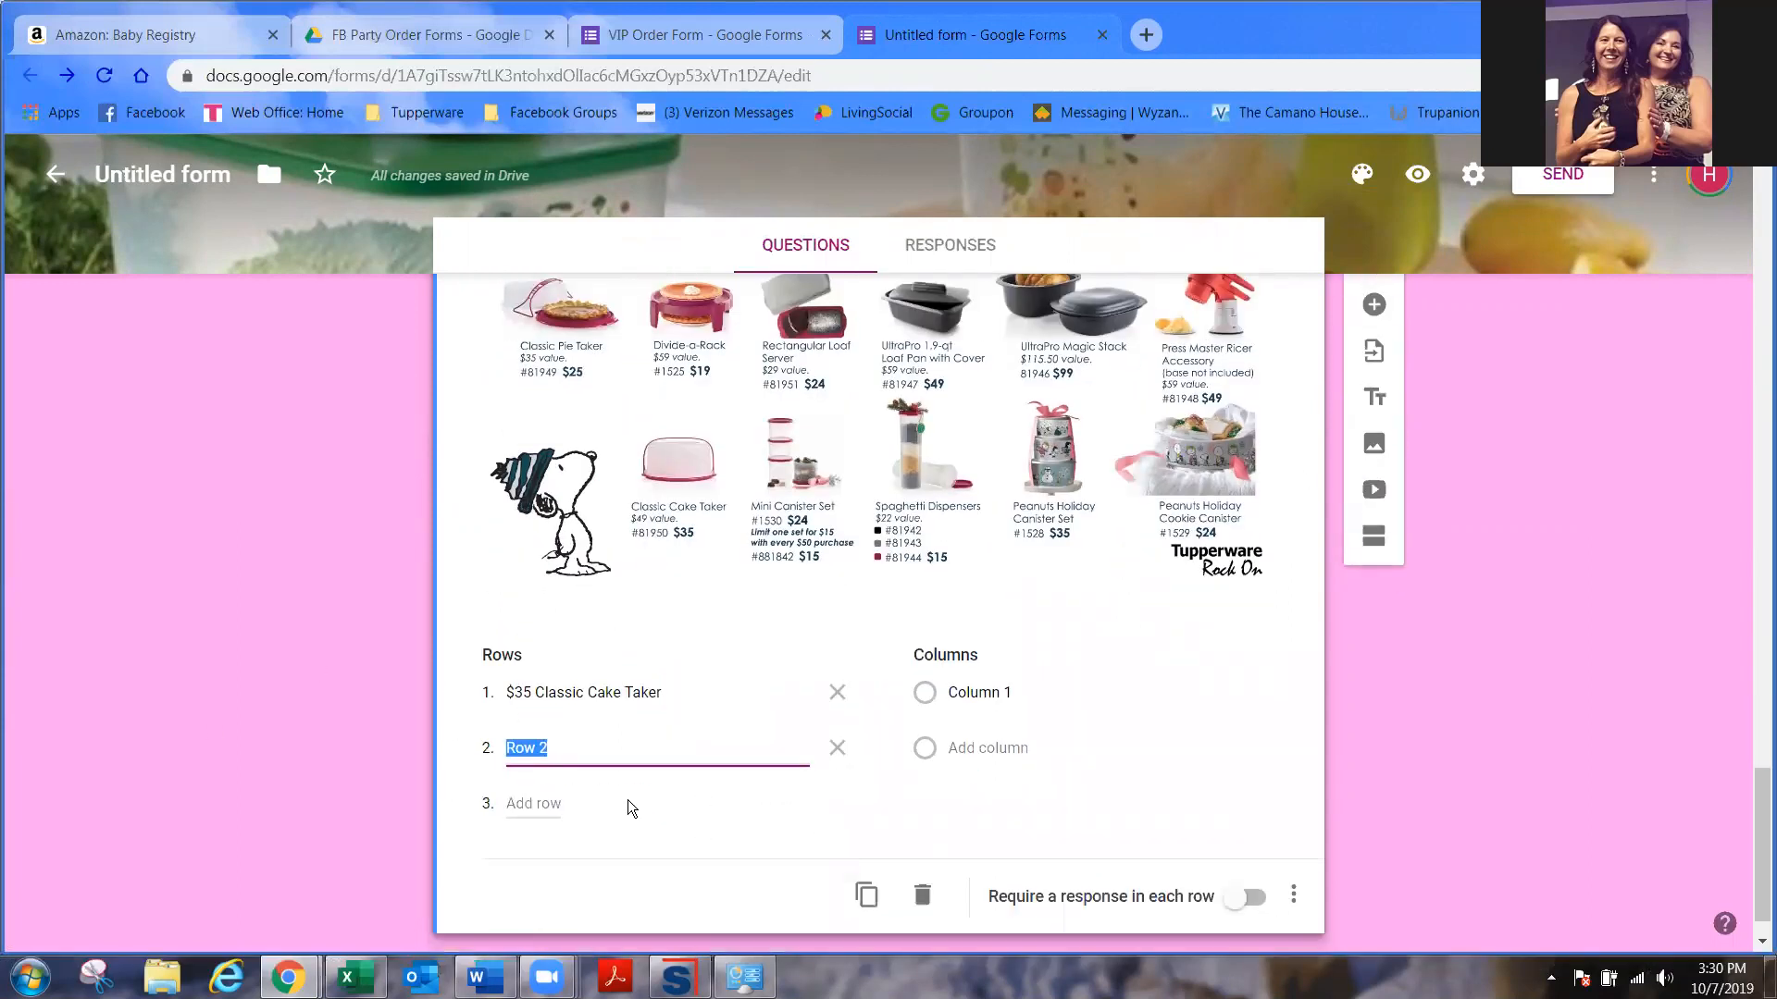
pyautogui.write('$24 Mini Can')
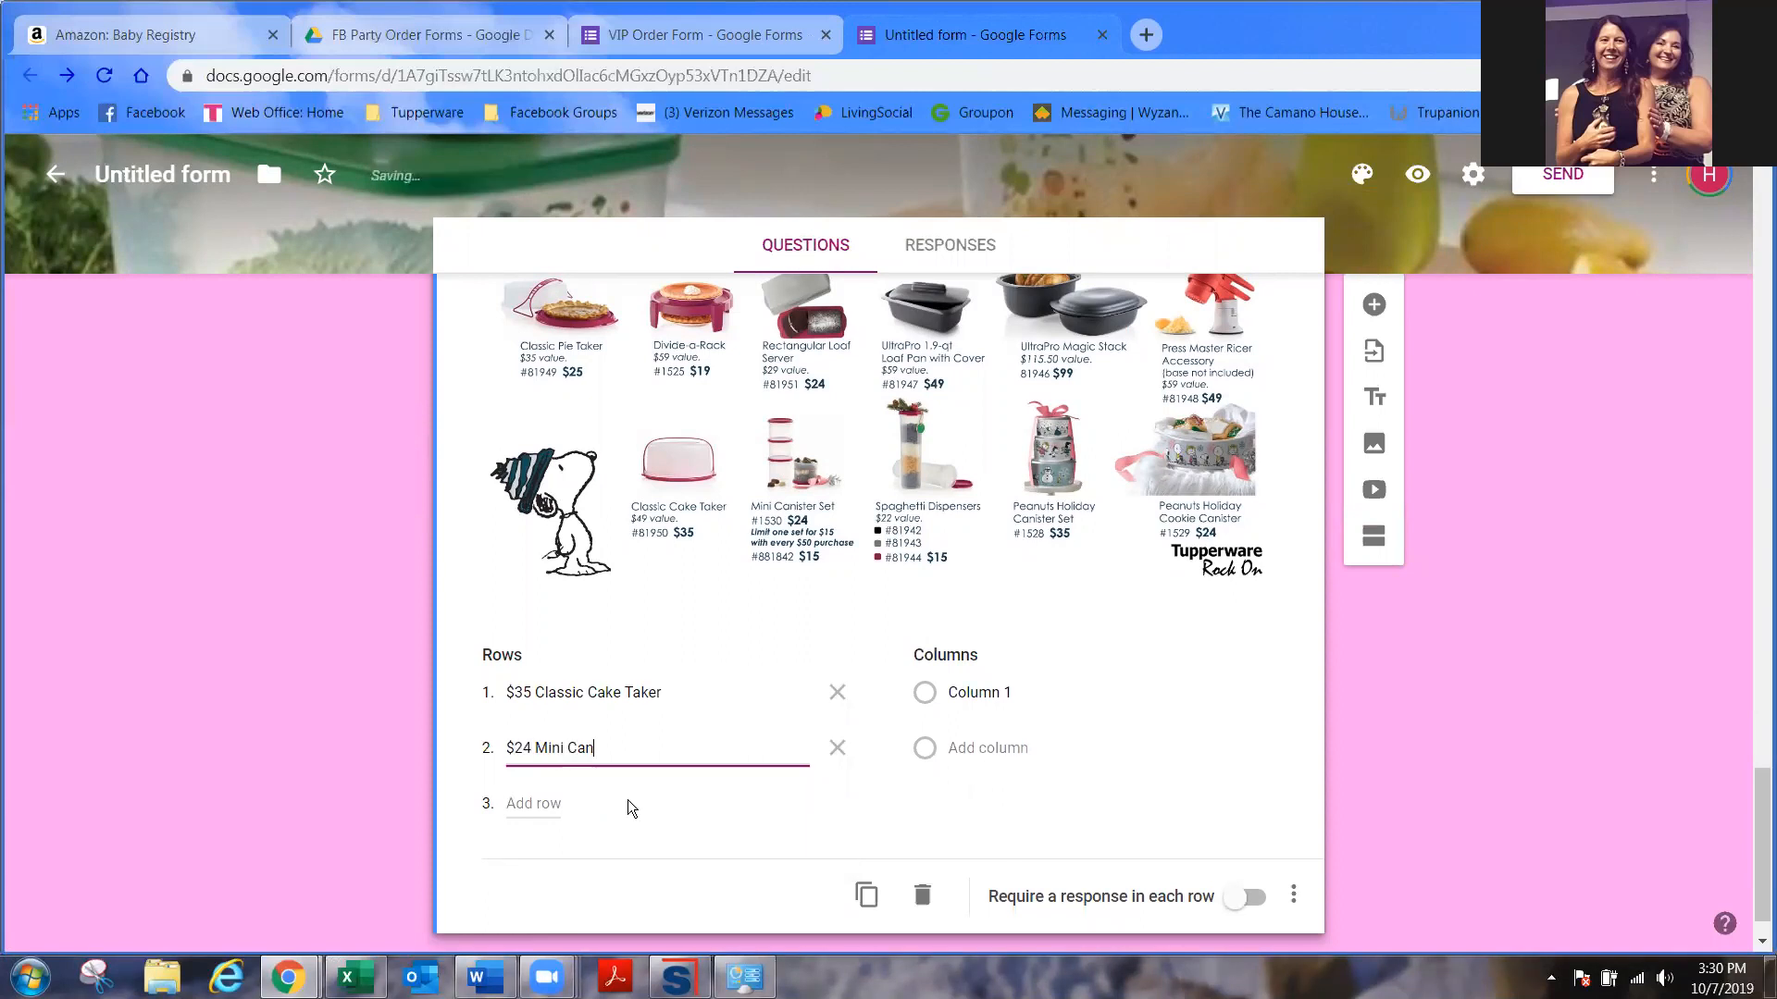
pyautogui.write('ister Set')
pyautogui.click(553, 803)
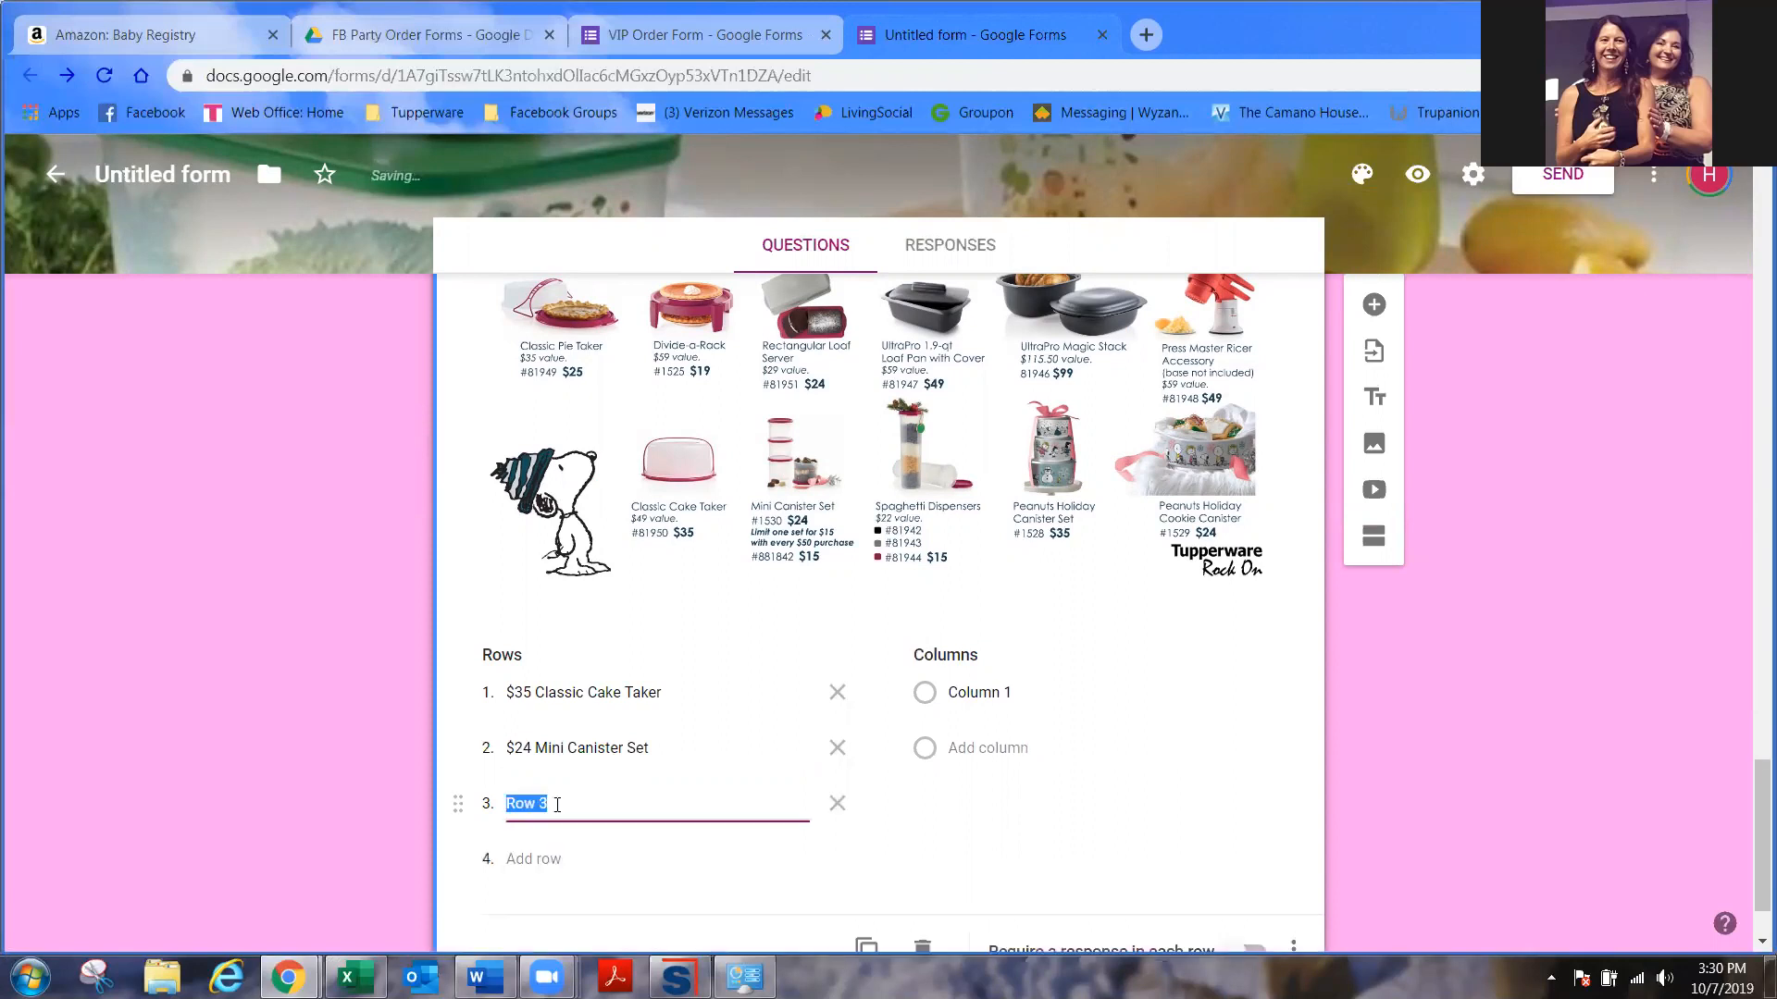
pyautogui.write('$22 Spah')
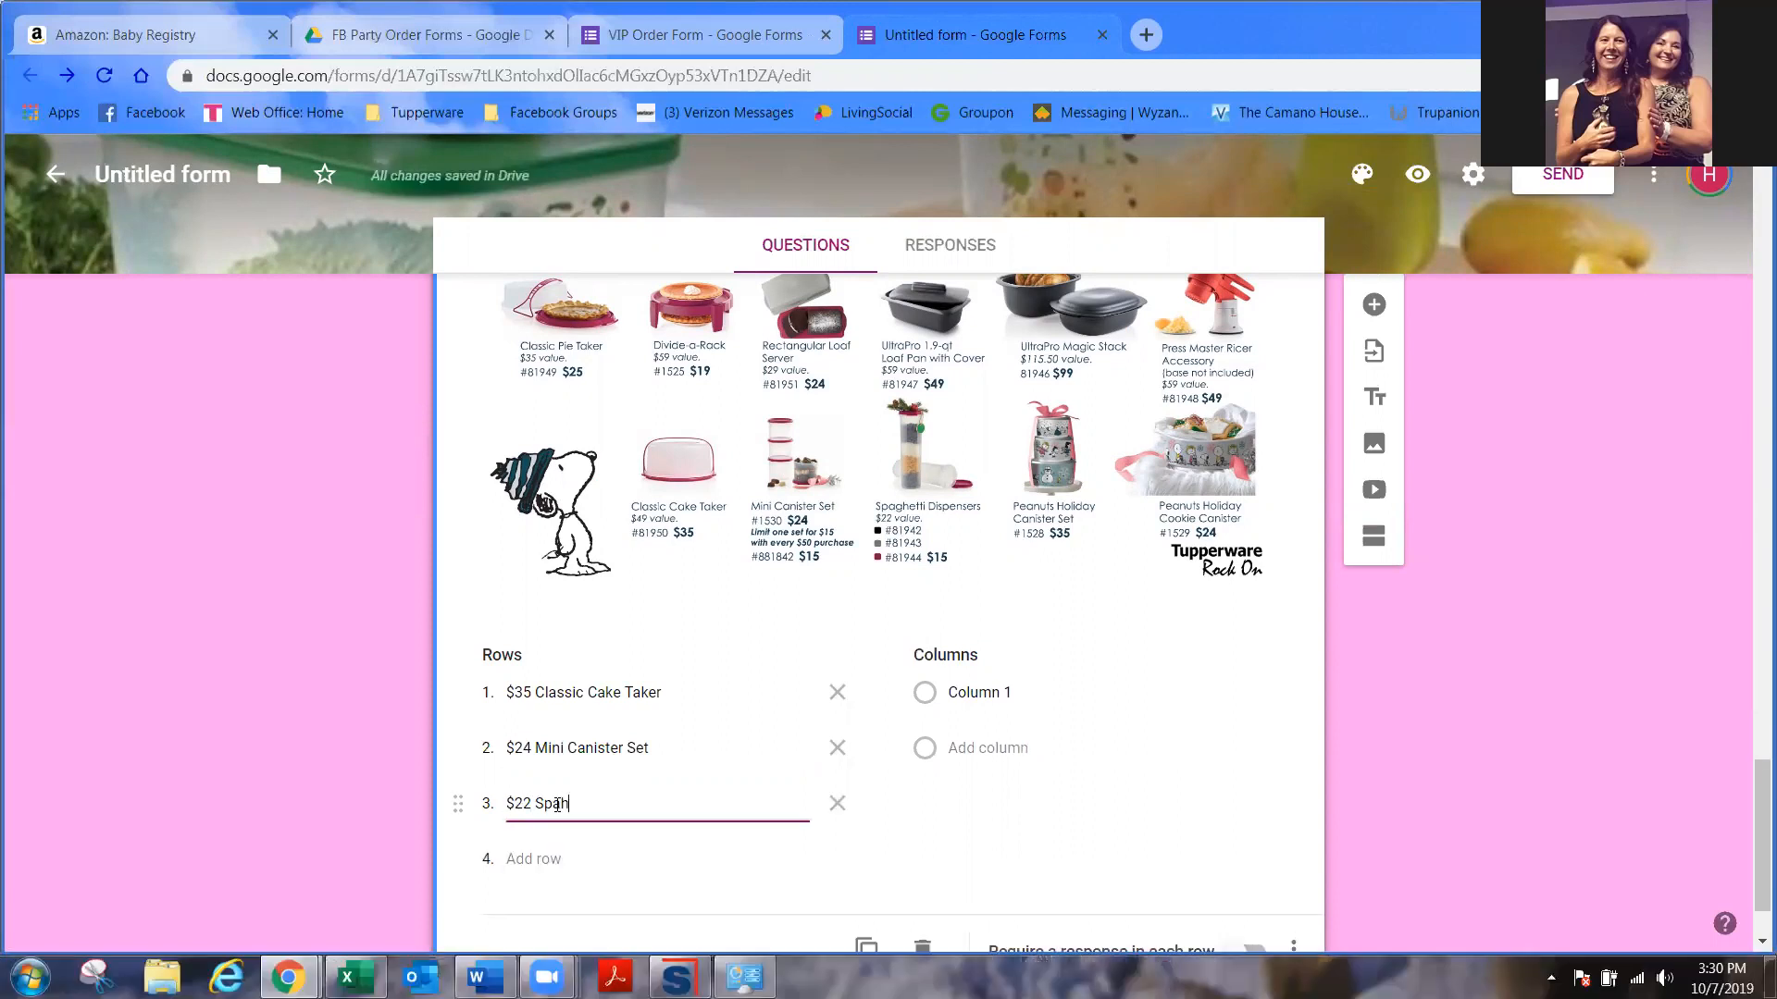
pyautogui.press('BackSpace')
pyautogui.write('g Disp')
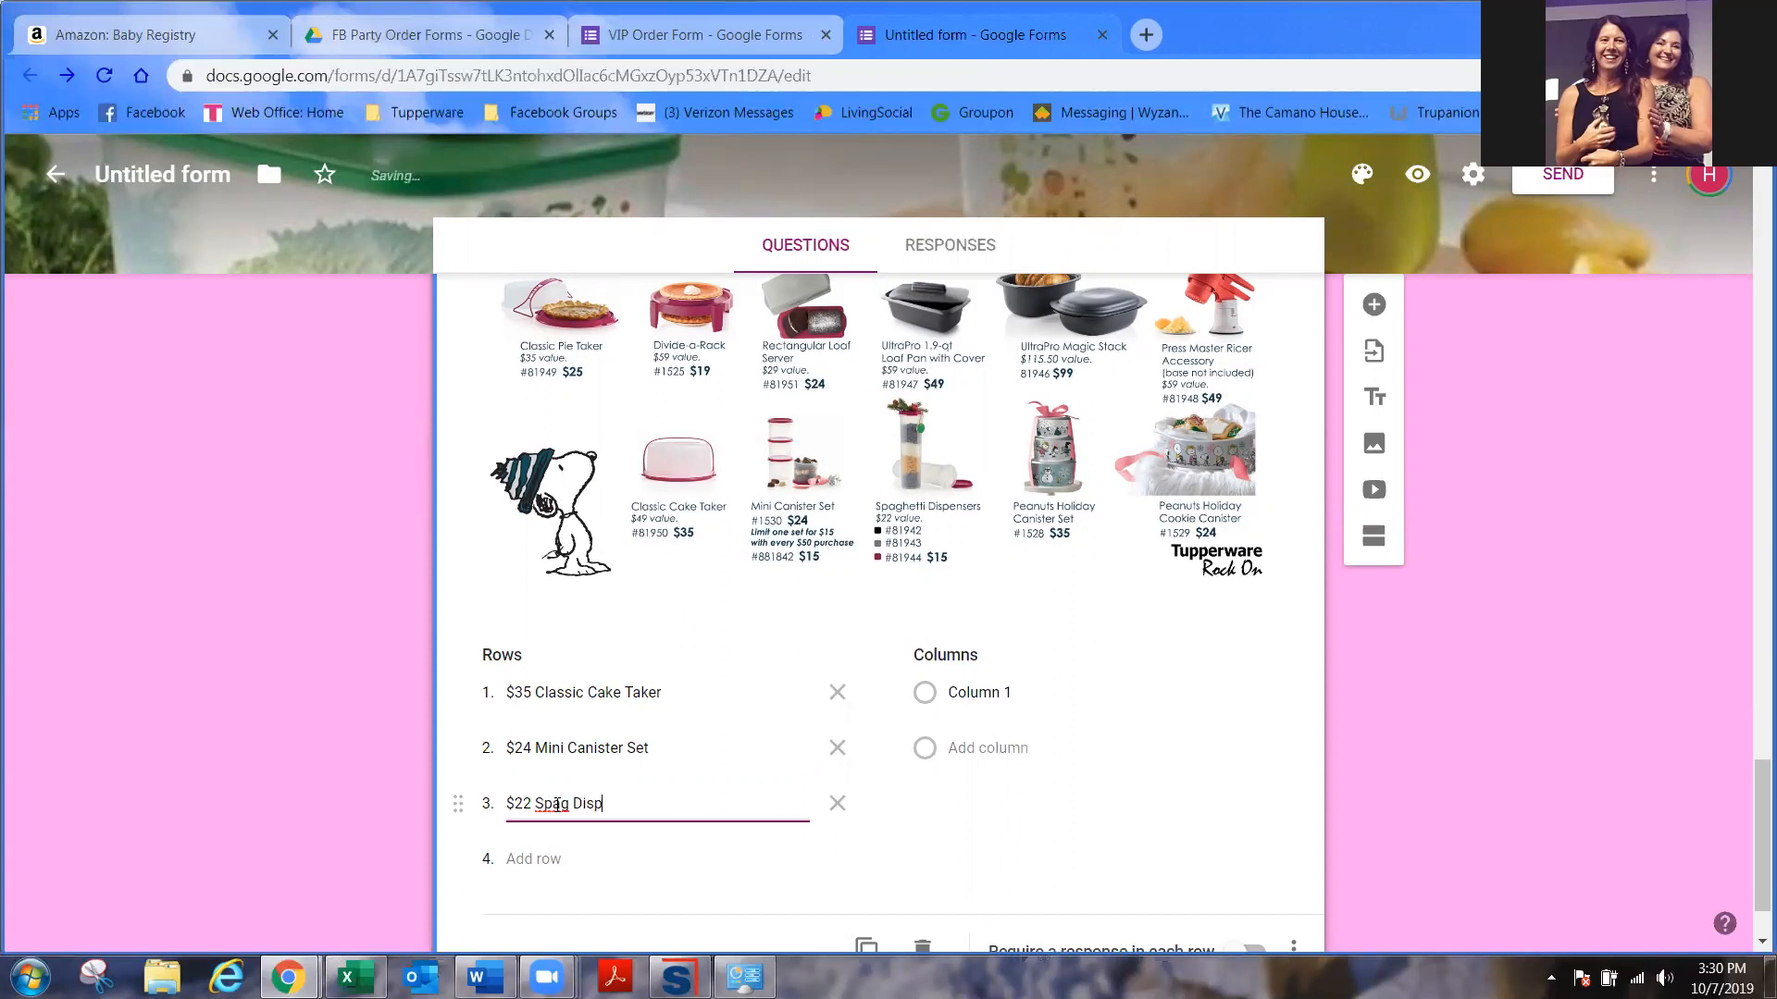
# - Label the quantity columns 0, 1, 2, 3, 4 and 5+
pyautogui.click(1084, 696)
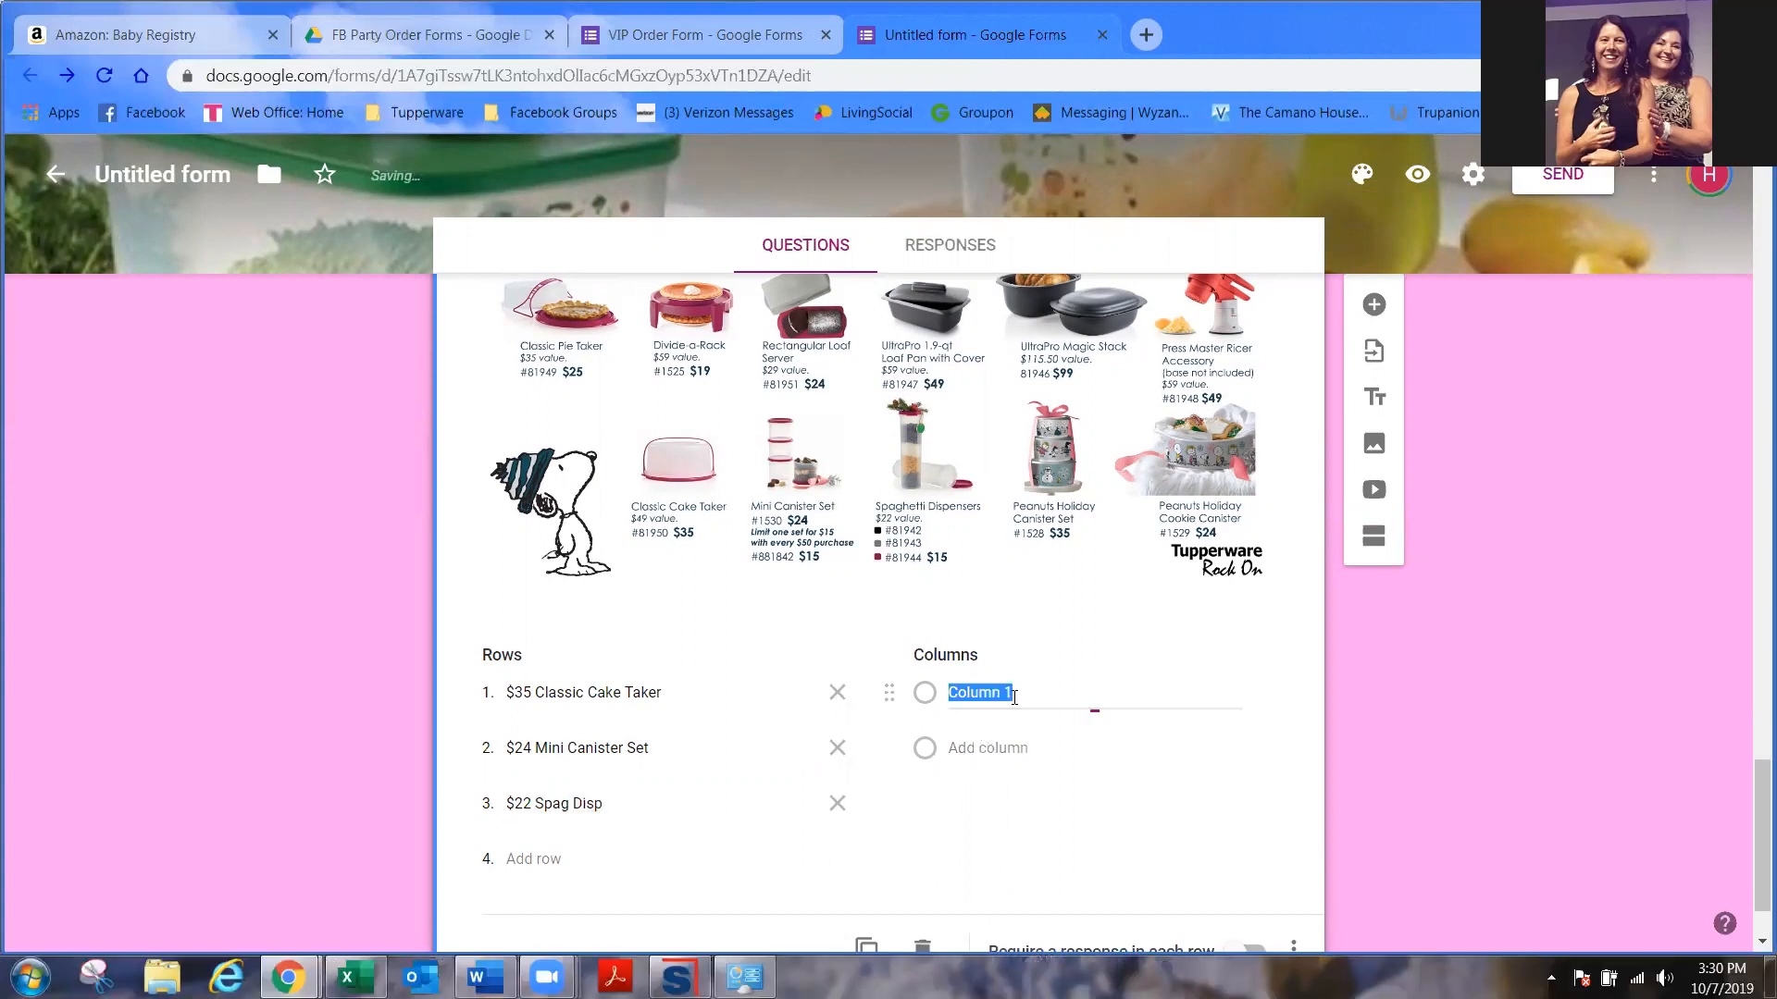
pyautogui.write('0')
pyautogui.click(1004, 749)
pyautogui.write('1')
pyautogui.click(1007, 801)
pyautogui.write('2')
pyautogui.press('Return')
pyautogui.write('3')
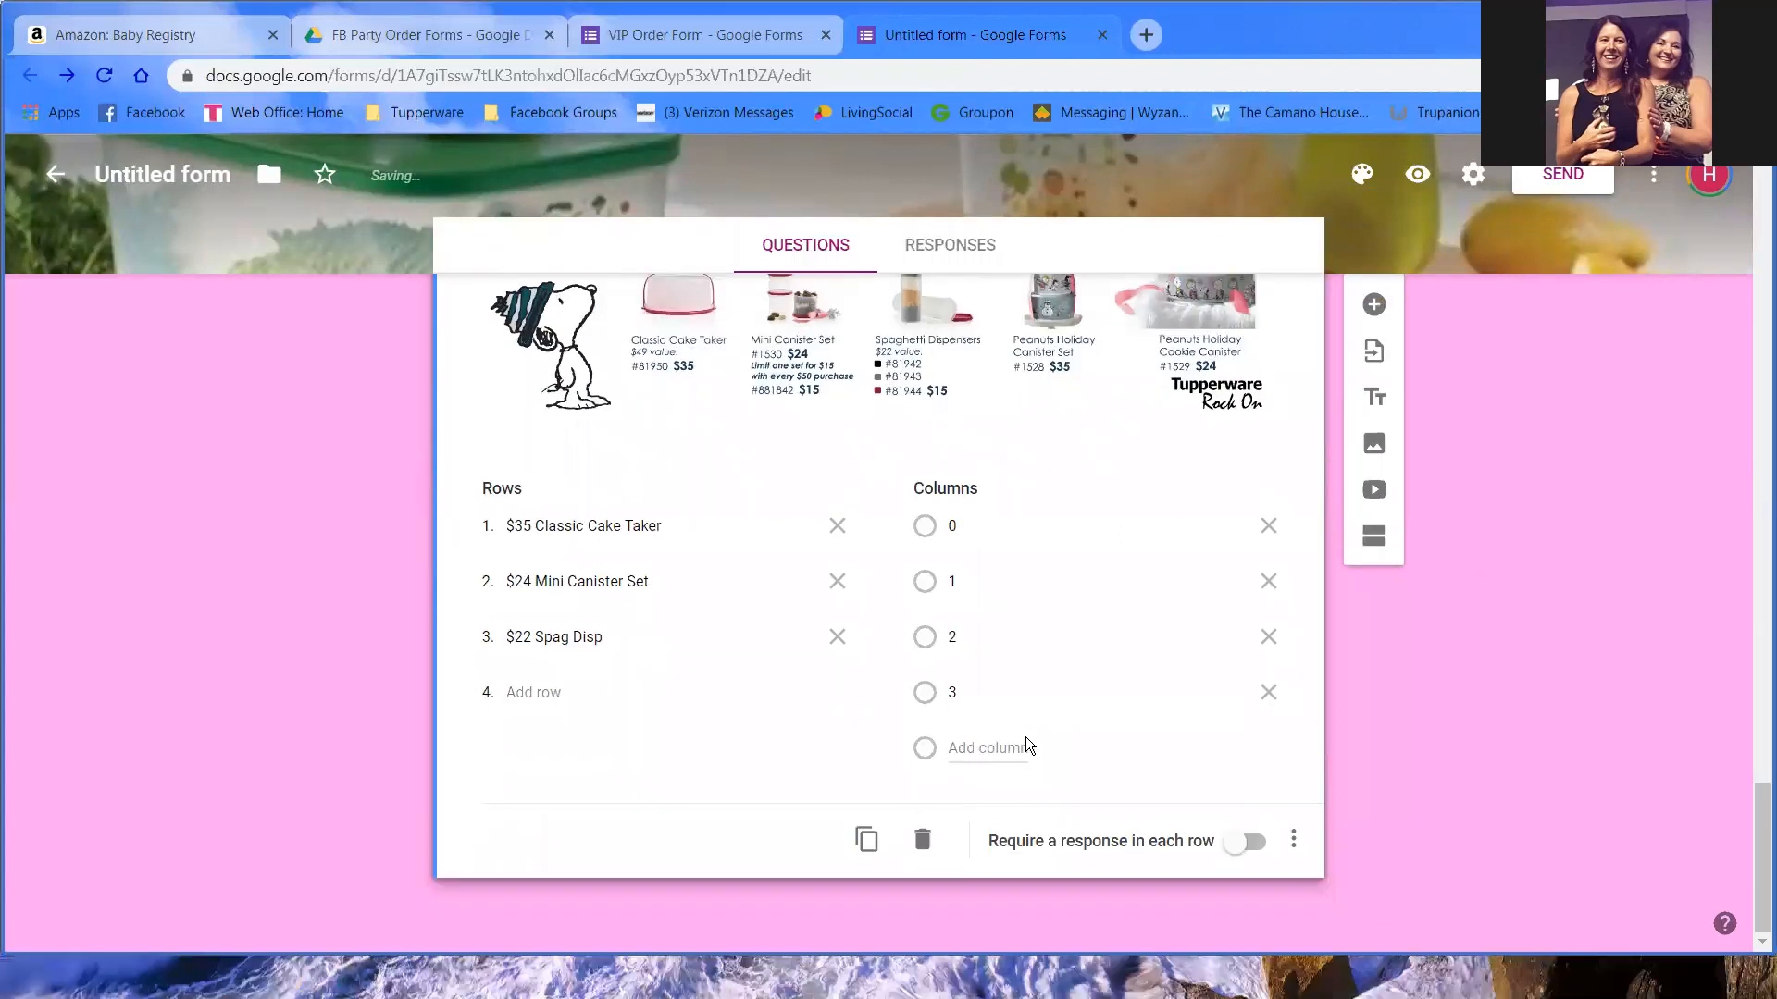
pyautogui.click(998, 750)
pyautogui.write('4')
pyautogui.click(997, 803)
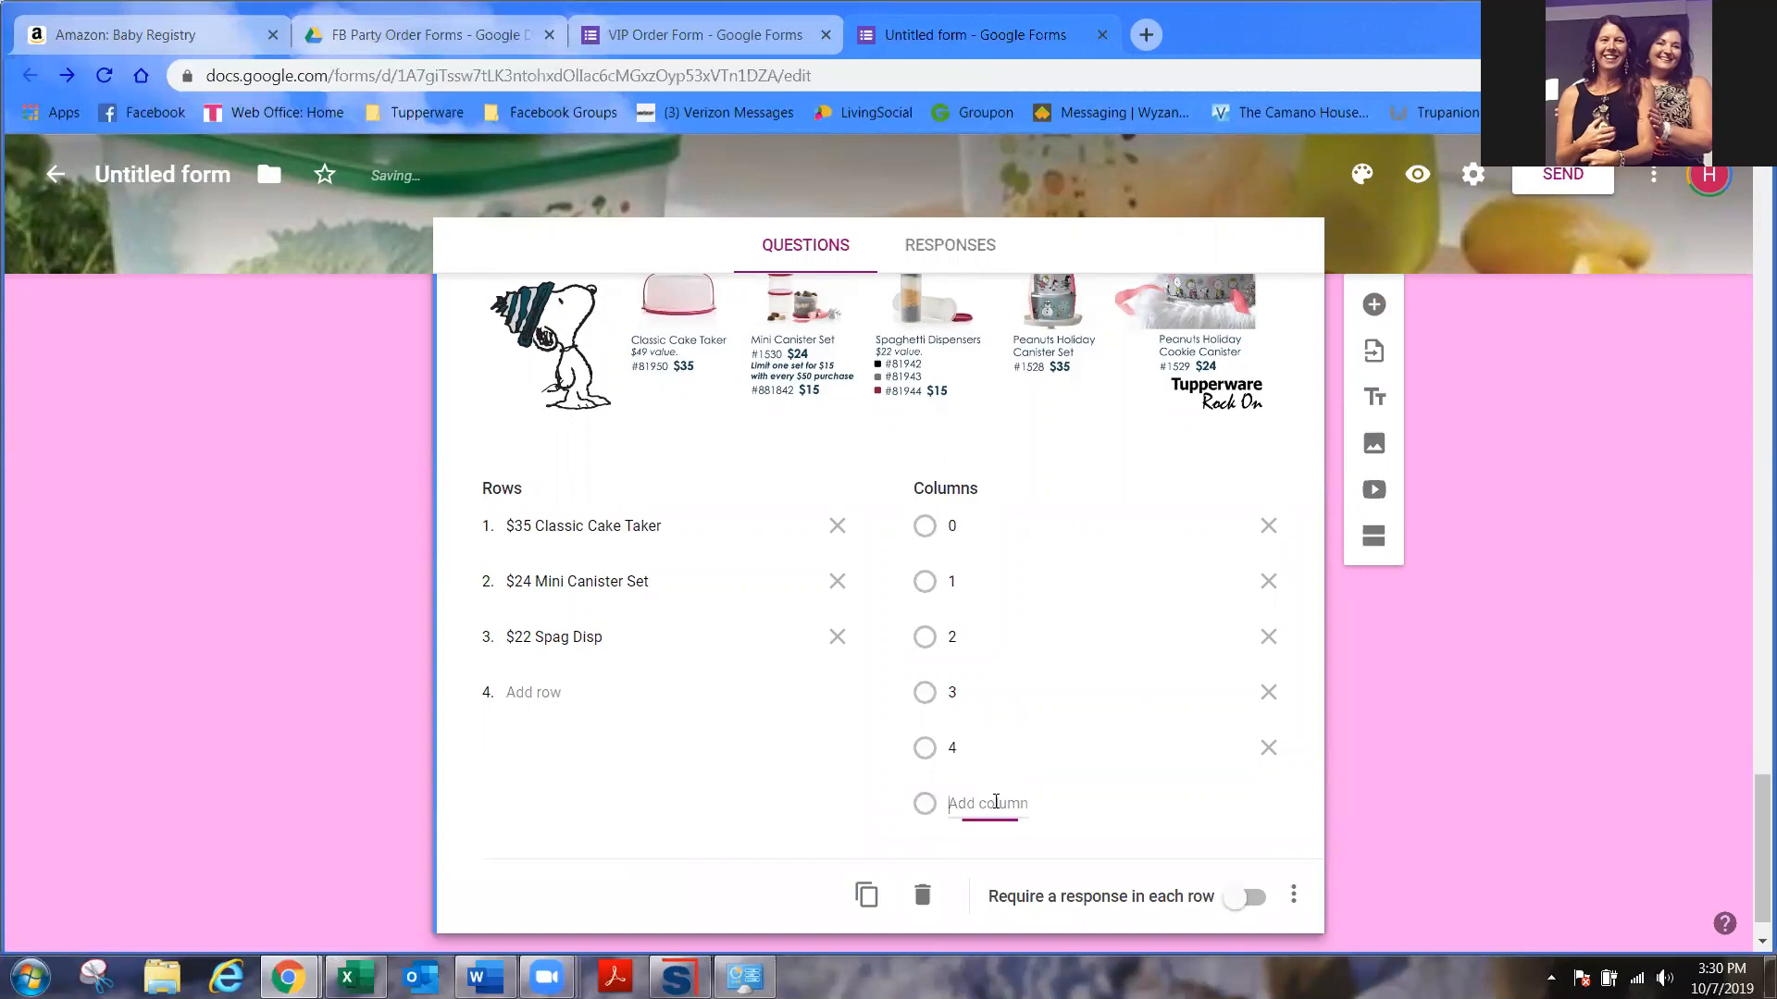
pyautogui.write('5+')
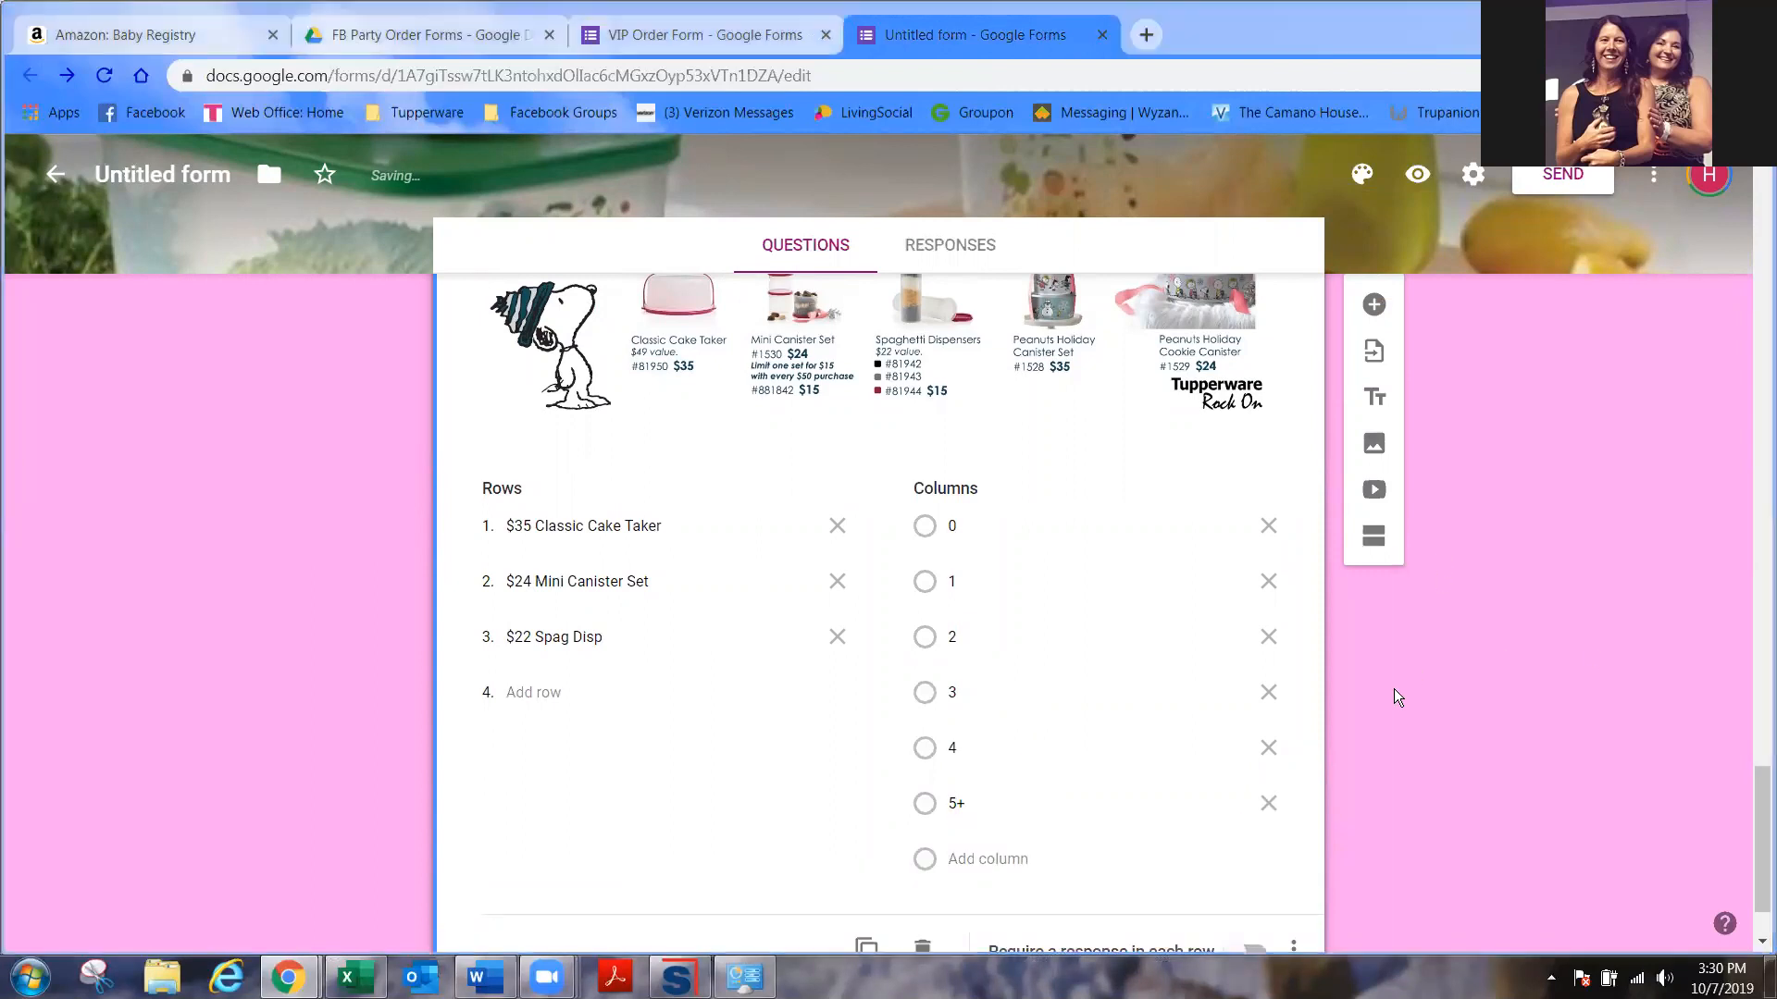
pyautogui.scroll(-1, 1393, 688)
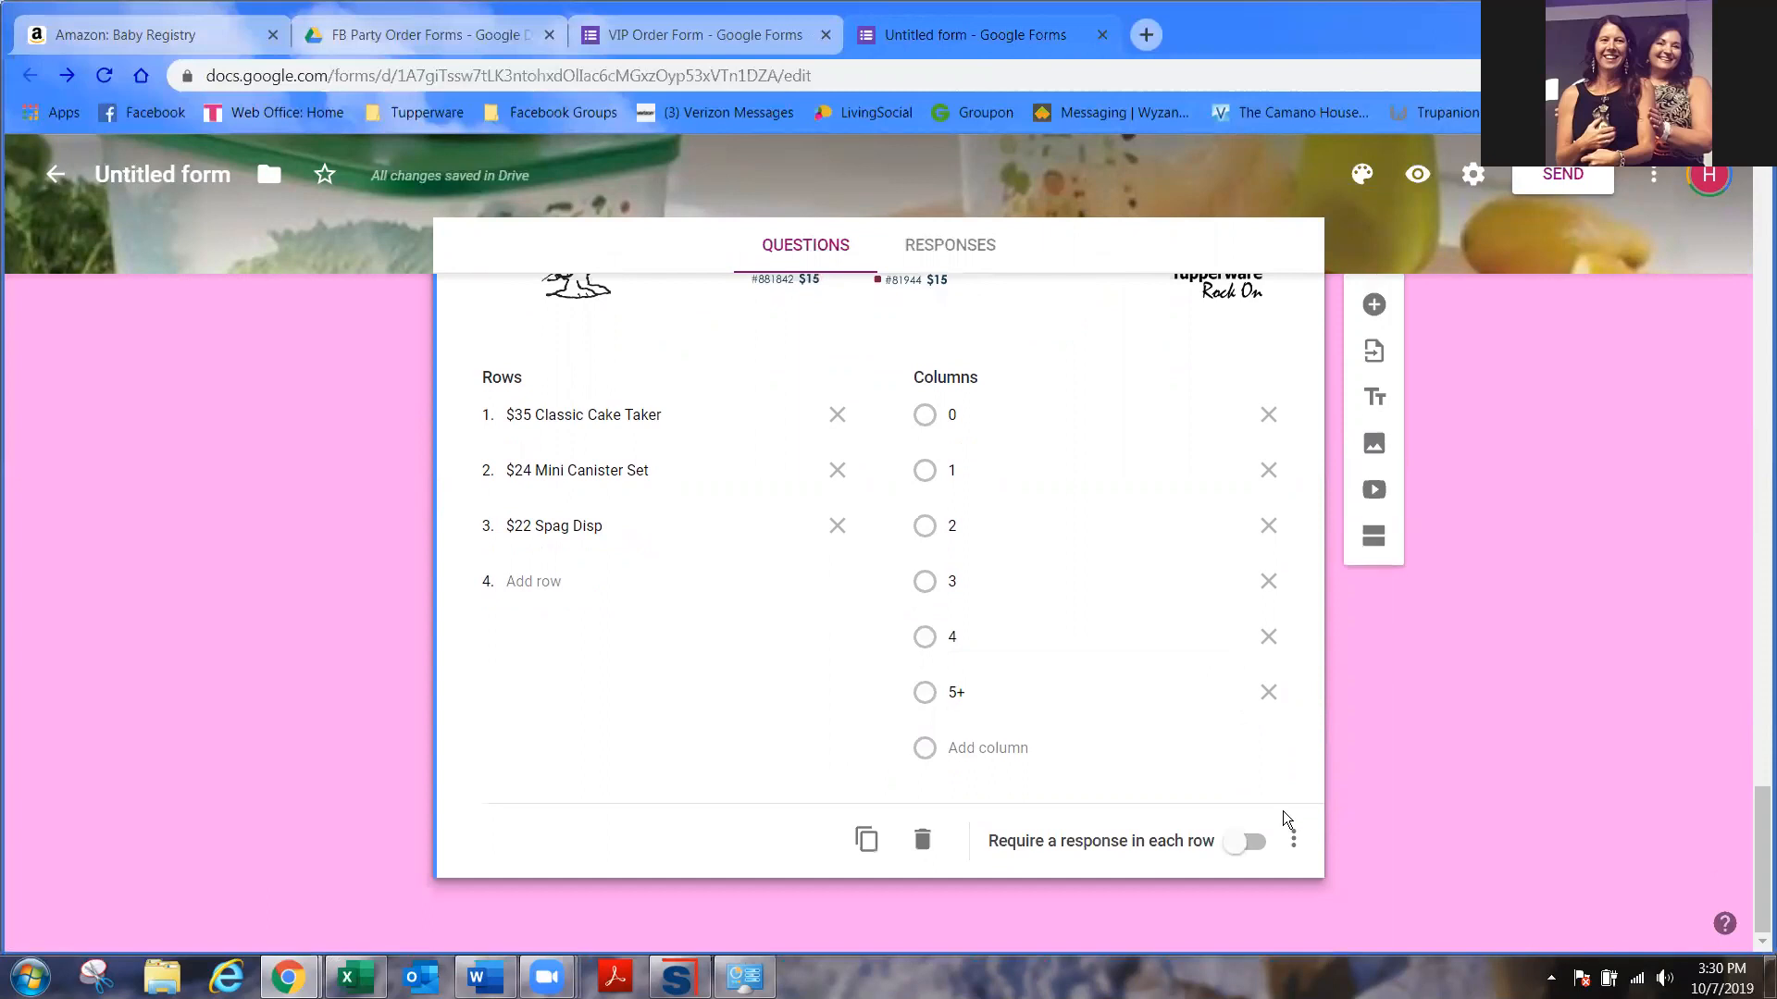
# - Add a 'Regular Catalog:' question followed by the pasted description asking for item number, description and price
pyautogui.click(1374, 305)
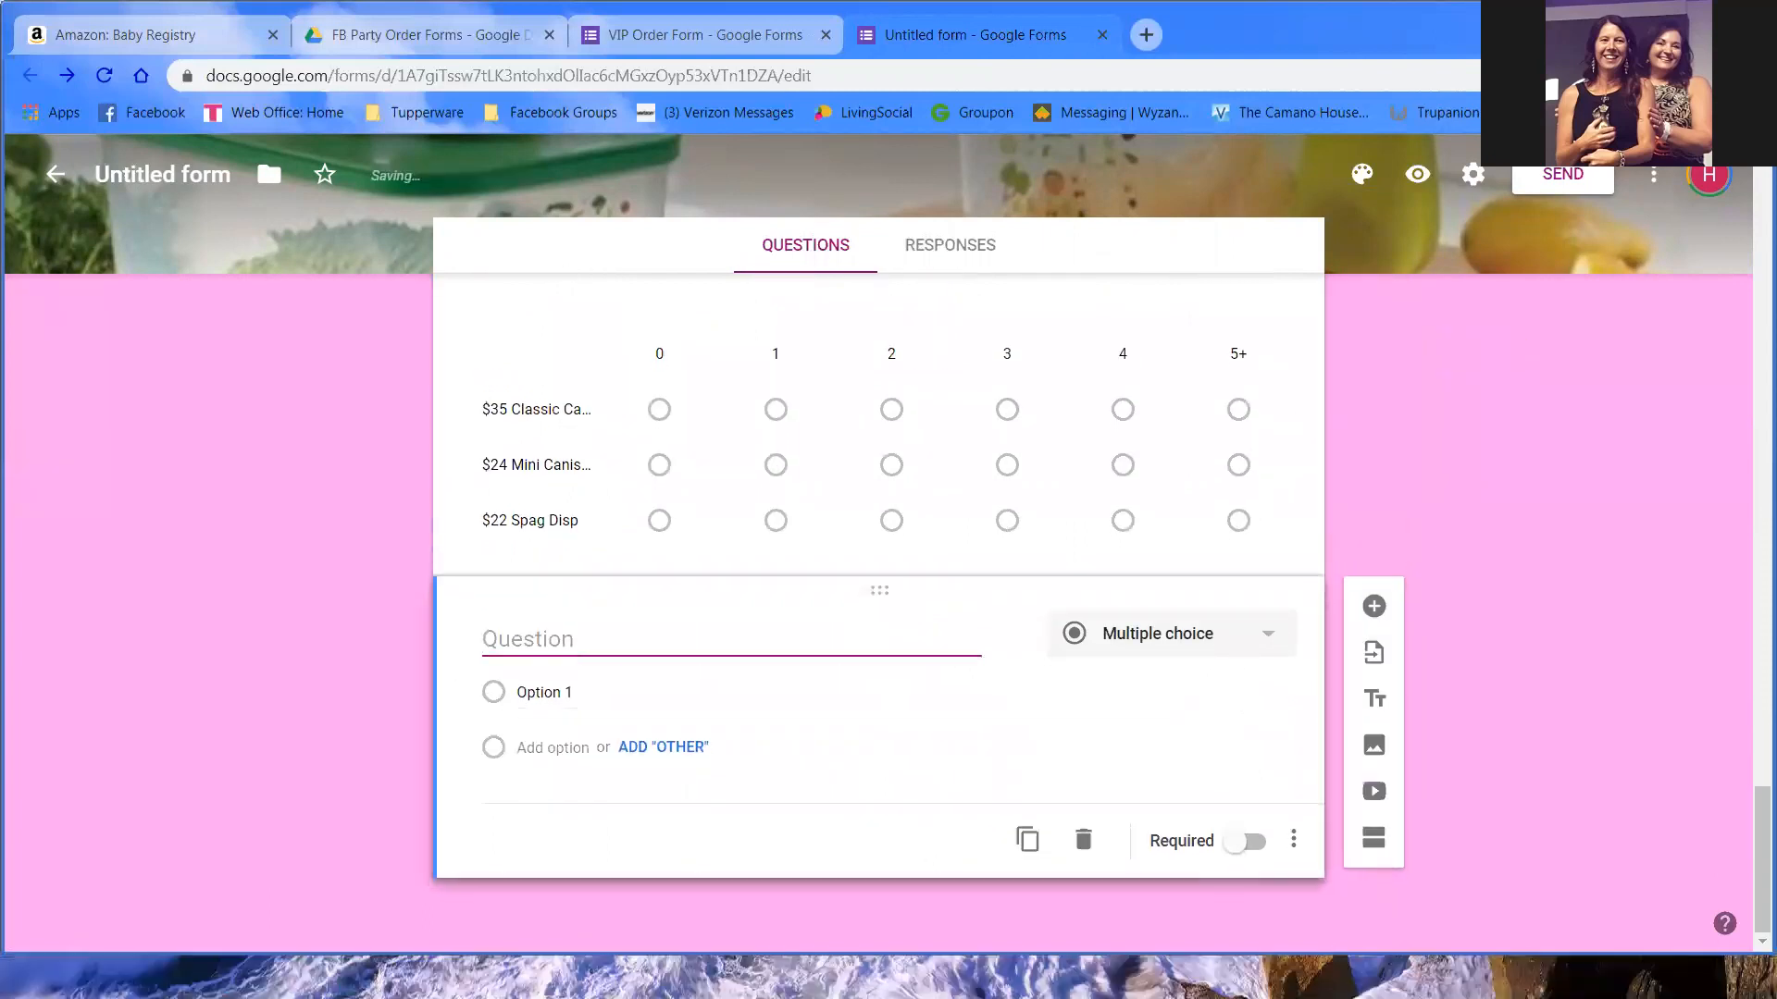
pyautogui.write('Regular CAta')
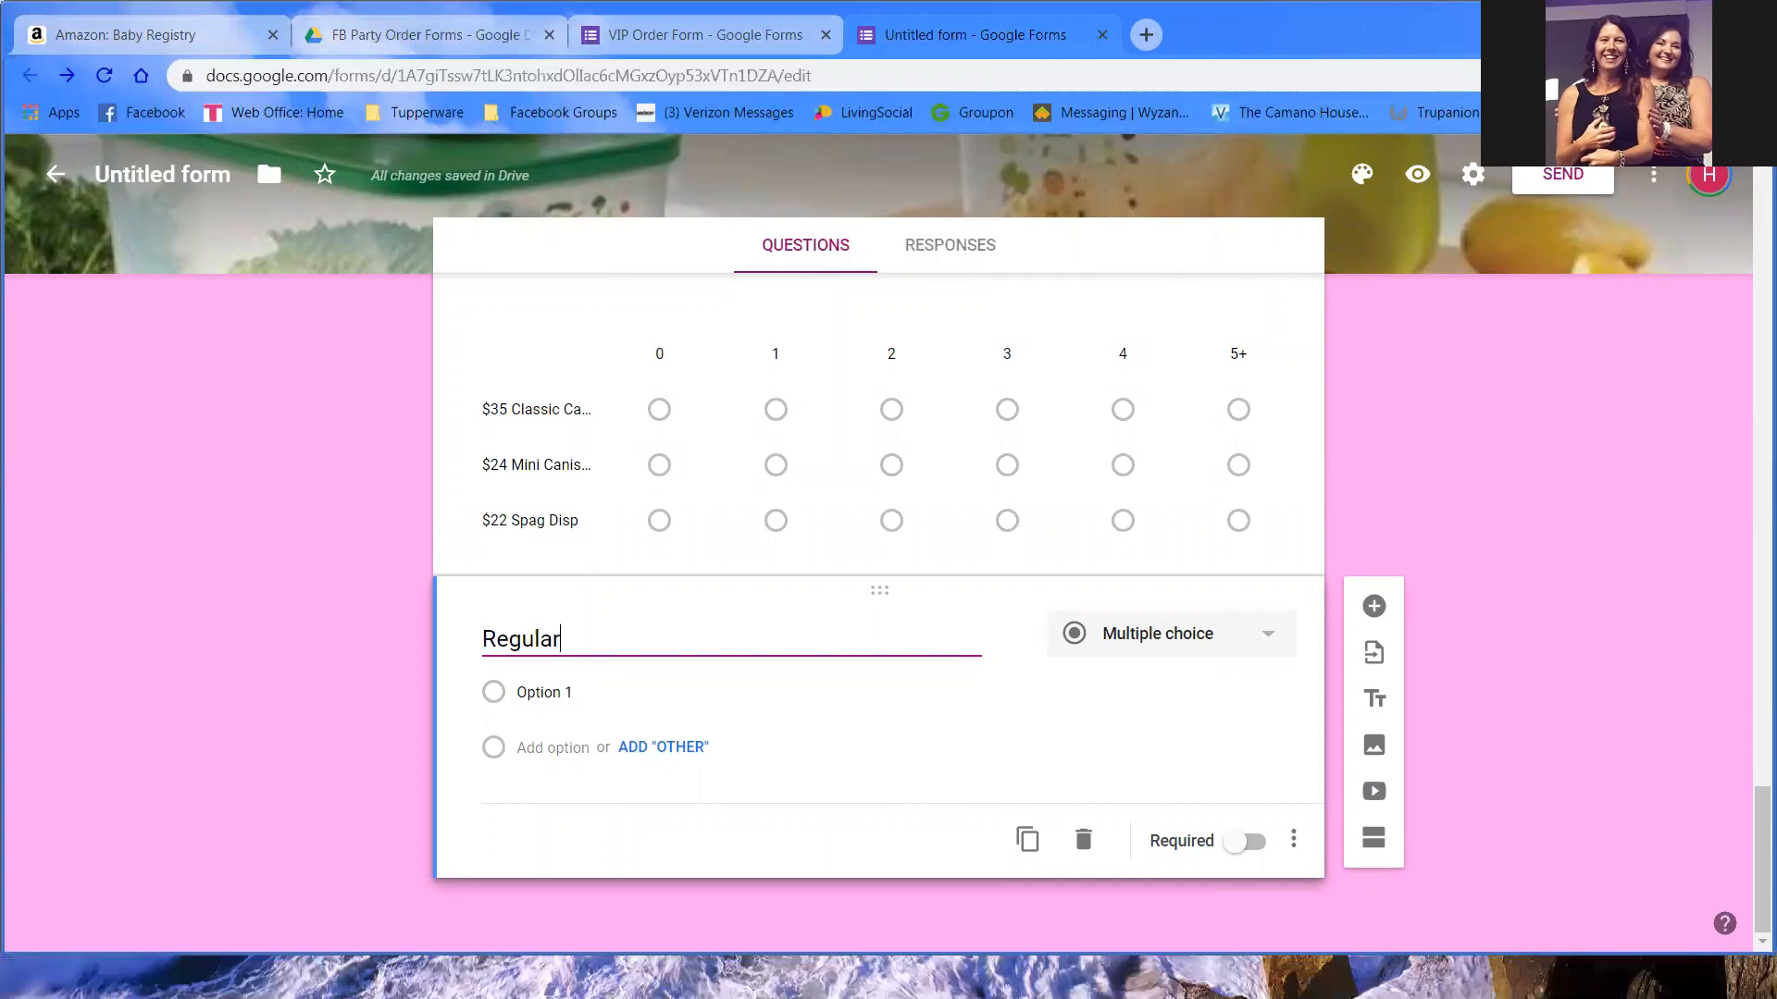
pyautogui.press('BackSpace')
pyautogui.press('BackSpace')
pyautogui.press('BackSpace')
pyautogui.write('atlog')
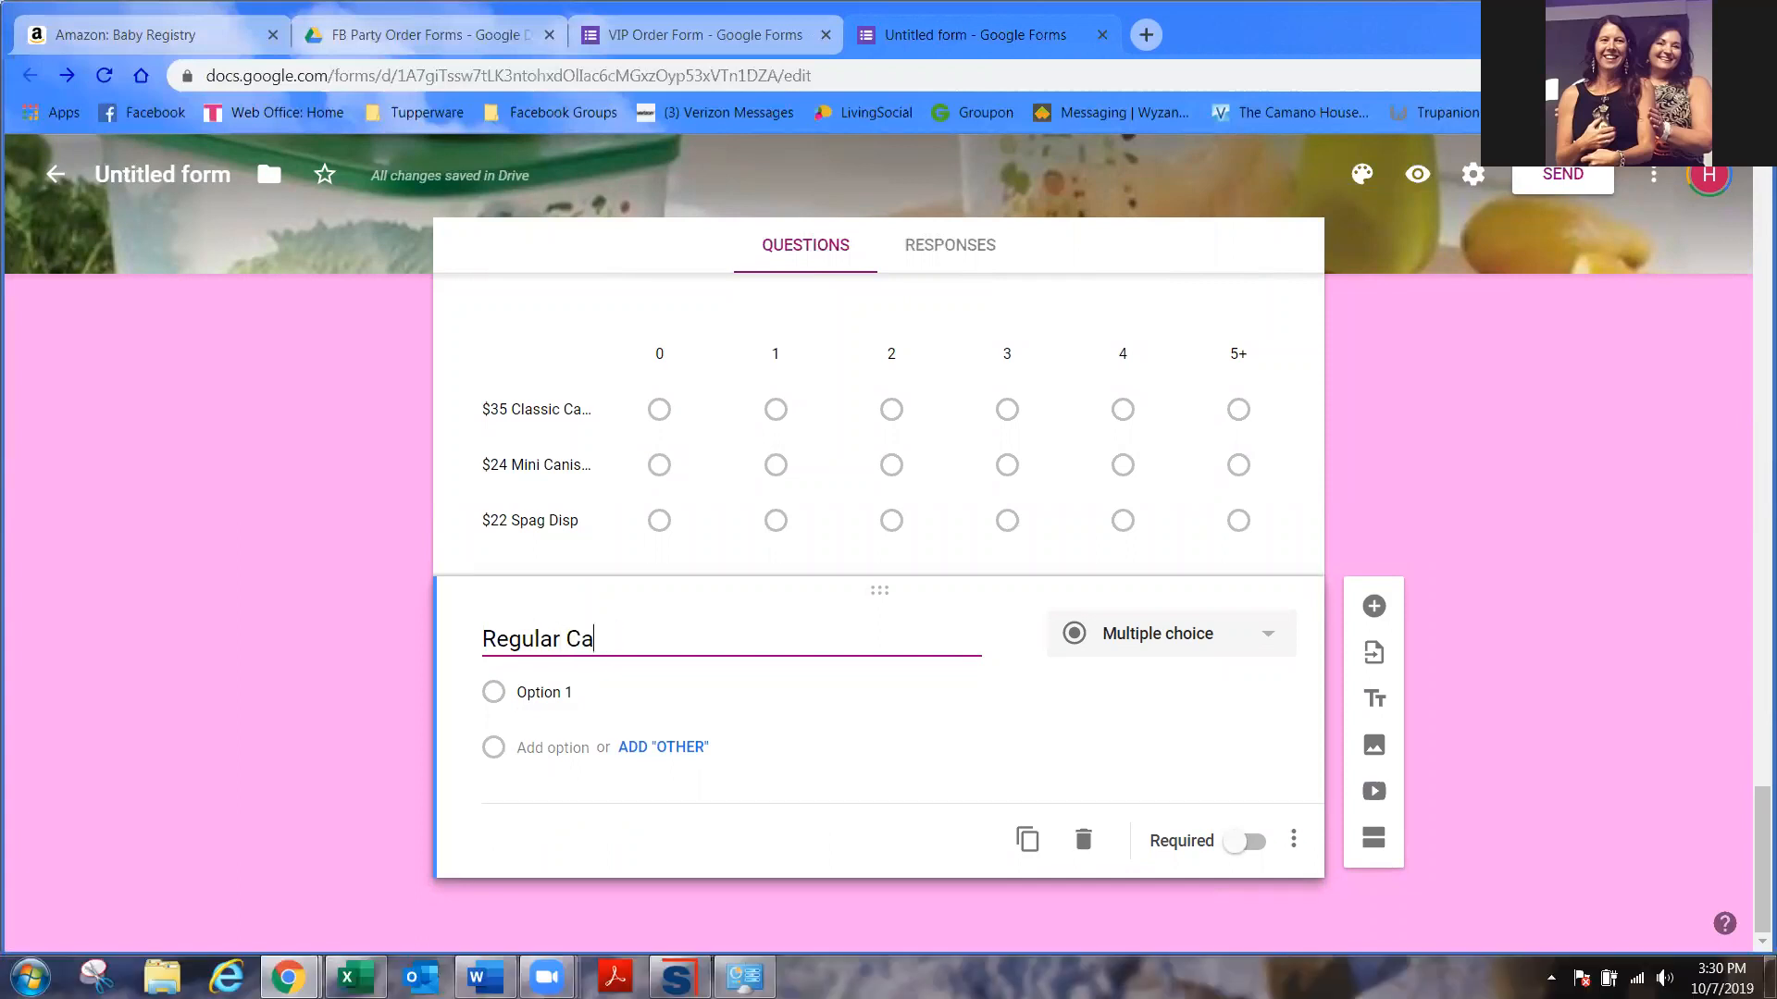
pyautogui.press('BackSpace')
pyautogui.press('BackSpace')
pyautogui.press('BackSpace')
pyautogui.write('alog:')
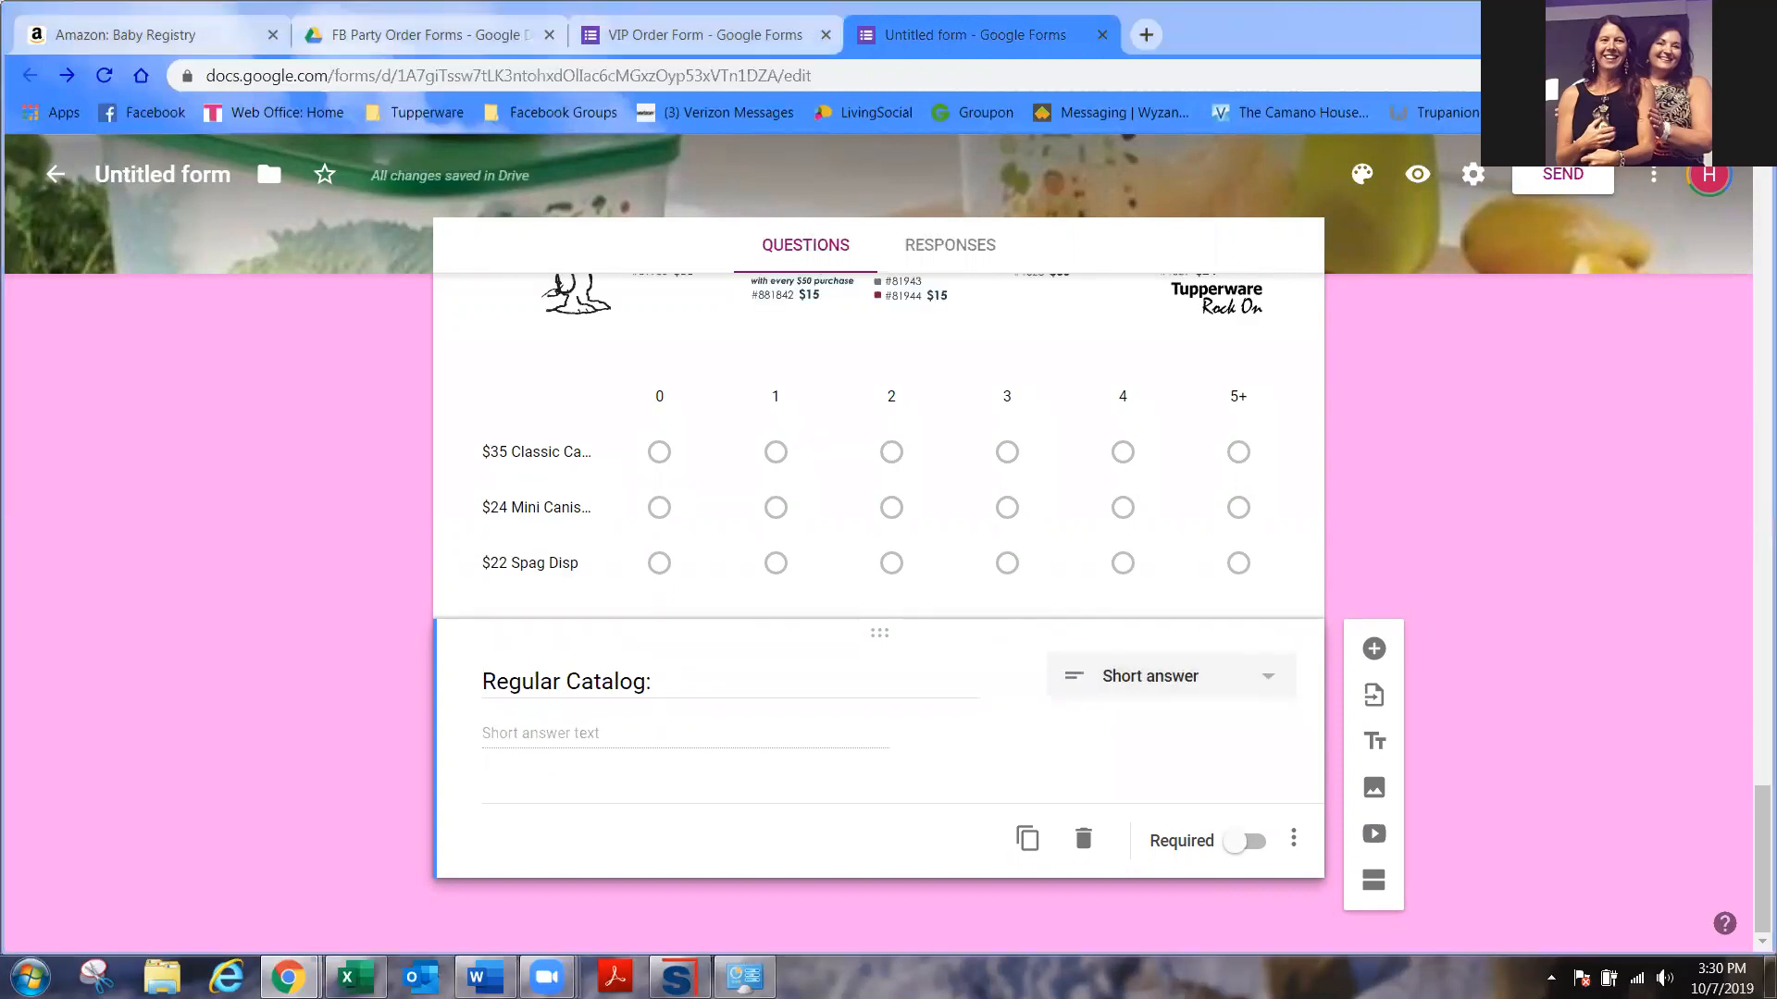
pyautogui.click(790, 676)
pyautogui.write('Are there any items would you like to order from the regular catalog as shown in the cover picture below? (List item number (if you have it), name/description & price) Sale Items can be selected in the section above & do not need to be listed here  Please contact me for a link to the regular catalog or check out online at www.lovethebowl.com :')
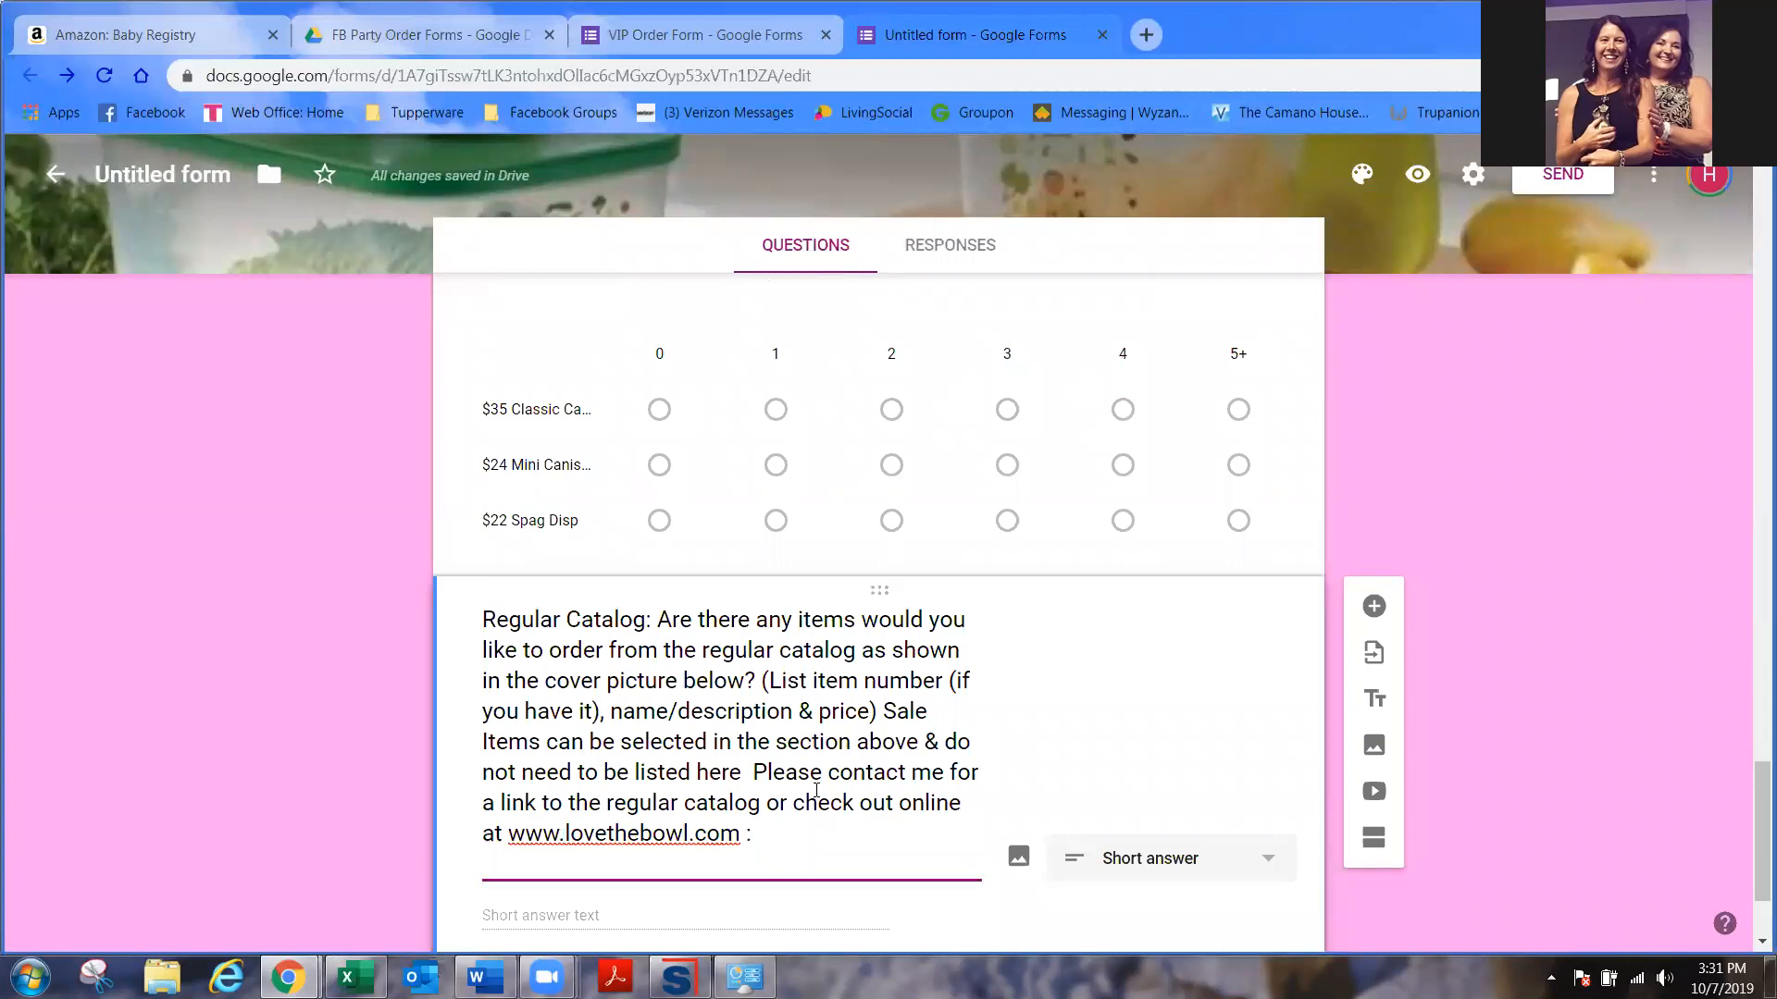
pyautogui.scroll(-2, 816, 790)
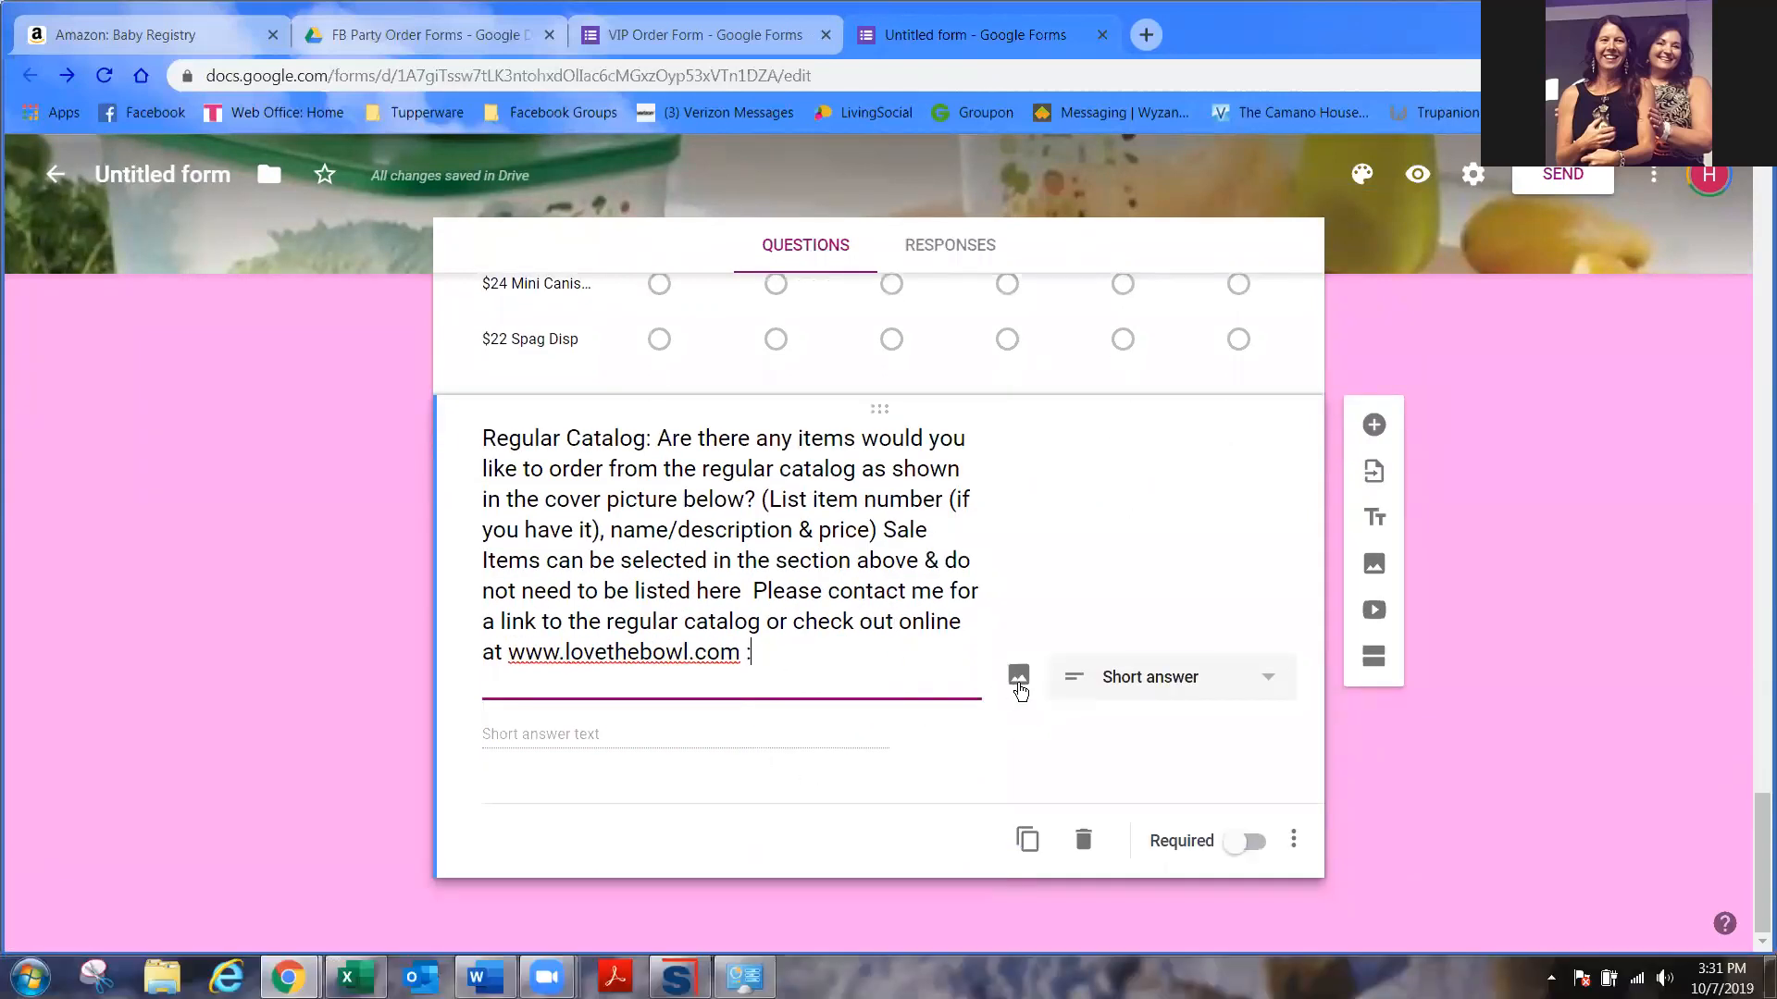
# - Attach 001_shoppinglinks_fall19 from Tupperware > Monthly Sales > September 2019 to the catalog question
pyautogui.click(1019, 684)
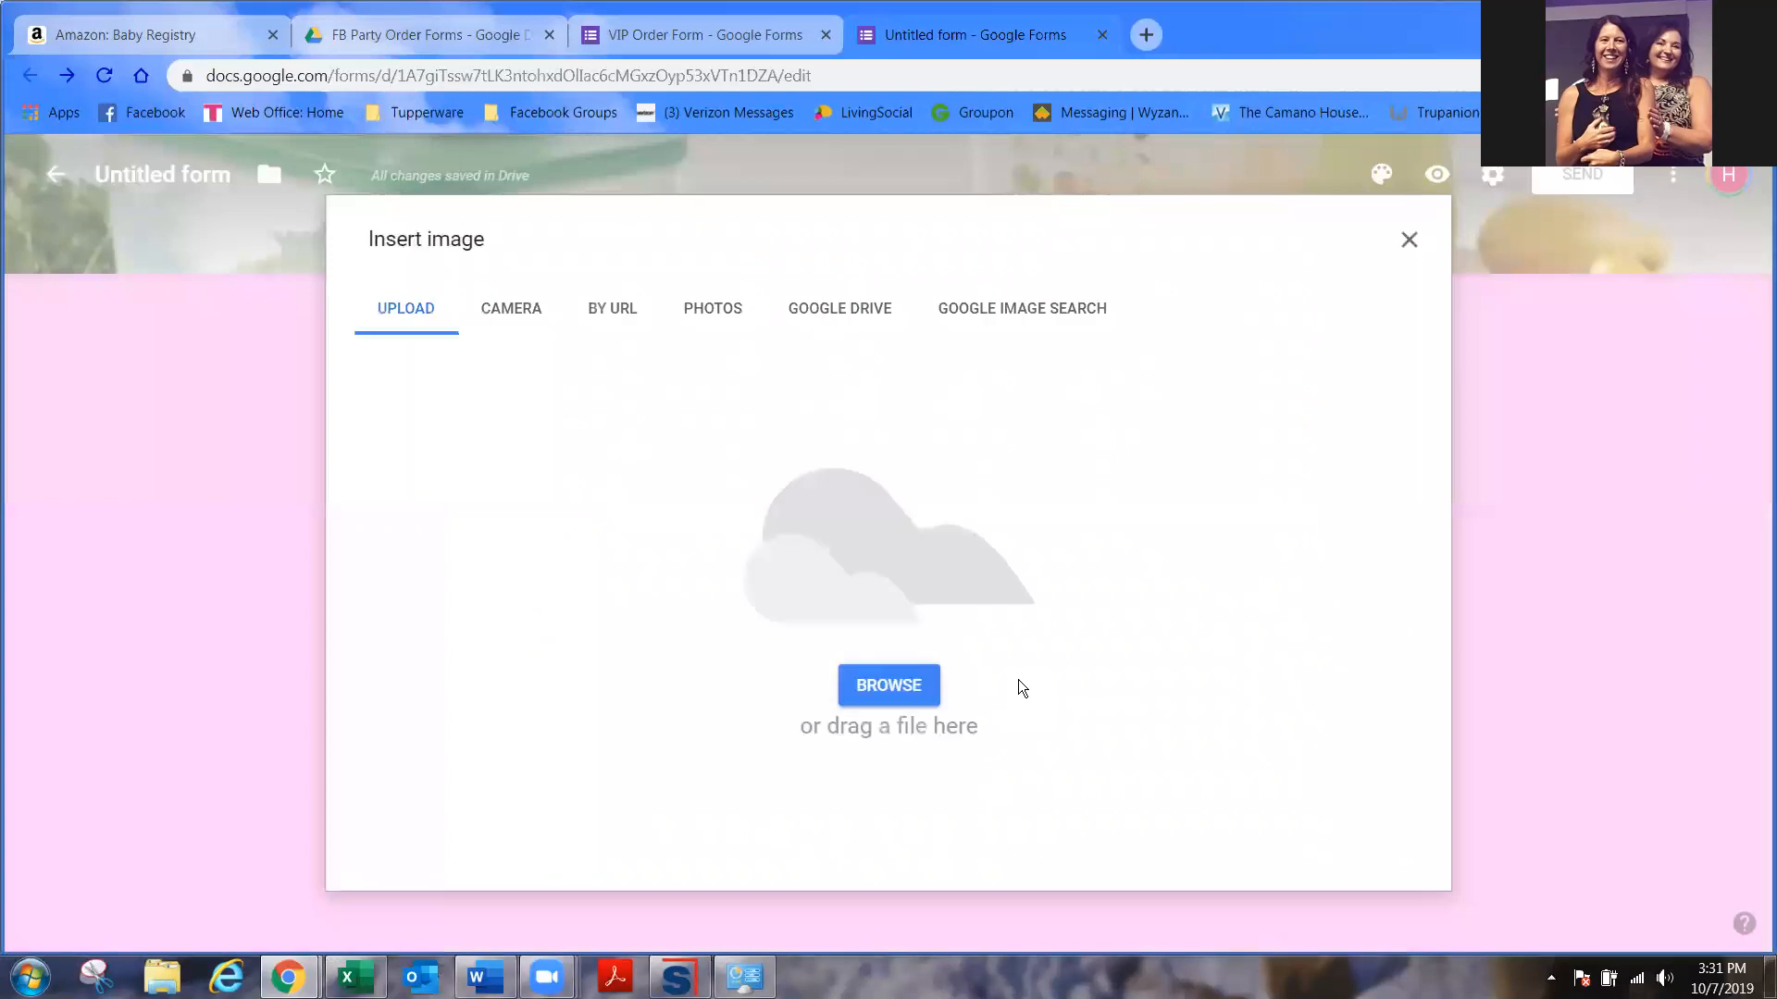
pyautogui.click(890, 686)
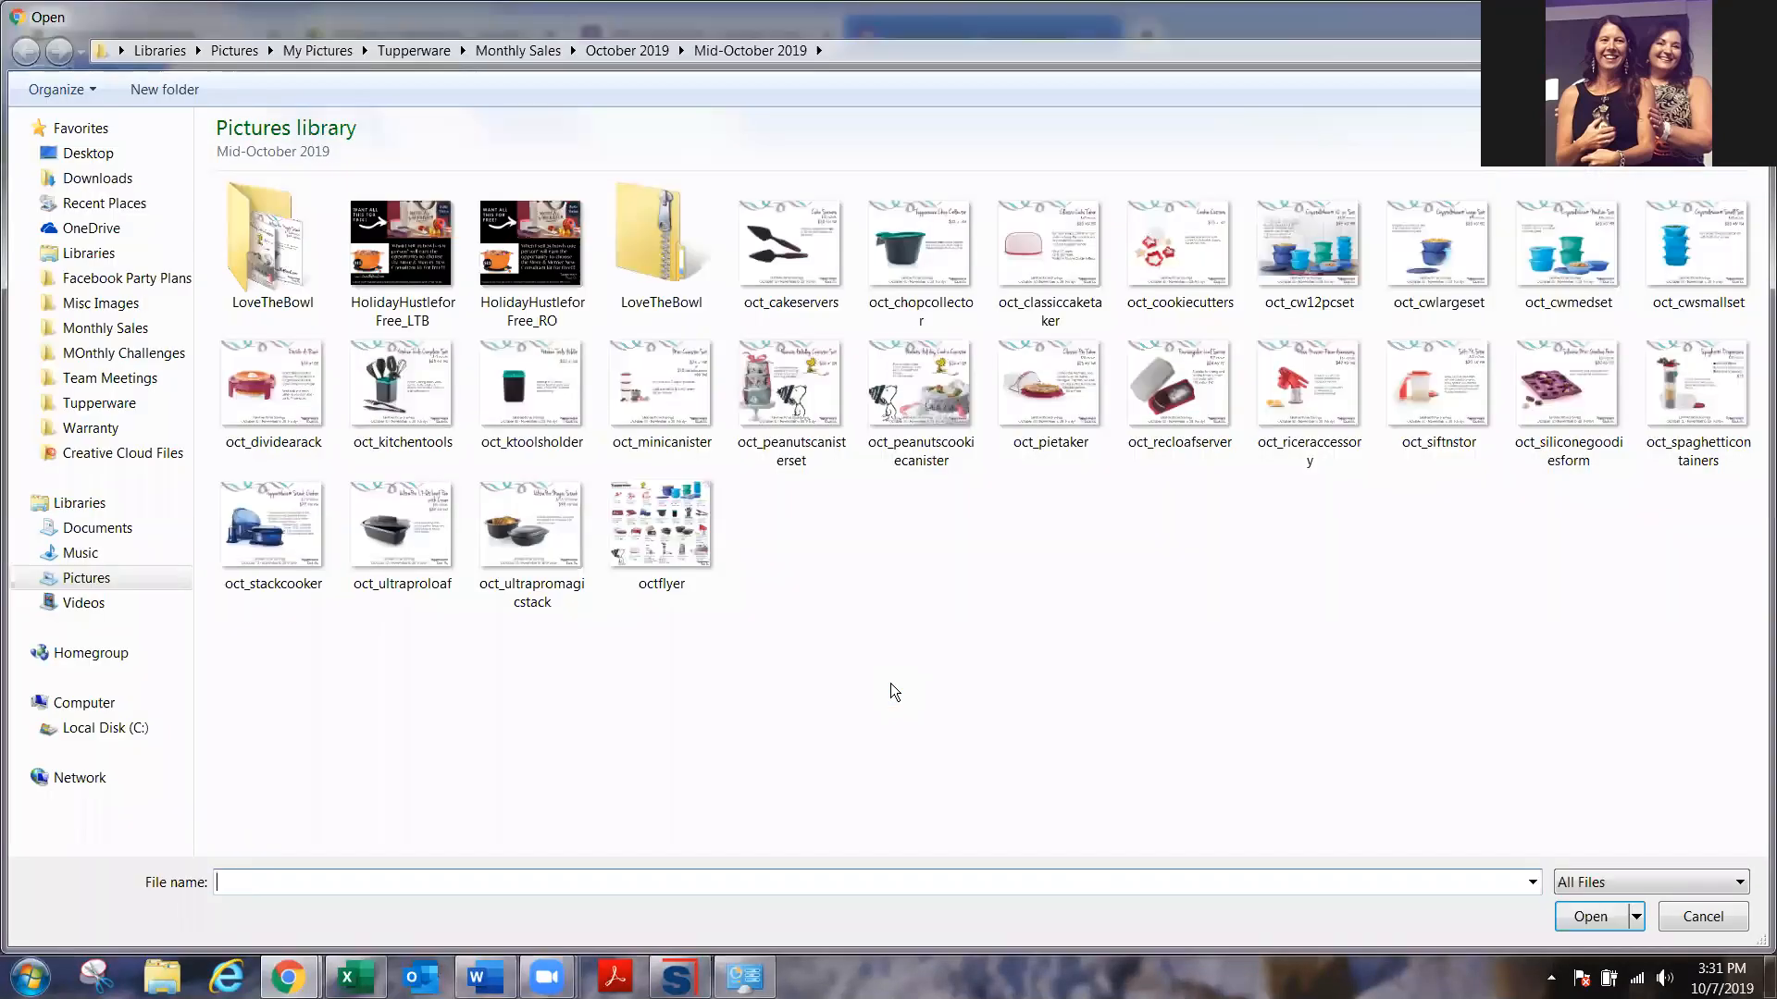
pyautogui.click(642, 50)
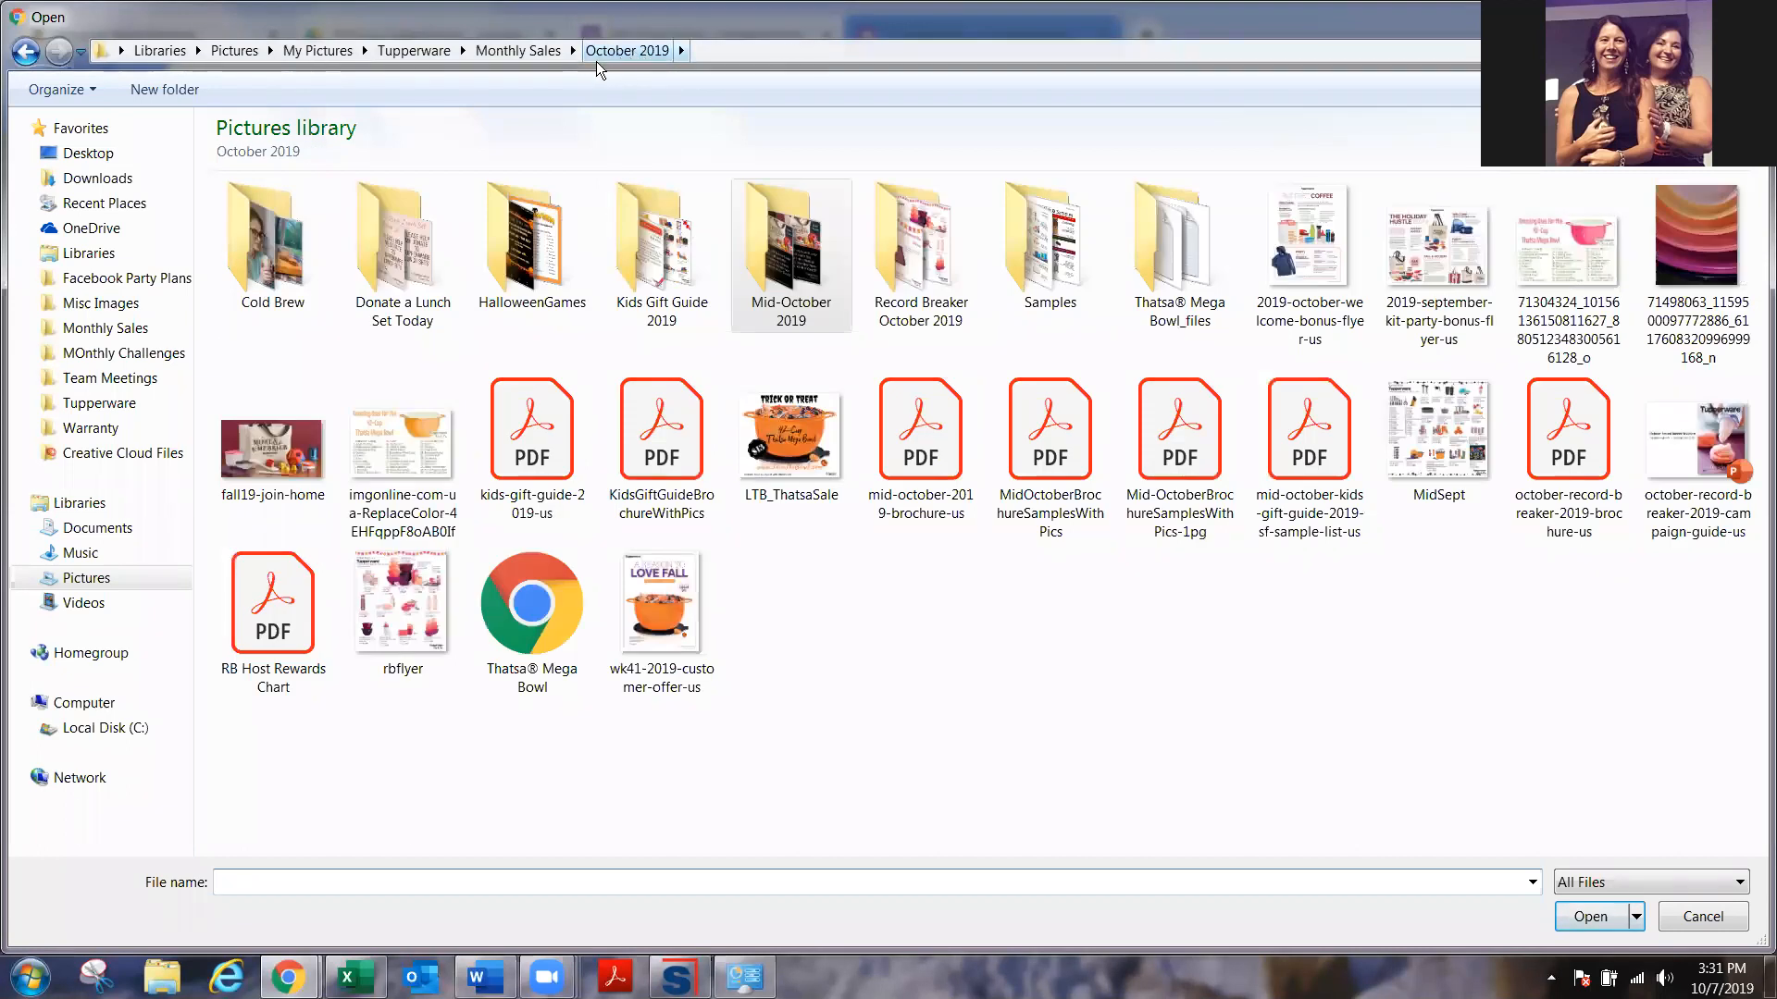
pyautogui.click(541, 53)
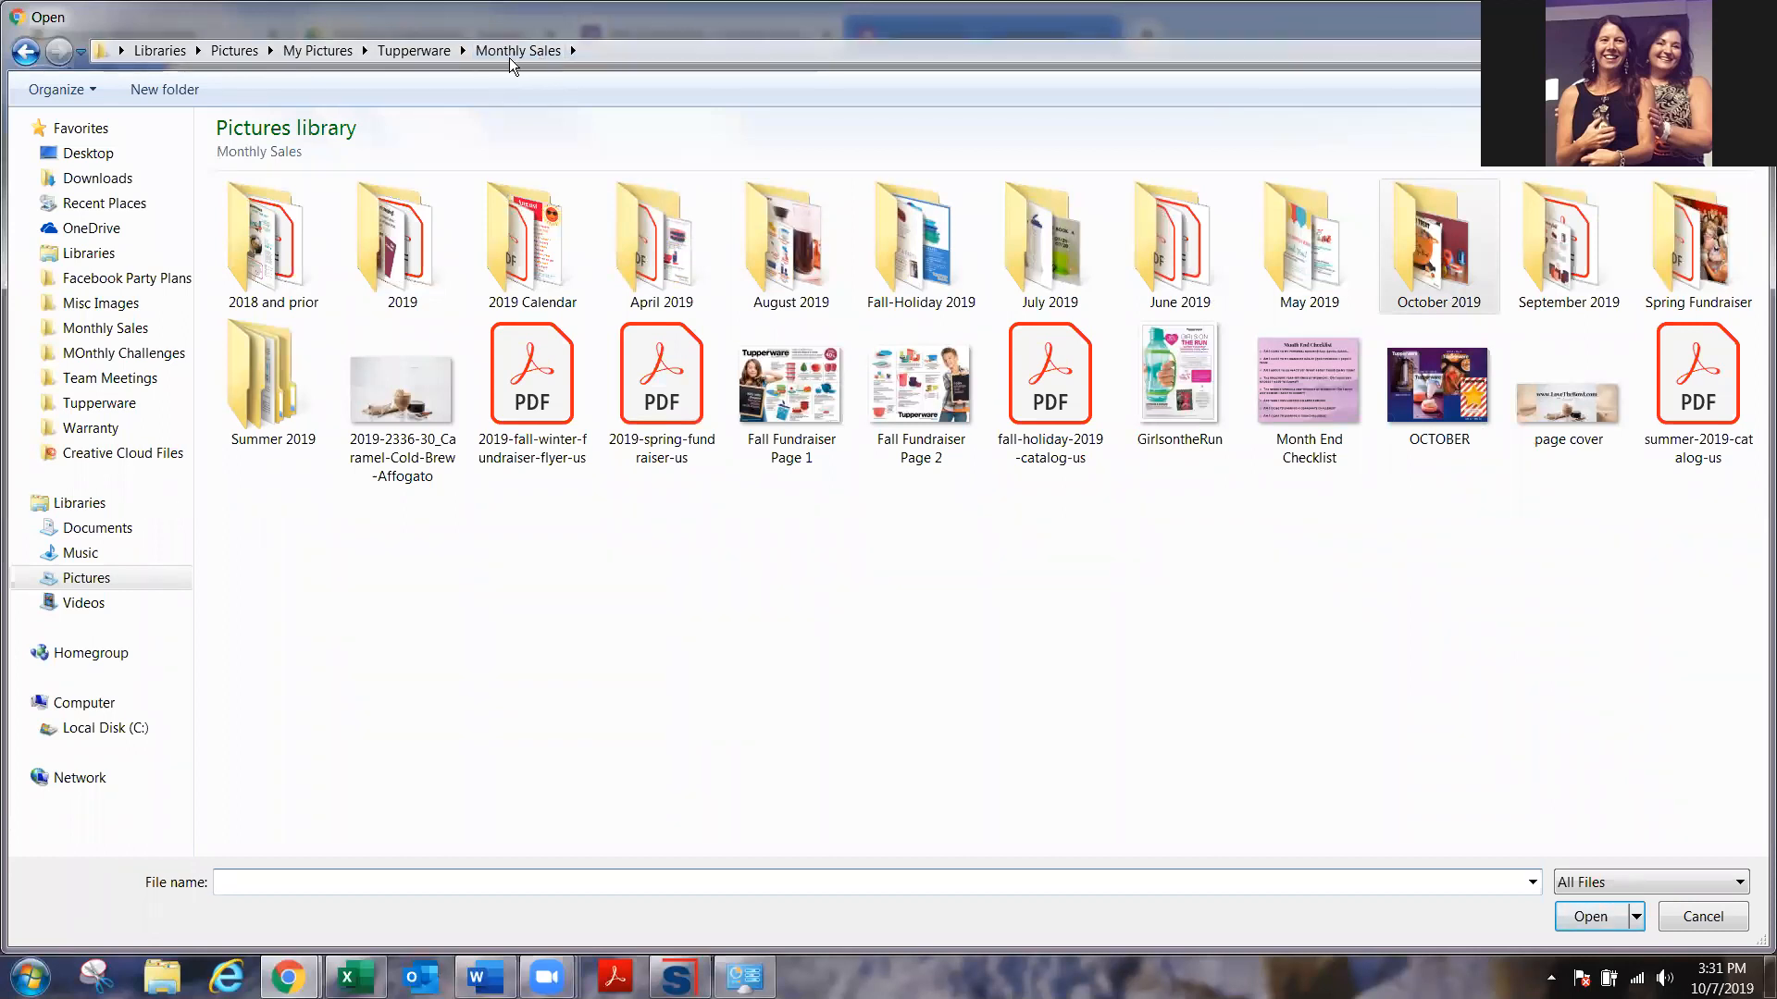
pyautogui.click(421, 51)
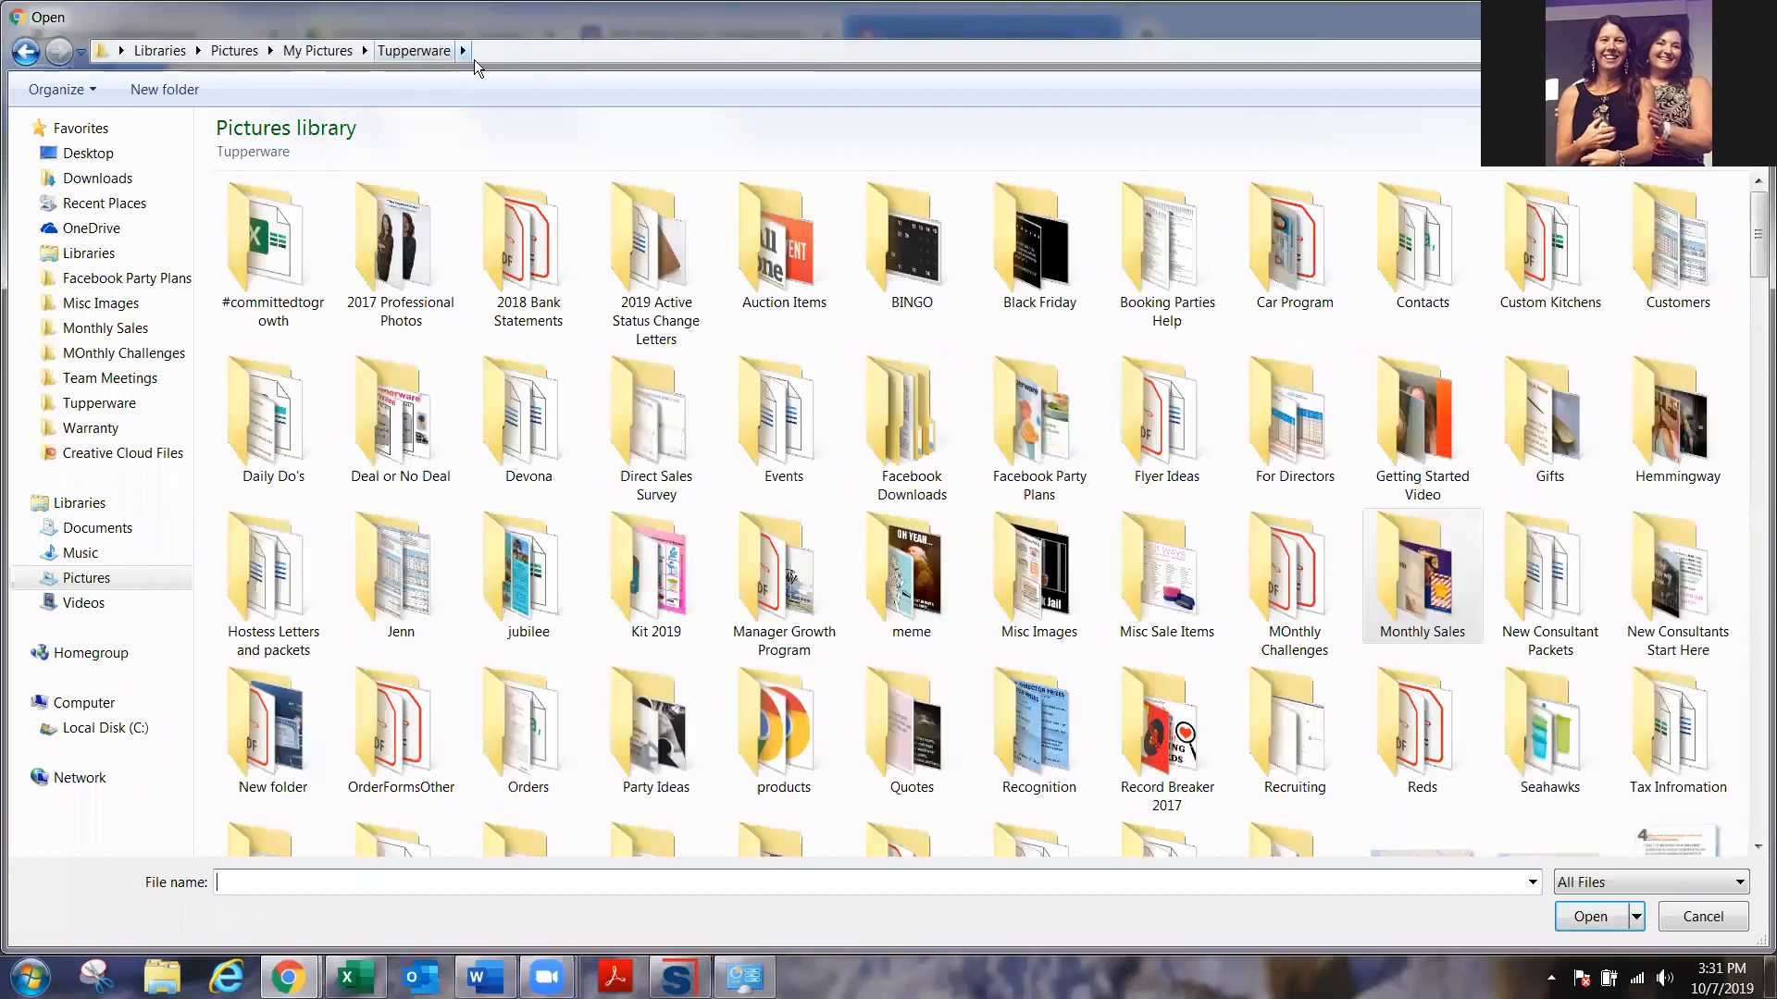
pyautogui.click(128, 329)
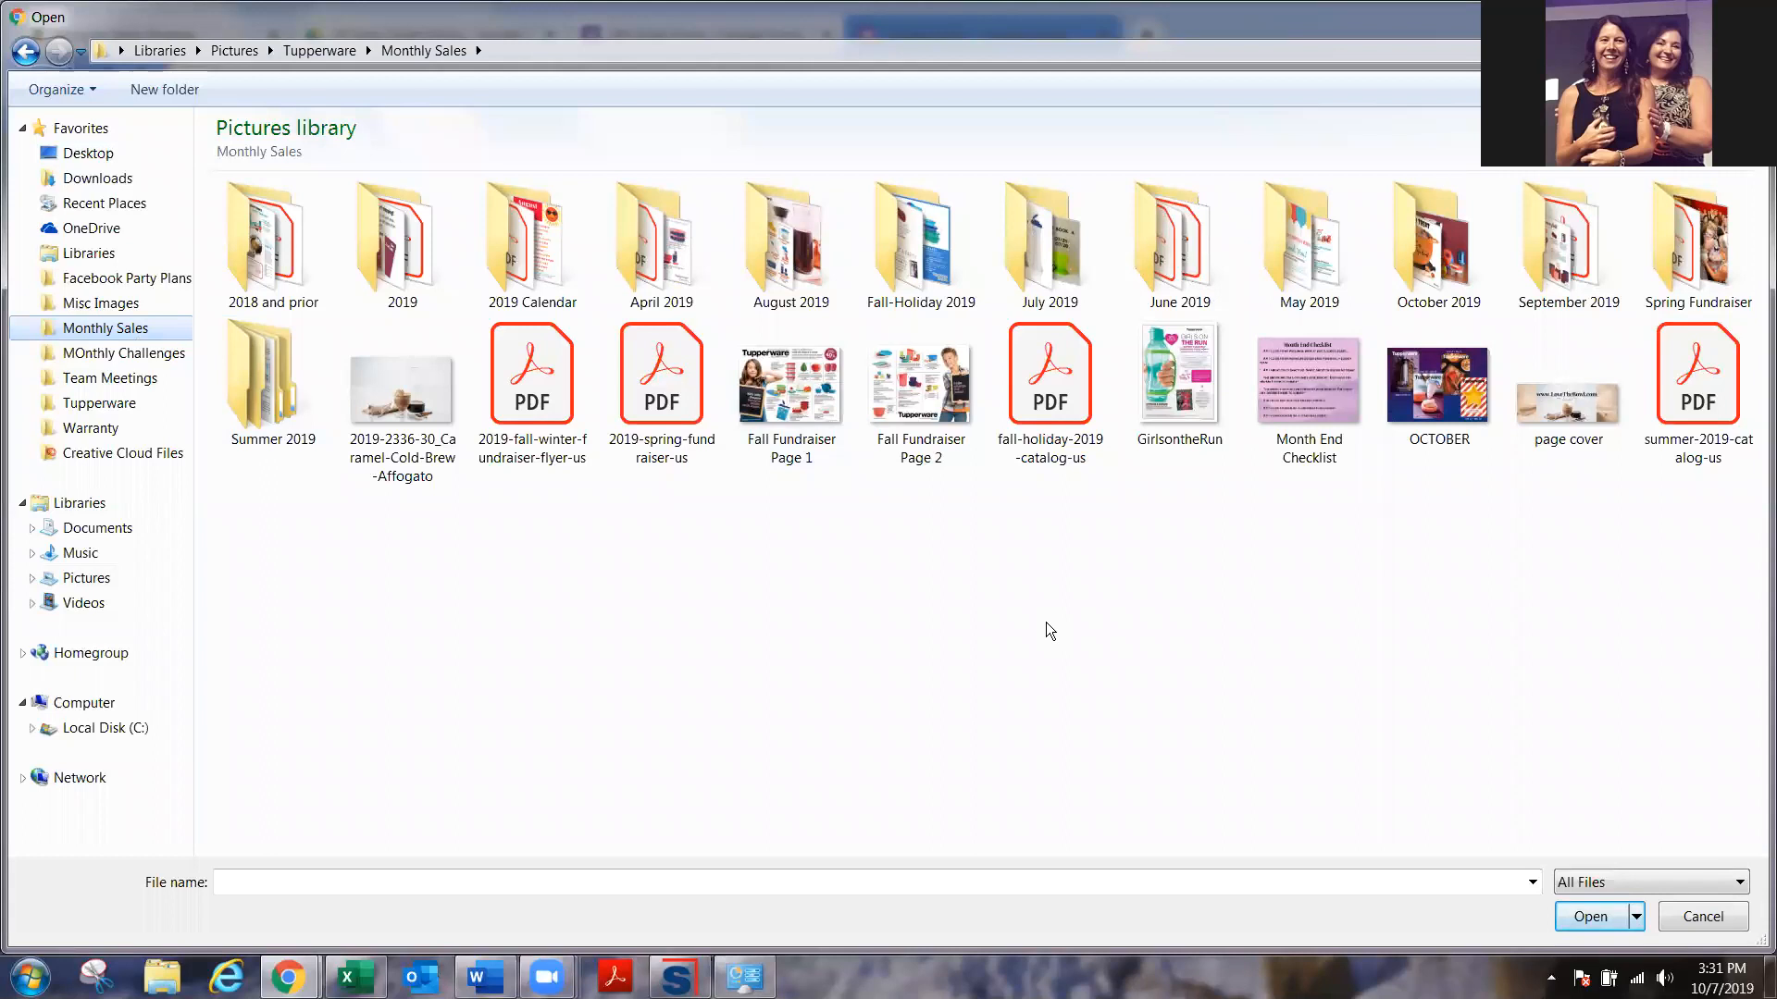
pyautogui.doubleClick(1583, 252)
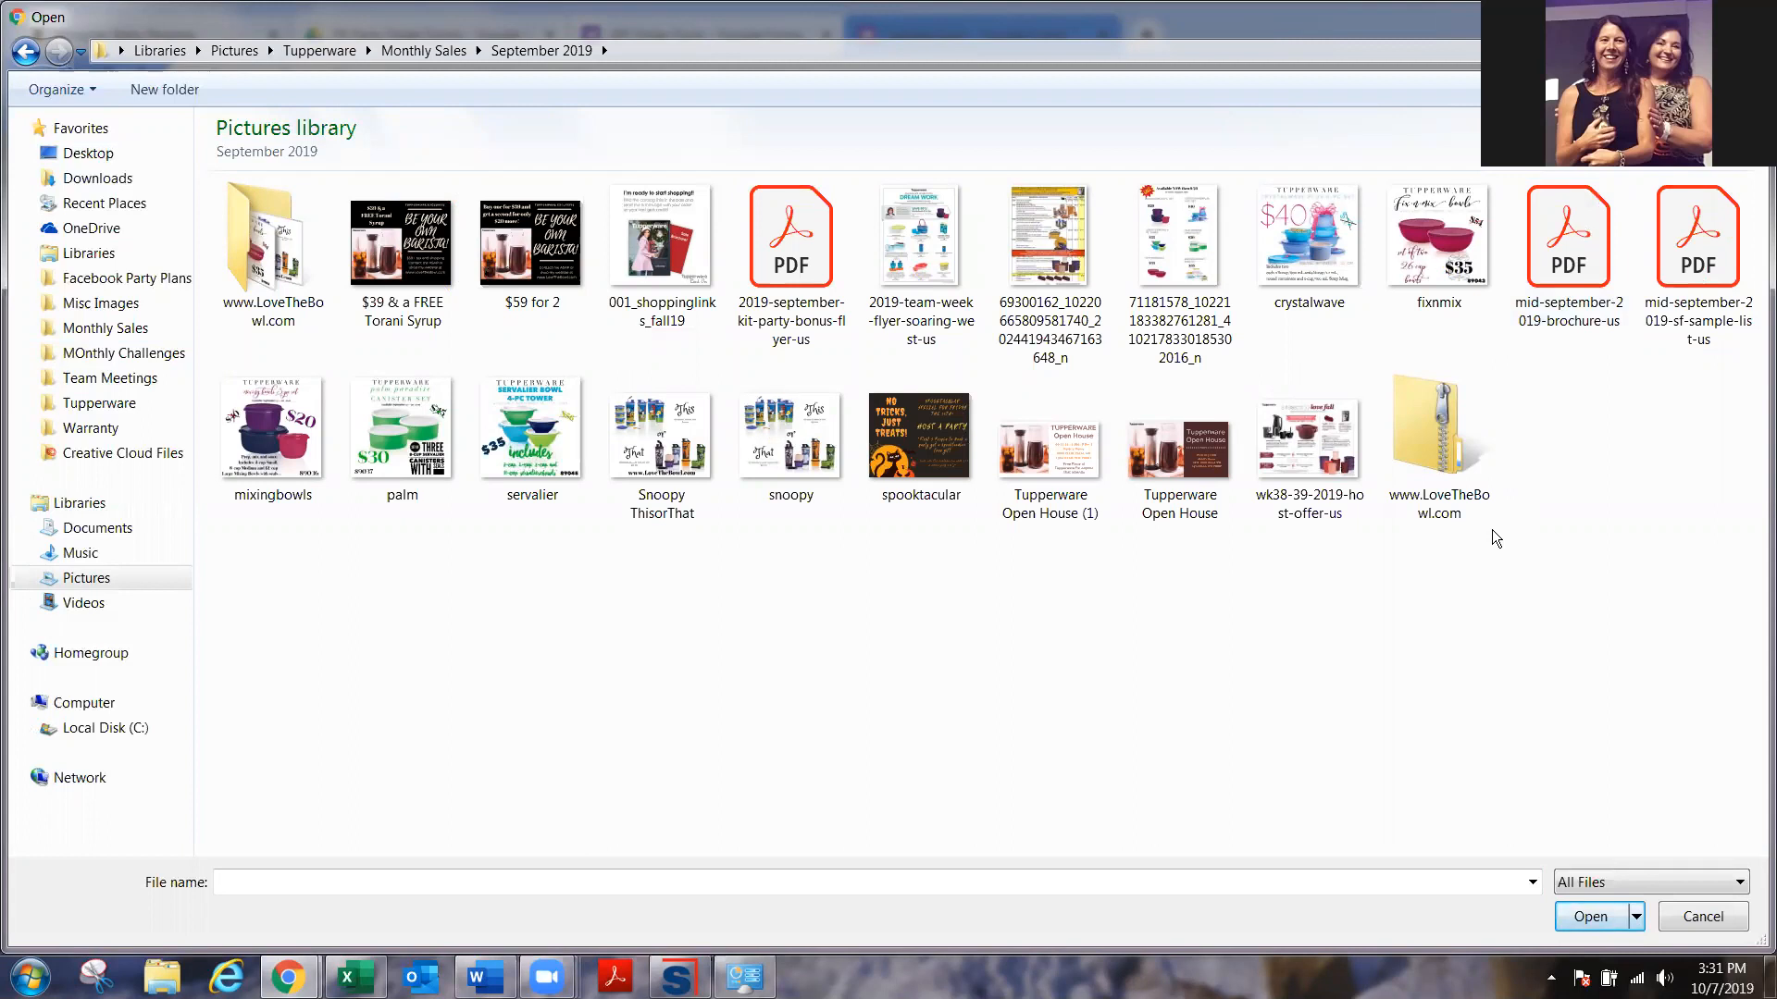
pyautogui.click(700, 247)
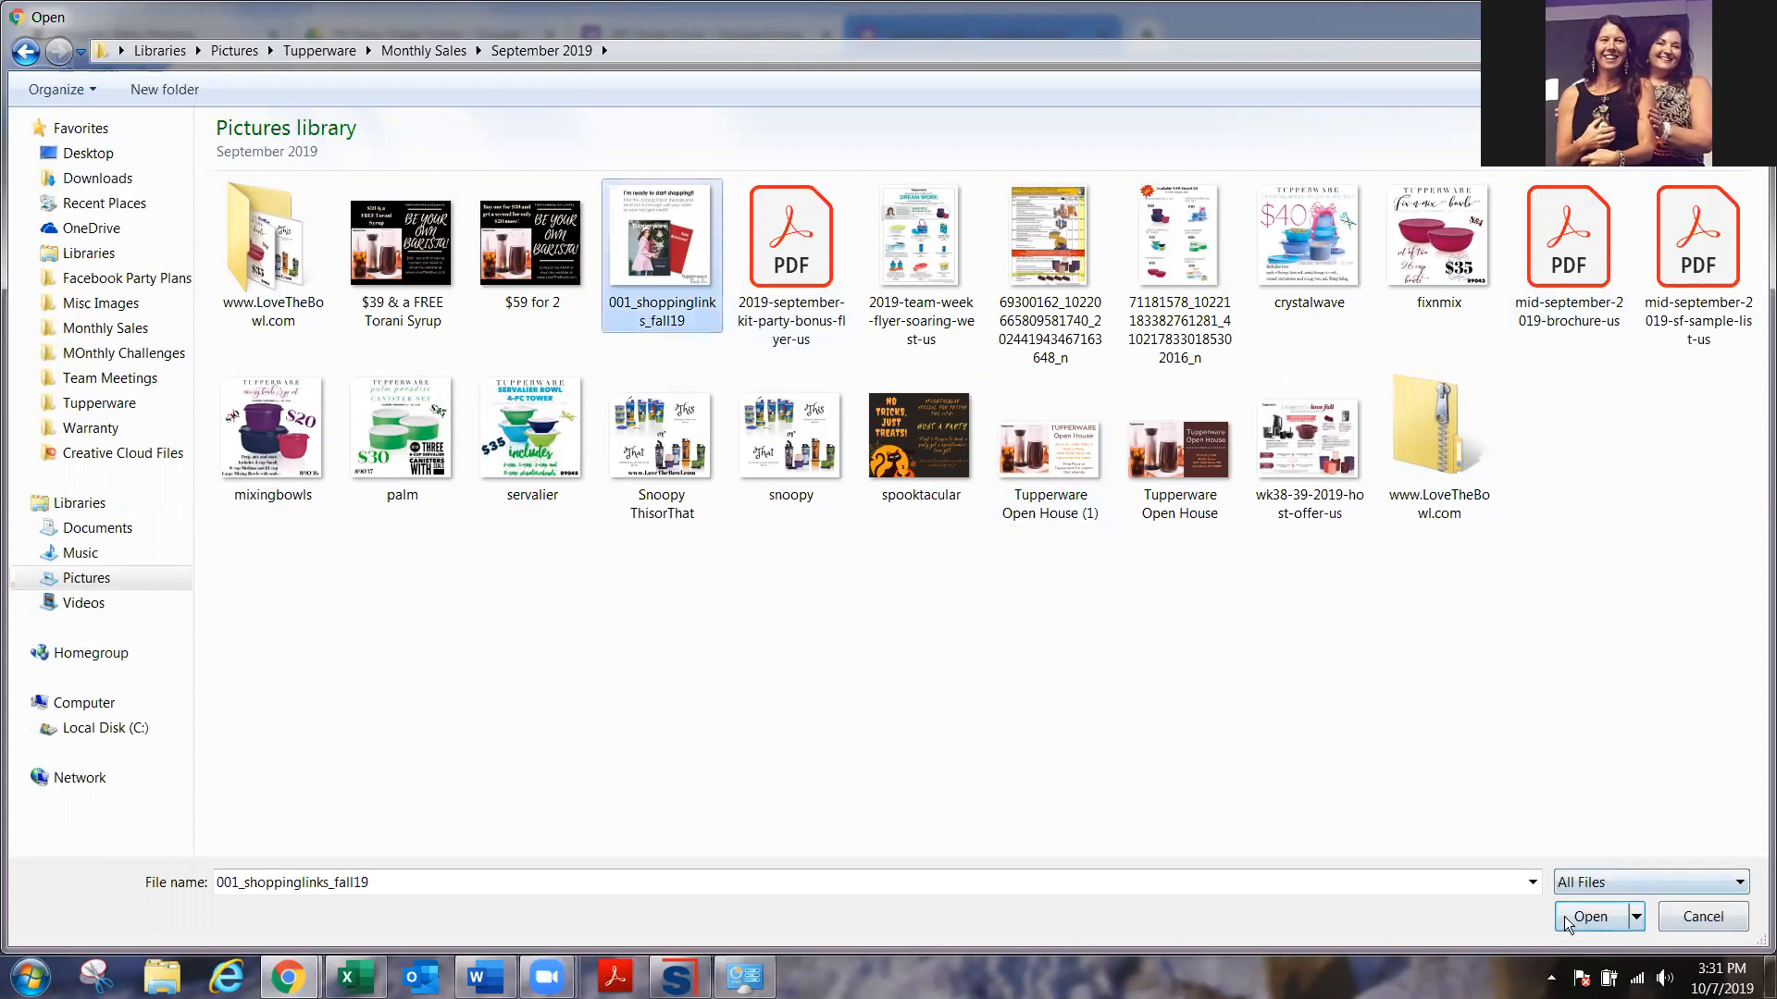
pyautogui.click(1564, 916)
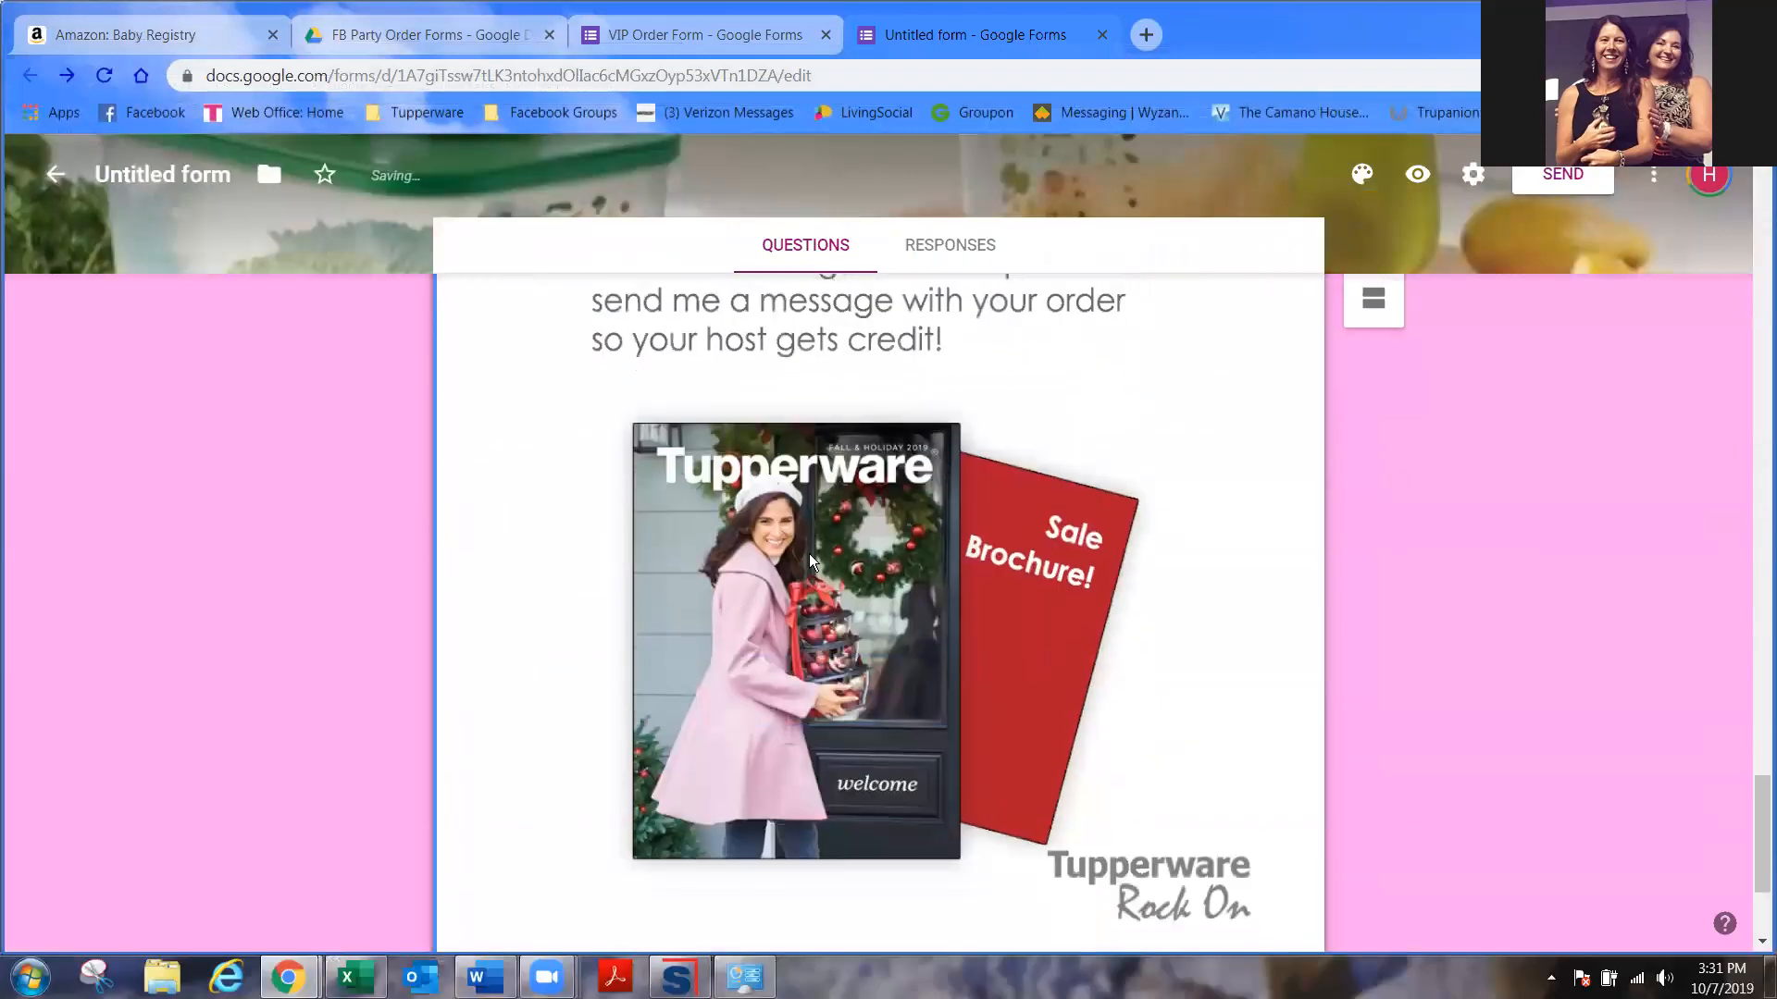
# - Change the Regular Catalog question's answer type from Short answer to Paragraph
pyautogui.scroll(5, 994, 666)
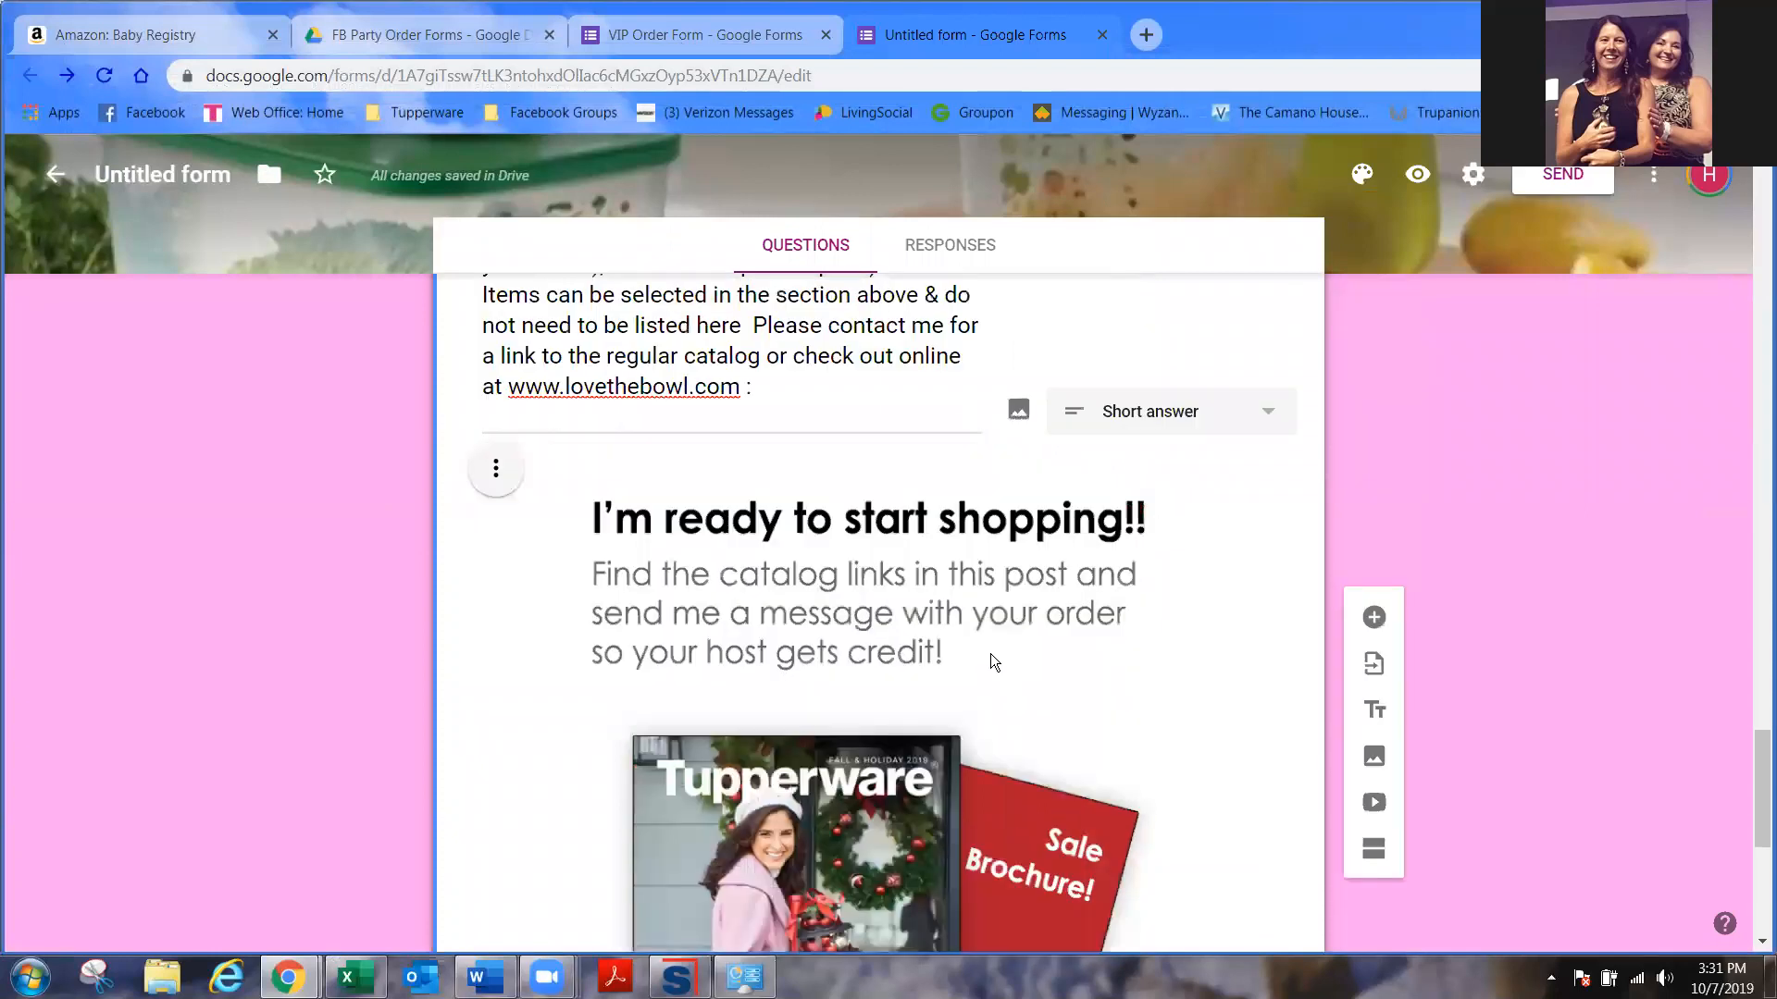
pyautogui.scroll(-5, 693, 748)
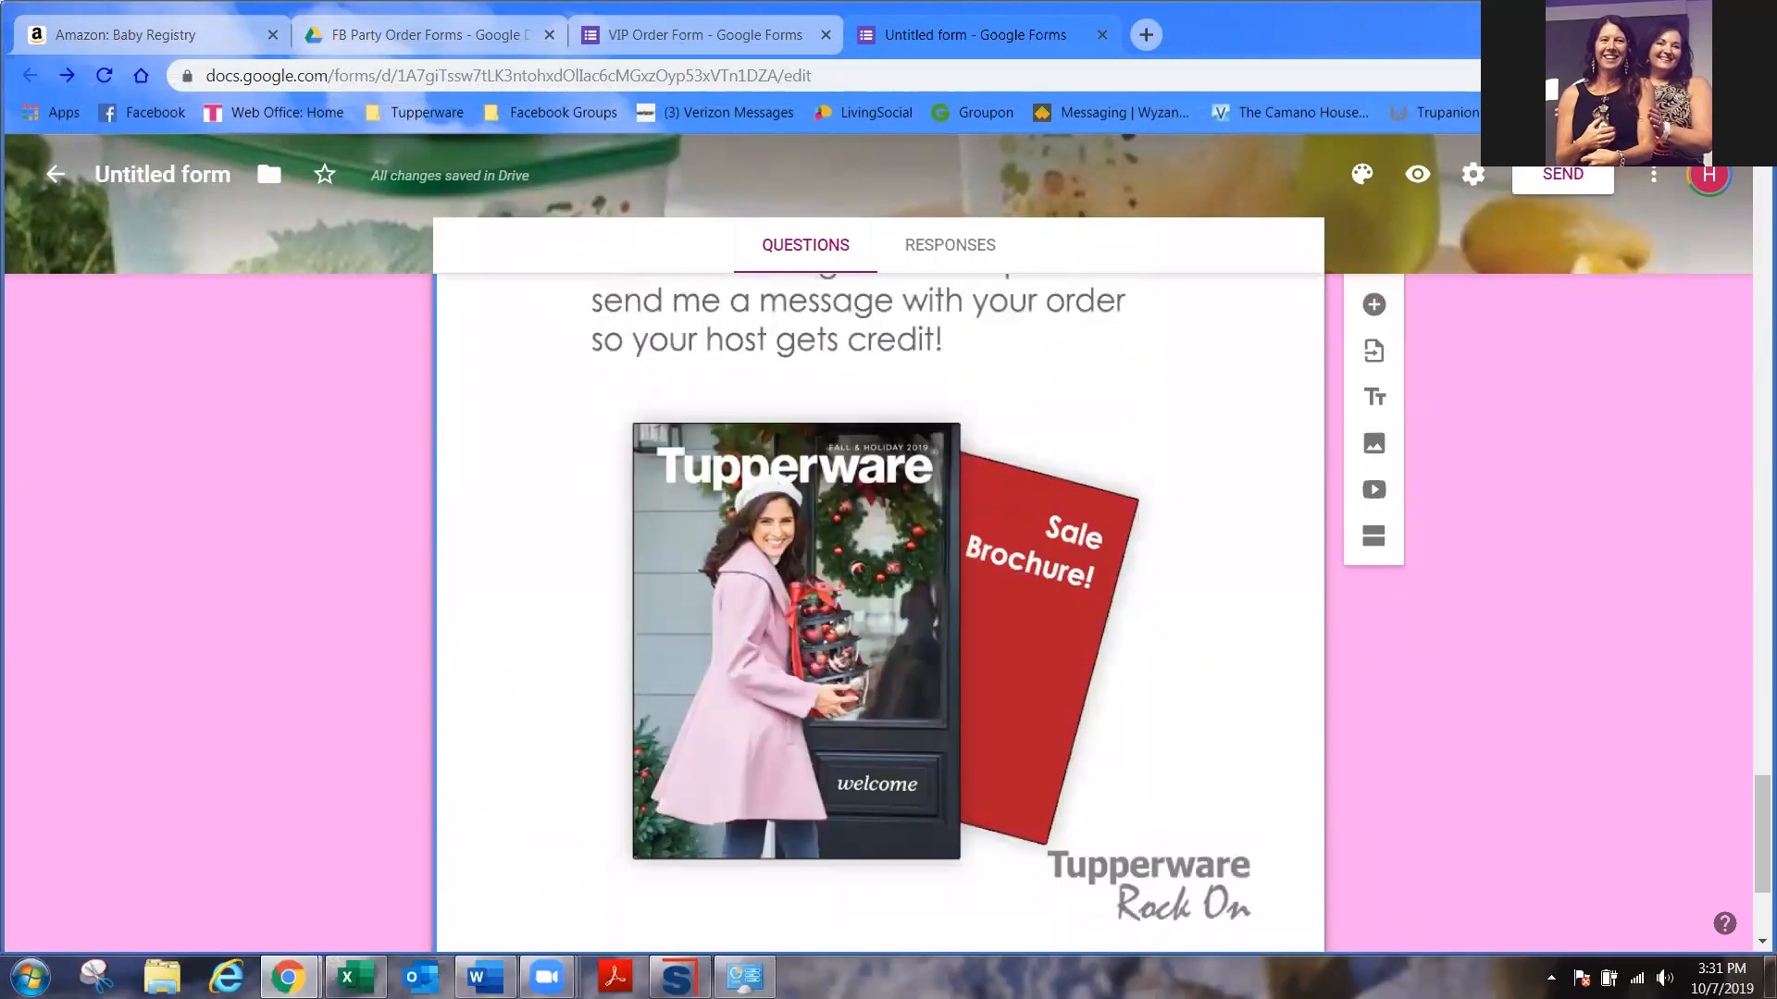
pyautogui.scroll(5, 1296, 620)
pyautogui.click(1256, 553)
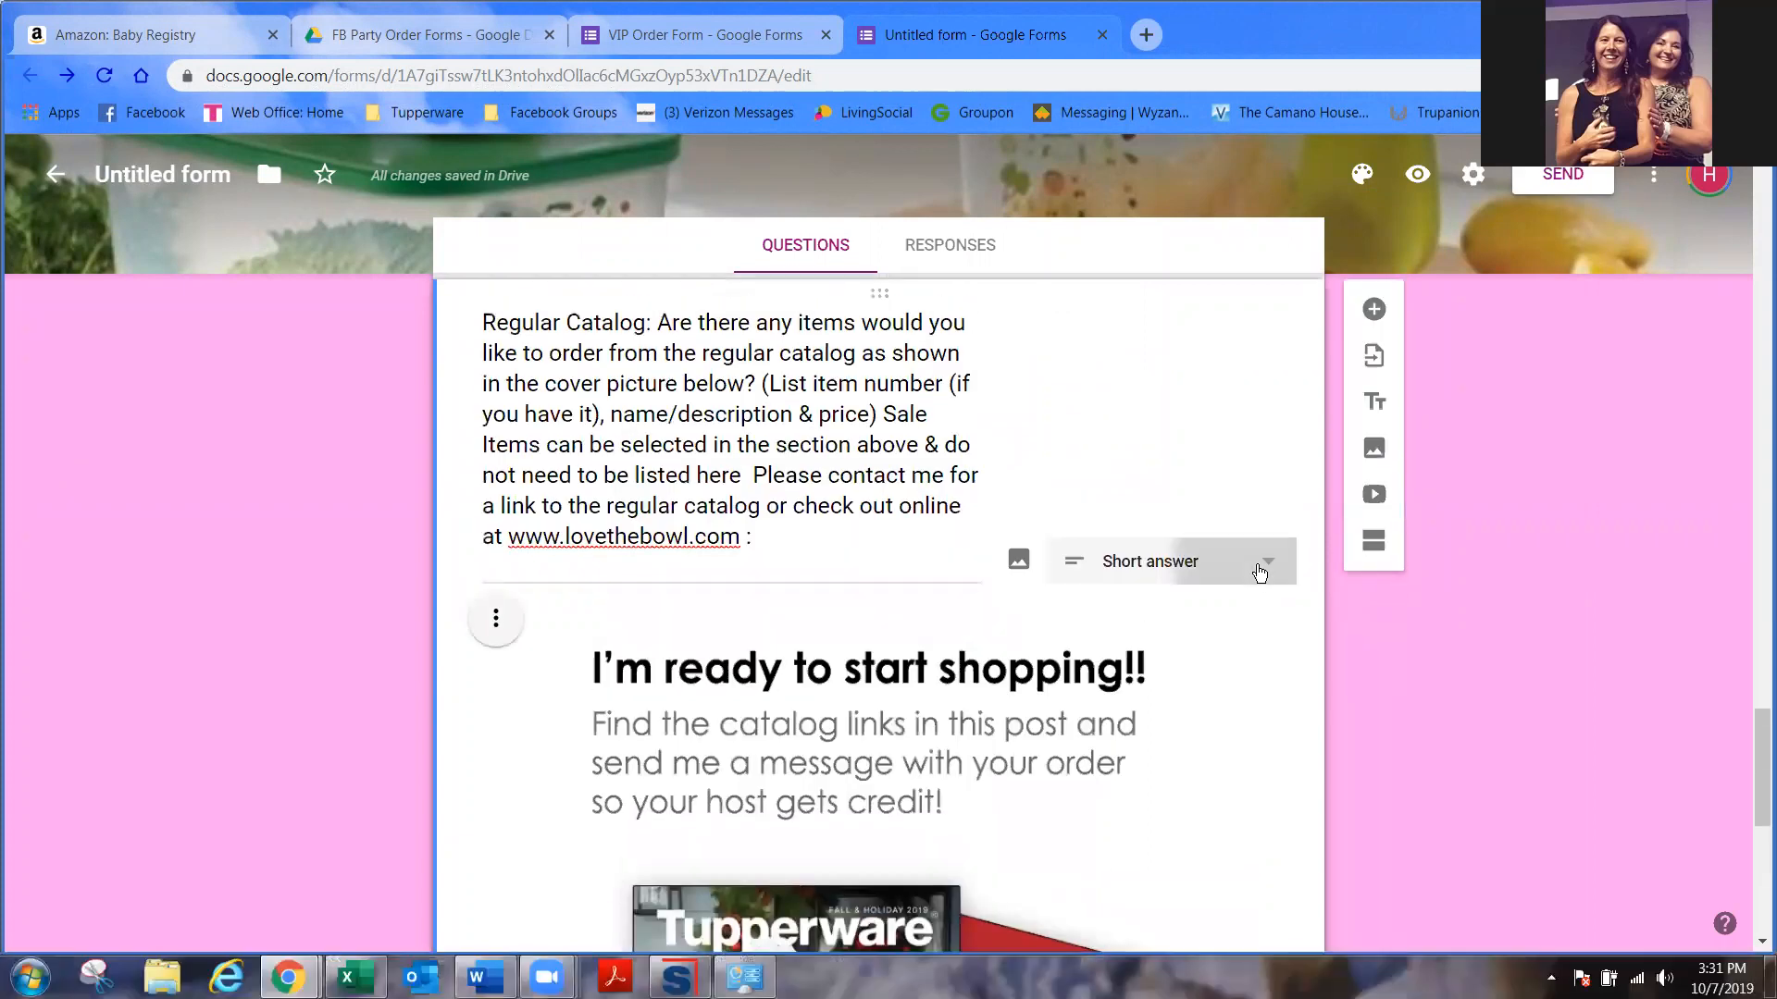
pyautogui.click(1229, 549)
pyautogui.click(1158, 386)
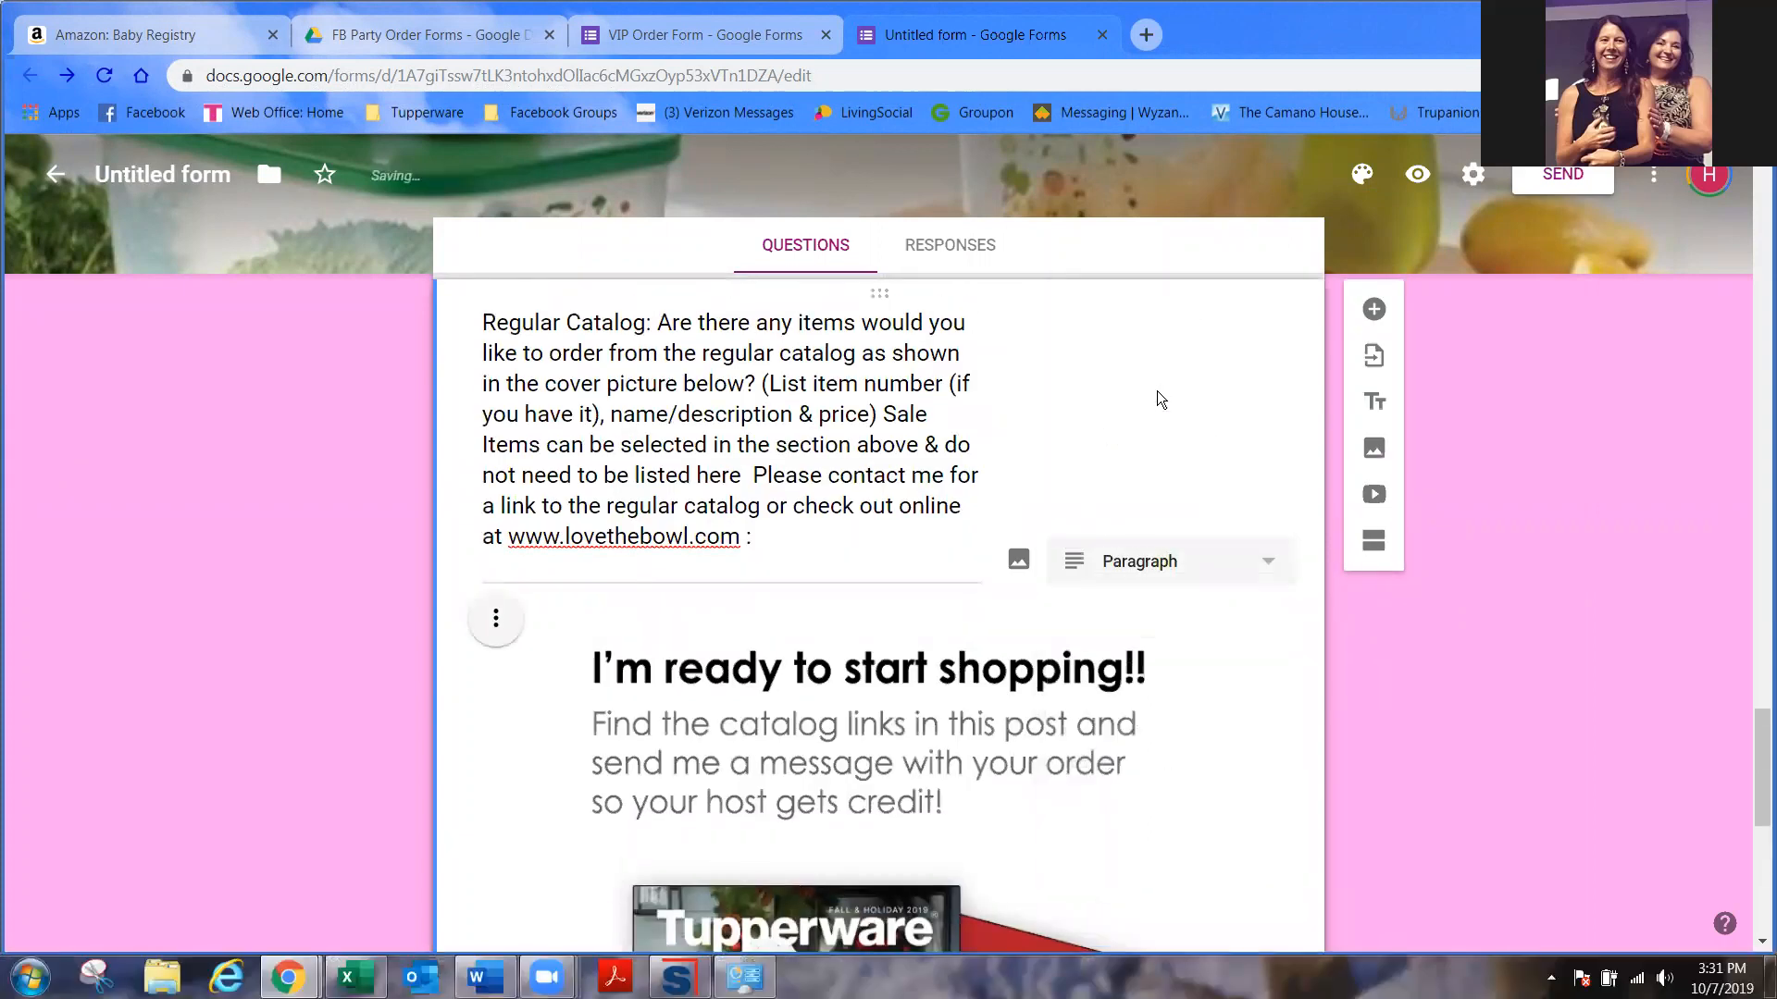
pyautogui.scroll(-7, 1184, 705)
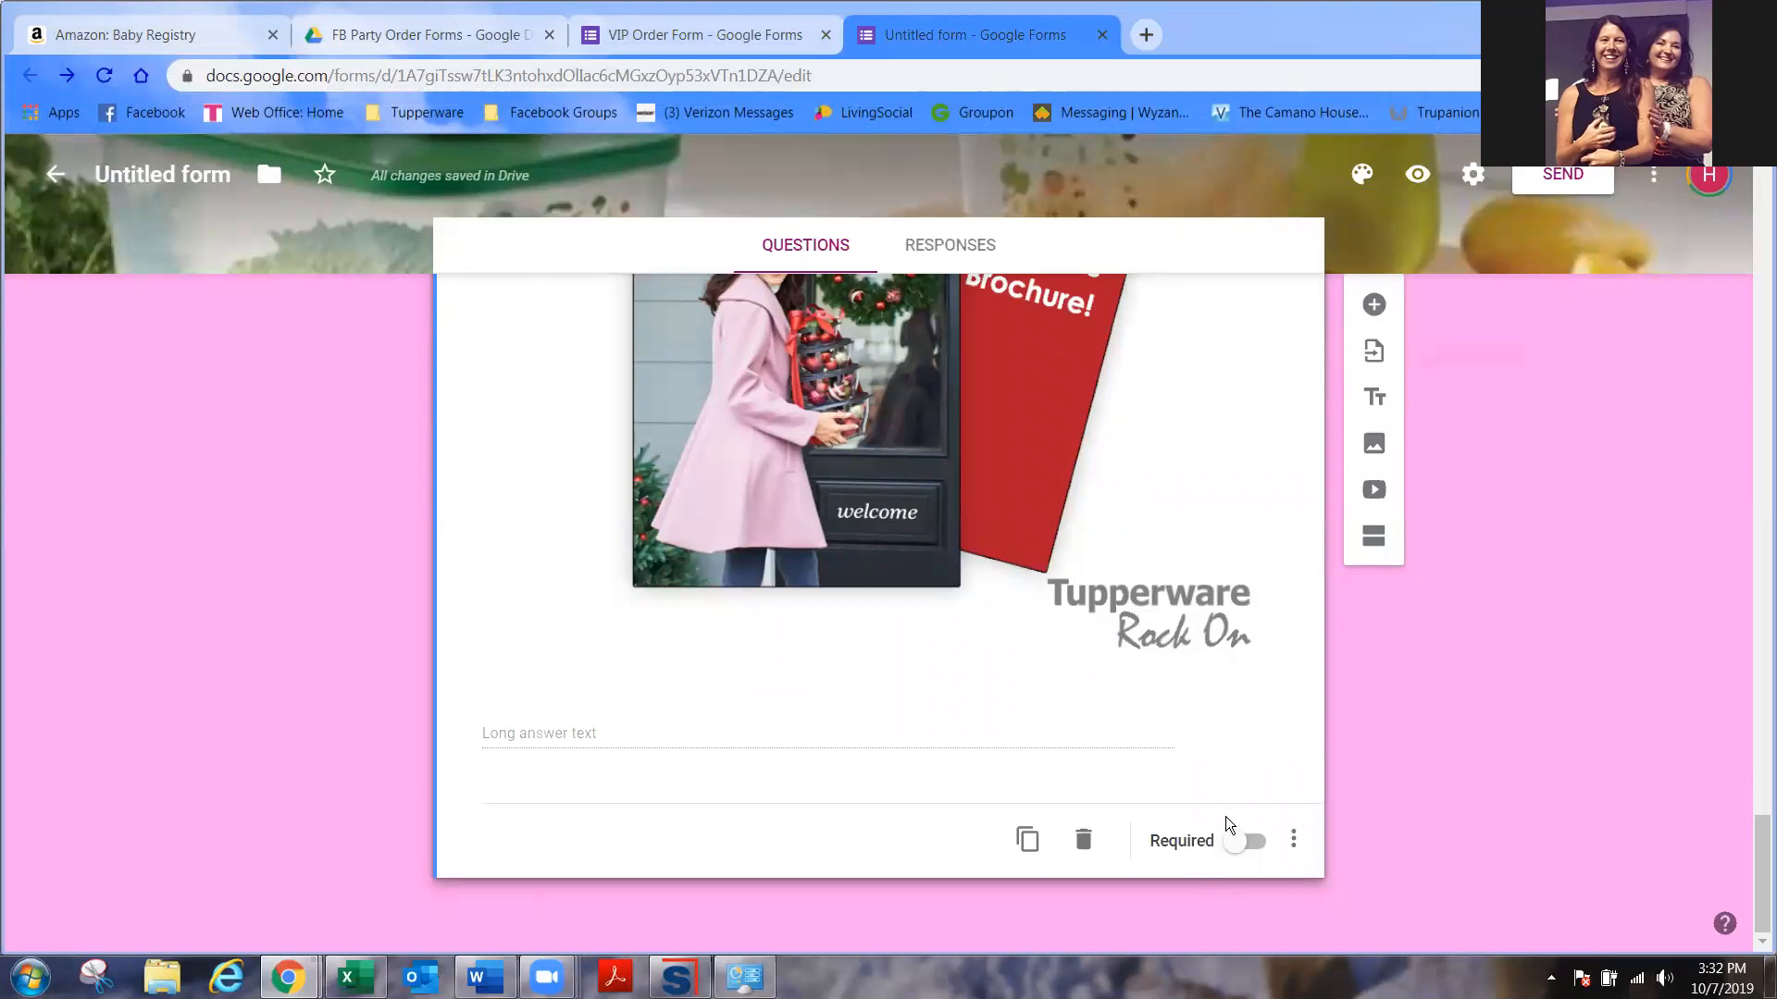
# - Add a new question titled 'Payment Options' followed by the pasted accepted-cards sentence
pyautogui.click(1370, 308)
pyautogui.write('Payment Options:')
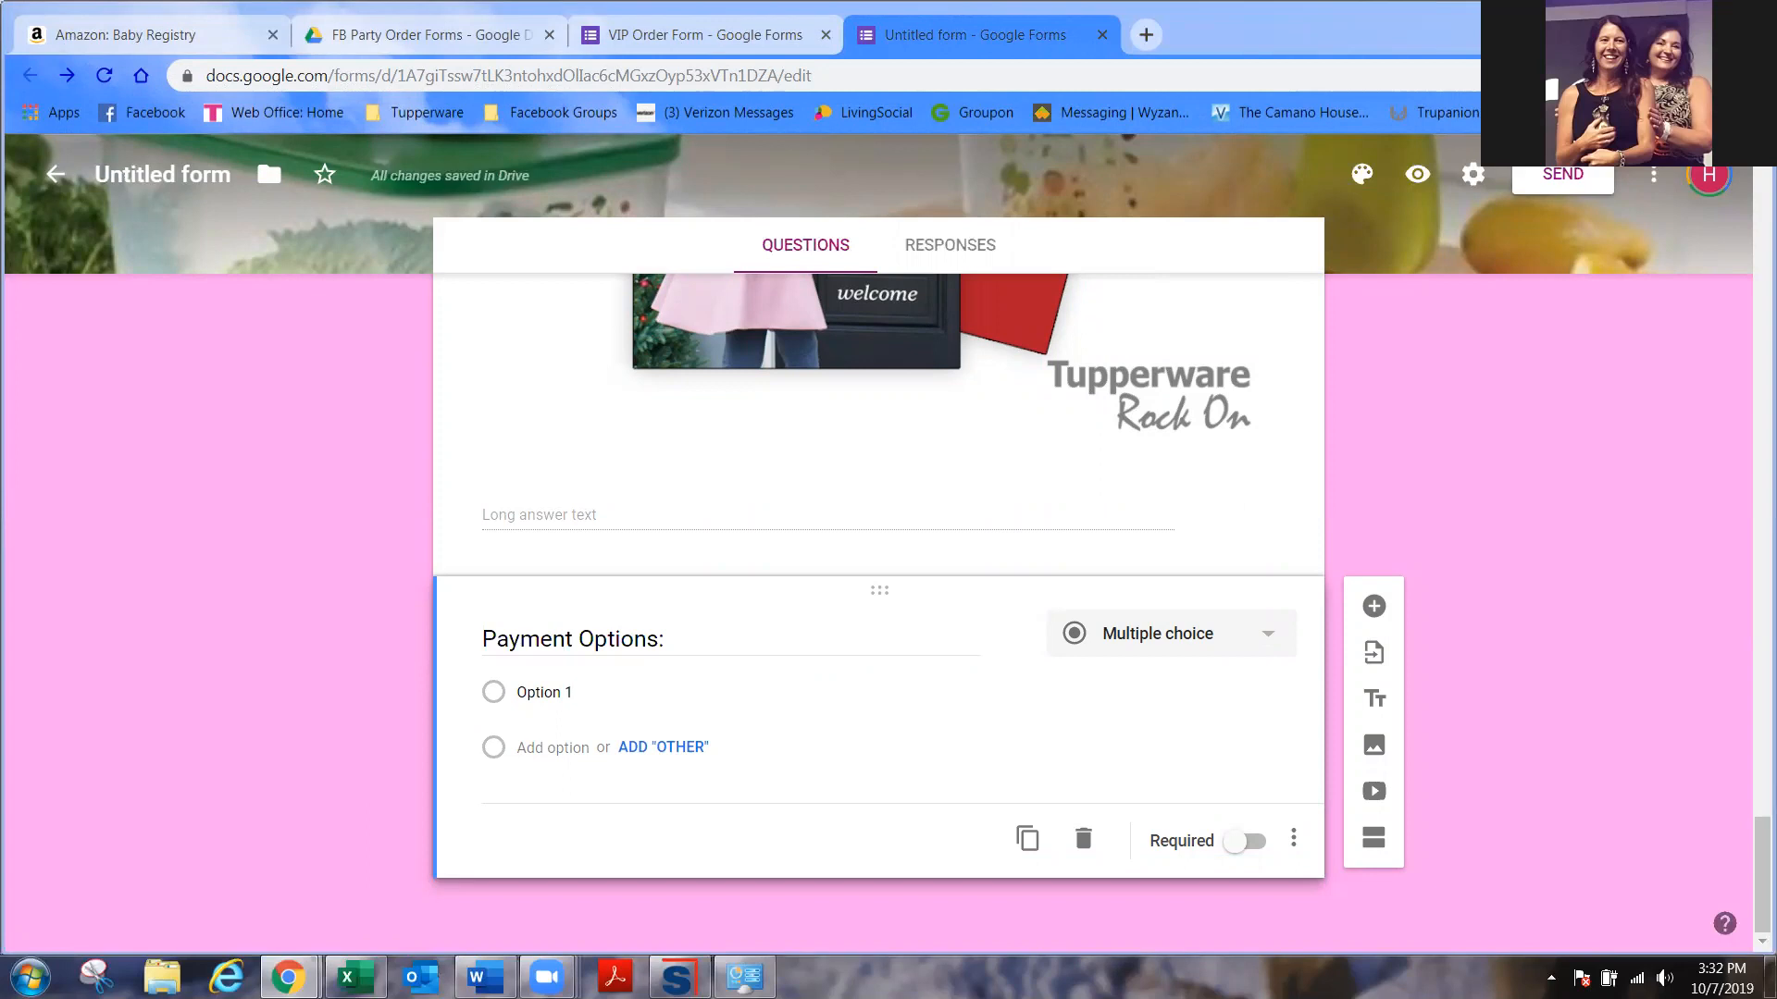
pyautogui.click(801, 638)
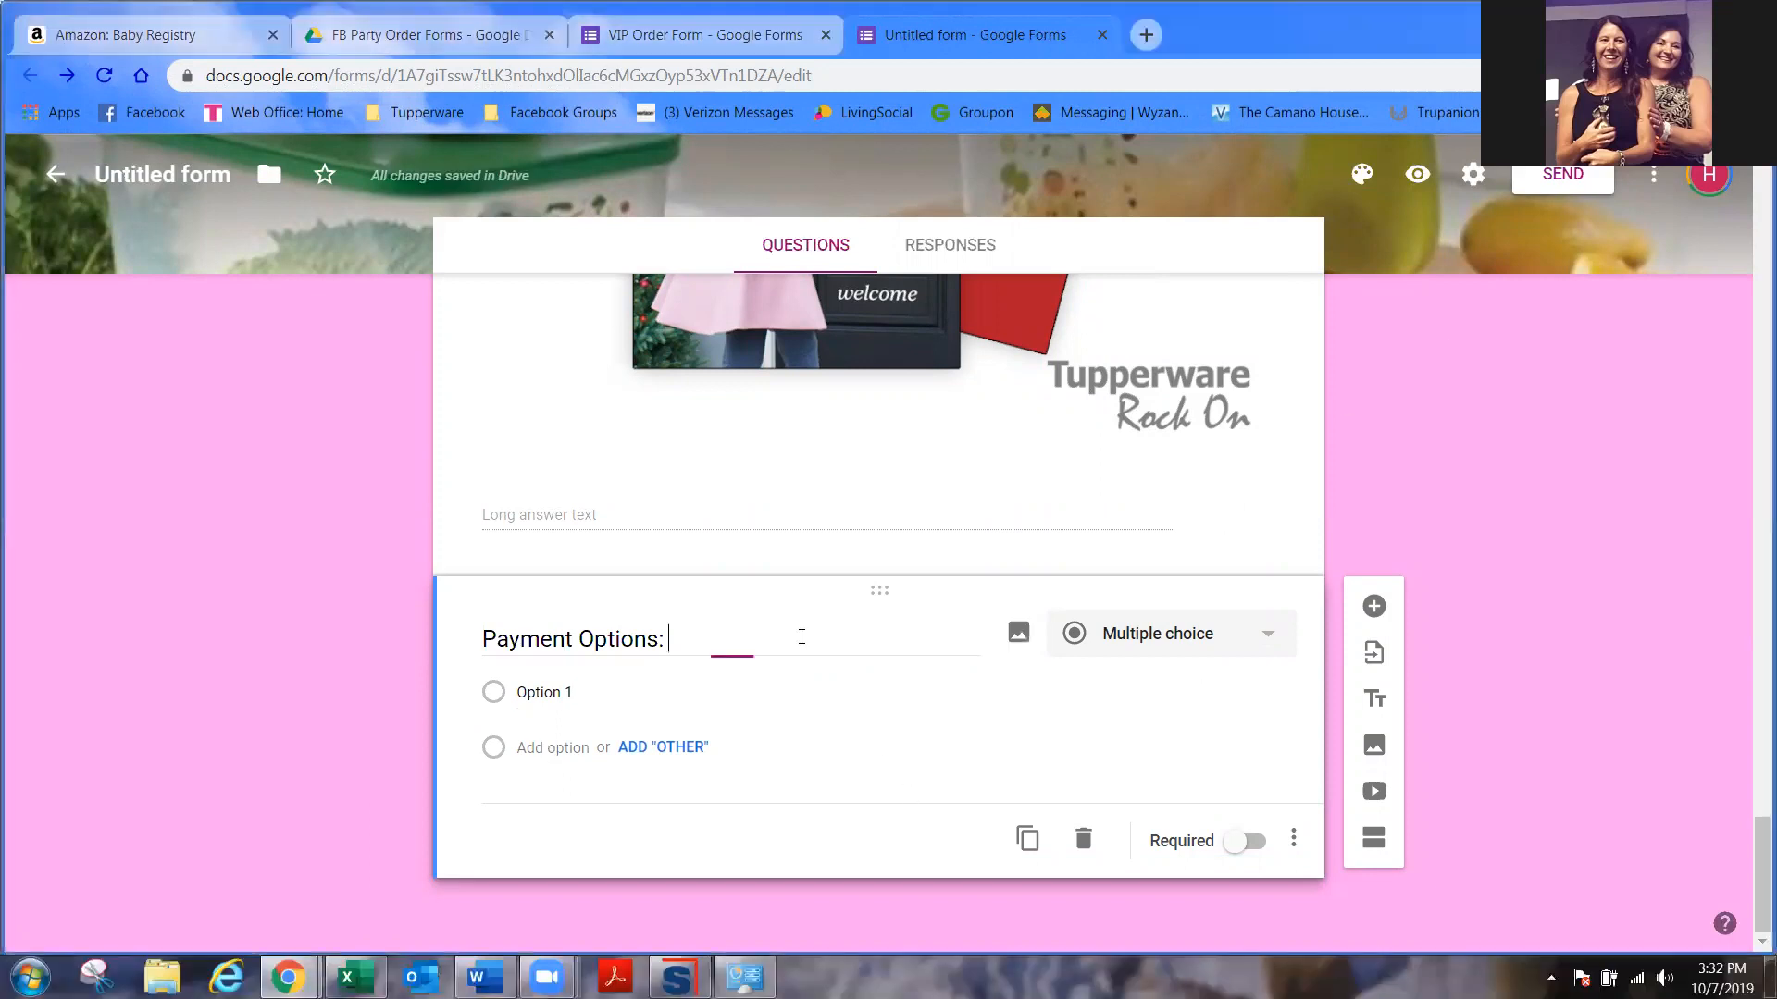
pyautogui.write('Tupperware accepts Visa, Master Card and Discover.')
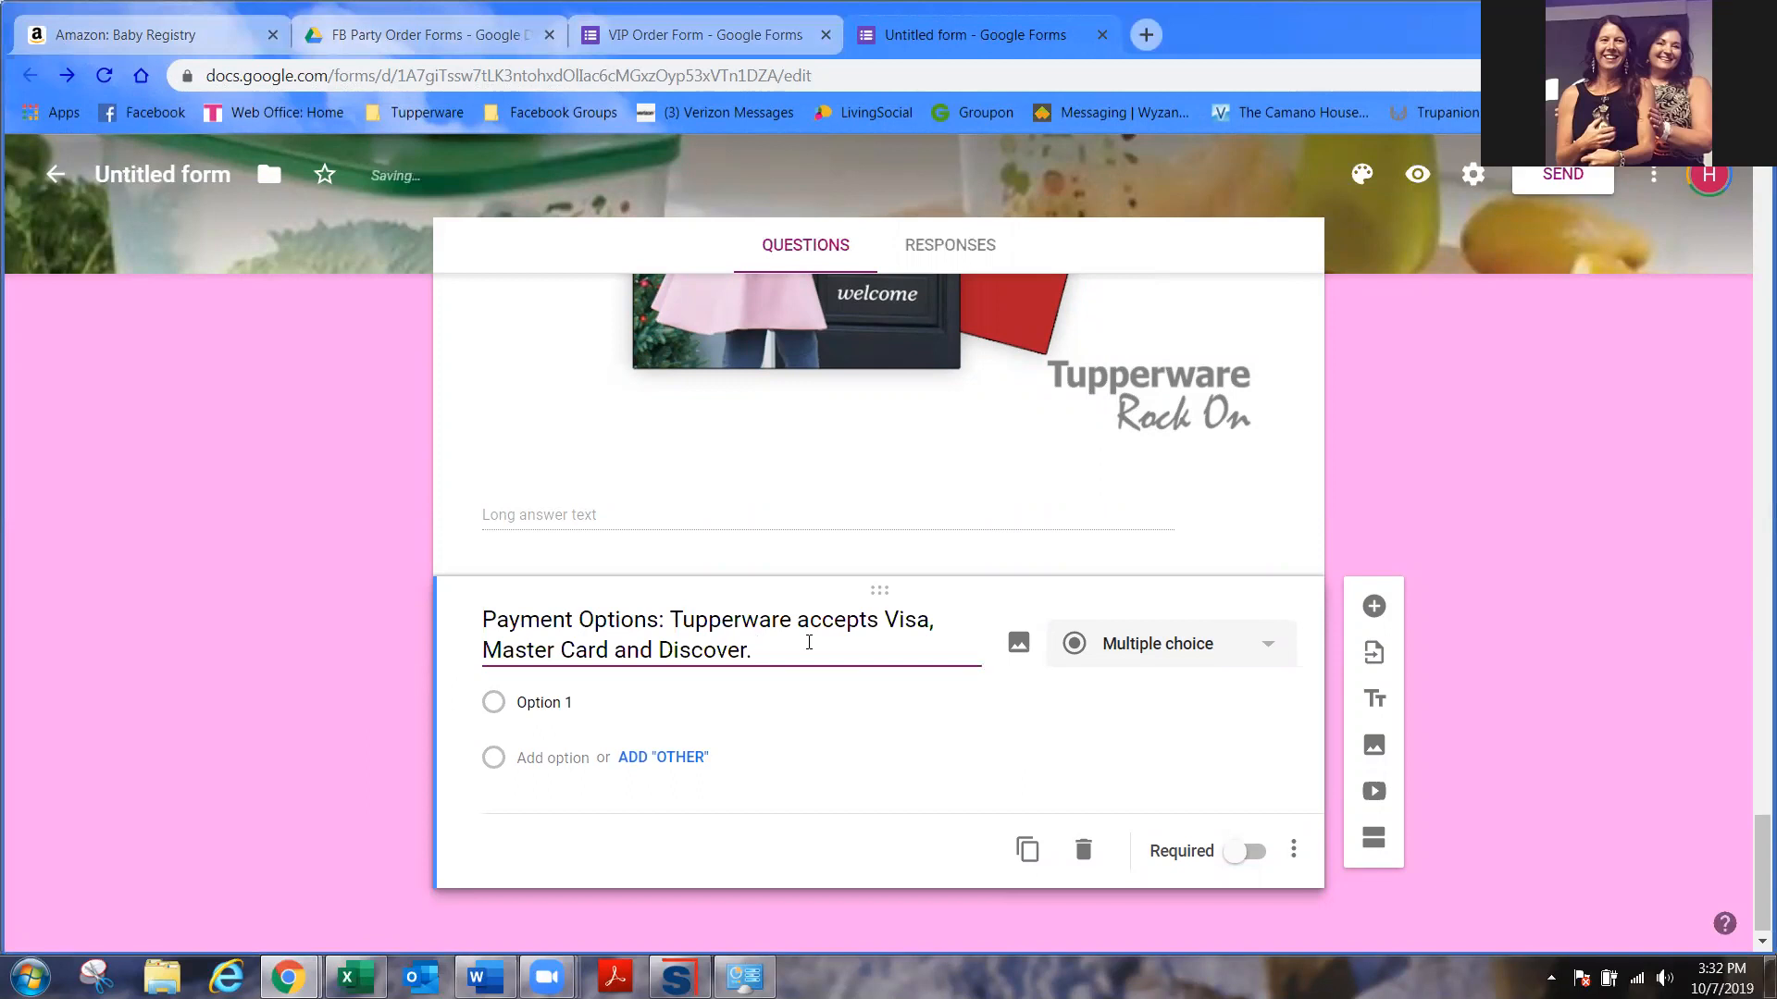
# - Add choices Visa, MC, Discover, 'Prefer to pay another way please call me…' and Other
pyautogui.click(553, 703)
pyautogui.write('Visa')
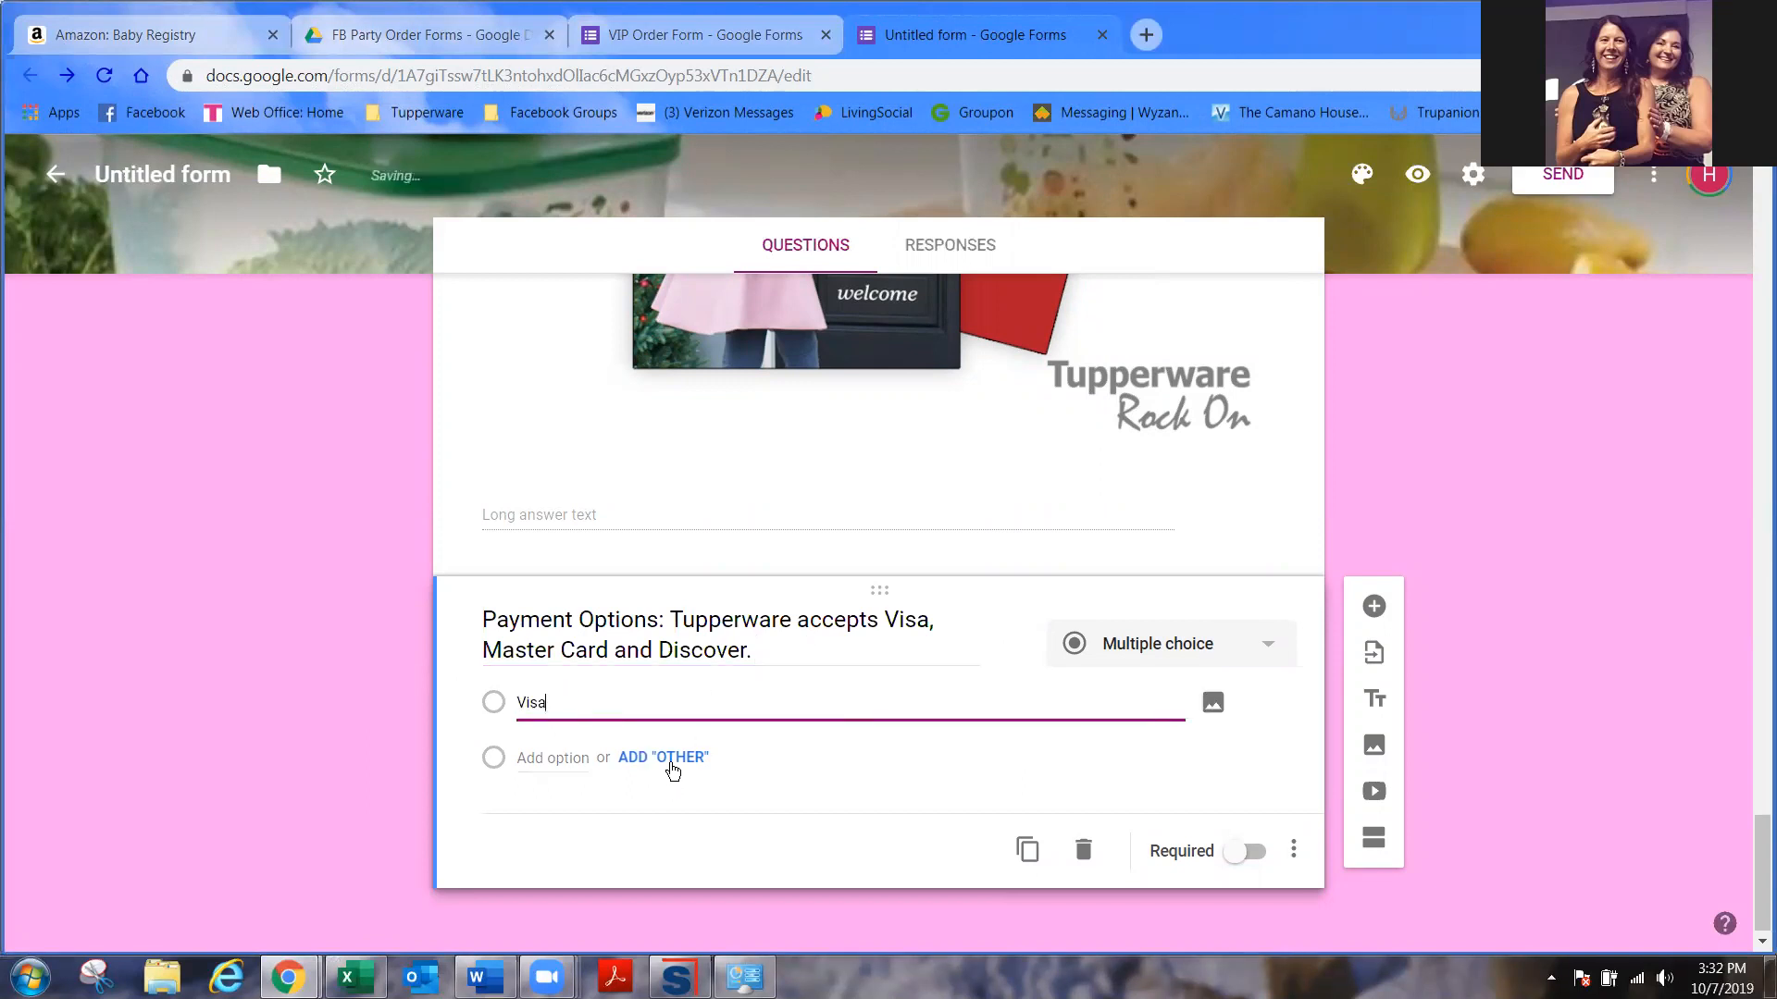
pyautogui.click(668, 760)
pyautogui.click(671, 814)
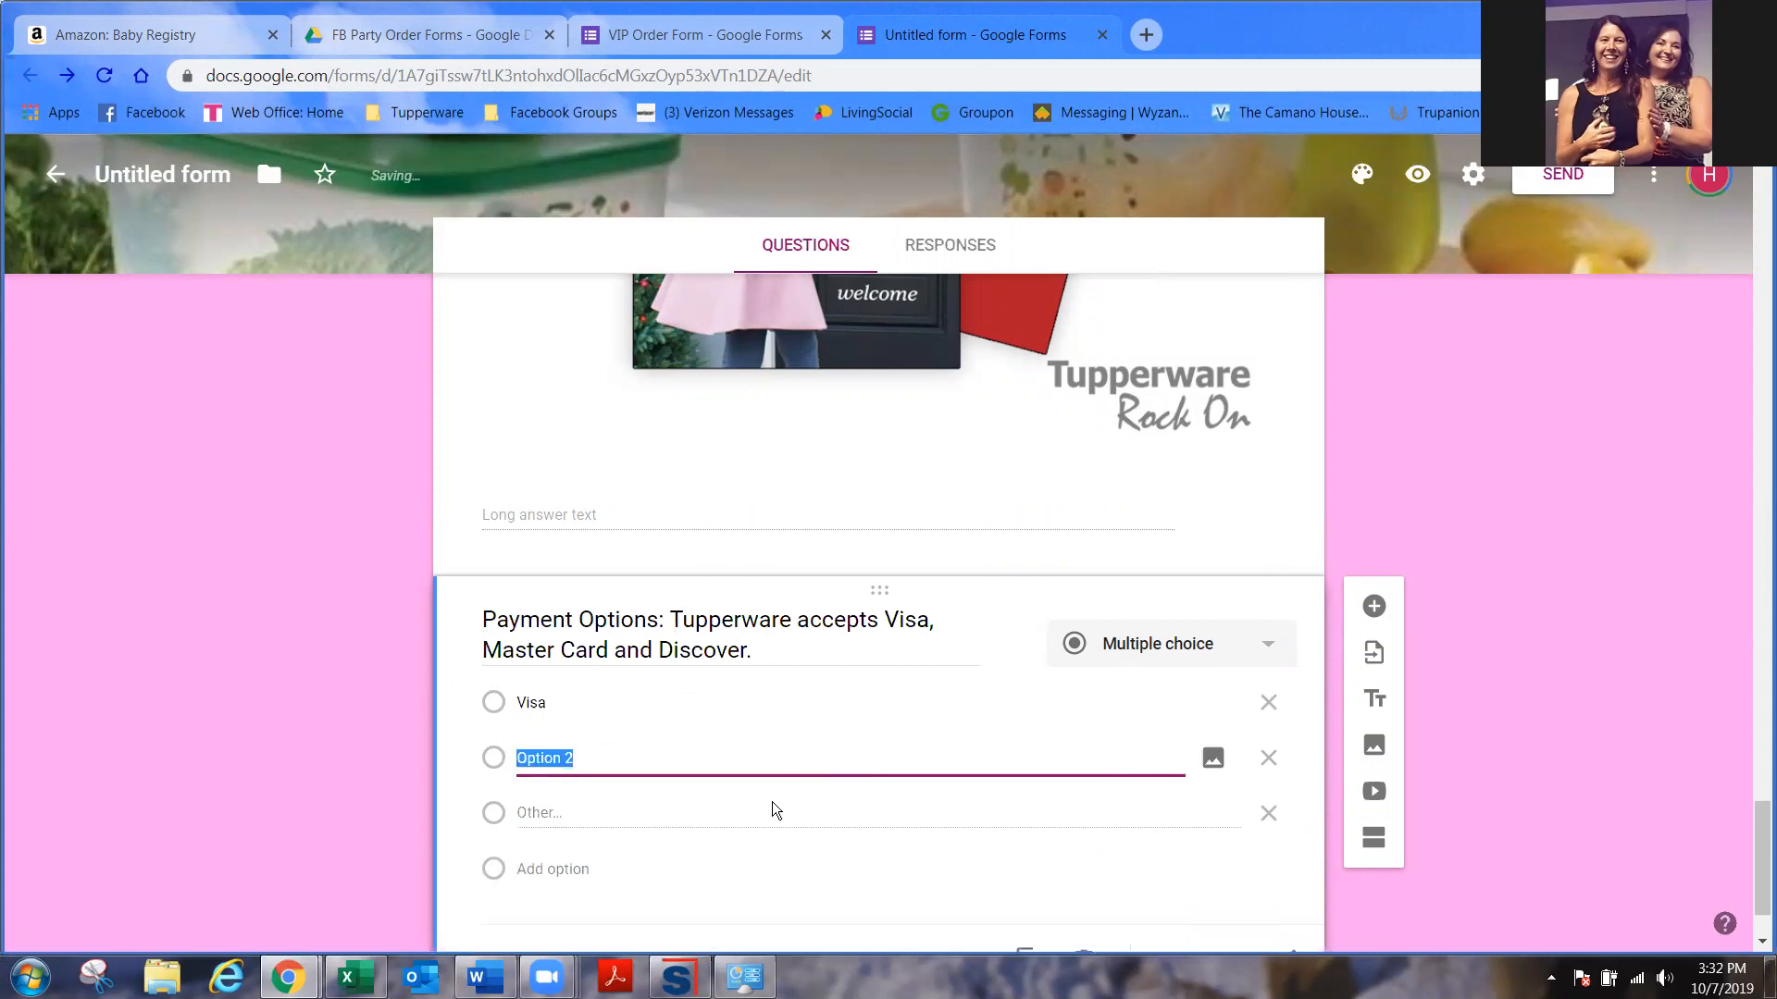
pyautogui.write('MC')
pyautogui.click(544, 866)
pyautogui.write('Discover')
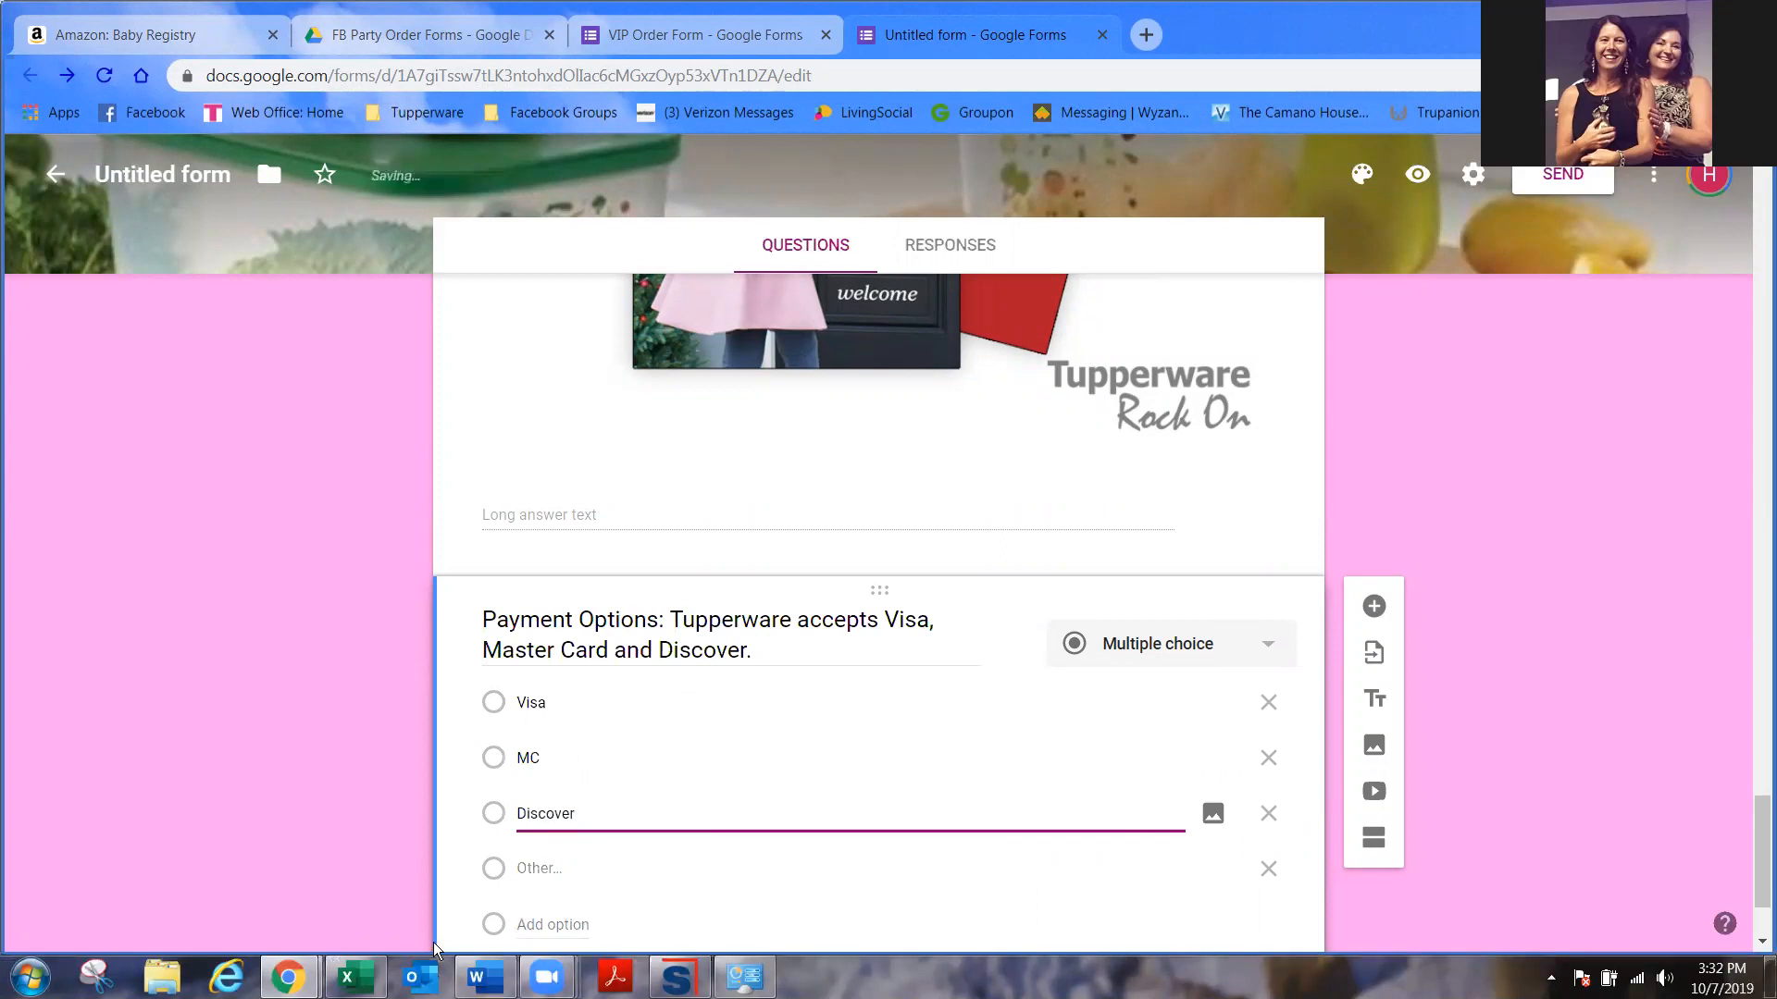
pyautogui.click(666, 920)
pyautogui.write(')Prefer to pay another way please call me at the number above')
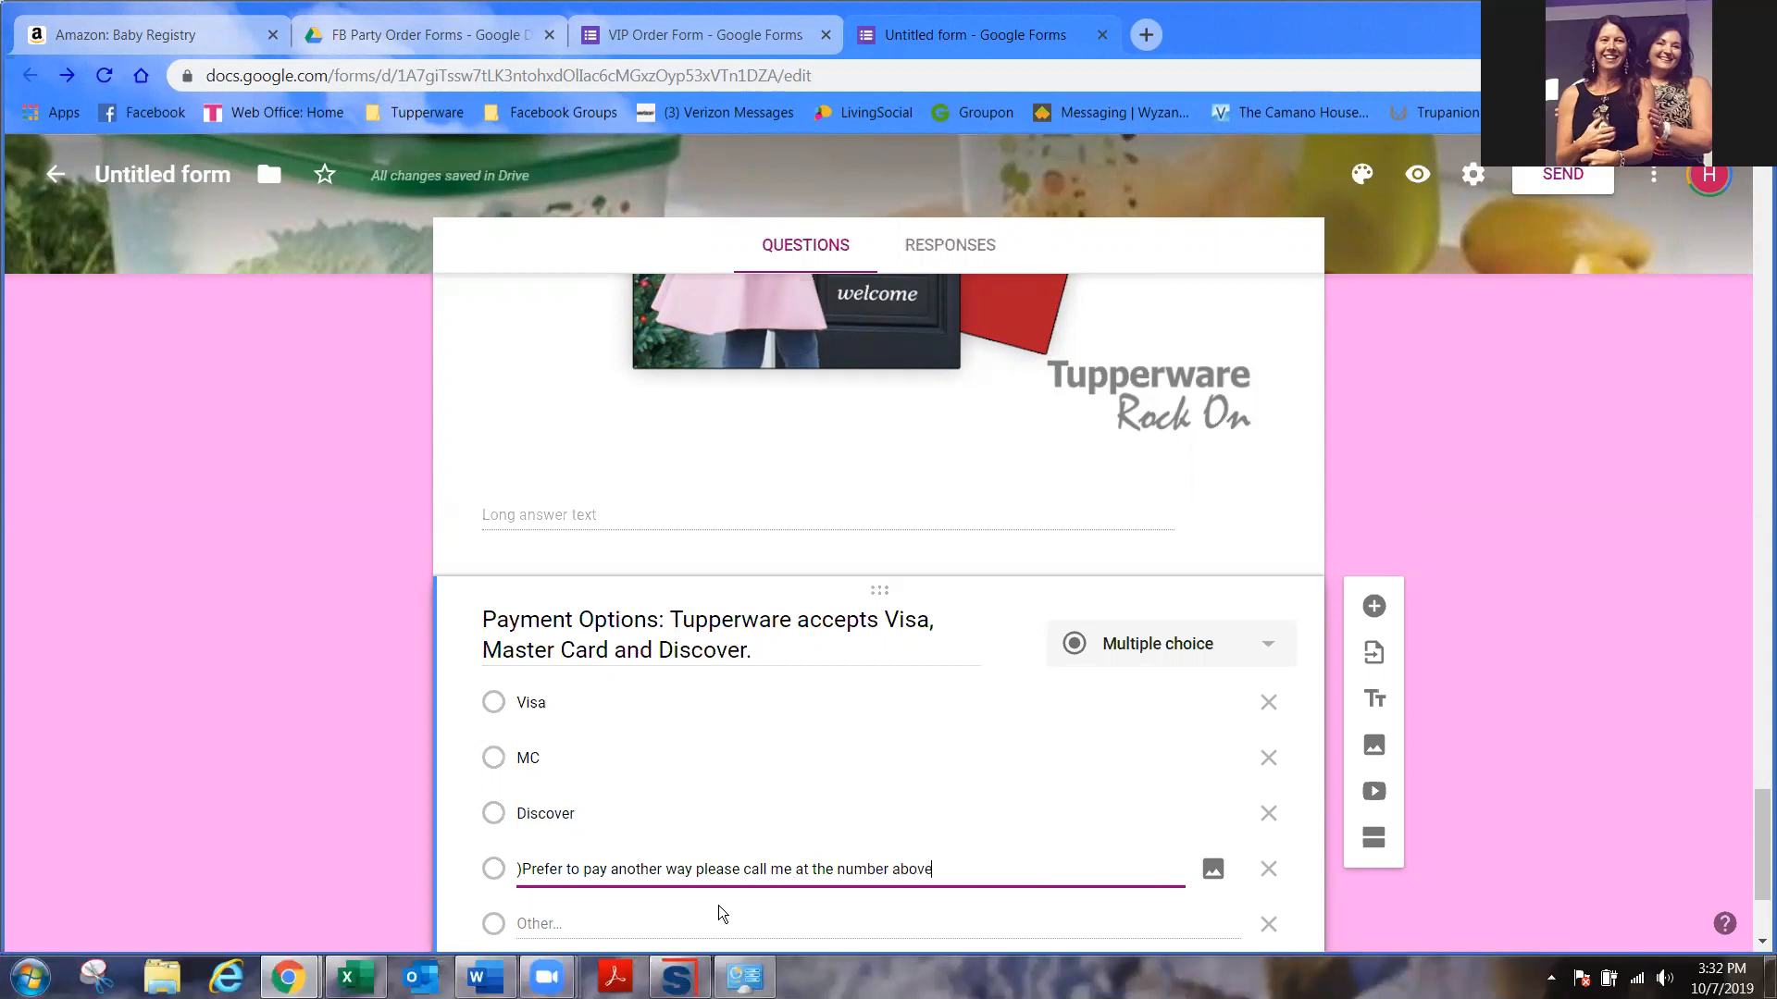
pyautogui.click(522, 869)
pyautogui.press('BackSpace')
# - Add an 'I'm not ordering today' choice and make Payment Options required
pyautogui.scroll(-3, 606, 859)
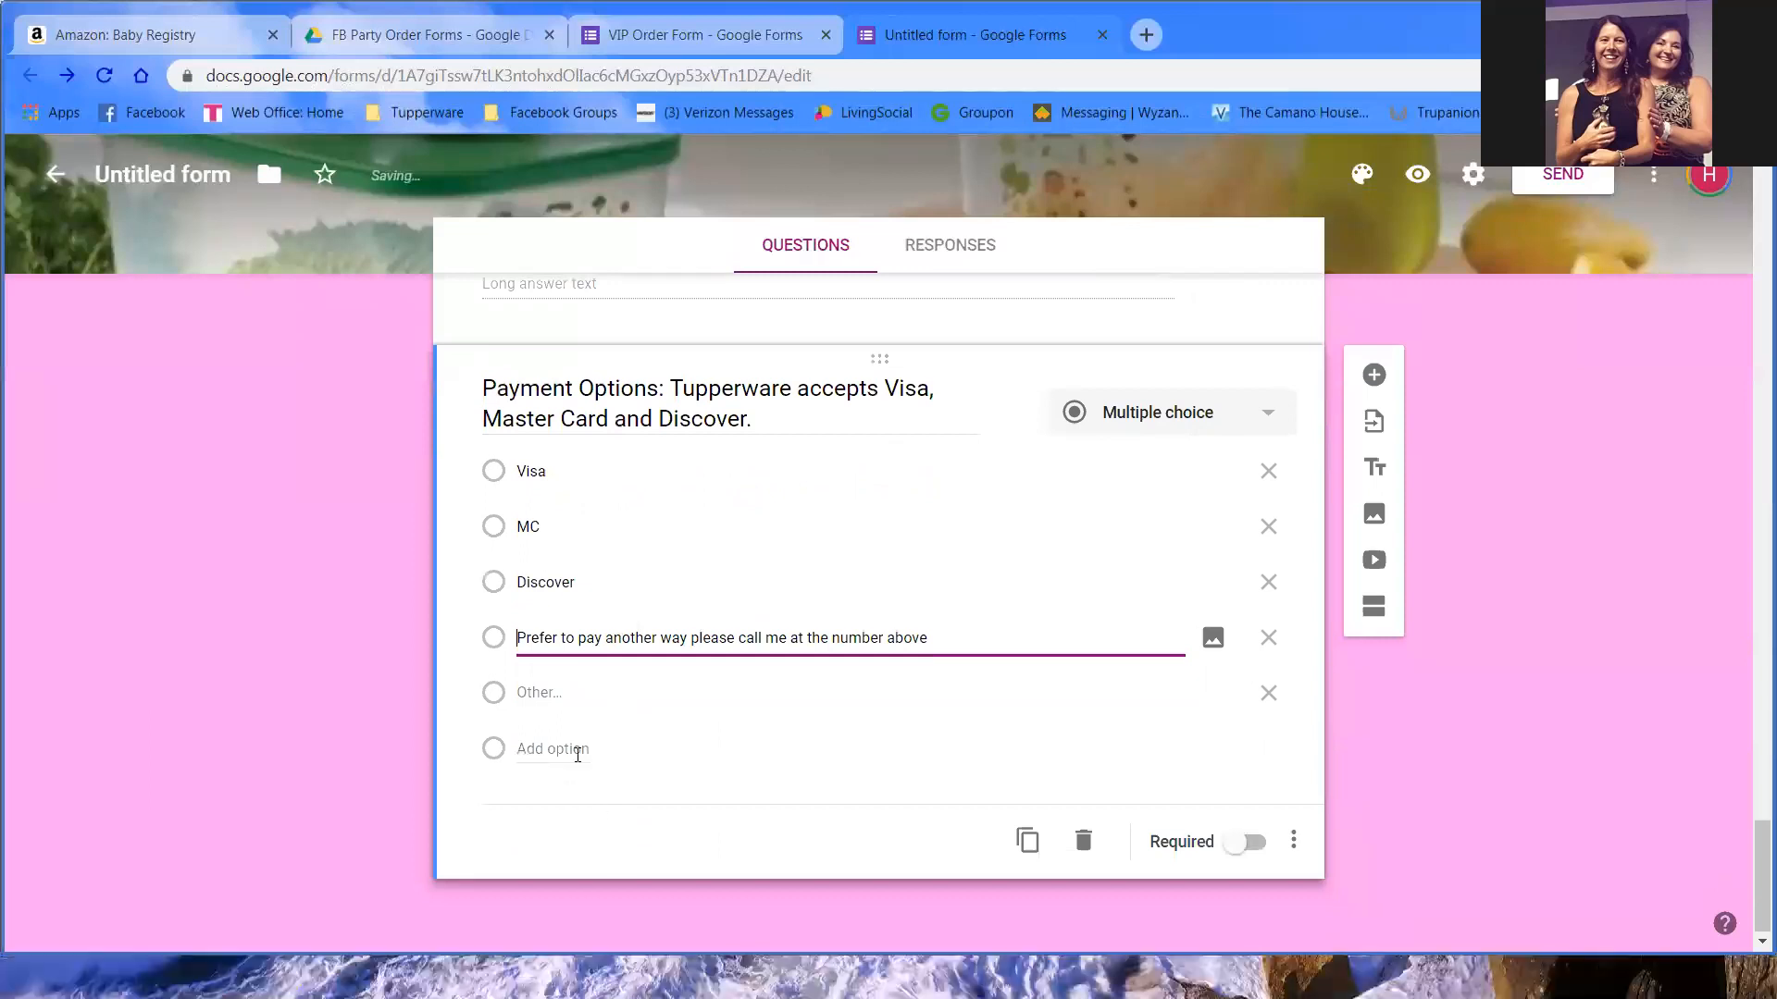
pyautogui.click(575, 750)
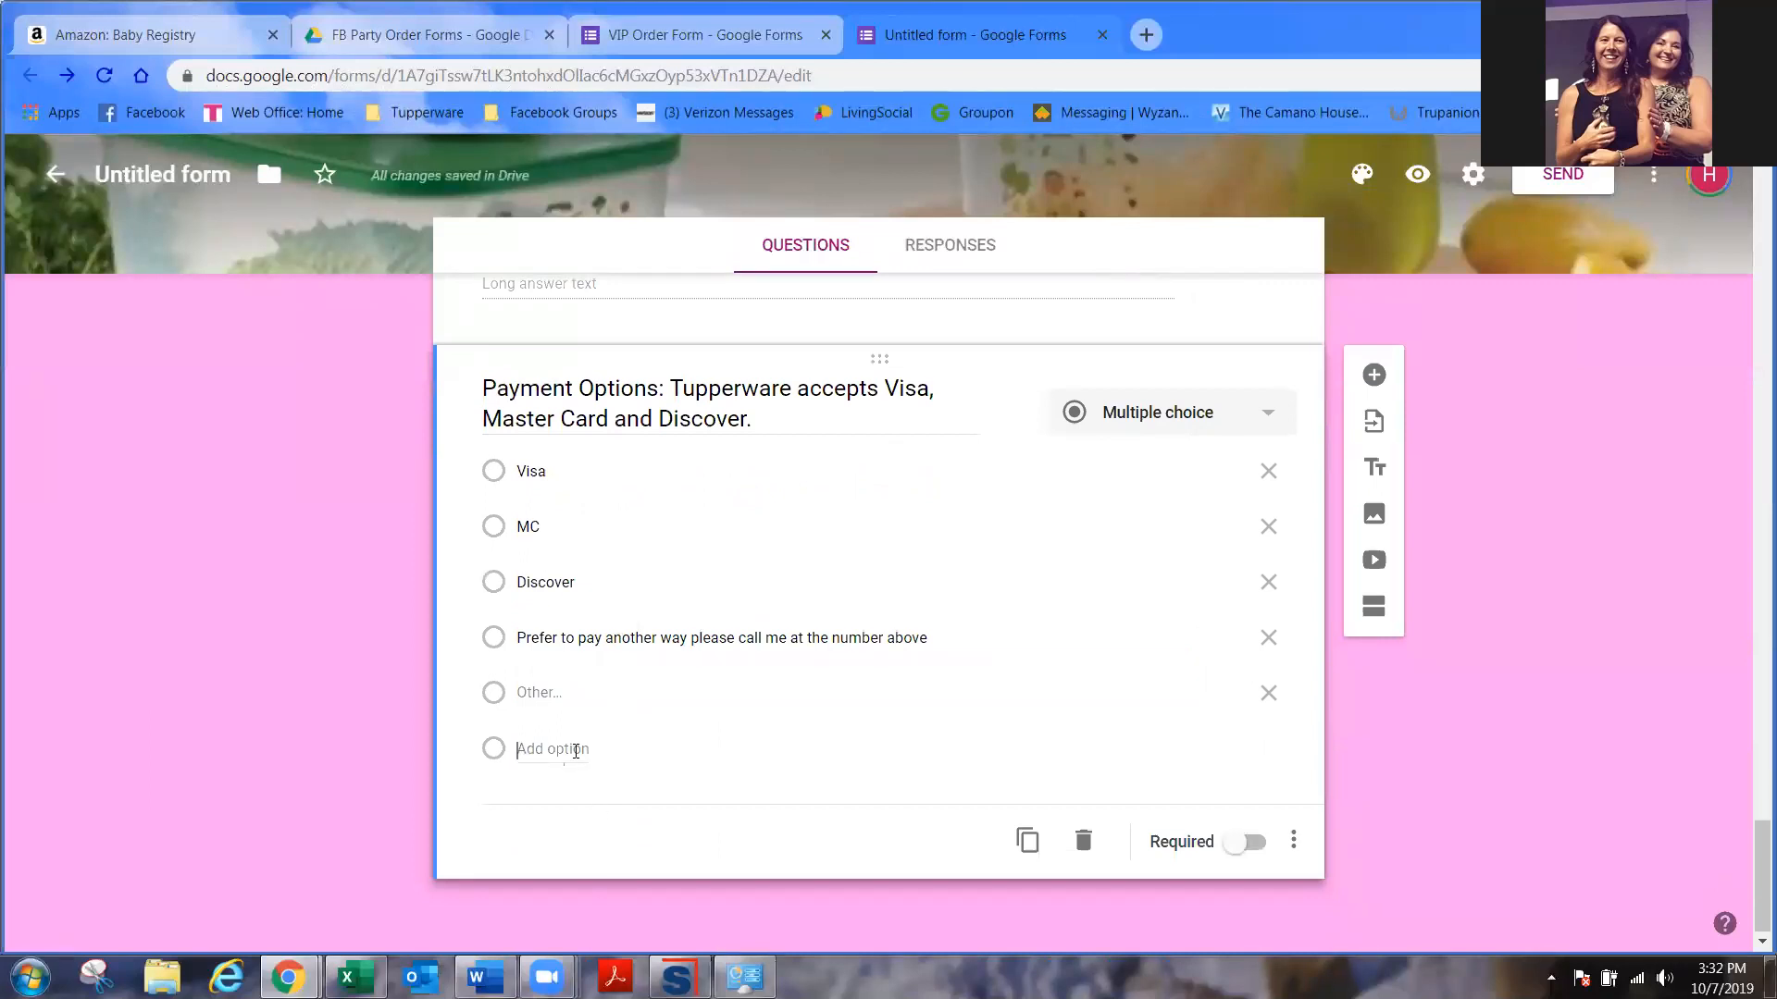
pyautogui.write("I'm")
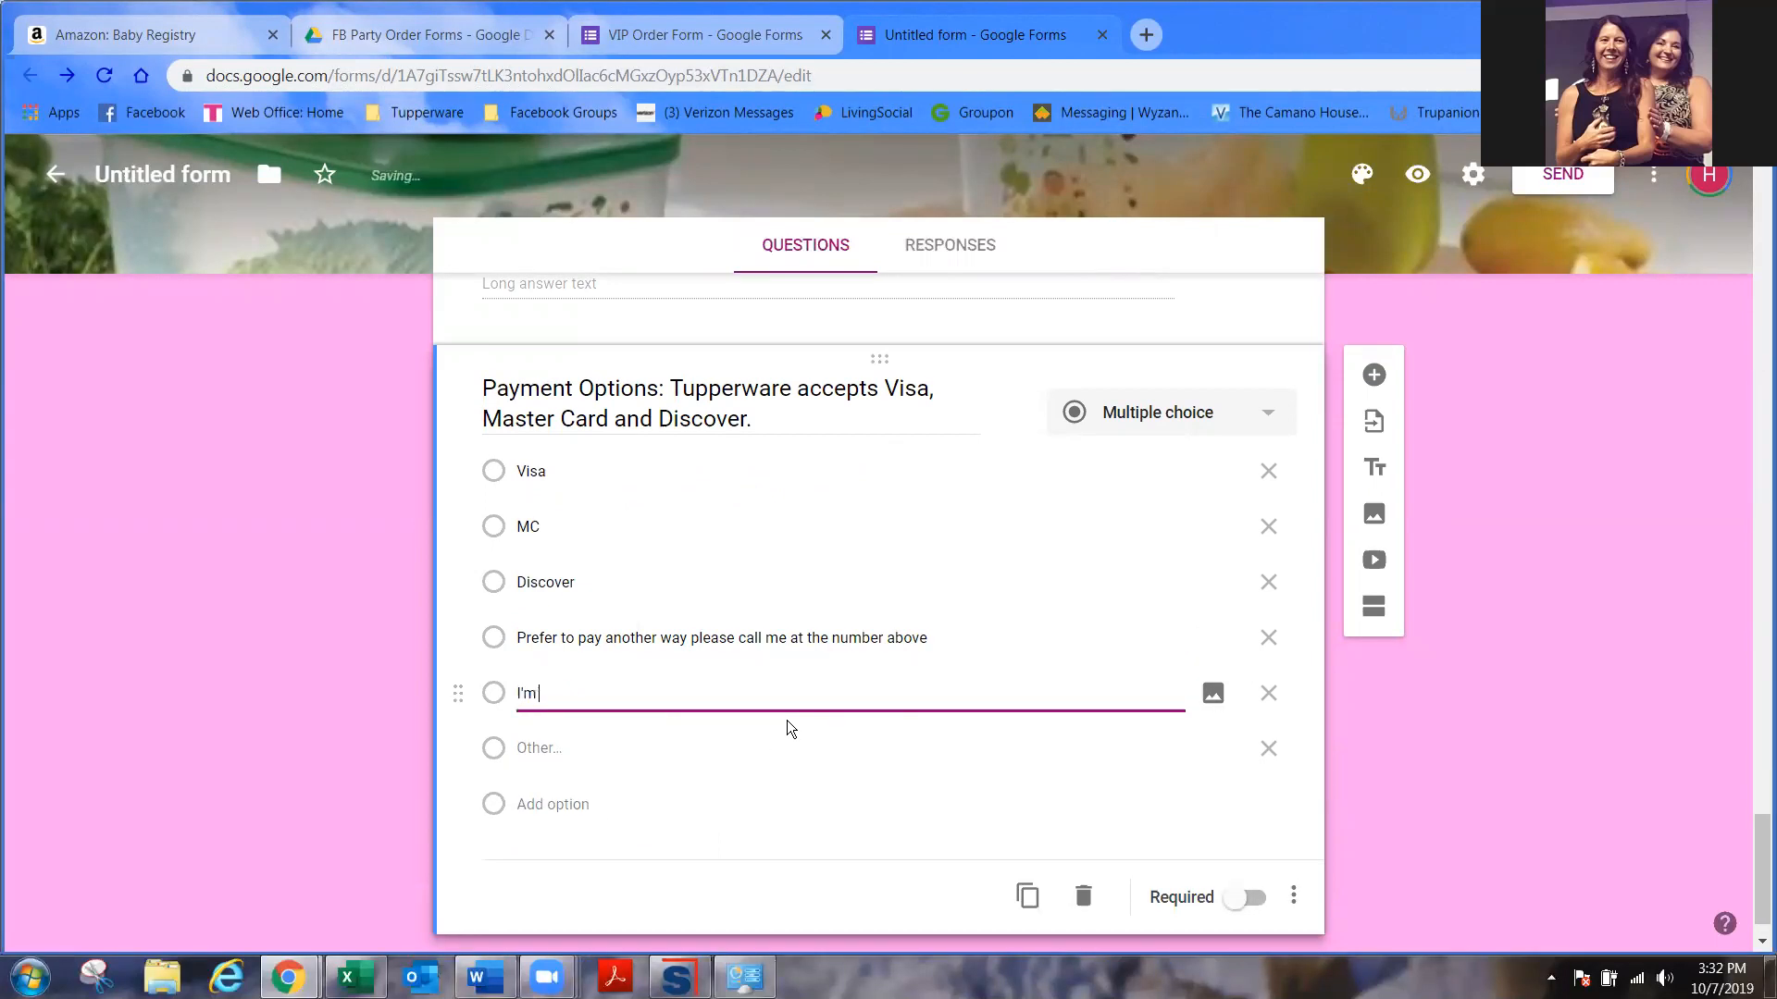
pyautogui.write(' not ordering today')
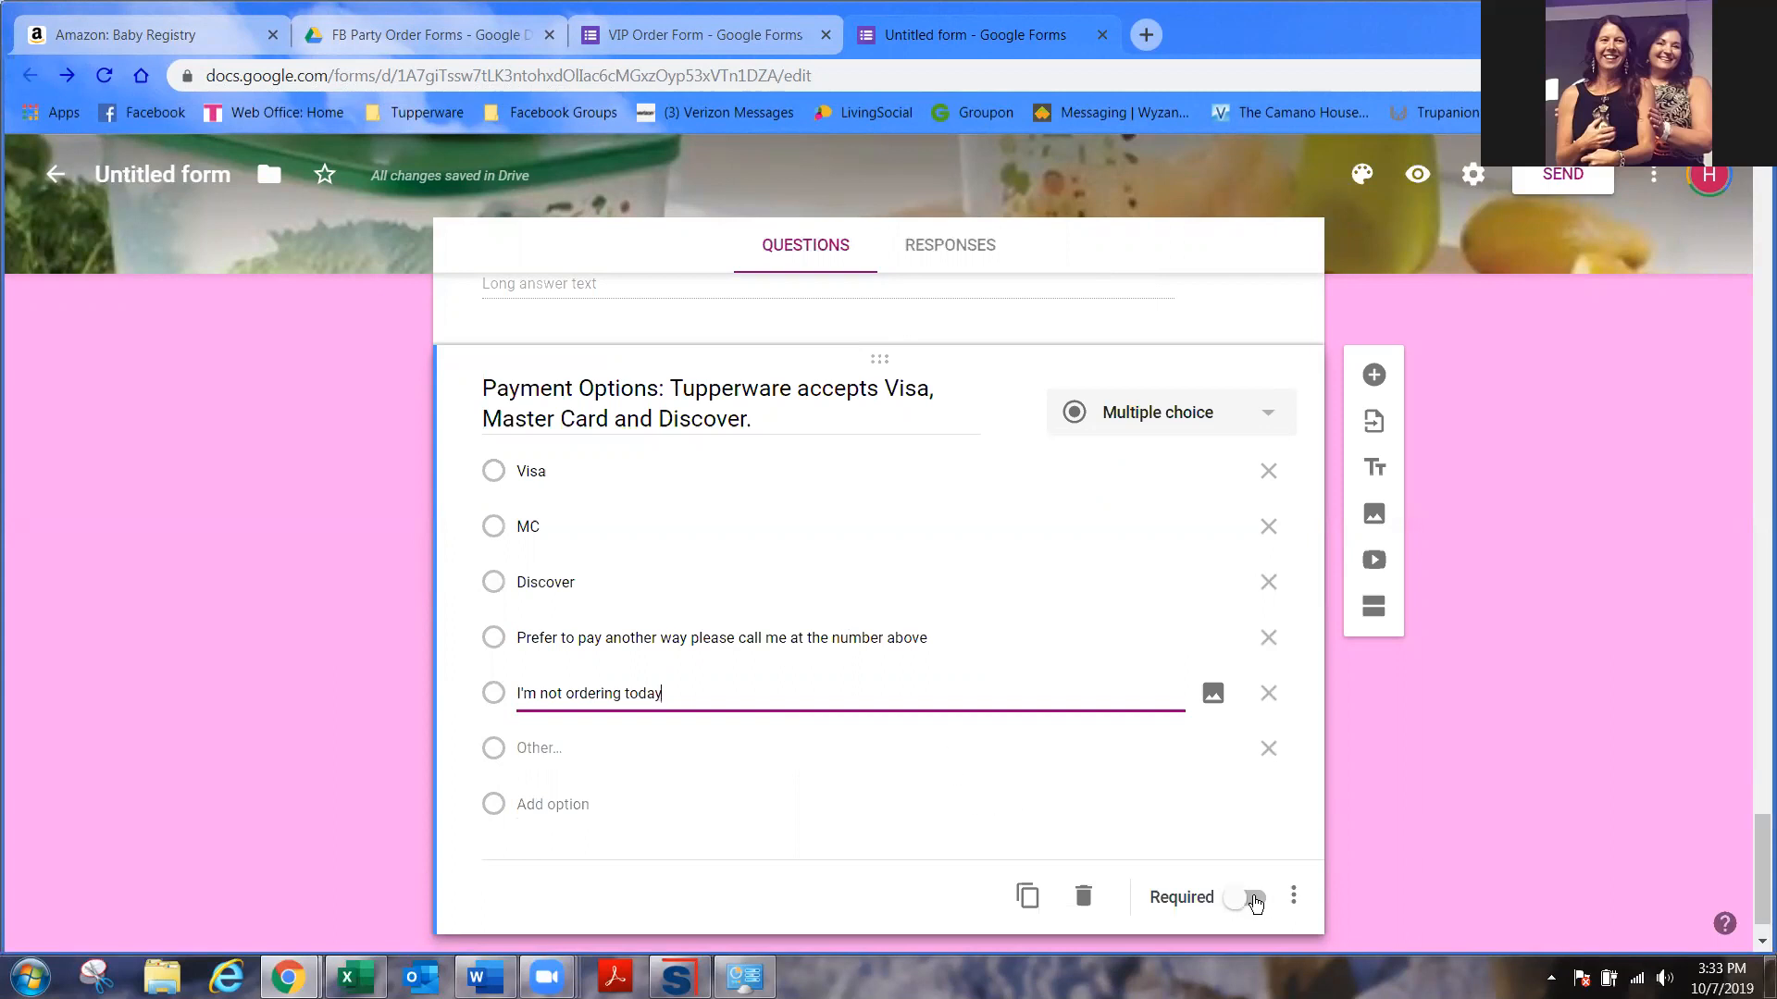
pyautogui.click(1274, 905)
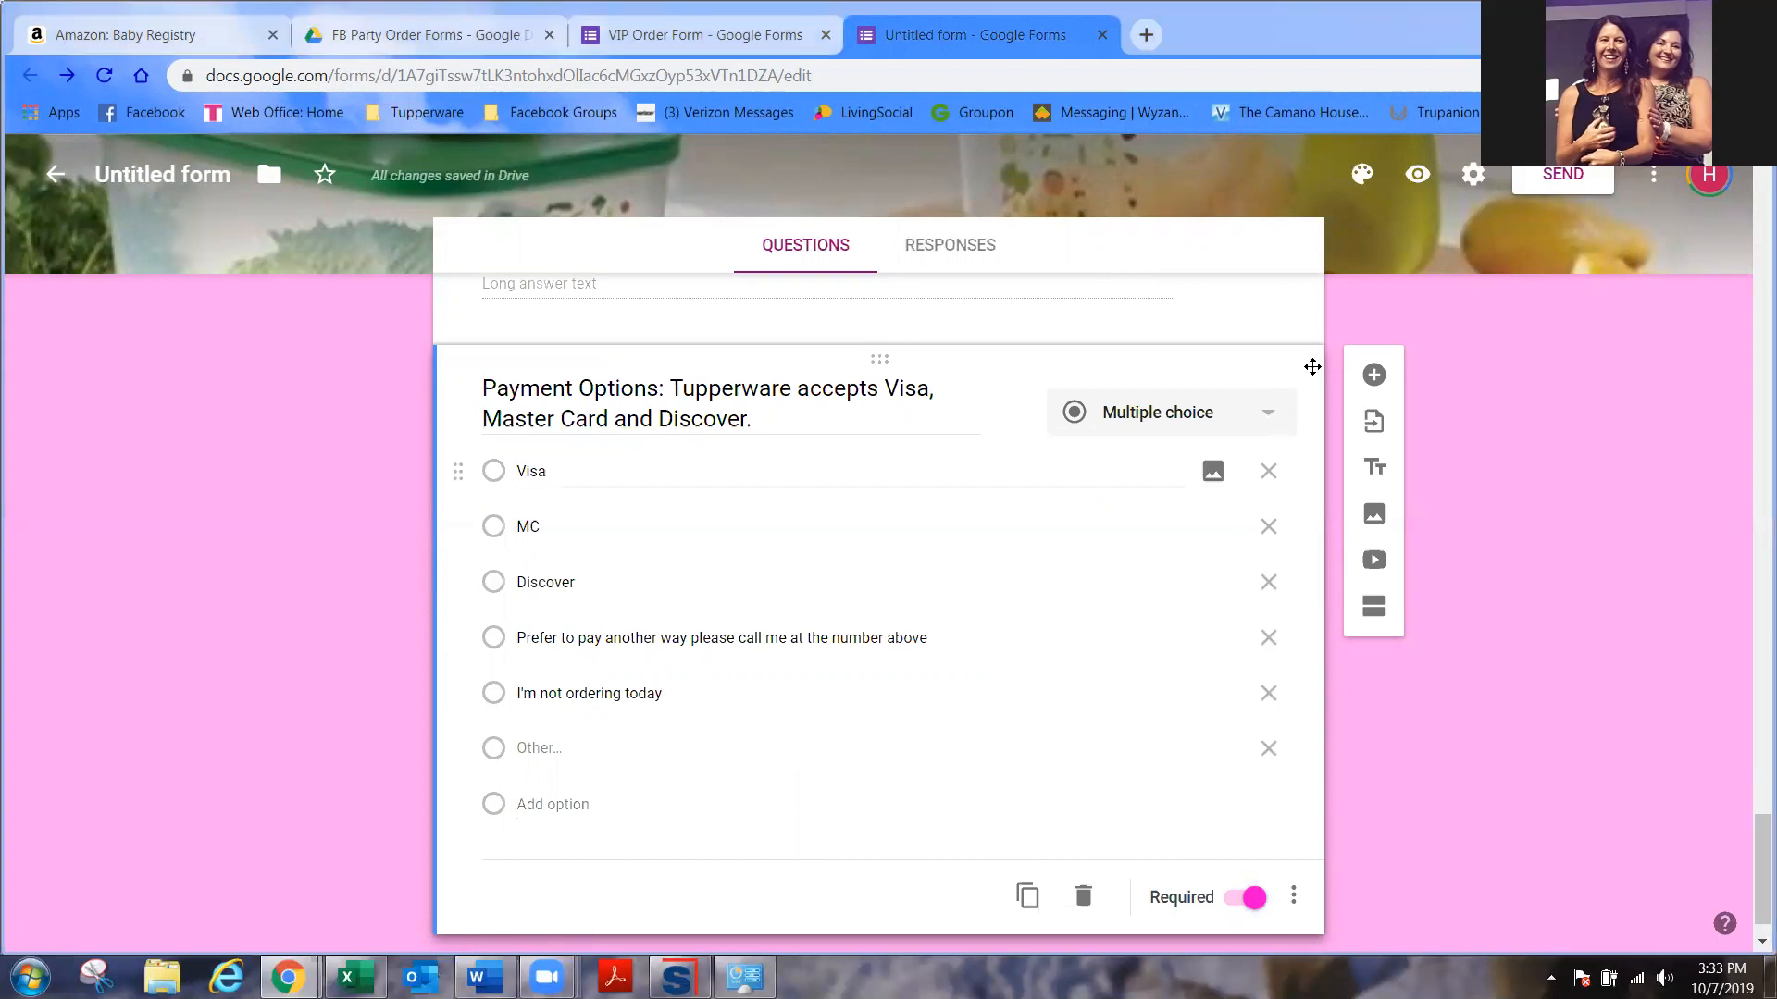
pyautogui.click(1374, 375)
# - Add 'Credit Card Number (please no spaces)' without number validation, then 'Credit Card Expiration Date'
pyautogui.write('Credit Card')
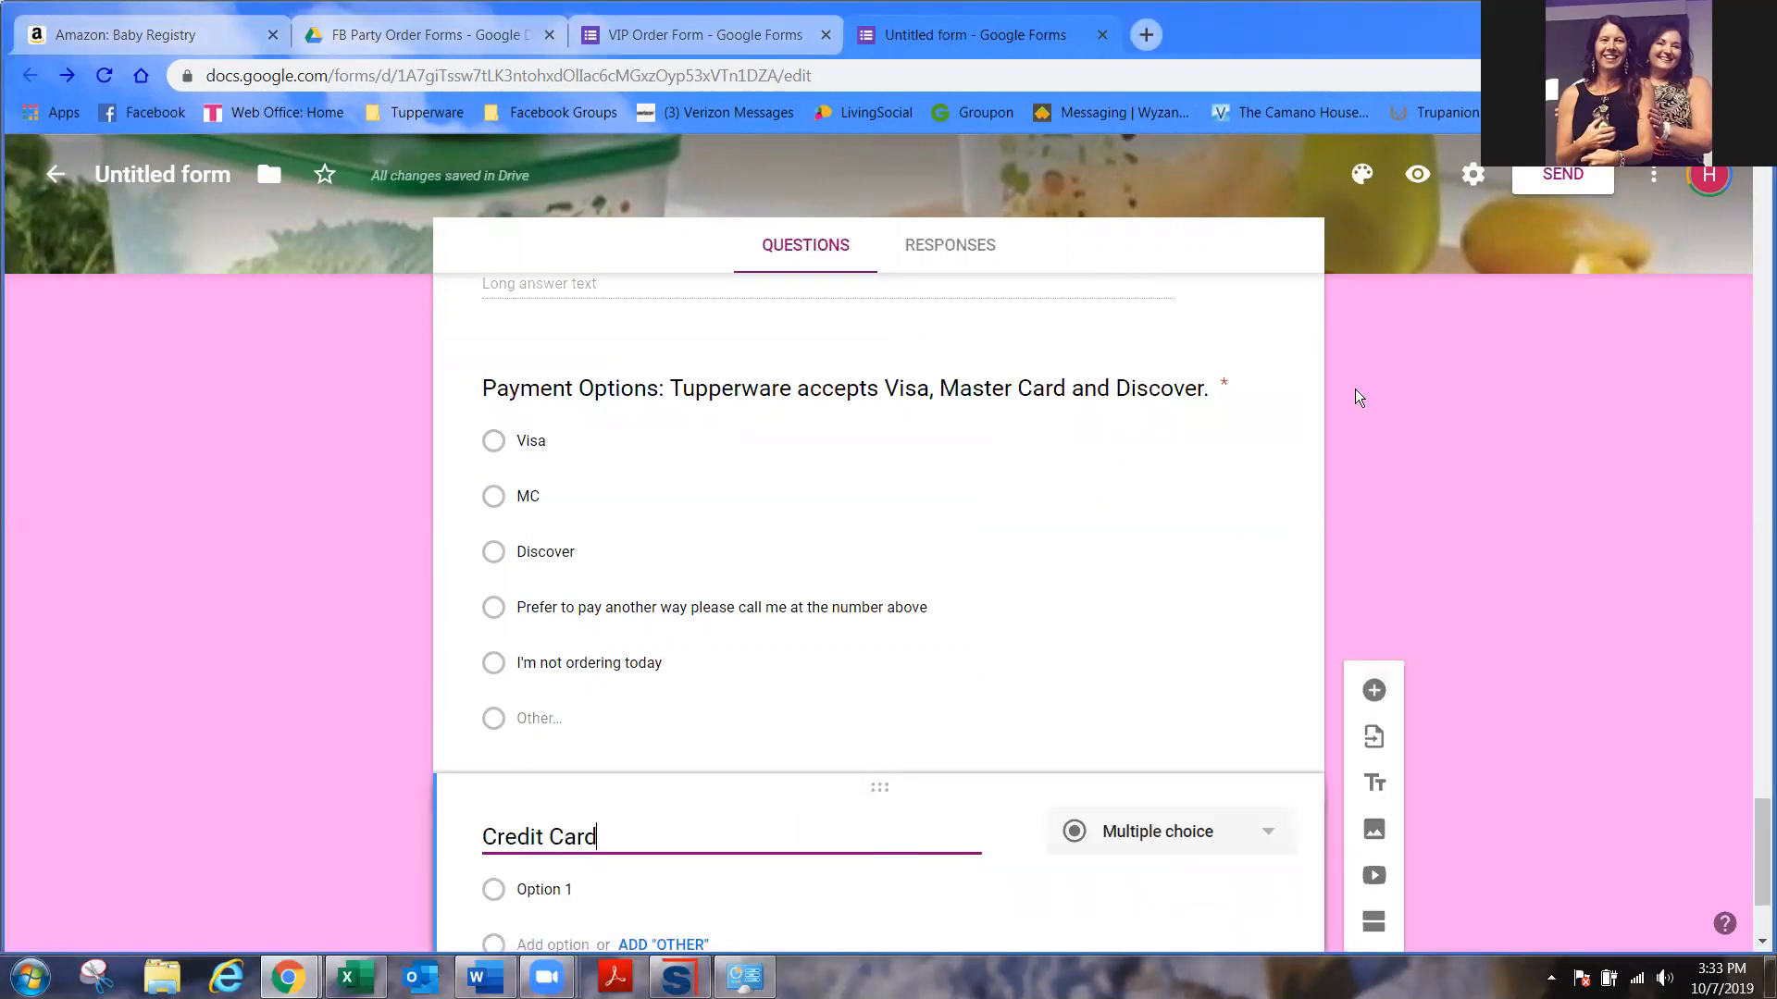
pyautogui.write(' Number (p')
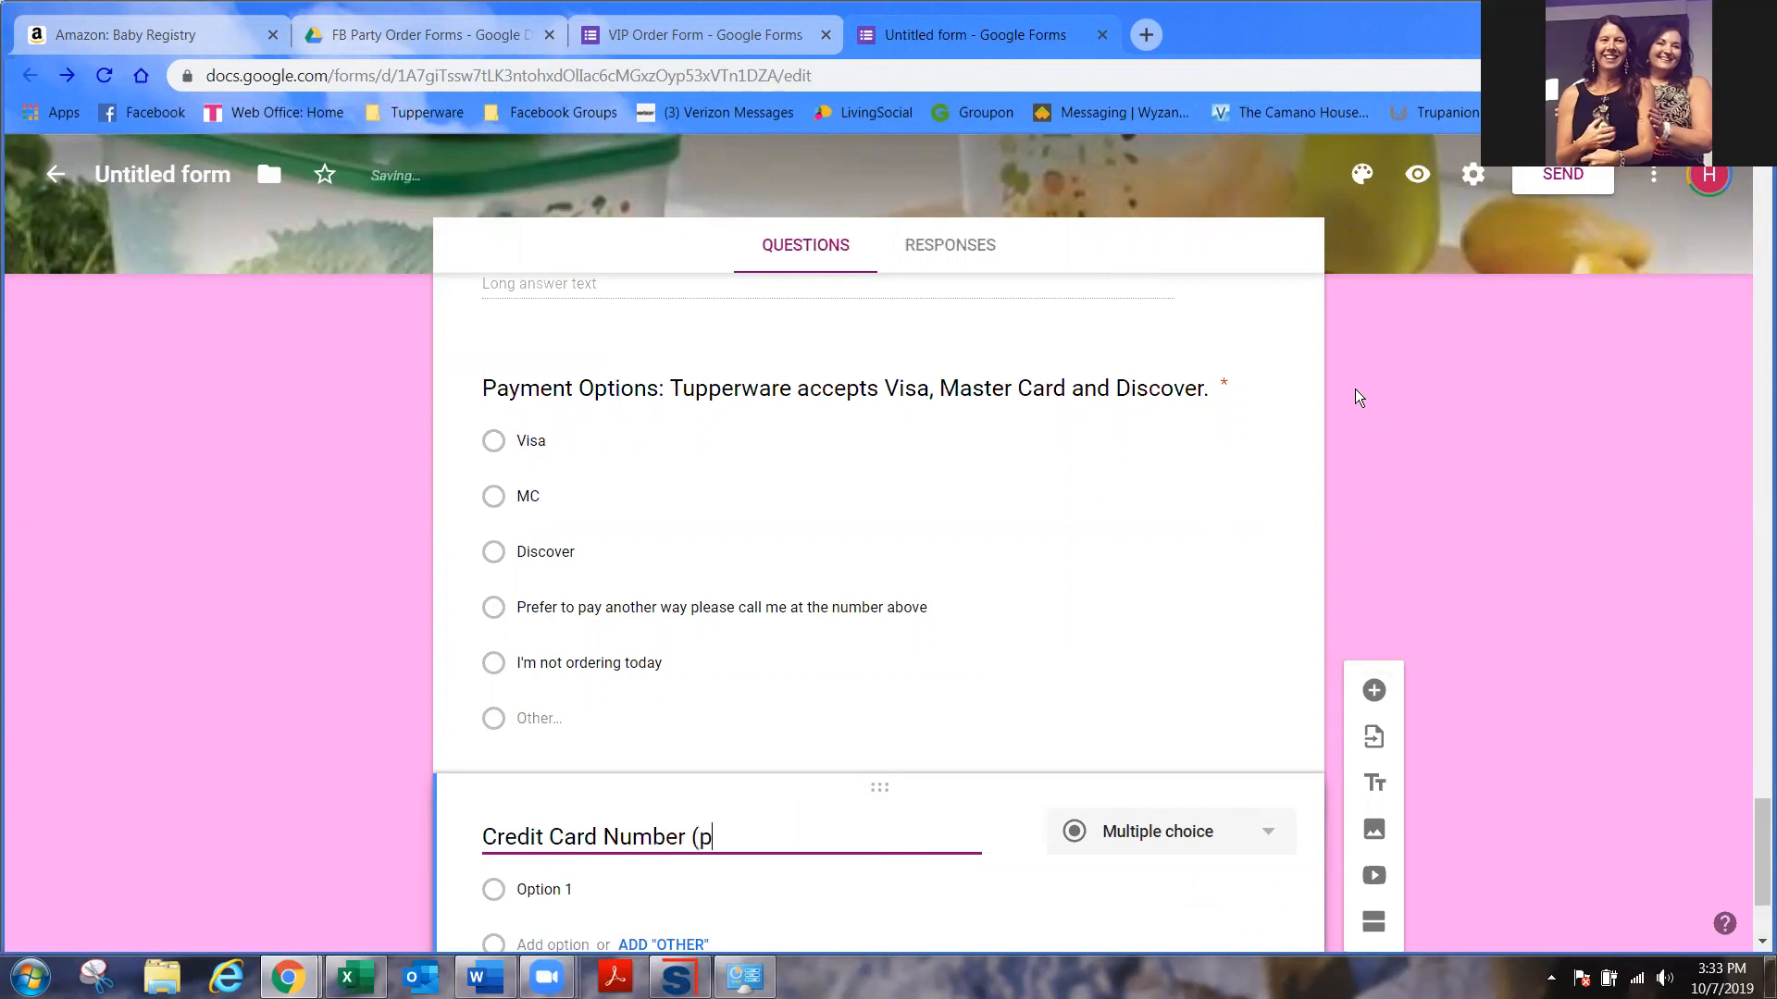
pyautogui.write('lease no spaces)')
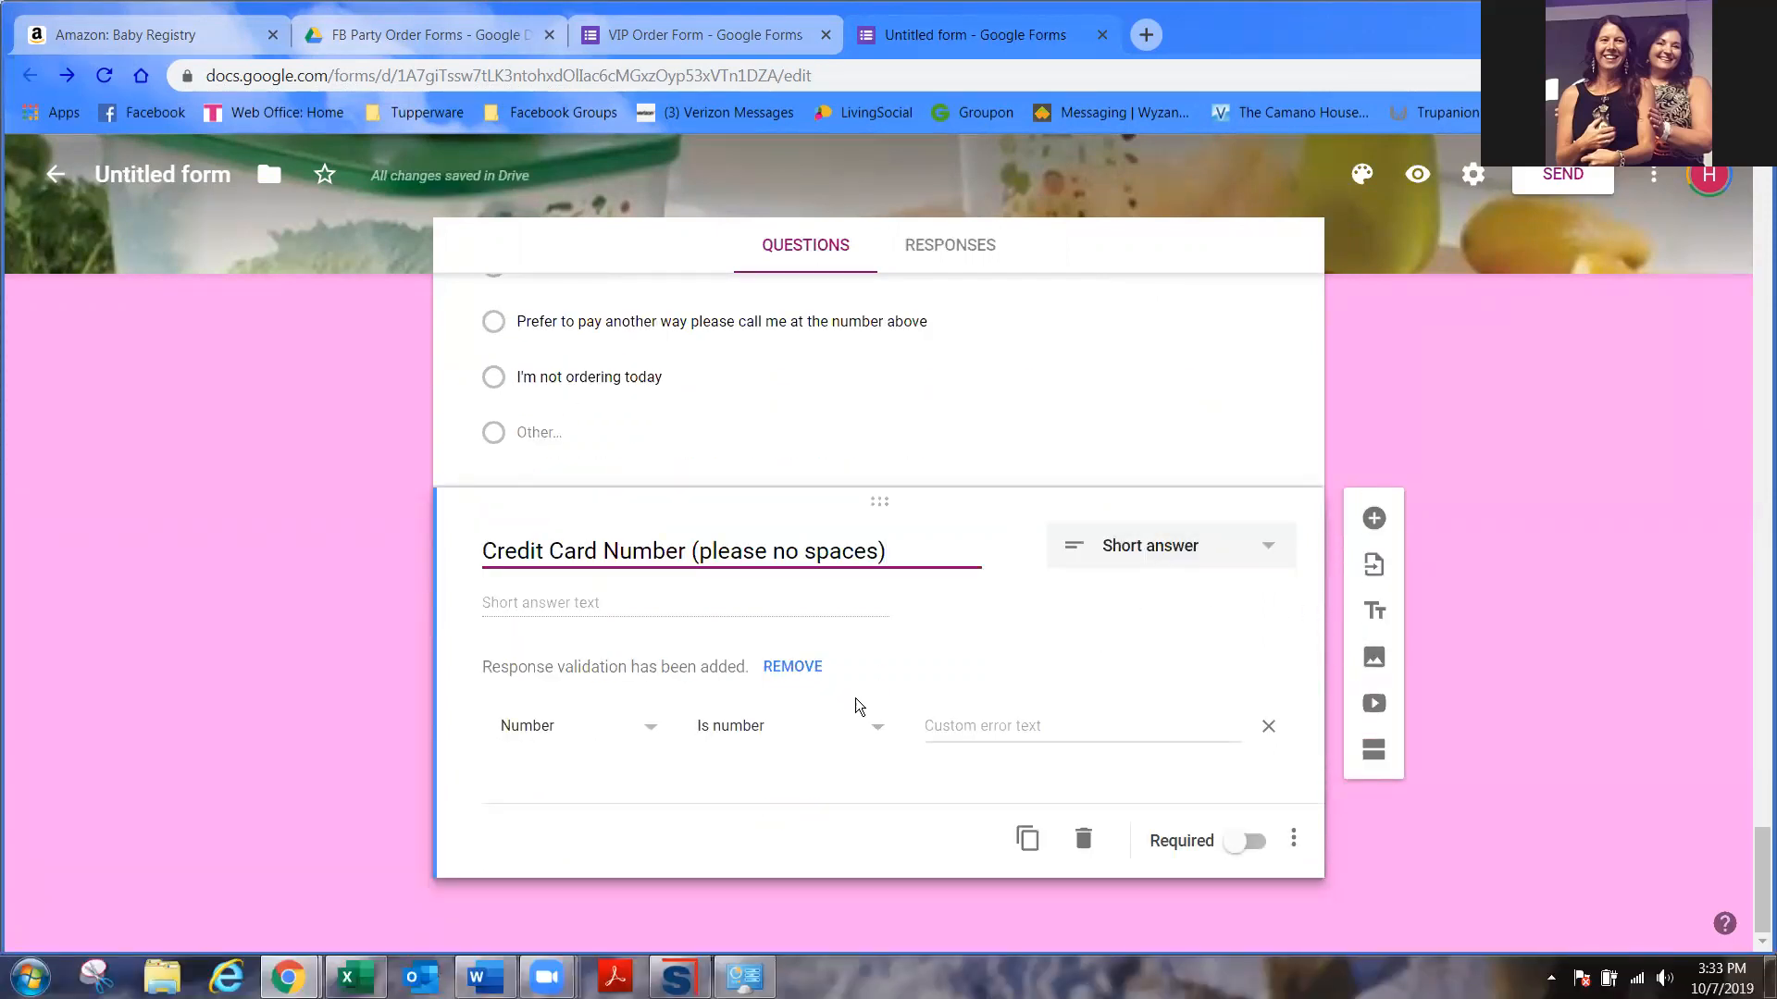
pyautogui.click(783, 666)
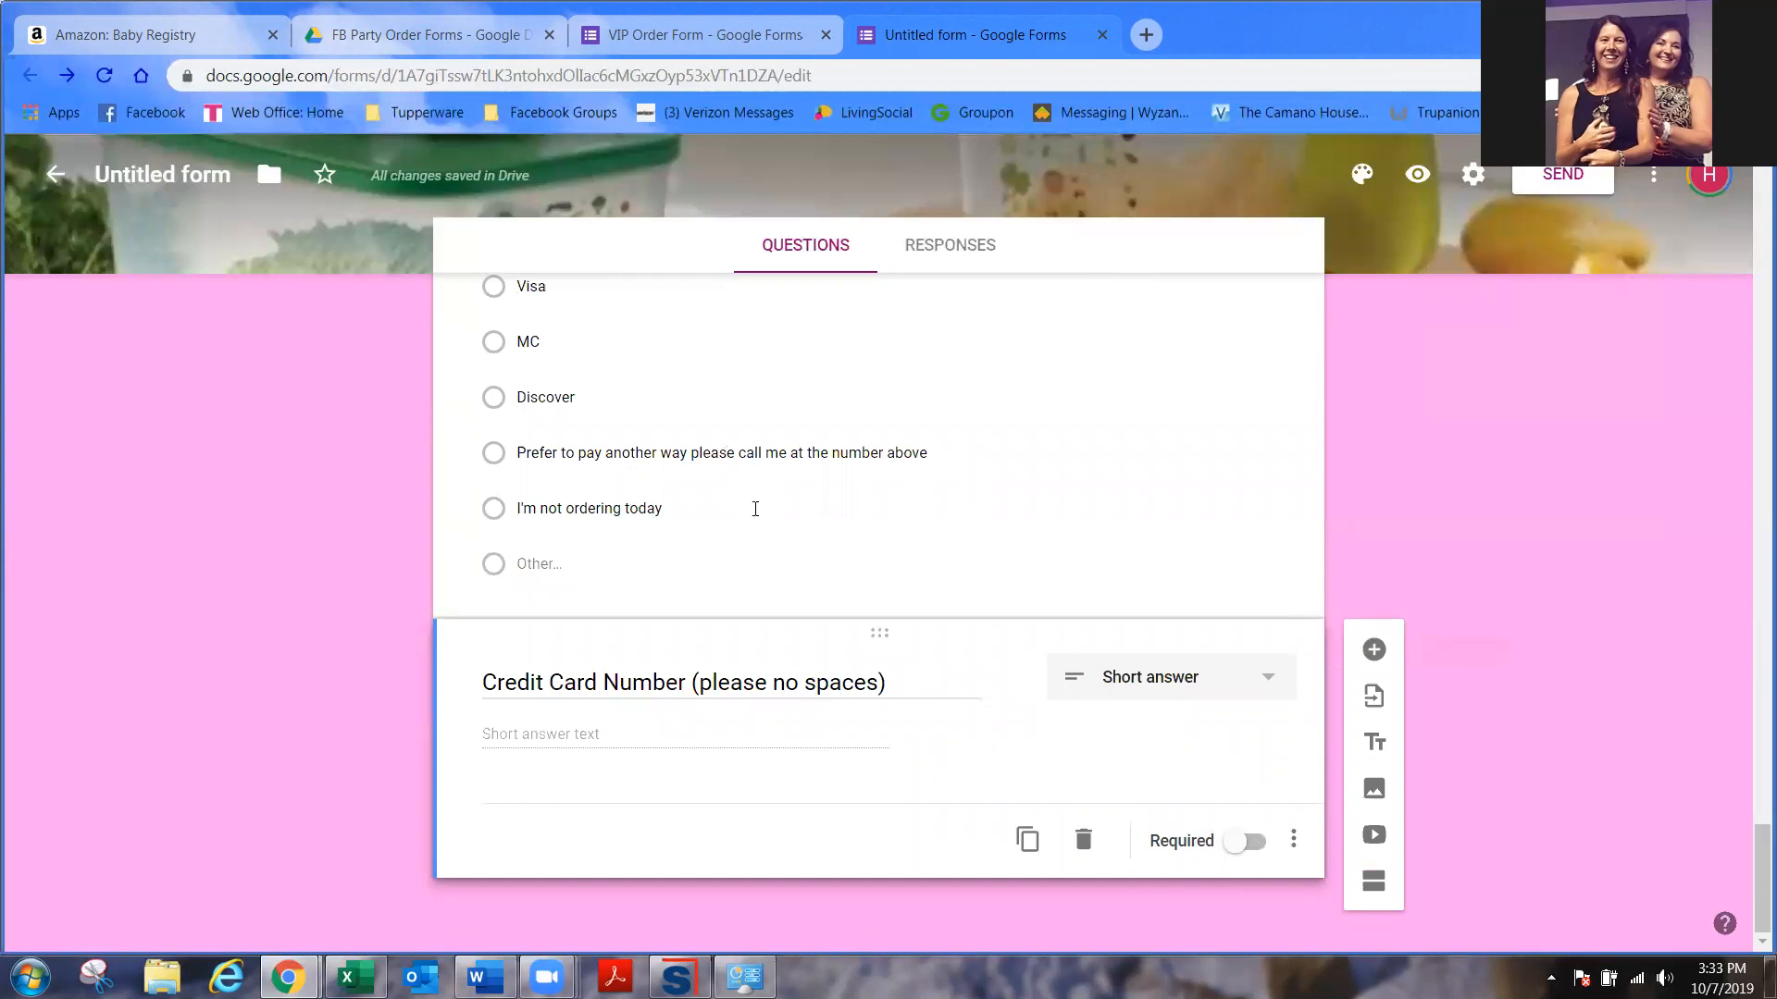
pyautogui.click(1375, 655)
pyautogui.write('Credit Card Expiration Date')
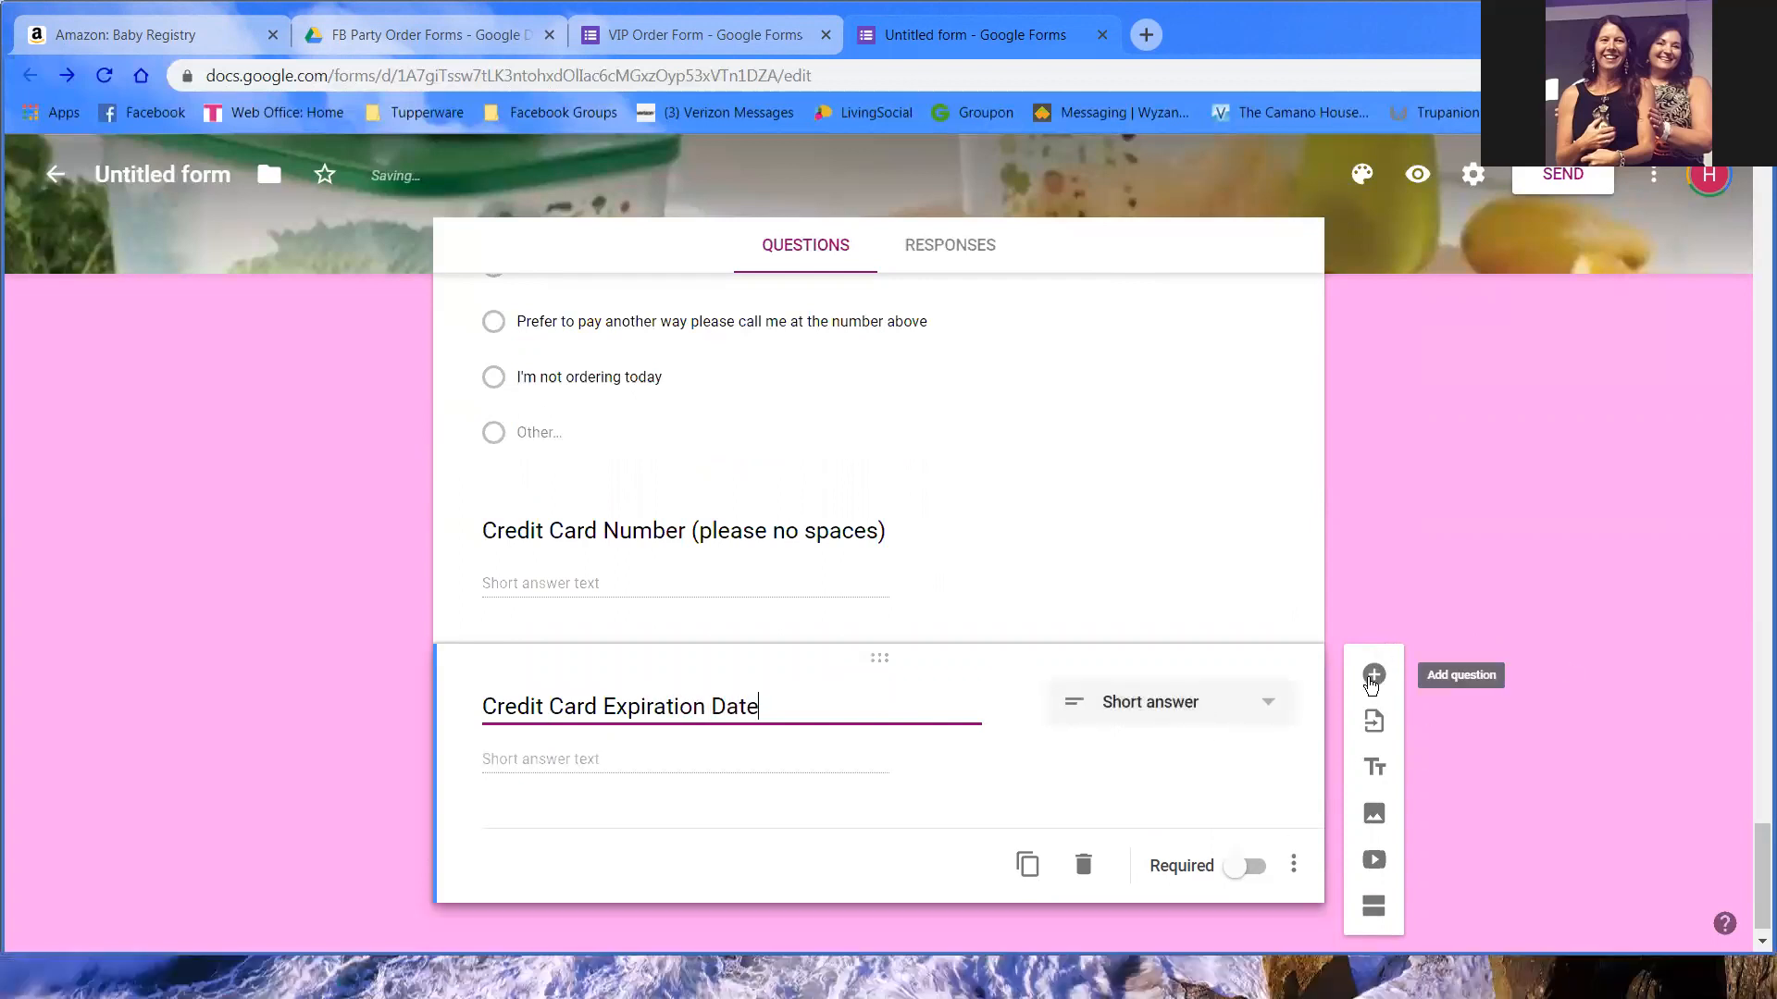
# - Add a pasted CVV code short-answer question without number validation, then a blank question
pyautogui.click(1373, 675)
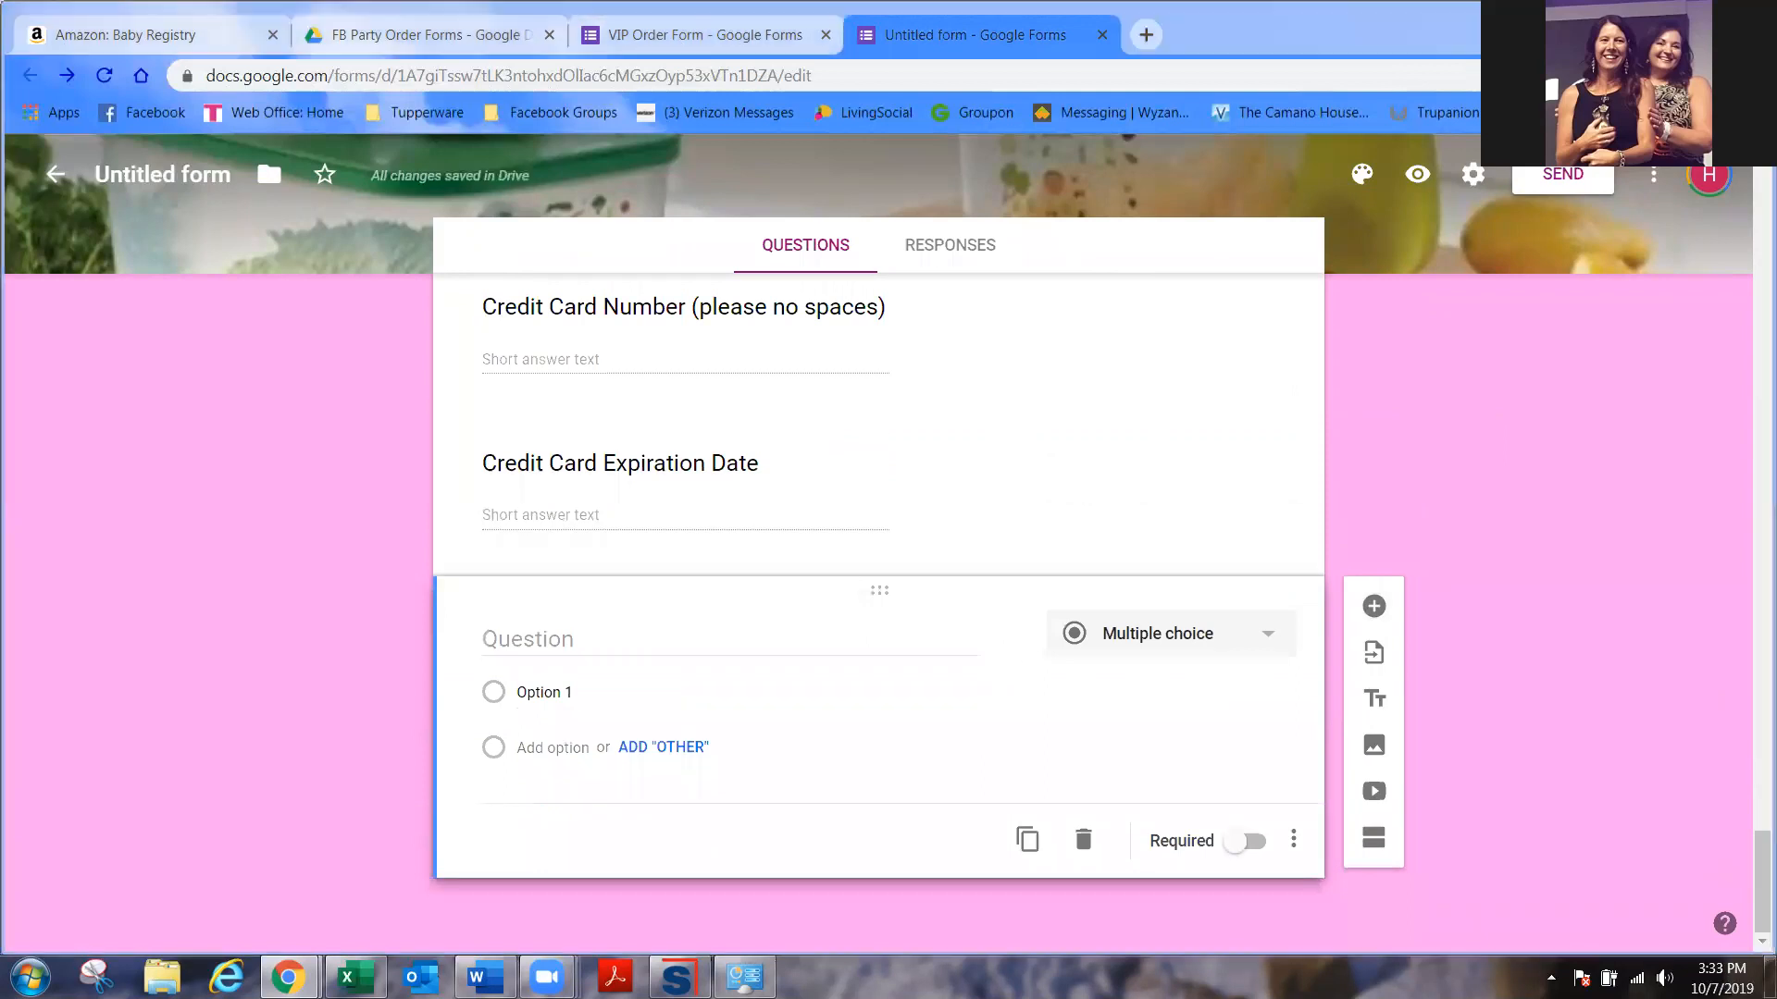
pyautogui.click(603, 639)
pyautogui.write('Credit Card CVV code from back of card')
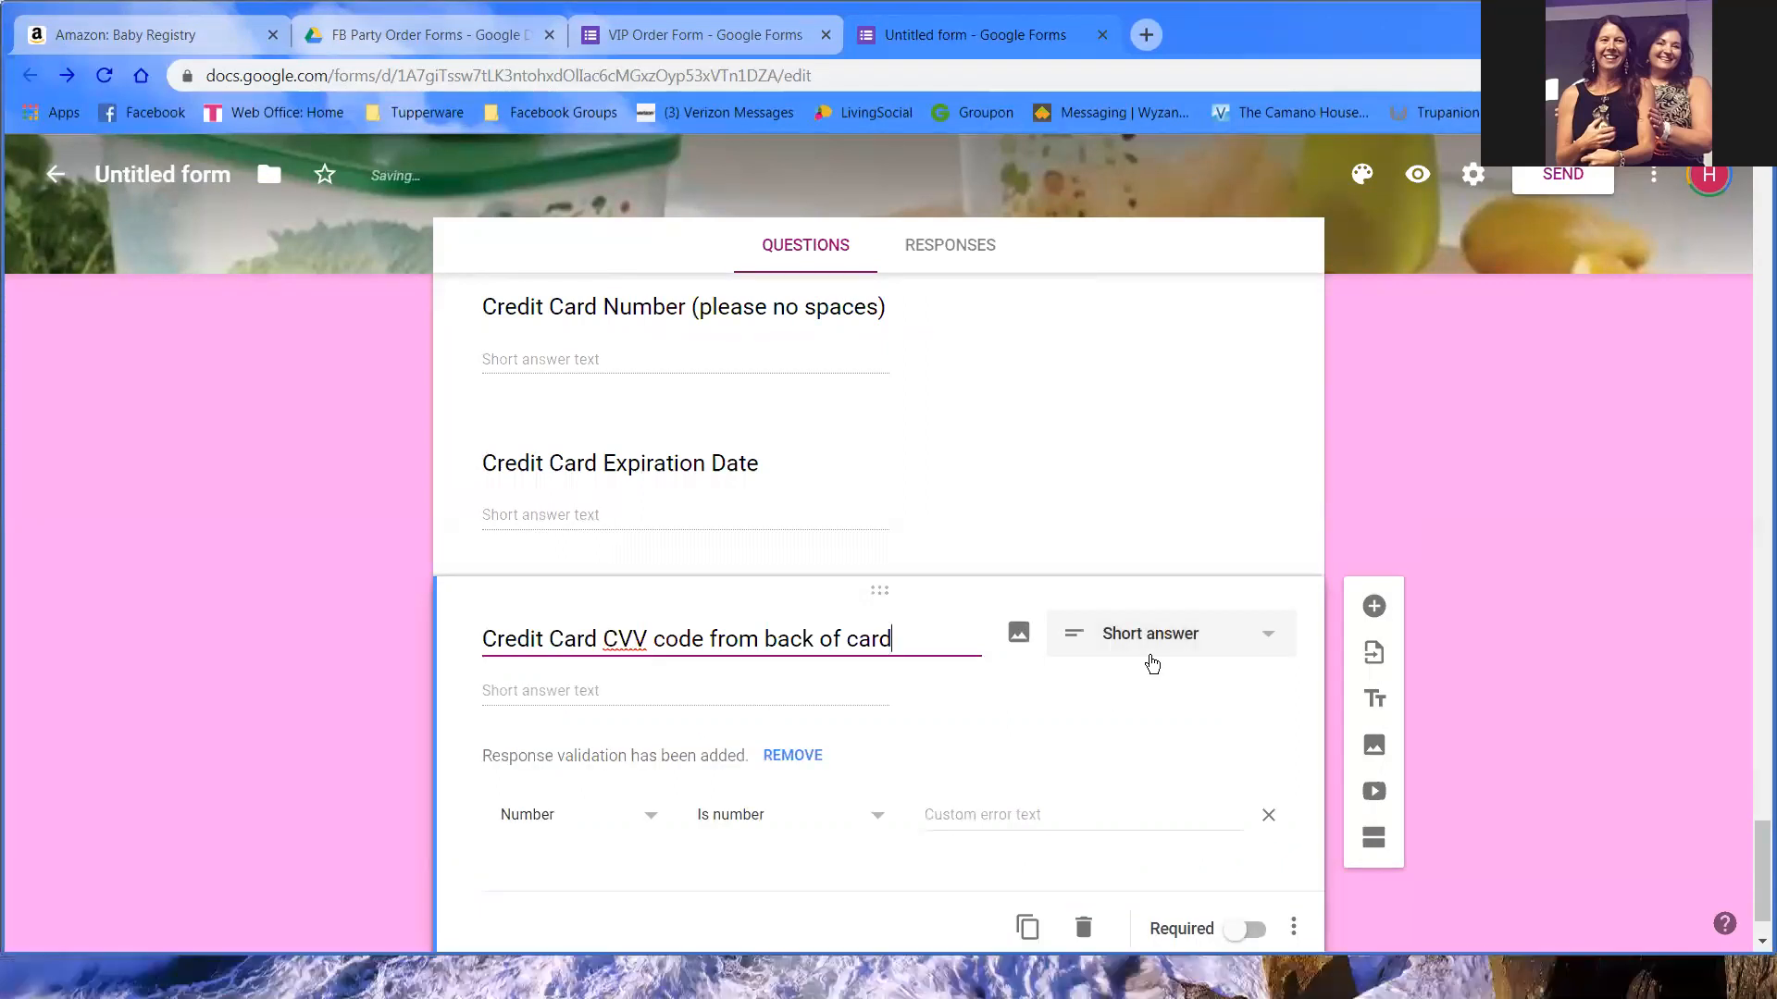
pyautogui.click(783, 753)
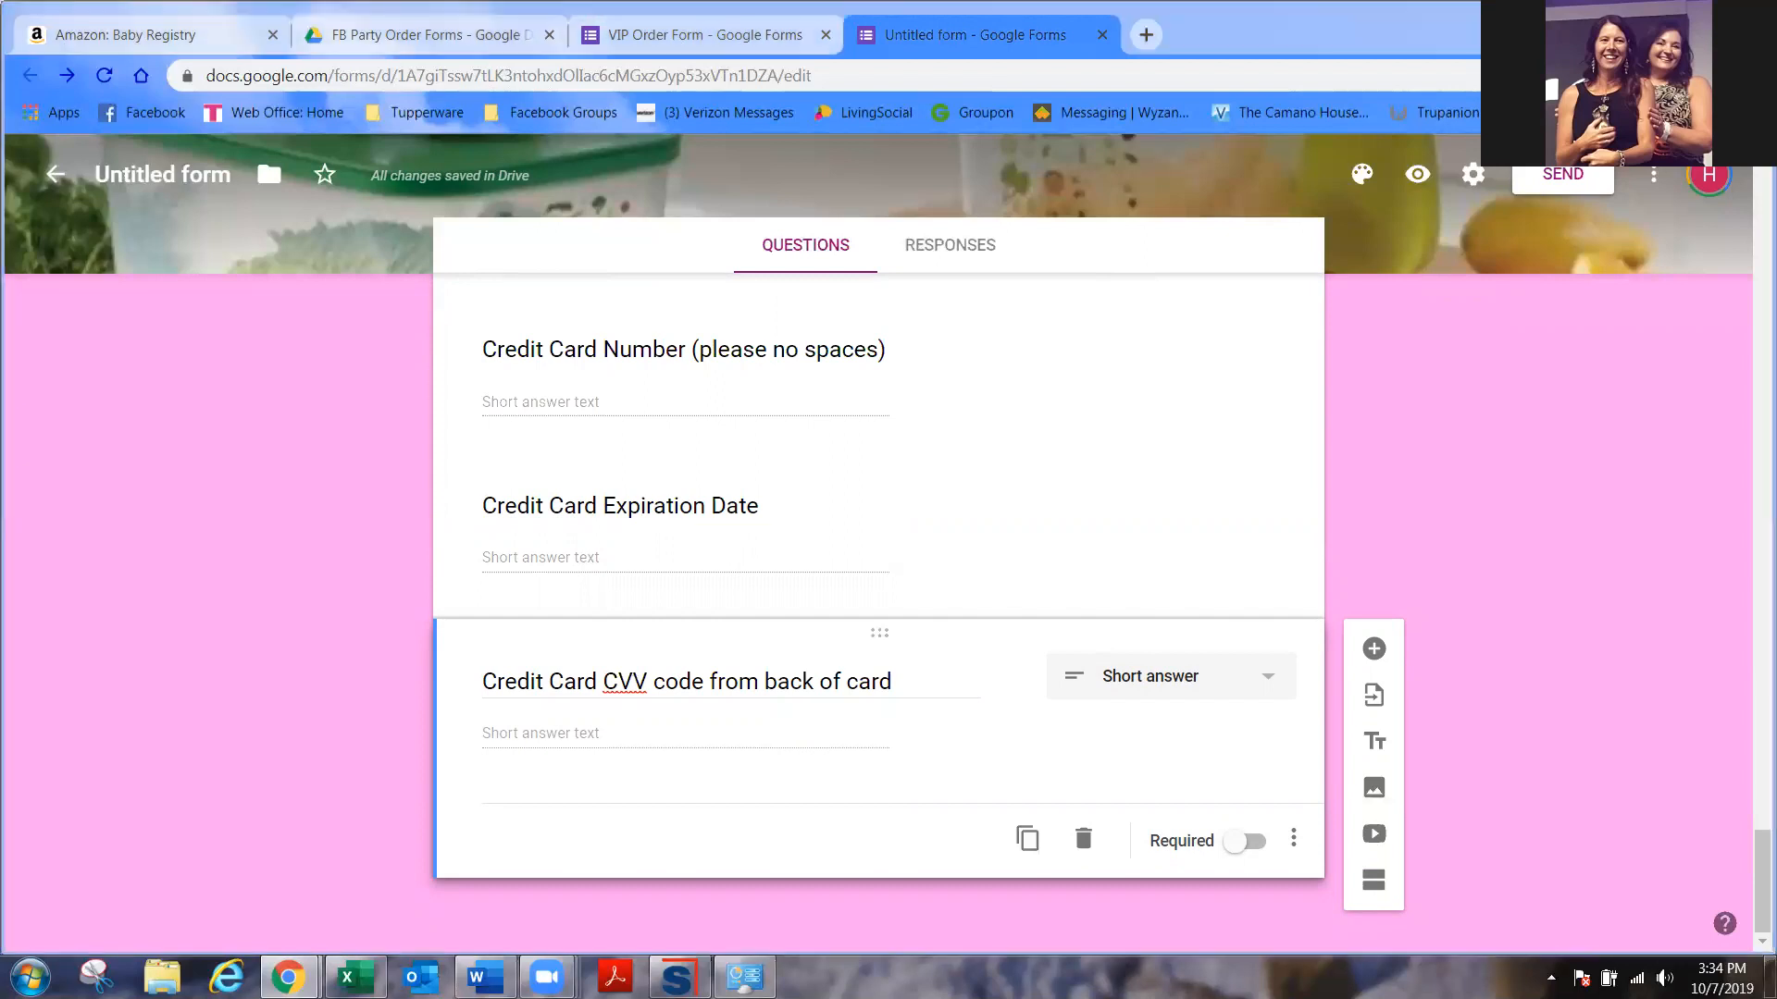
pyautogui.click(1374, 649)
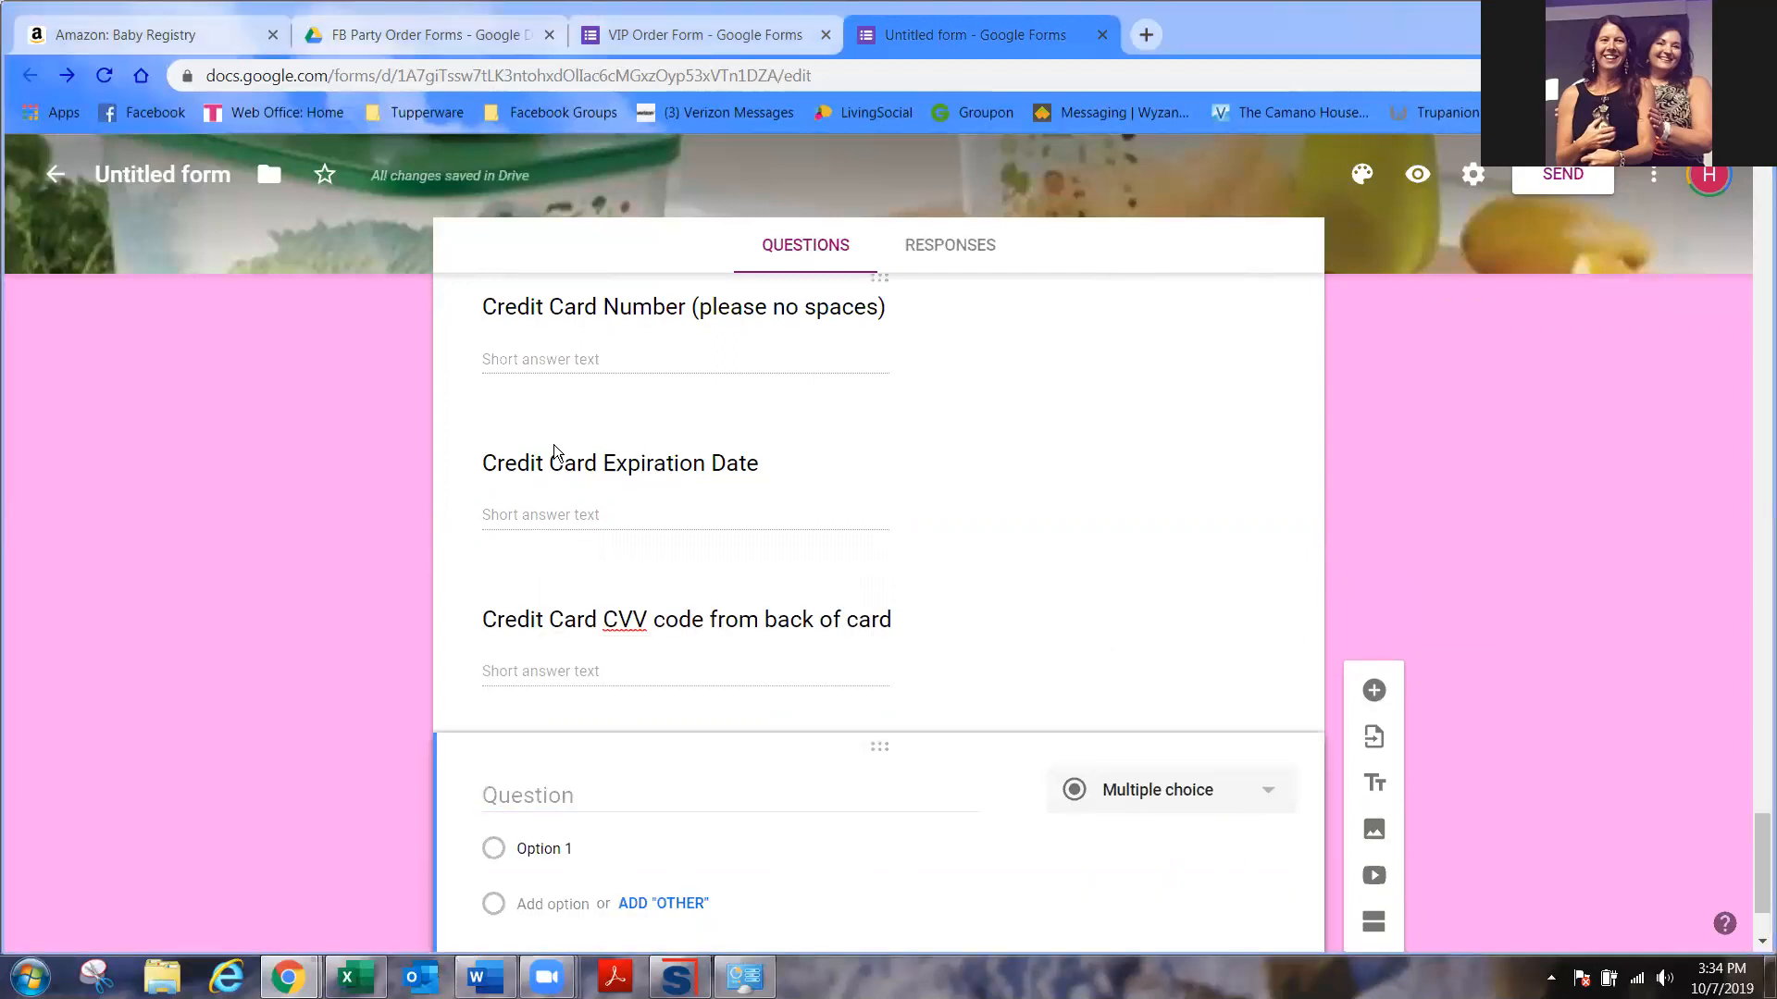
# - Make the pasted credit-card storage question a required multiple choice with 'yes' and 'No'
pyautogui.click(528, 795)
pyautogui.write('Please store my credit card number for future orders')
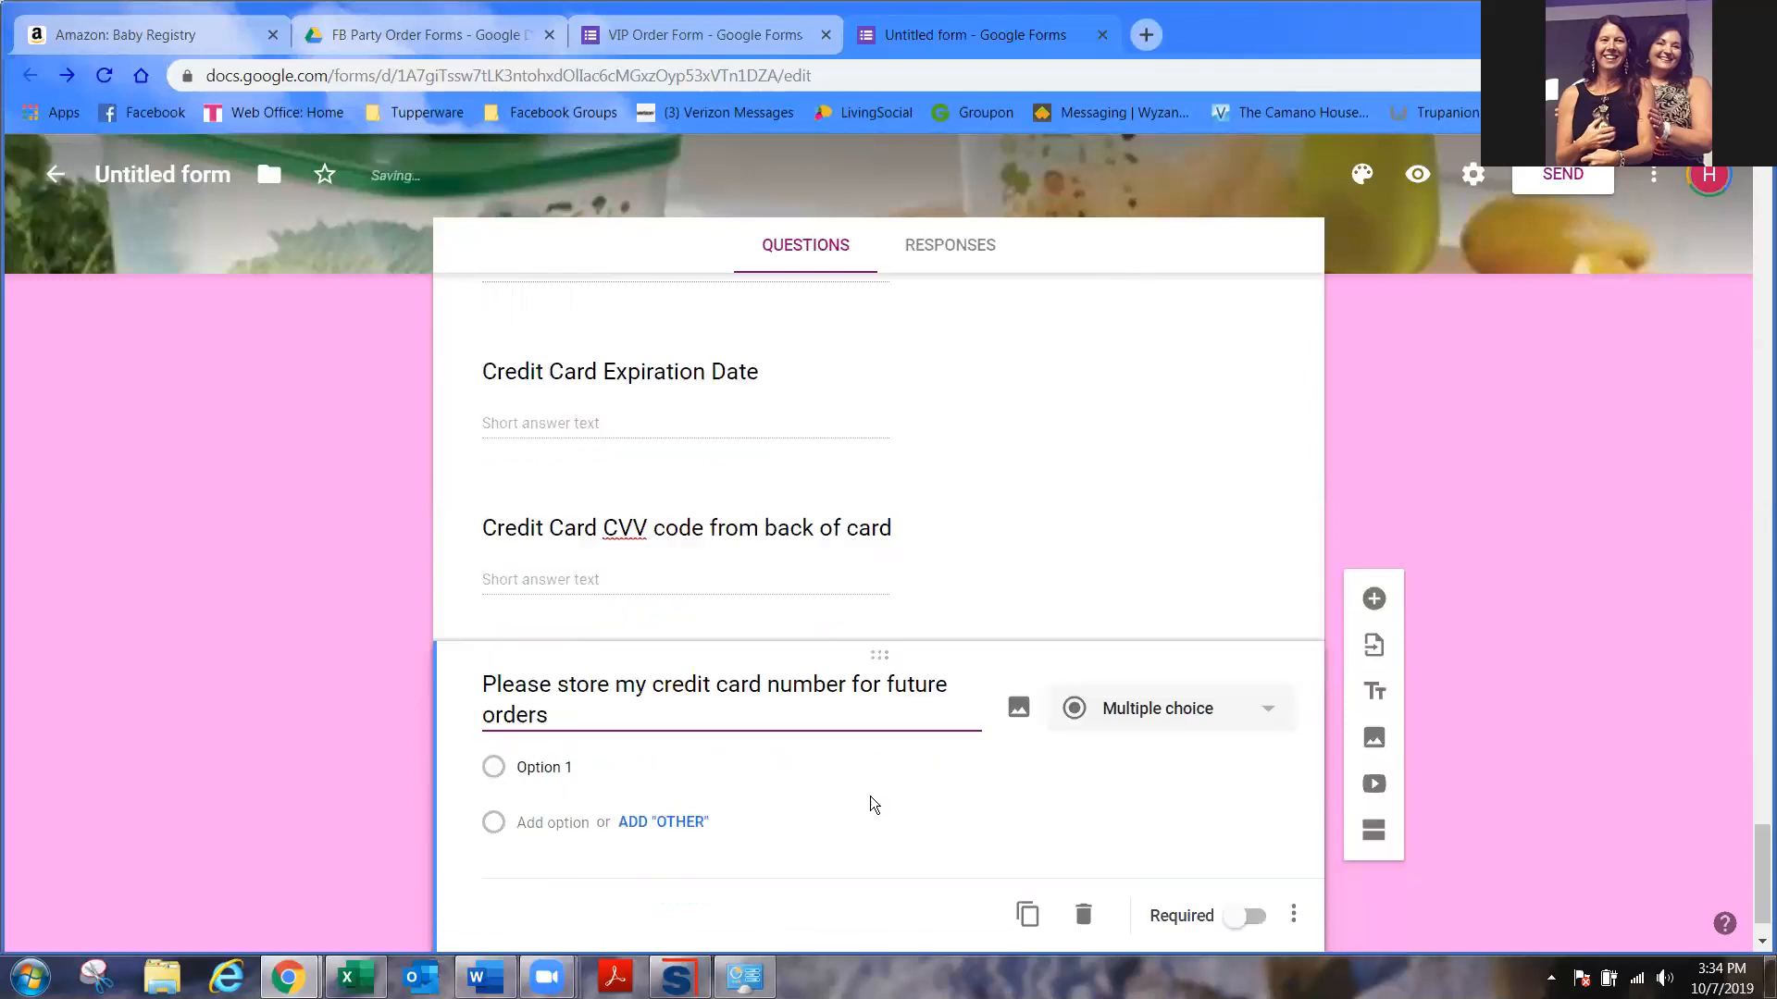
pyautogui.click(1164, 651)
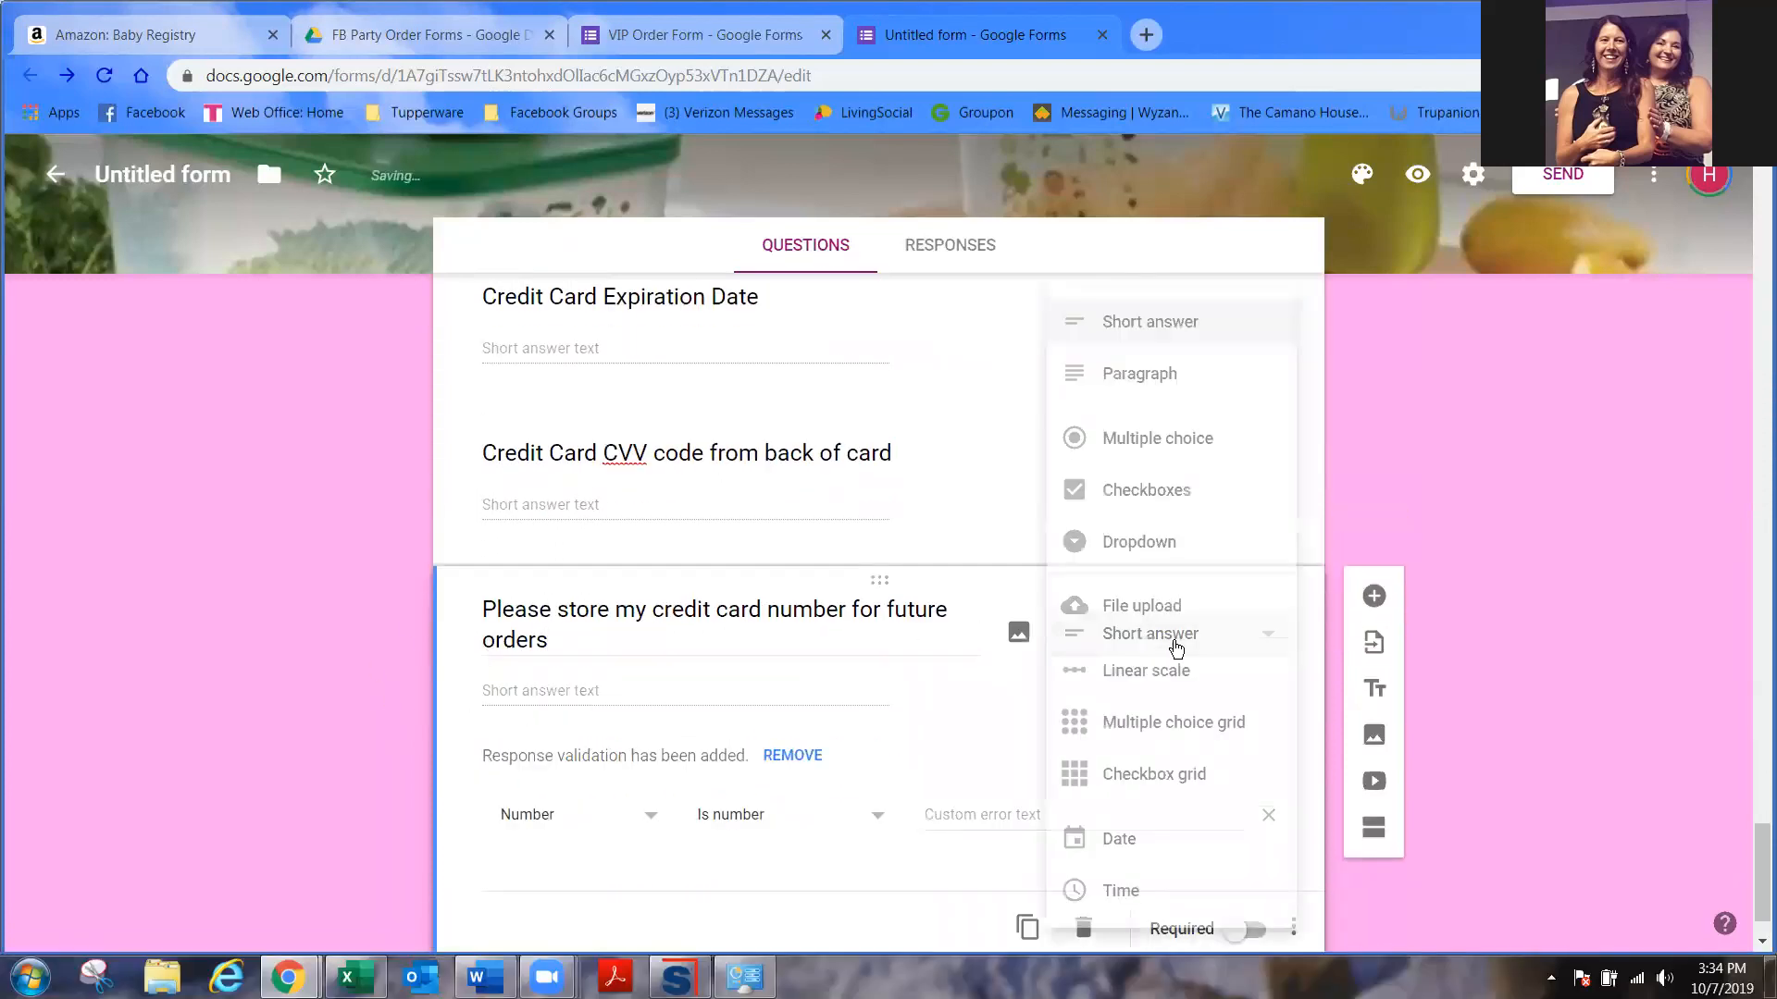
pyautogui.click(1173, 460)
pyautogui.click(561, 697)
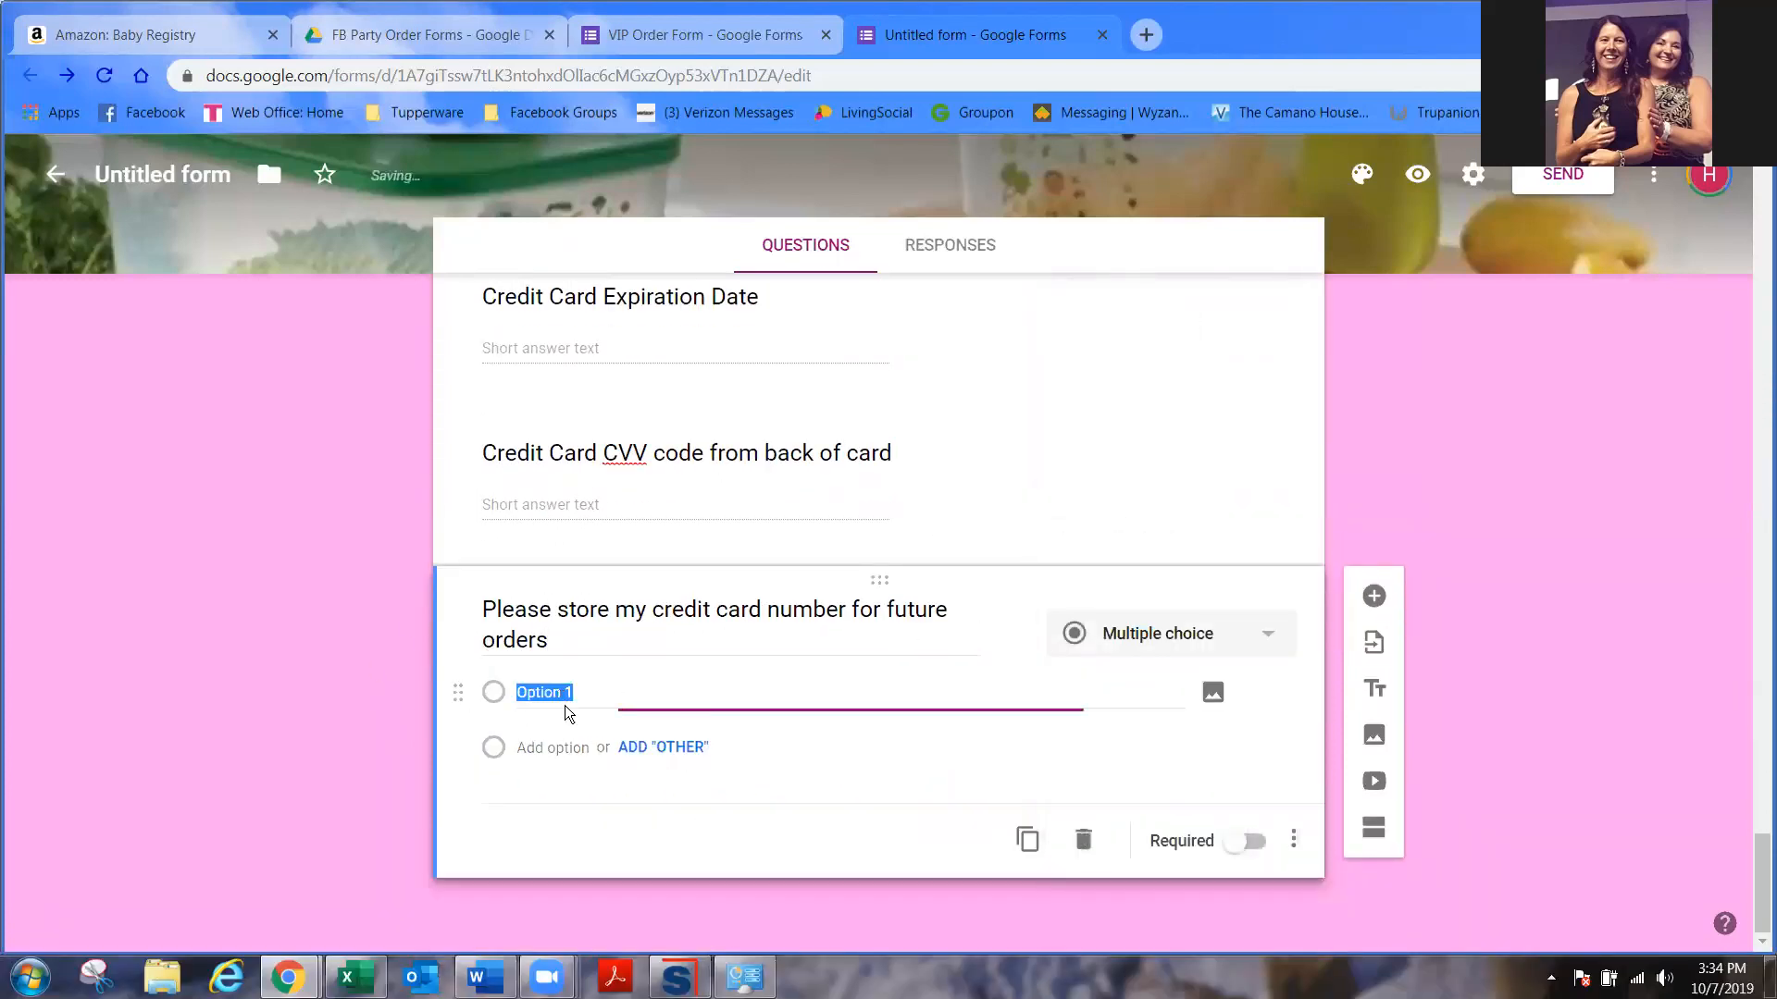
pyautogui.write('yes')
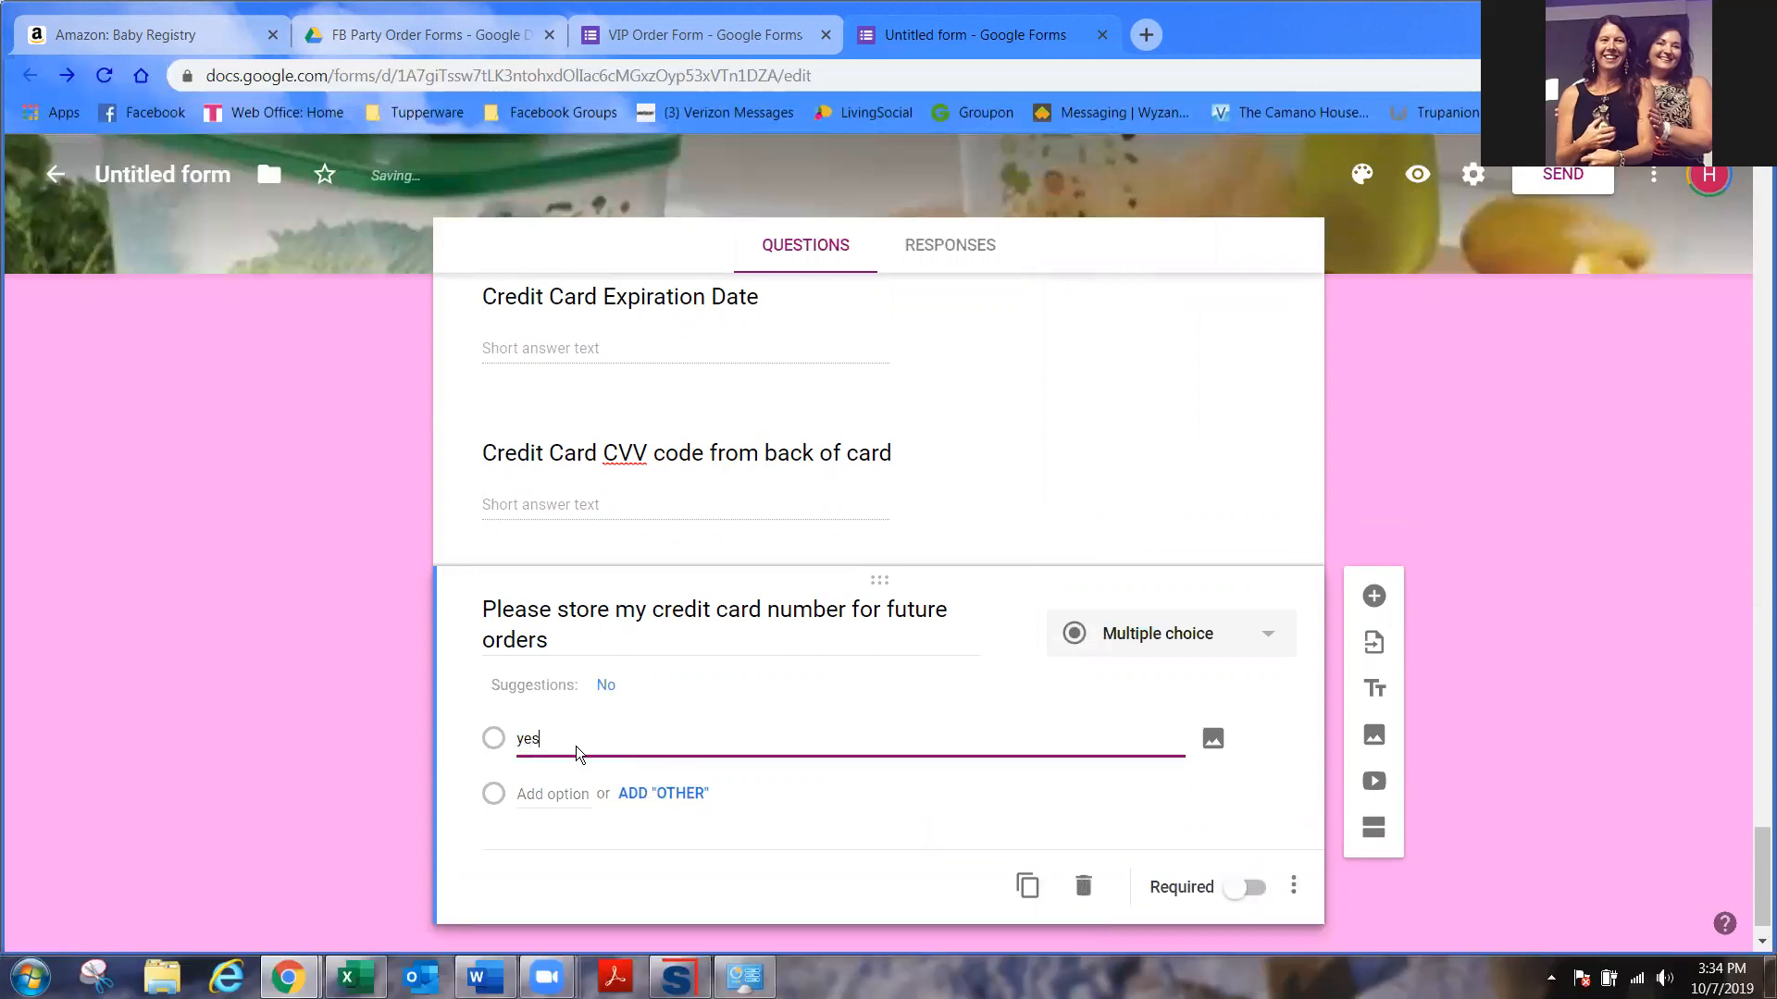
pyautogui.click(606, 682)
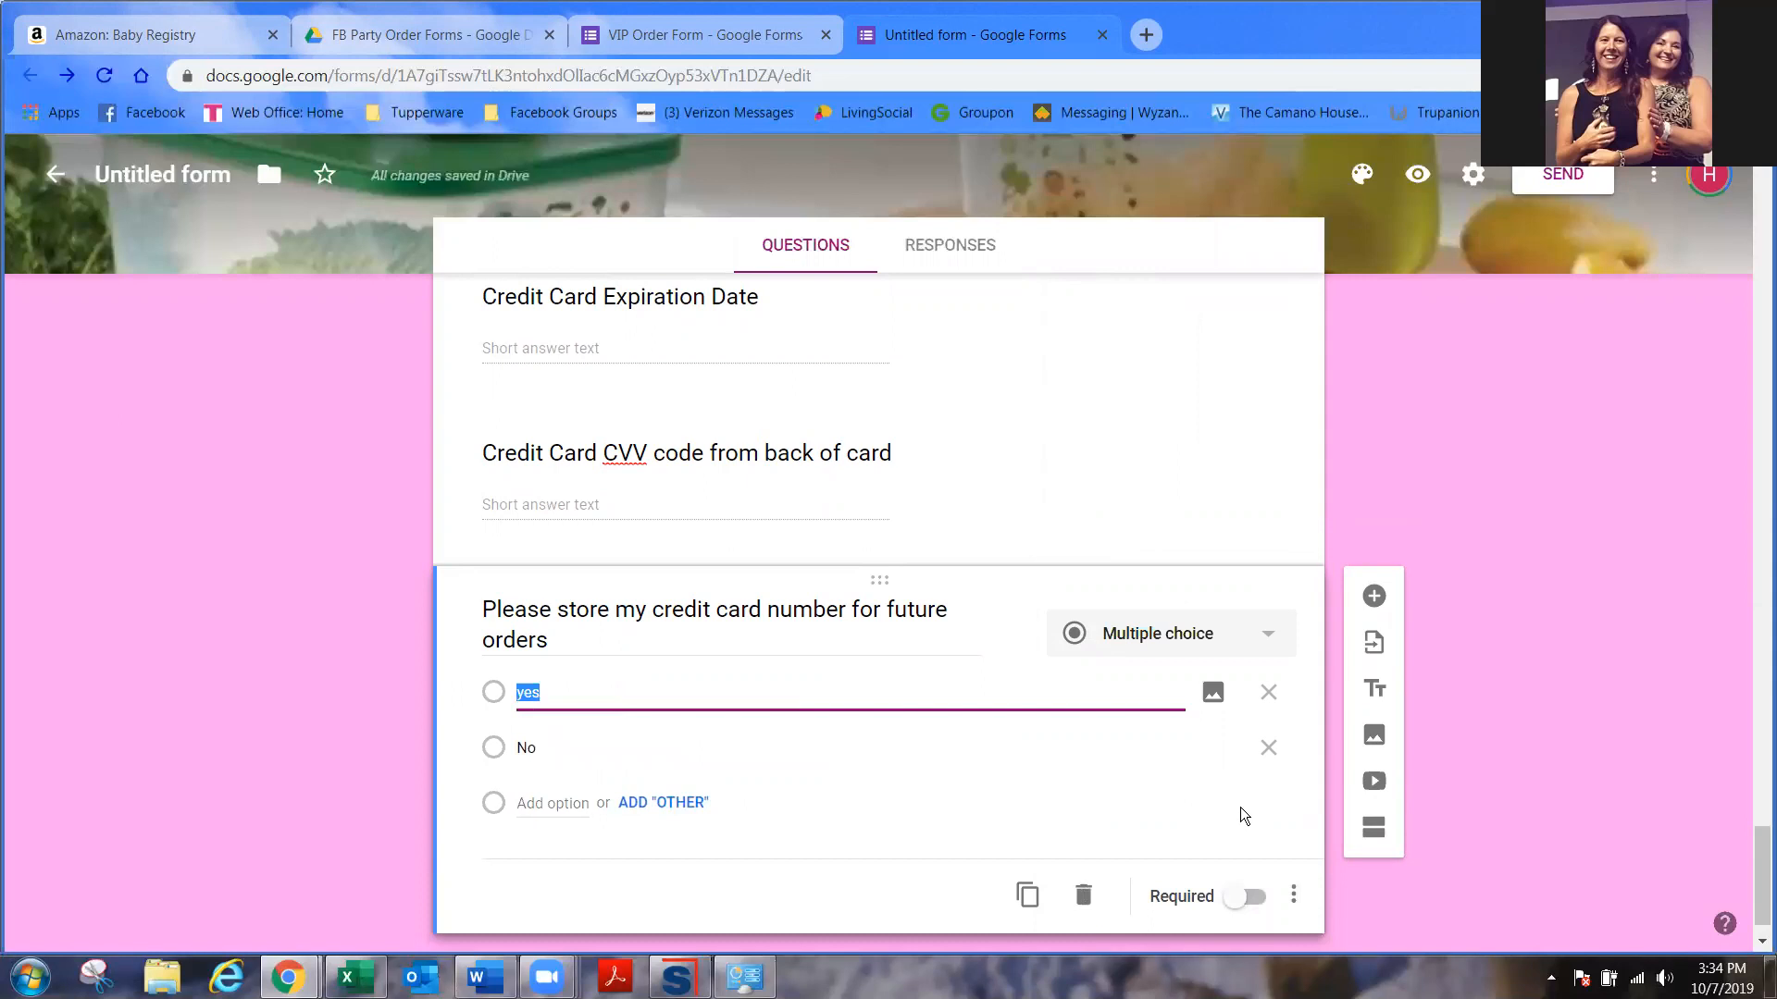
pyautogui.click(1252, 897)
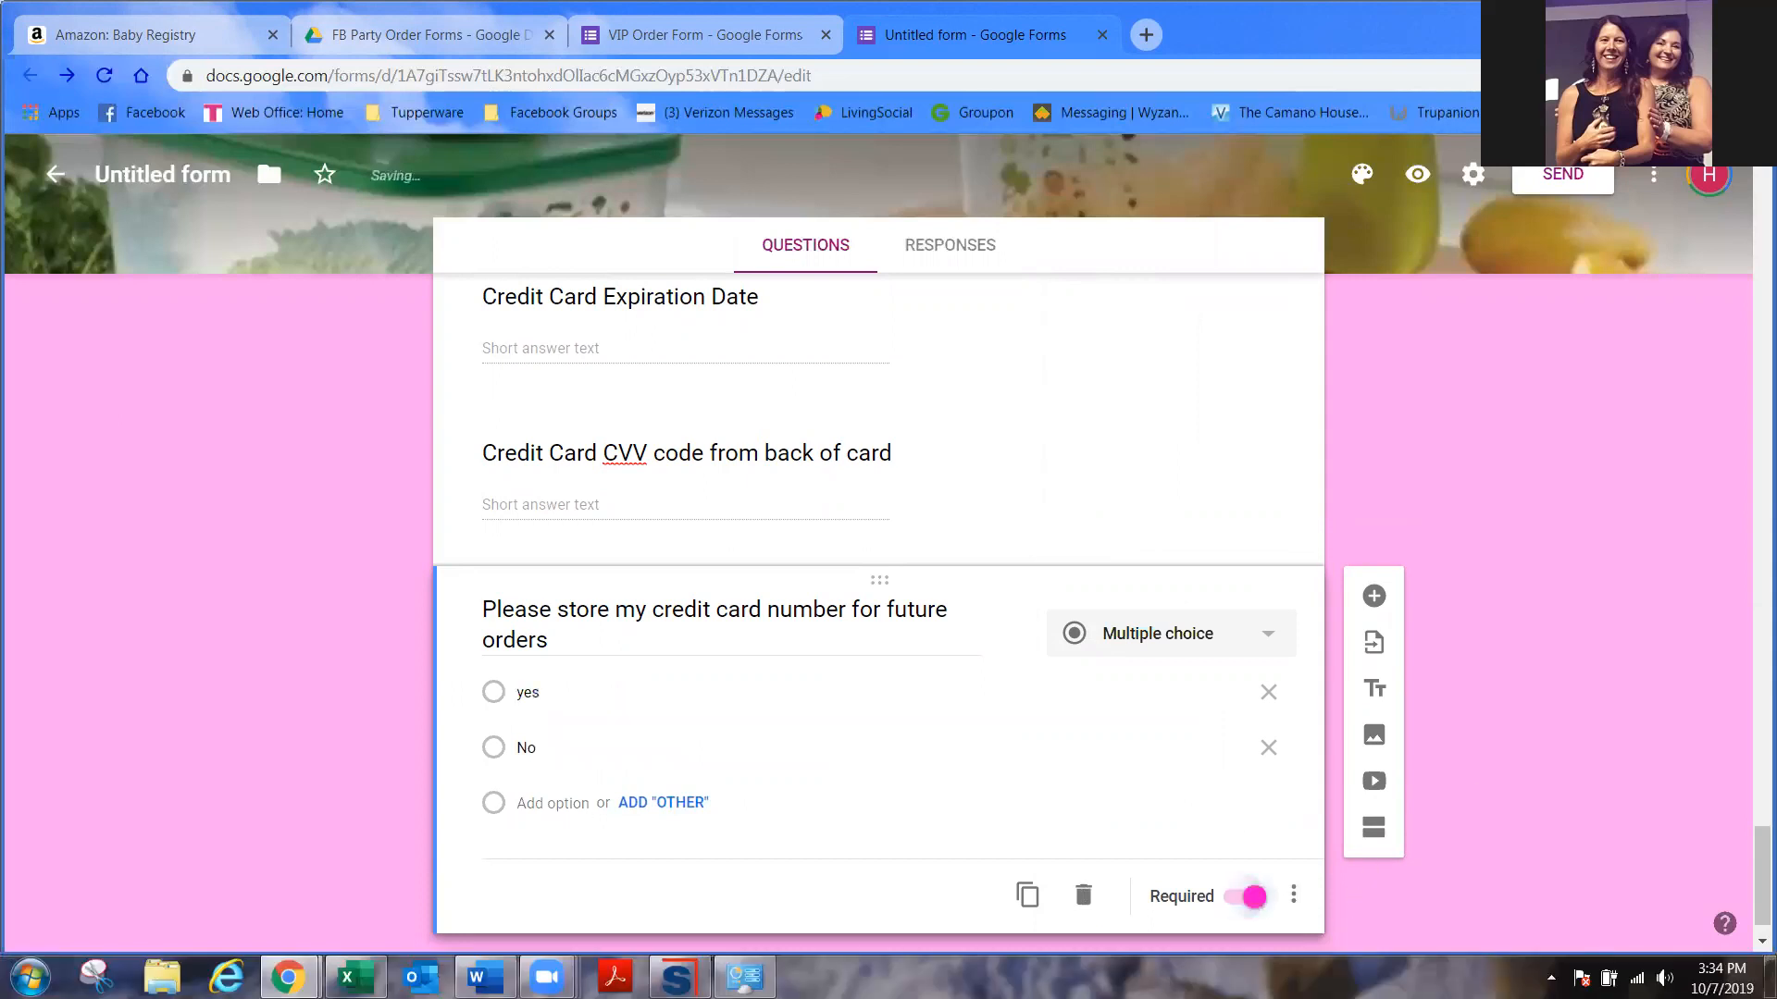
pyautogui.click(1373, 595)
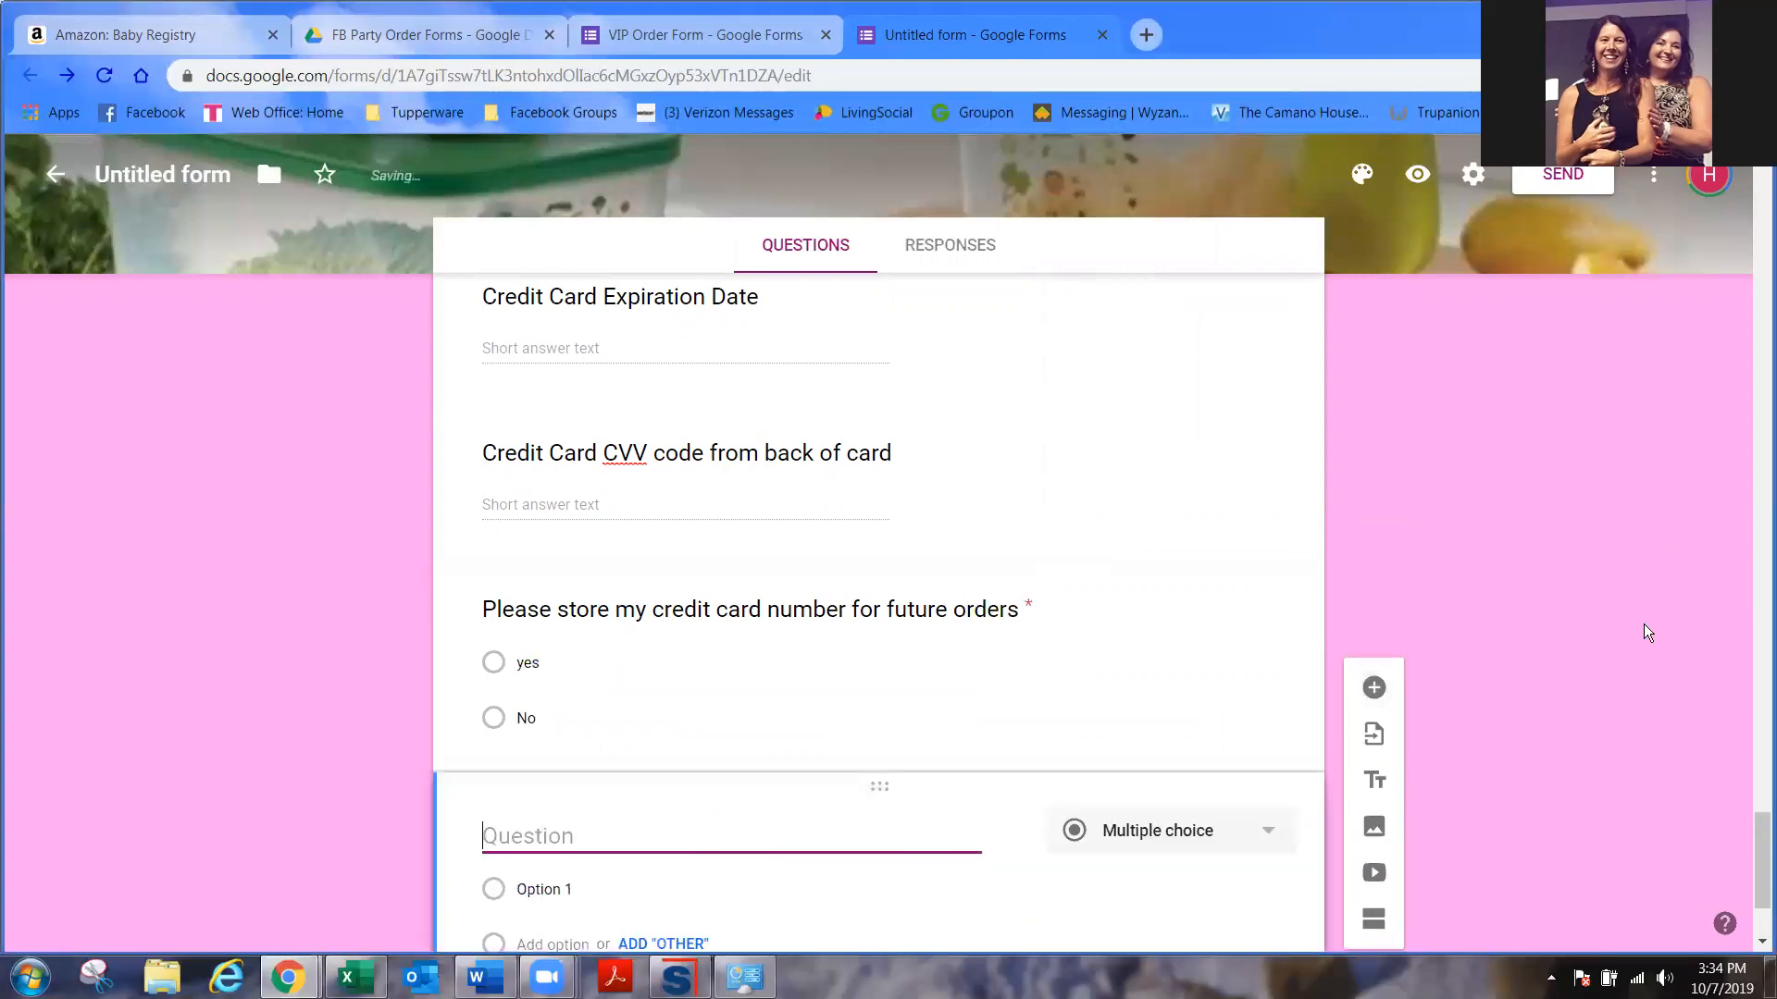
# - Title the question with the pasted Let's Party!!! promo and make it Checkboxes
pyautogui.write("Let's Party!!!")
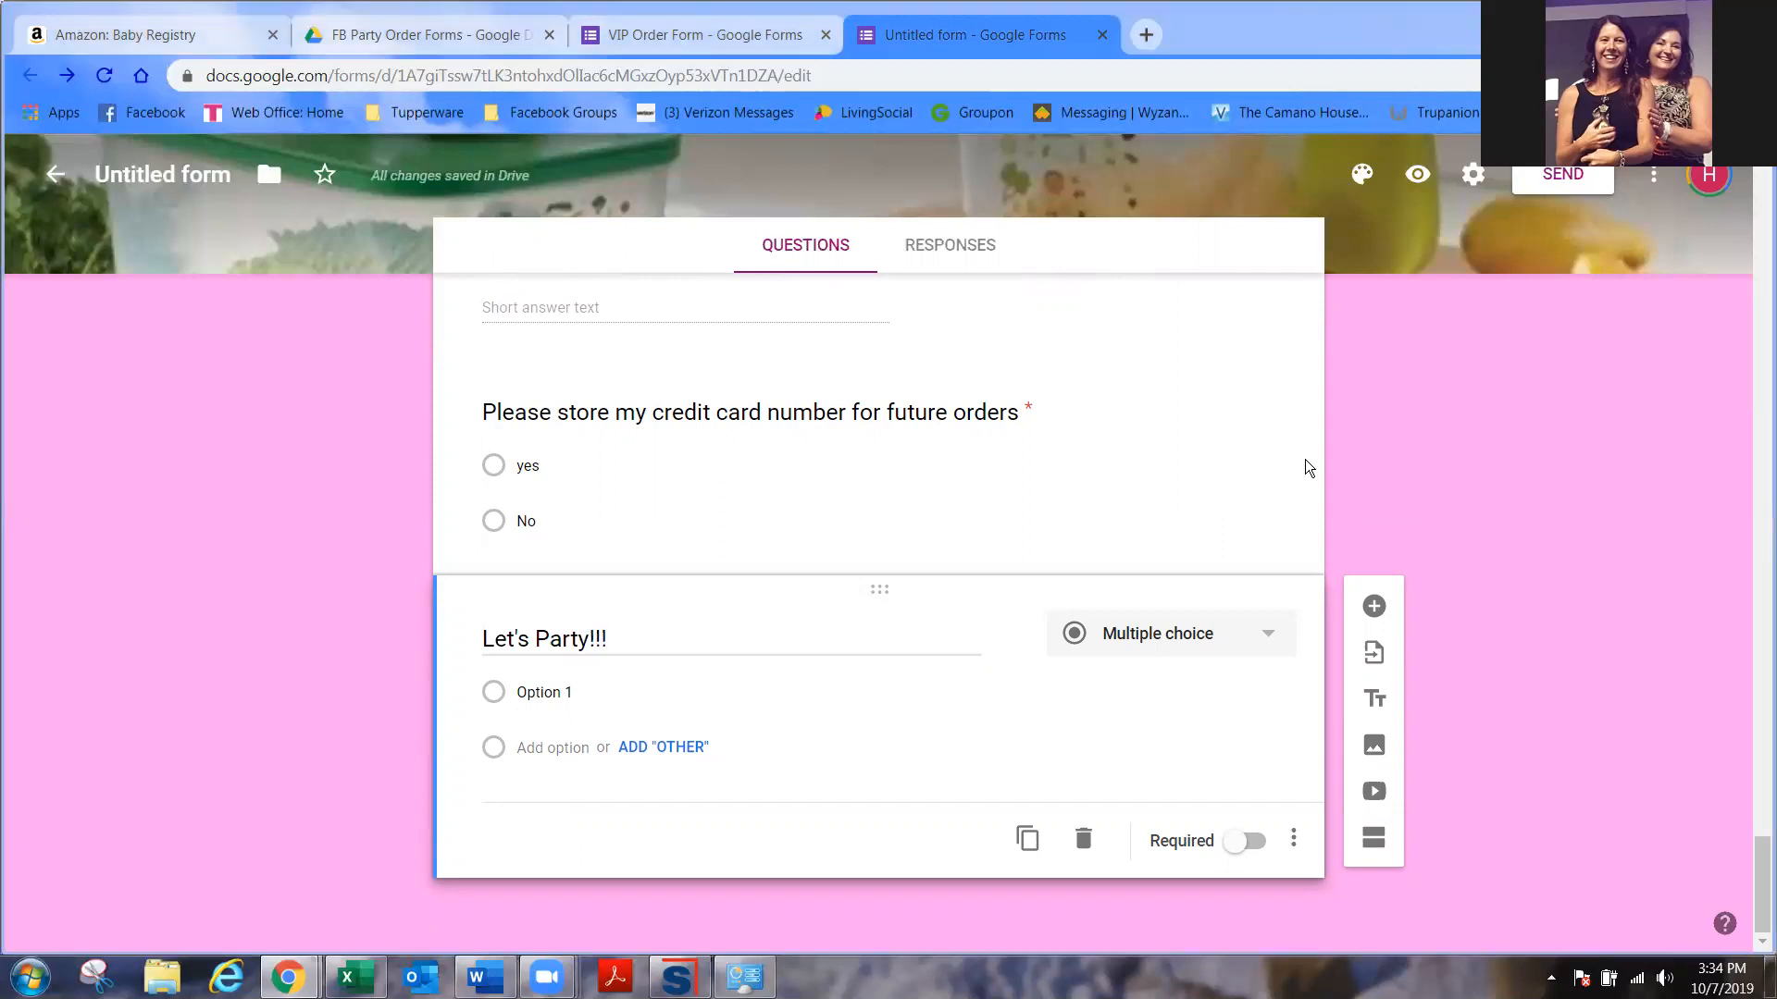
pyautogui.click(618, 637)
pyautogui.moveTo(618, 636); pyautogui.dragTo(391, 625)
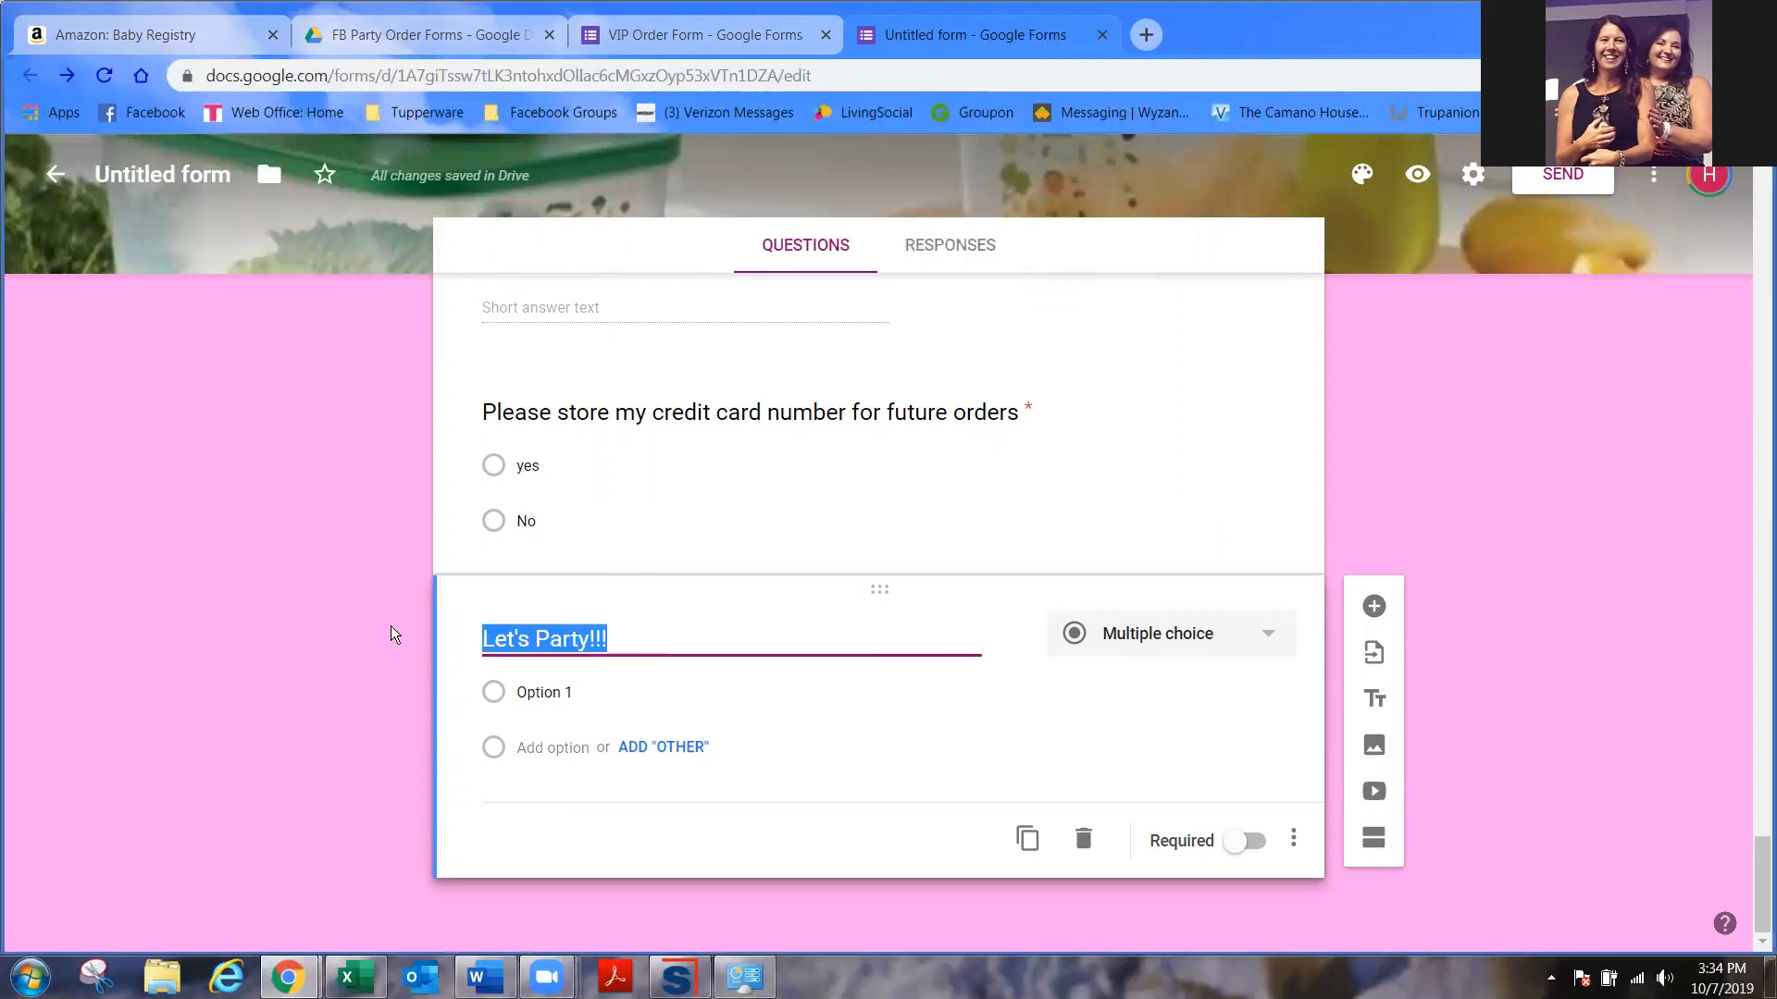
pyautogui.write("Let's Party!!! Great way to earn the items you didn't order for FREE or HALF OFF! And book with me and pick your free keychain!!!")
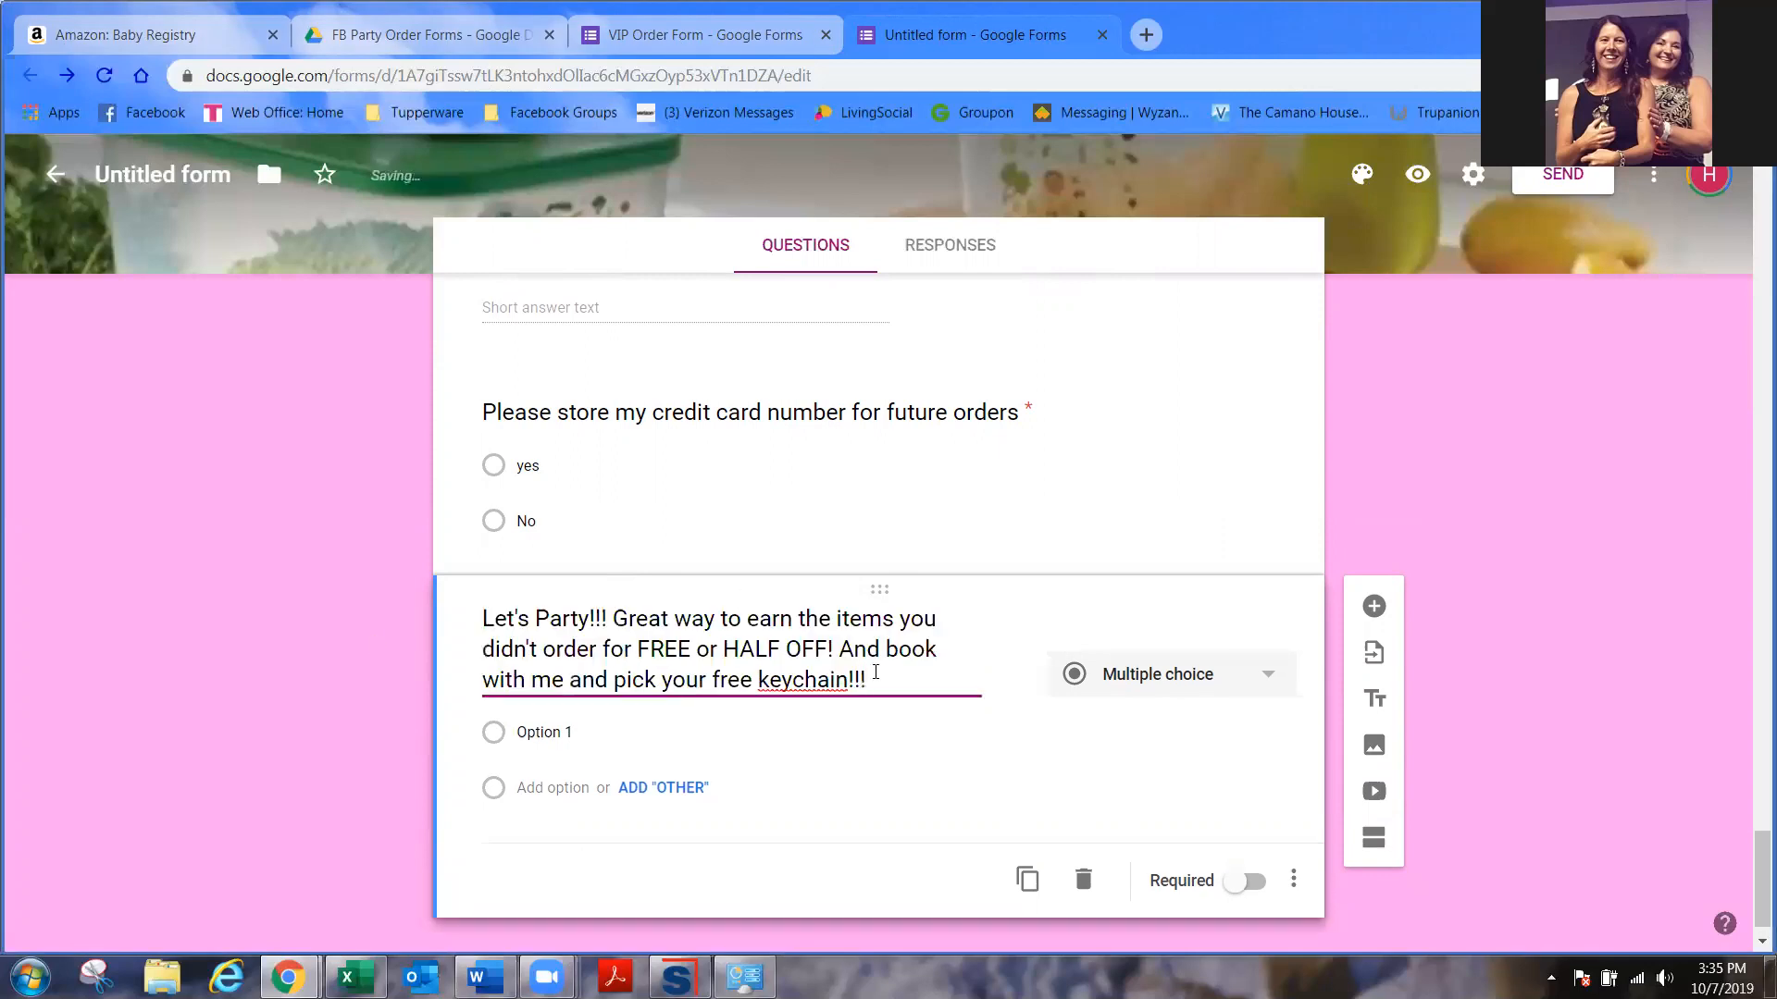
pyautogui.click(1152, 673)
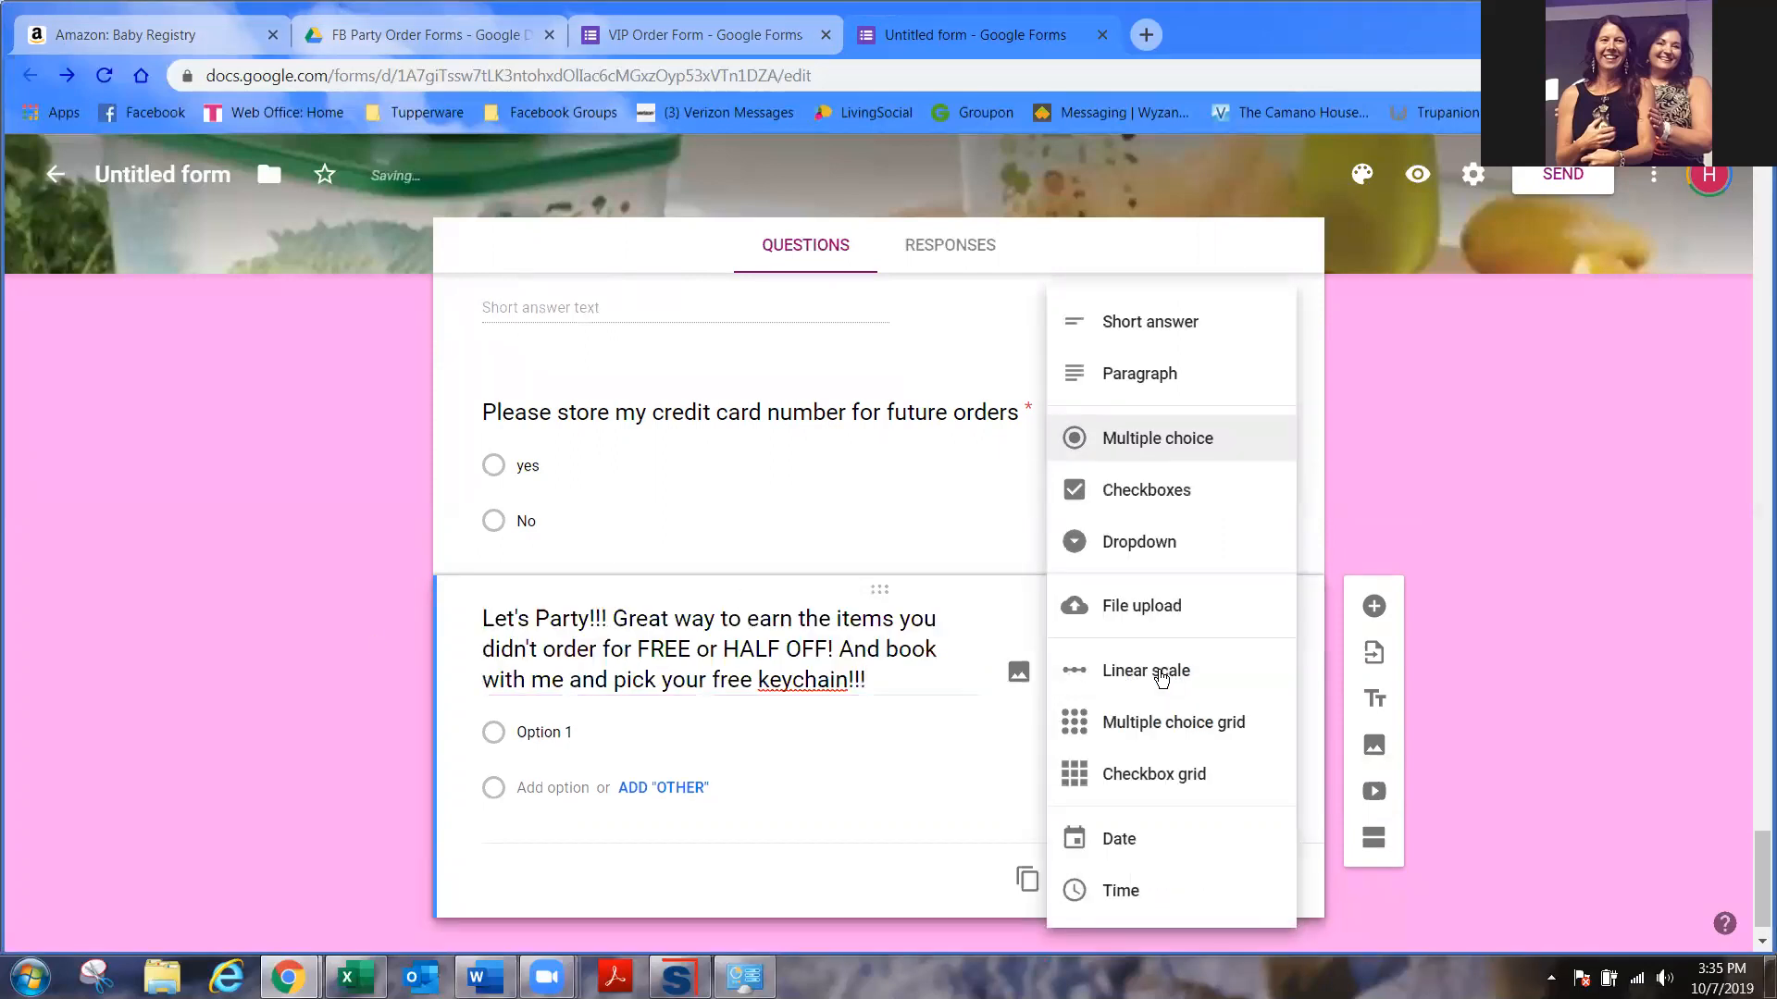
pyautogui.click(1155, 490)
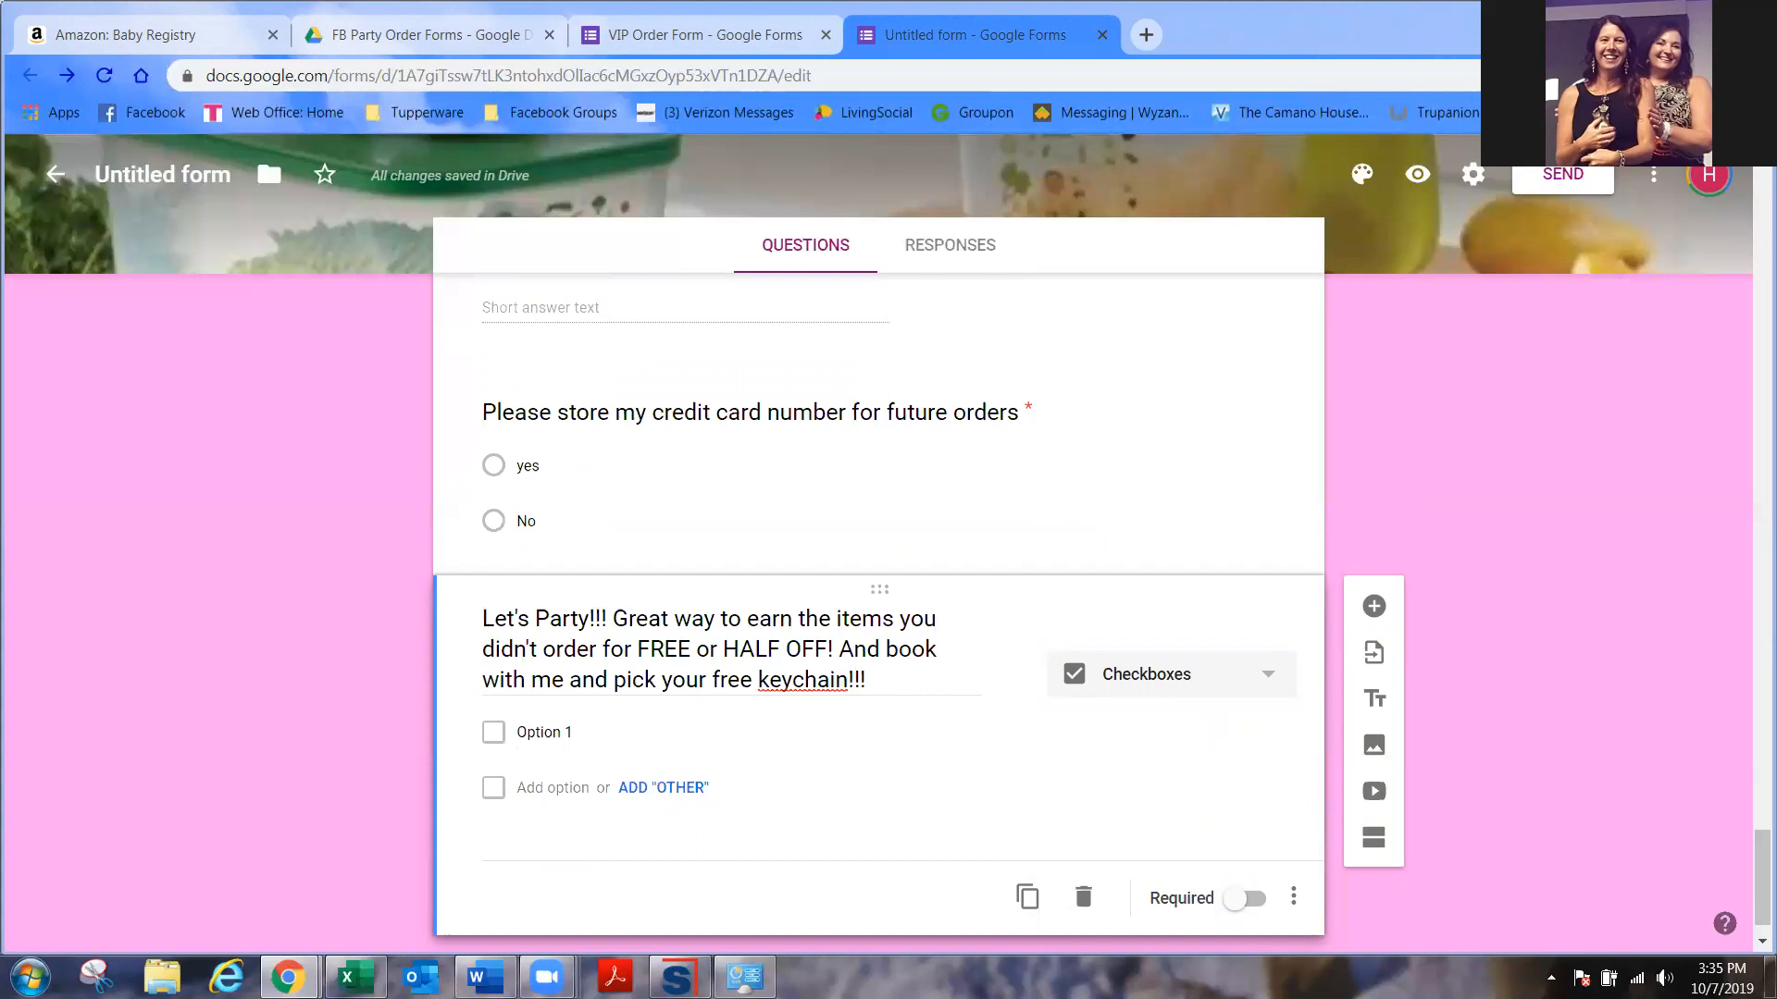
# - Paste the live Tupperware party, easy Facebook party and later Facebook party answers
pyautogui.click(726, 732)
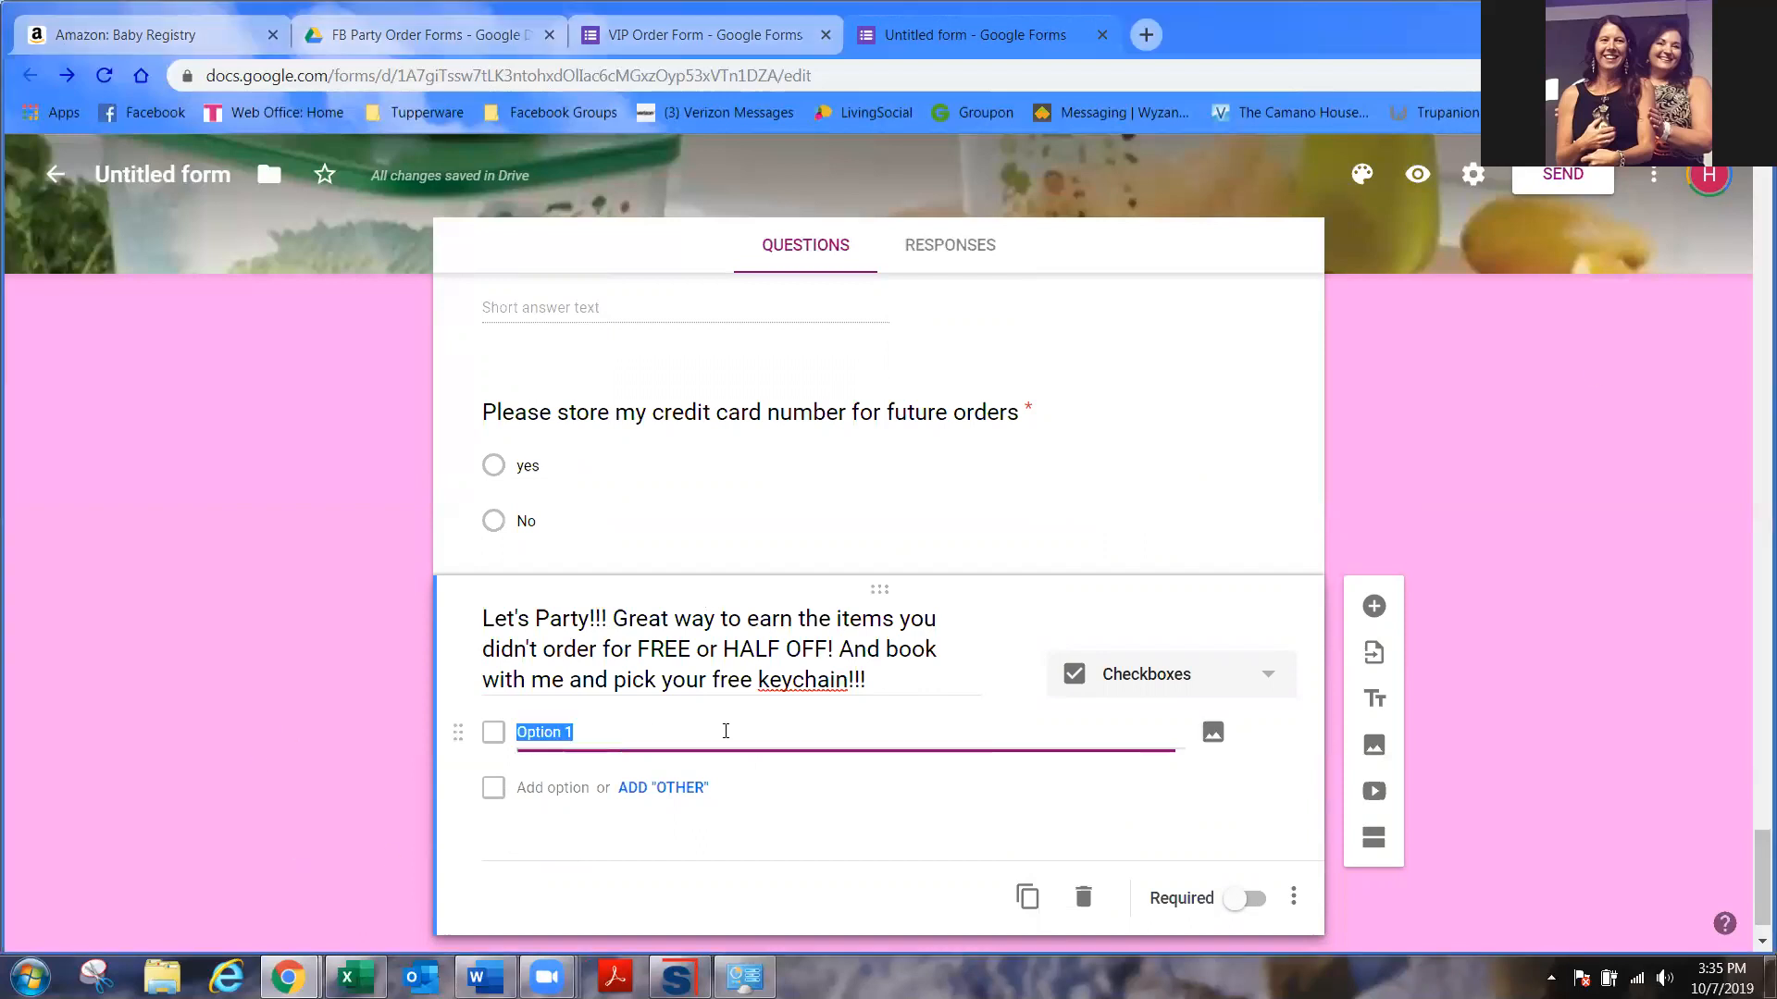
pyautogui.write("I would love to host a live Tupperware party (I'm in the Seattle-ish area)")
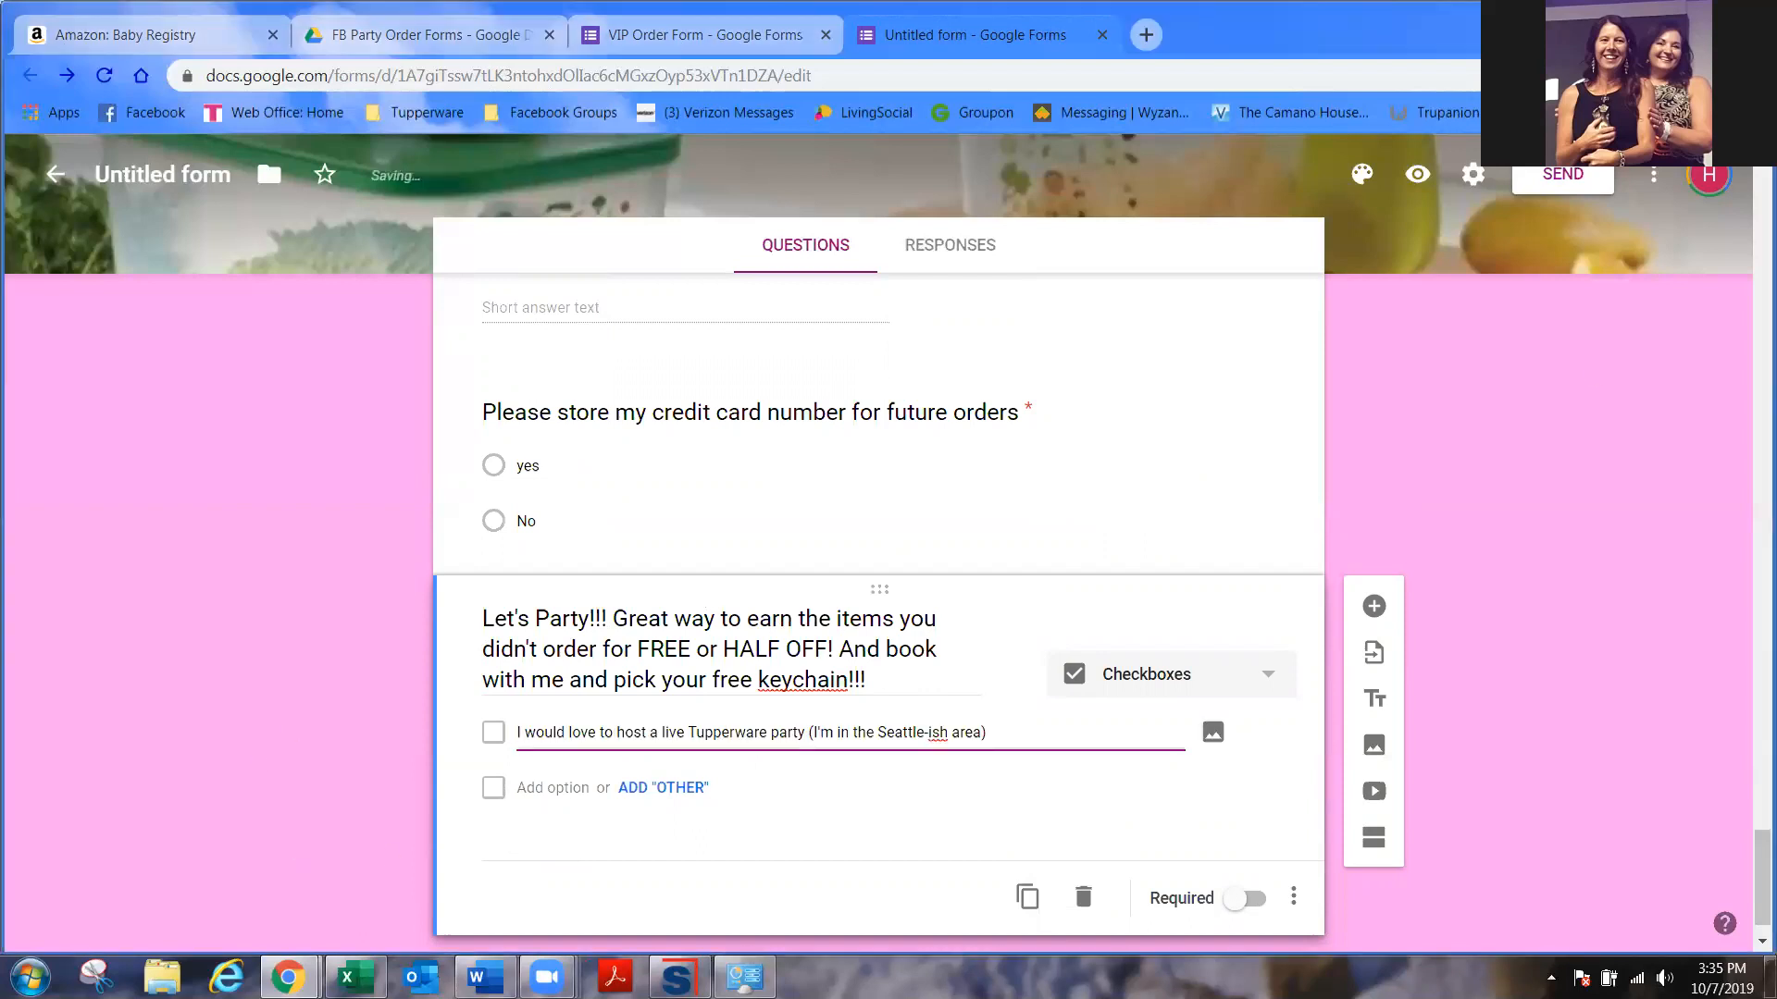
pyautogui.hotkey('alt', 'Tab')
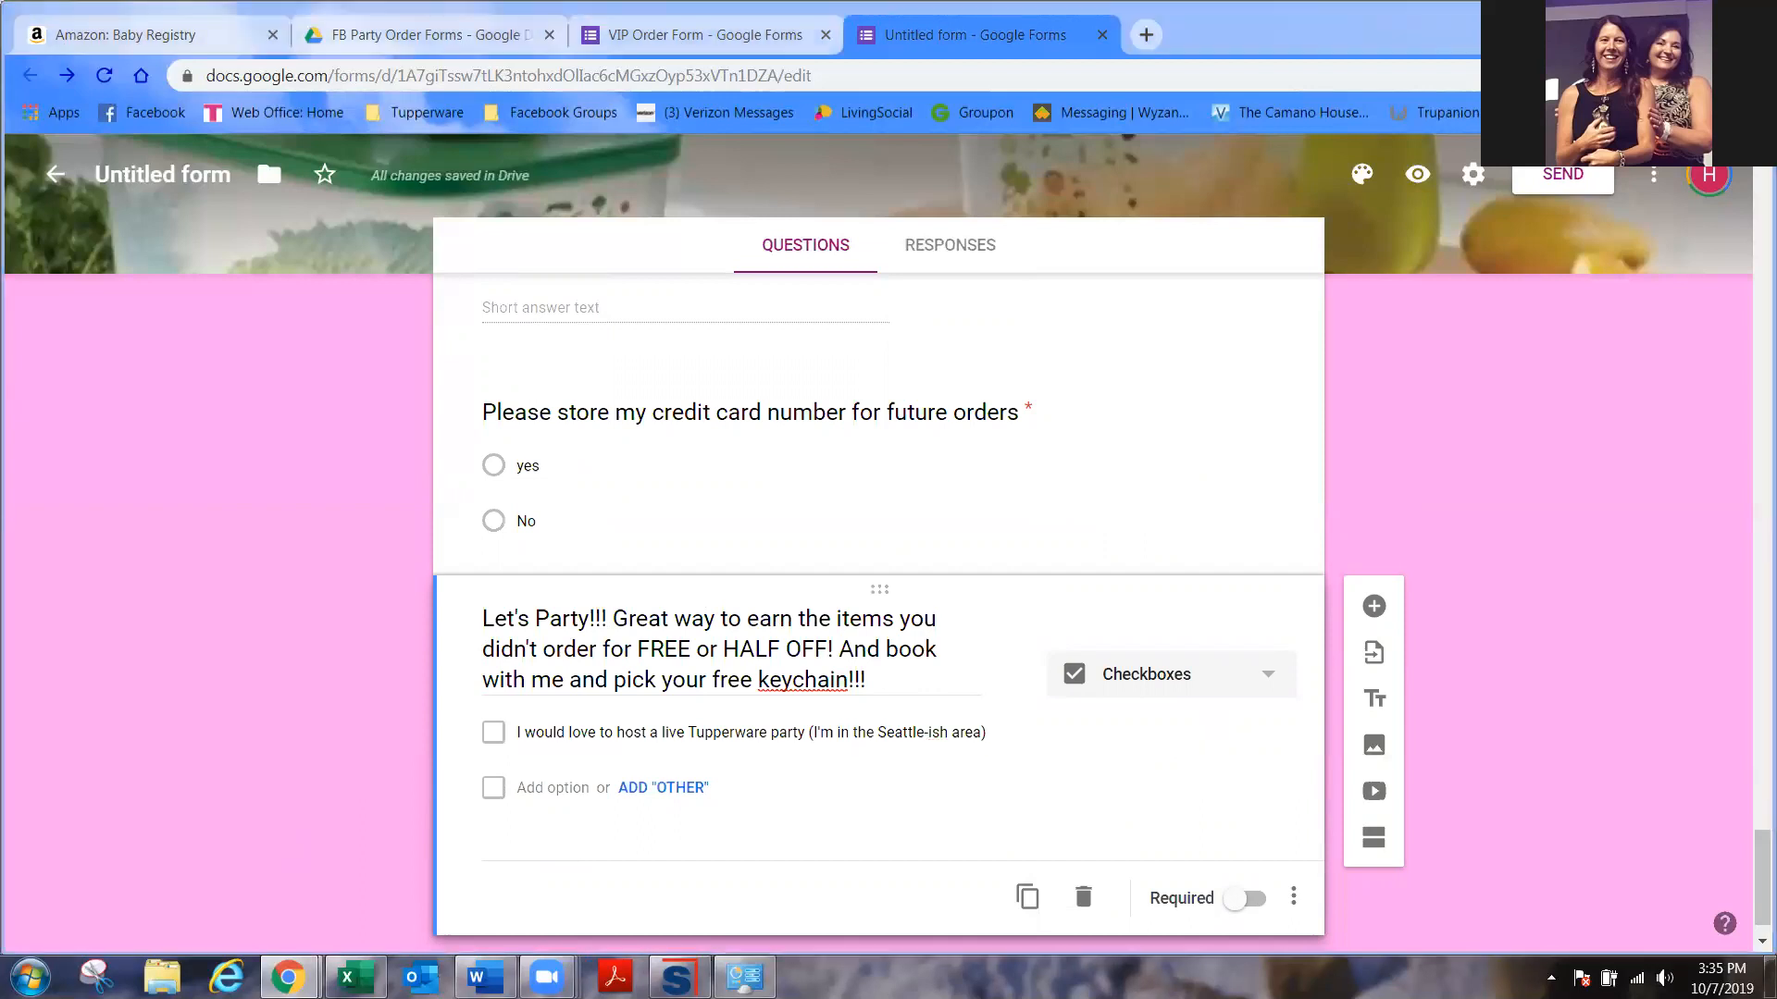
pyautogui.click(663, 796)
pyautogui.click(662, 795)
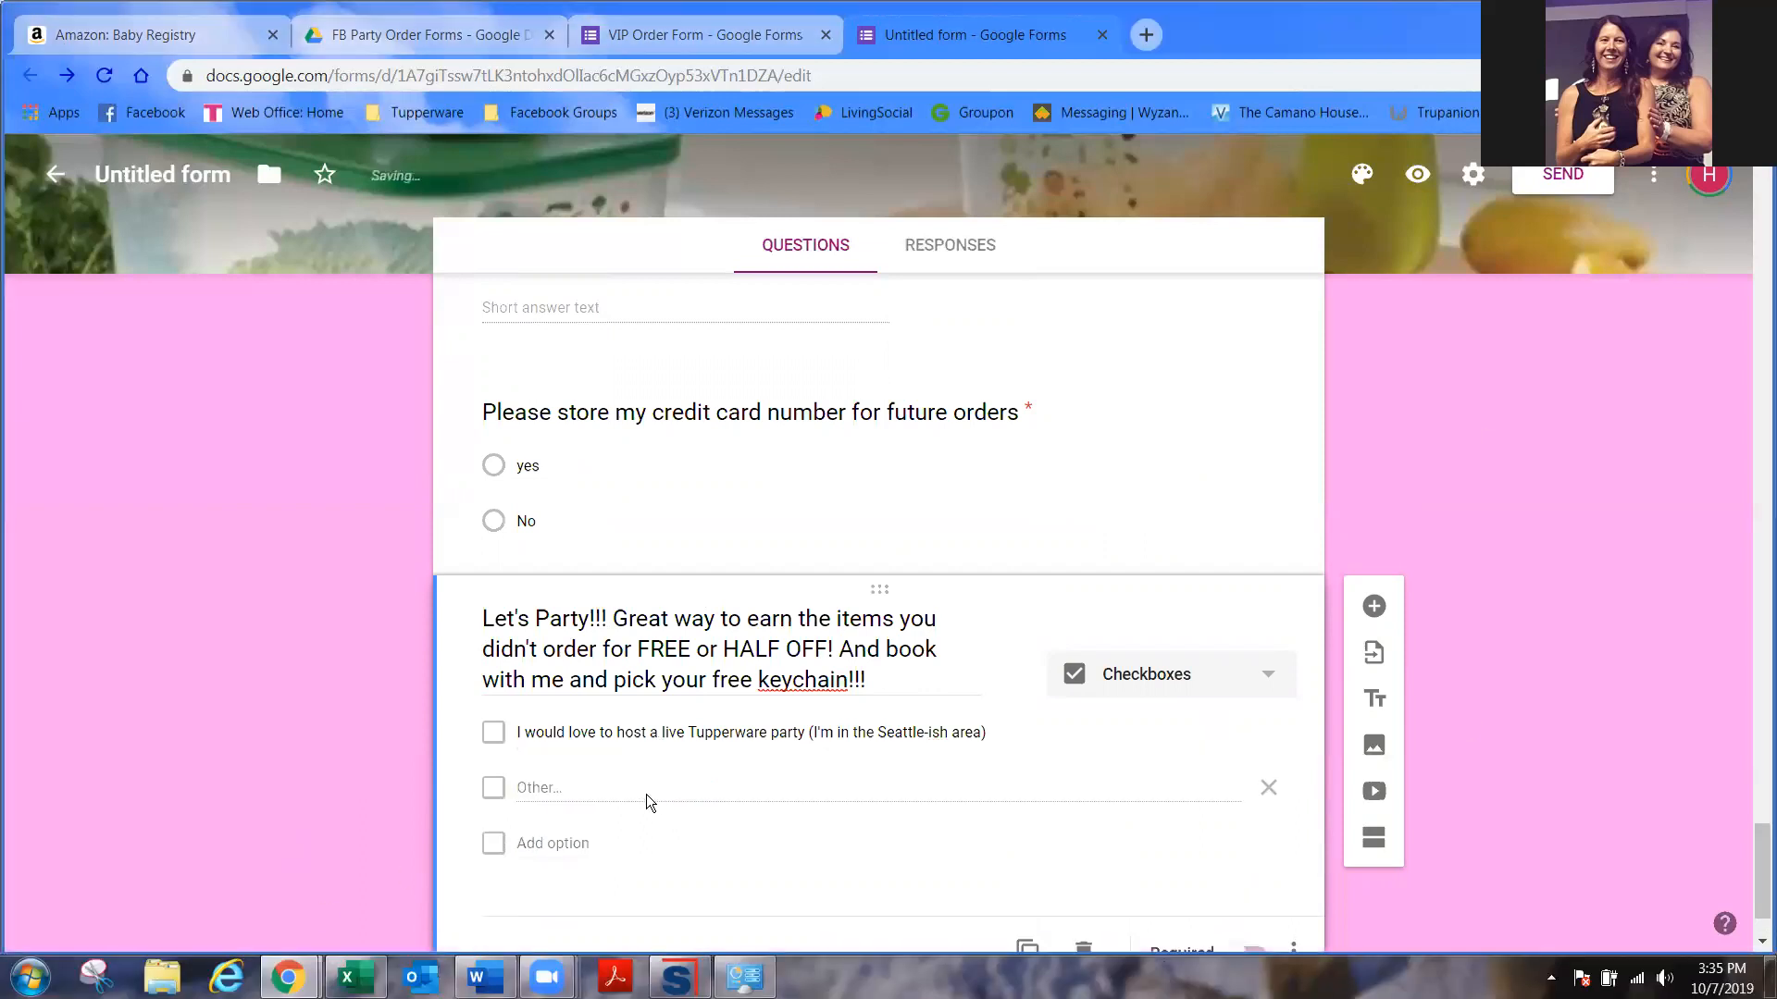
pyautogui.click(566, 842)
pyautogui.hotkey('ctrl', 'v')
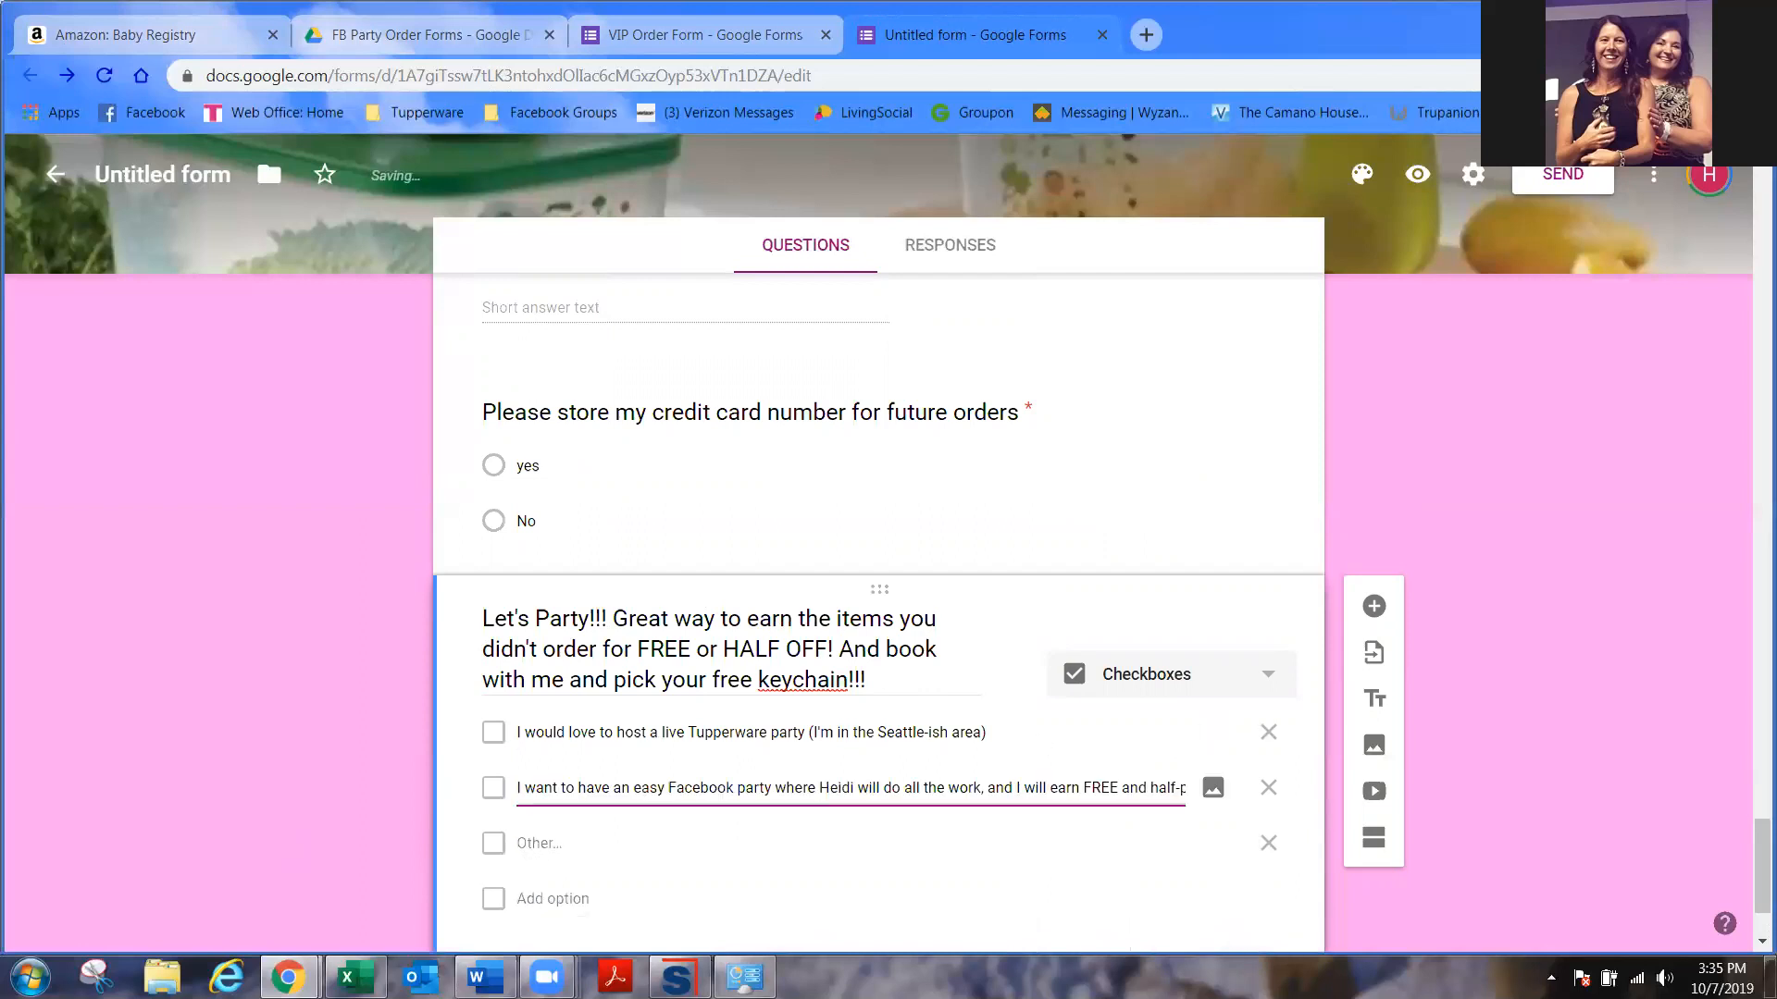
pyautogui.hotkey('alt', 'Tab')
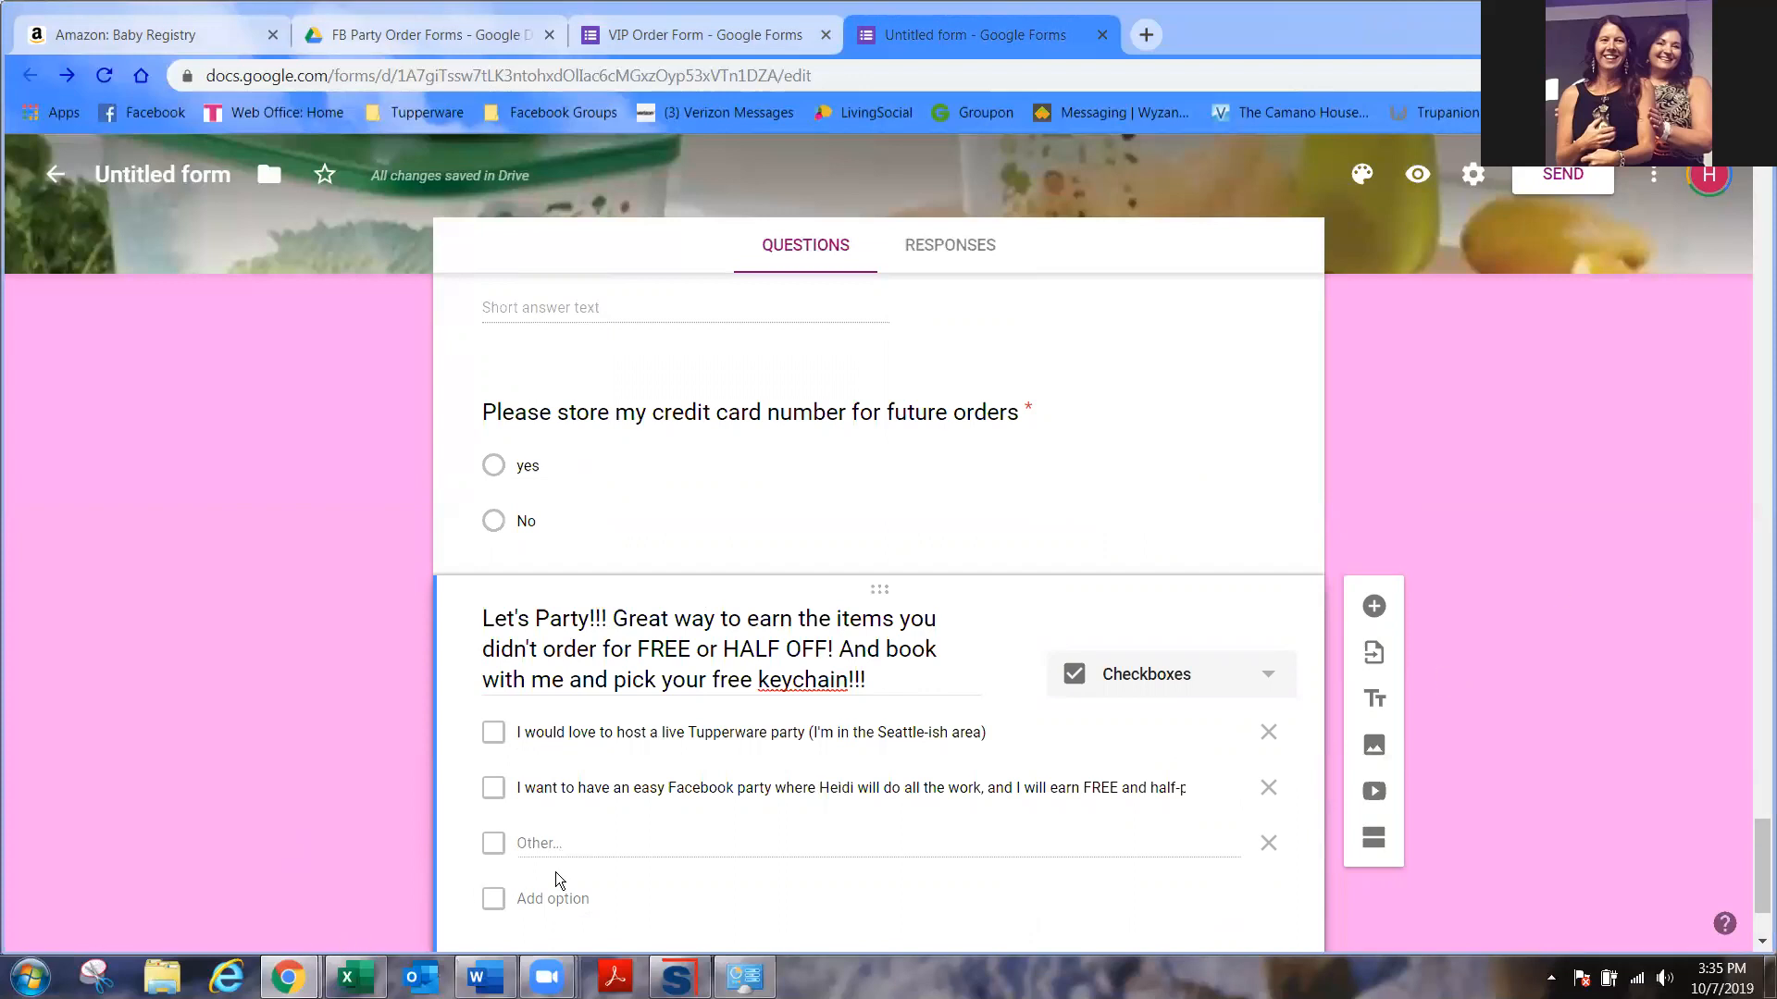
pyautogui.click(601, 875)
pyautogui.hotkey('ctrl', 'v')
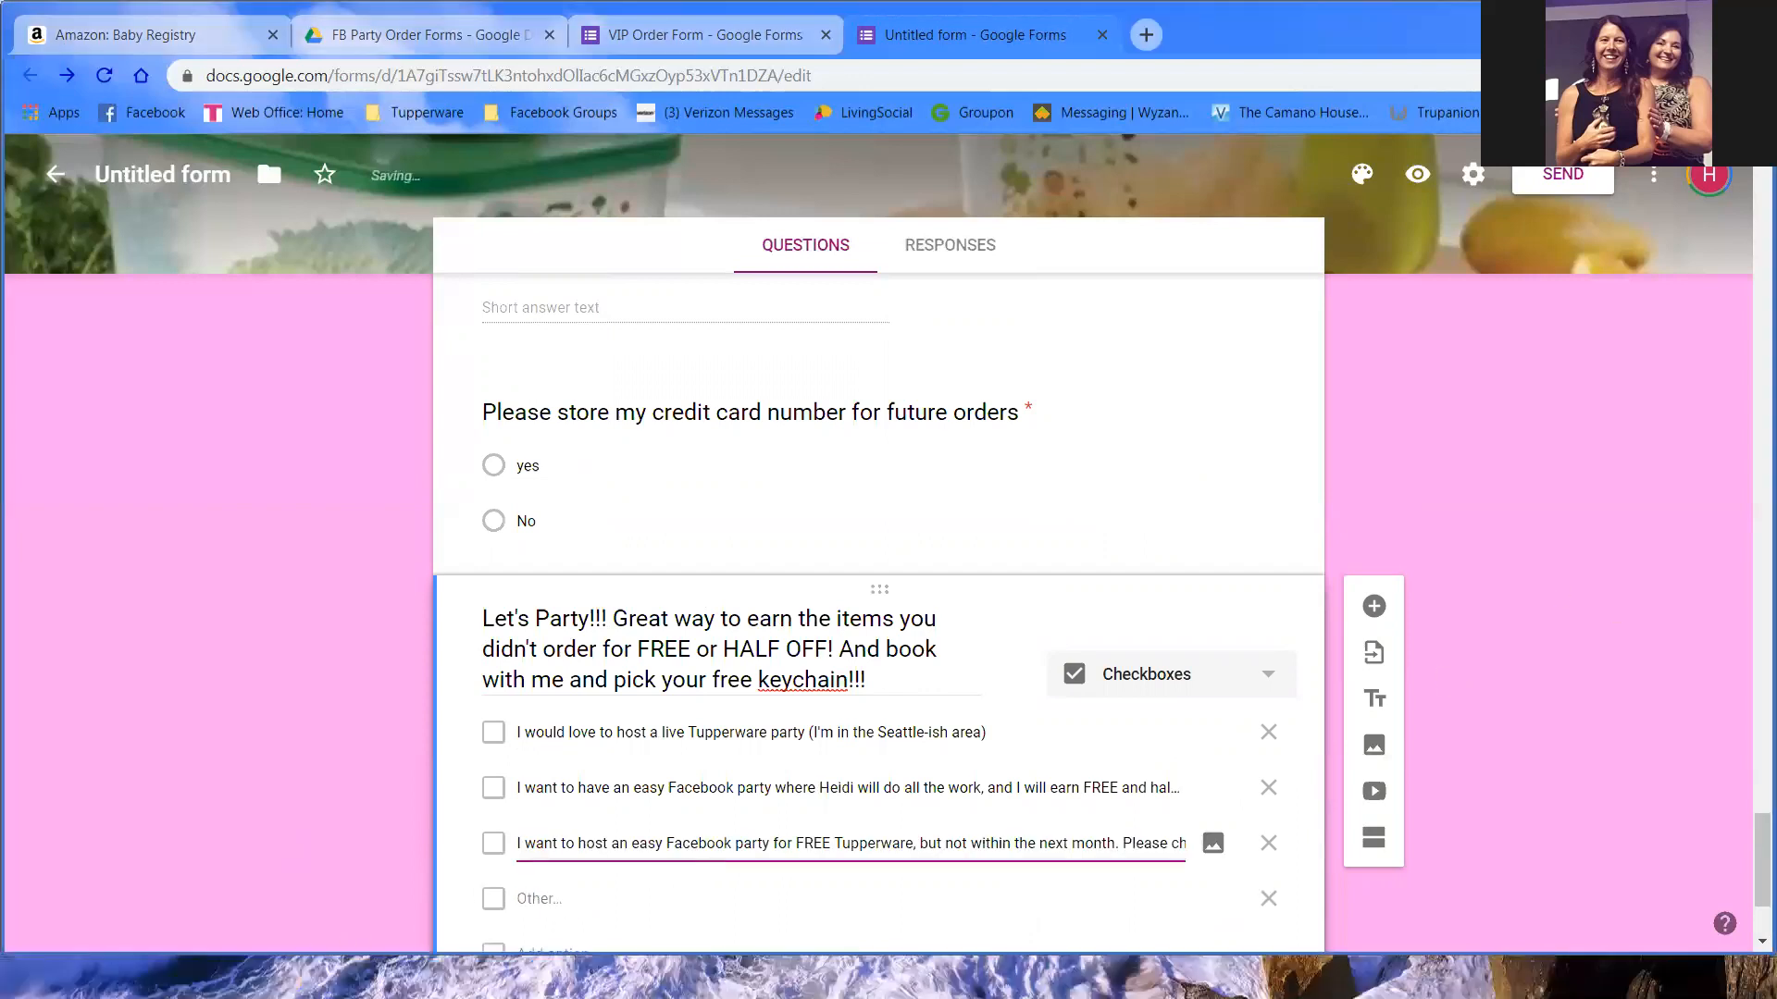
pyautogui.hotkey('alt', 'Tab')
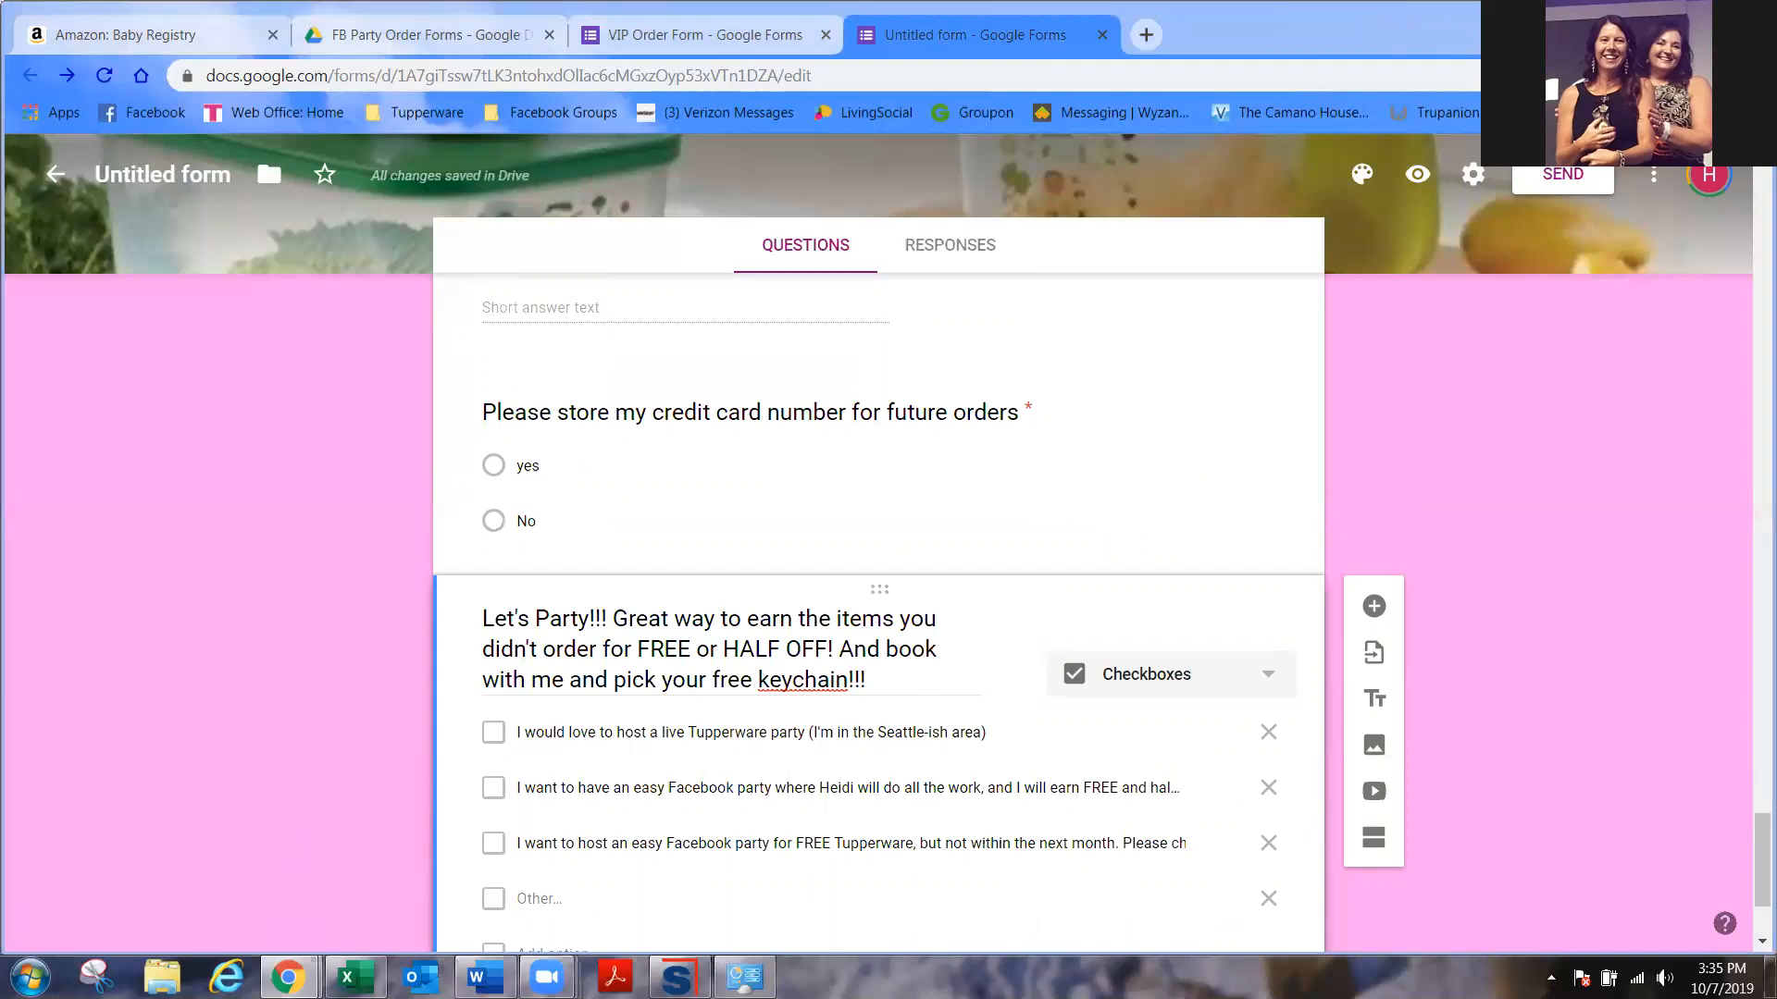
# - Add 'I will think about it' and 'No, thank you', remove Other, and make it required
pyautogui.scroll(-3, 625, 896)
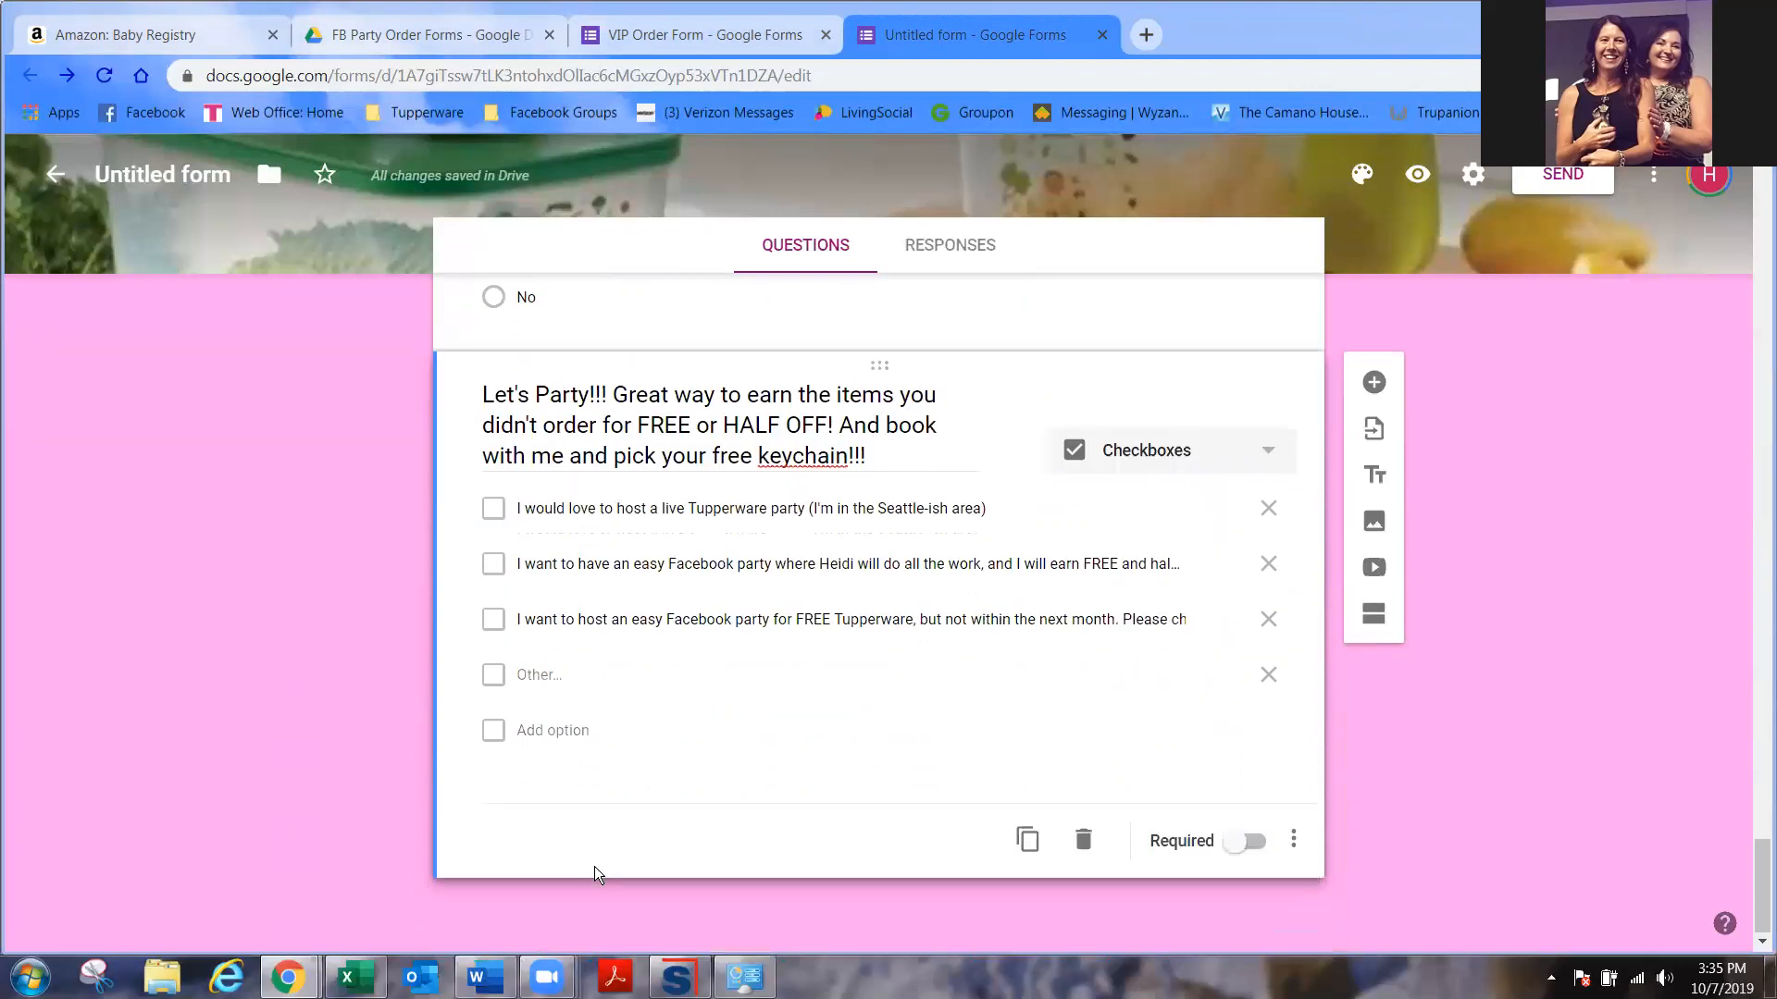
pyautogui.click(566, 731)
pyautogui.write('I will think about it')
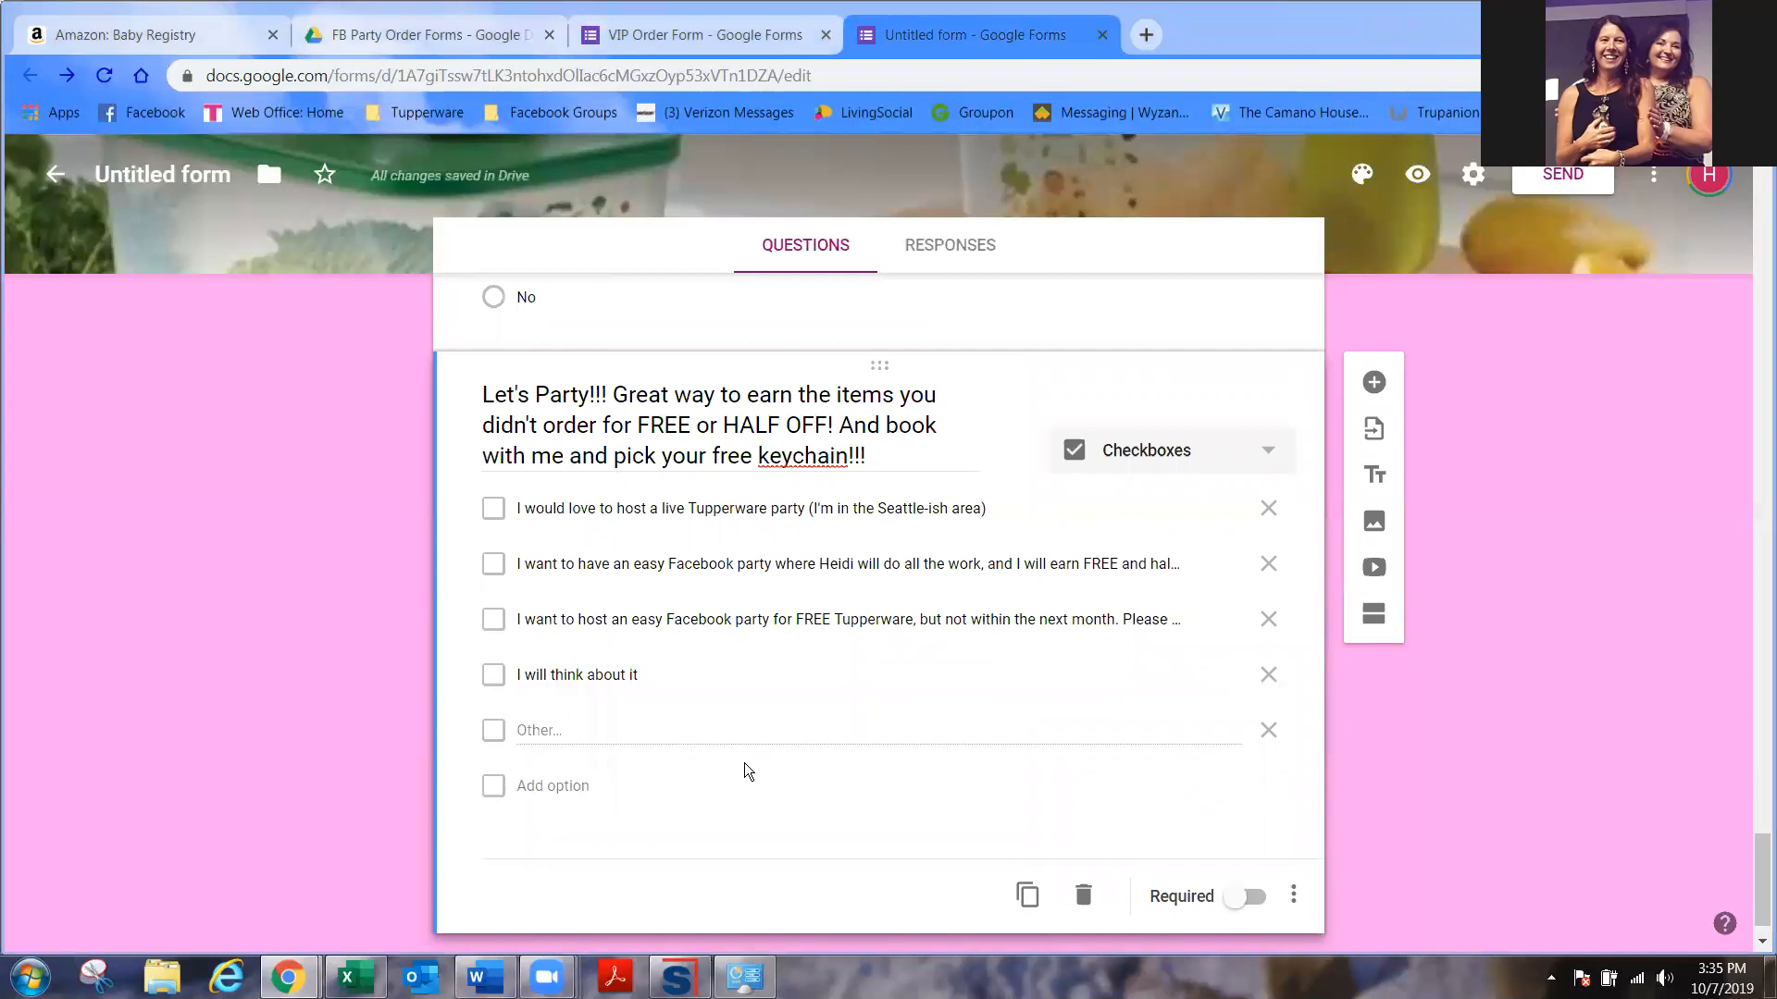
pyautogui.click(574, 785)
pyautogui.write('No, thank you.')
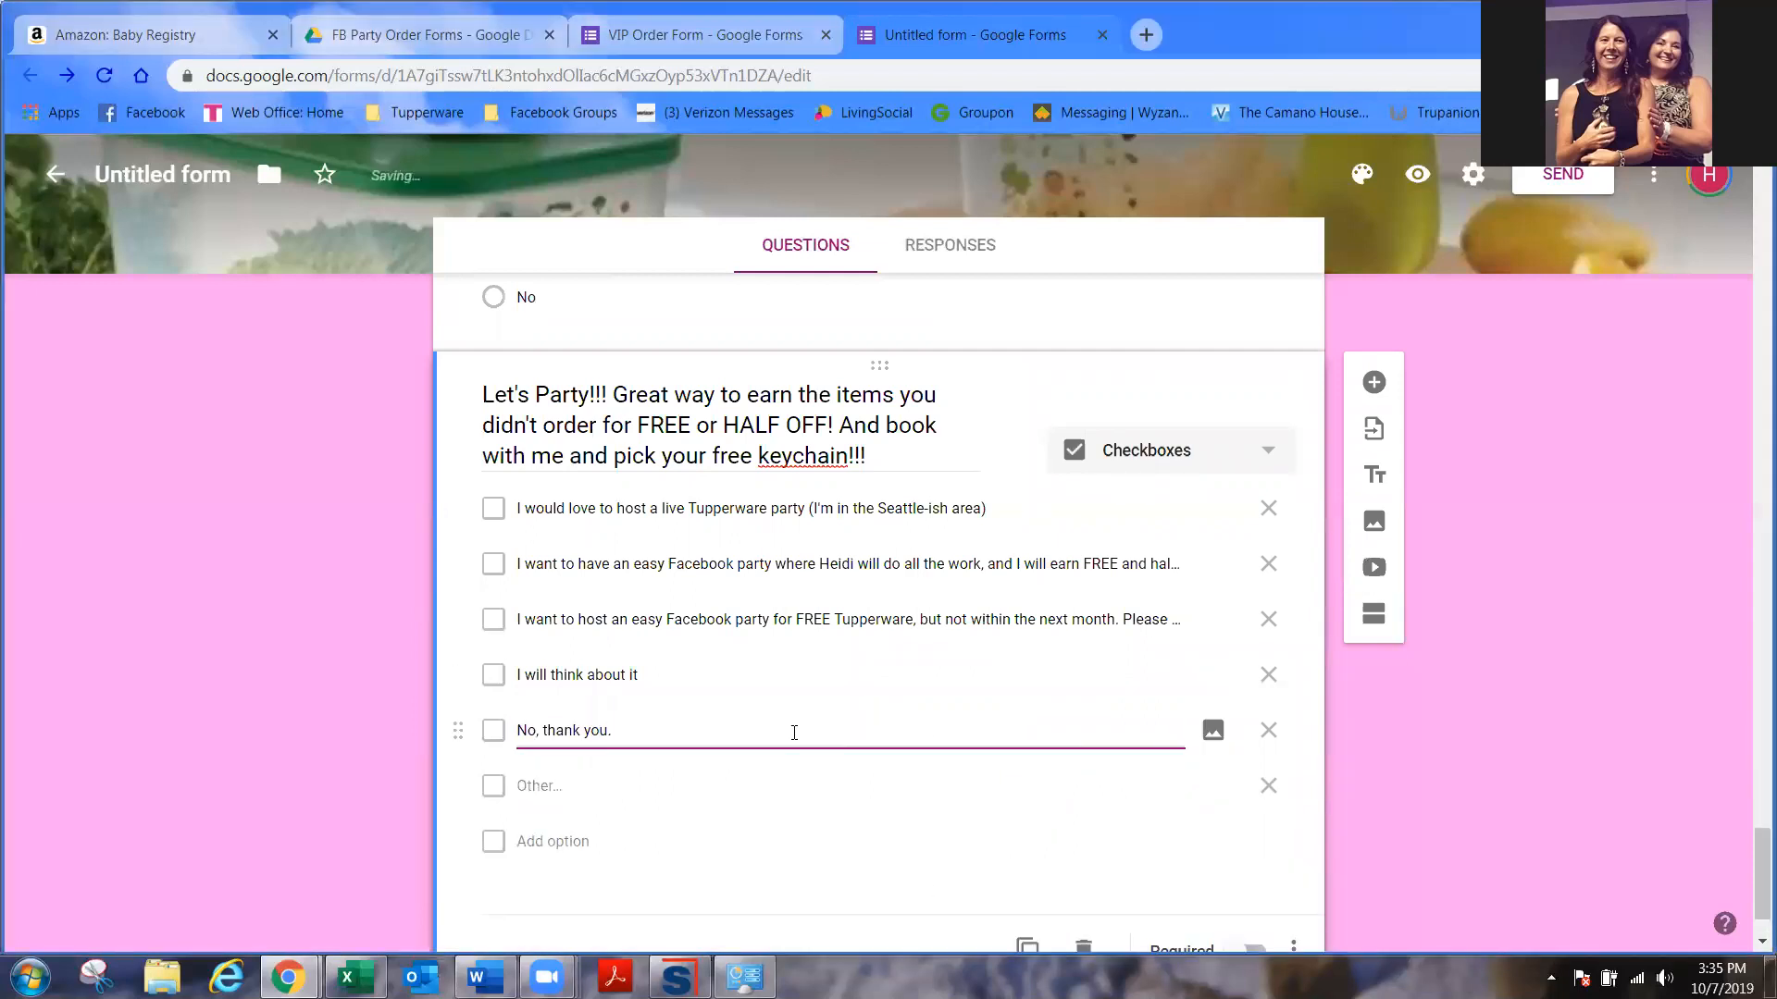
pyautogui.click(1270, 788)
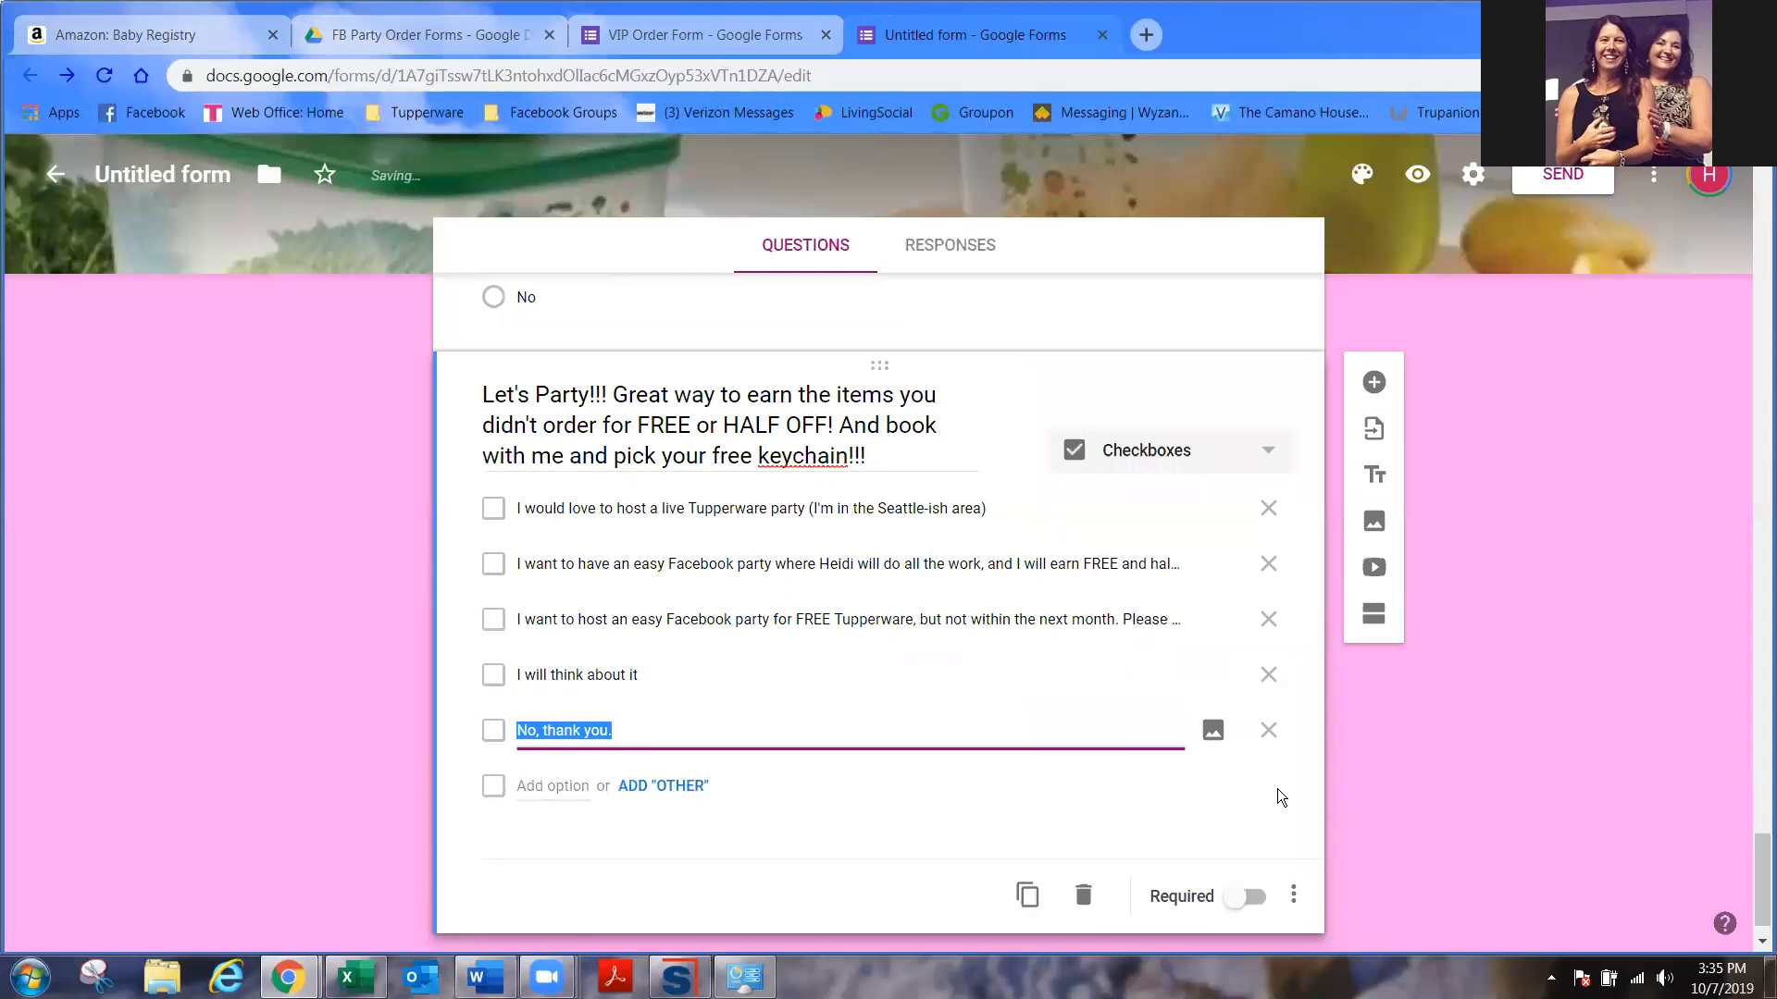
pyautogui.click(1140, 801)
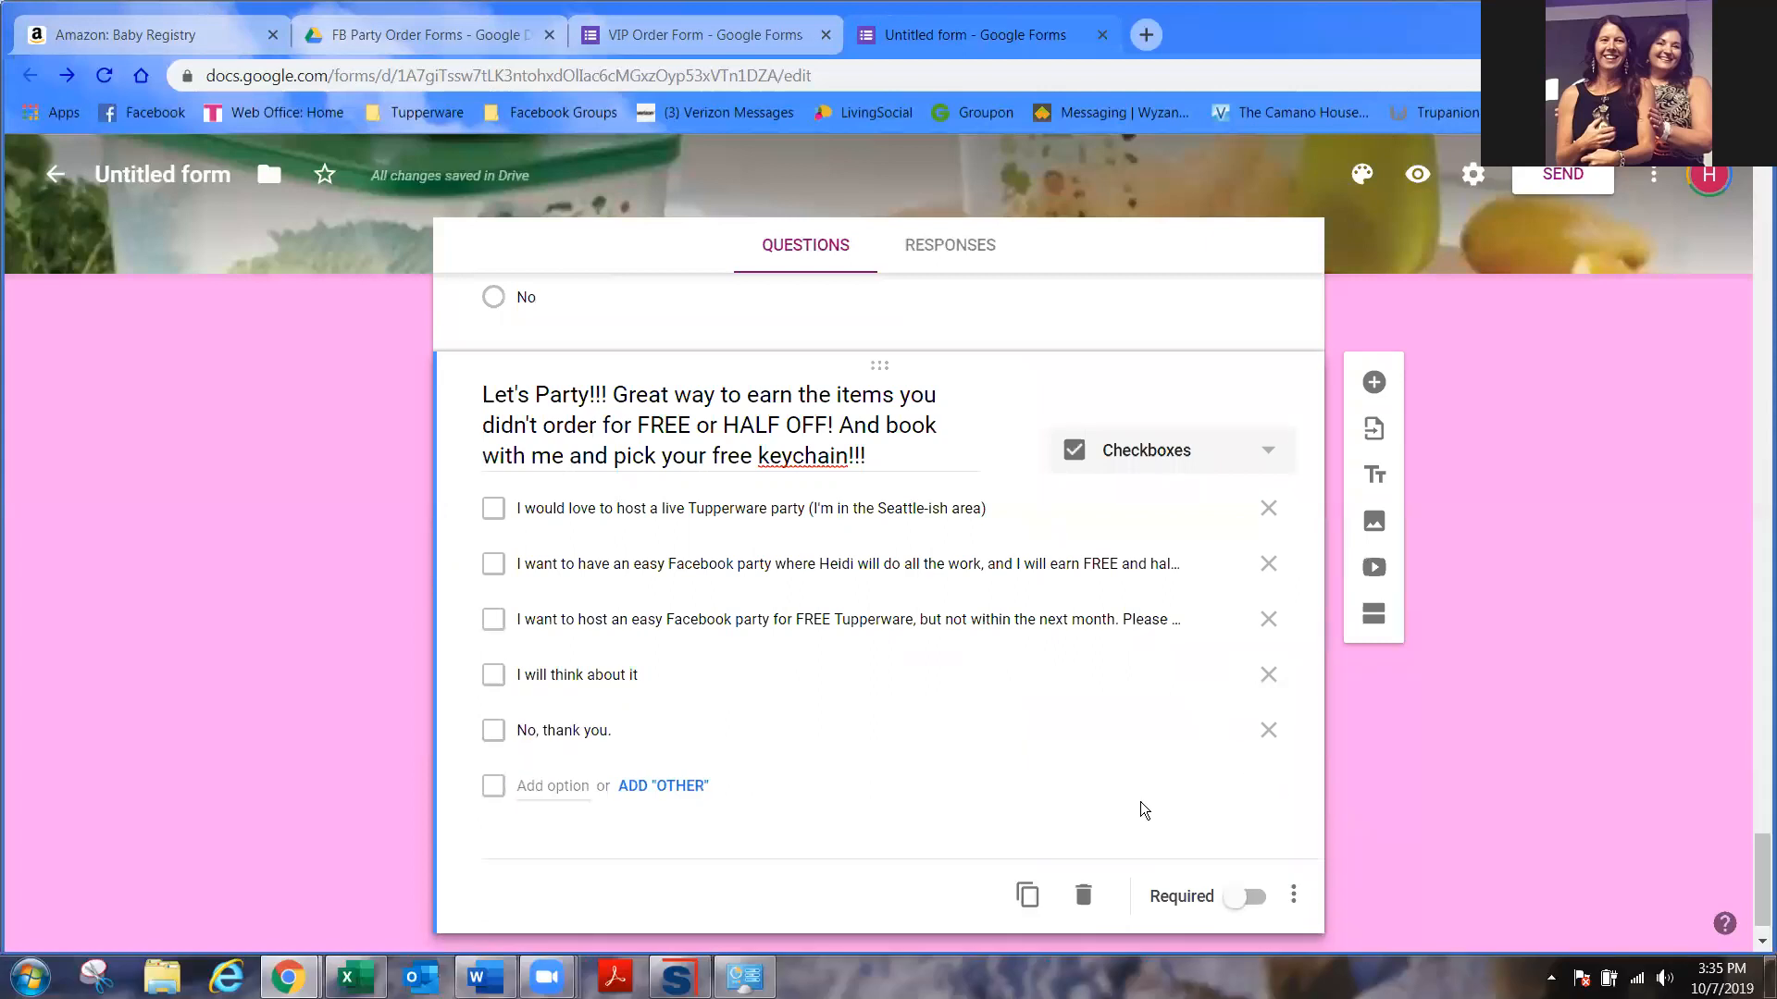
pyautogui.click(1264, 903)
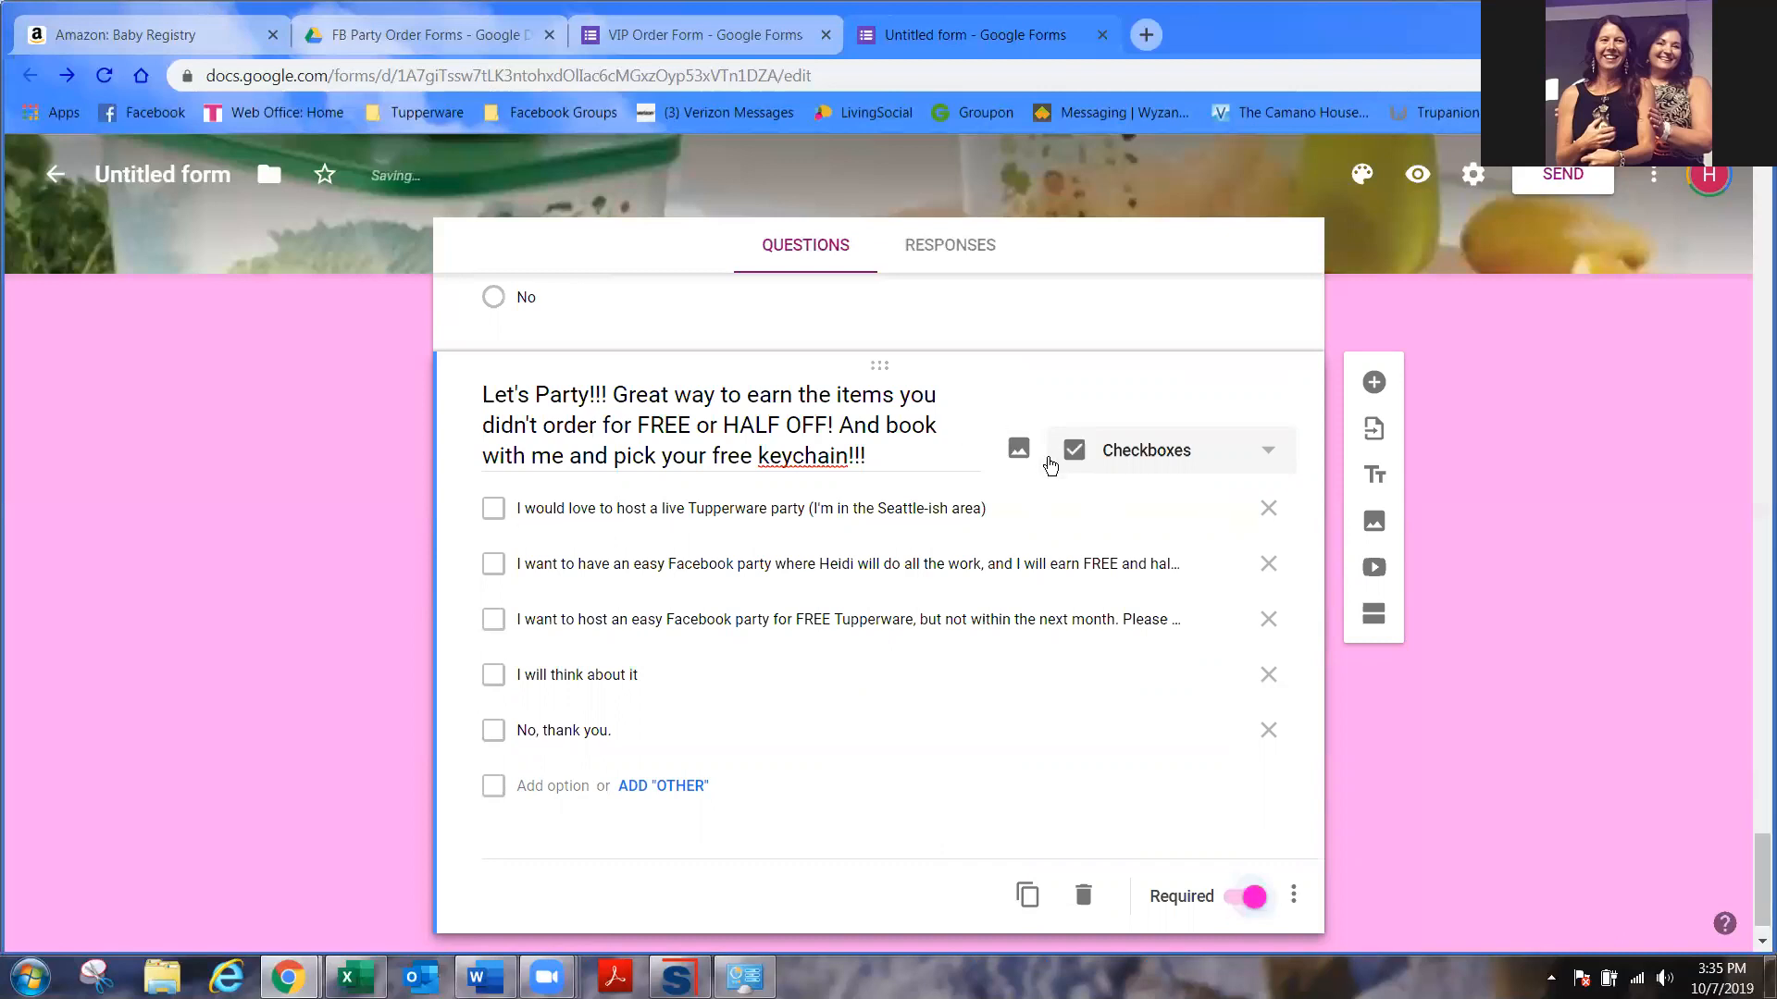
# - Browse the Monthly Sales October 2019 folders for a party image, then cancel without inserting
pyautogui.click(1018, 451)
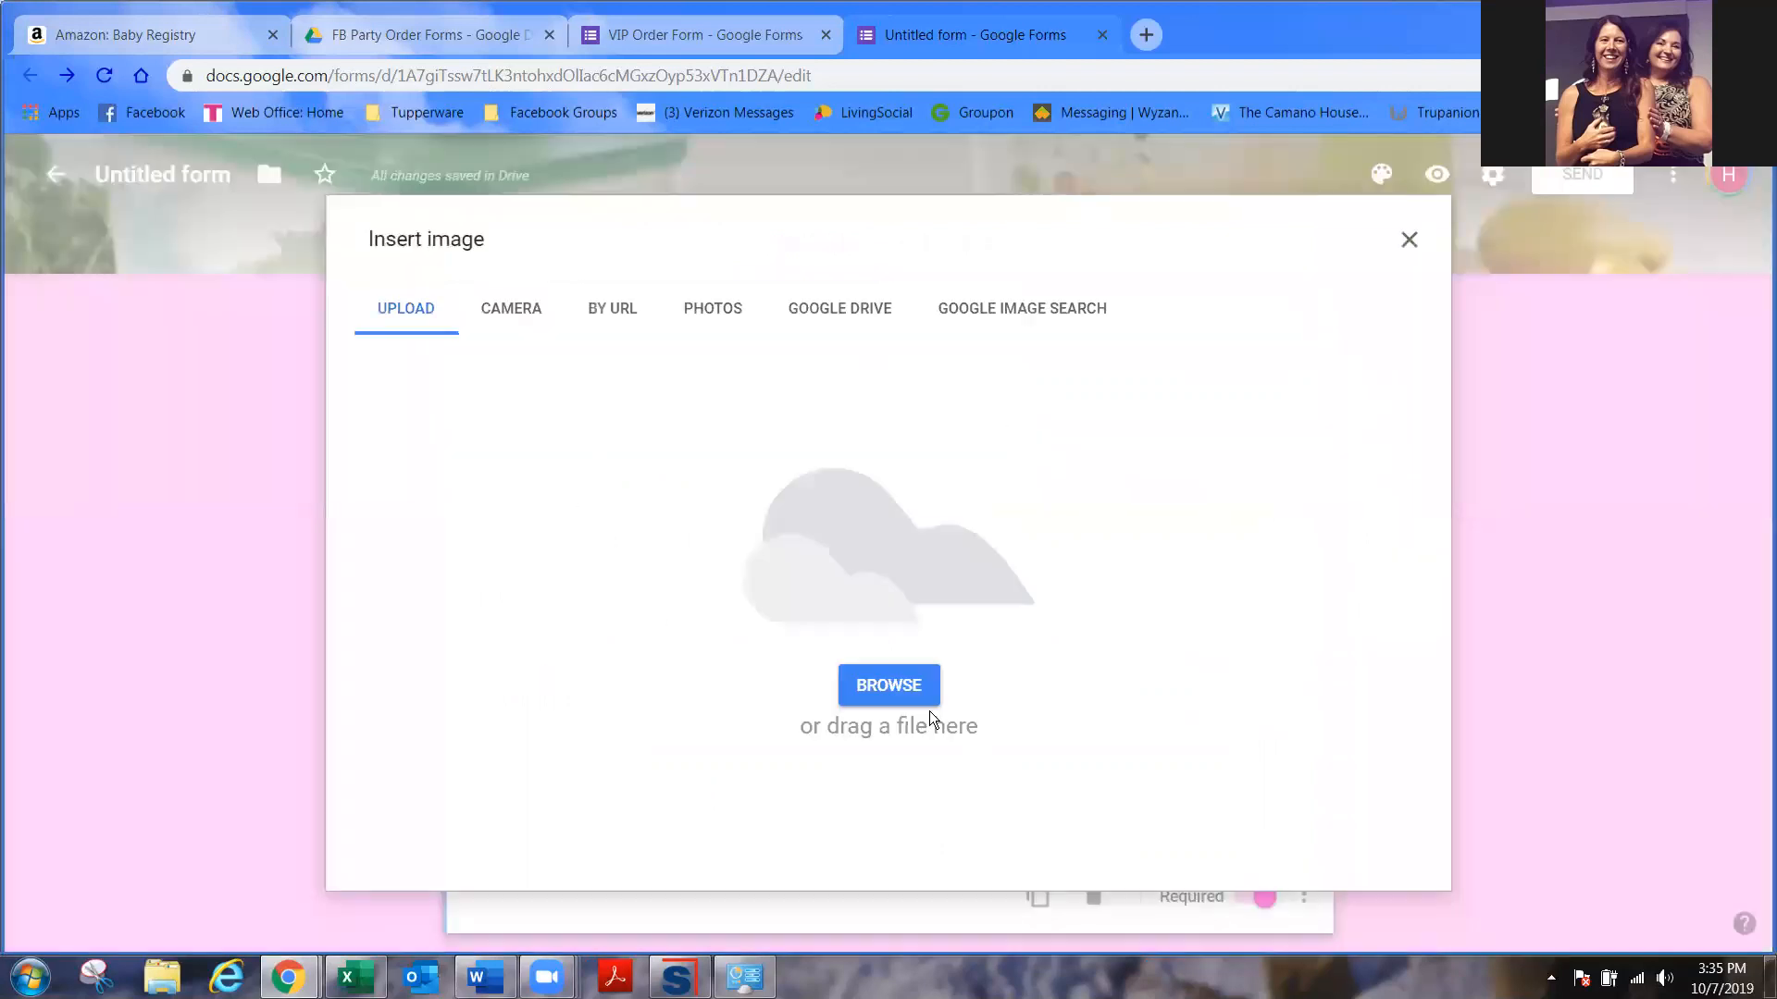
pyautogui.click(927, 698)
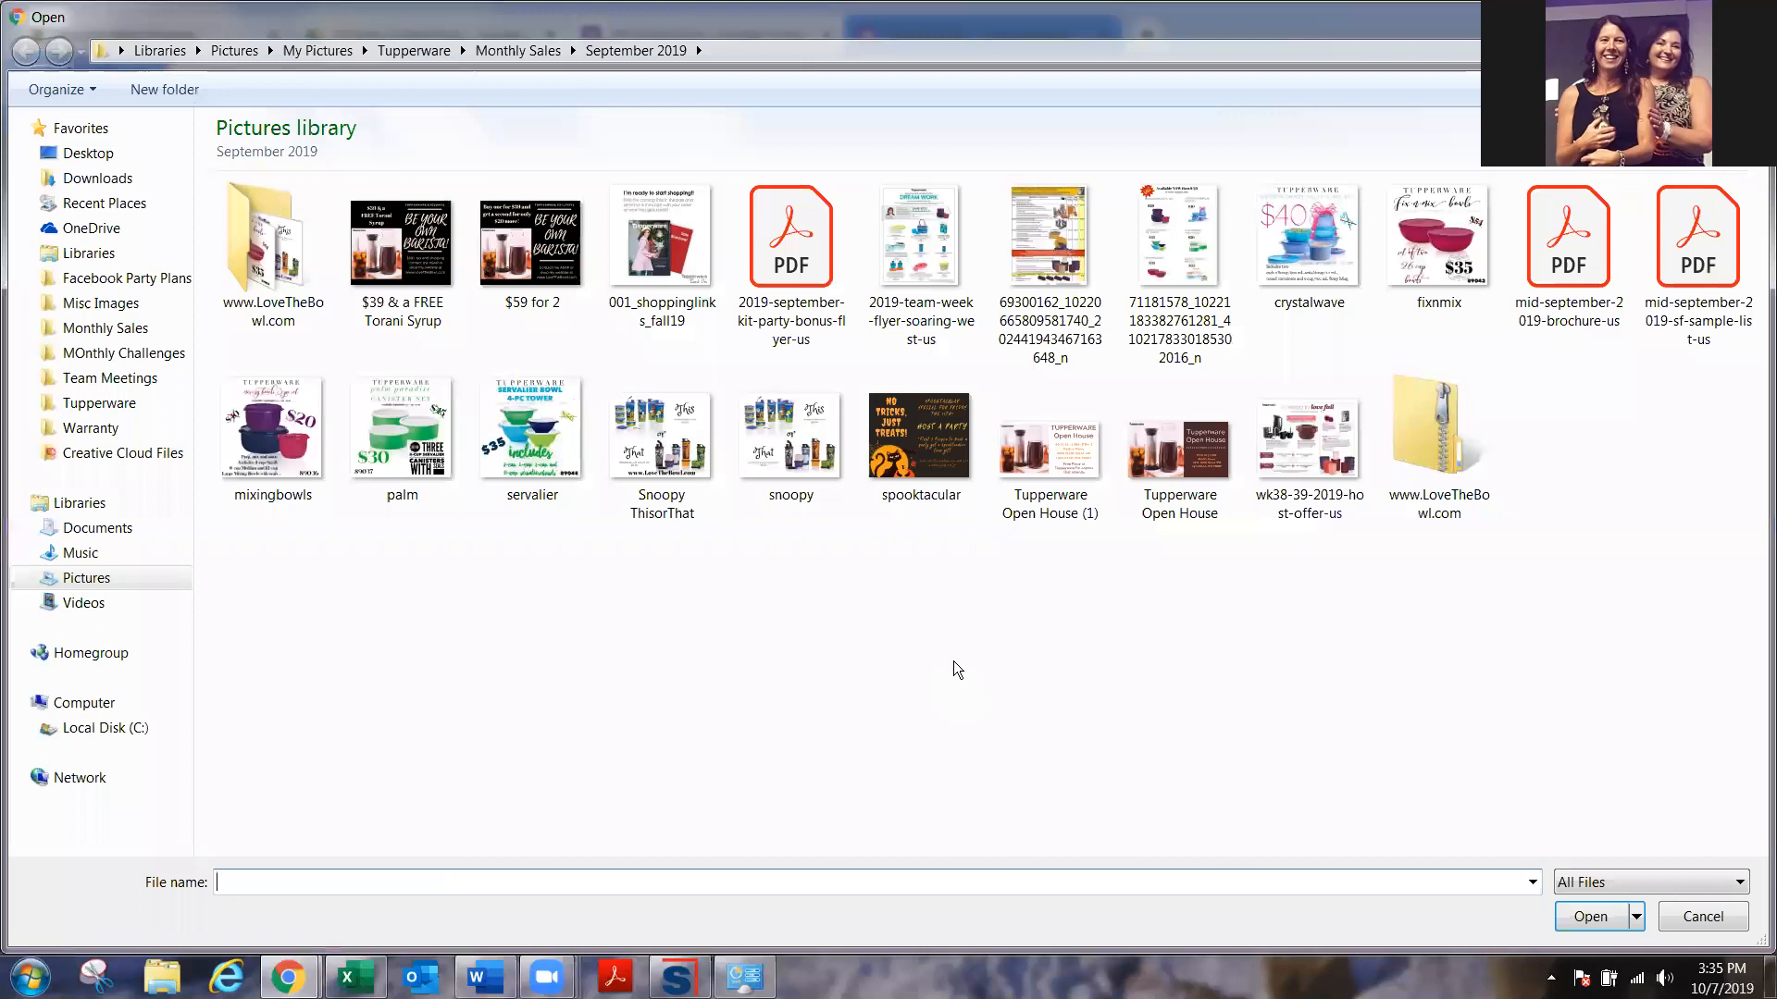
pyautogui.click(538, 53)
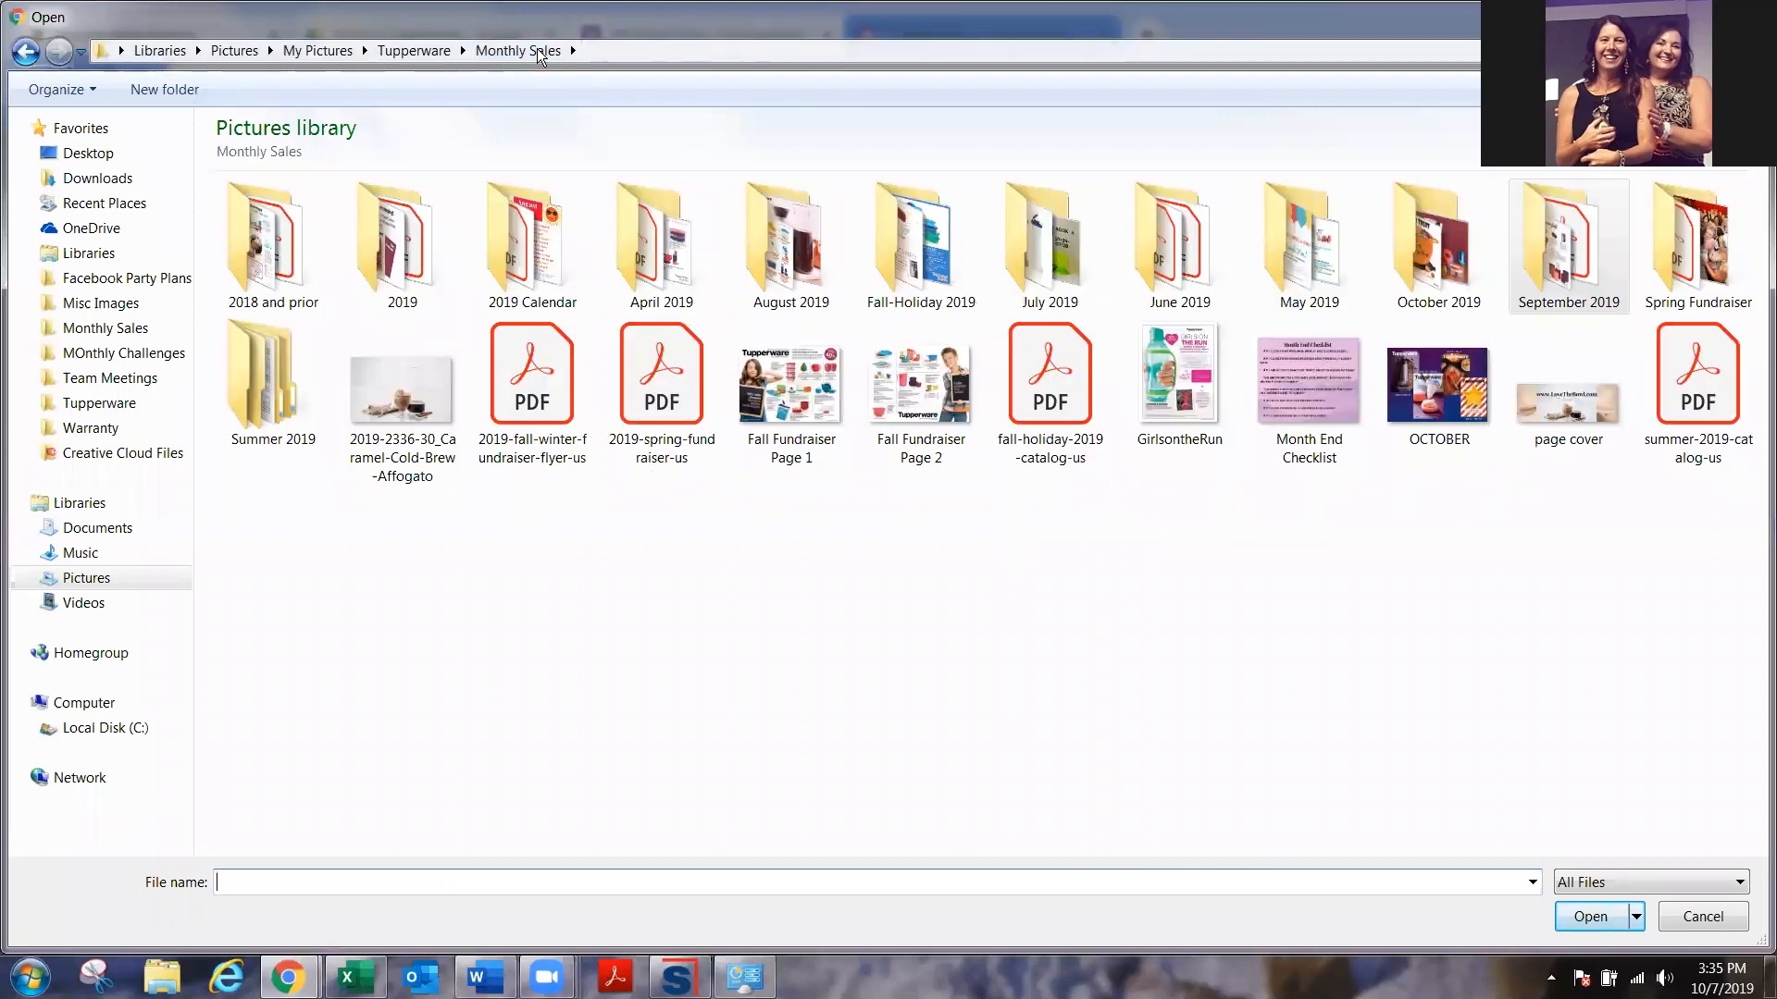
pyautogui.doubleClick(1449, 271)
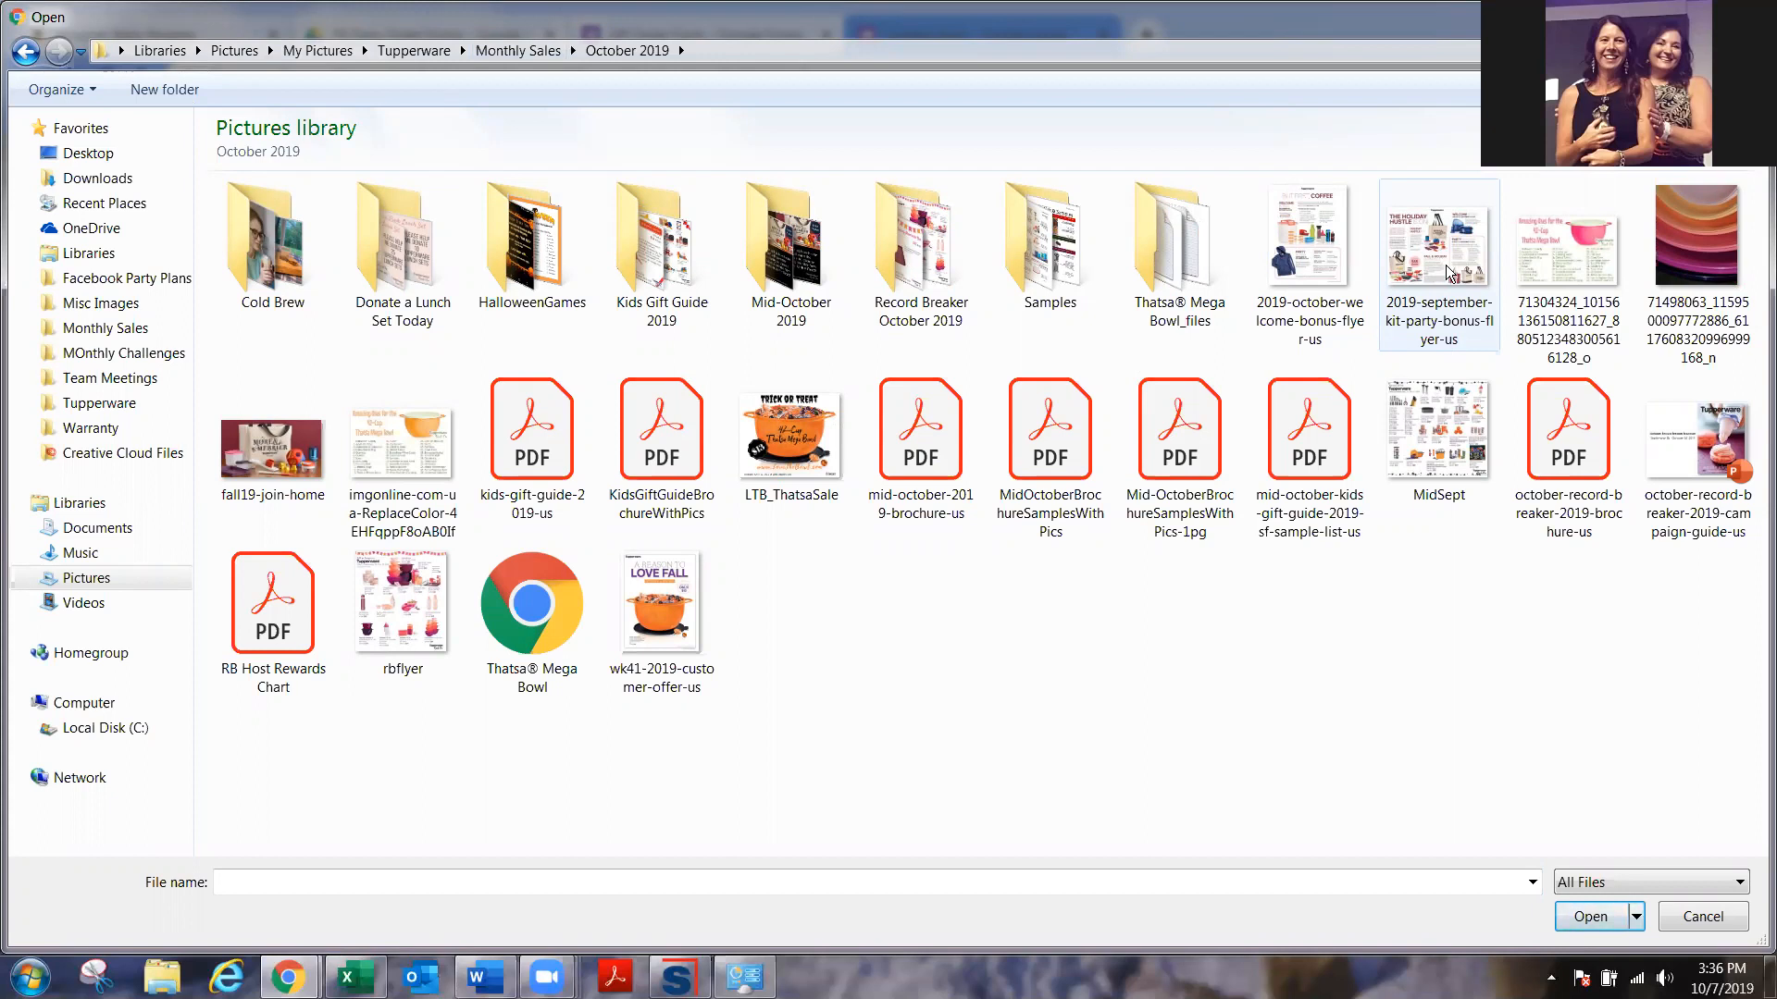
pyautogui.doubleClick(801, 264)
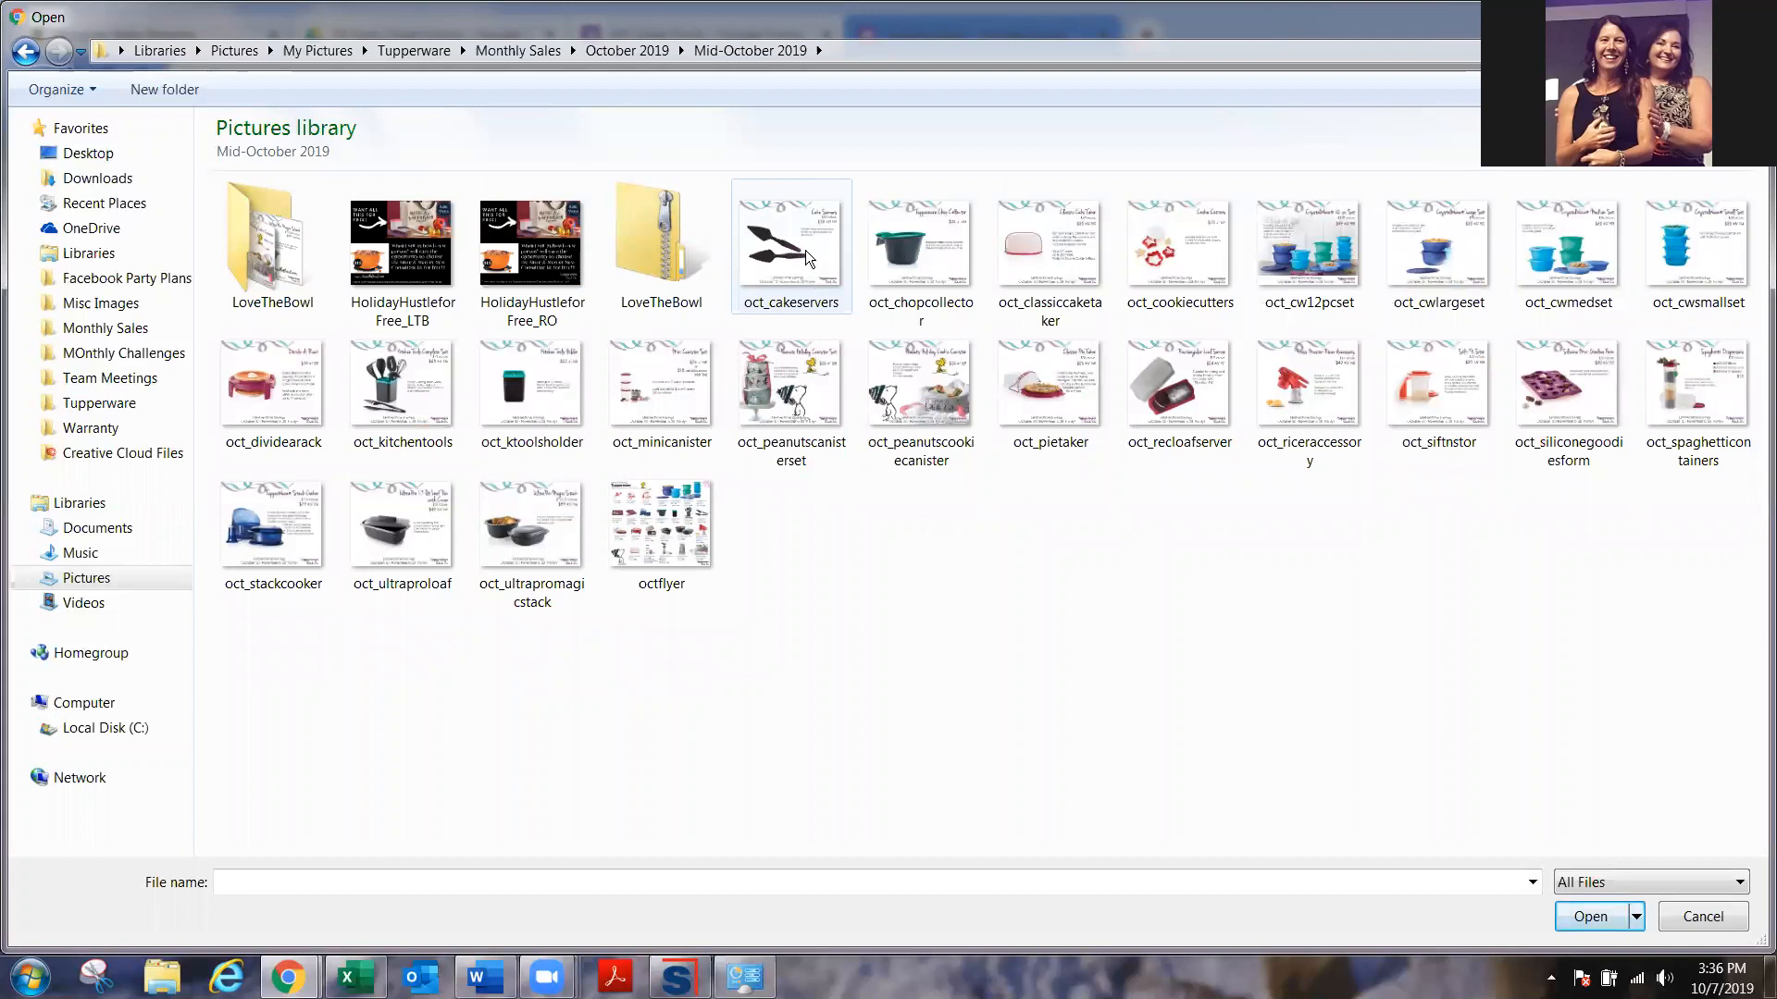
pyautogui.click(631, 50)
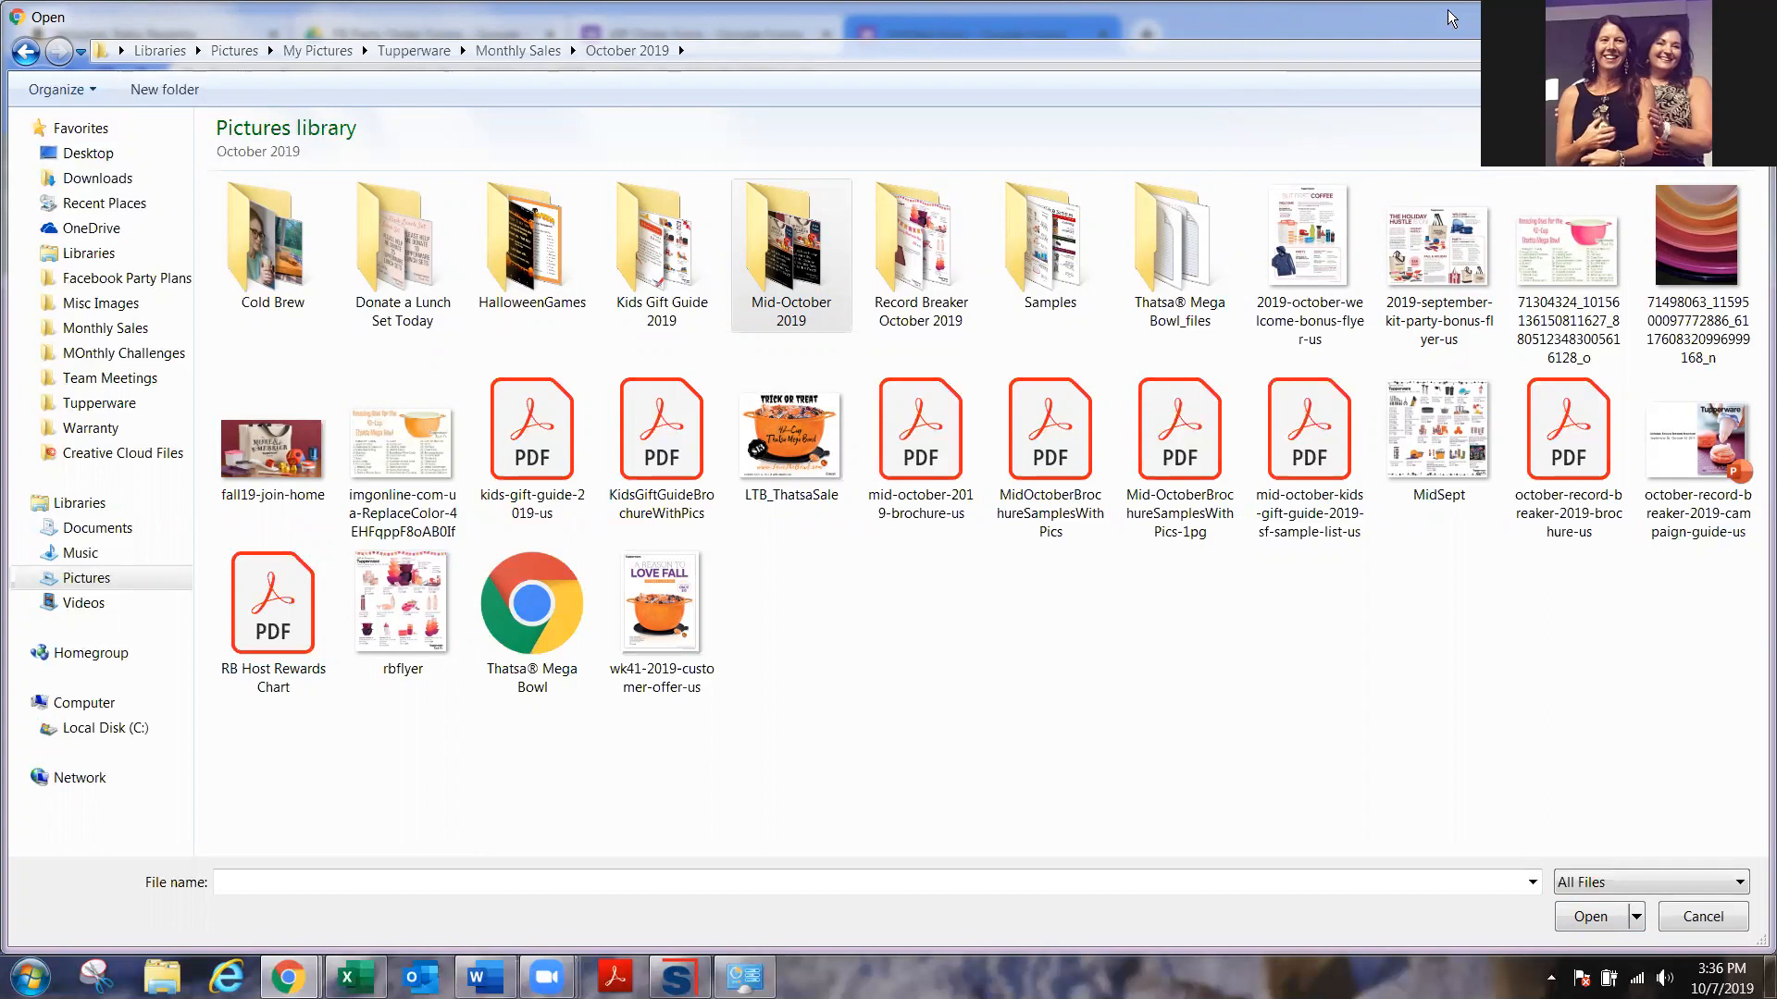
pyautogui.click(1715, 917)
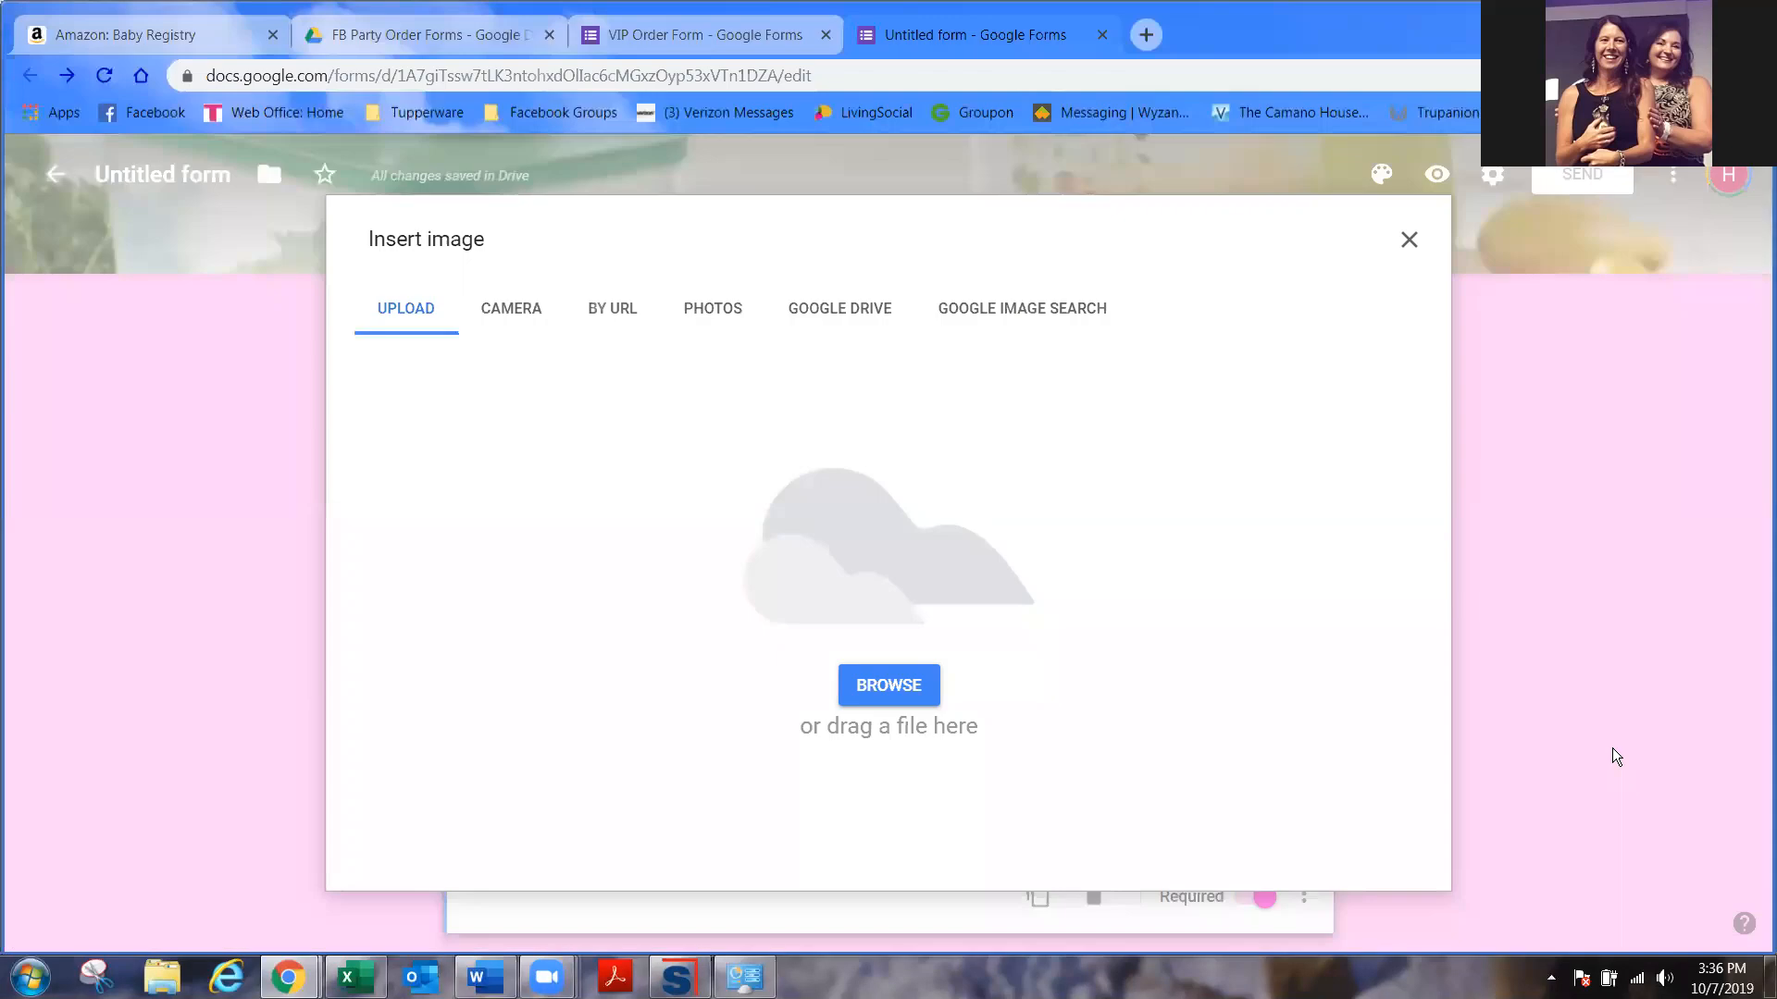
pyautogui.click(1406, 240)
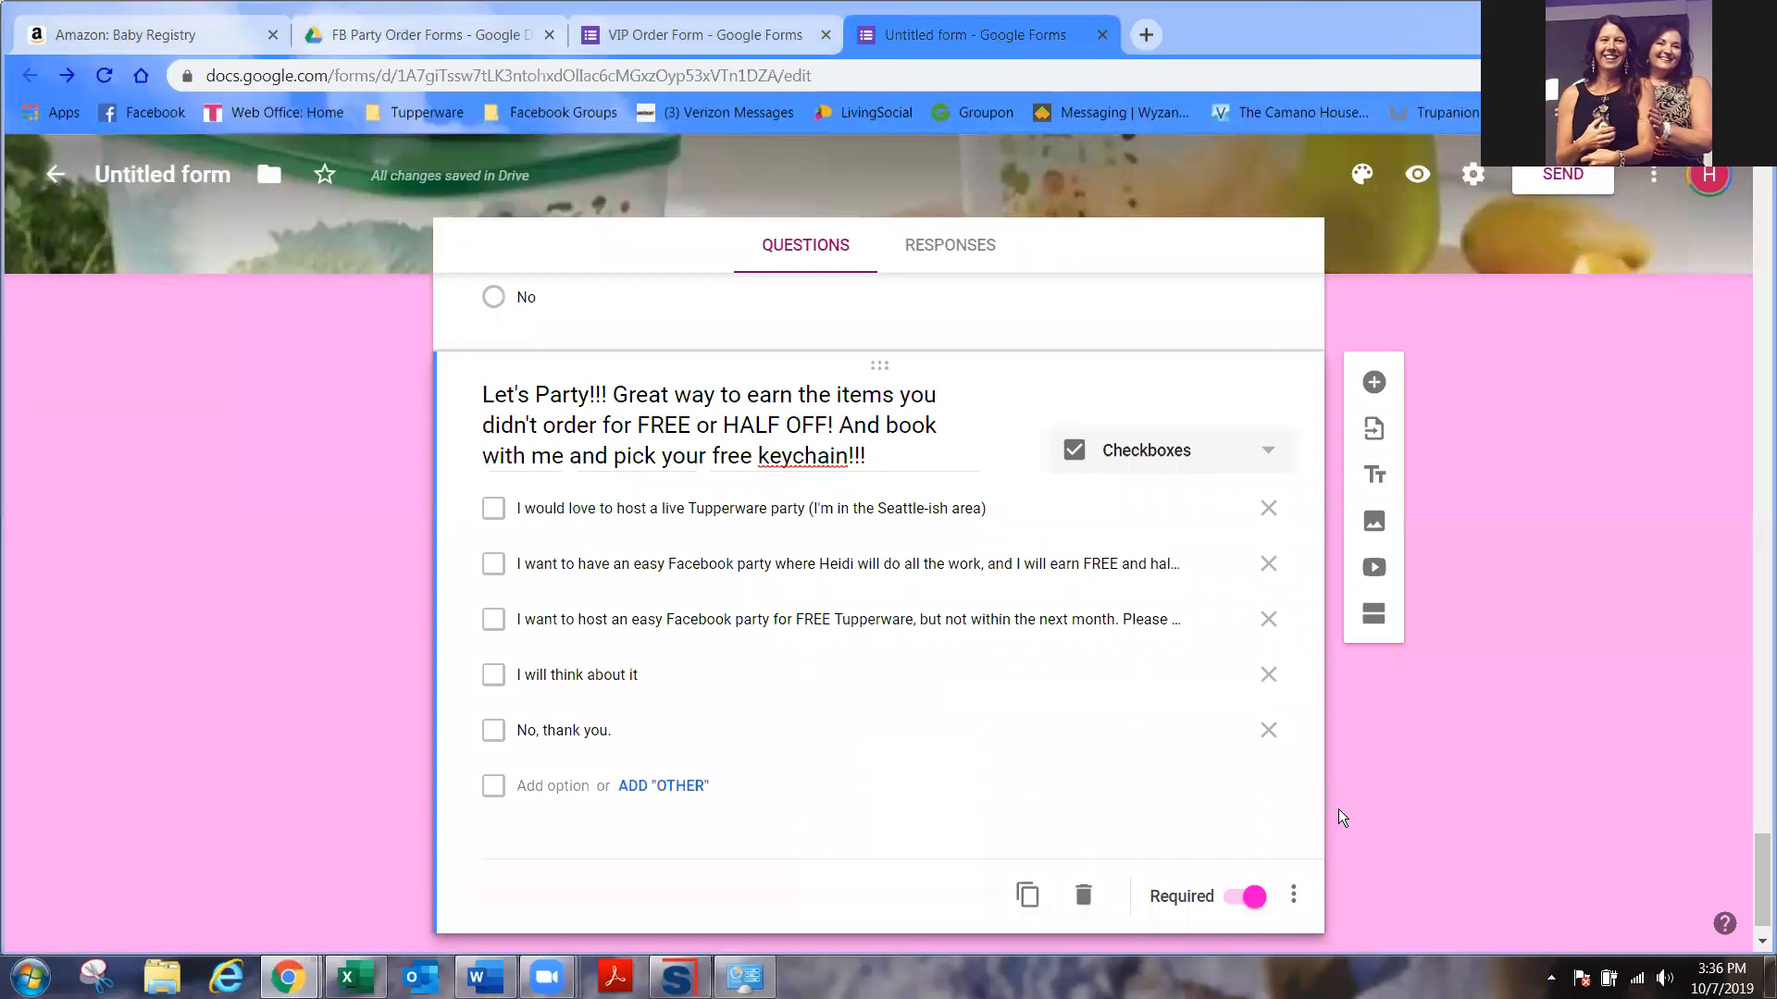
# - Add the pasted business question, changing $39 to '$55 or $70 for our new Holiday On The Go Kit'
pyautogui.click(1382, 385)
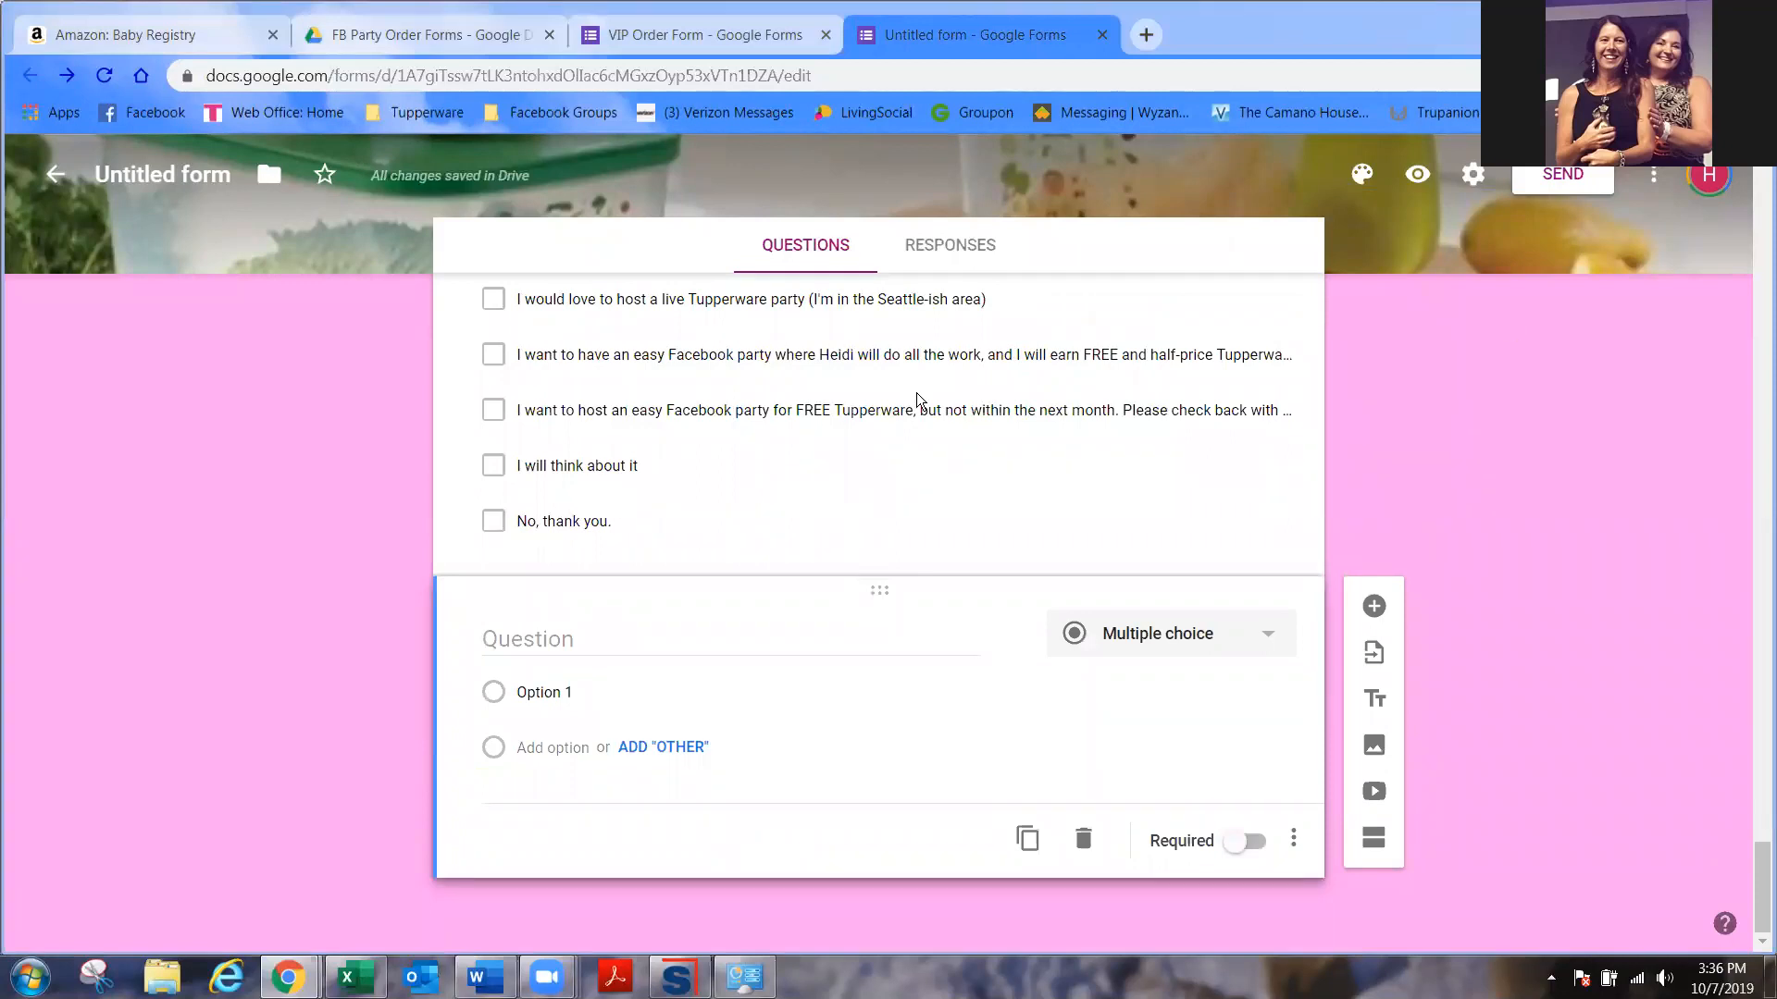
pyautogui.click(703, 648)
pyautogui.write('Would you like to make great $$$ doing what I do? Start your business for as low as $39 plus tax! (and get everything you see pictured below)')
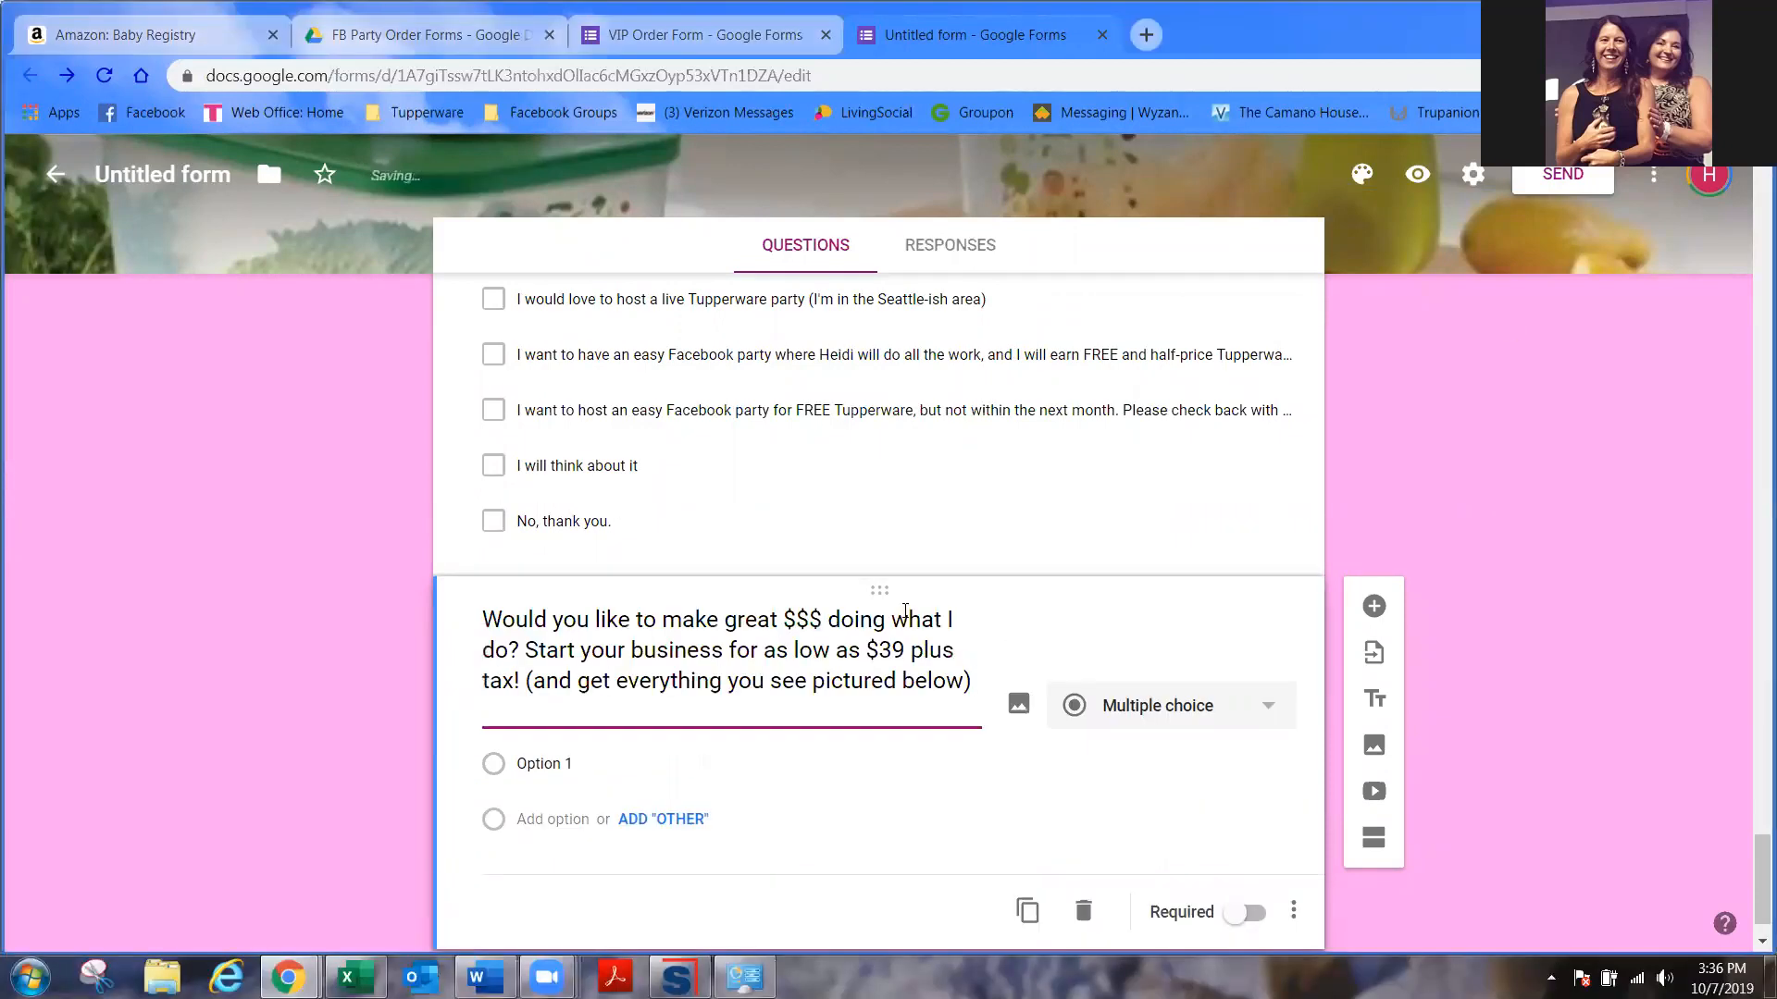
pyautogui.click(909, 651)
pyautogui.press('BackSpace')
pyautogui.press('BackSpace')
pyautogui.write('55')
pyautogui.write(' or ')
pyautogui.write('$70 for our ne')
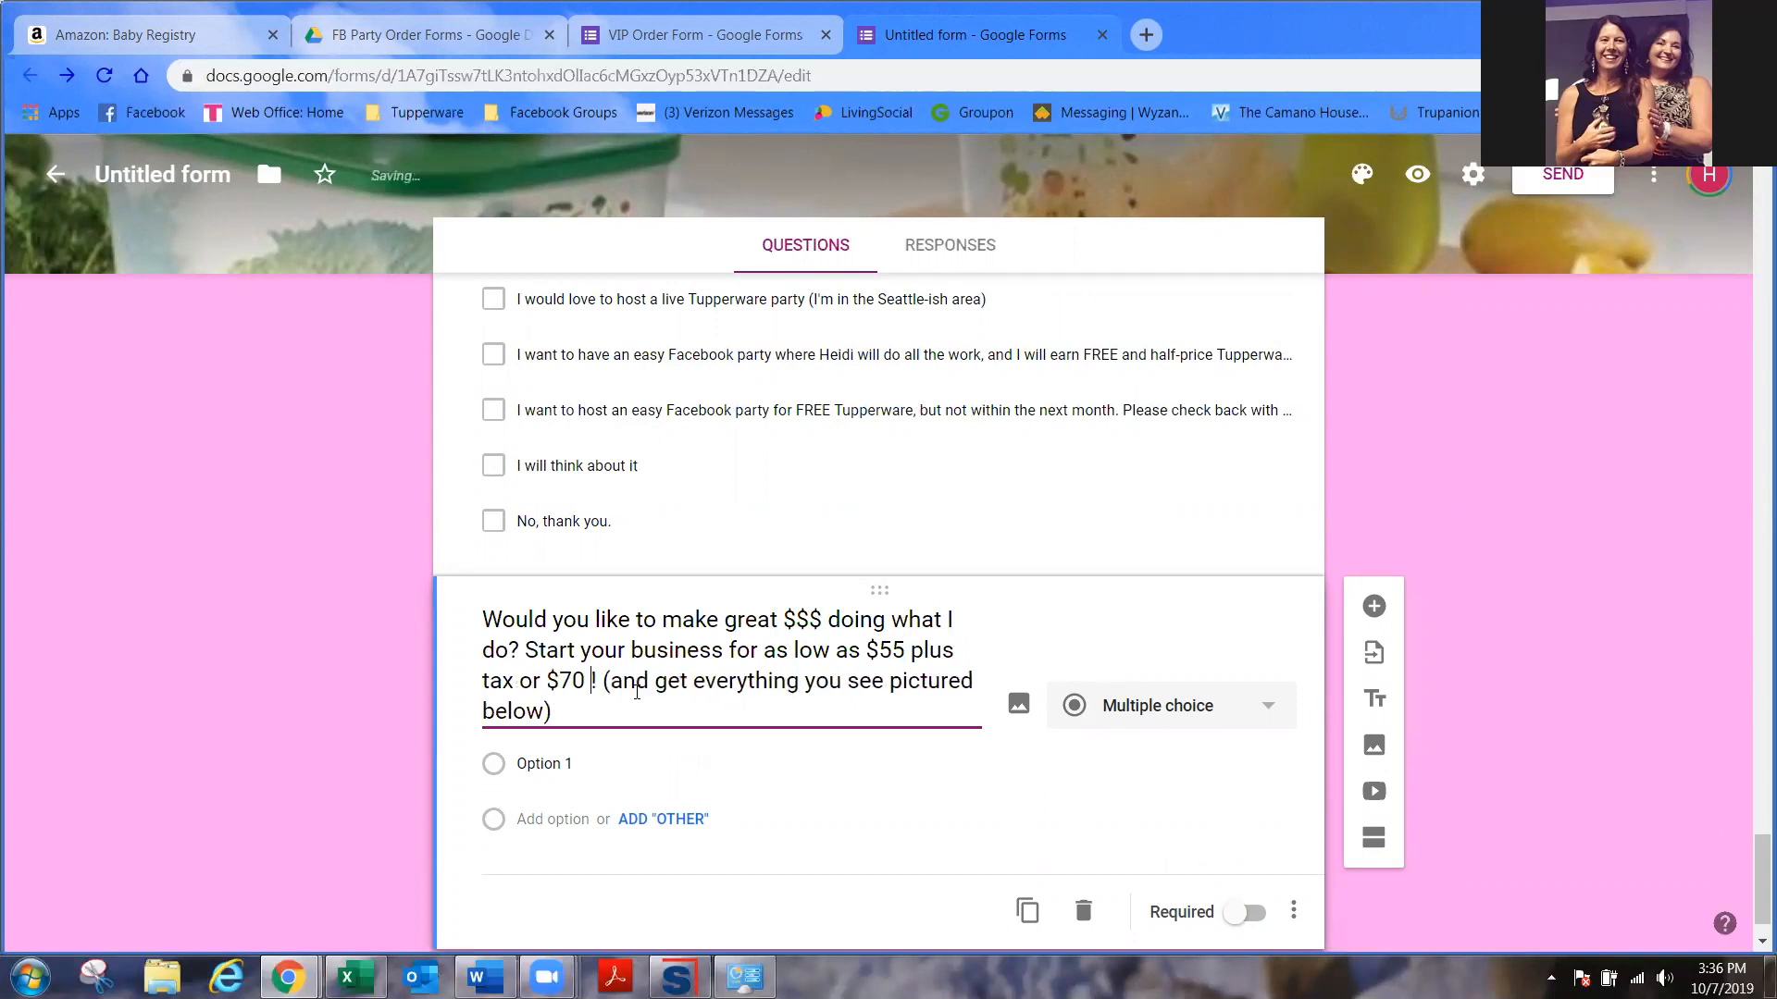
pyautogui.write('w Holiday ')
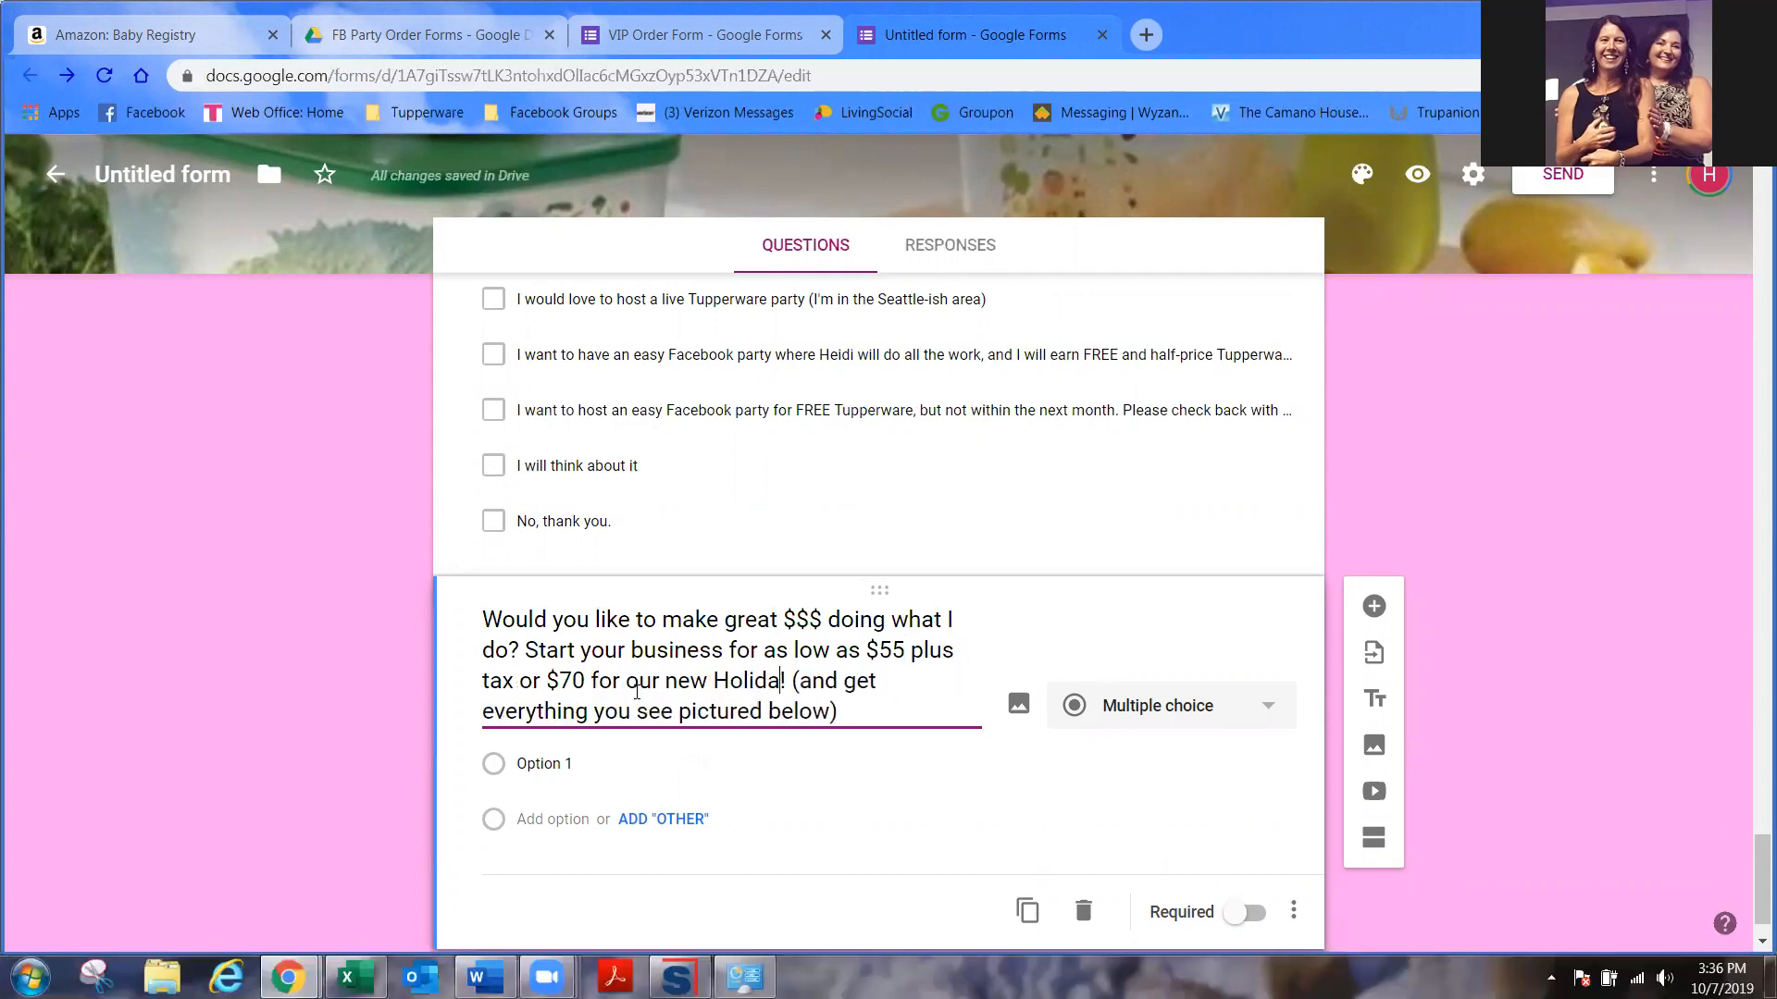
pyautogui.write('On THe Go')
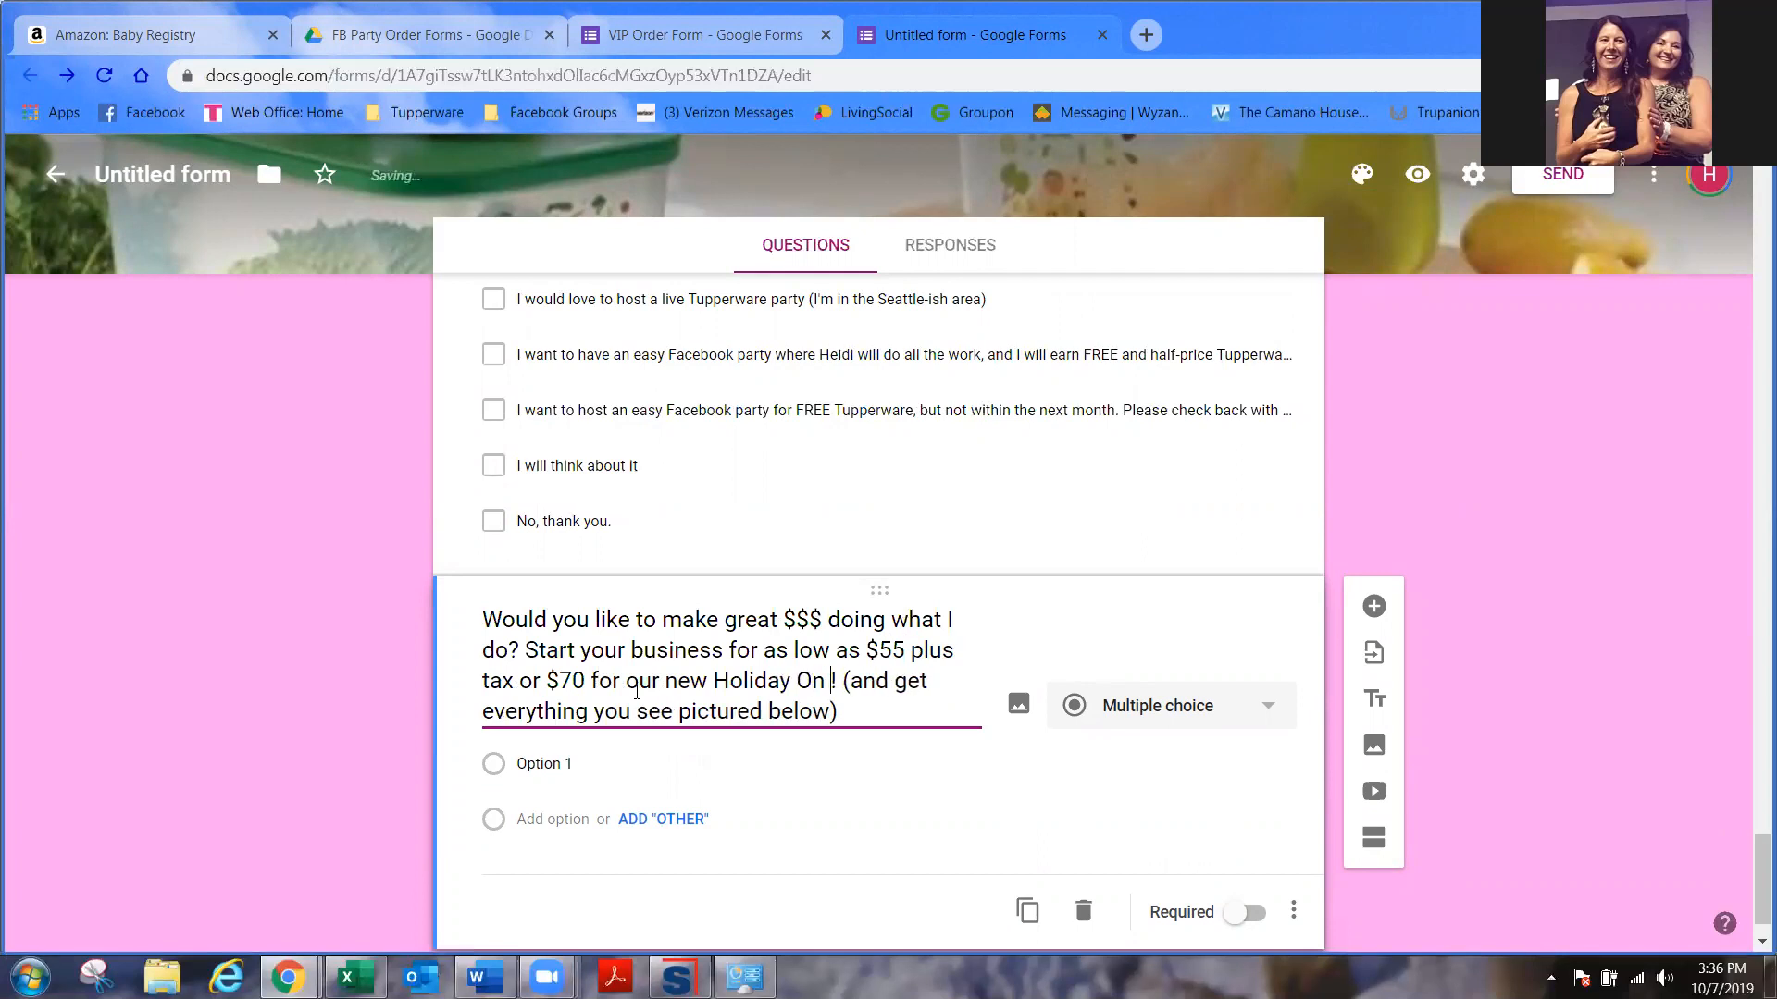
pyautogui.press('BackSpace')
pyautogui.press('BackSpace')
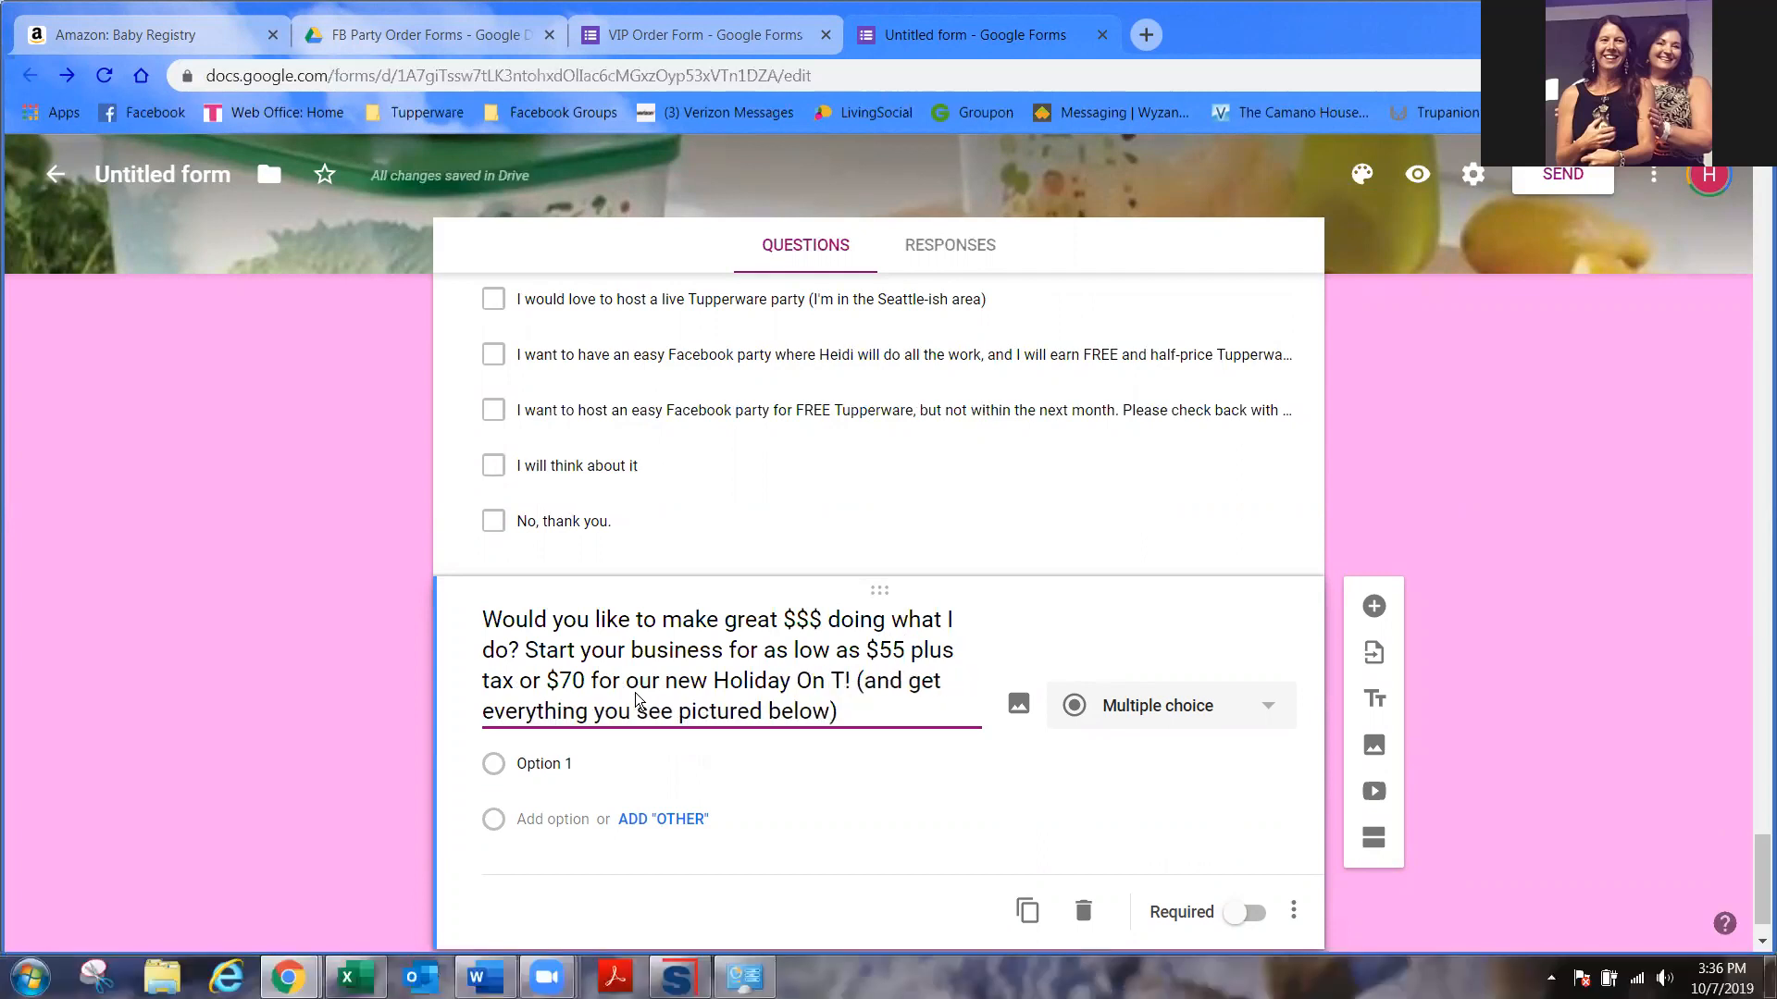
pyautogui.press('BackSpace')
pyautogui.press('BackSpace')
pyautogui.press('BackSpace')
pyautogui.write('he Go Kit')
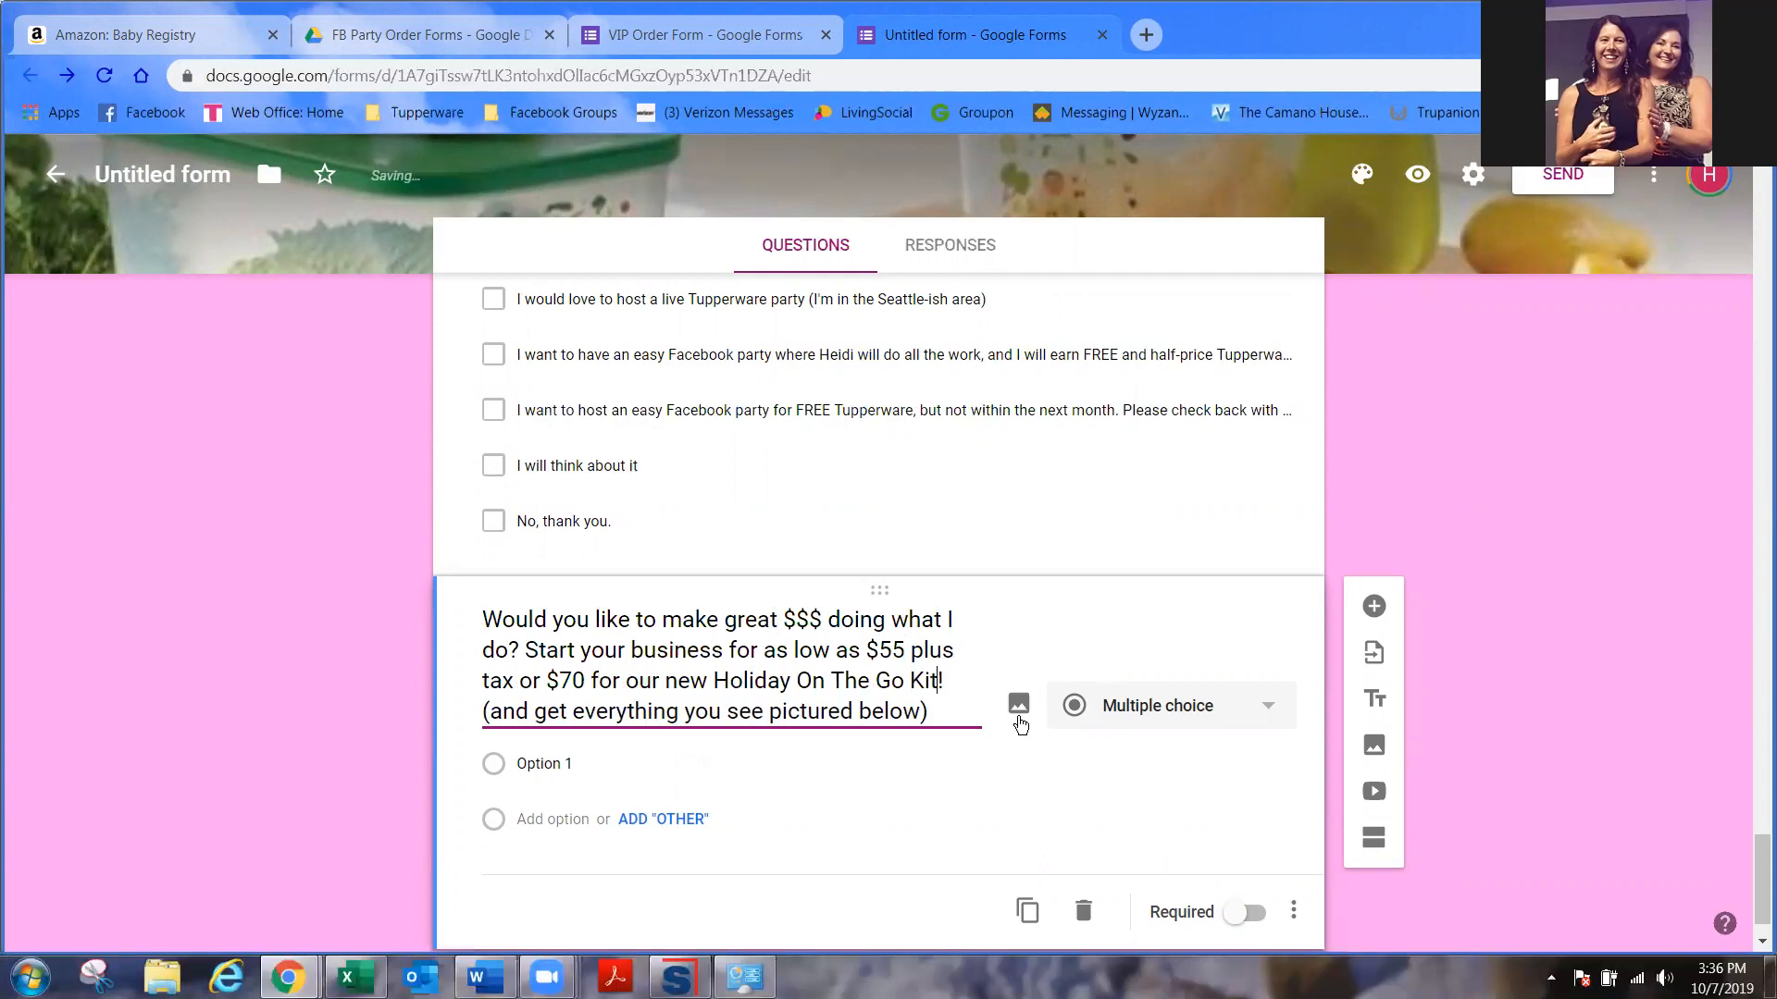
pyautogui.scroll(-1, 1009, 731)
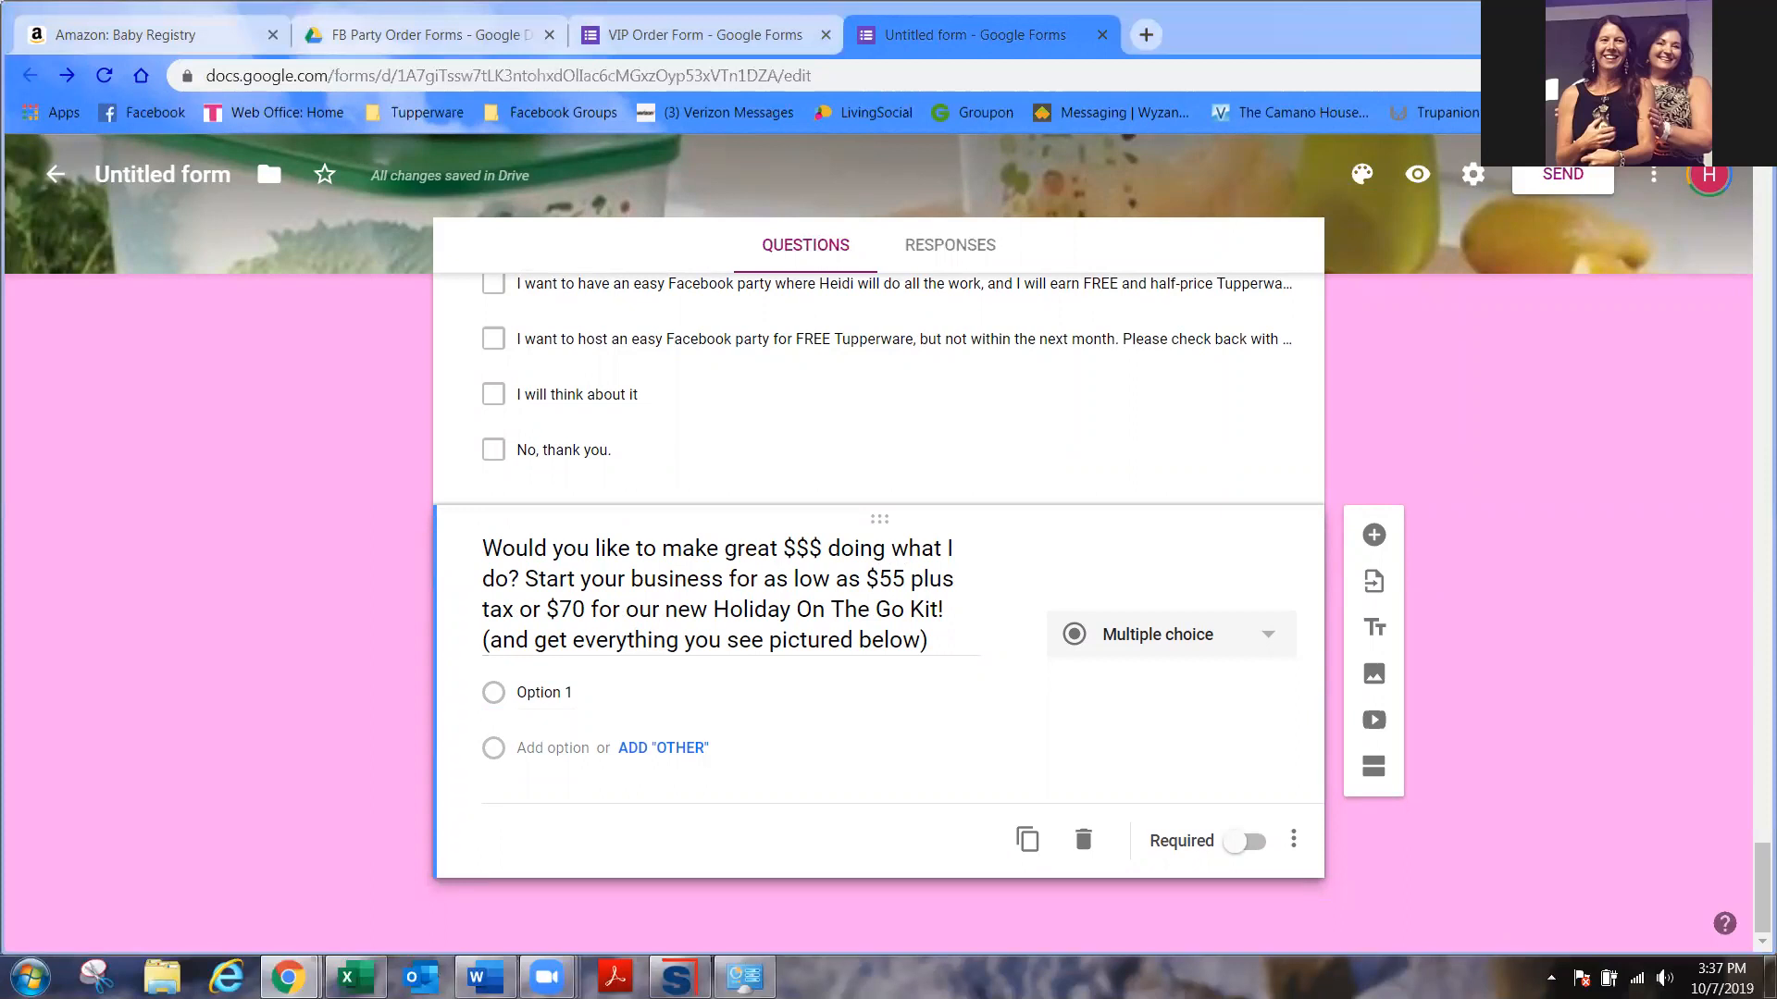
# - Keep it Multiple choice and set the first option to '$55 down now'
pyautogui.click(1245, 646)
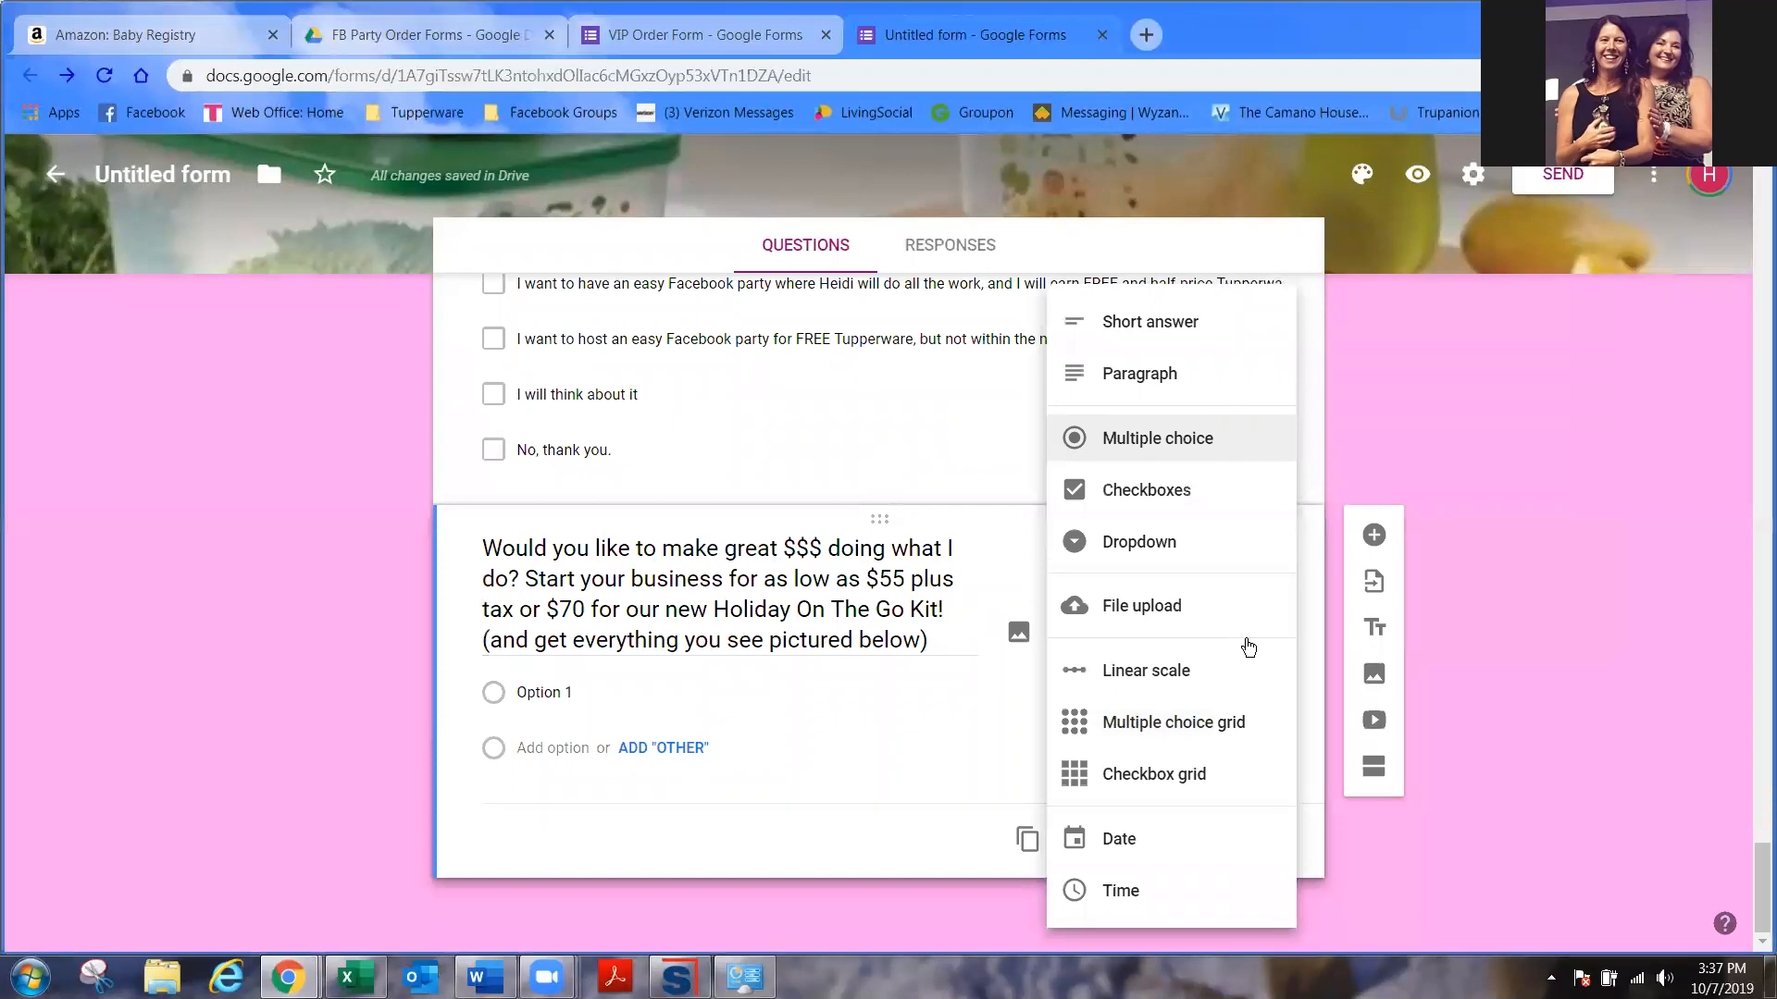
pyautogui.click(1187, 444)
pyautogui.click(611, 694)
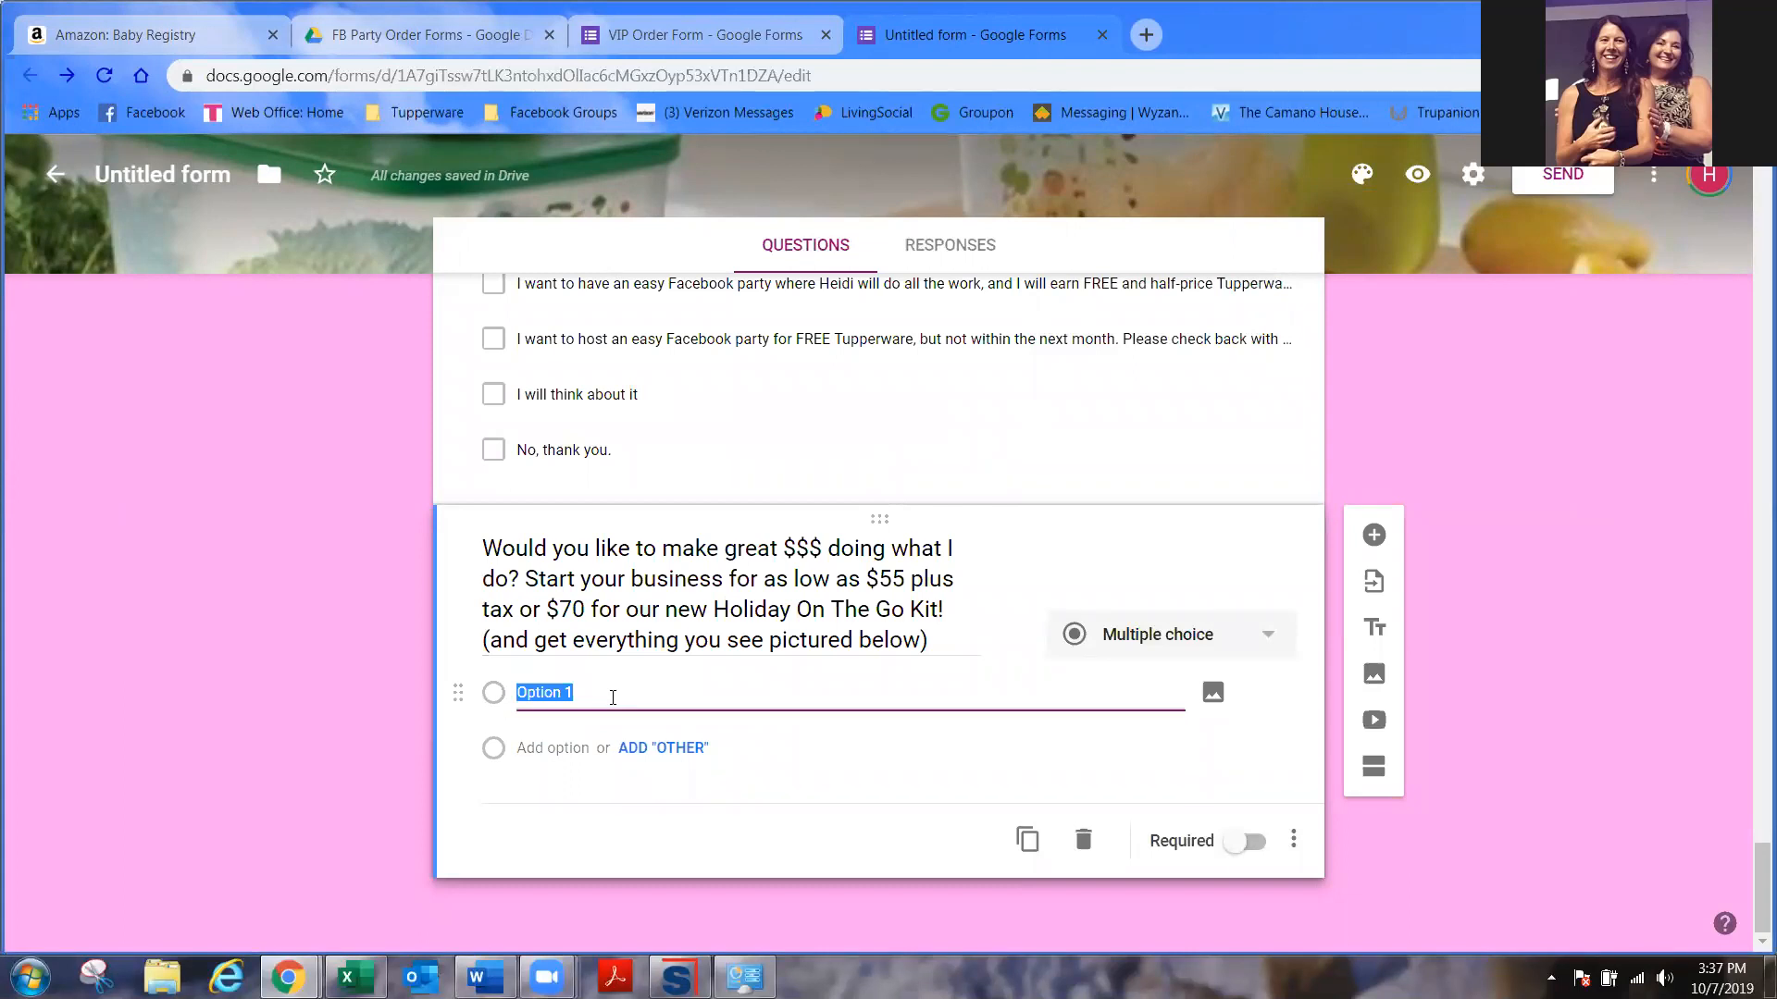
pyautogui.write('$55$')
pyautogui.press('BackSpace')
pyautogui.write('down now')
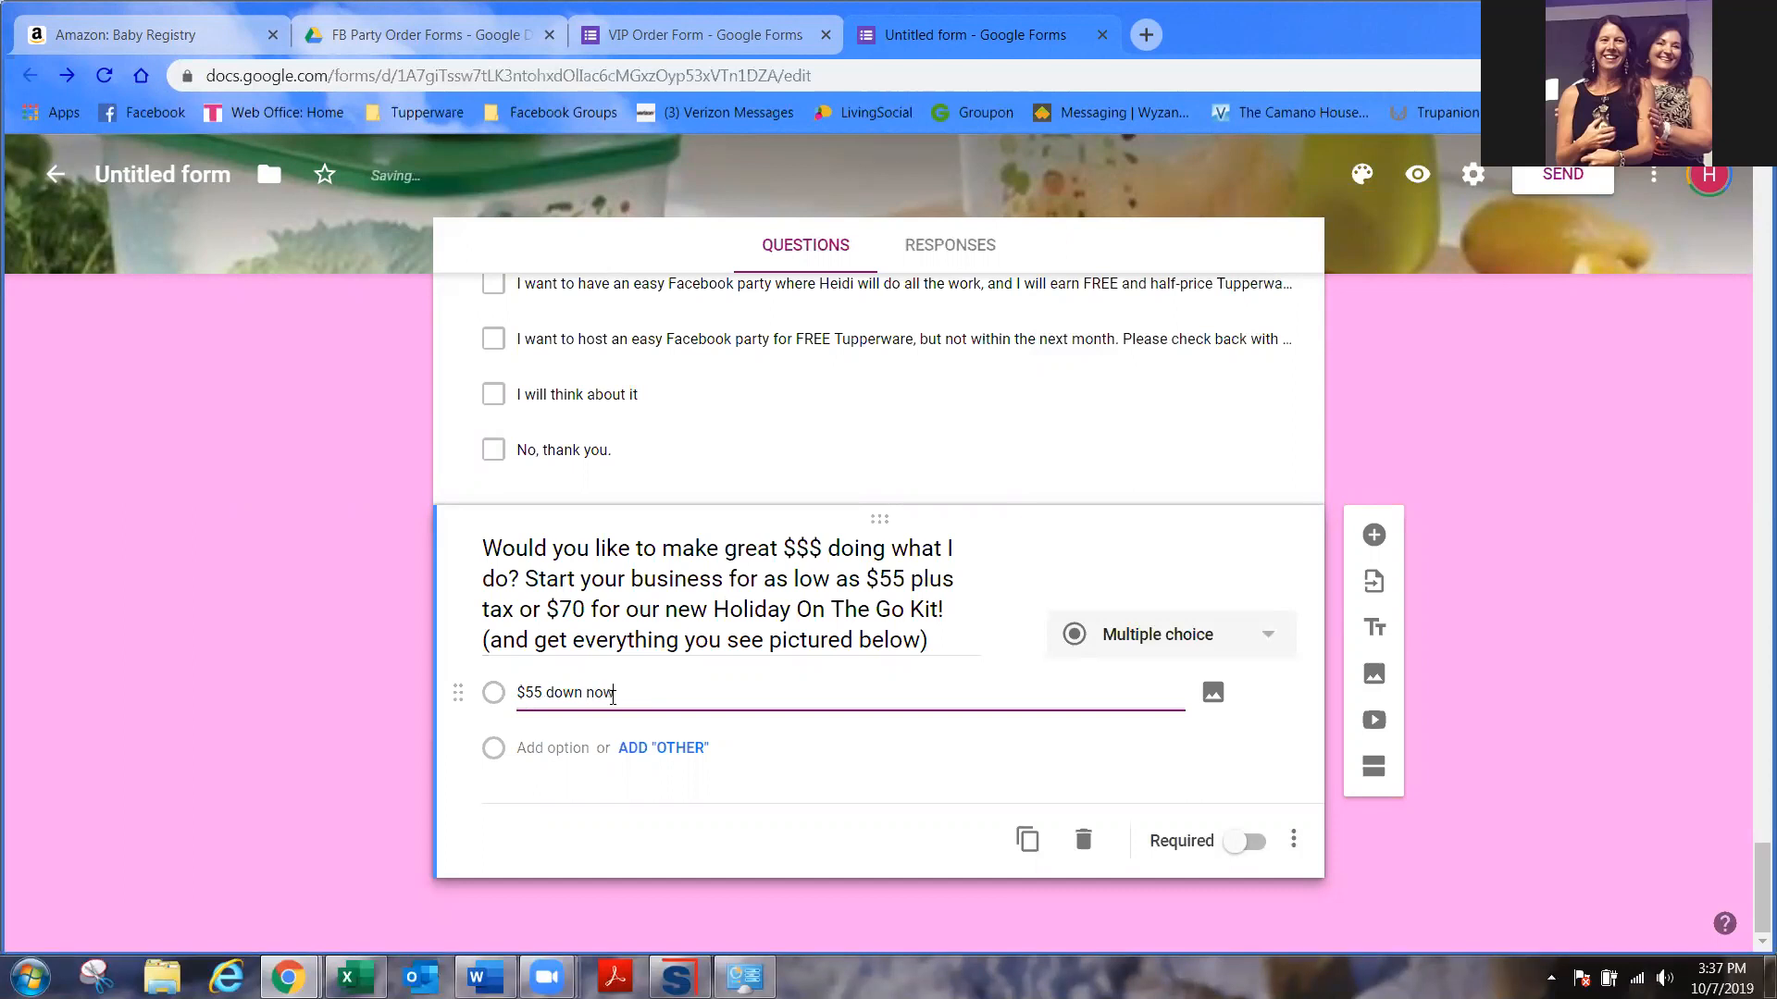
pyautogui.click(1212, 692)
# - Insert 2019-september-kit-party-bonus-flyer-us from October 2019 on the question rather than the option
pyautogui.click(899, 690)
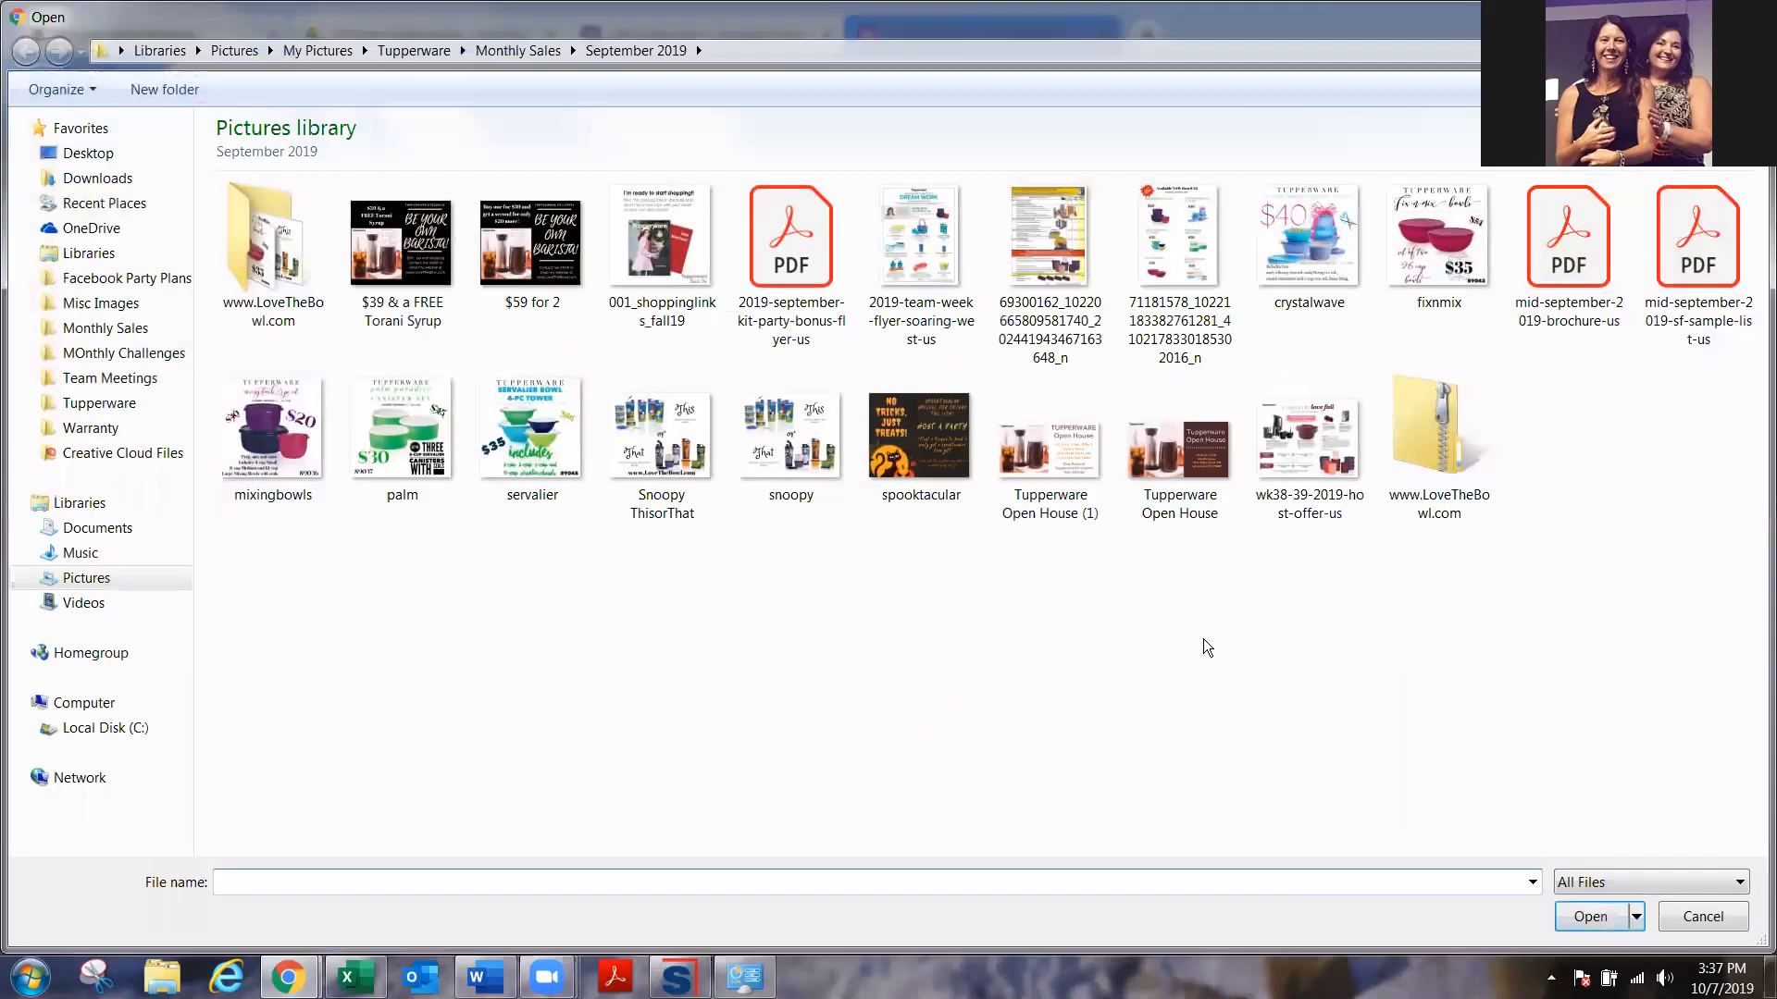
pyautogui.click(1702, 916)
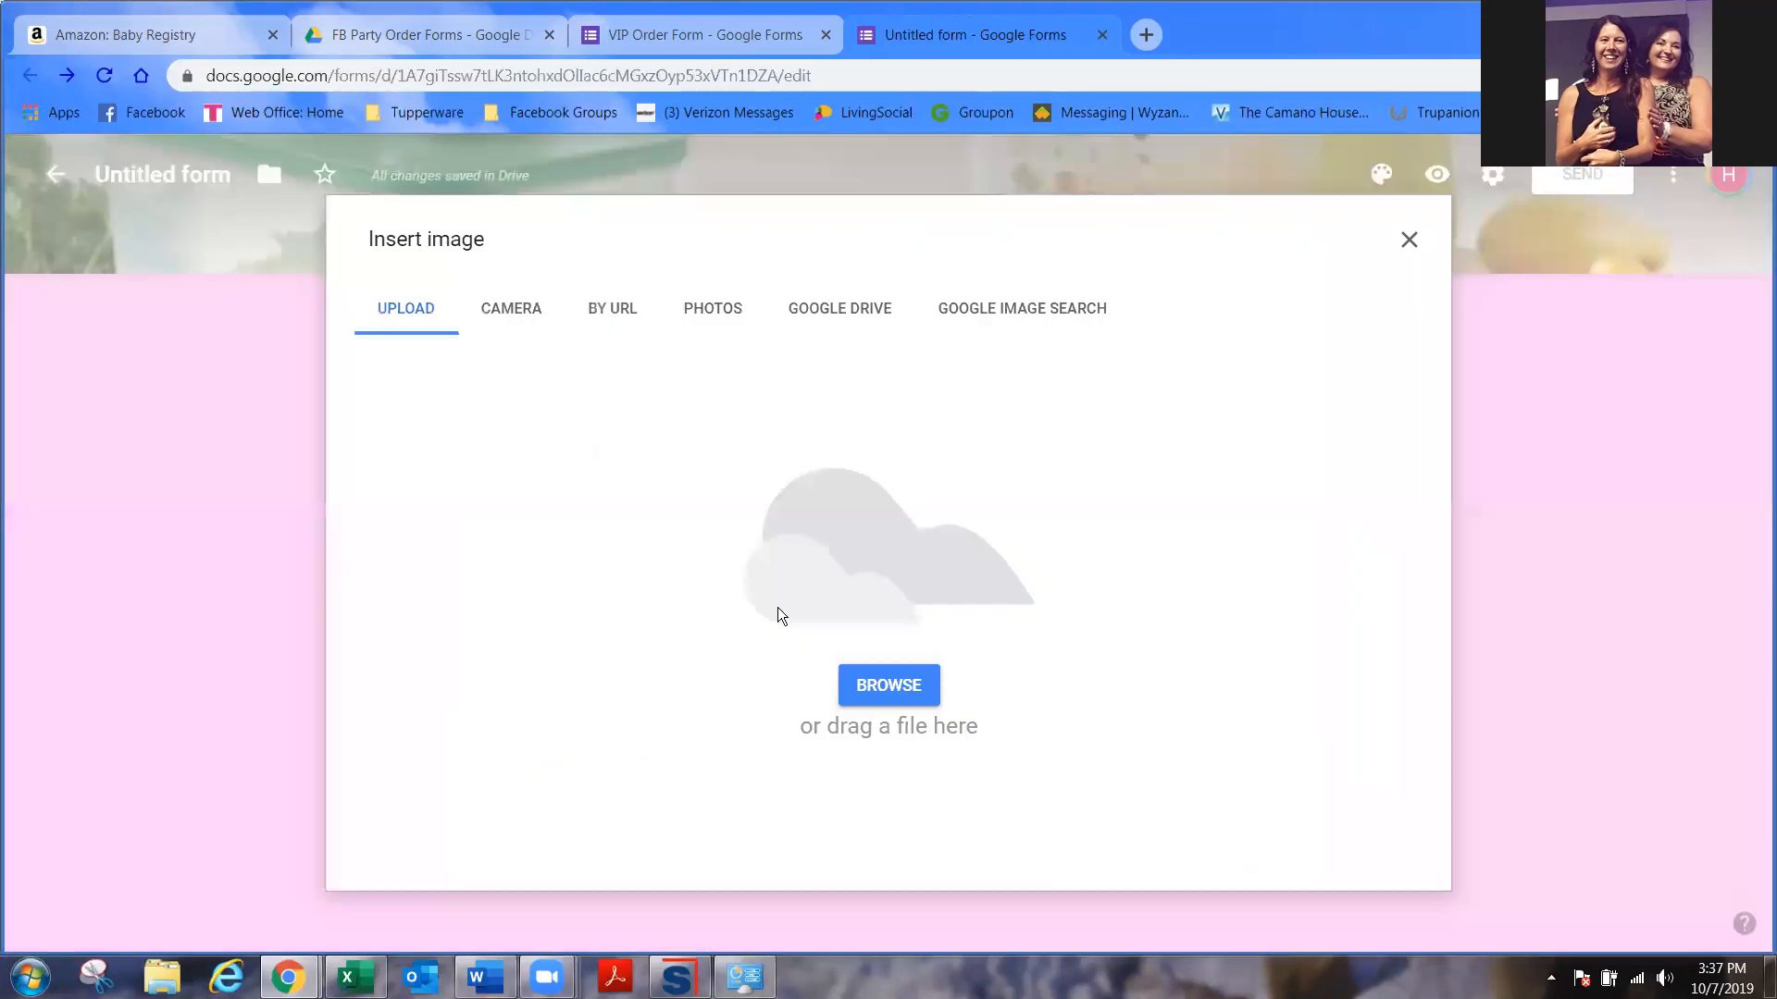
pyautogui.click(1410, 240)
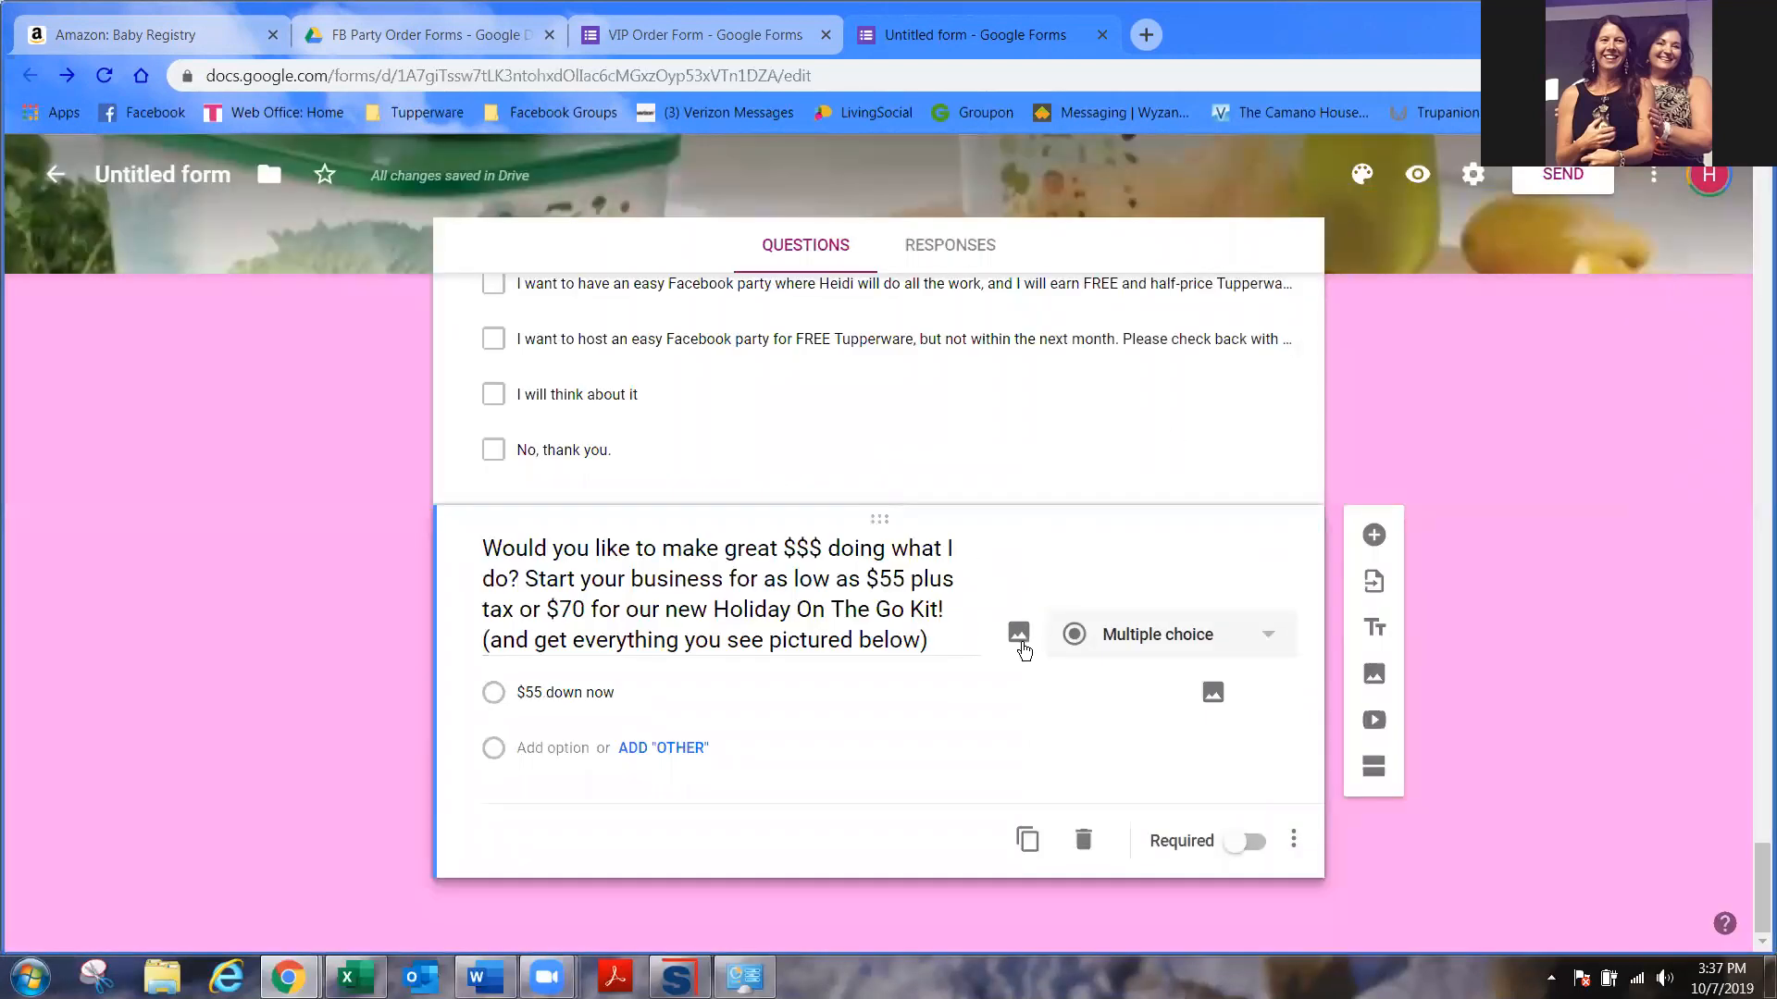
pyautogui.click(1018, 636)
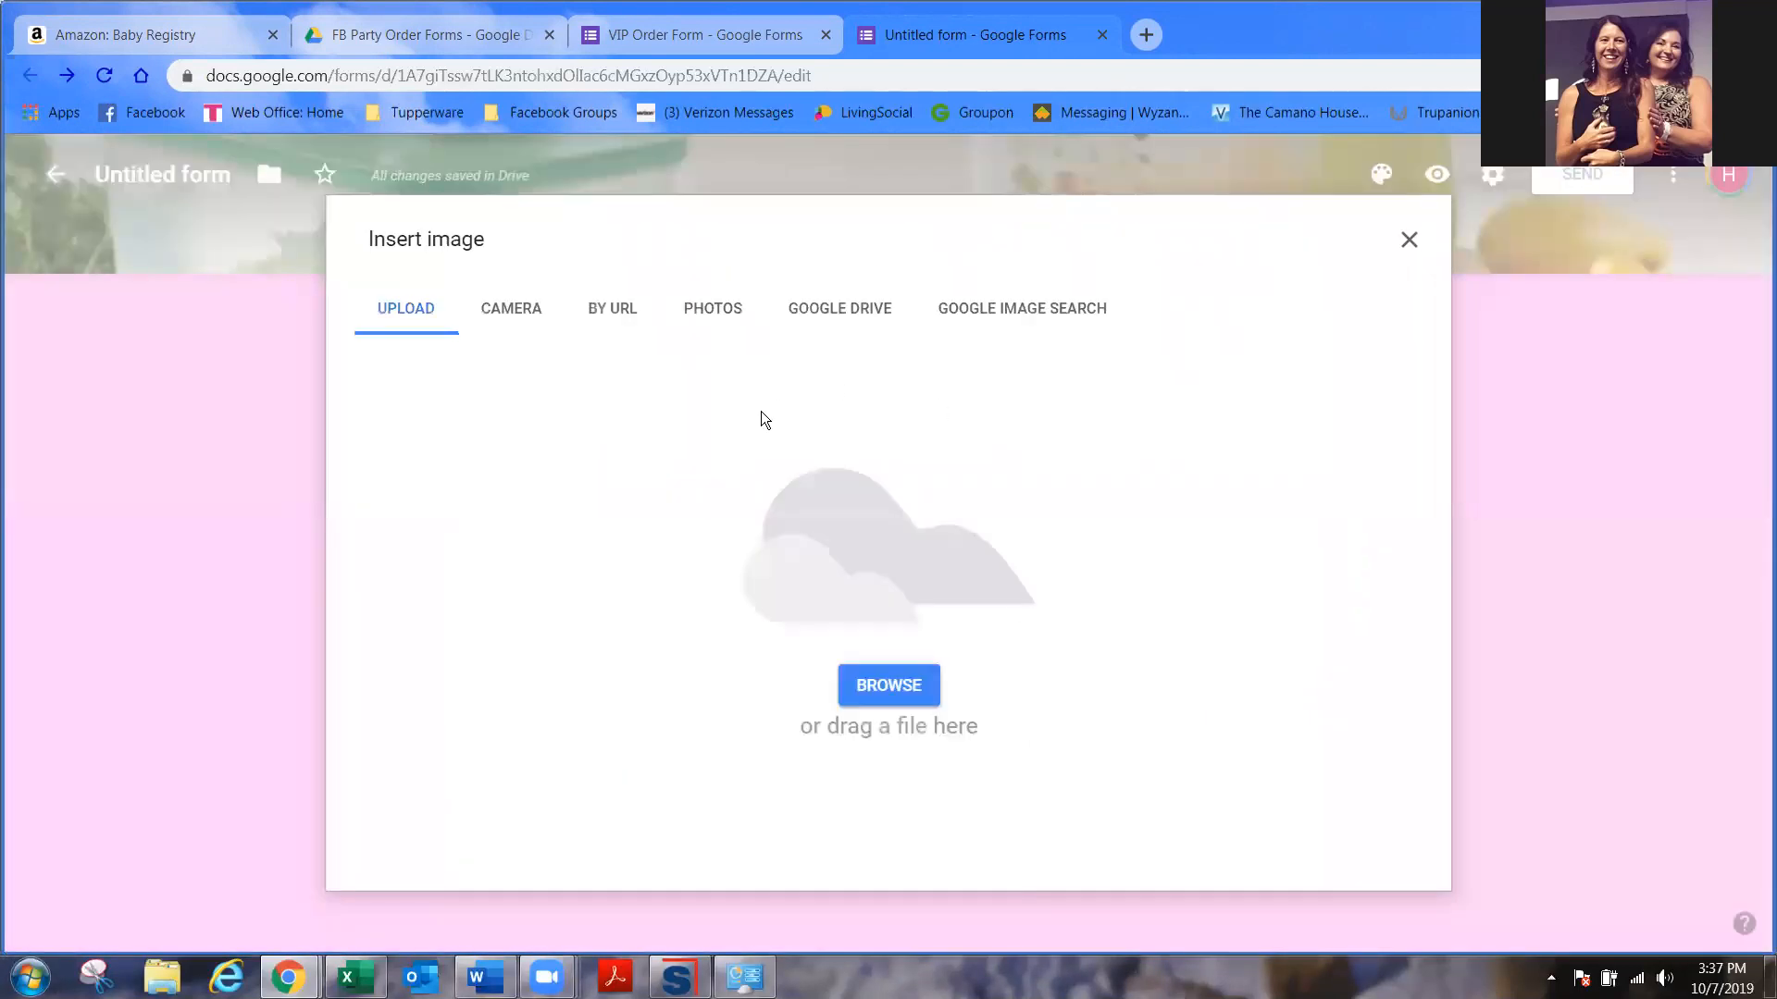
pyautogui.click(886, 687)
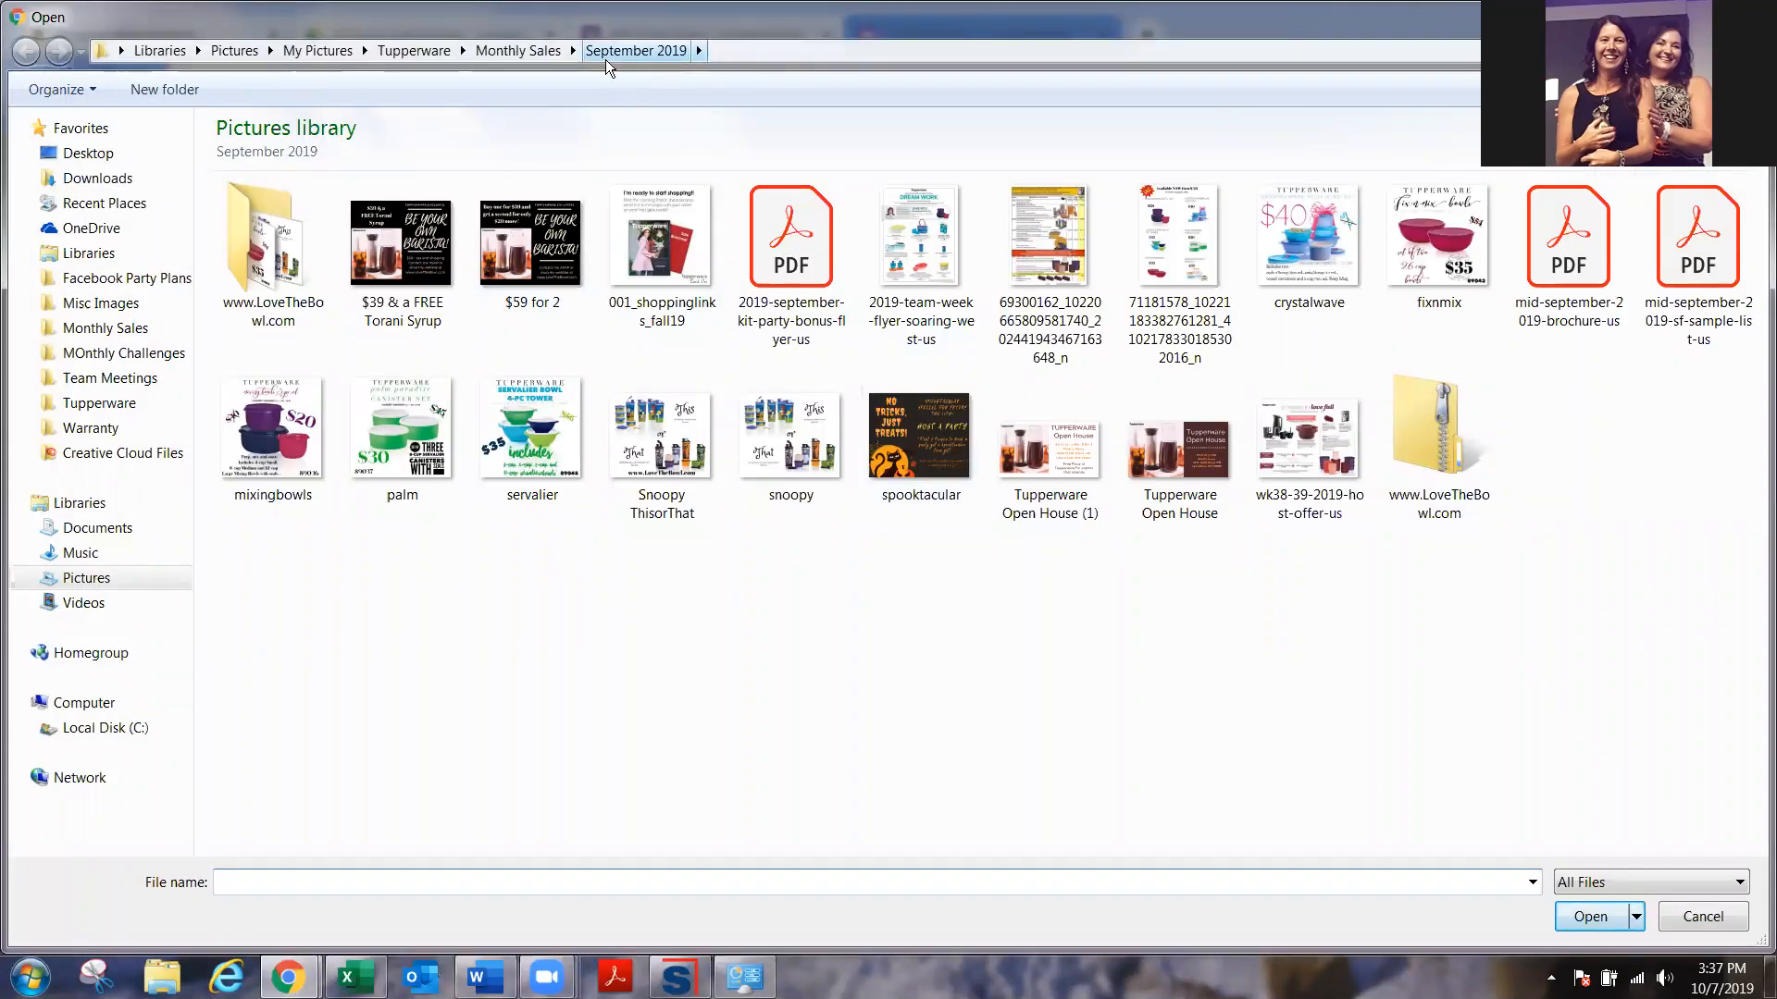
pyautogui.click(533, 55)
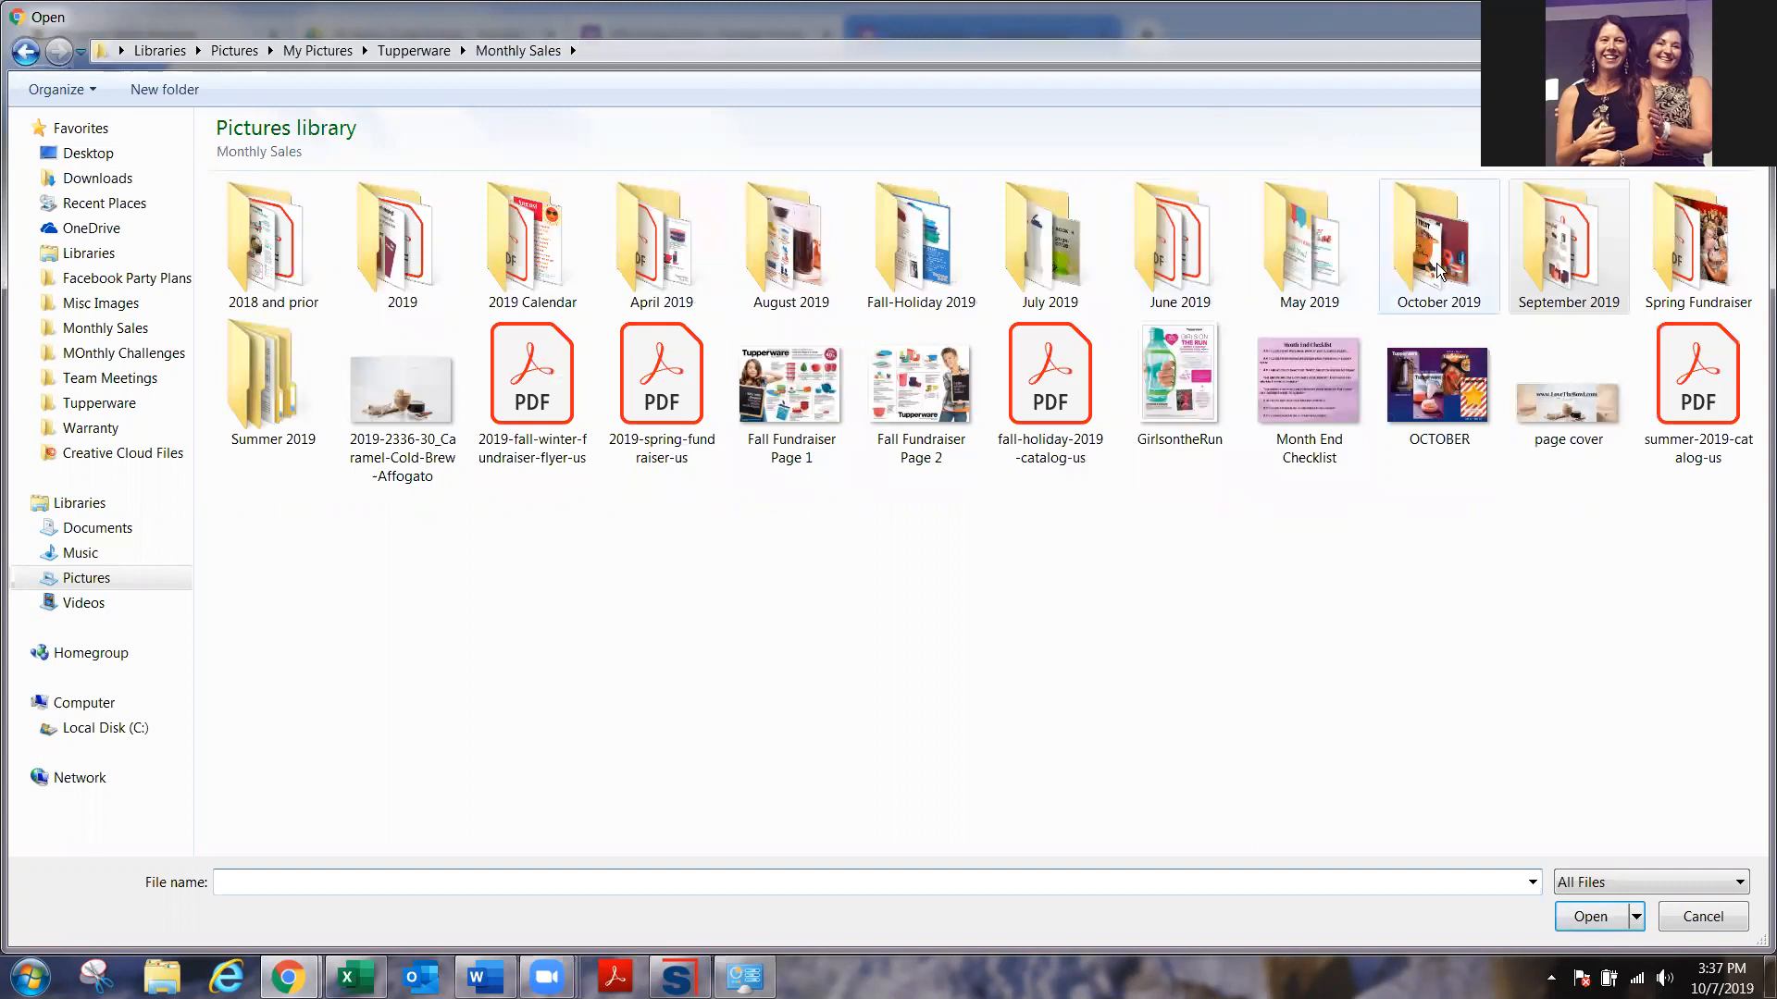
pyautogui.doubleClick(1439, 268)
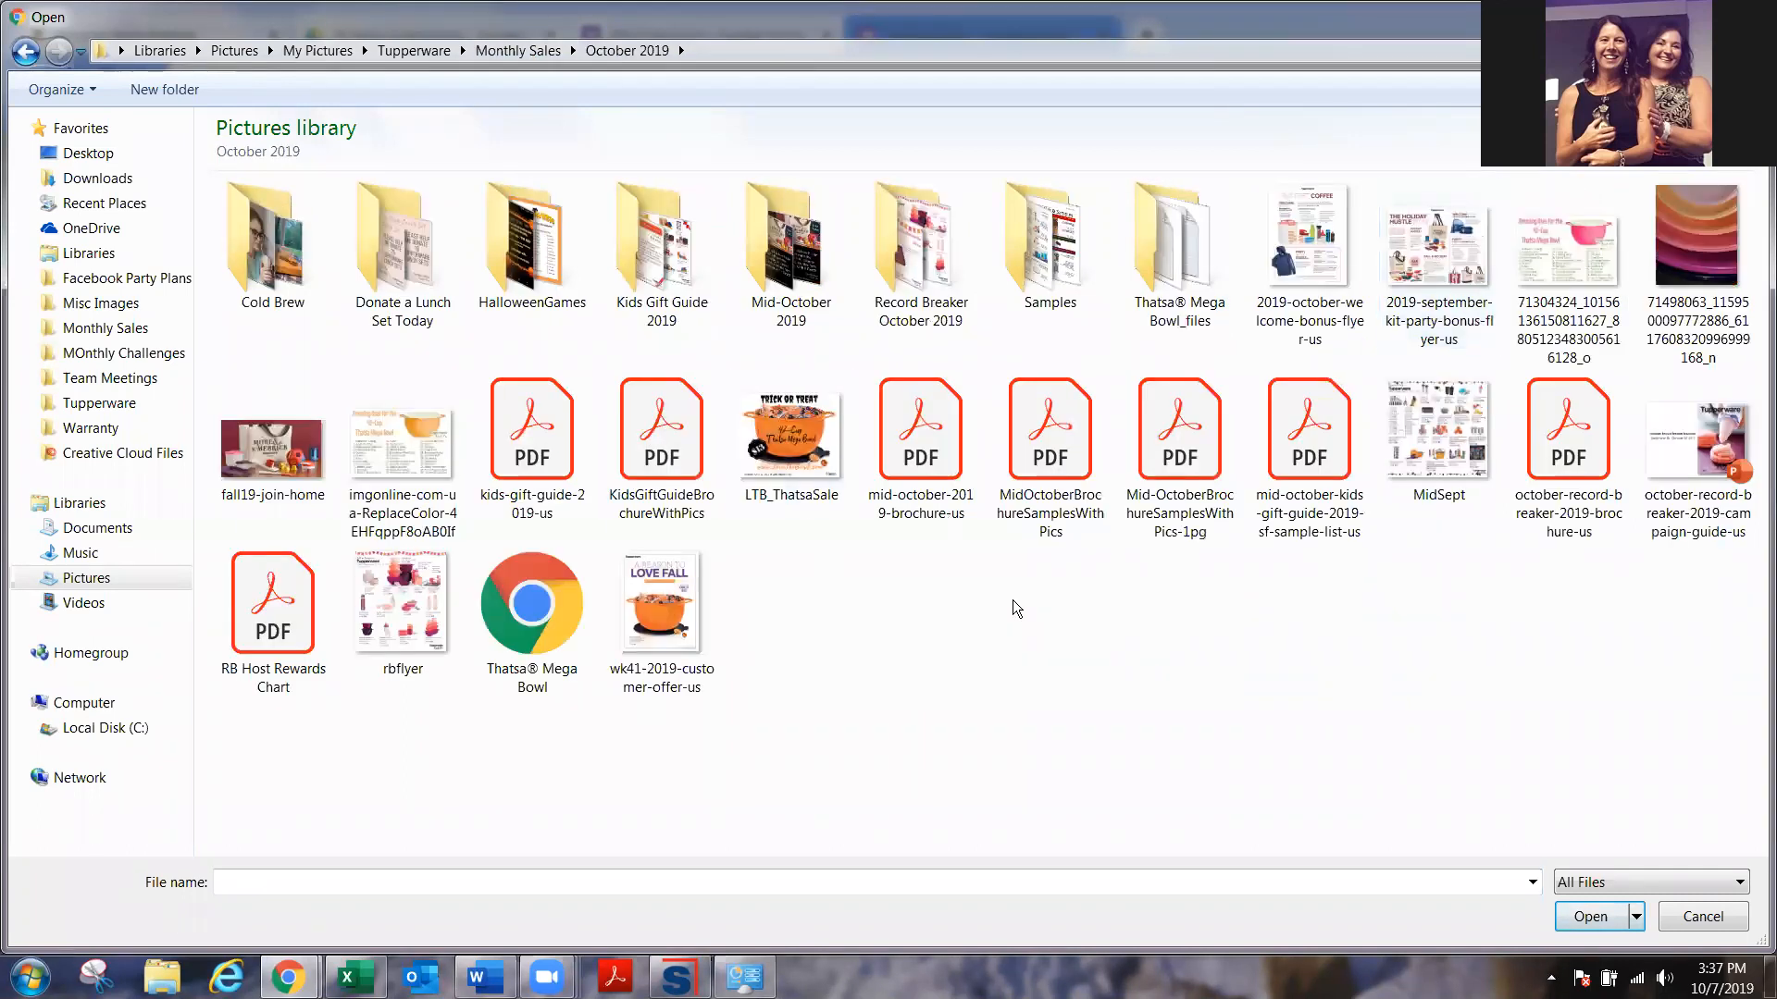
pyautogui.click(1443, 274)
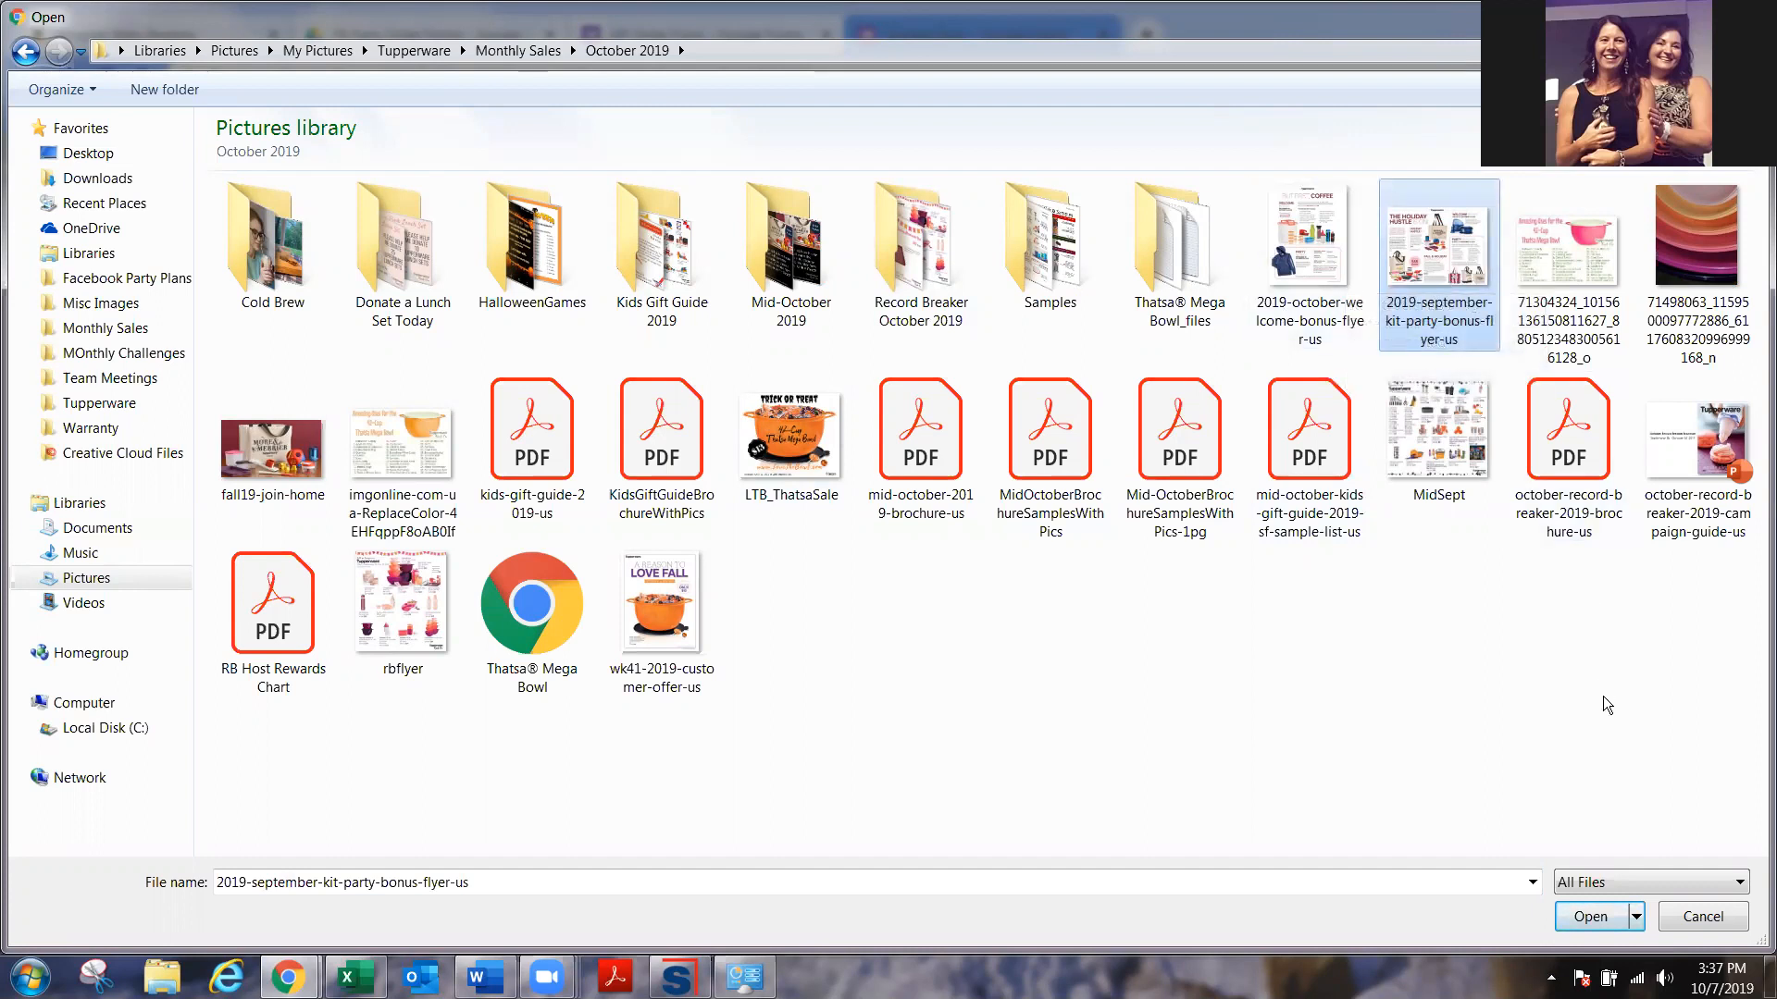
pyautogui.click(1597, 917)
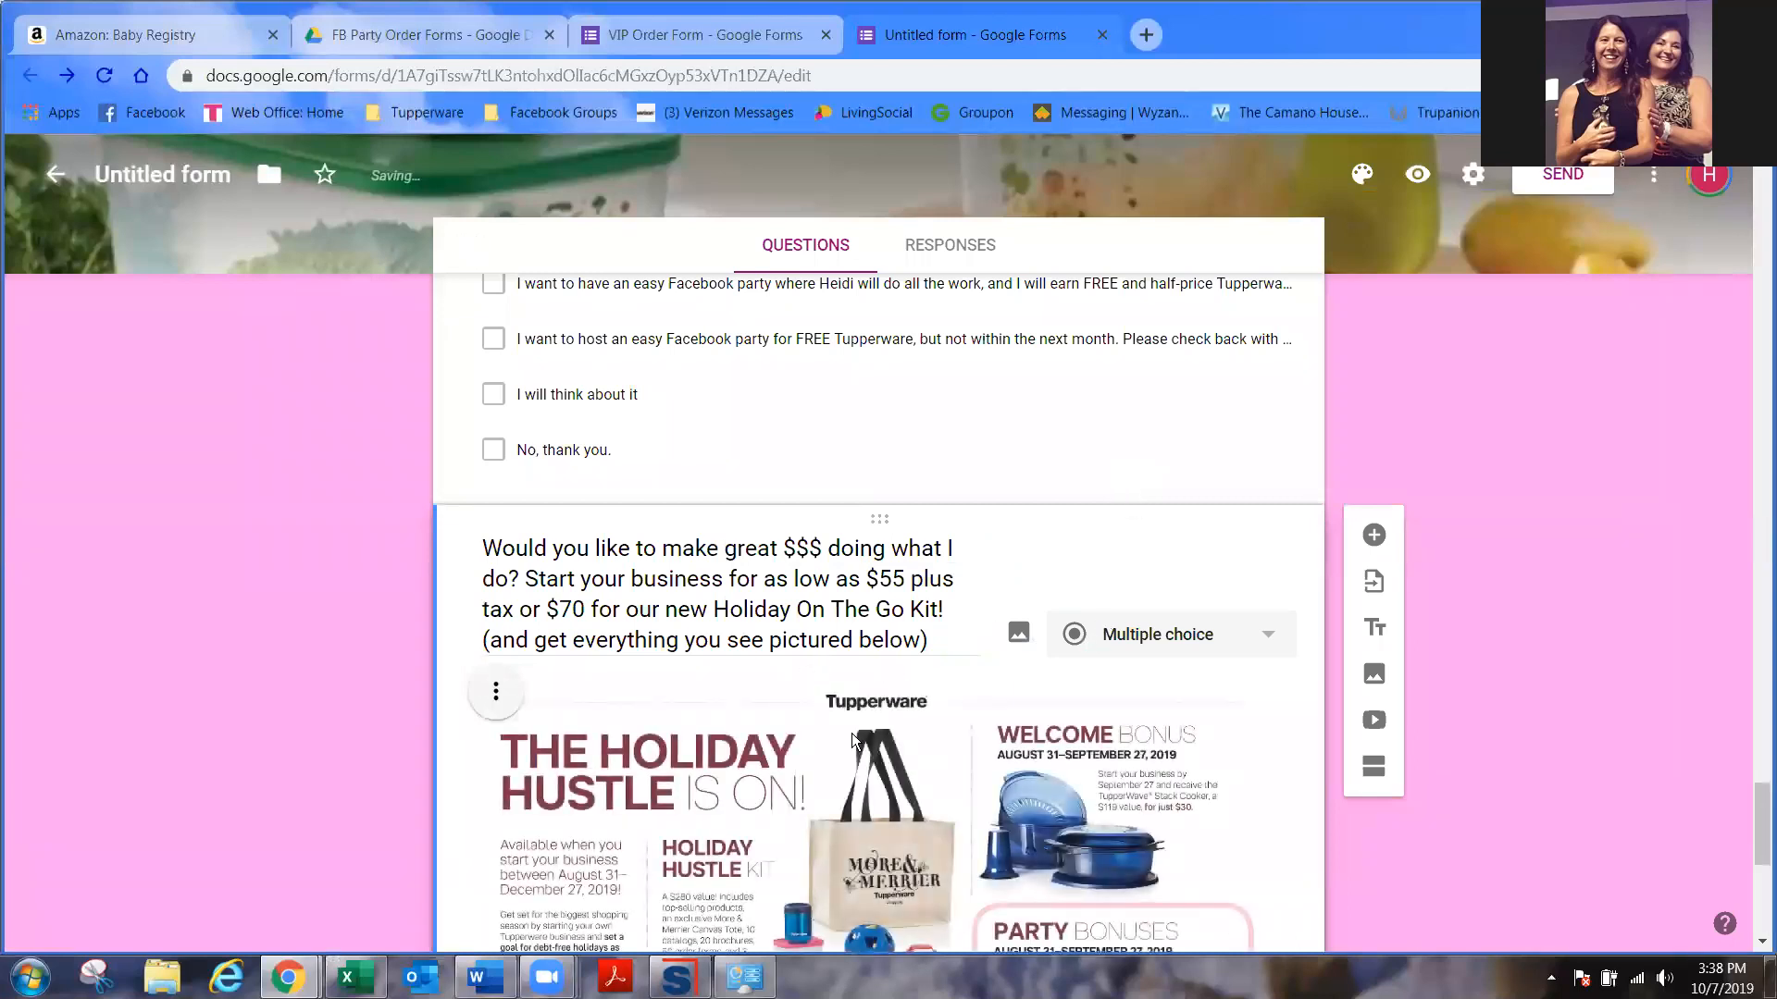
# - Prefix the first option with 'I want the Fall & Holiday Business kit for only', then add Other
pyautogui.scroll(-3, 1016, 690)
pyautogui.scroll(-3, 1086, 753)
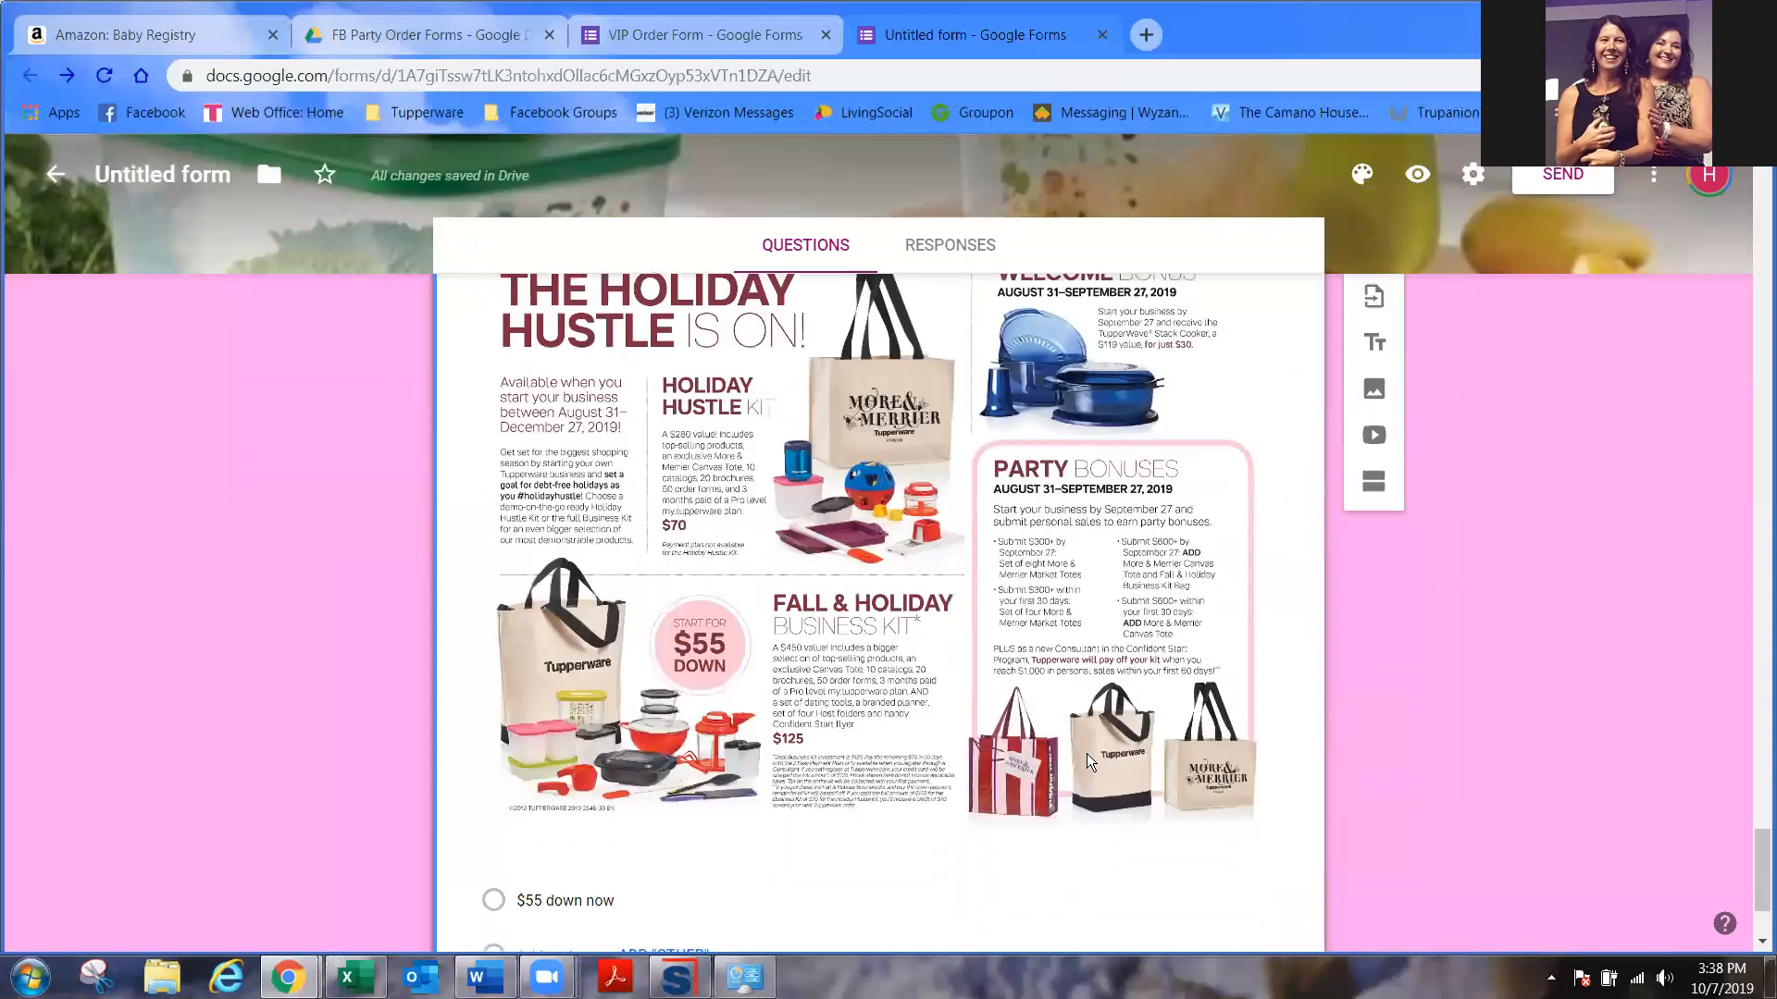
pyautogui.scroll(3, 1090, 722)
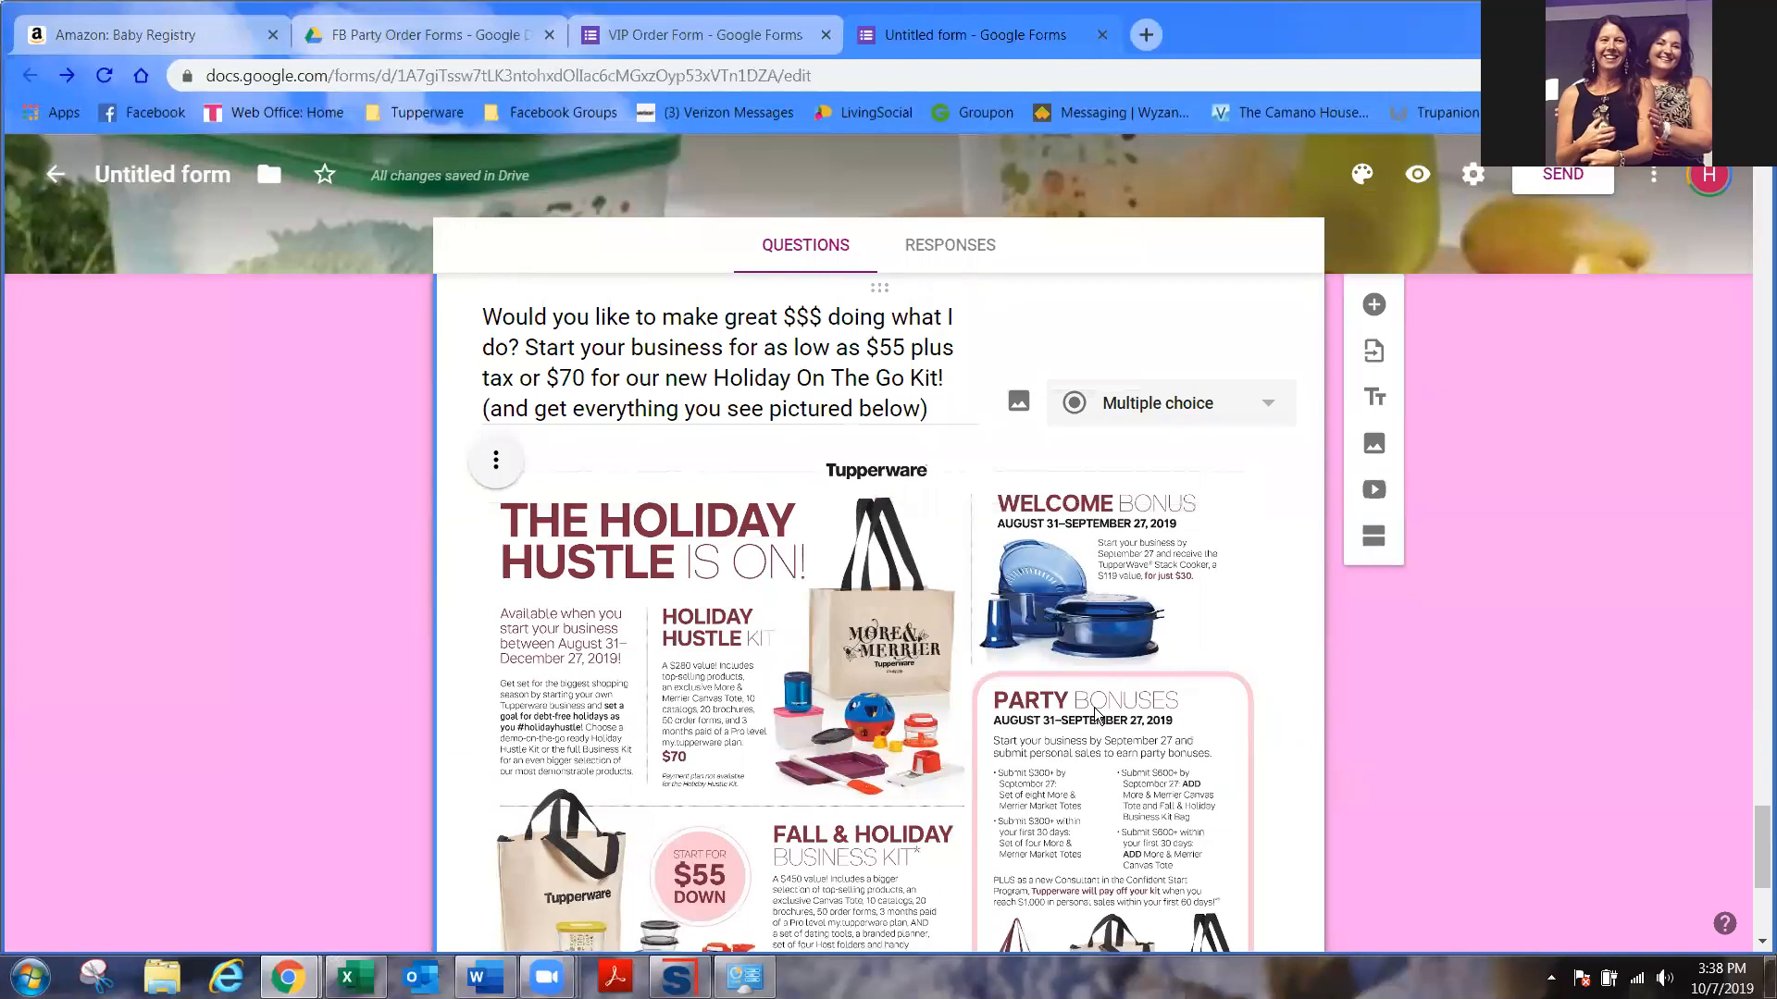
pyautogui.scroll(-5, 1095, 712)
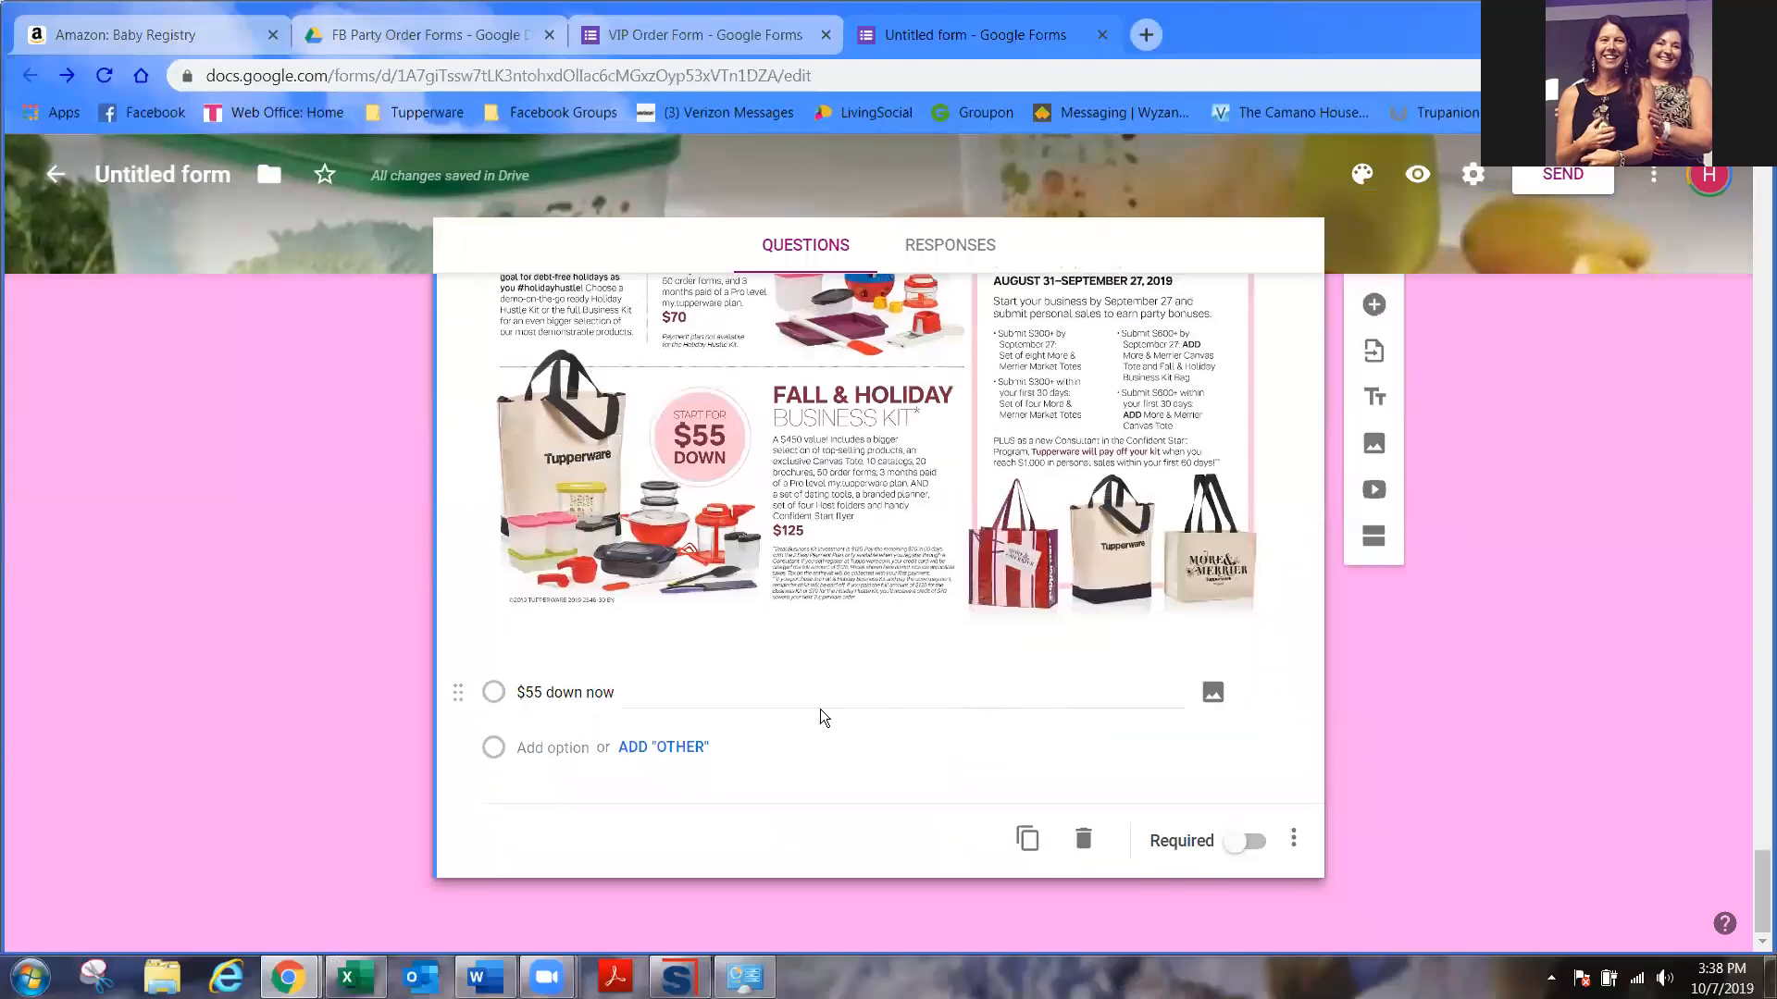
pyautogui.click(650, 694)
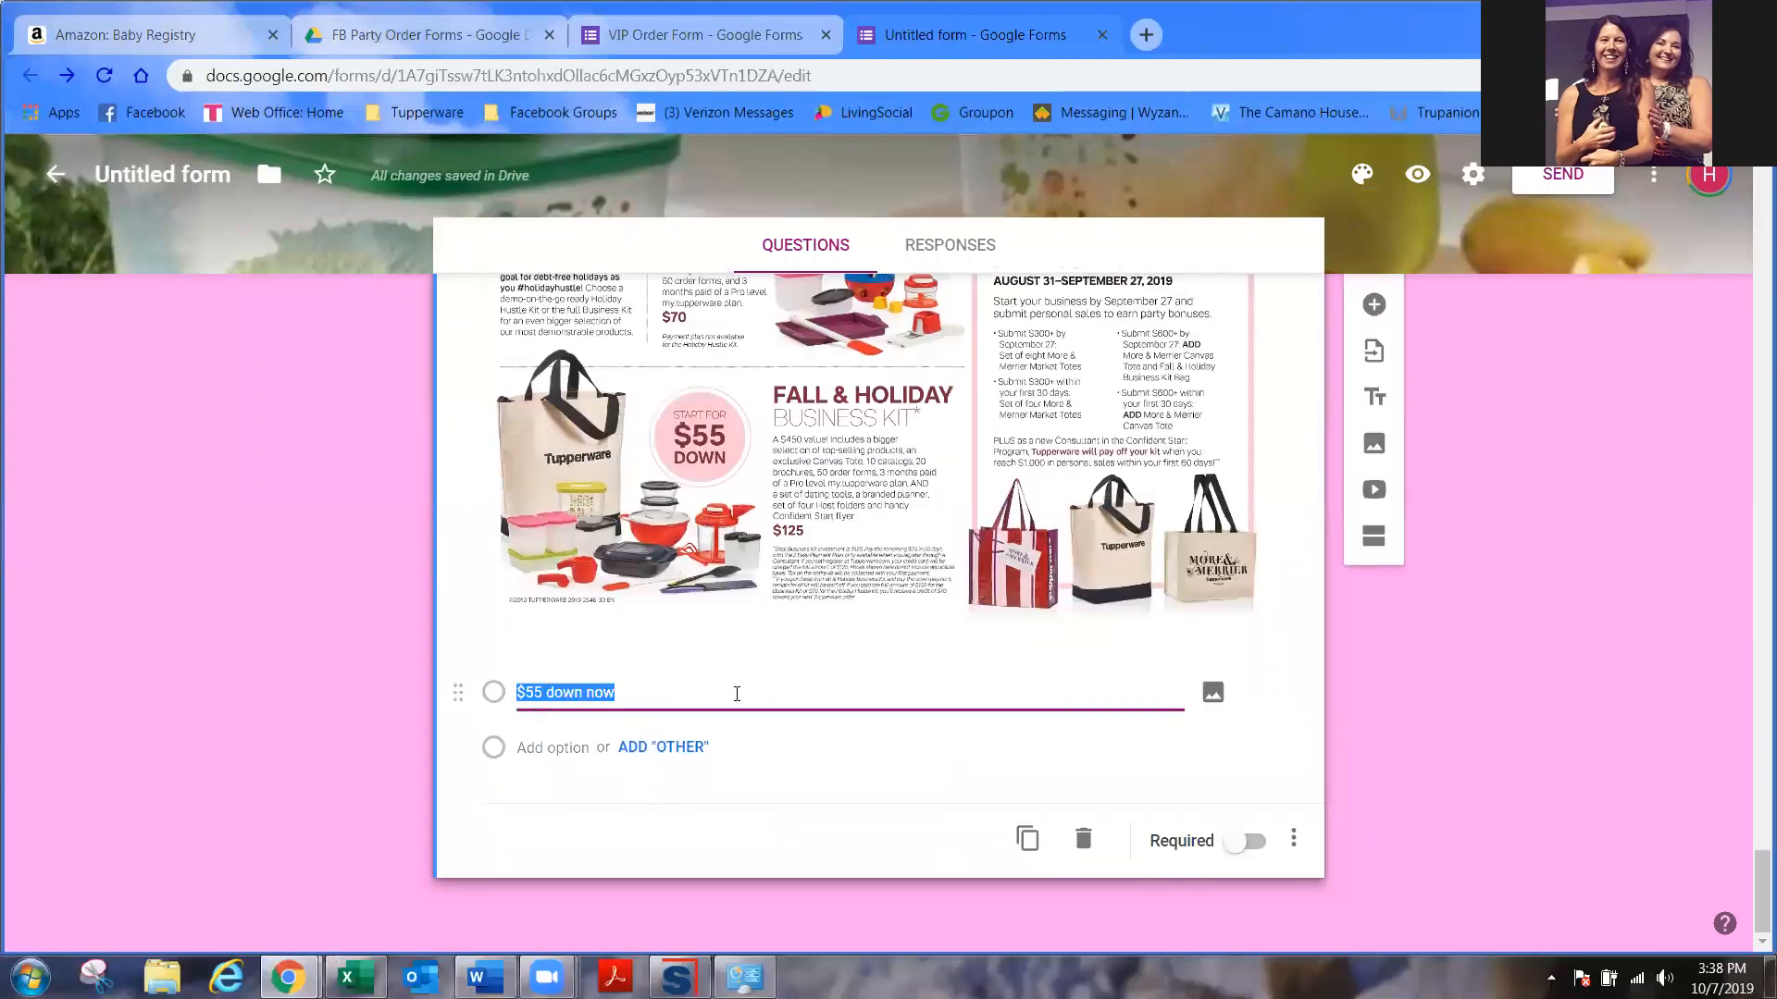
pyautogui.click(670, 697)
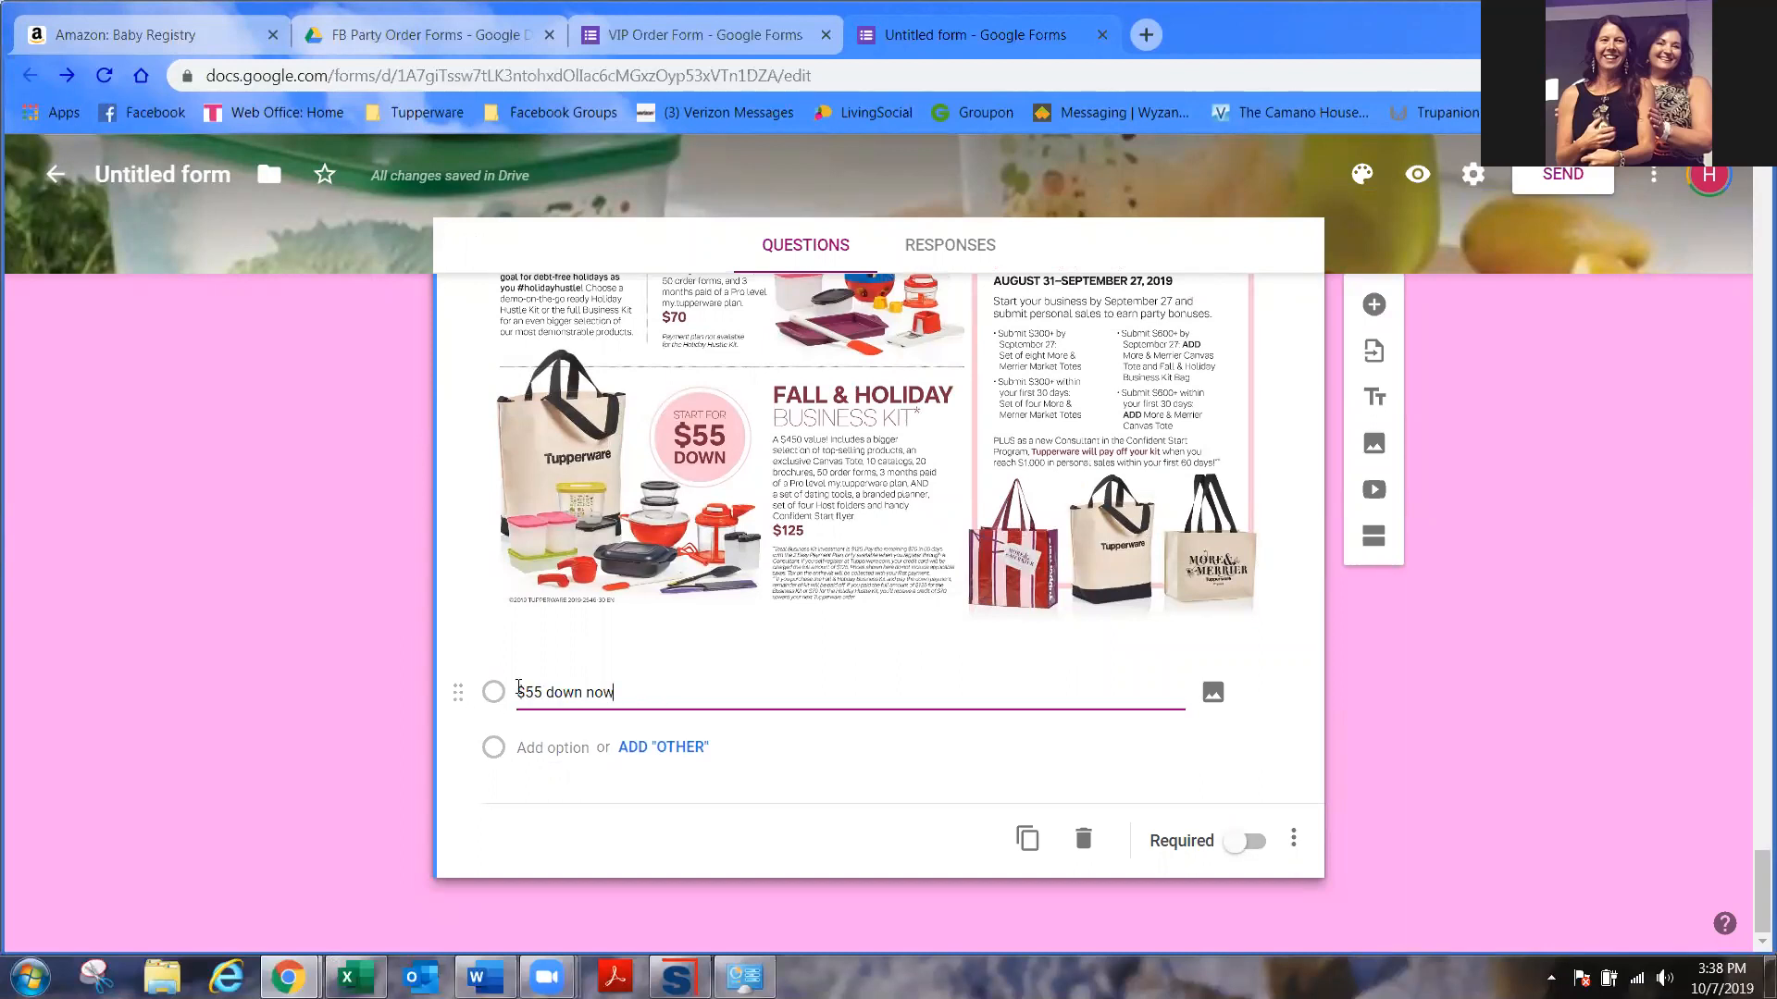
pyautogui.write('I want the Fal')
pyautogui.write('l & HOlida')
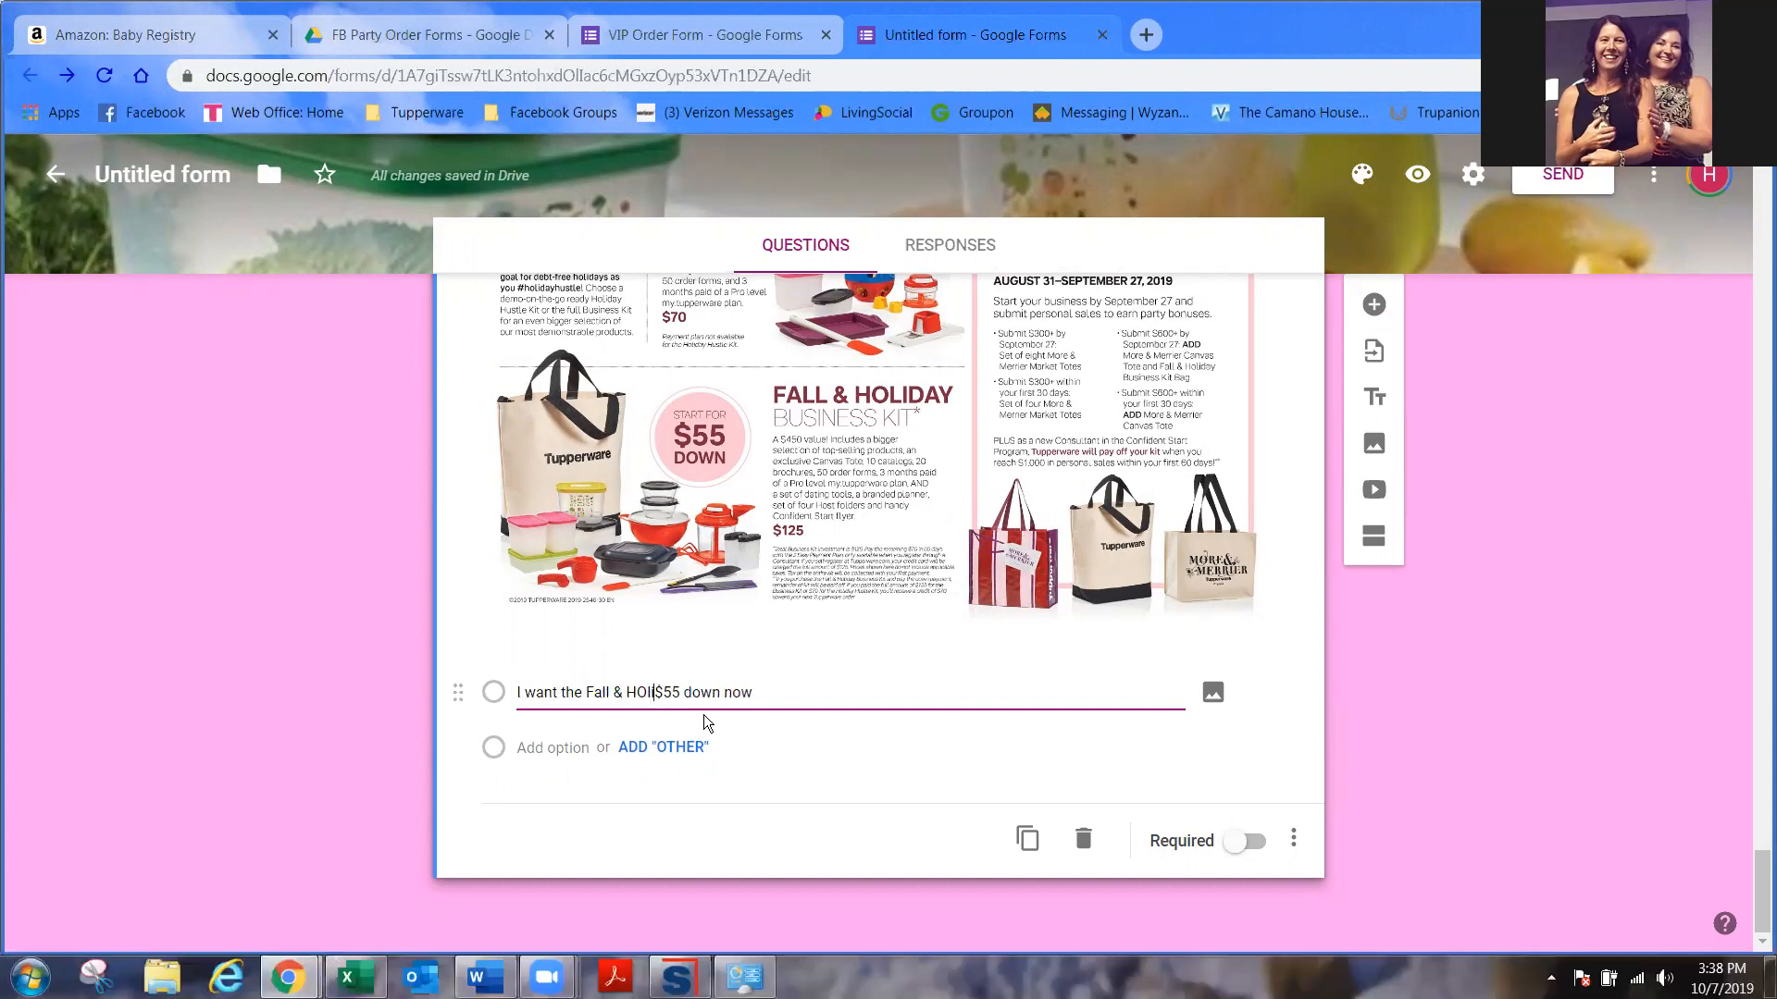
pyautogui.press('BackSpace')
pyautogui.press('BackSpace')
pyautogui.press('BackSpace')
pyautogui.press('BackSpace')
pyautogui.press('BackSpace')
pyautogui.write('oliday Bu')
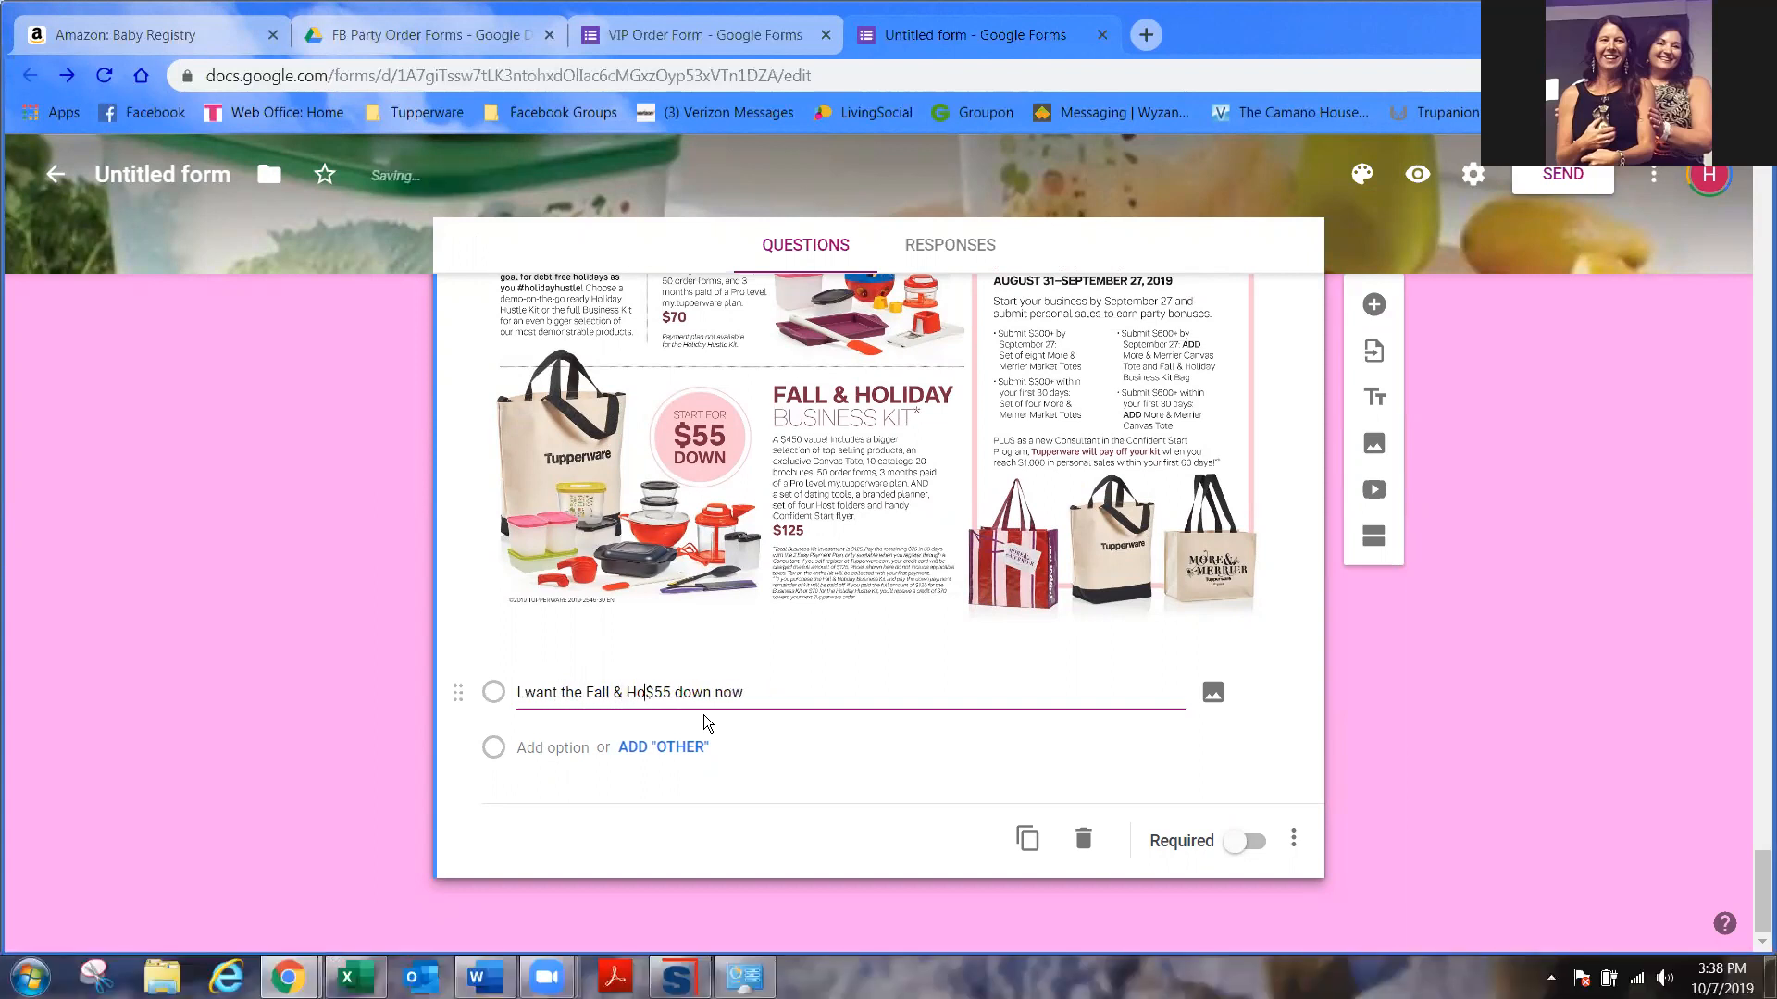
pyautogui.write('siness kit for on')
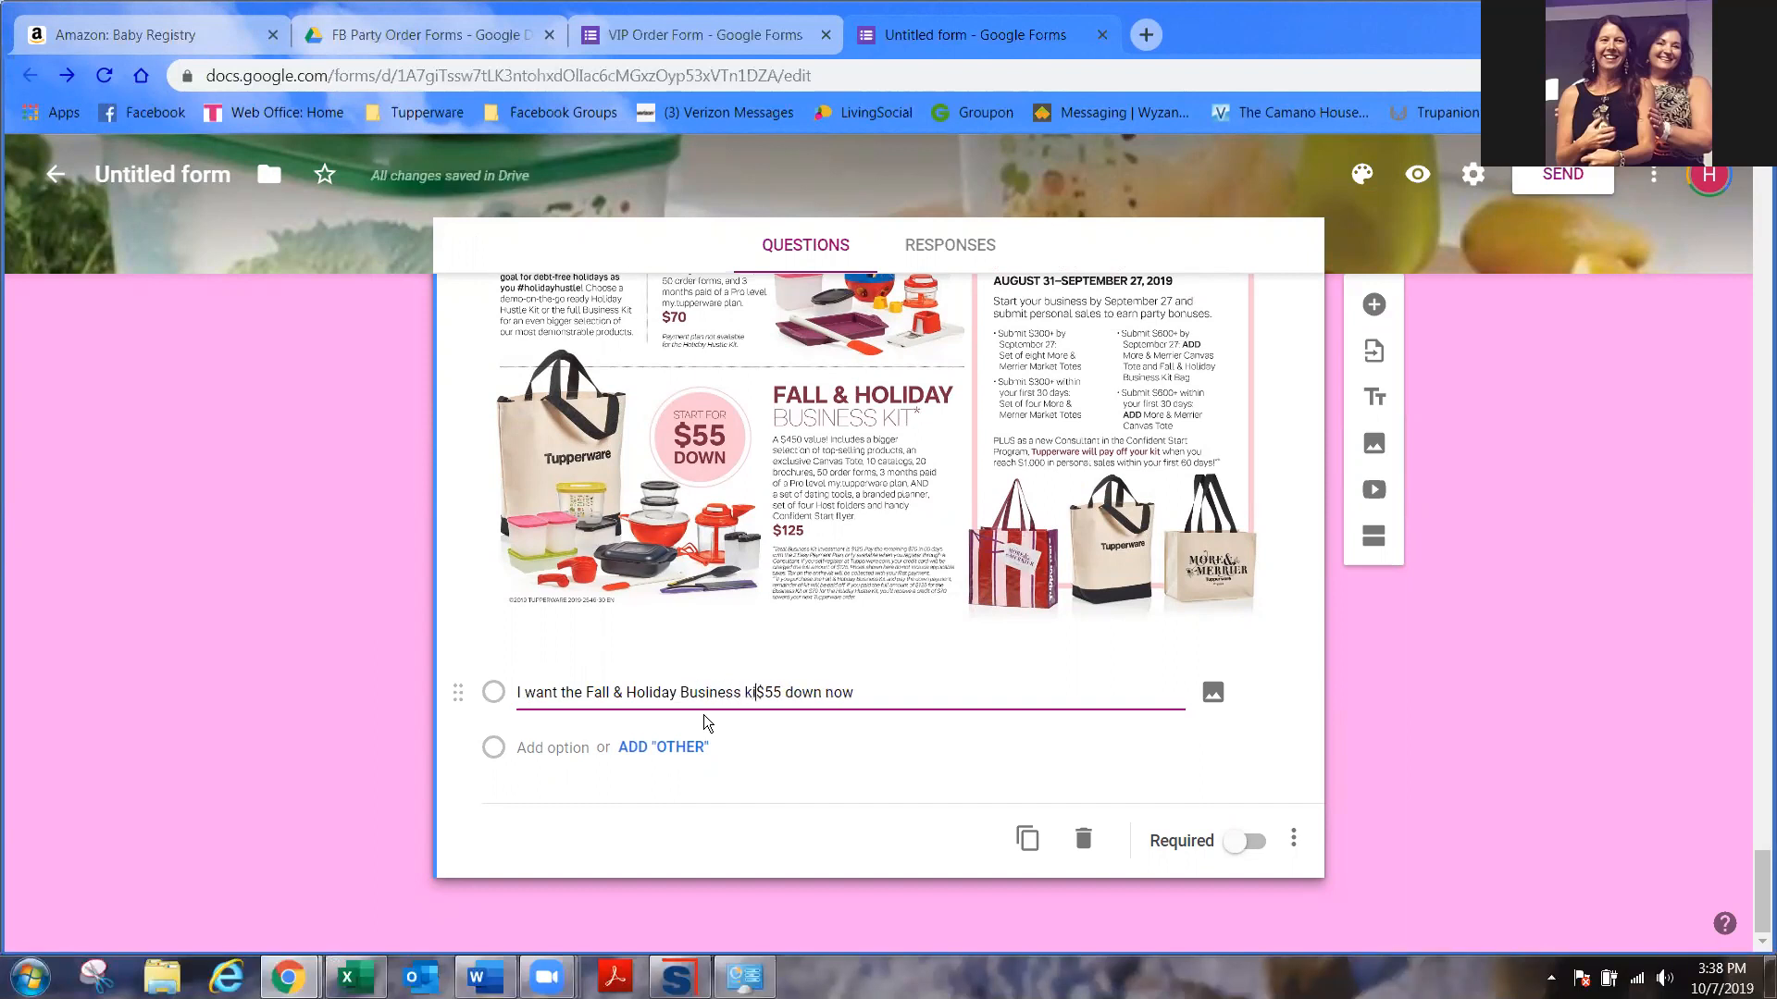
pyautogui.write('ly')
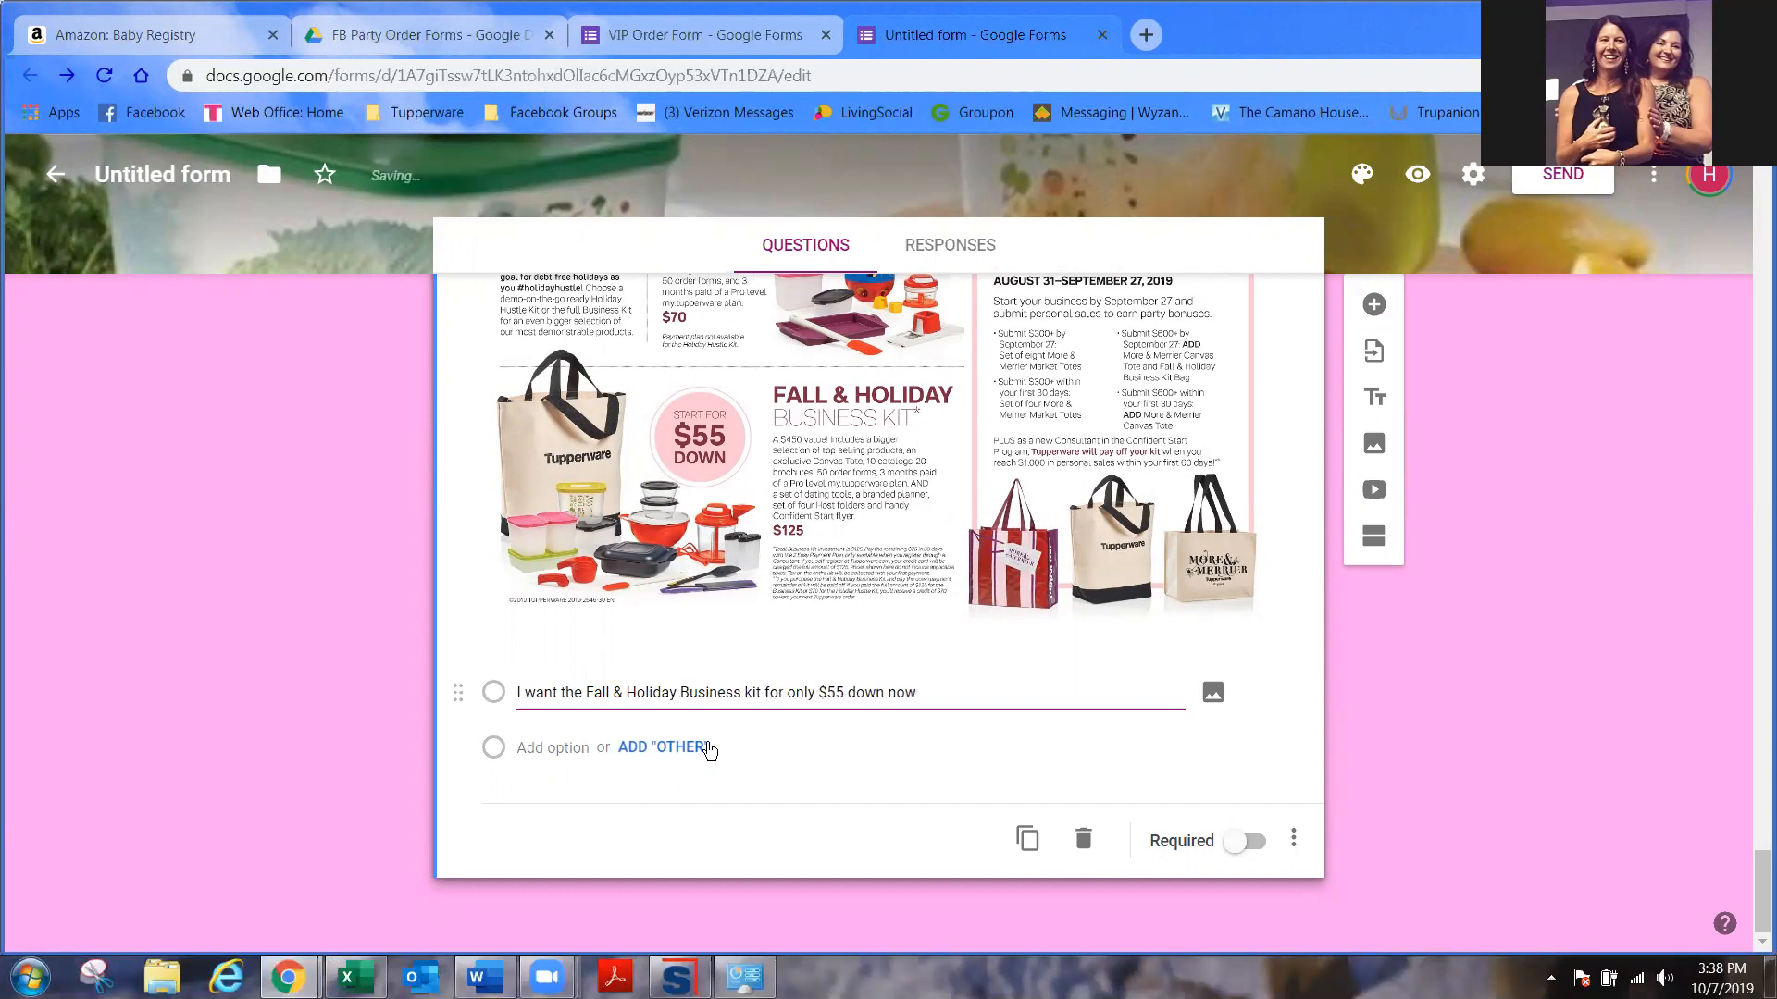
pyautogui.click(685, 745)
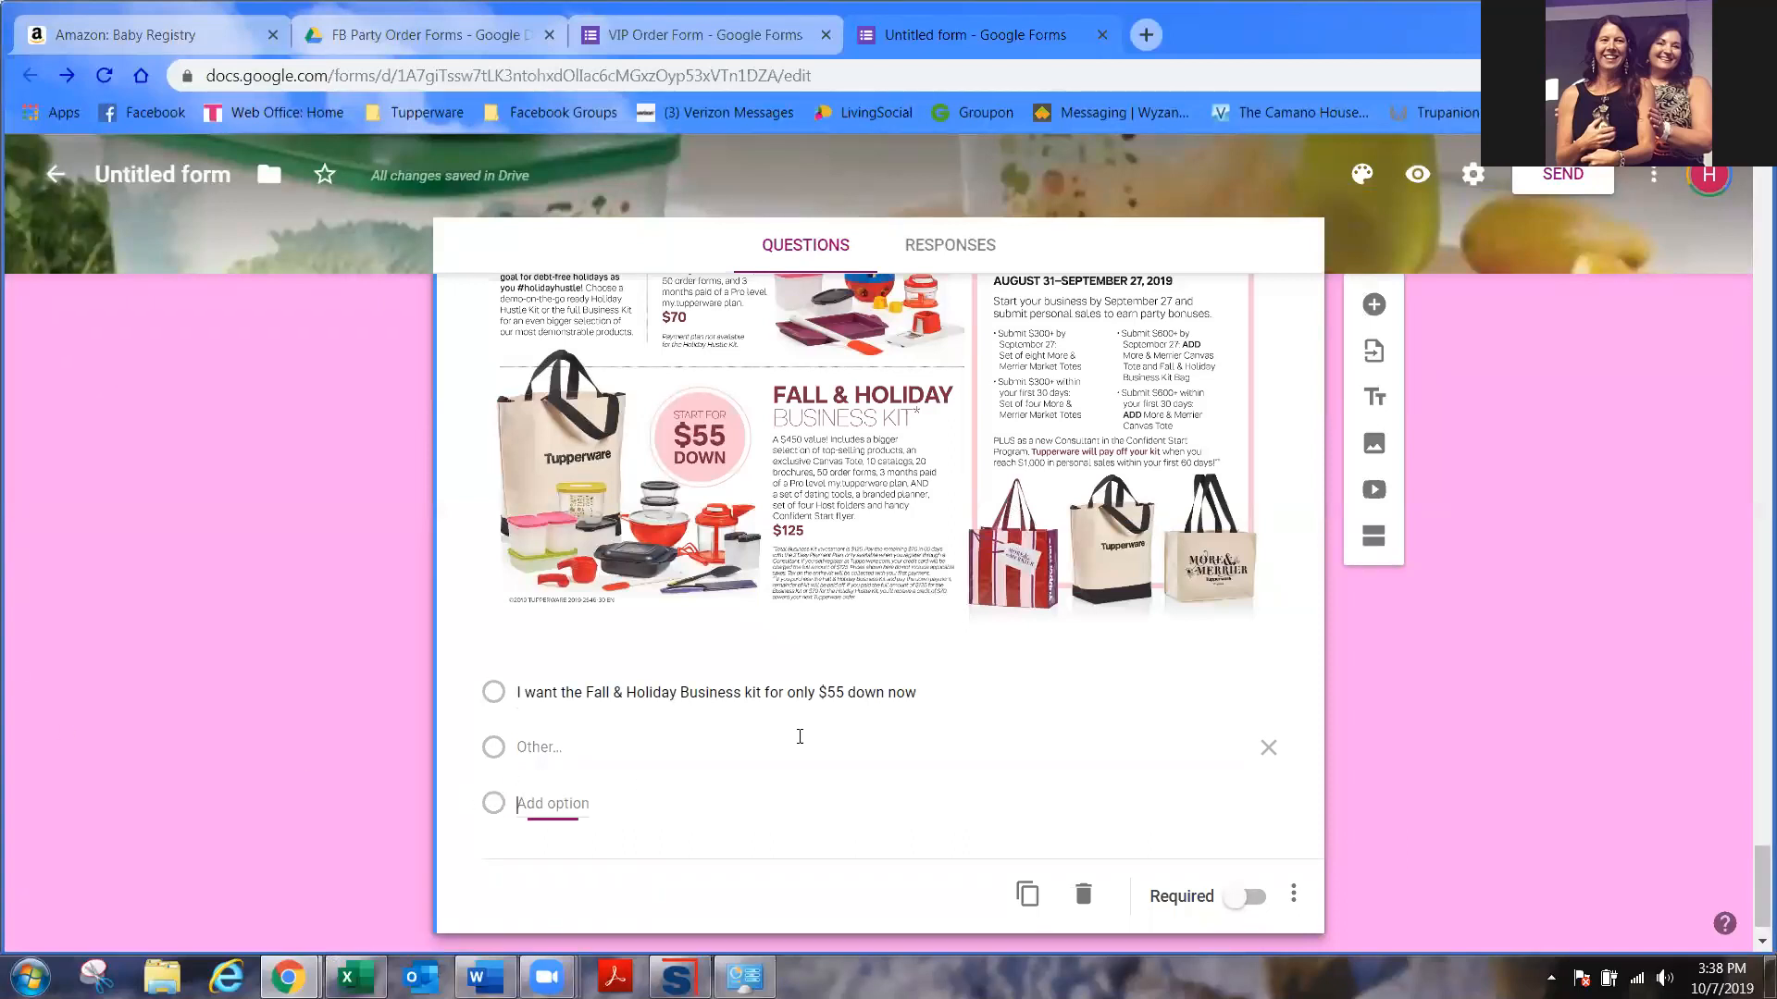
# - Add choices 'I want the Holiday Hustle kit for only $70', 'I'll think about it', 'Not at this time'
pyautogui.click(553, 803)
pyautogui.write('I want the')
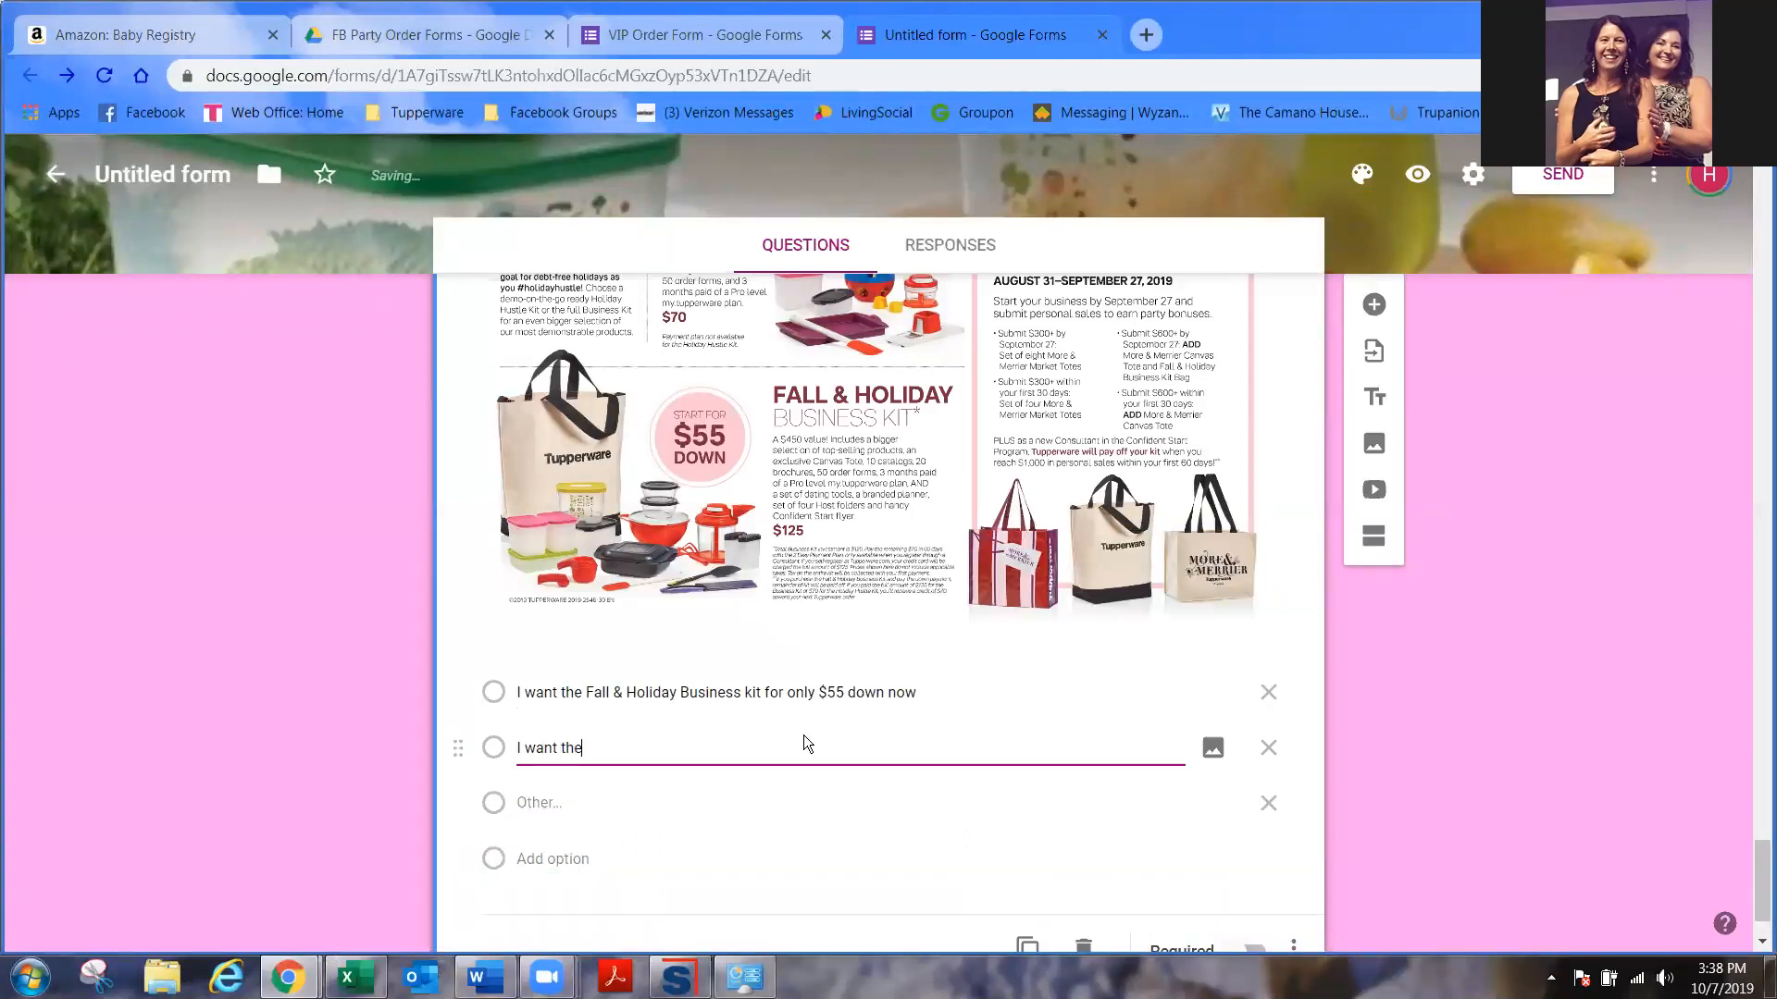
pyautogui.write(' HOliday Hustle kit for only ')
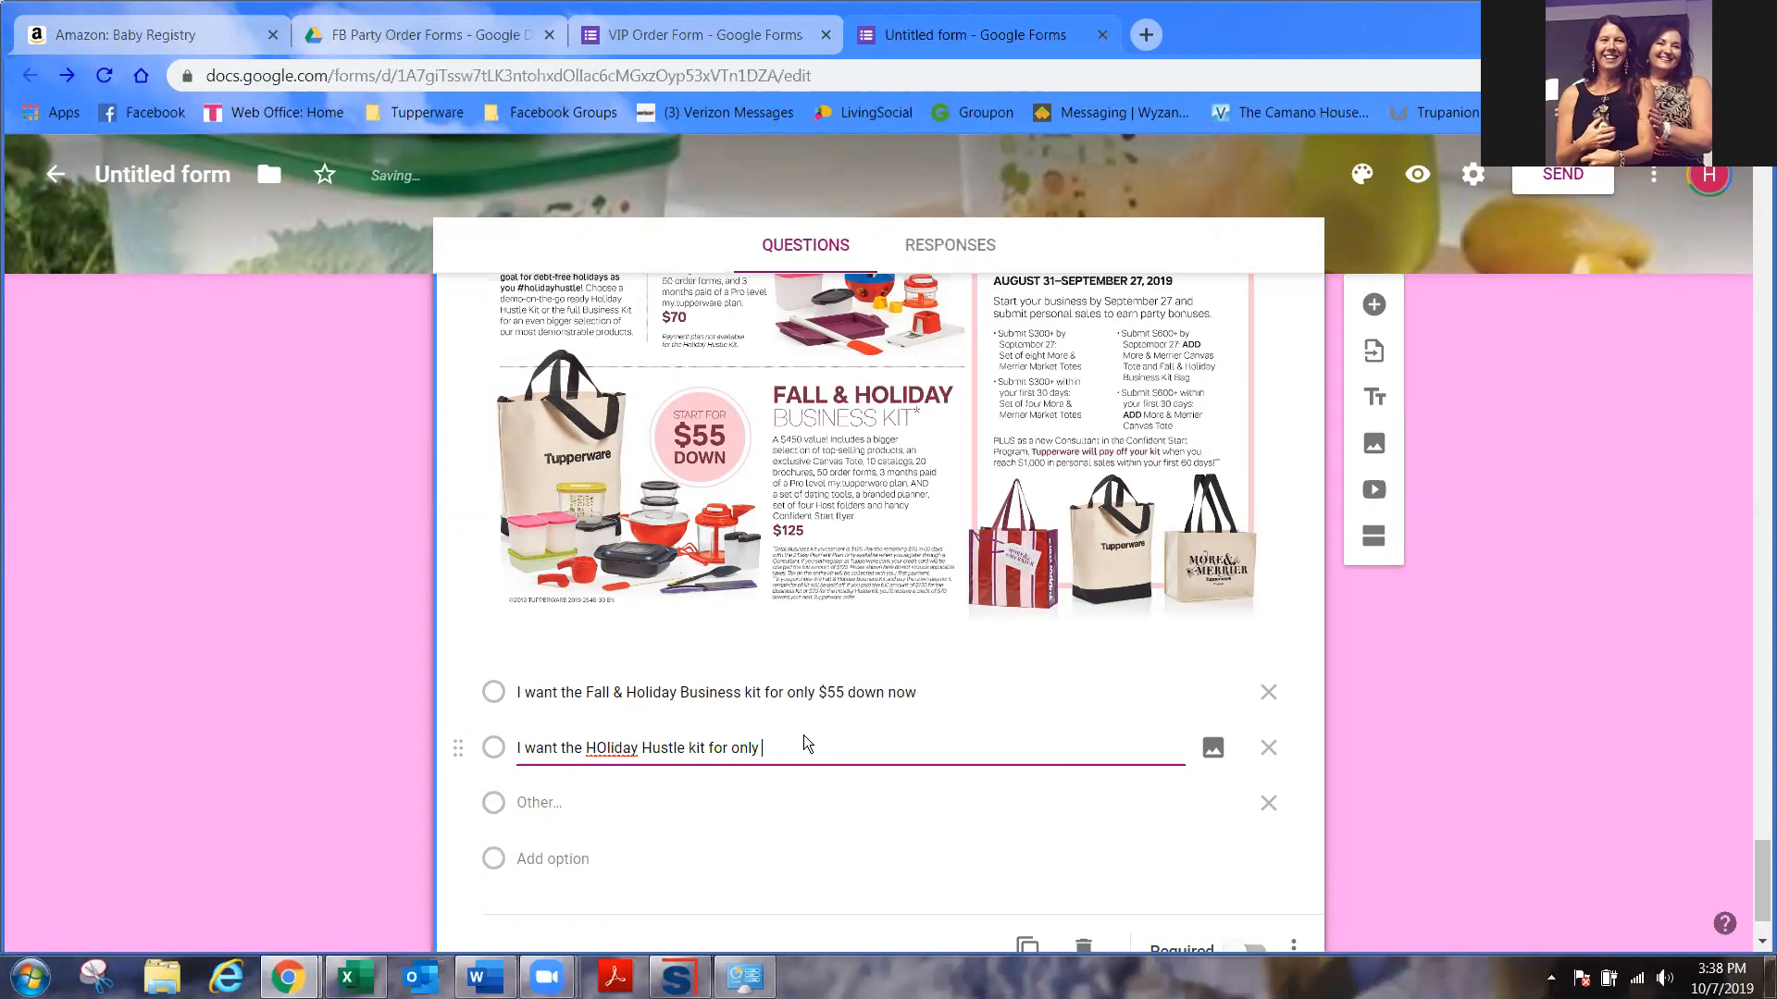
pyautogui.write('$70')
pyautogui.doubleClick(607, 747)
pyautogui.write('Holiday')
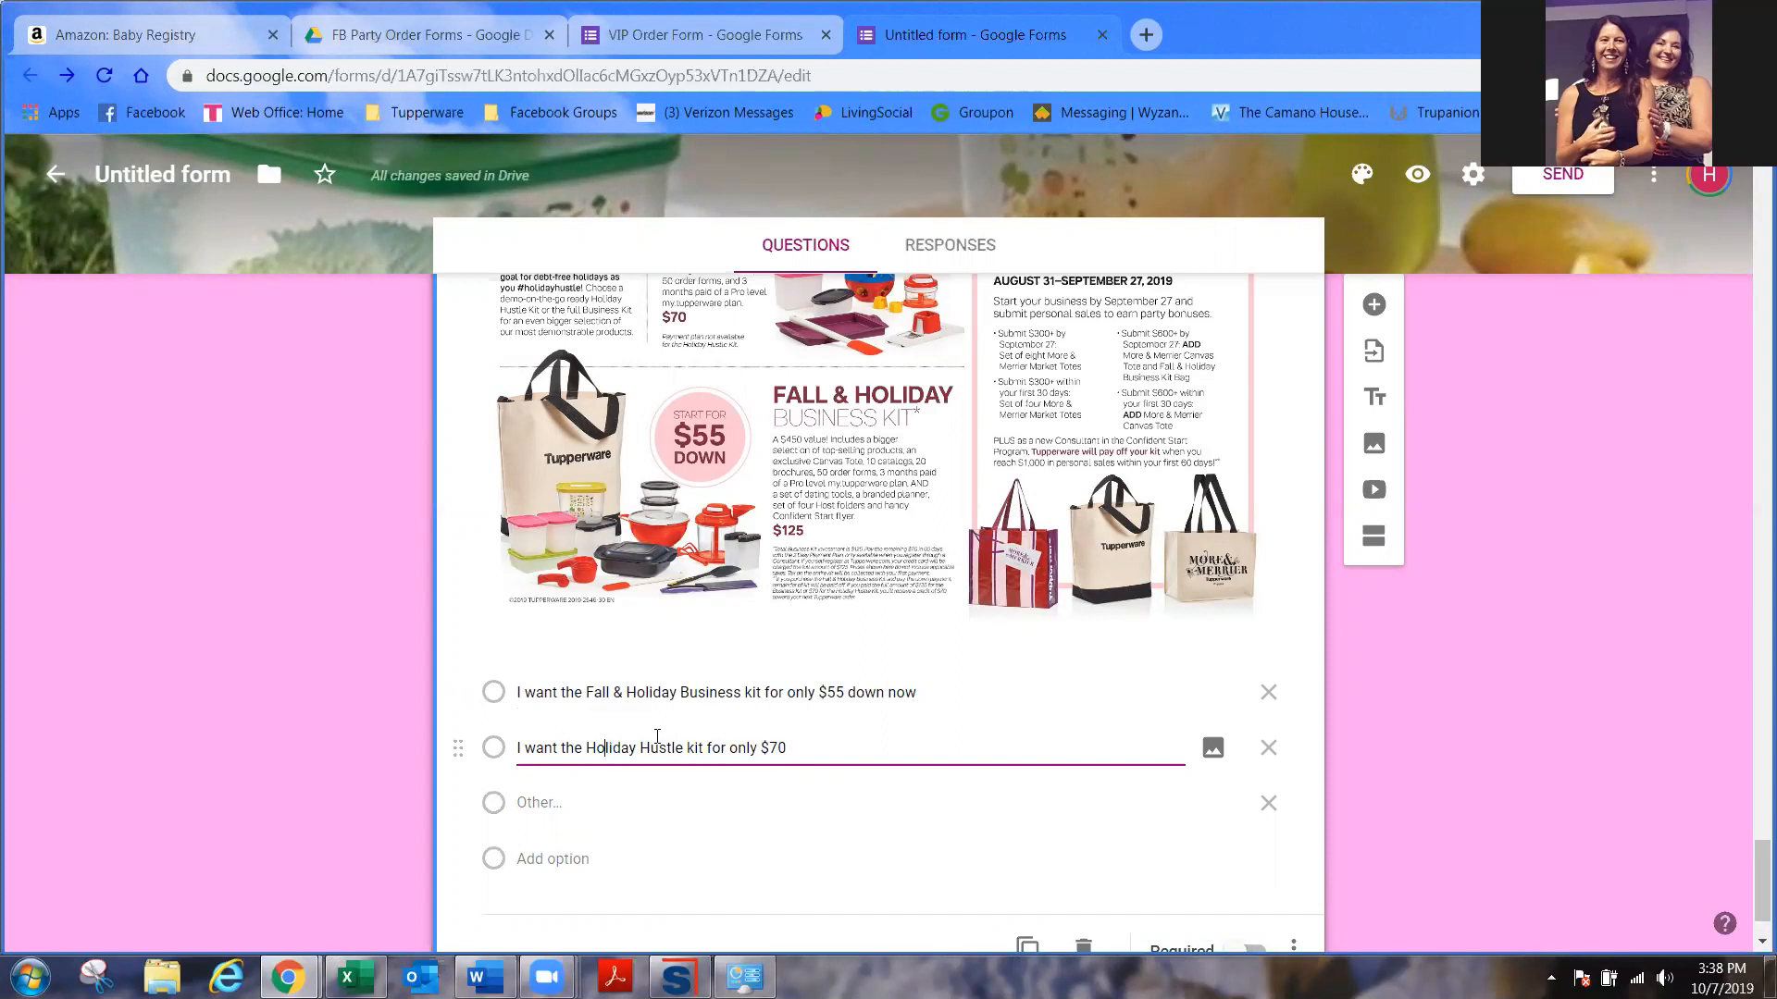
pyautogui.click(593, 860)
pyautogui.write("I'll think abou")
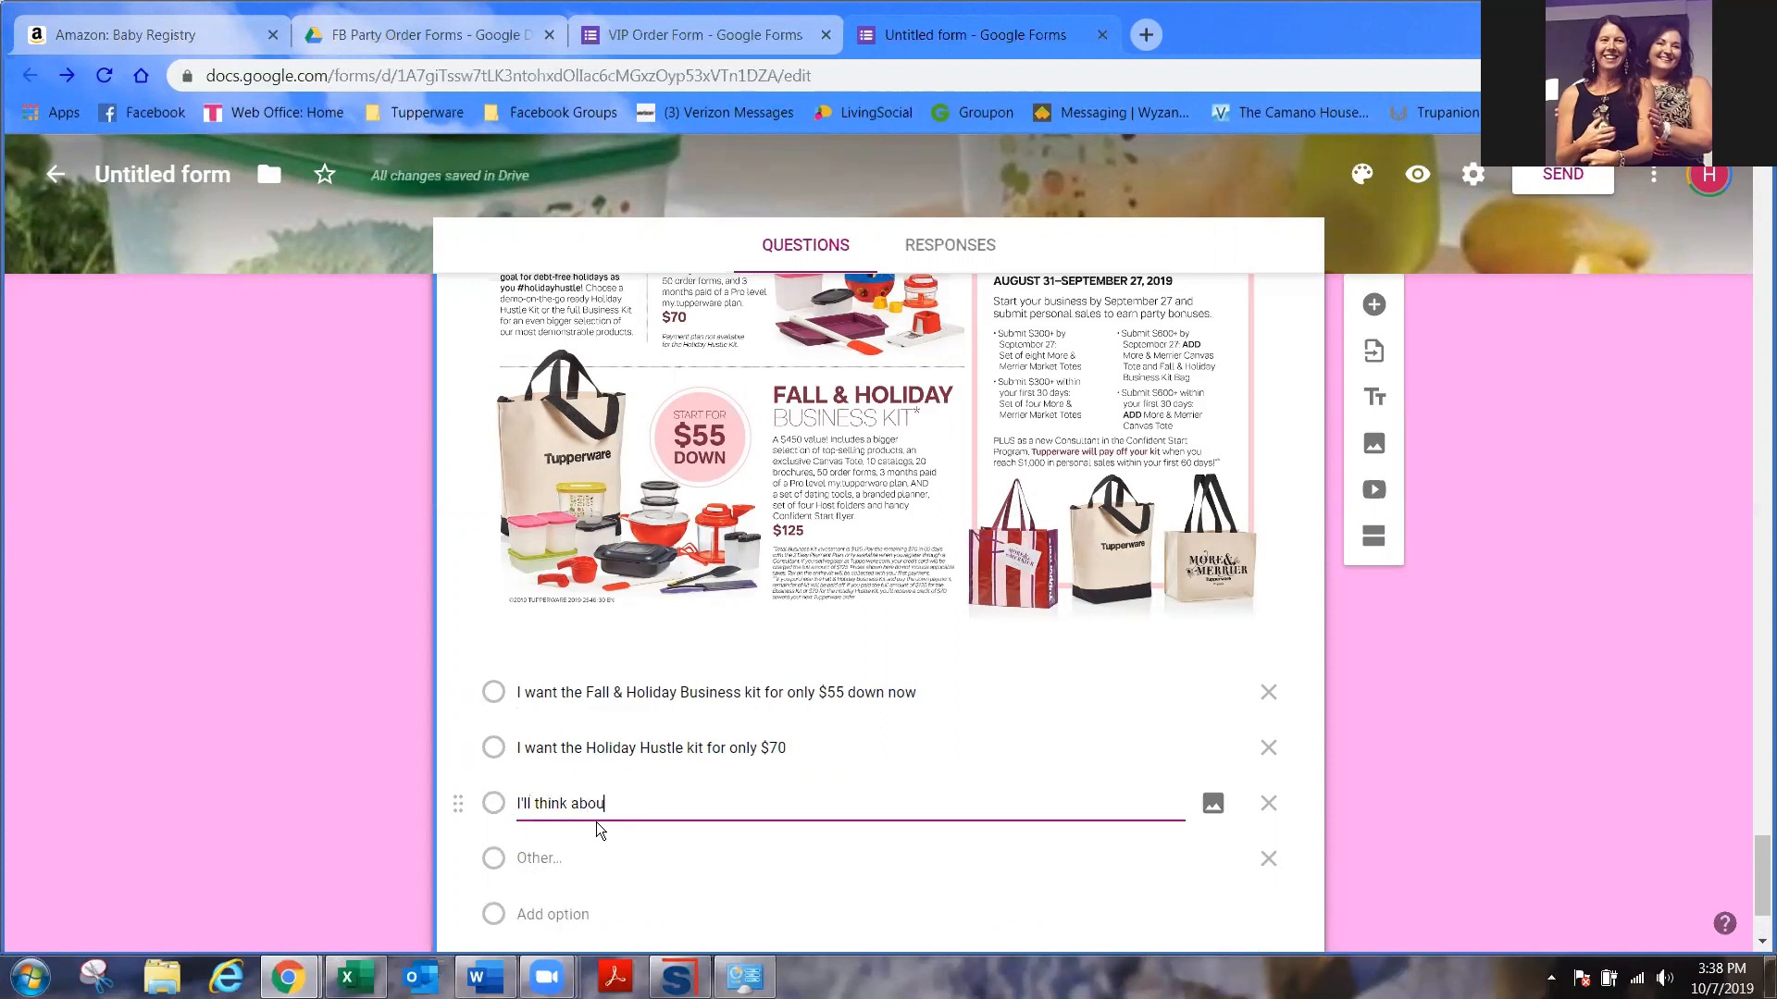
pyautogui.write('t it...please')
pyautogui.press('BackSpace')
pyautogui.press('BackSpace')
pyautogui.press('BackSpace')
pyautogui.press('BackSpace')
pyautogui.press('BackSpace')
pyautogui.press('BackSpace')
pyautogui.press('BackSpace')
pyautogui.press('BackSpace')
pyautogui.press('BackSpace')
pyautogui.click(560, 916)
pyautogui.write('N')
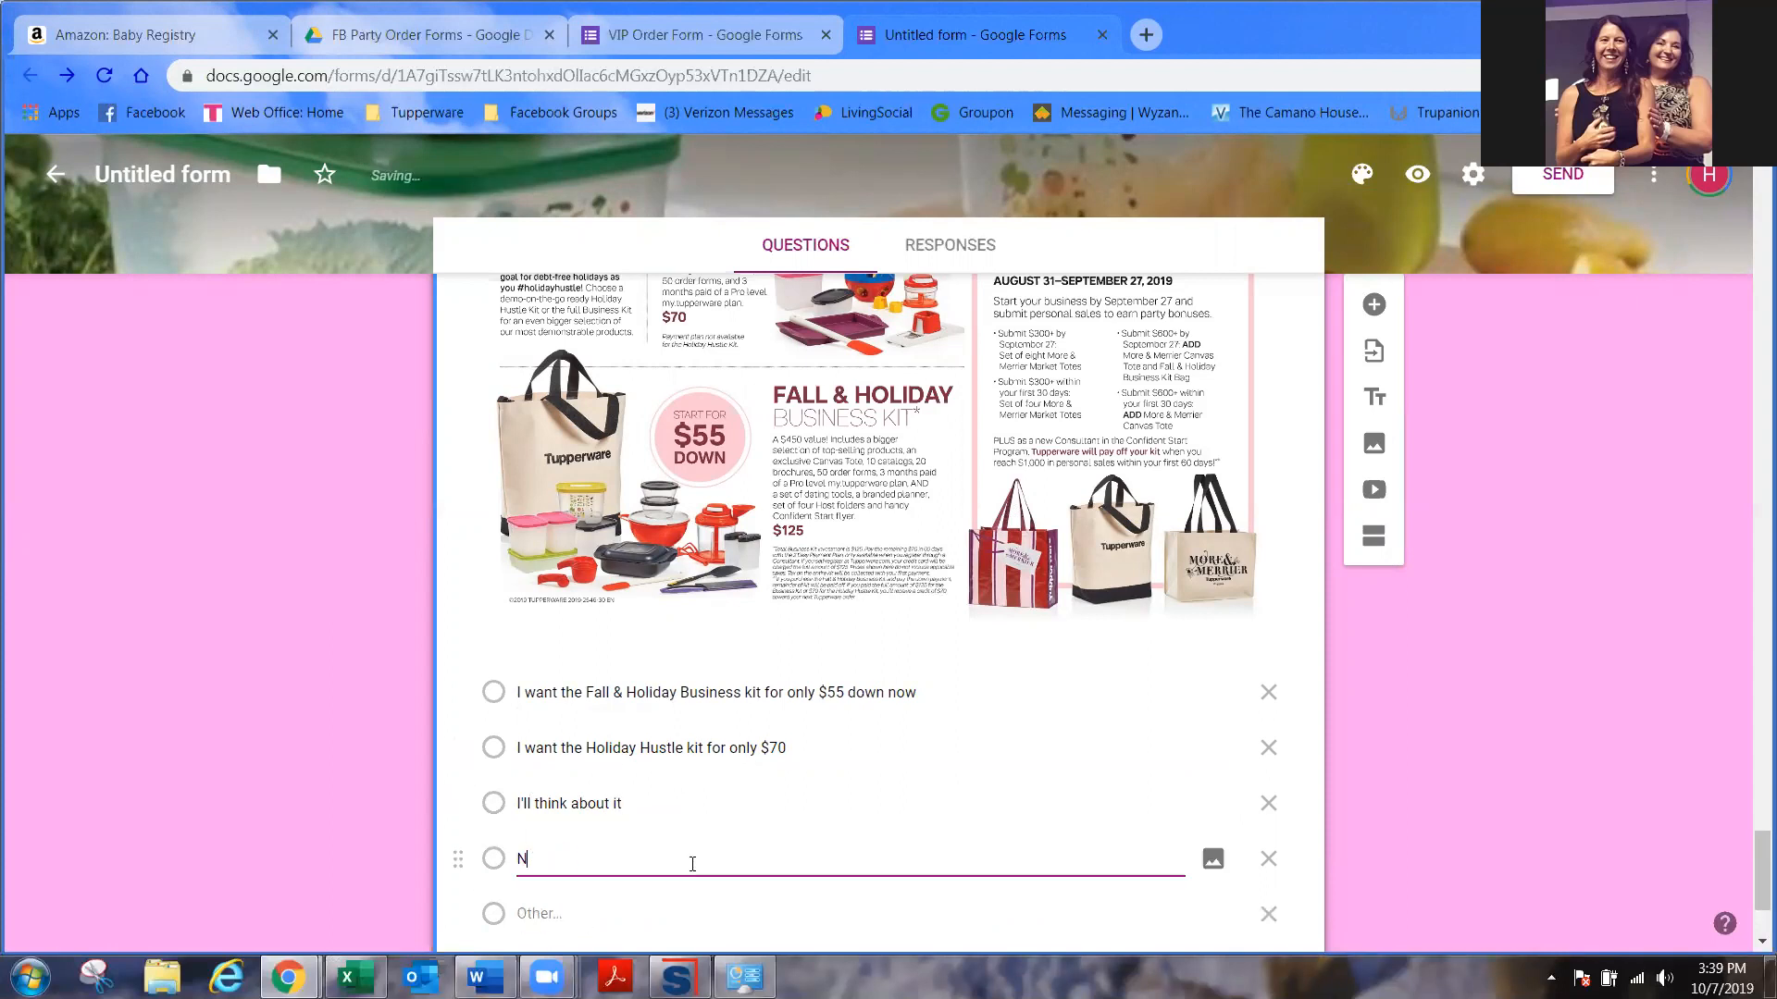
pyautogui.write('ot at this time')
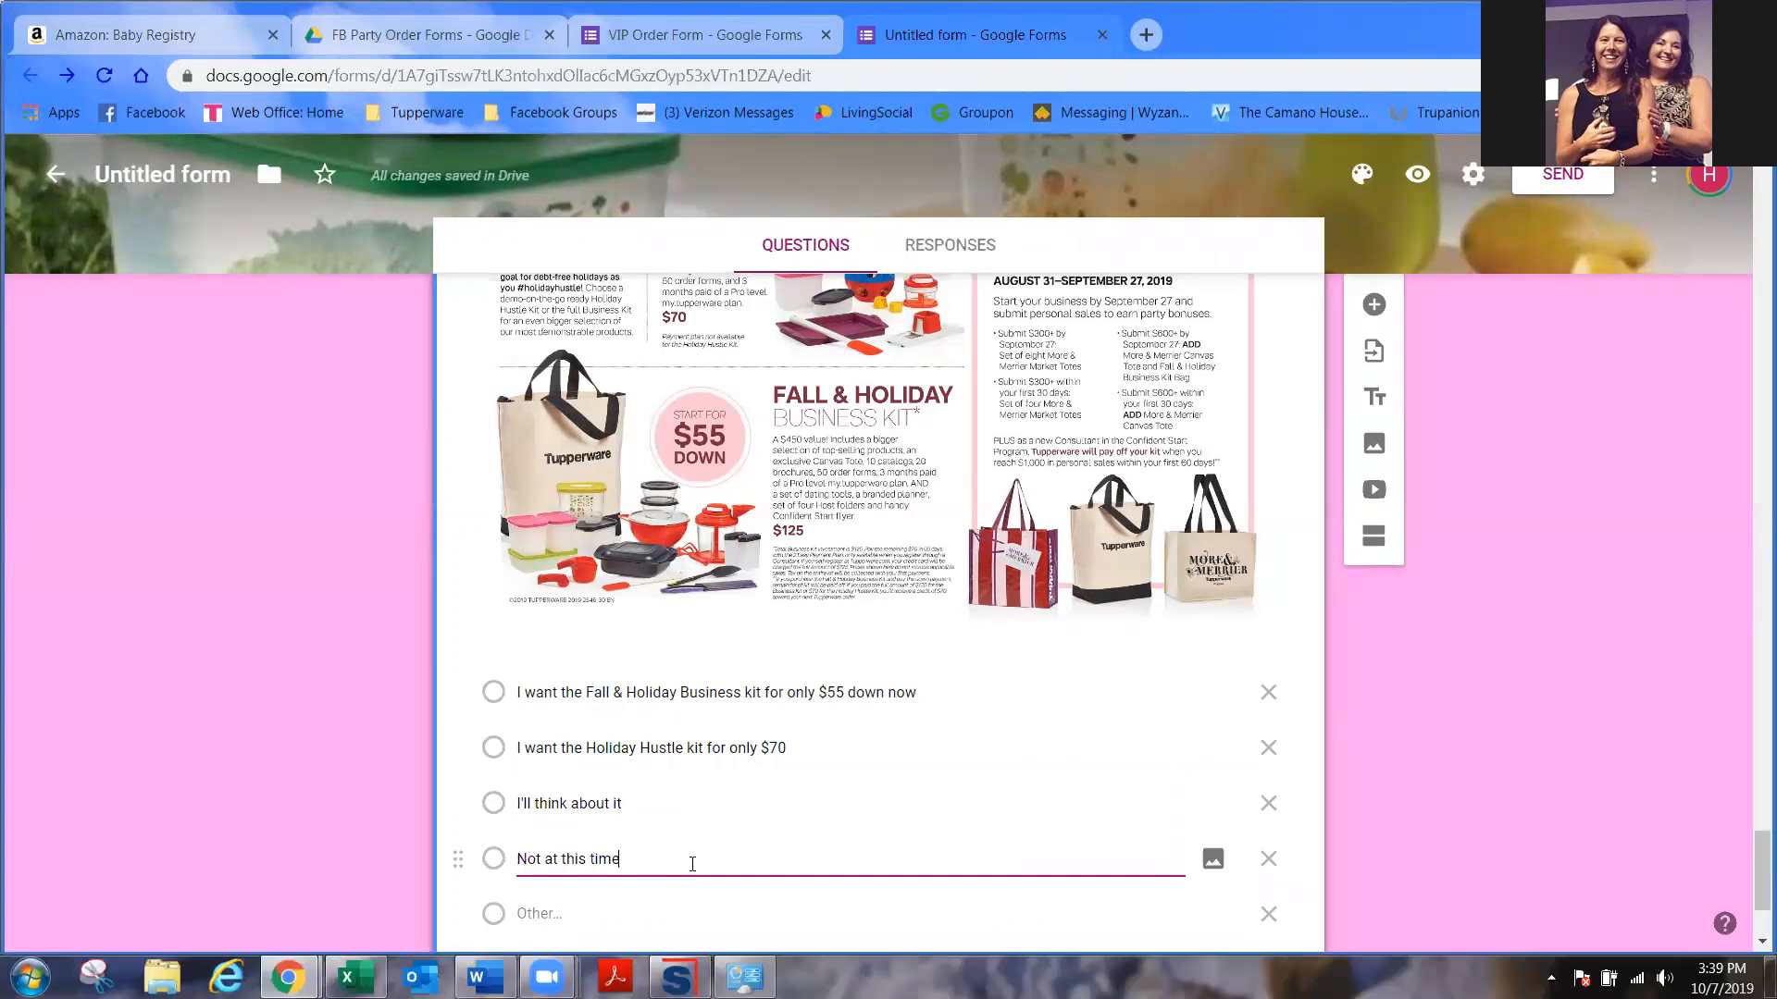
# - Remove the Other choice and make the business-opportunity question required
pyautogui.click(1267, 914)
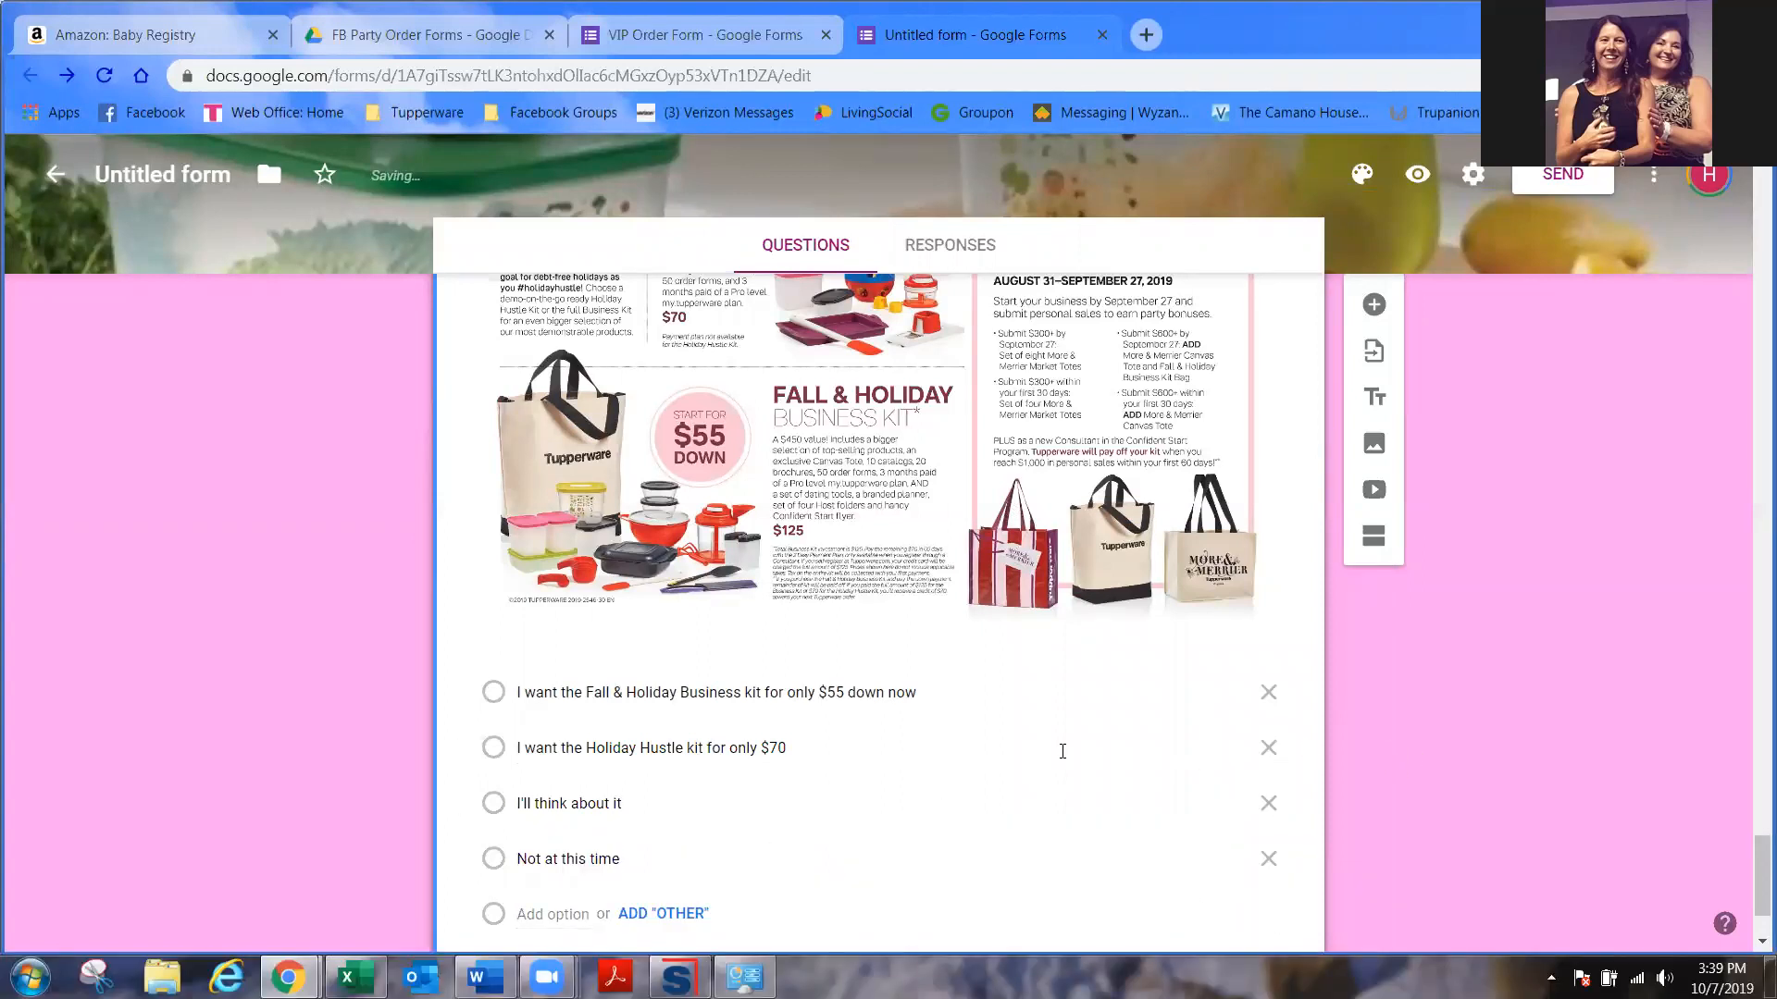
pyautogui.scroll(5, 958, 608)
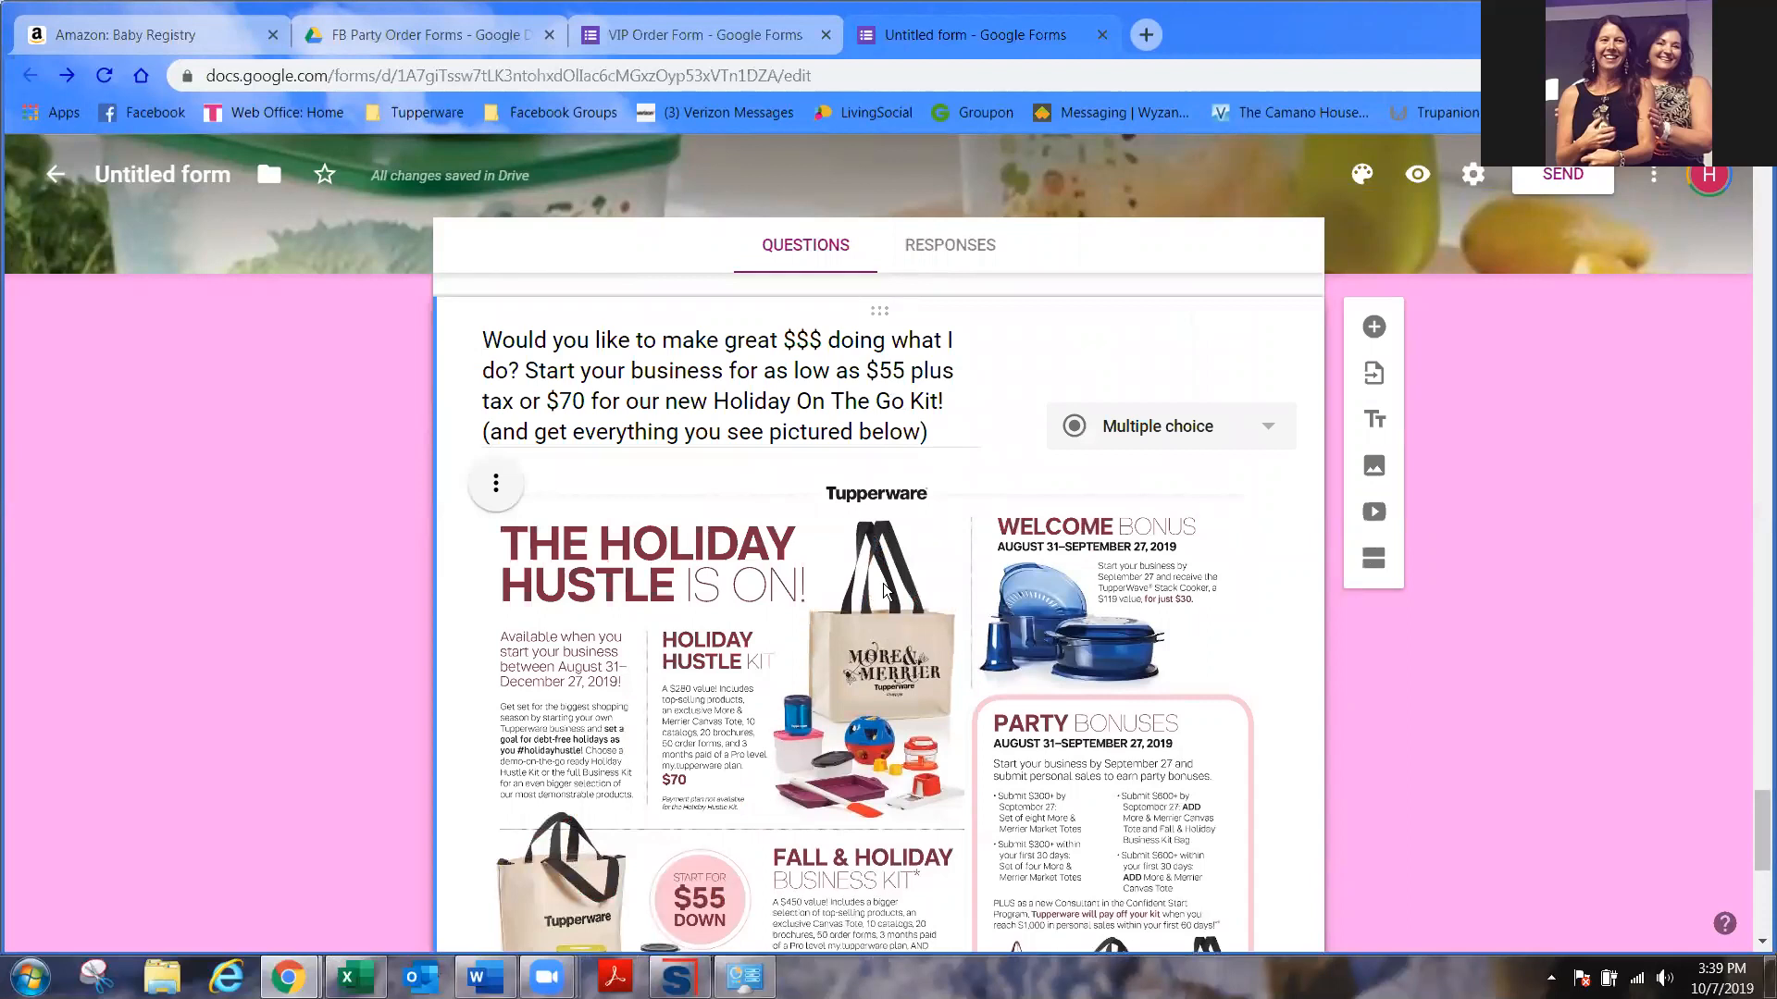
pyautogui.scroll(-4, 883, 583)
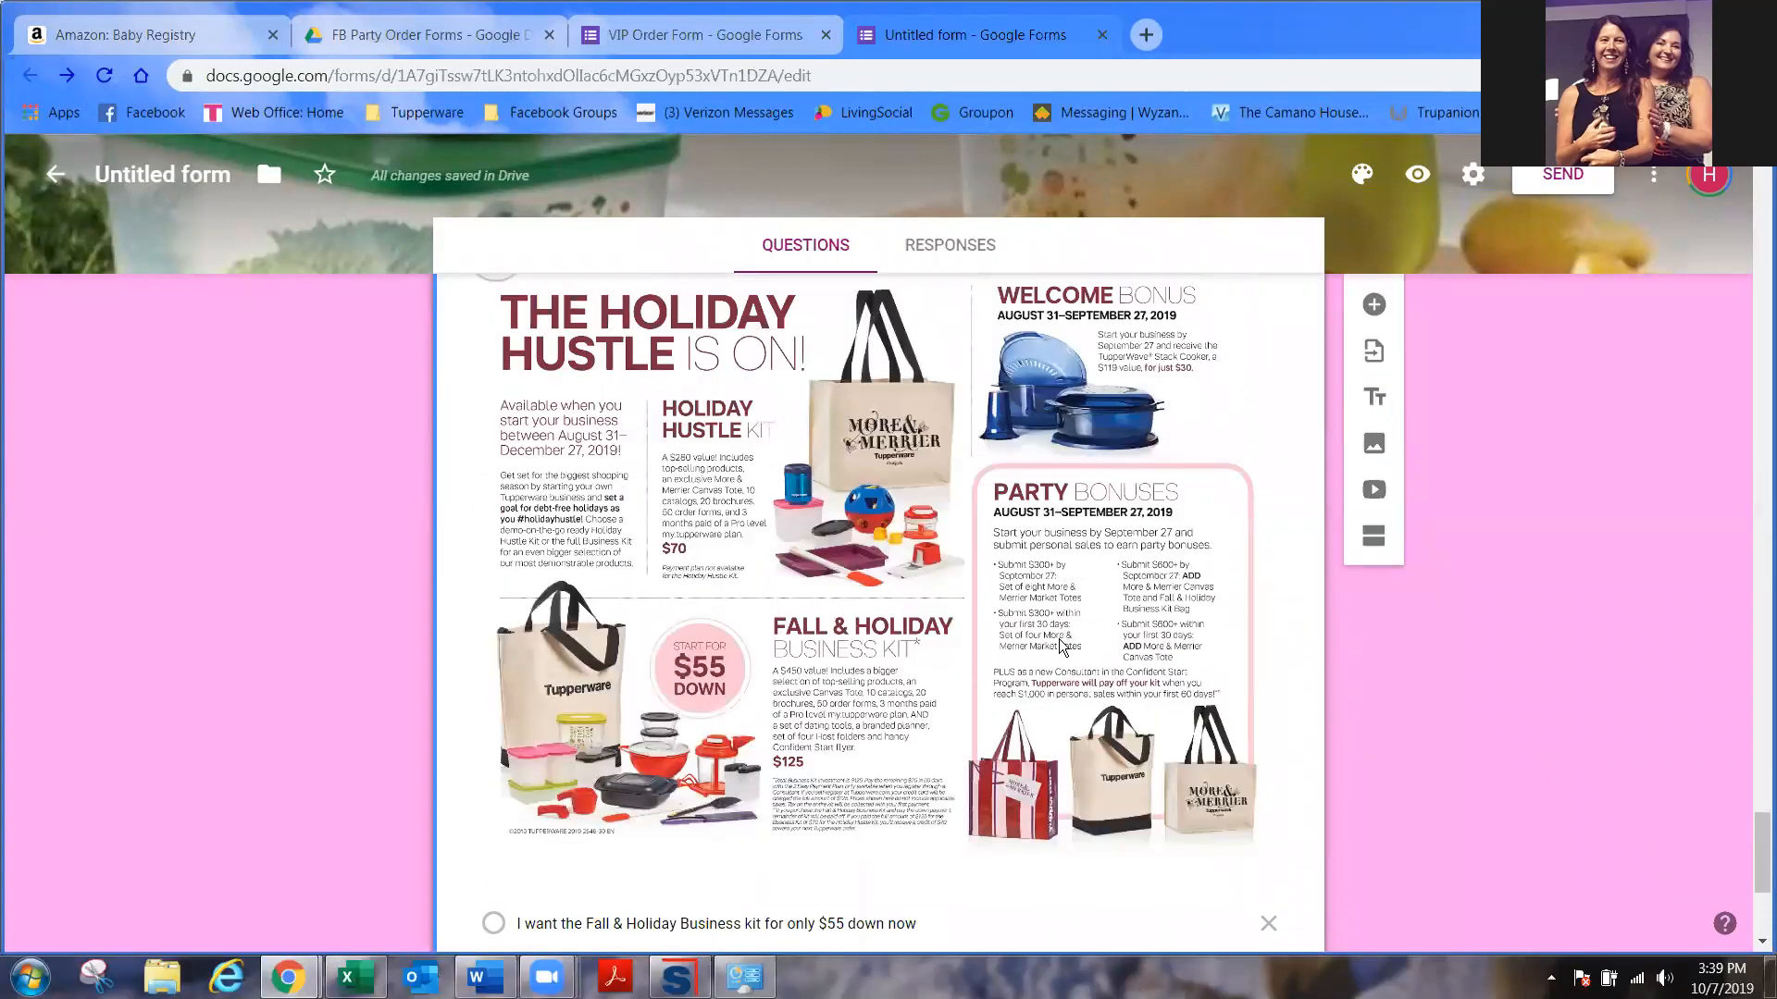
pyautogui.scroll(2, 1059, 638)
pyautogui.scroll(-4, 1055, 666)
pyautogui.scroll(-3, 1051, 692)
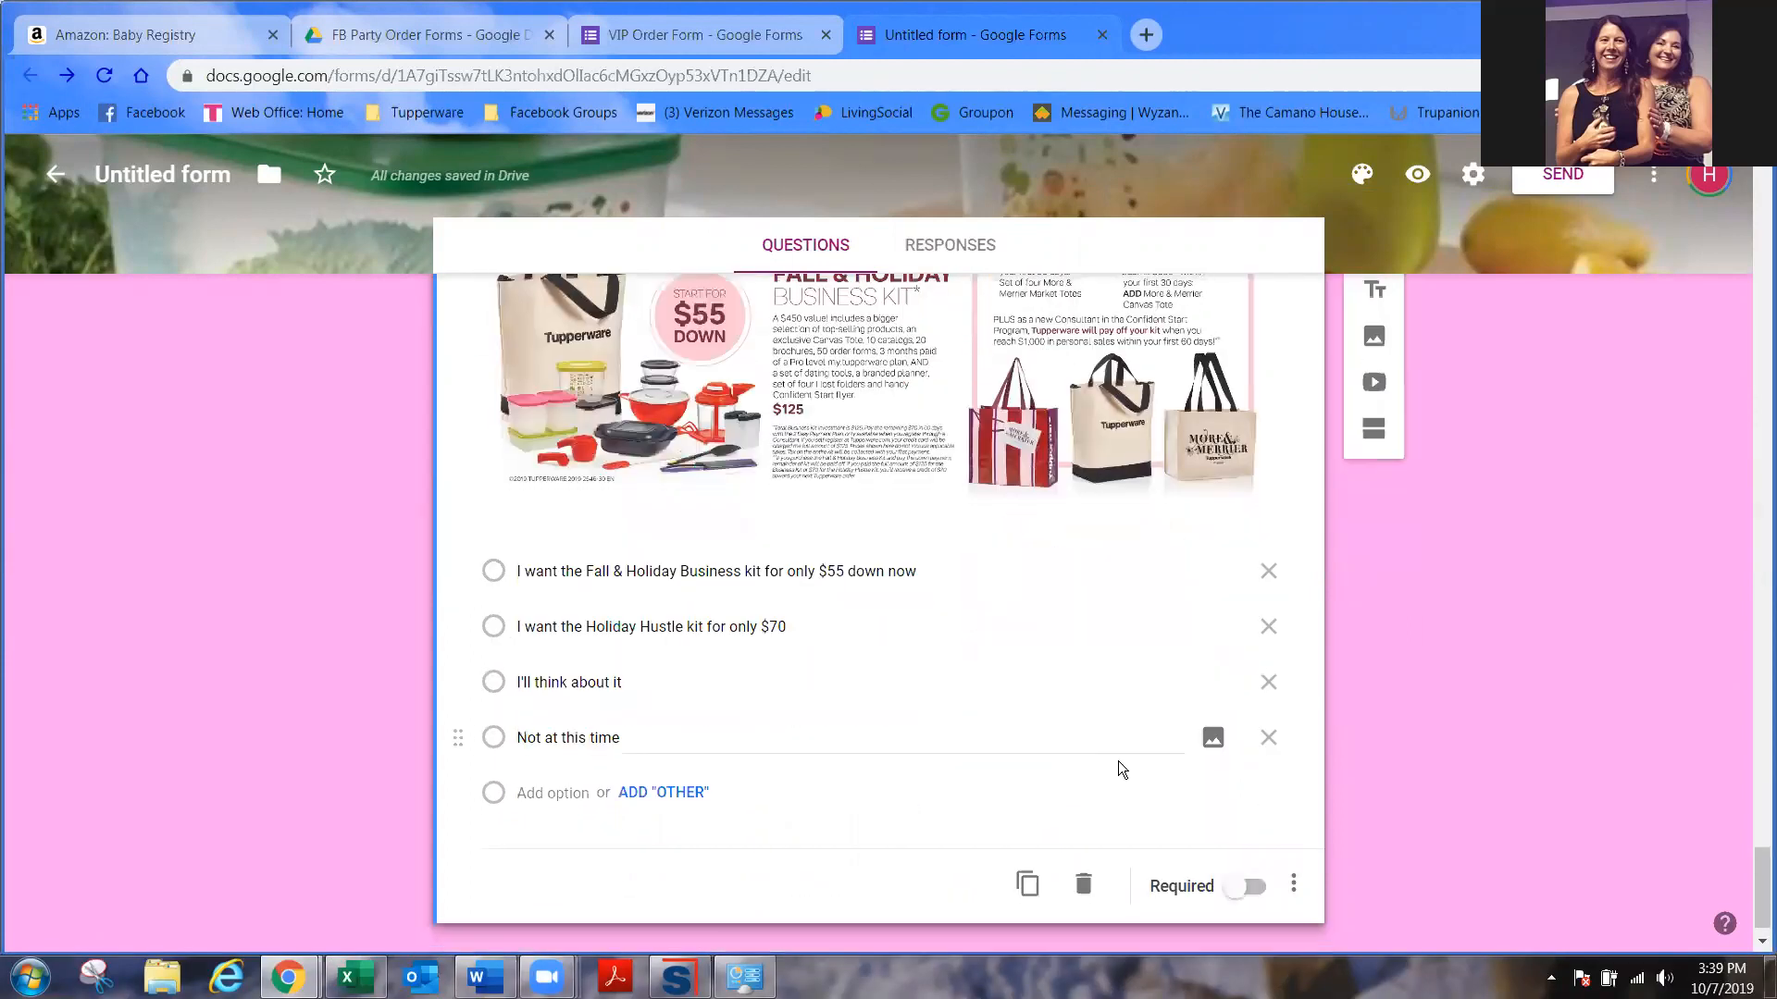
pyautogui.click(1258, 844)
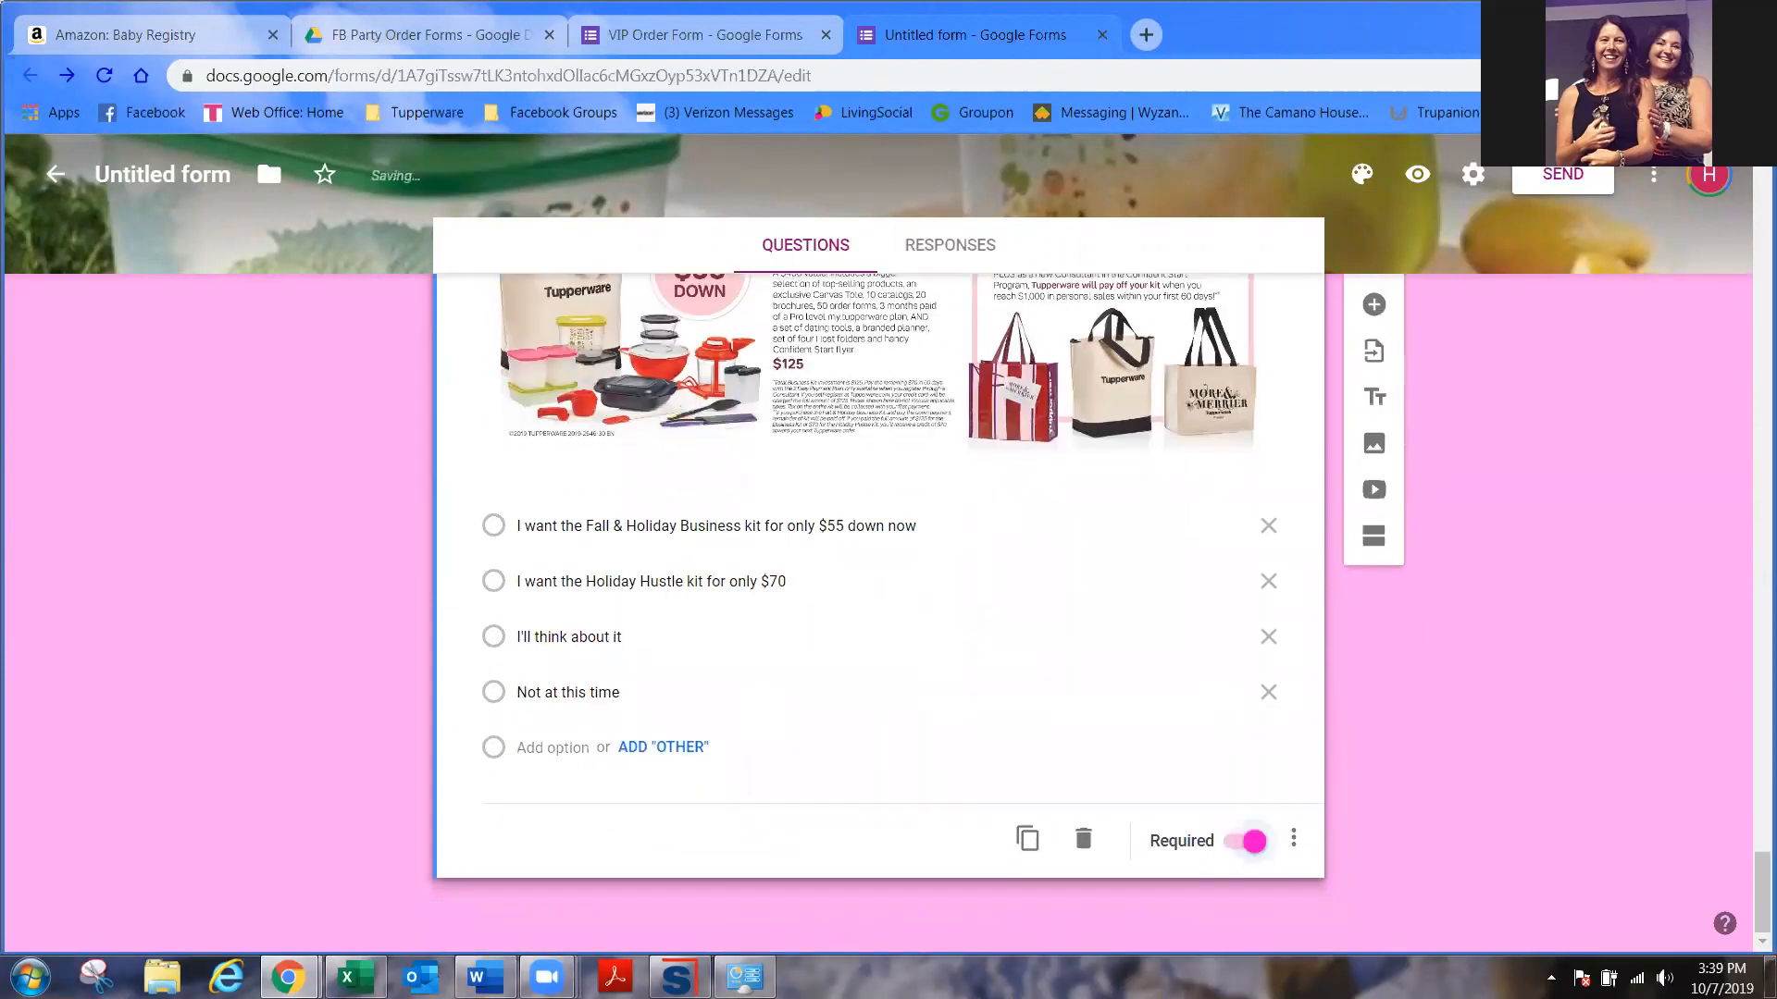
# - Add a Paragraph question titled 'Comment, Notes or Questions' and another blank question below it
pyautogui.click(1388, 321)
pyautogui.write('Comm')
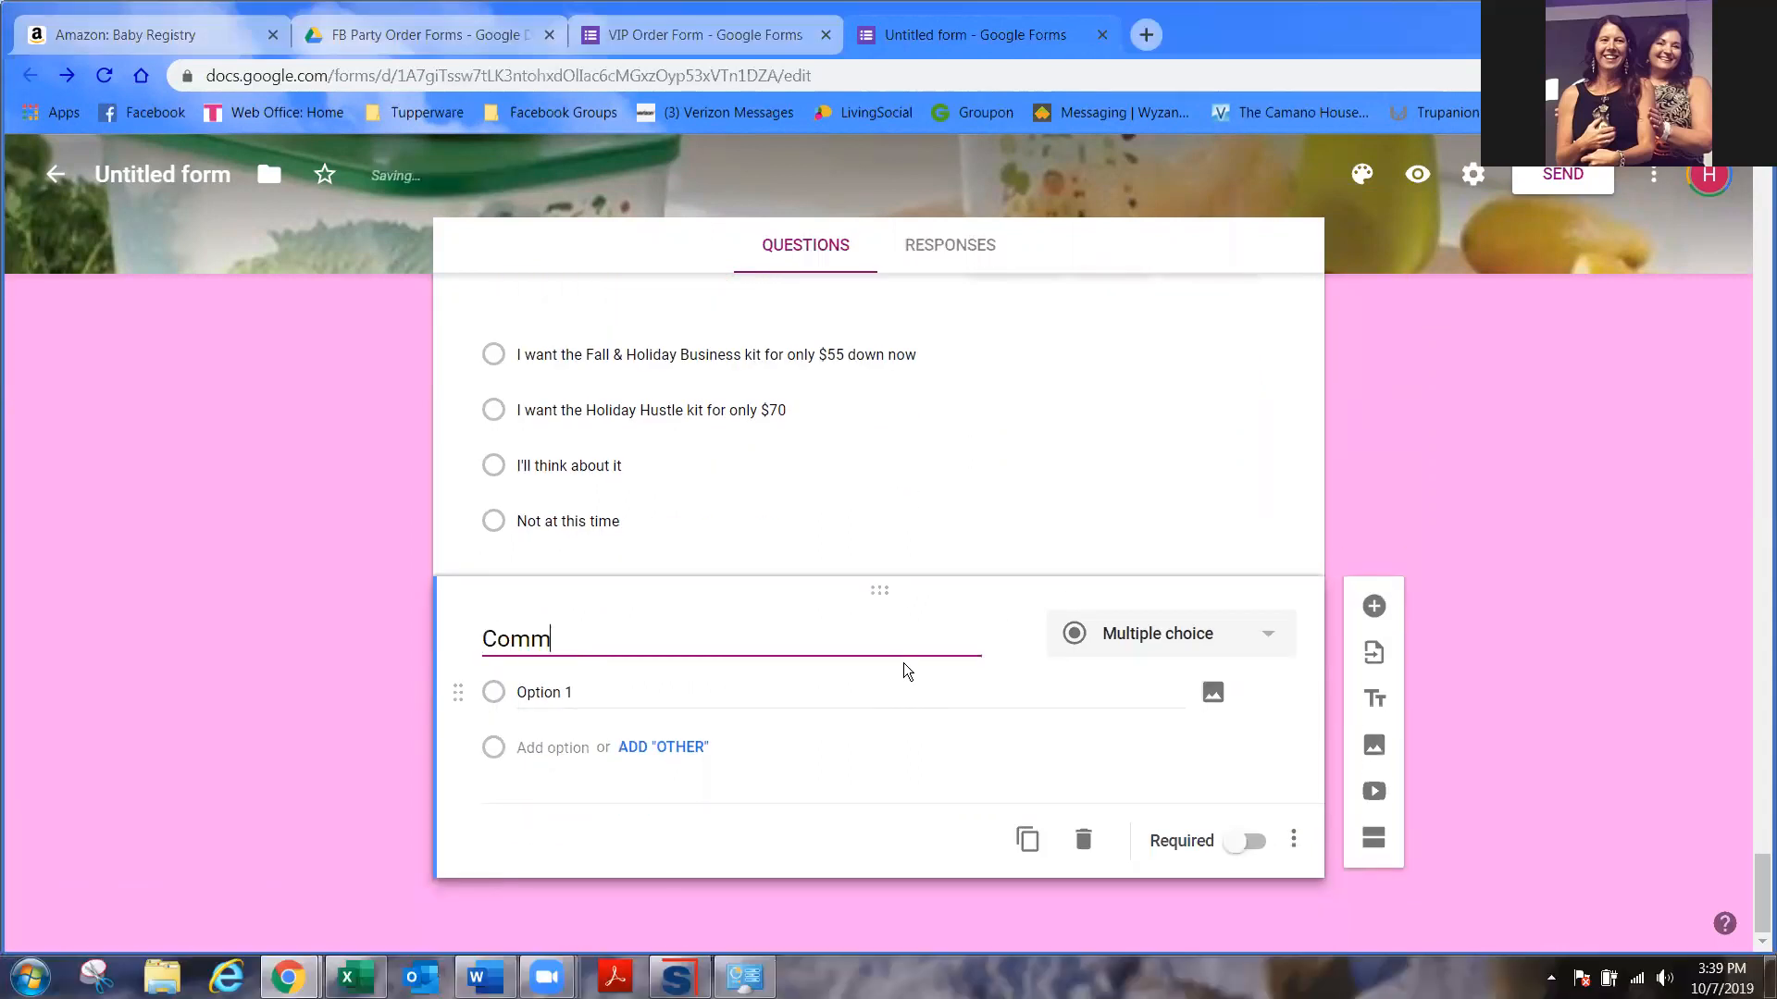
pyautogui.write('ent, Notes ')
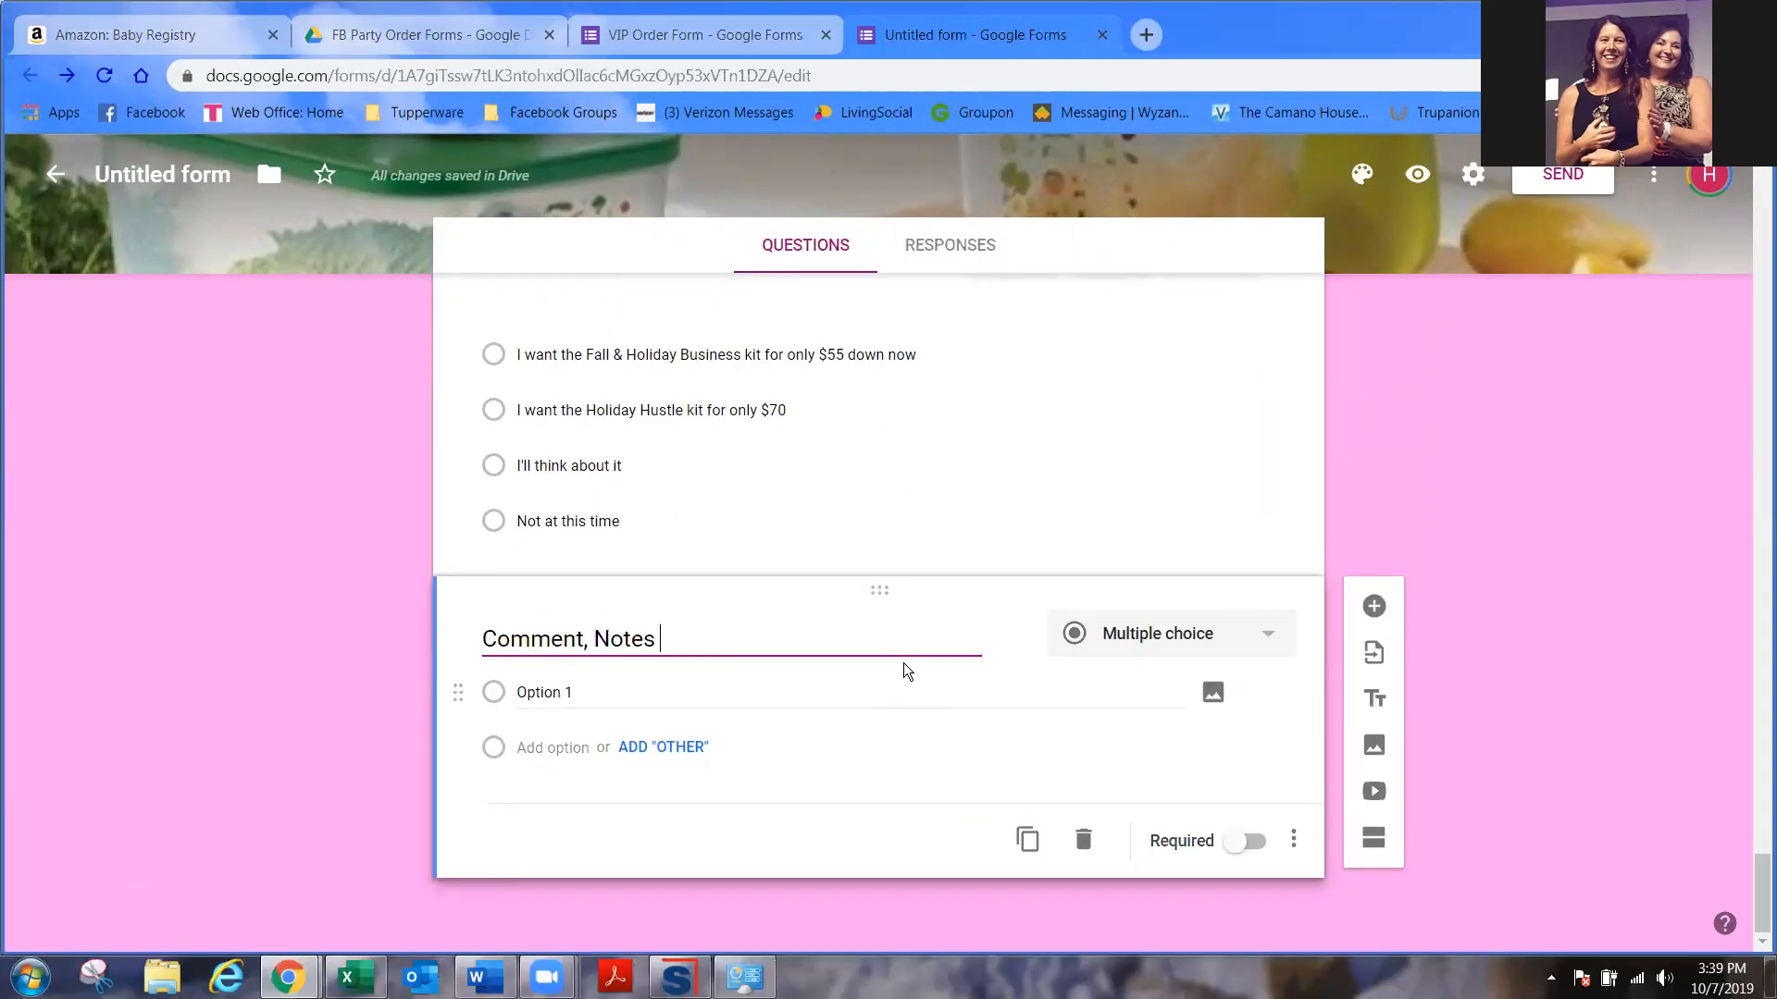
pyautogui.write('or Questions')
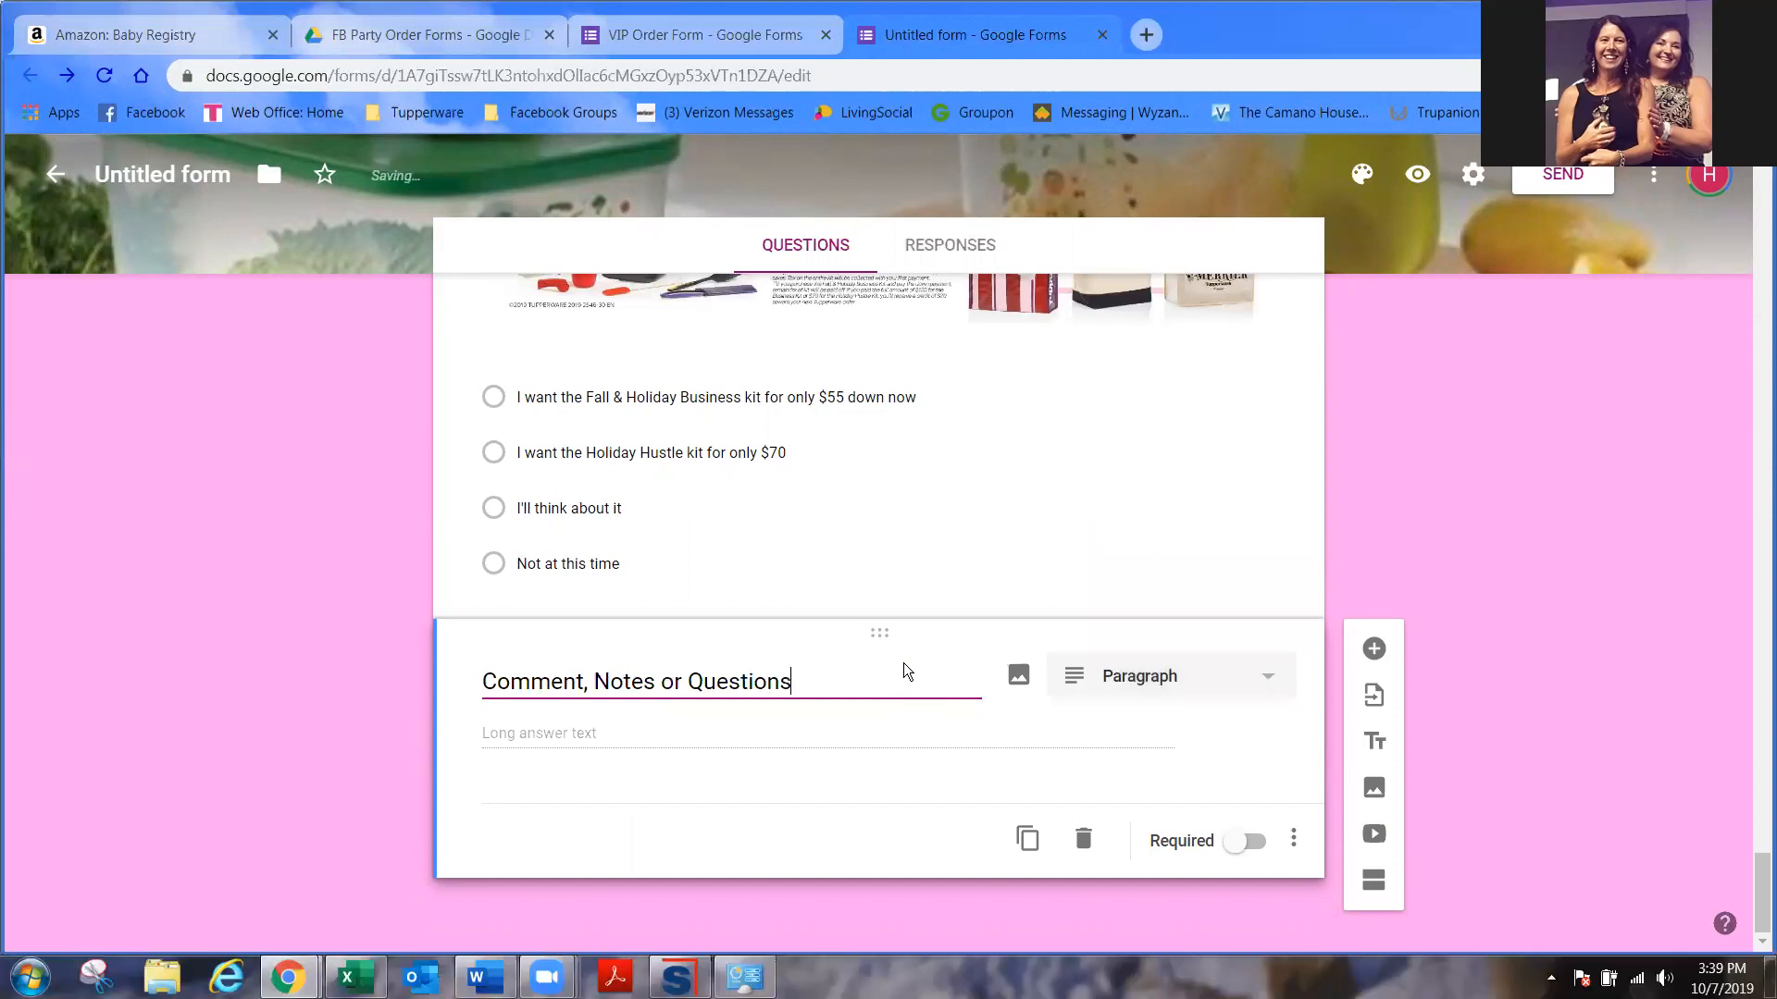
pyautogui.click(1202, 689)
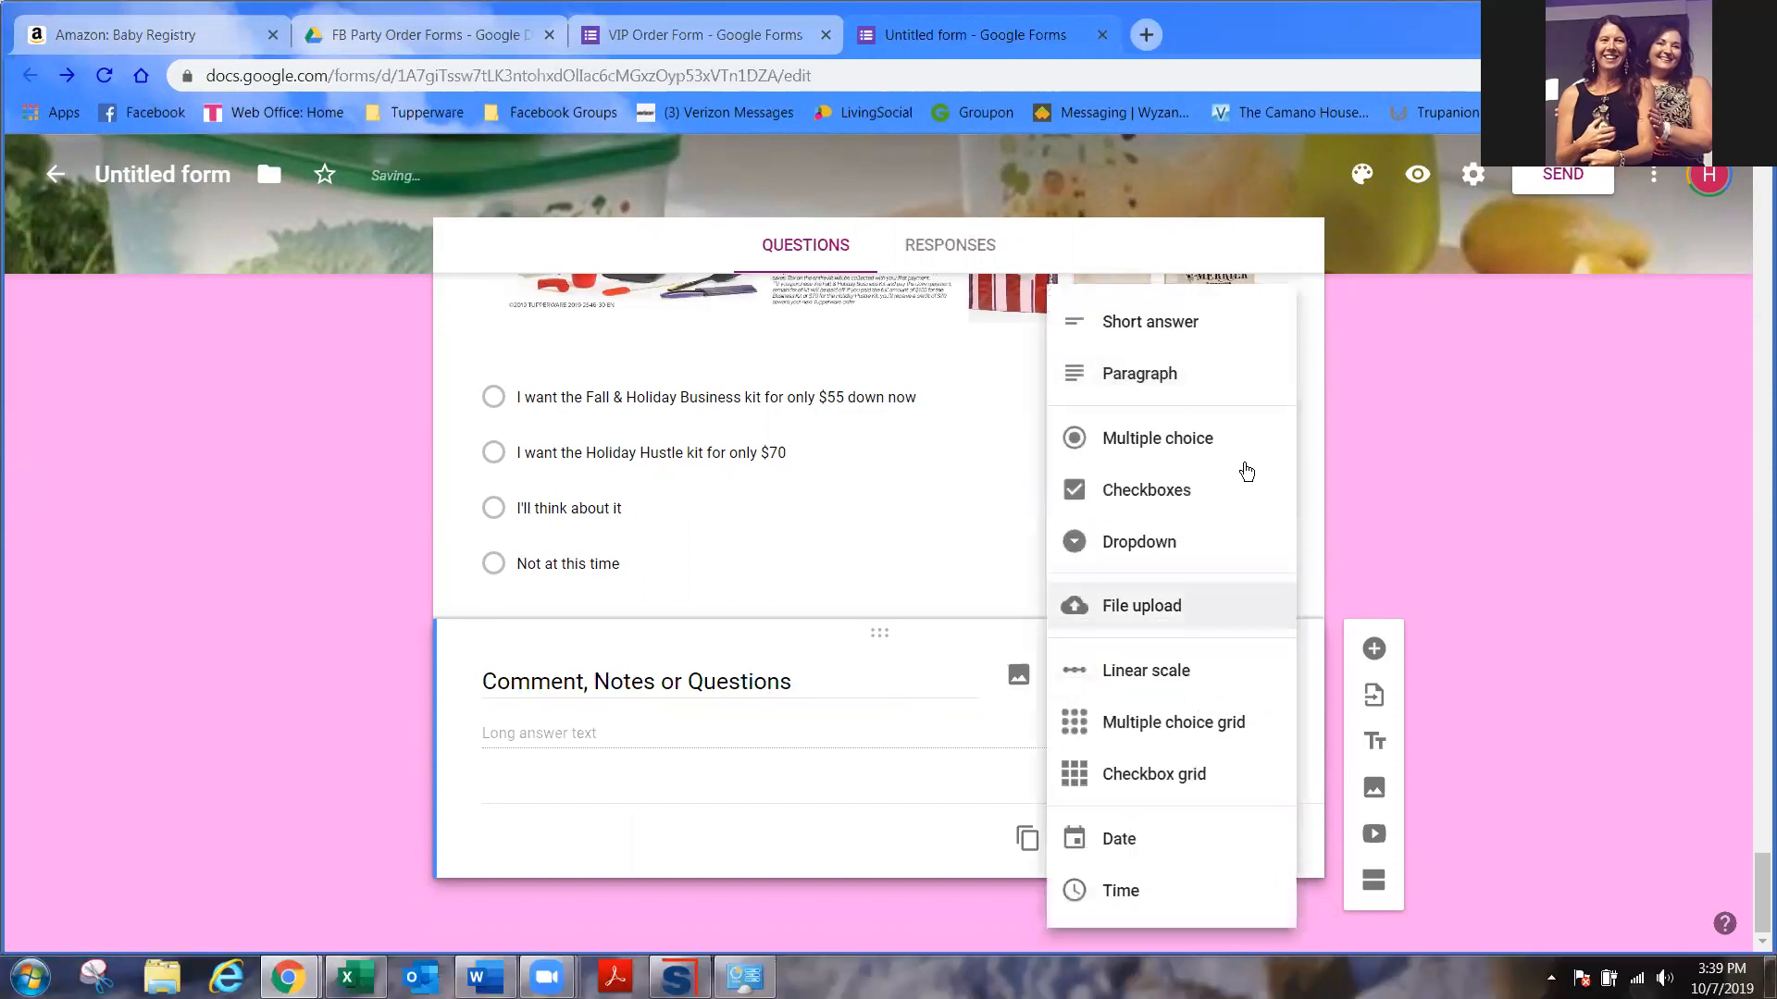
pyautogui.click(1183, 378)
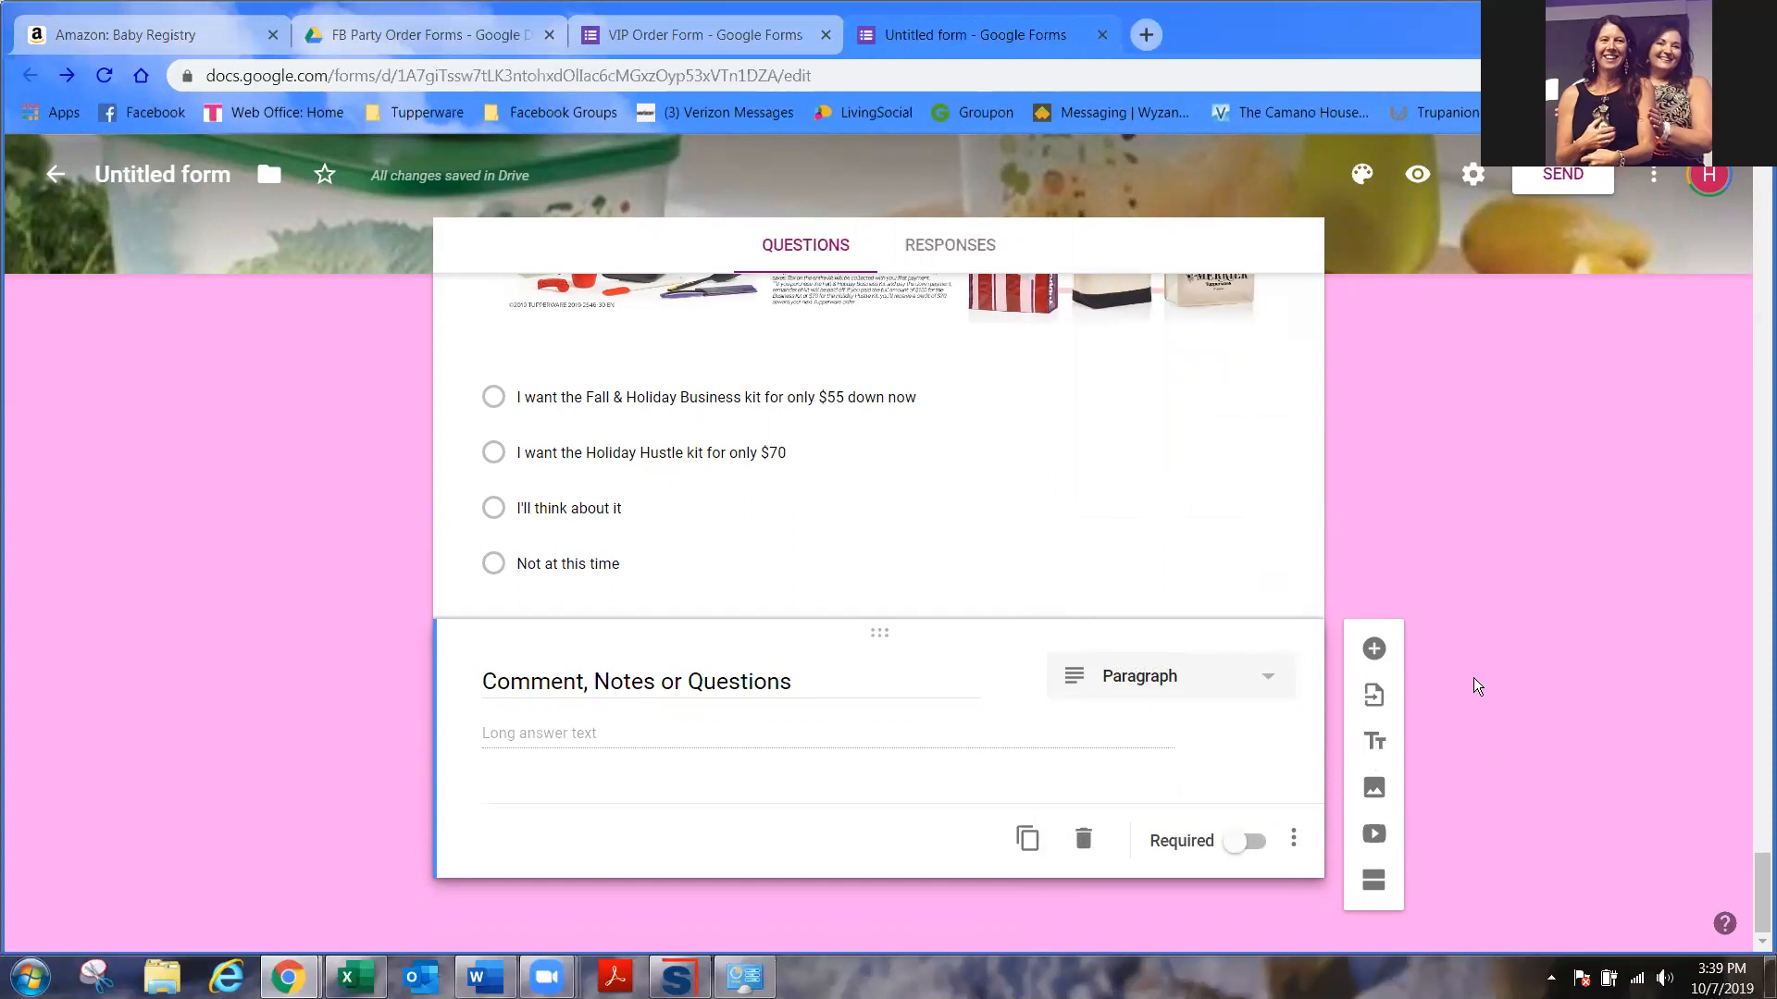
pyautogui.click(1381, 651)
pyautogui.click(1264, 633)
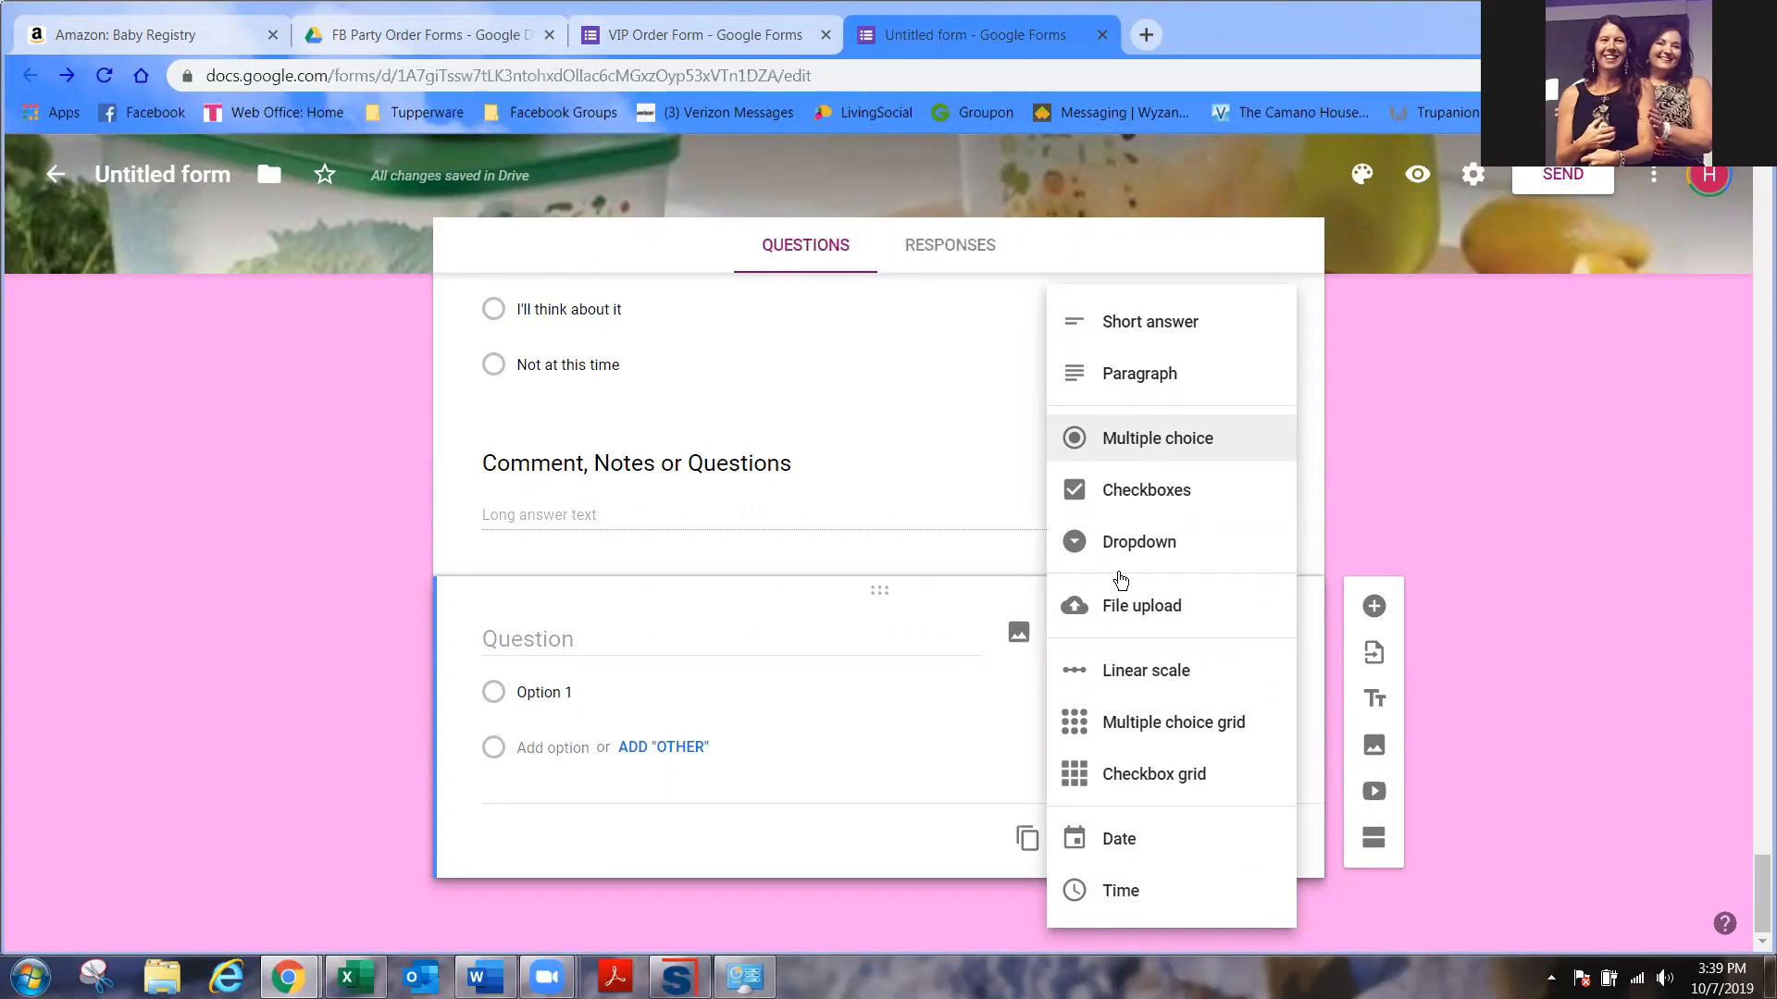
# - Make the new question a Short answer question titled 'Right to Cancel'
pyautogui.click(871, 618)
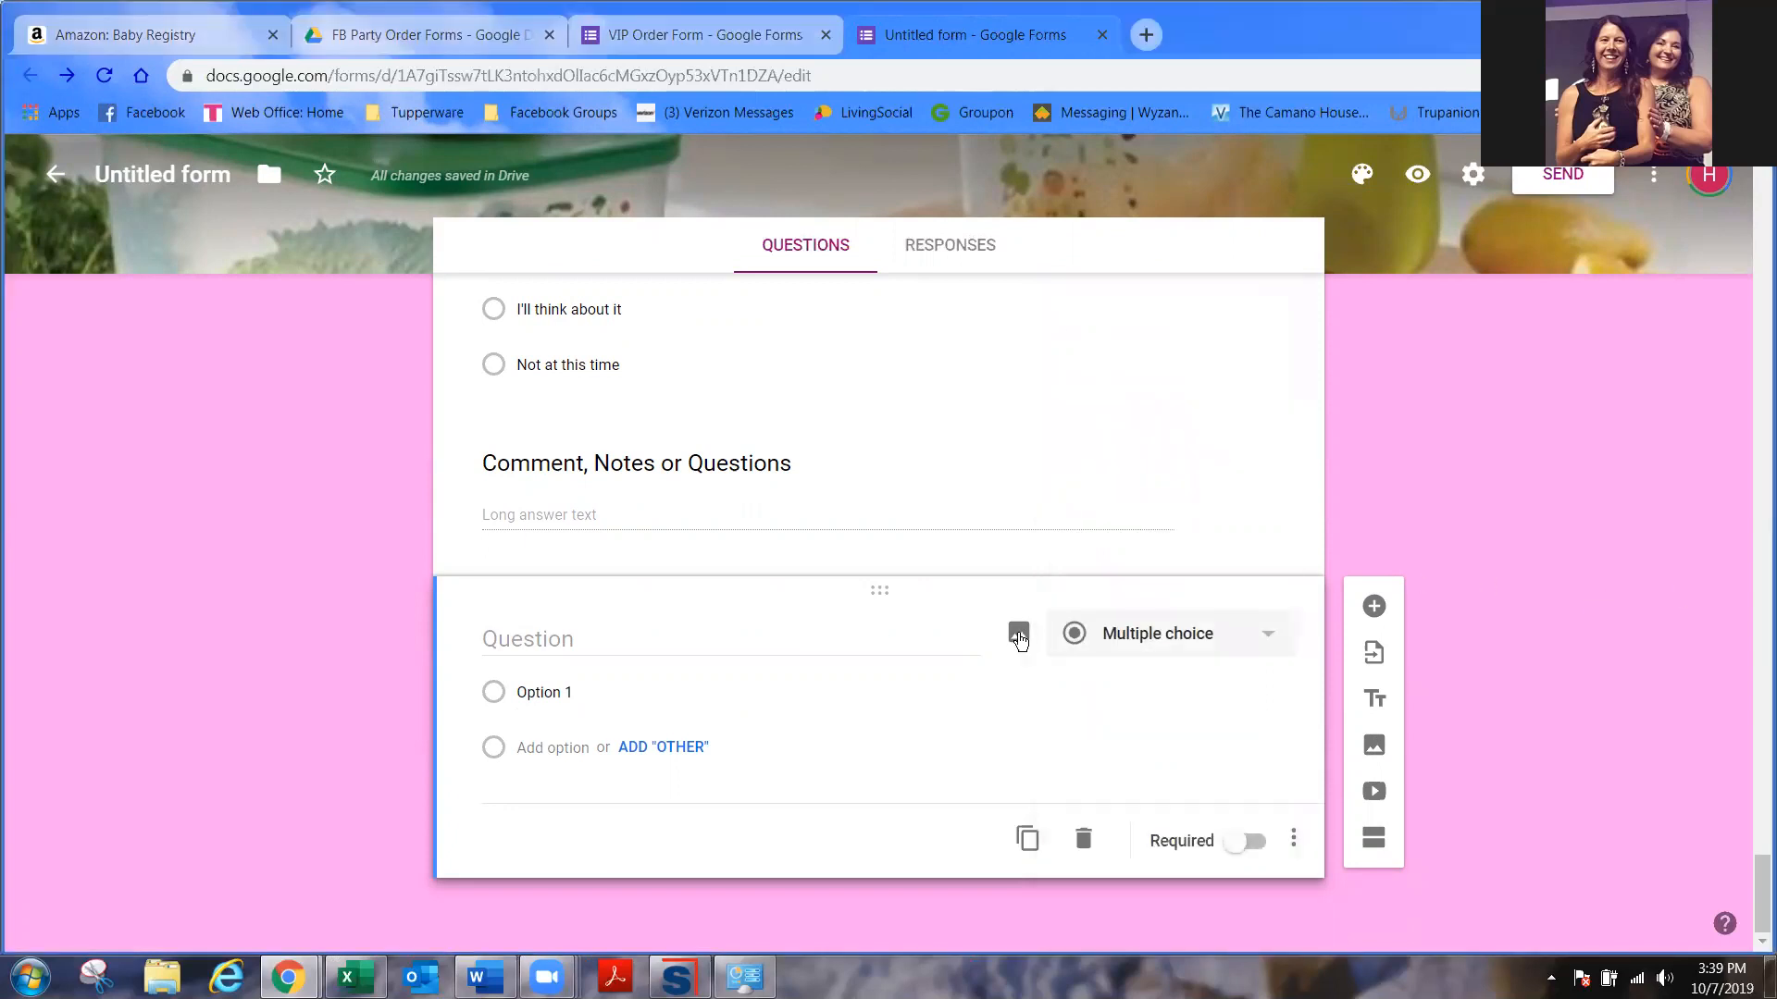
pyautogui.click(1188, 635)
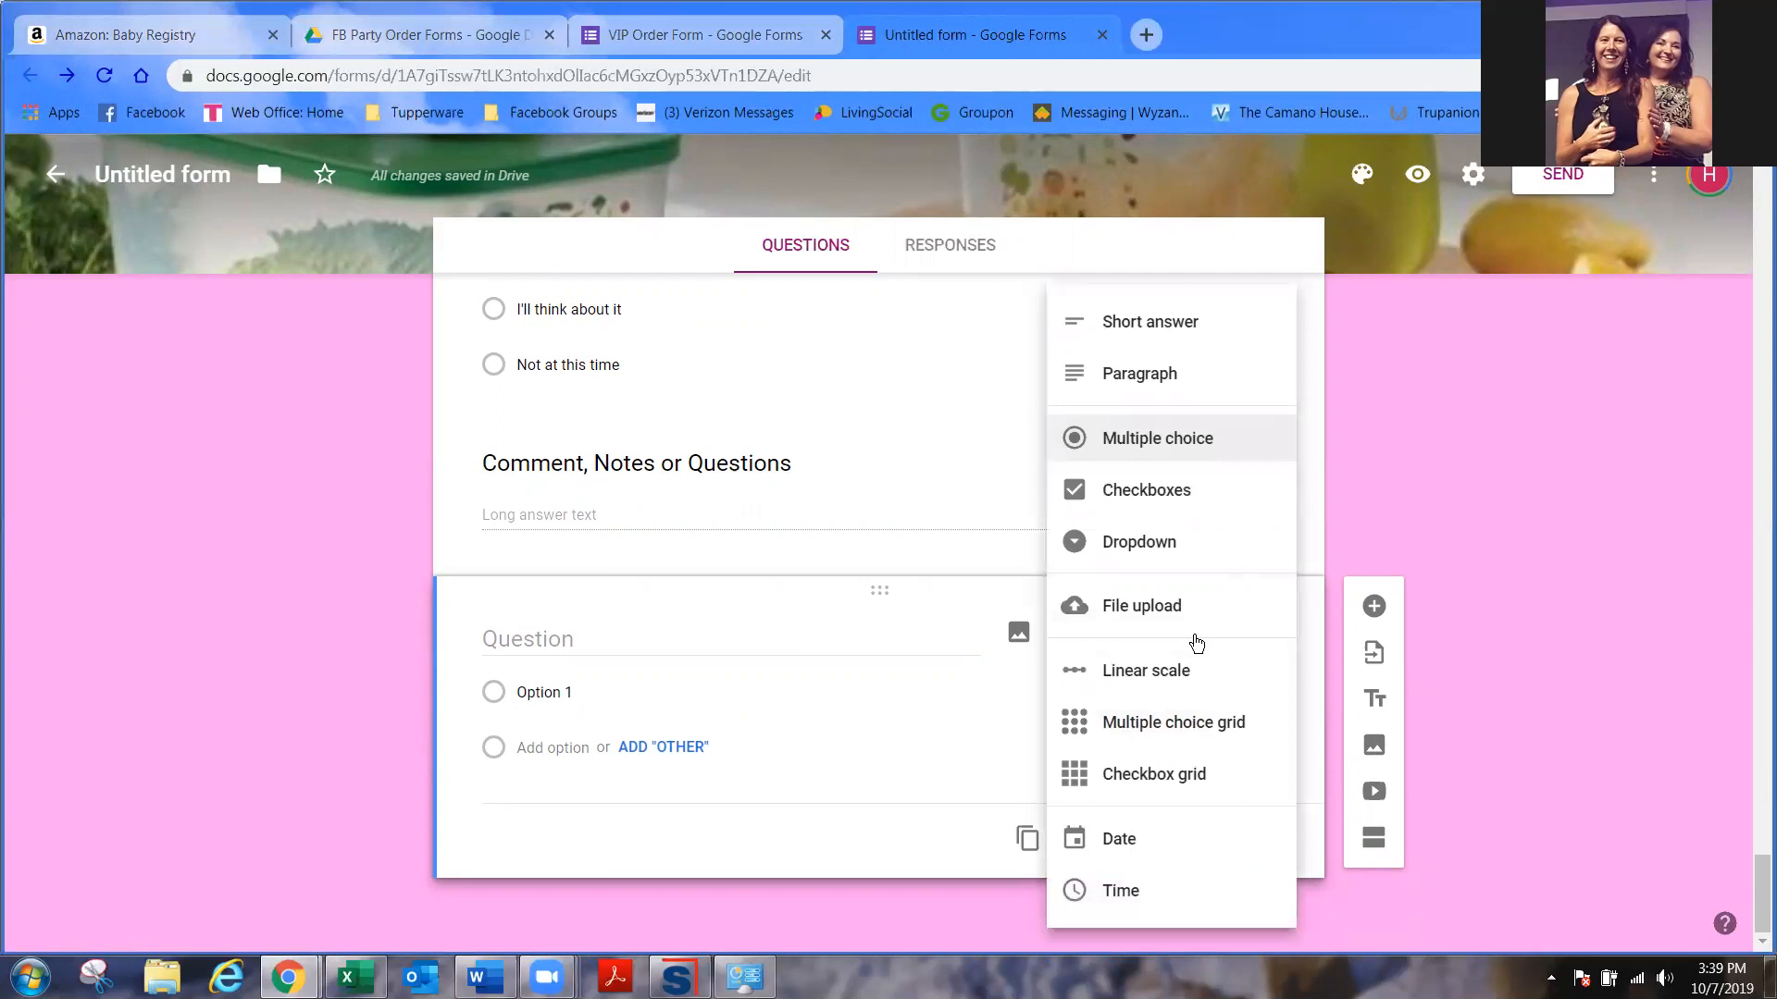
pyautogui.click(1144, 331)
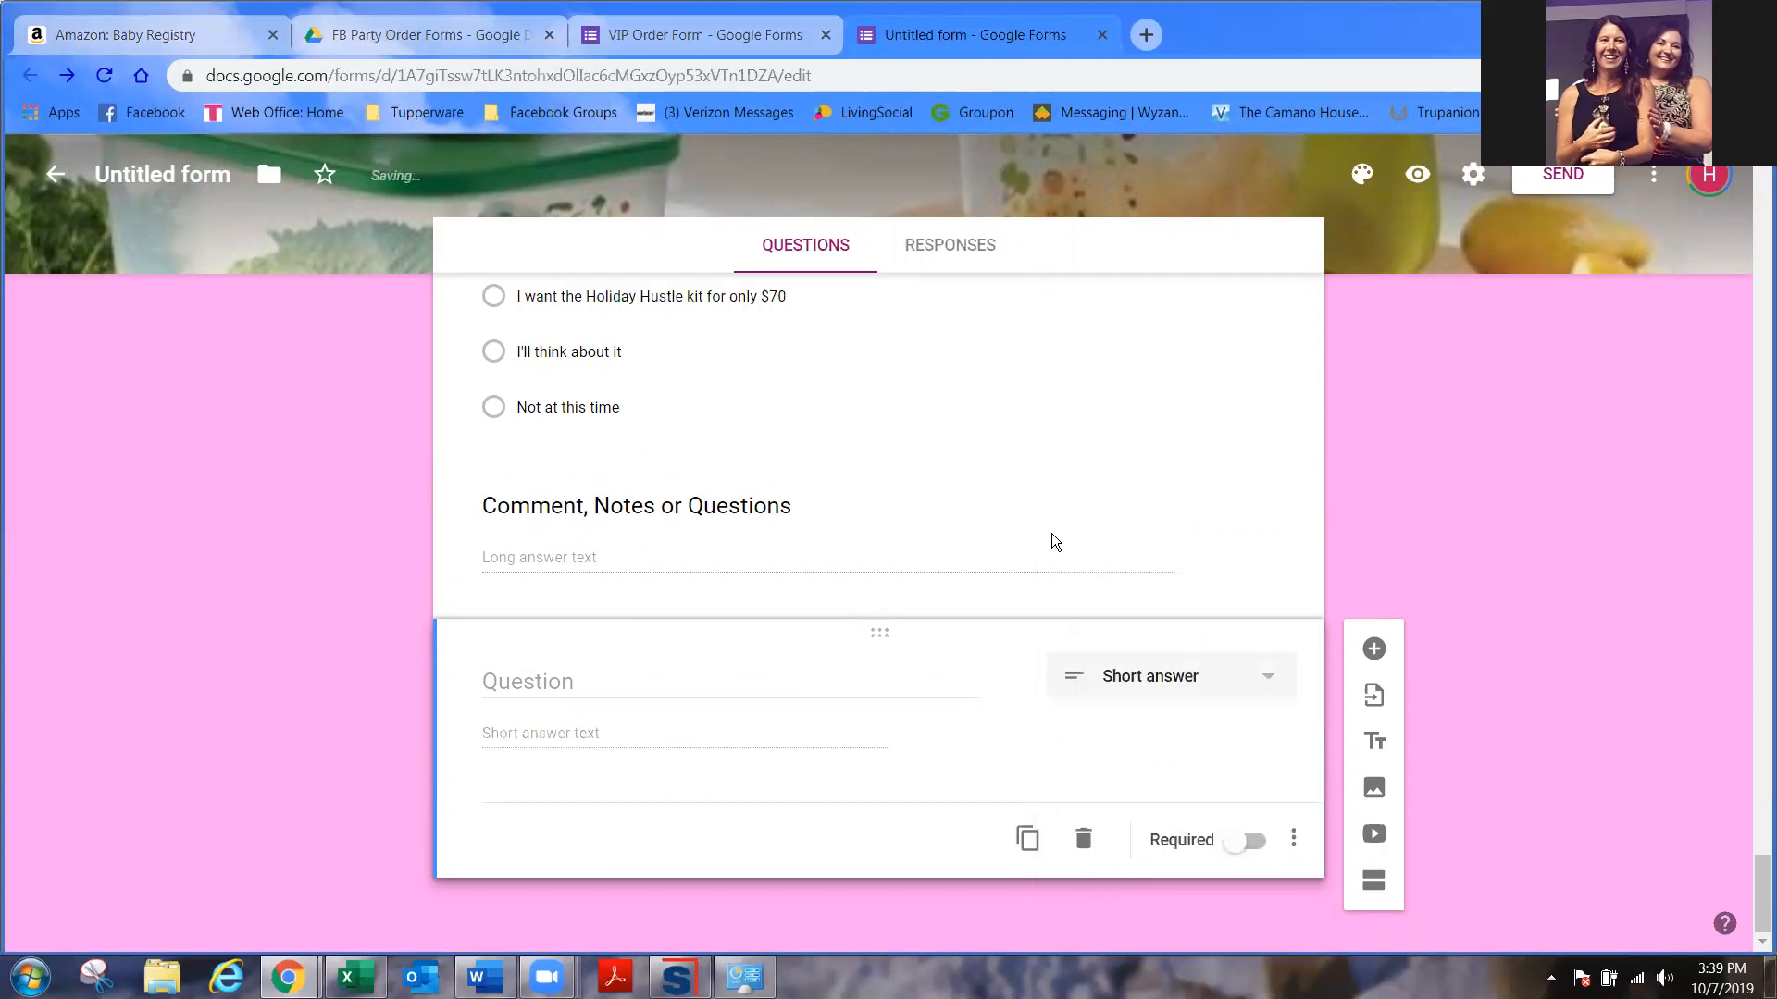
pyautogui.click(569, 689)
pyautogui.write('Righ')
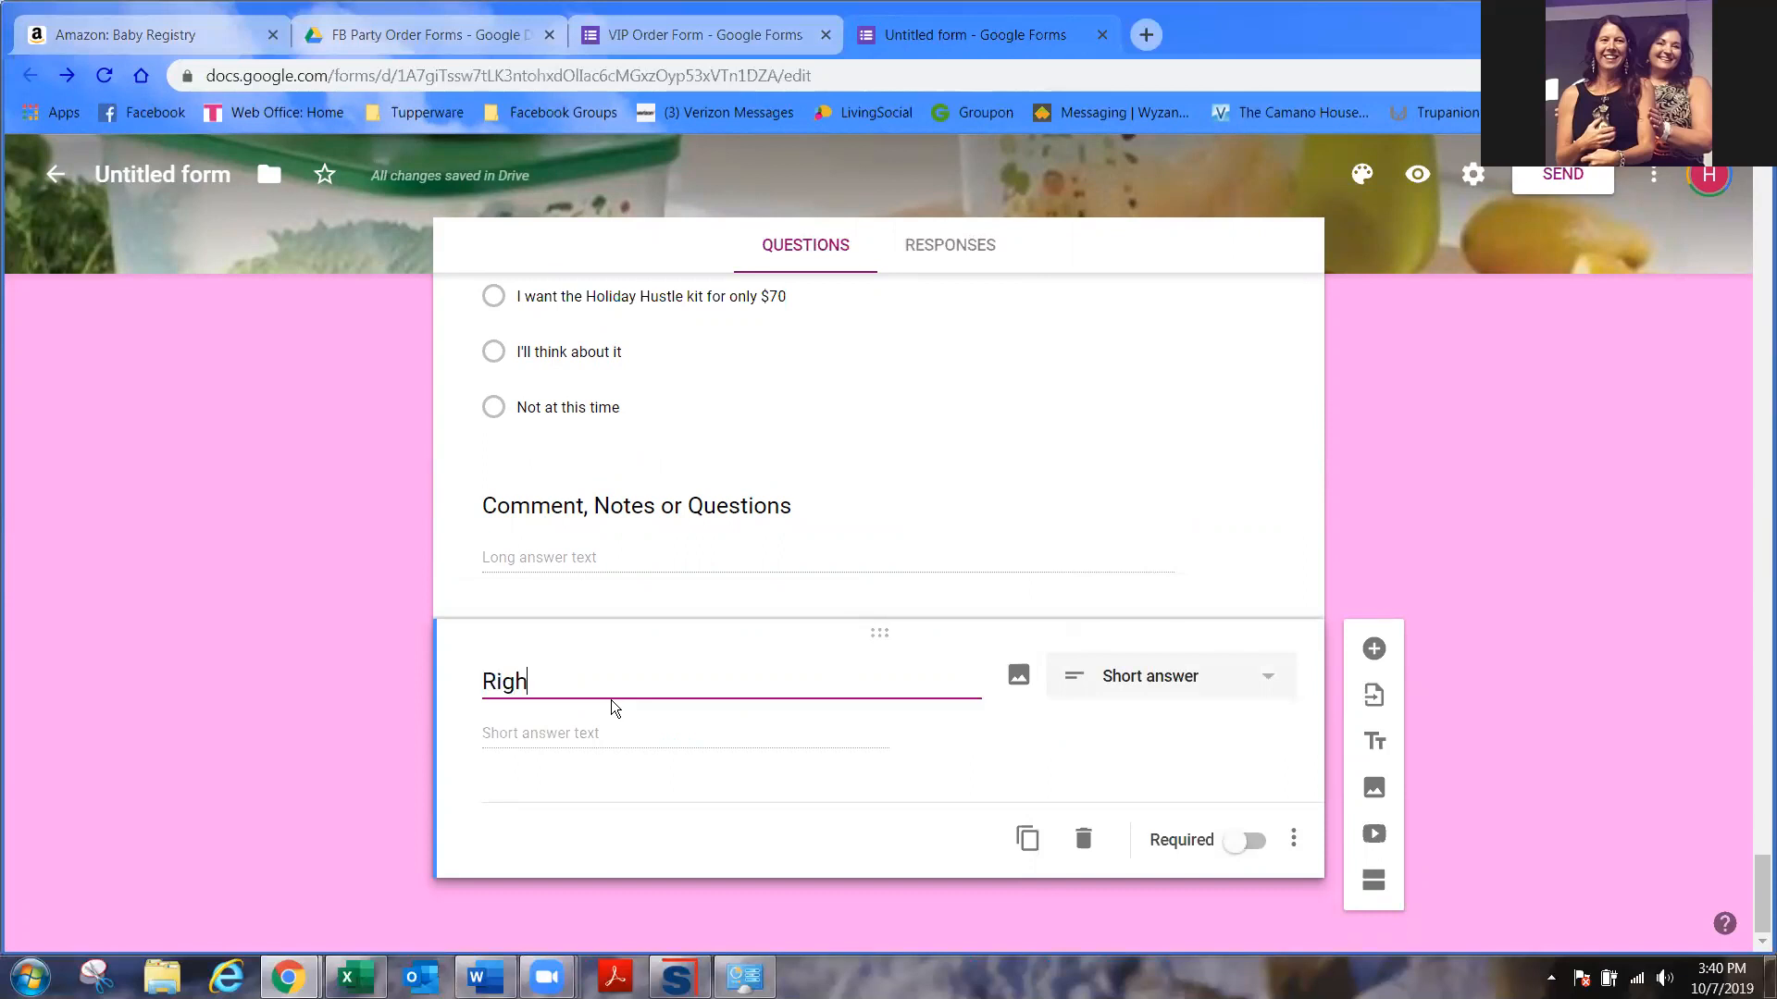
pyautogui.write('t to Cancel')
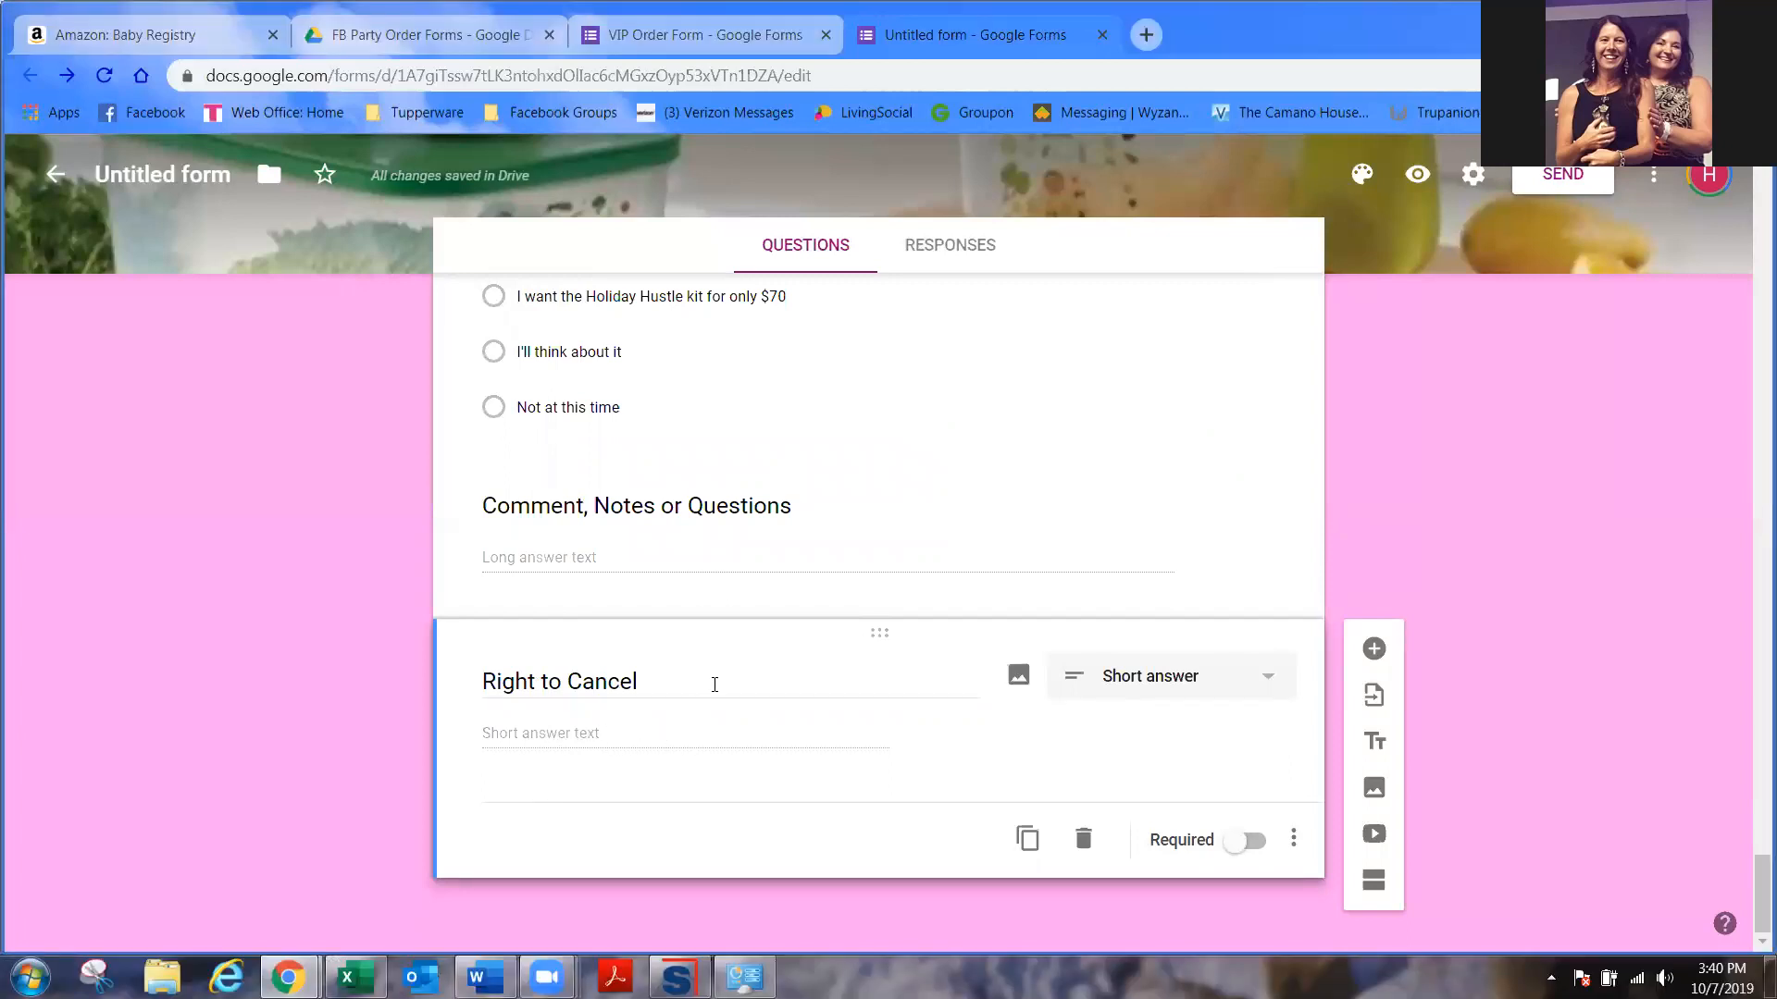
# - Delete the 'Right to Cancel' short-answer question
pyautogui.click(1270, 679)
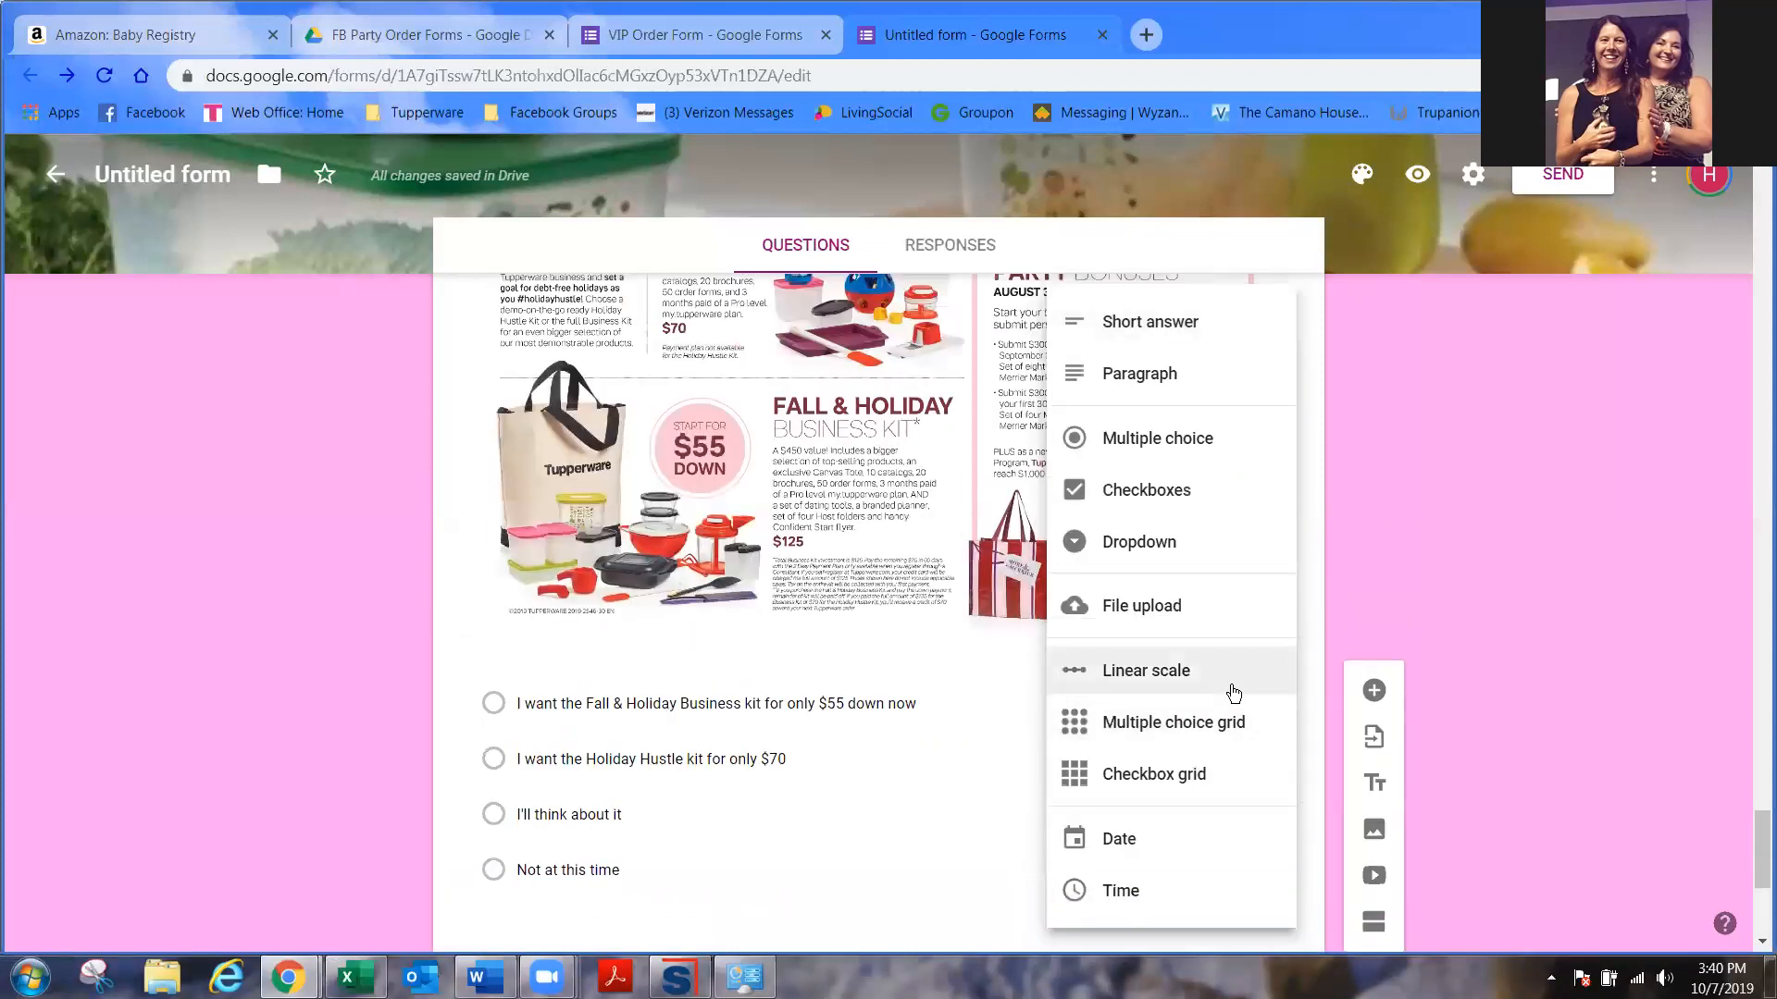
pyautogui.click(868, 748)
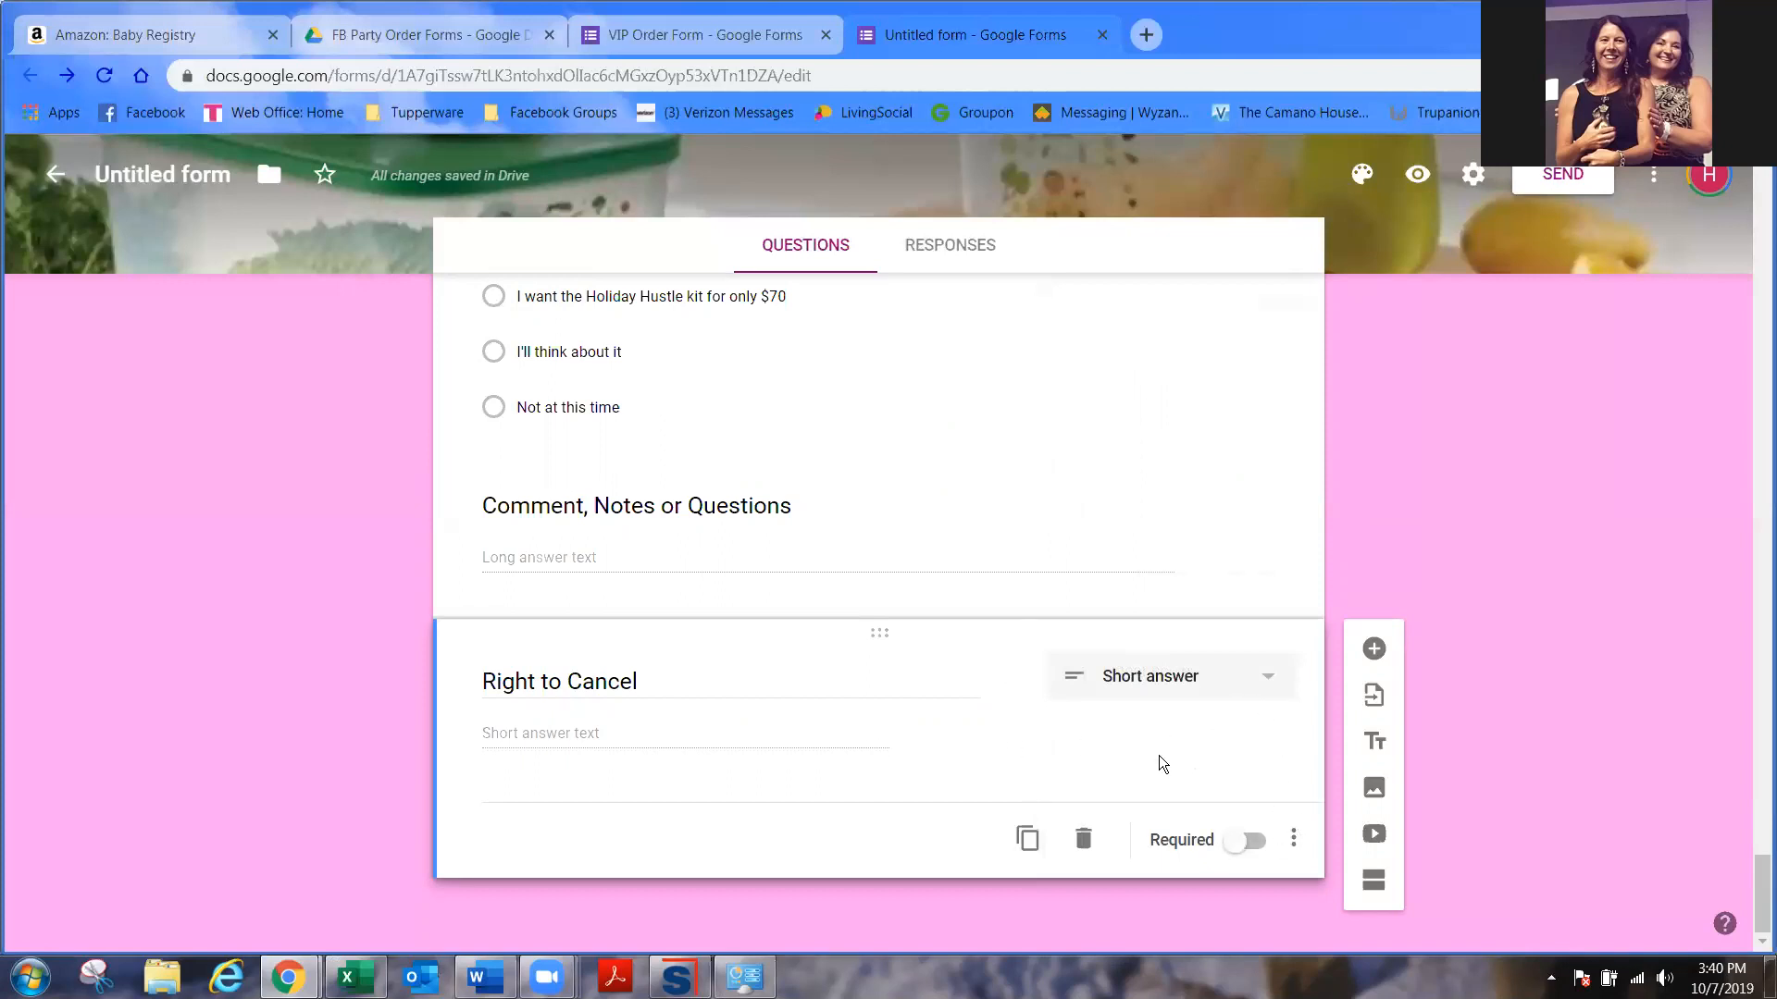
pyautogui.click(1082, 838)
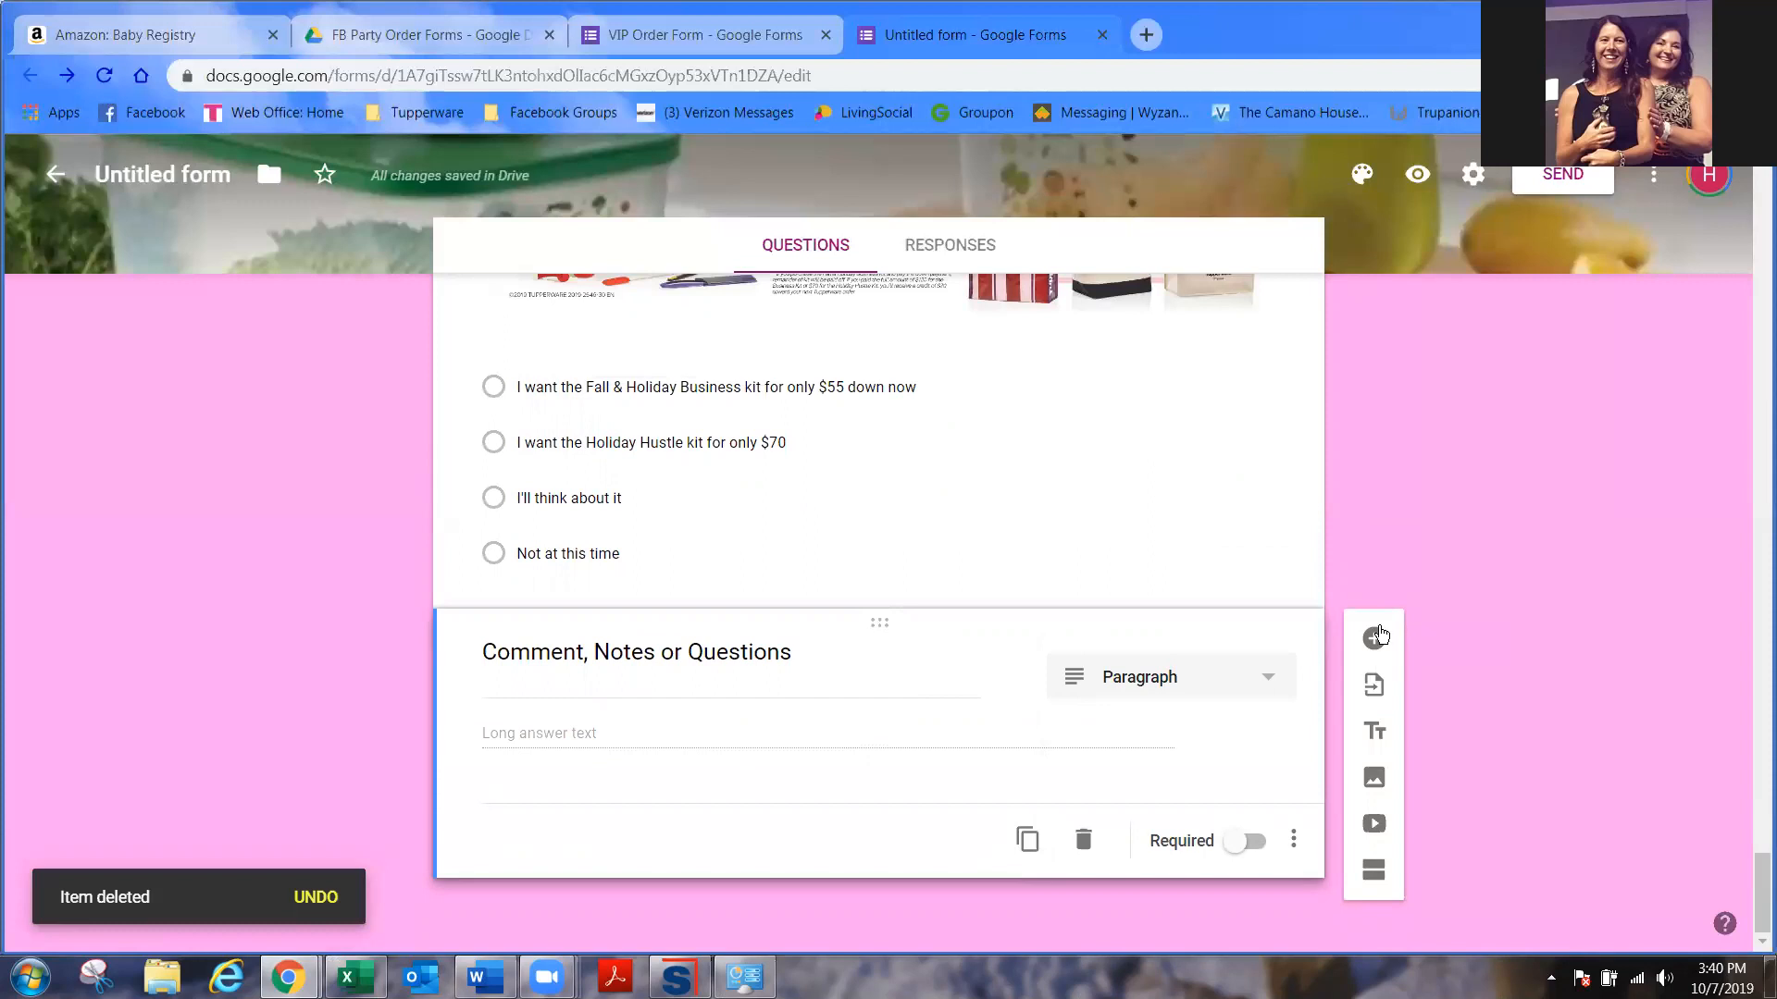
# - Add a 'Right to Cancel' title block with the pasted third-business-day cancellation text as description
pyautogui.click(1371, 735)
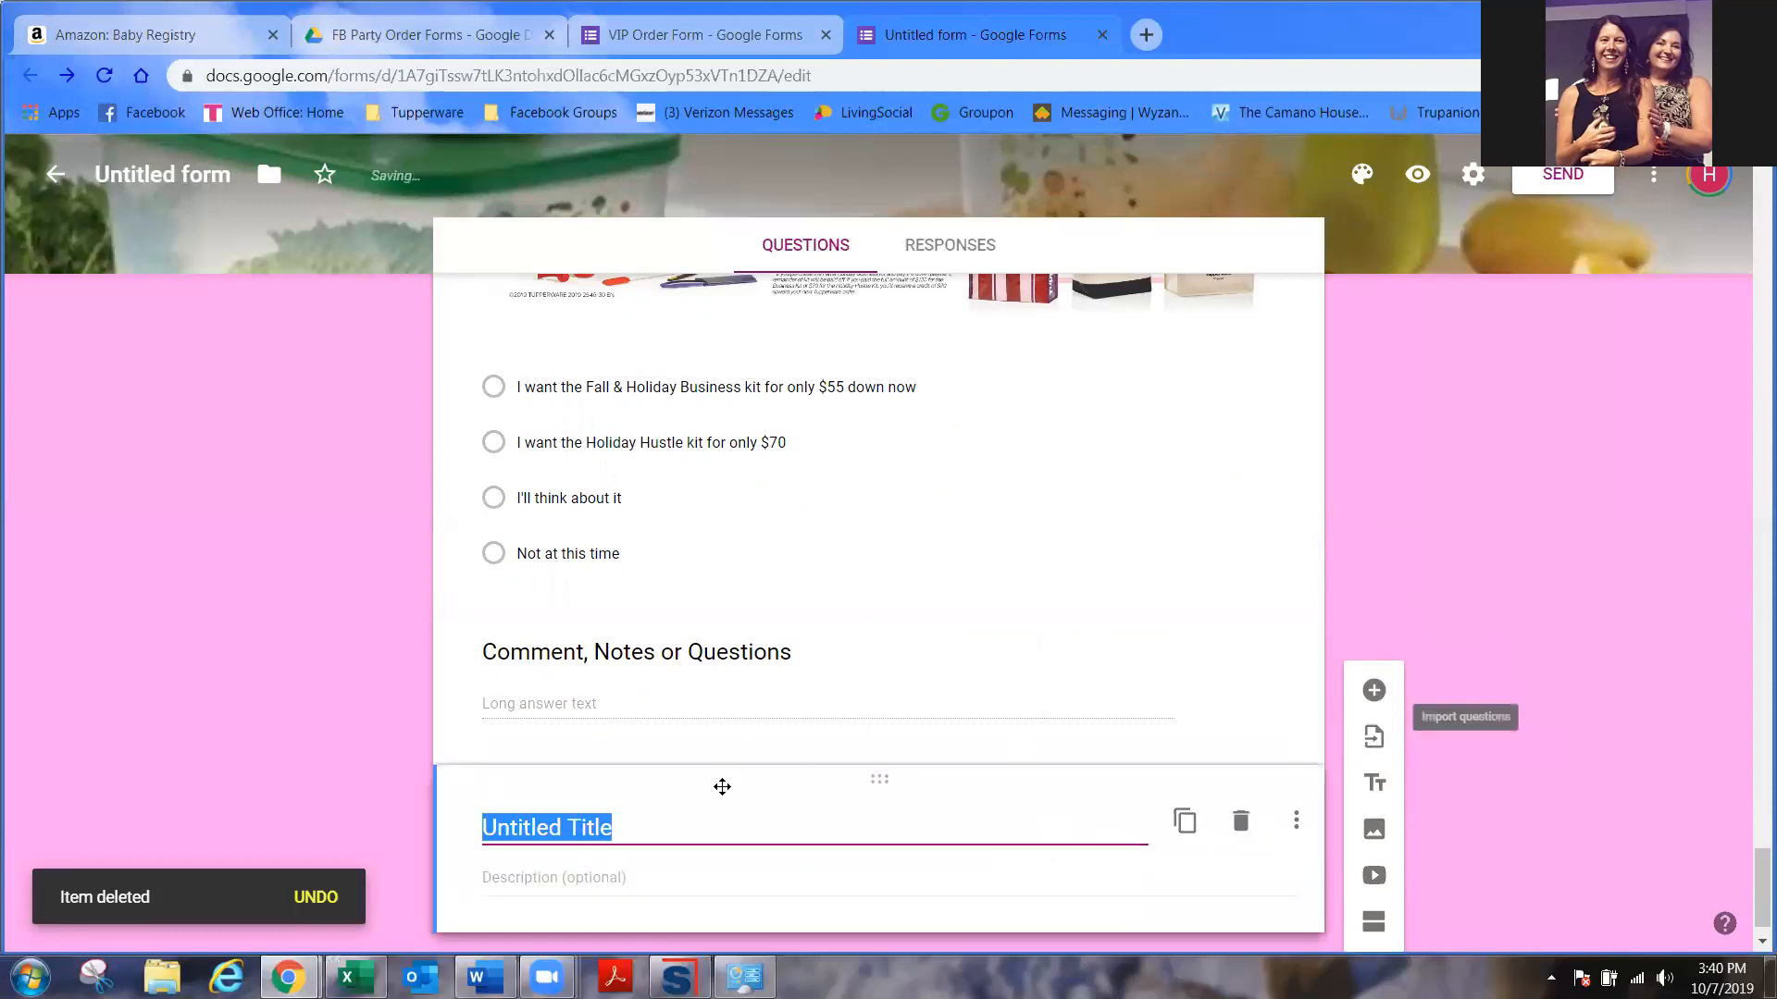
pyautogui.write('Right to Cancel')
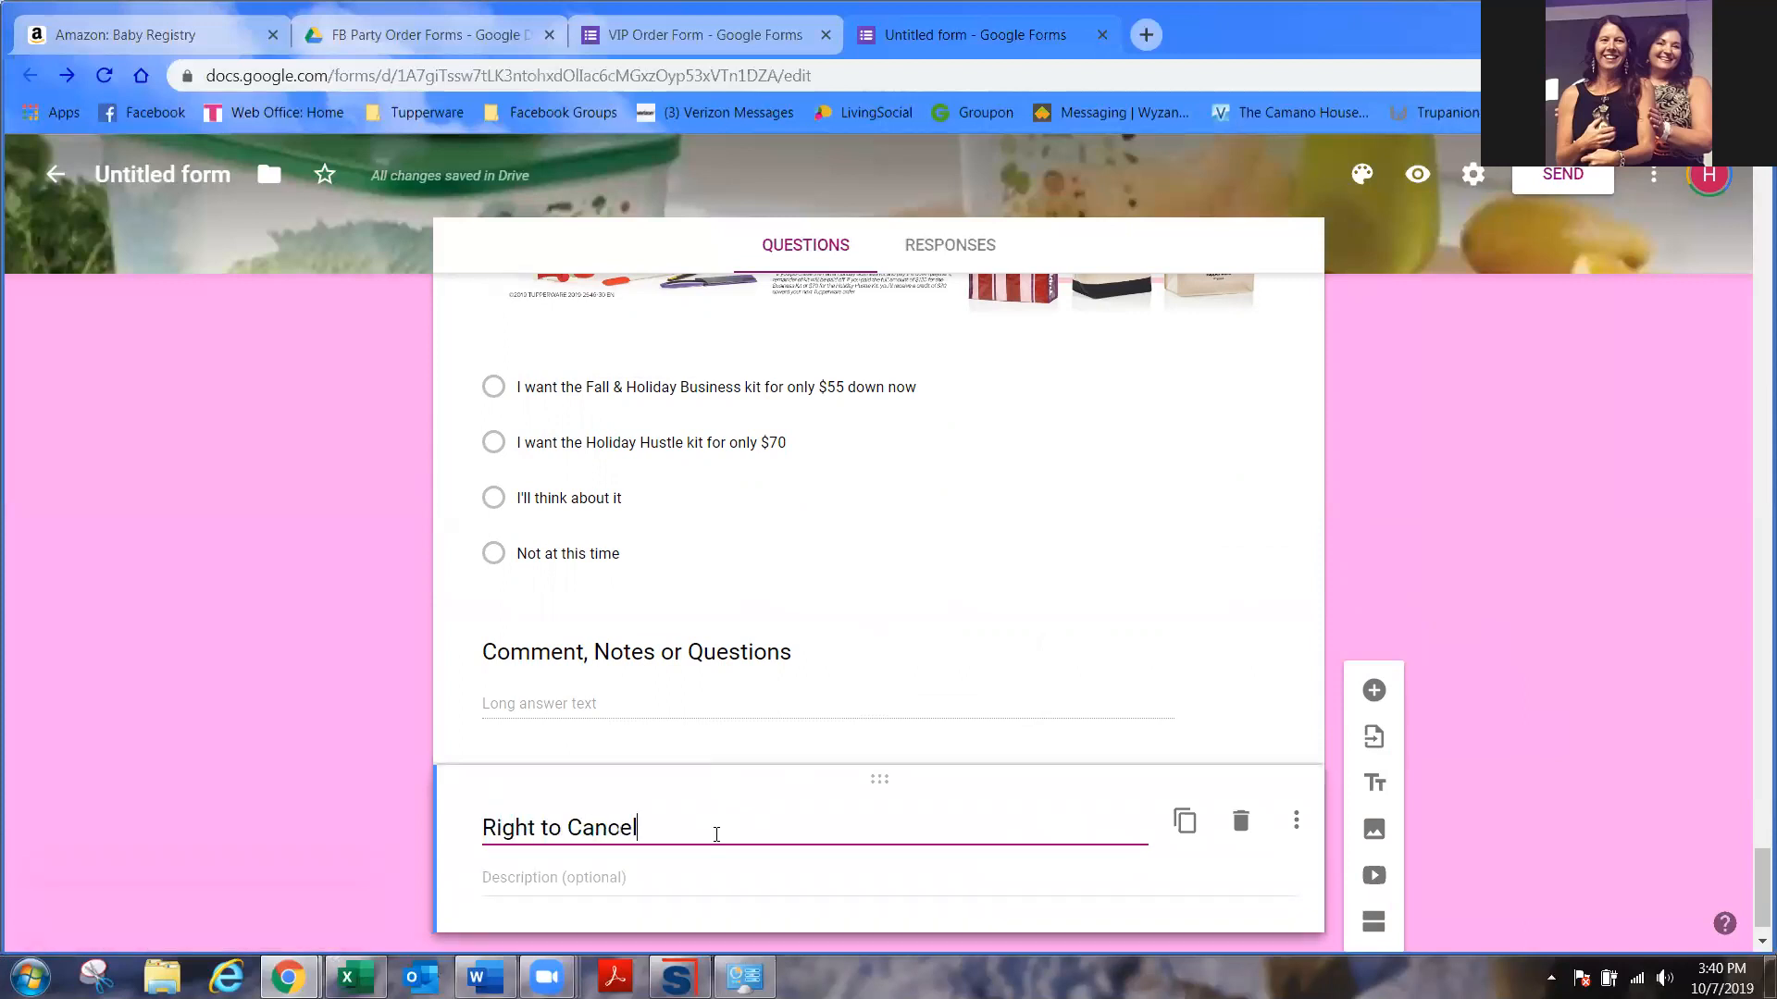
pyautogui.click(659, 874)
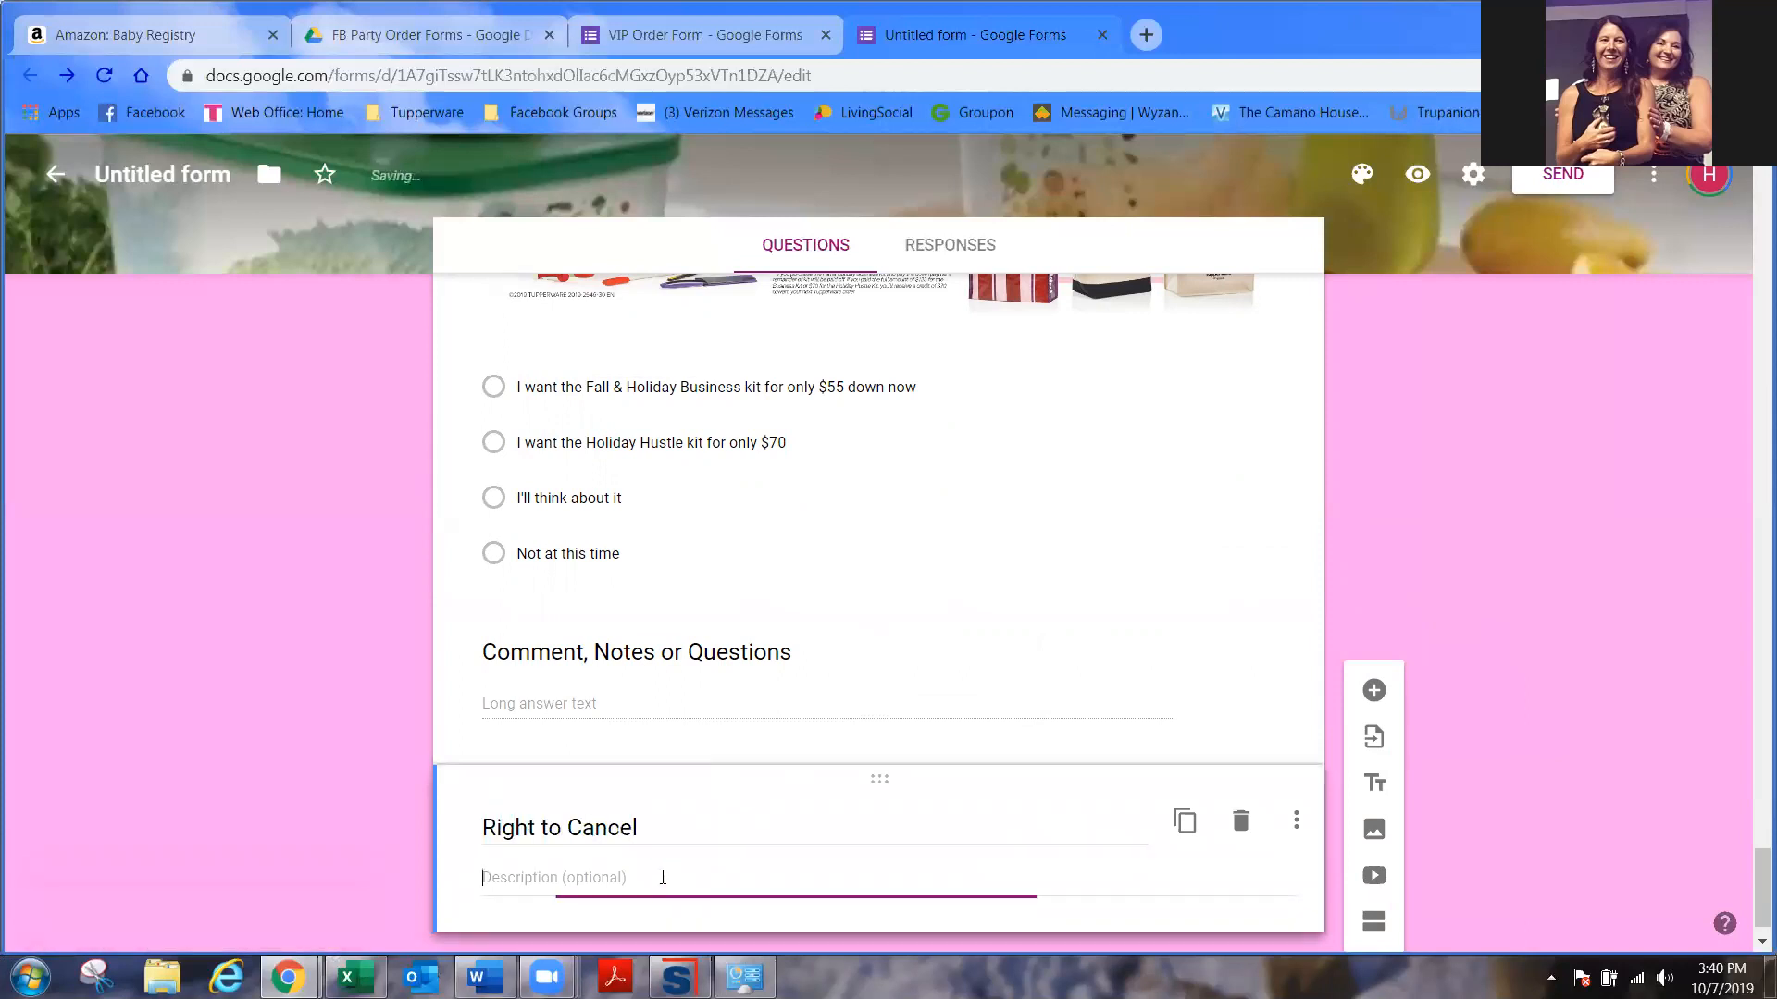
pyautogui.write('You the Buyer, may cancel this transaction at any time prior to midnight of the third business day after the date recorded on this order form.')
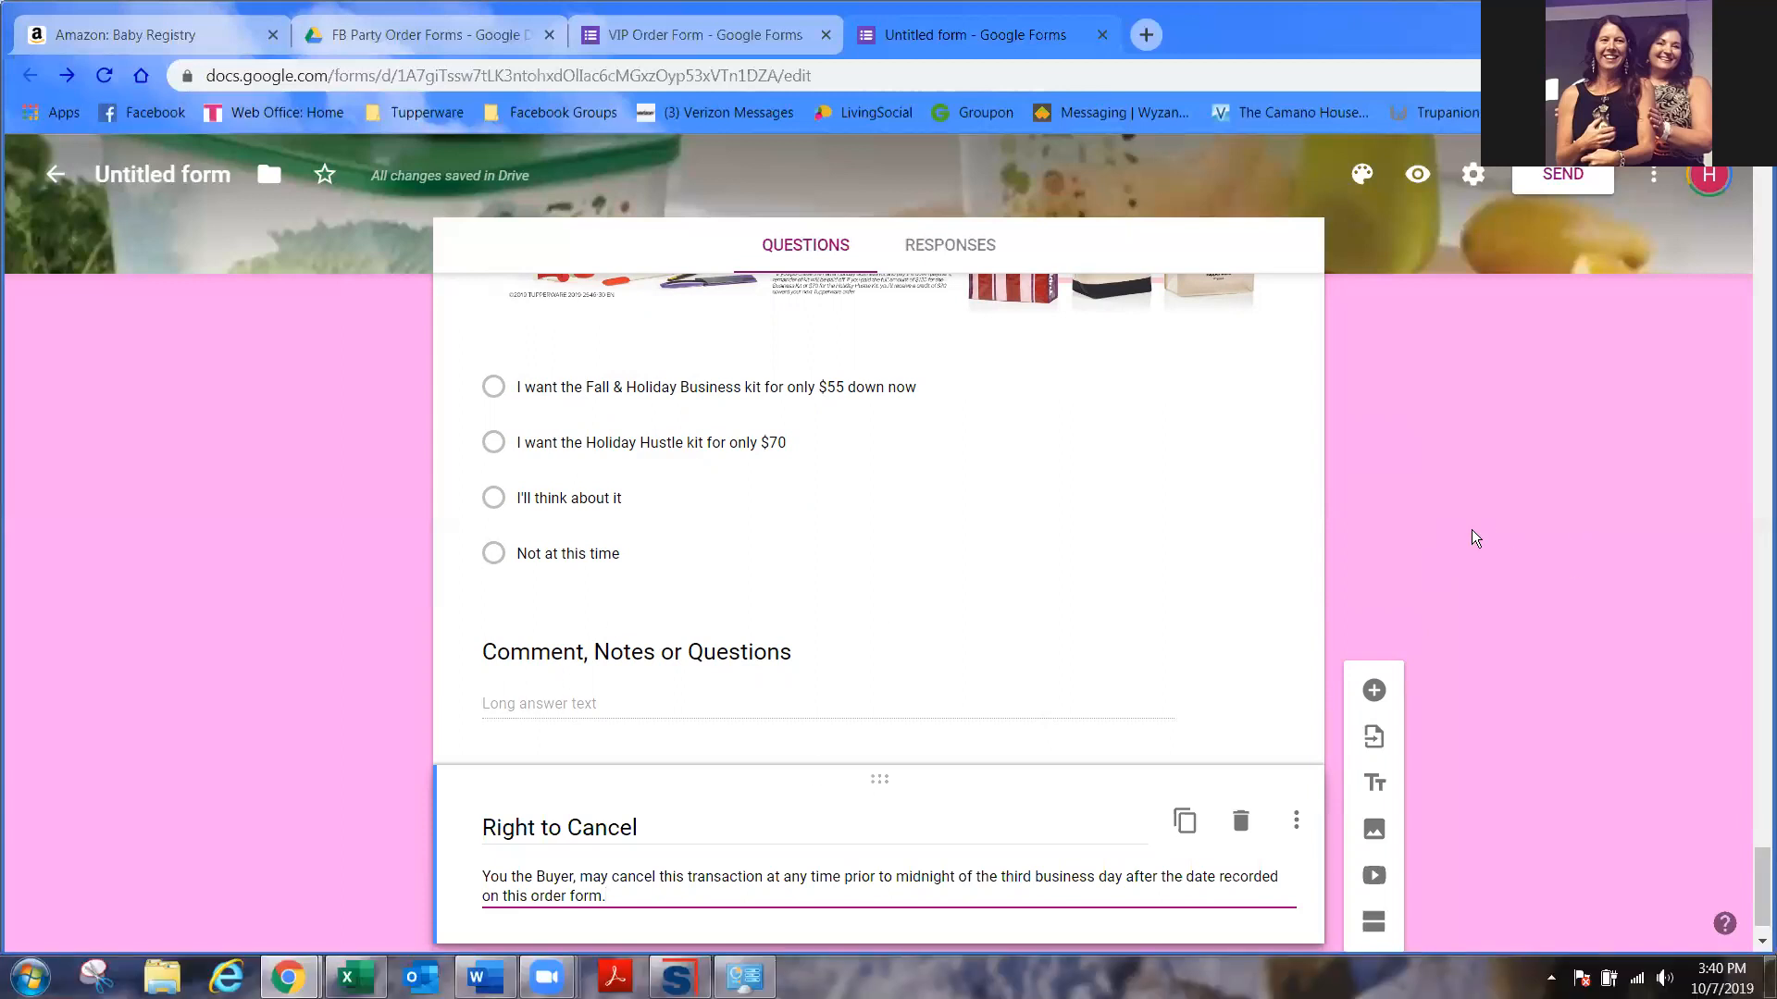
# - Copy the form's shortened share link from the Send dialog and start a new browser tab
pyautogui.click(1560, 176)
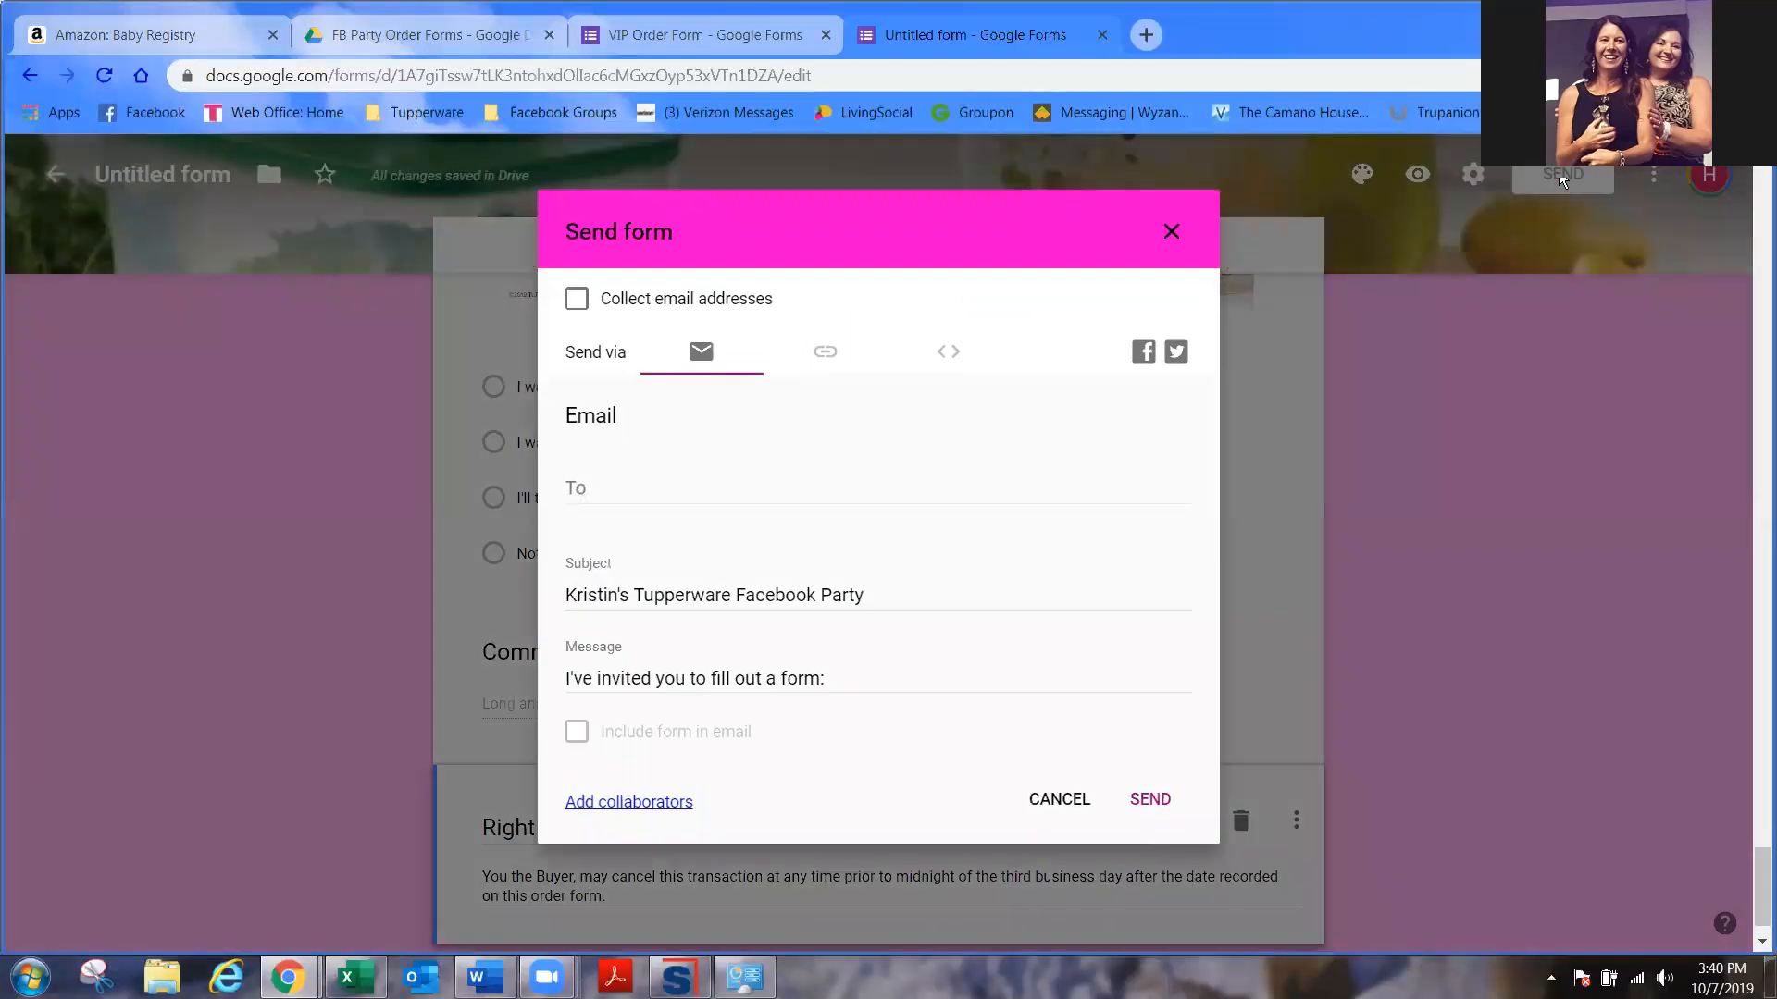
pyautogui.click(830, 355)
pyautogui.click(590, 498)
pyautogui.click(1148, 535)
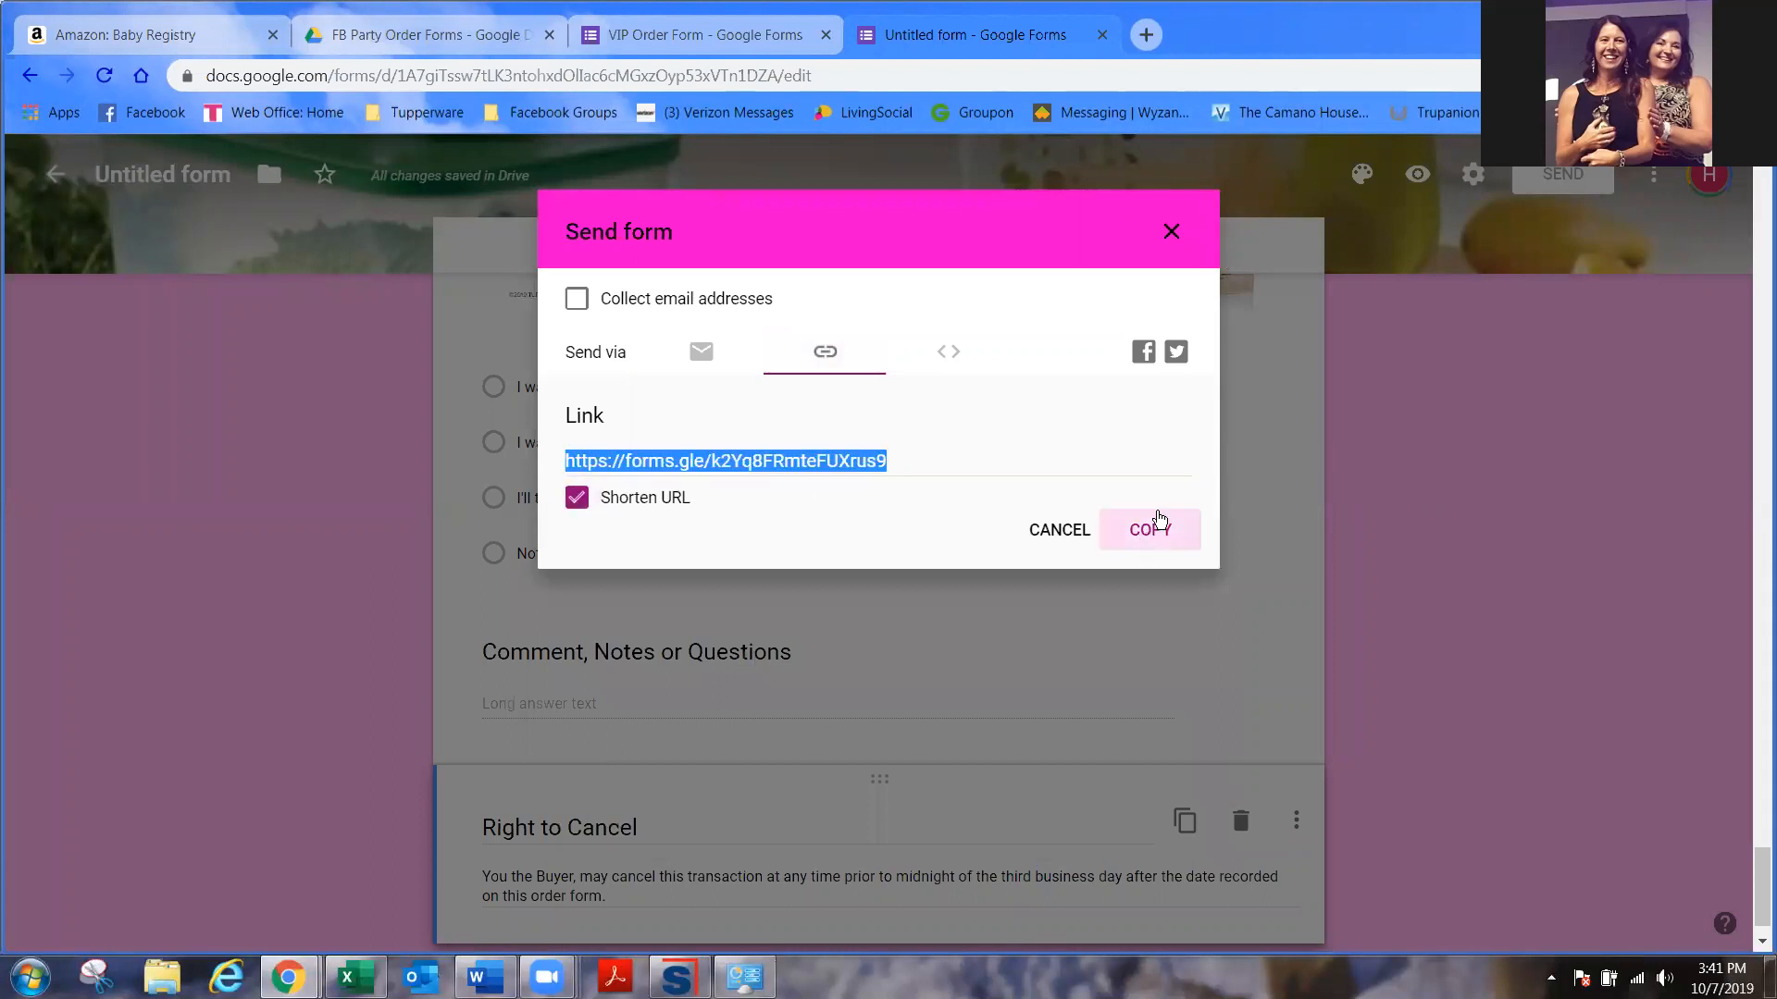
pyautogui.click(1146, 37)
# - Load the live form from the pasted link and choose hostess pickup shipping
pyautogui.hotkey('ctrl', 'v')
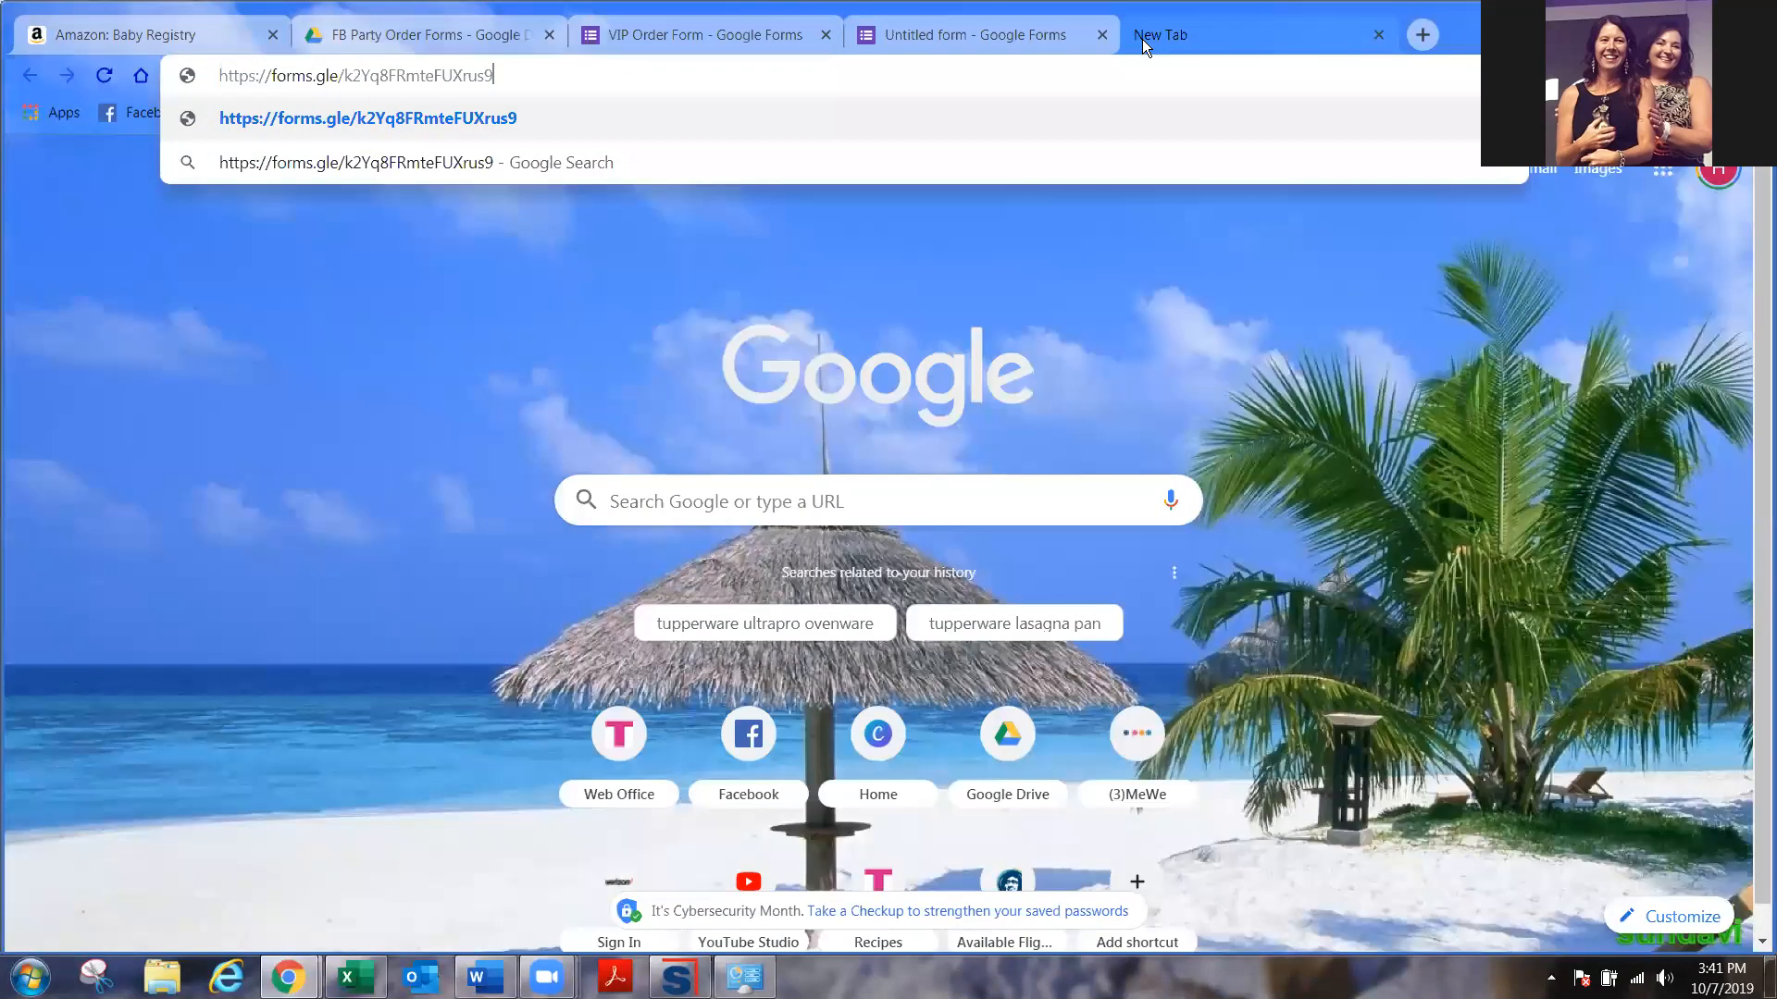
pyautogui.press('Return')
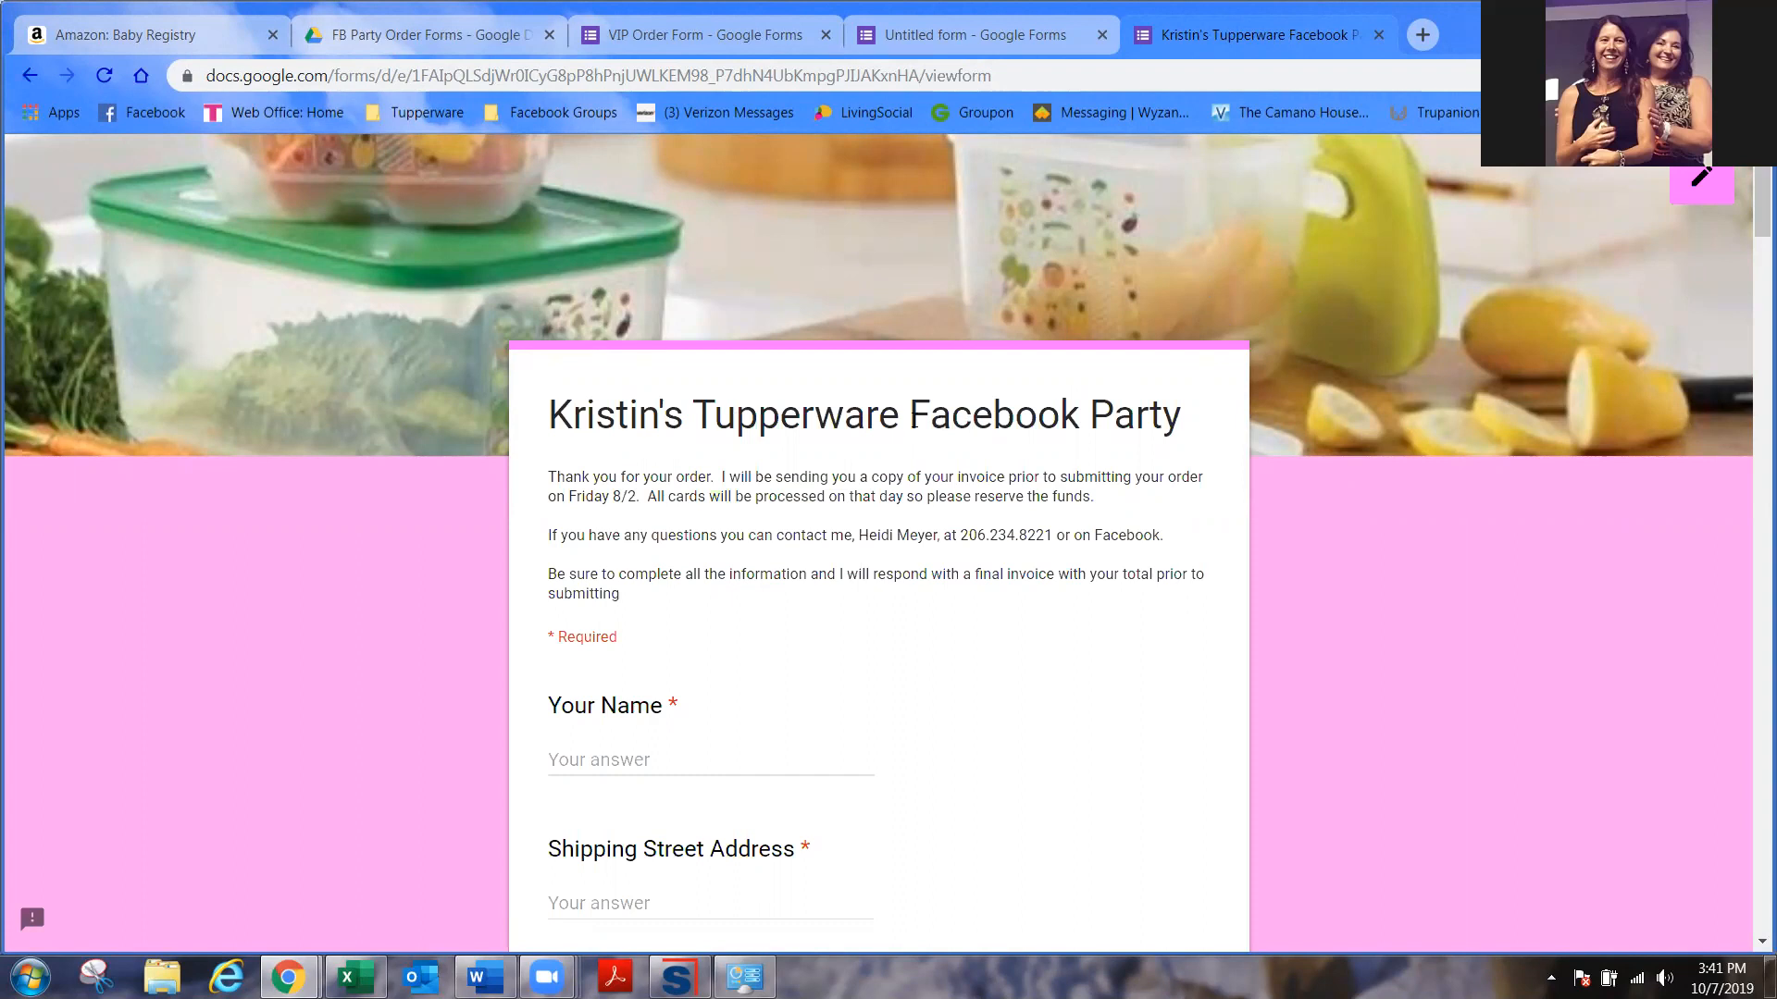
pyautogui.scroll(-7, 802, 519)
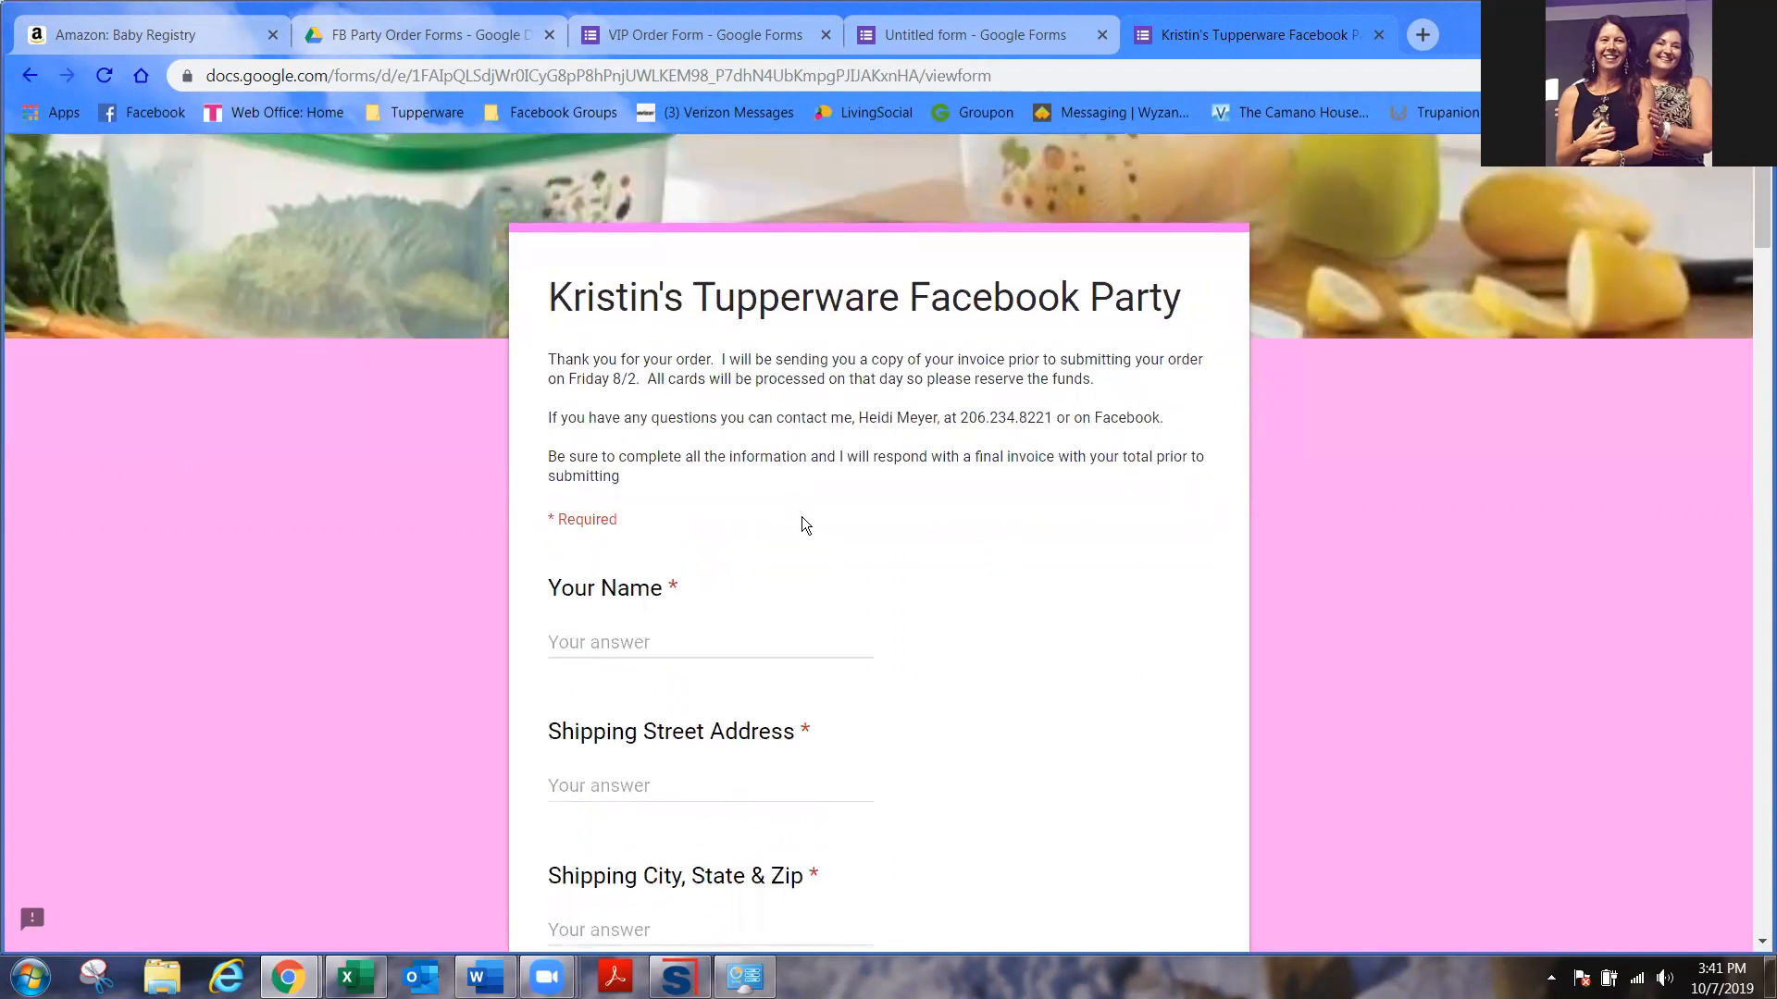
pyautogui.scroll(-6, 805, 516)
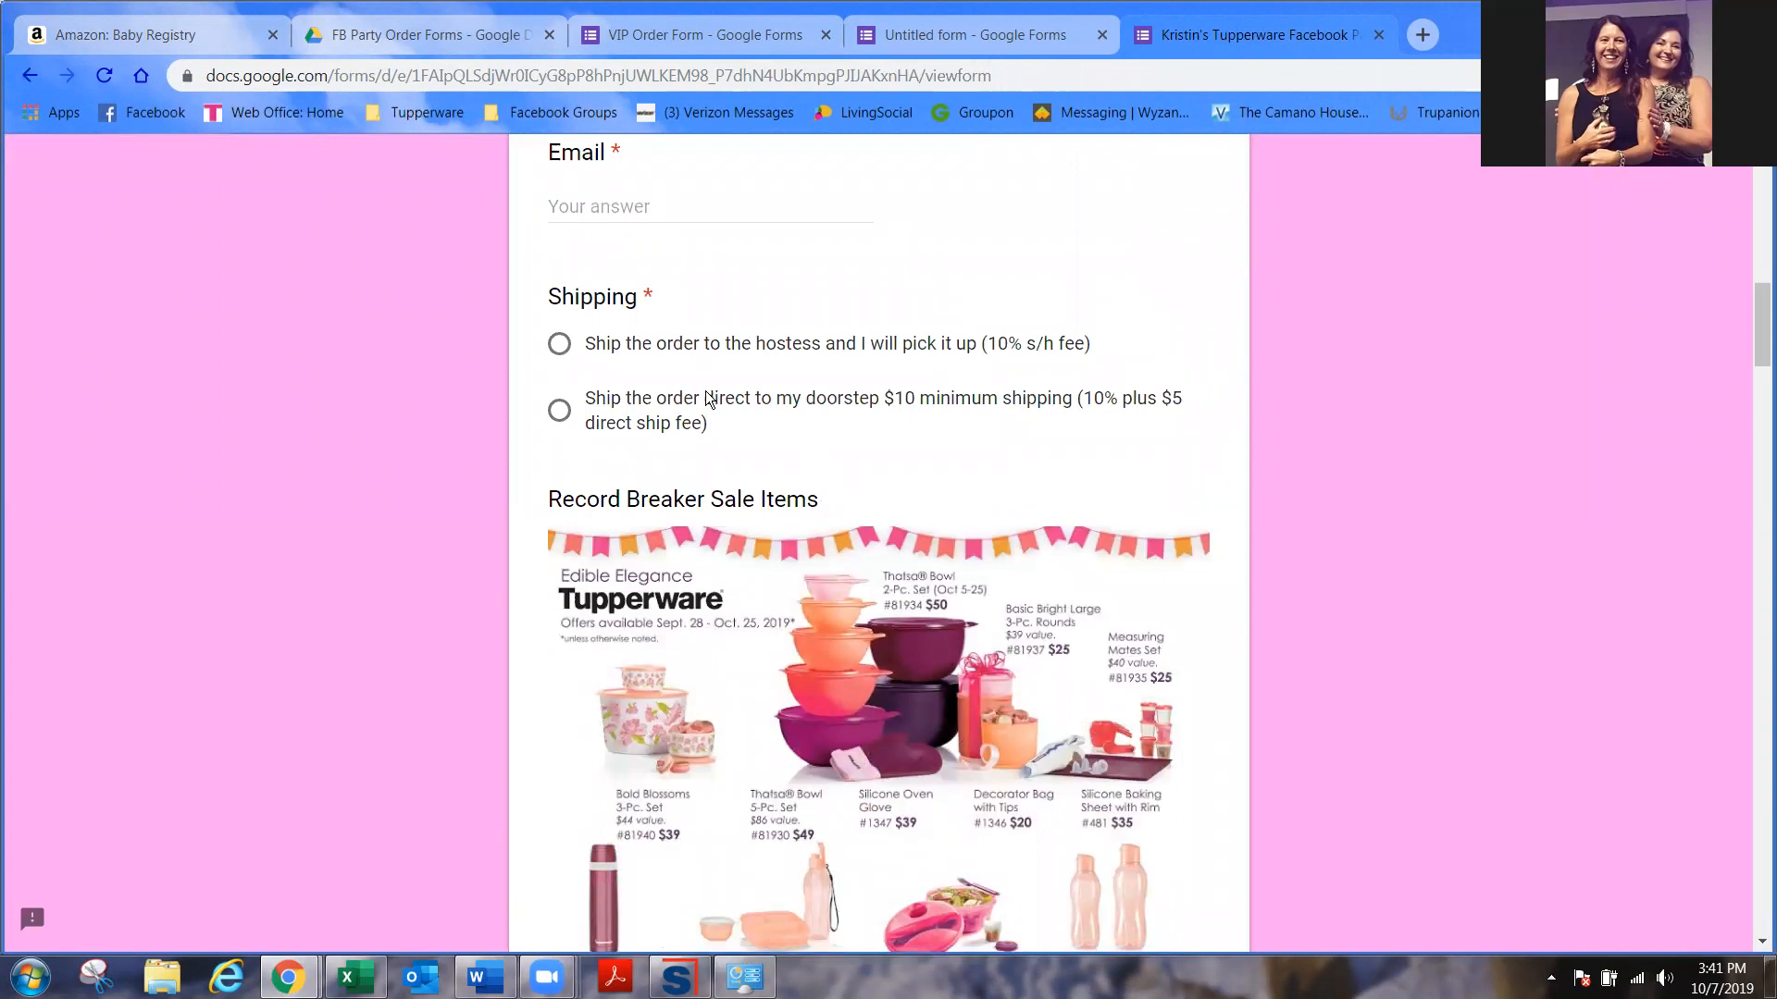
pyautogui.click(560, 344)
pyautogui.click(559, 410)
pyautogui.click(558, 346)
# - Set sale-item quantities: Bold Blossoms Set 0, Thatsa Bowl Tower 1, 2-Pc Thatsa Bowl Set 0
pyautogui.scroll(-10, 766, 368)
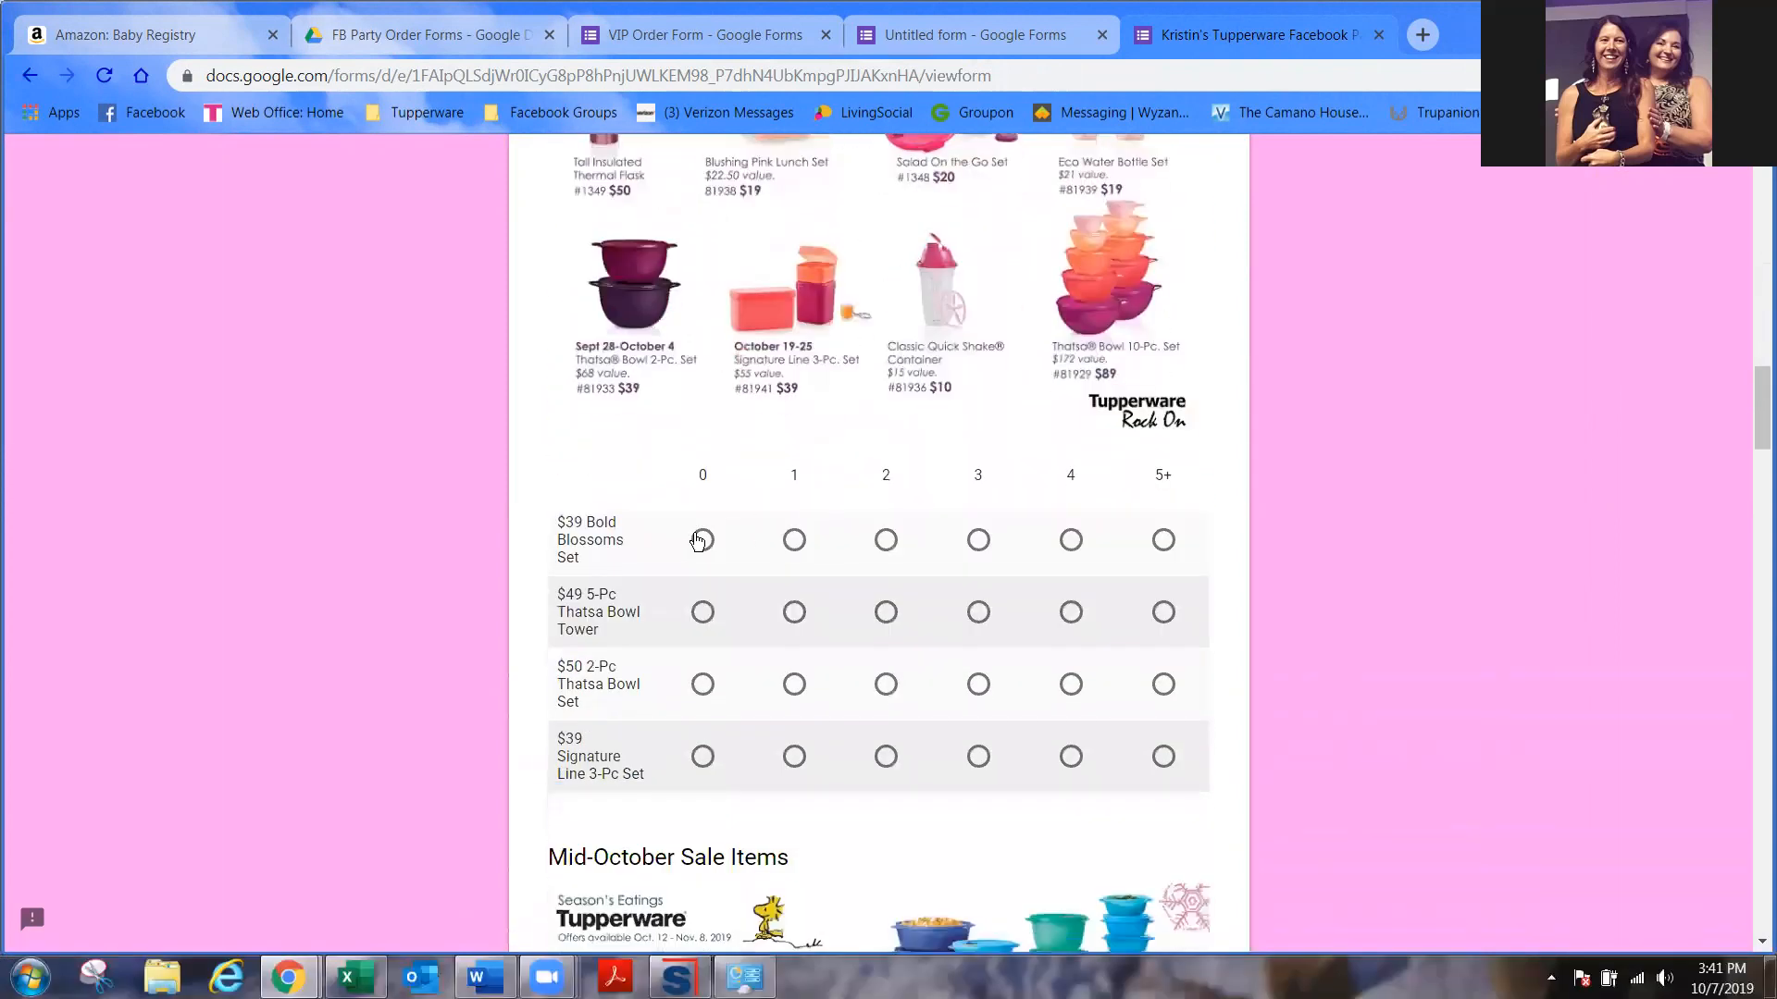
pyautogui.click(702, 542)
pyautogui.click(794, 613)
pyautogui.click(885, 685)
pyautogui.click(702, 684)
pyautogui.scroll(-5, 1071, 668)
pyautogui.scroll(-12, 1039, 632)
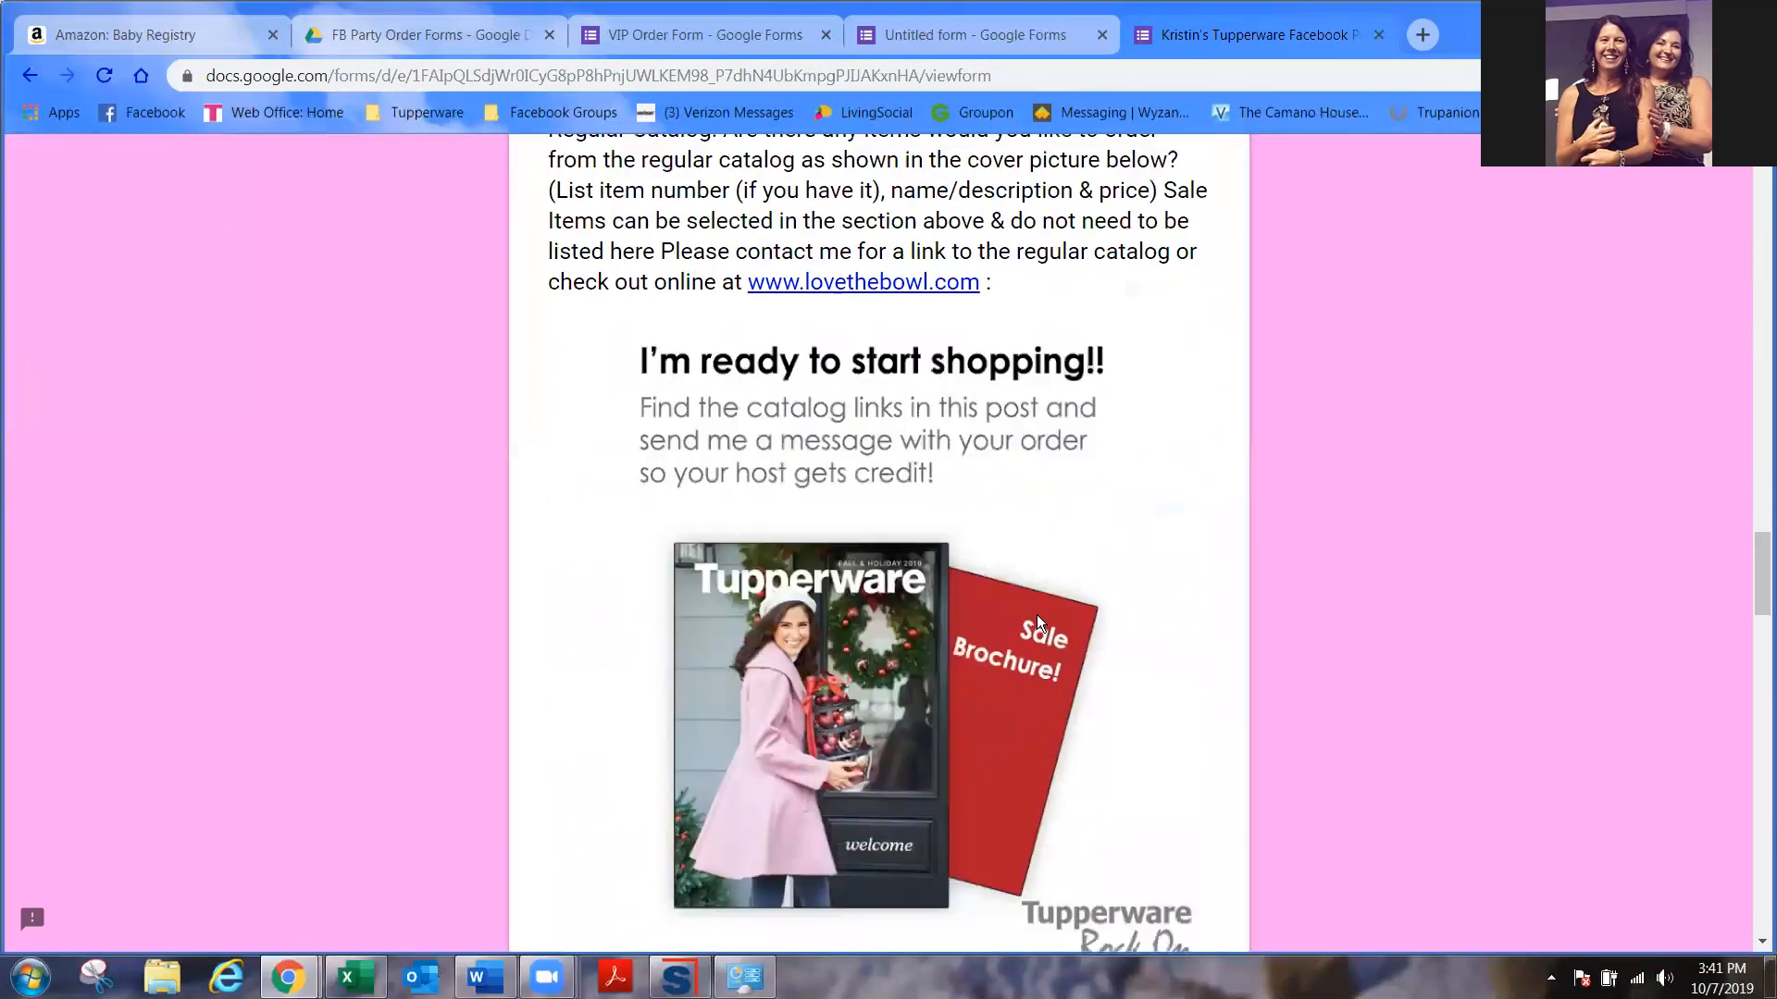
pyautogui.scroll(-4, 915, 617)
# - Answer the regular catalog question with 'Page 35 lkklfjkljfdsla $45'
pyautogui.click(746, 662)
pyautogui.write('Page 35 lkklfjkl')
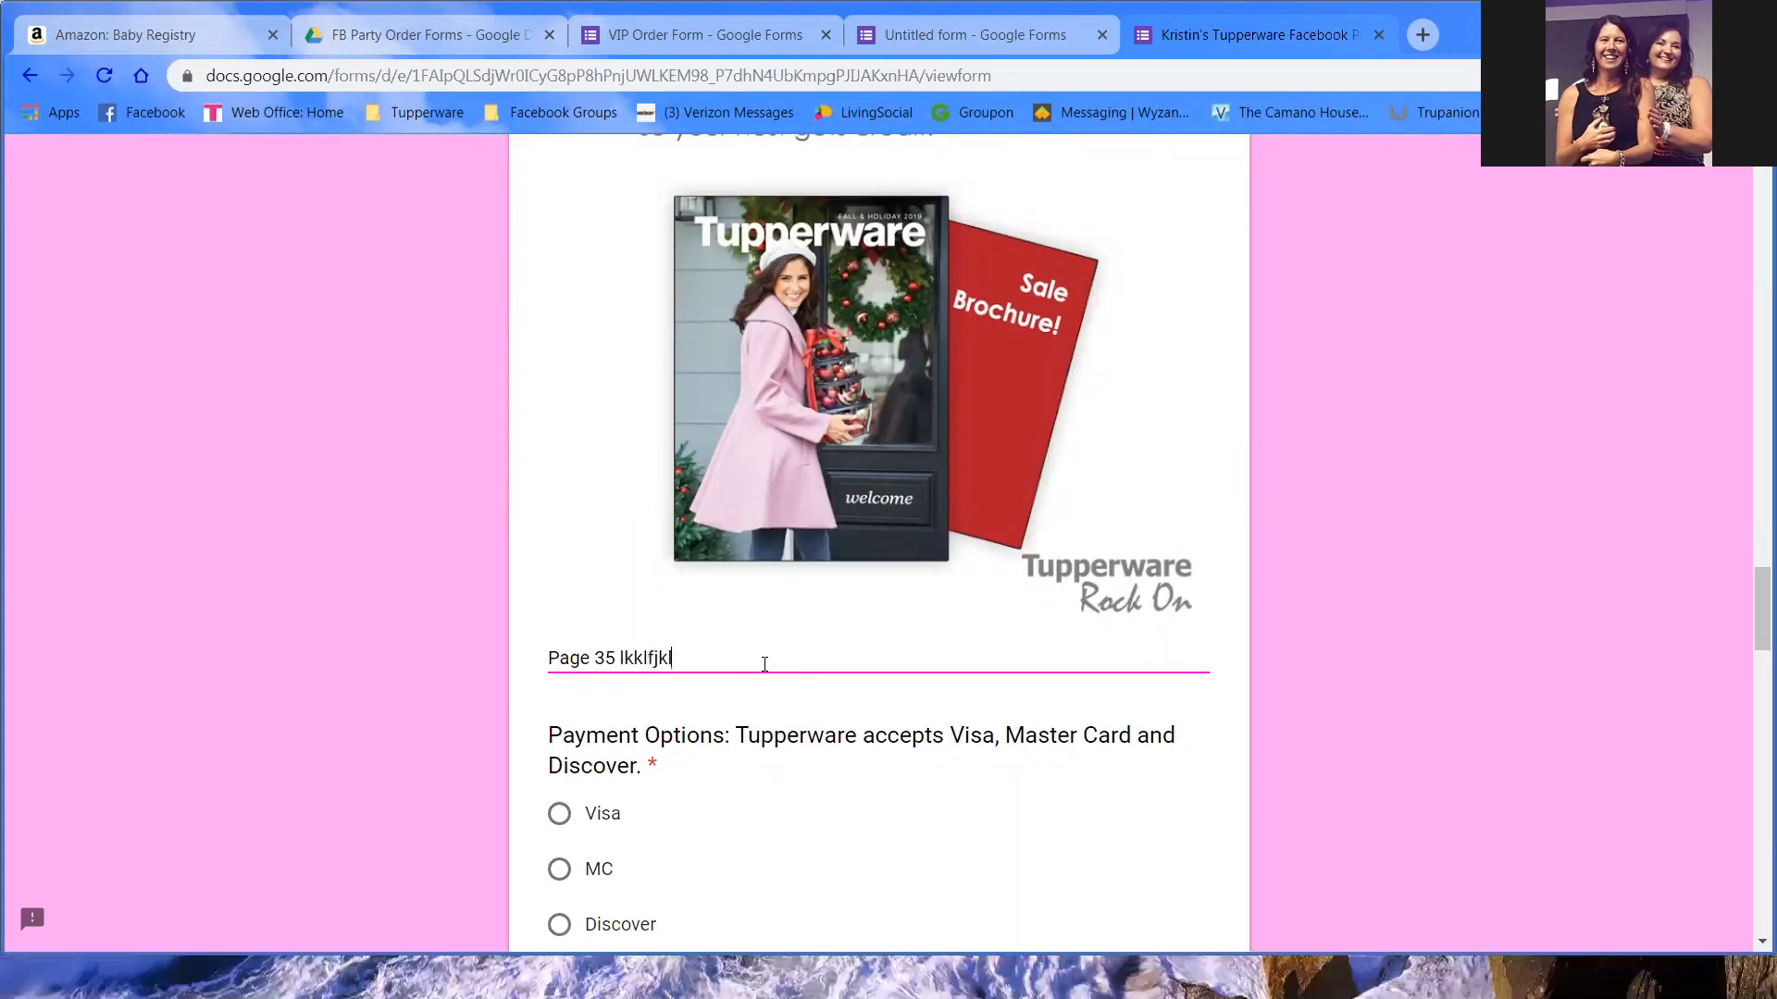
pyautogui.write('jfdsla $45')
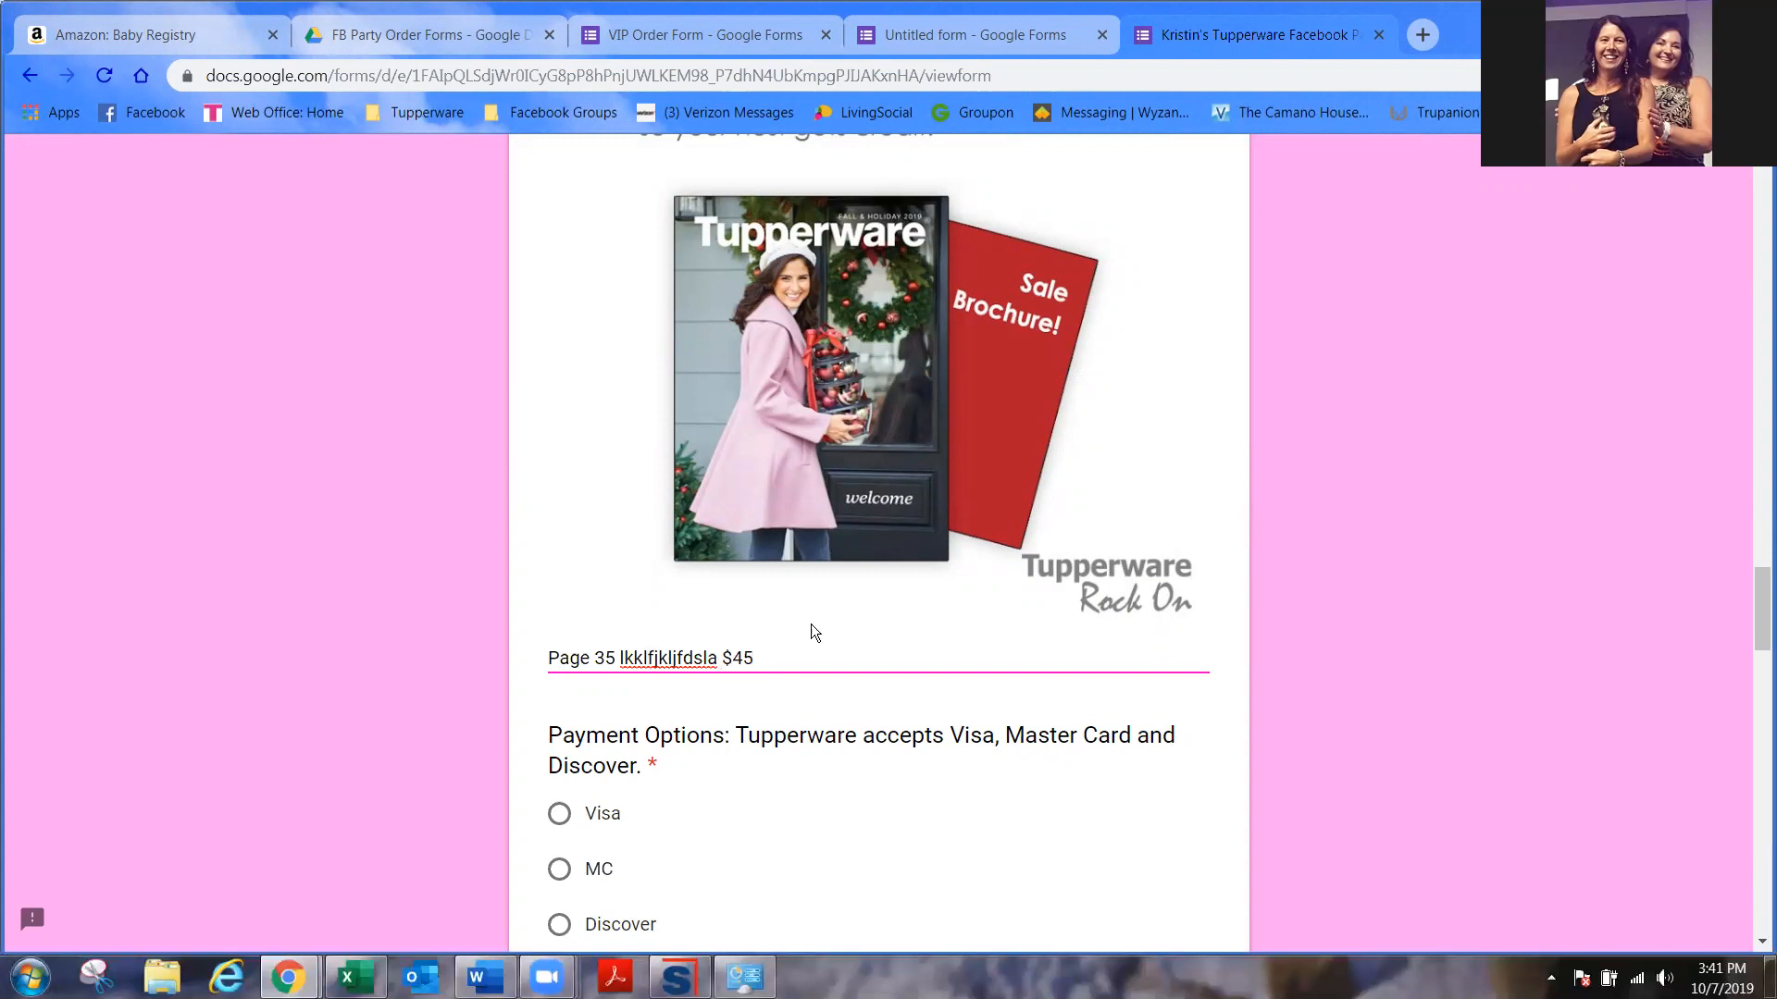
pyautogui.scroll(-3, 812, 627)
# - Choose MC as the payment option after briefly picking Visa
pyautogui.click(561, 587)
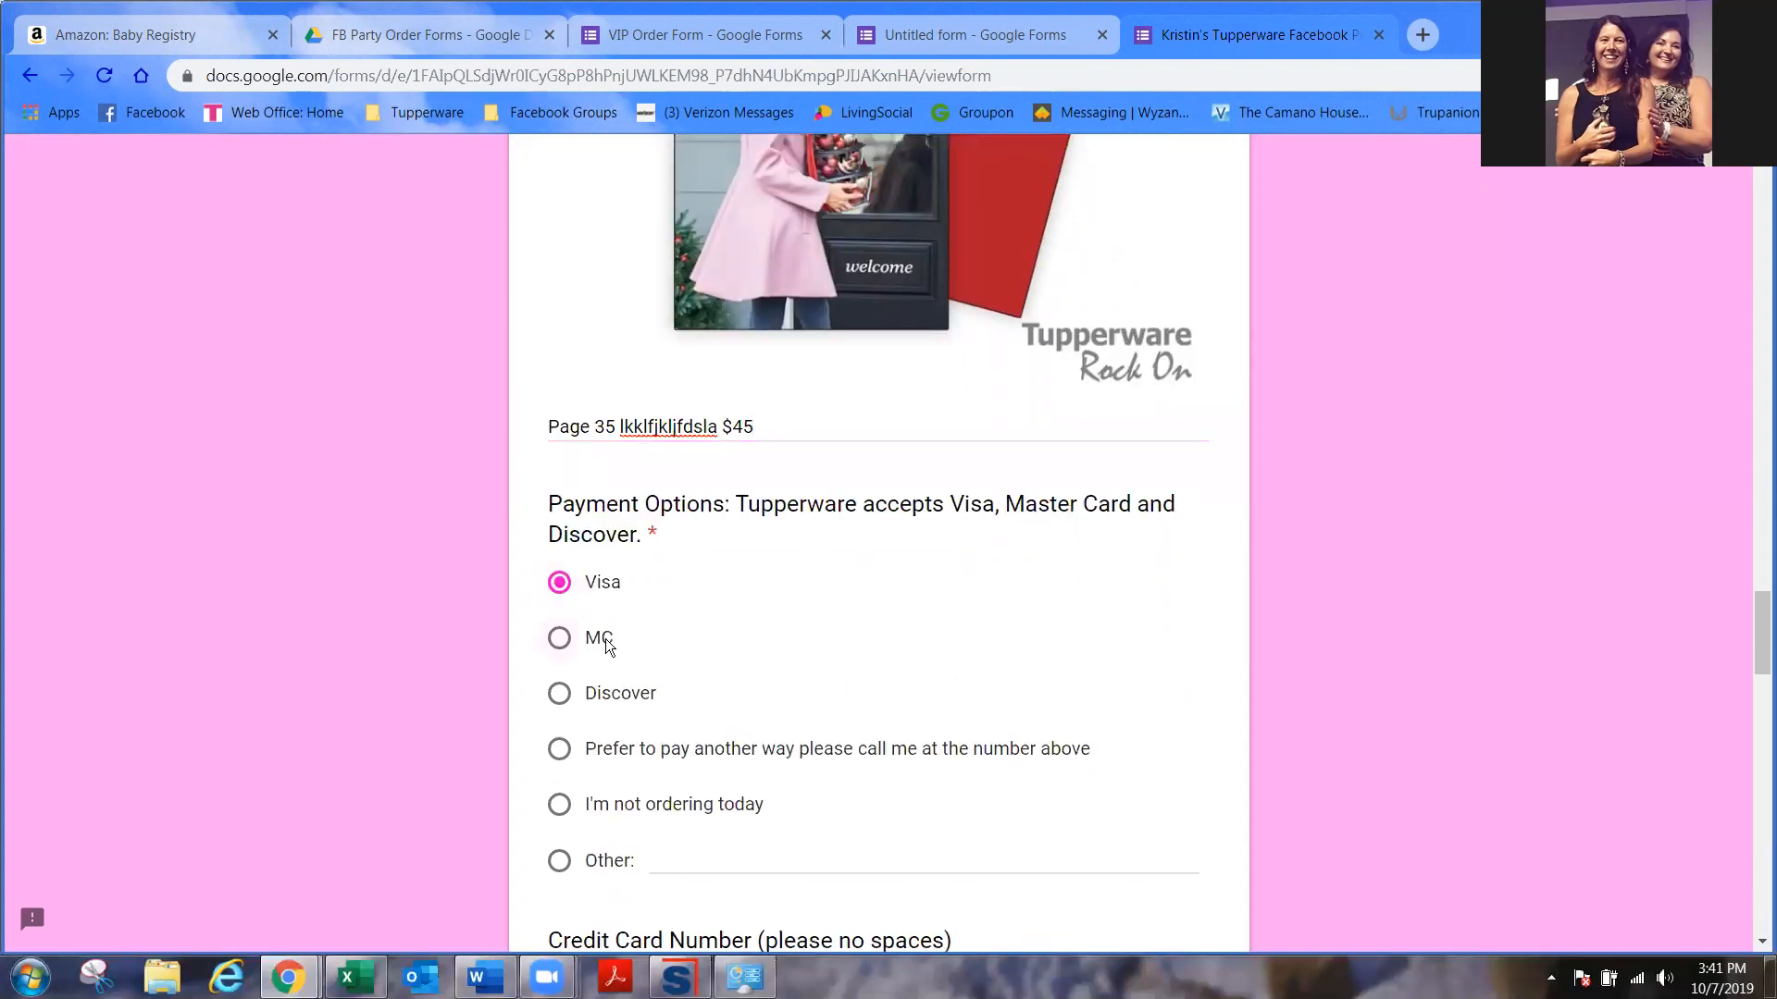
pyautogui.click(601, 638)
pyautogui.scroll(-5, 765, 650)
pyautogui.scroll(-2, 769, 650)
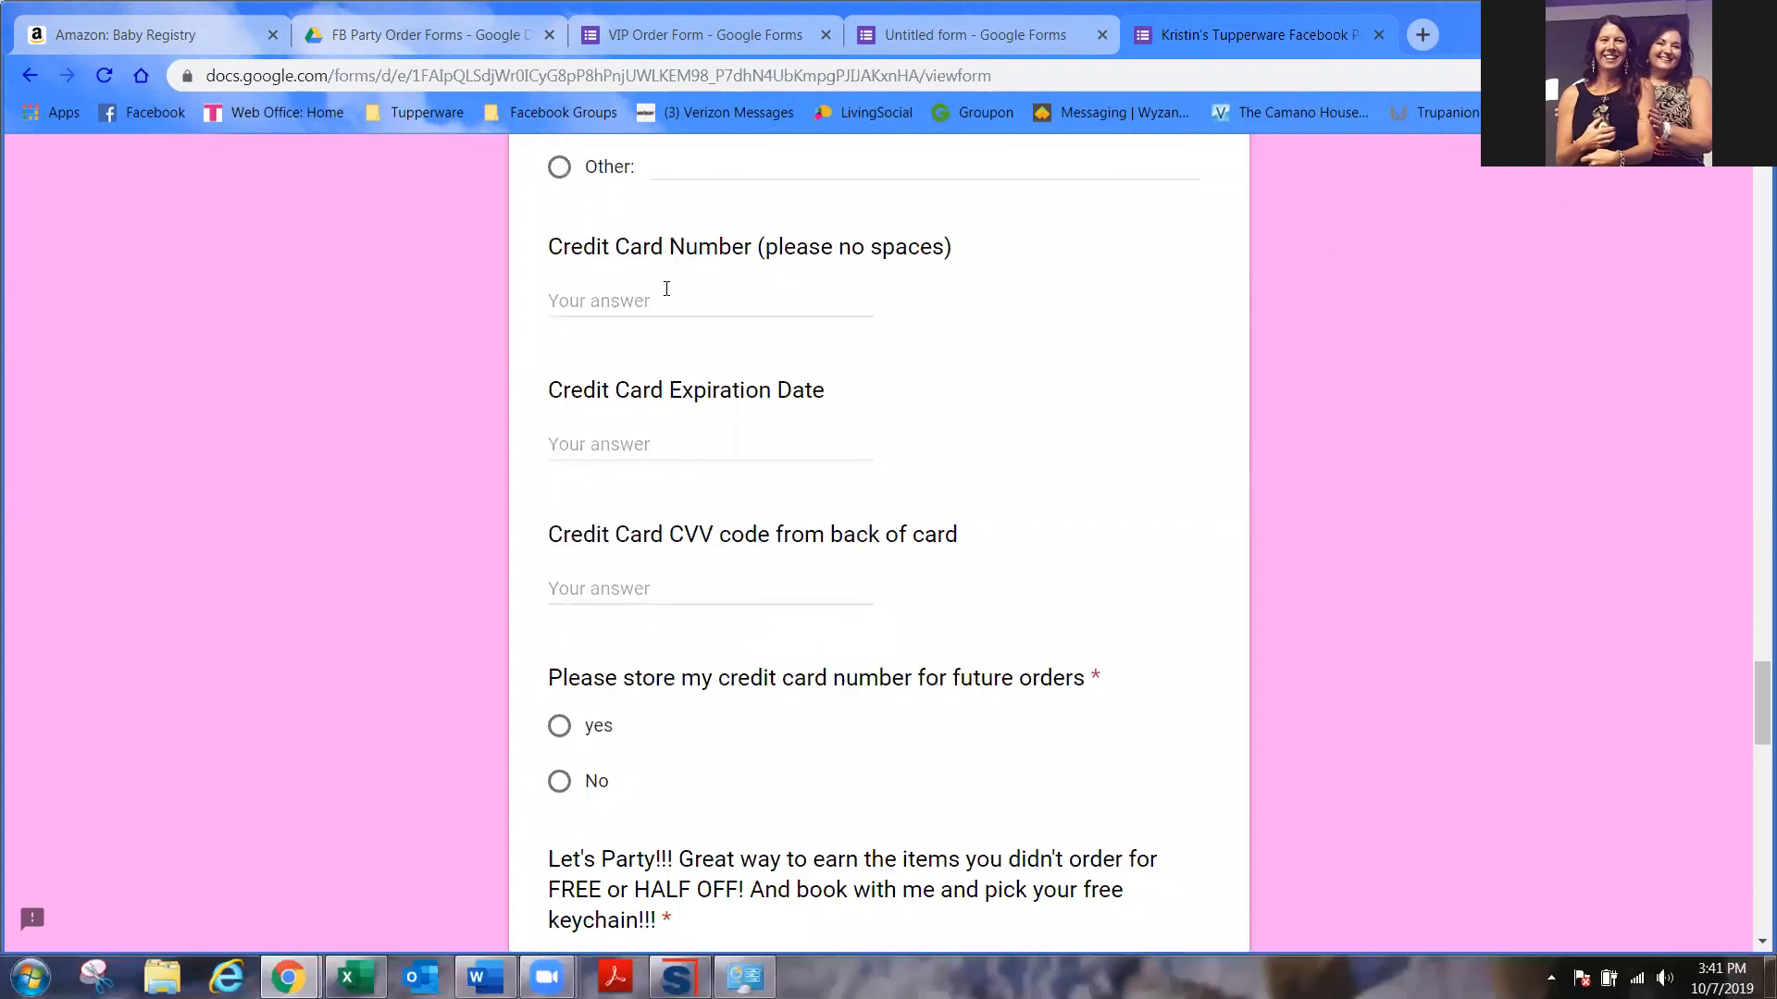
pyautogui.scroll(-2, 706, 541)
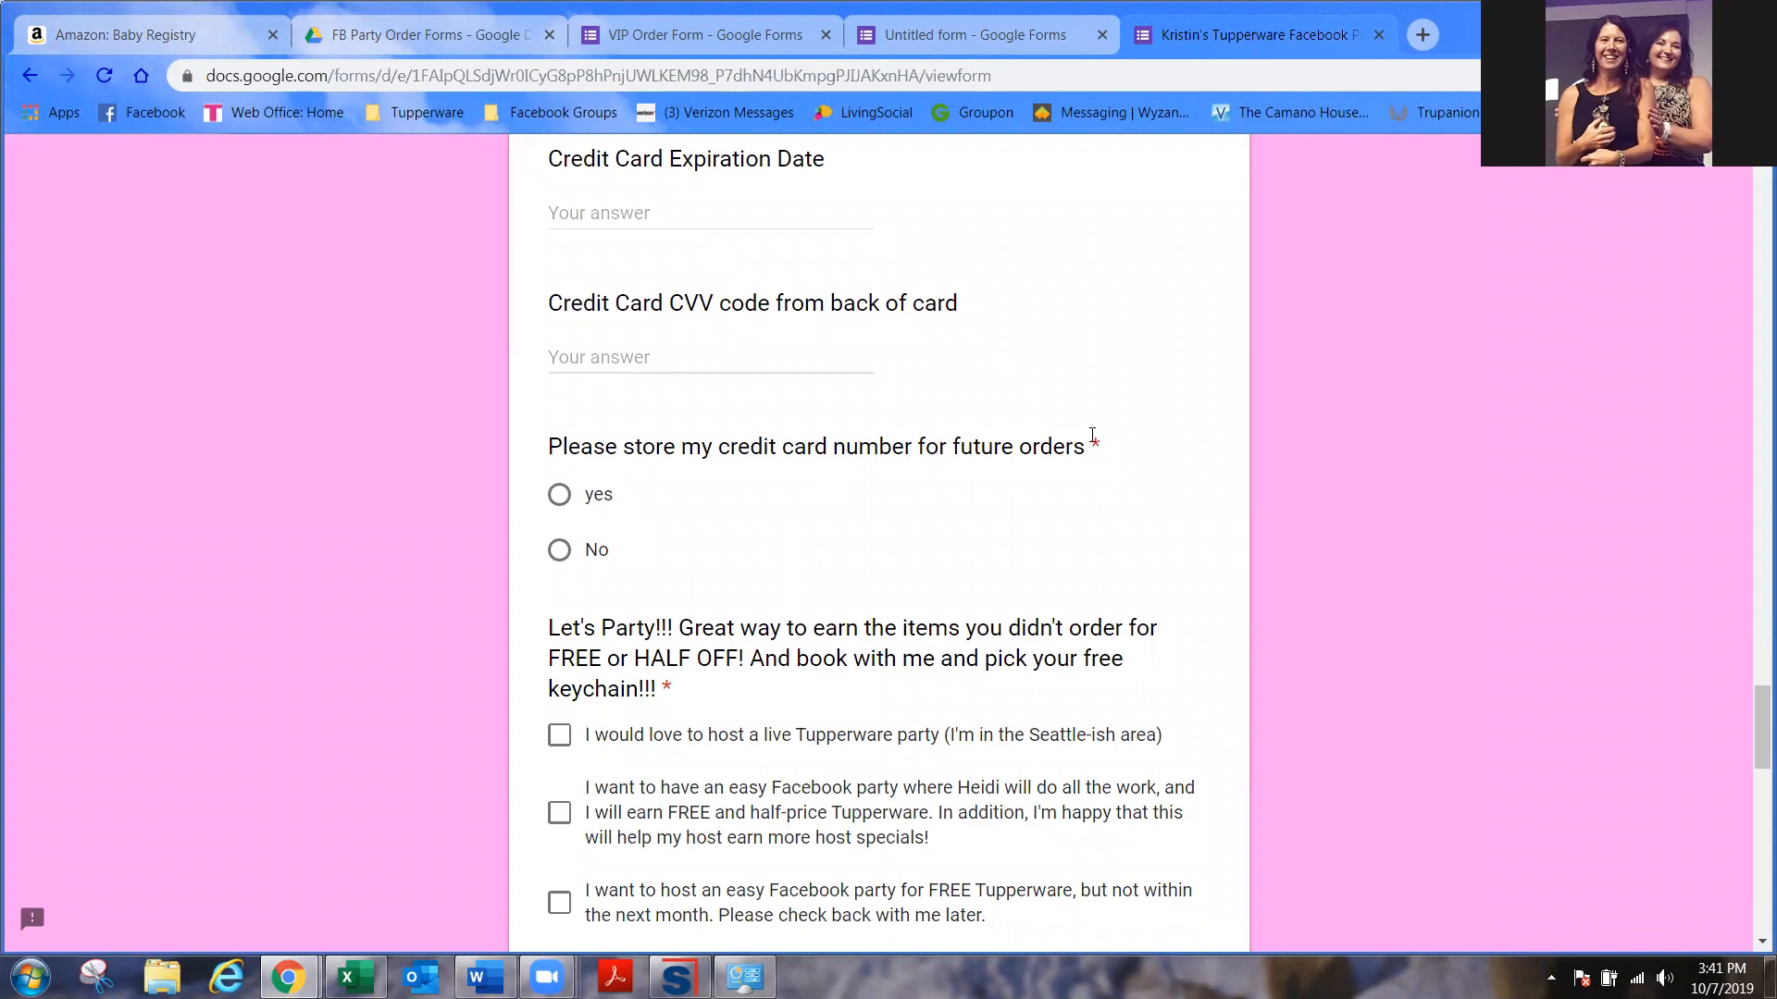
pyautogui.scroll(2, 1082, 412)
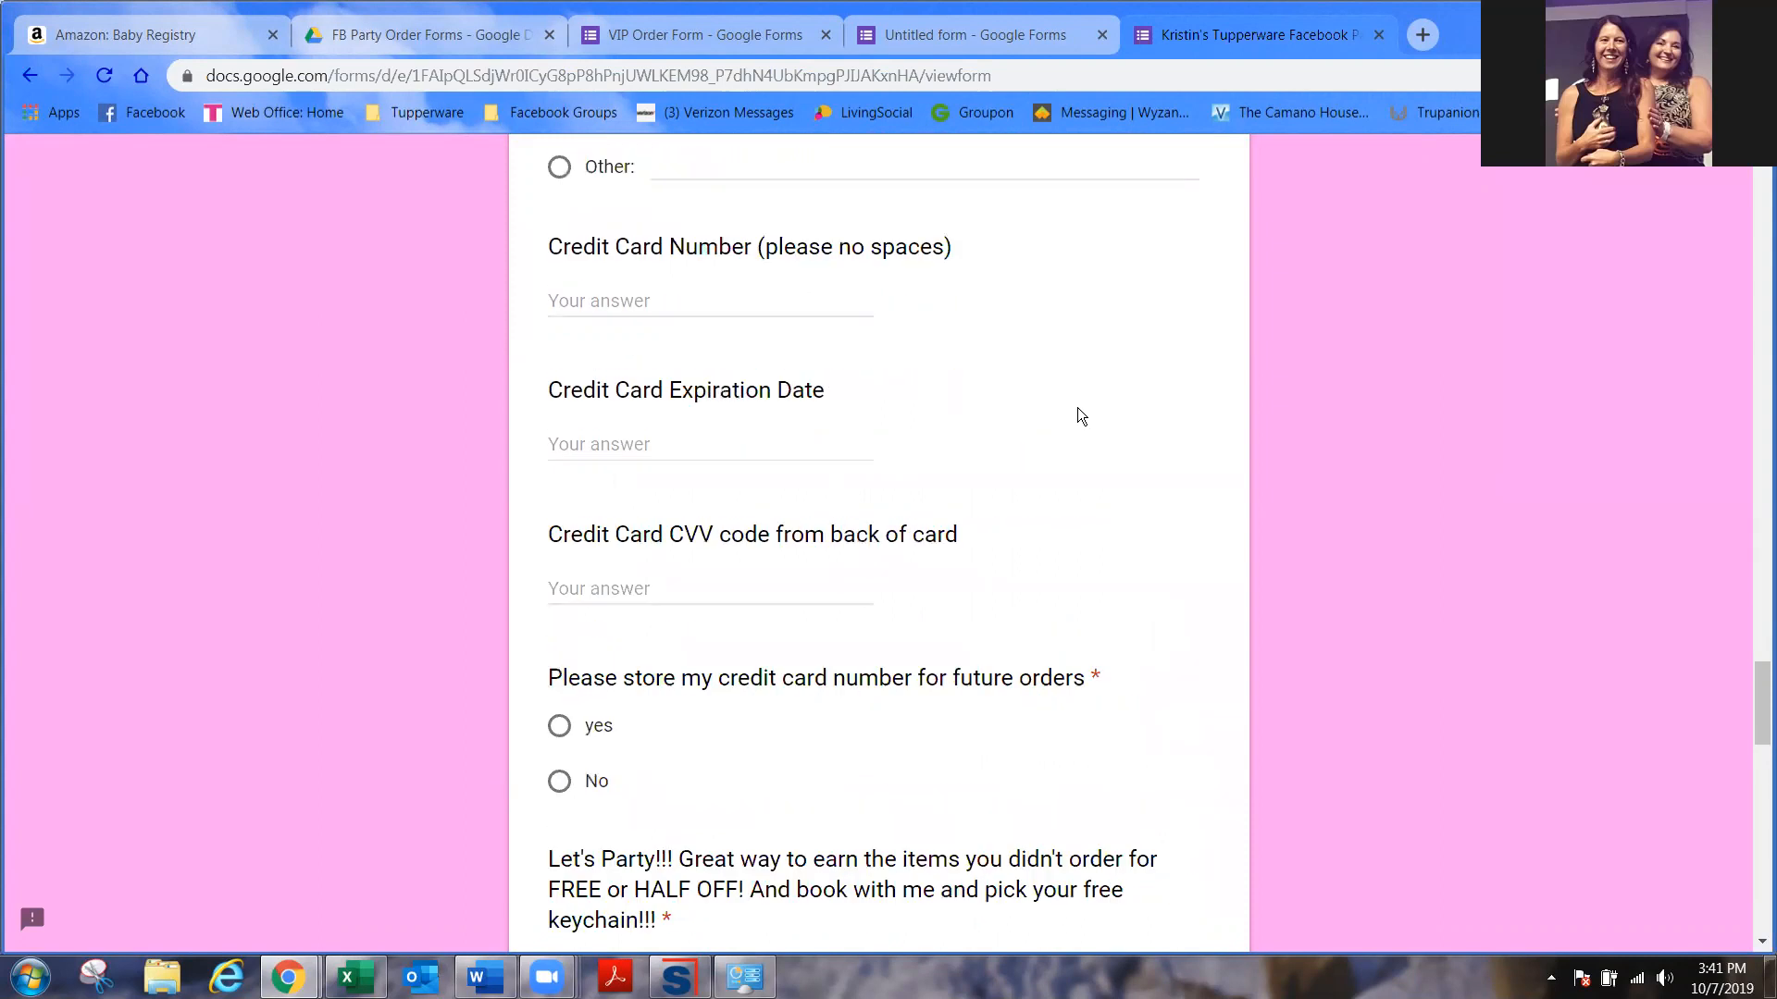
pyautogui.scroll(-6, 1077, 407)
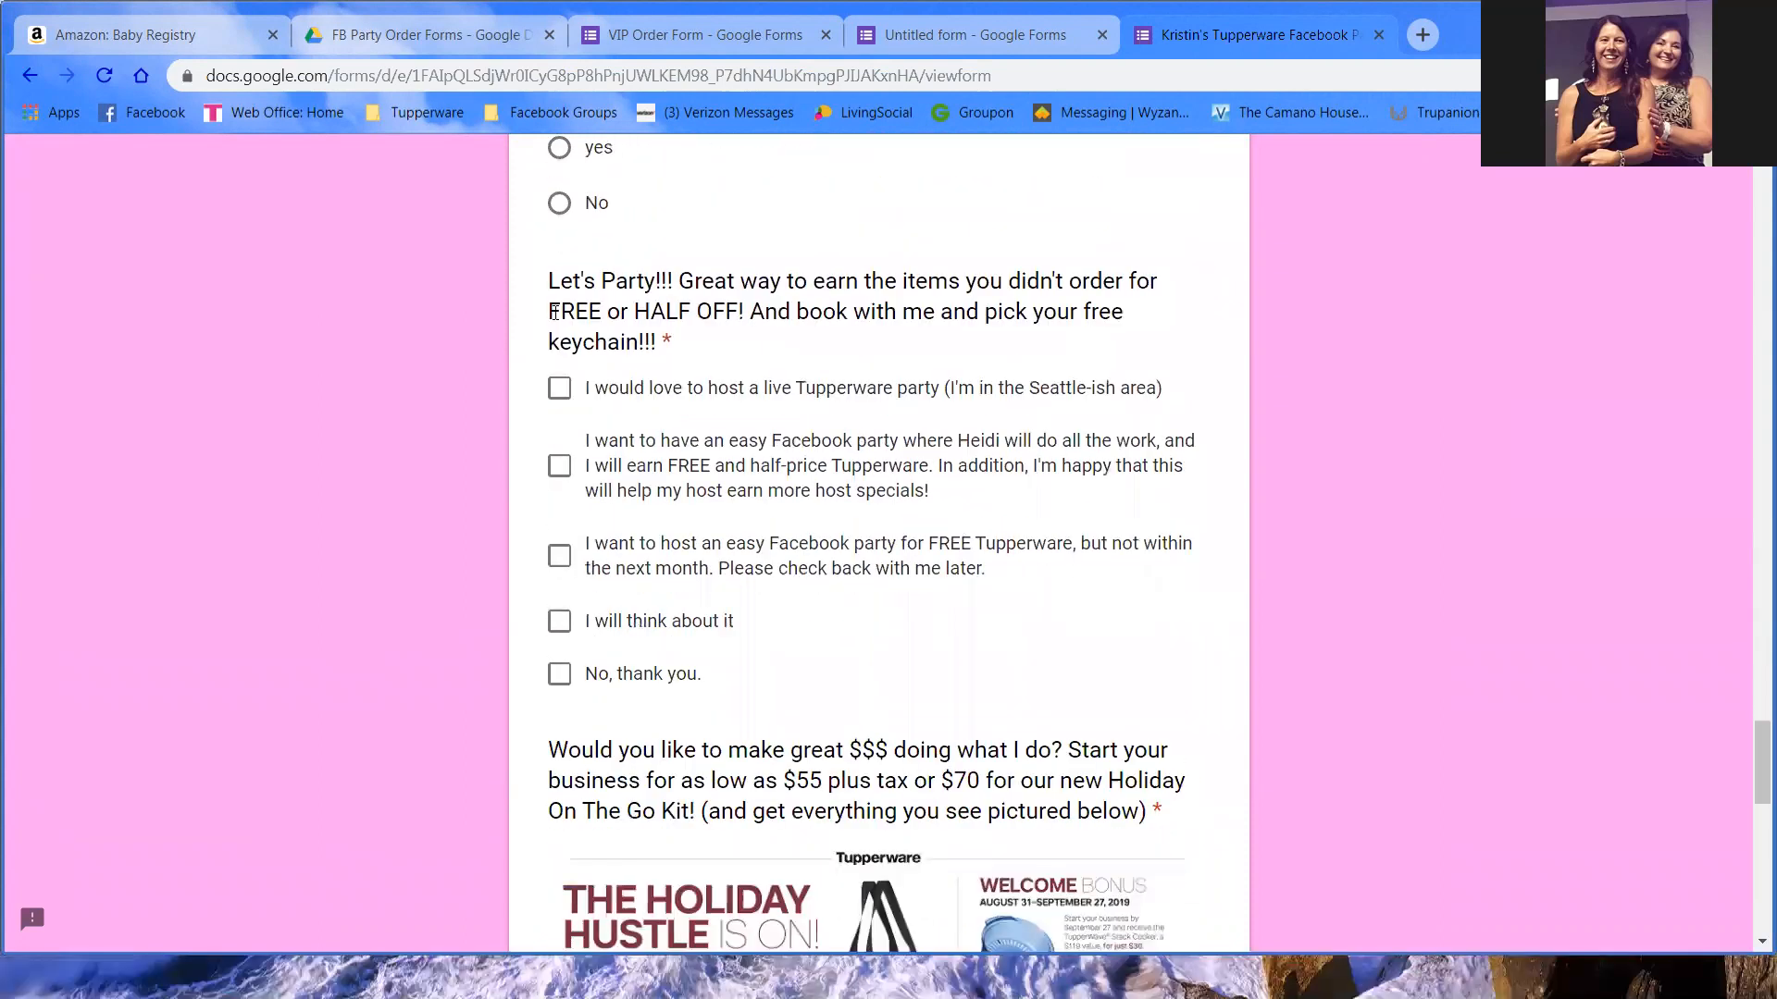
# - Tick and untick all four party options, then return to the form editor
pyautogui.click(559, 388)
pyautogui.click(559, 465)
pyautogui.click(559, 555)
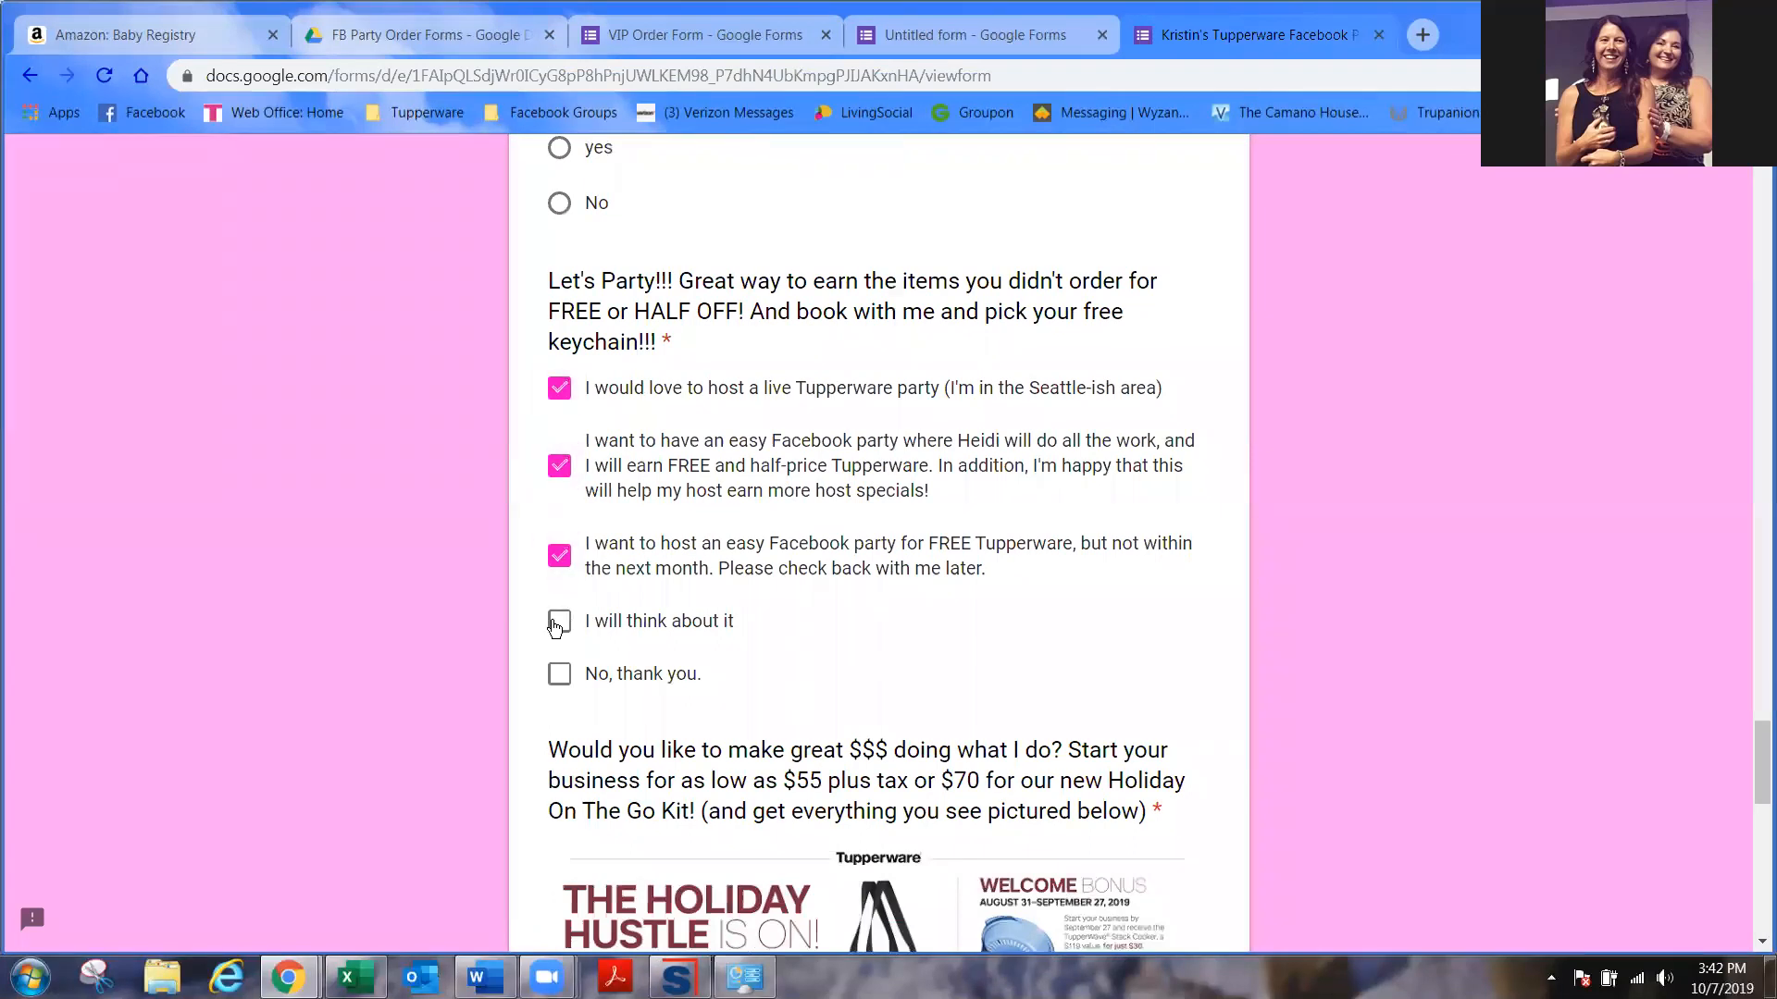
pyautogui.click(557, 626)
pyautogui.click(560, 558)
pyautogui.click(560, 466)
pyautogui.click(560, 387)
pyautogui.click(573, 622)
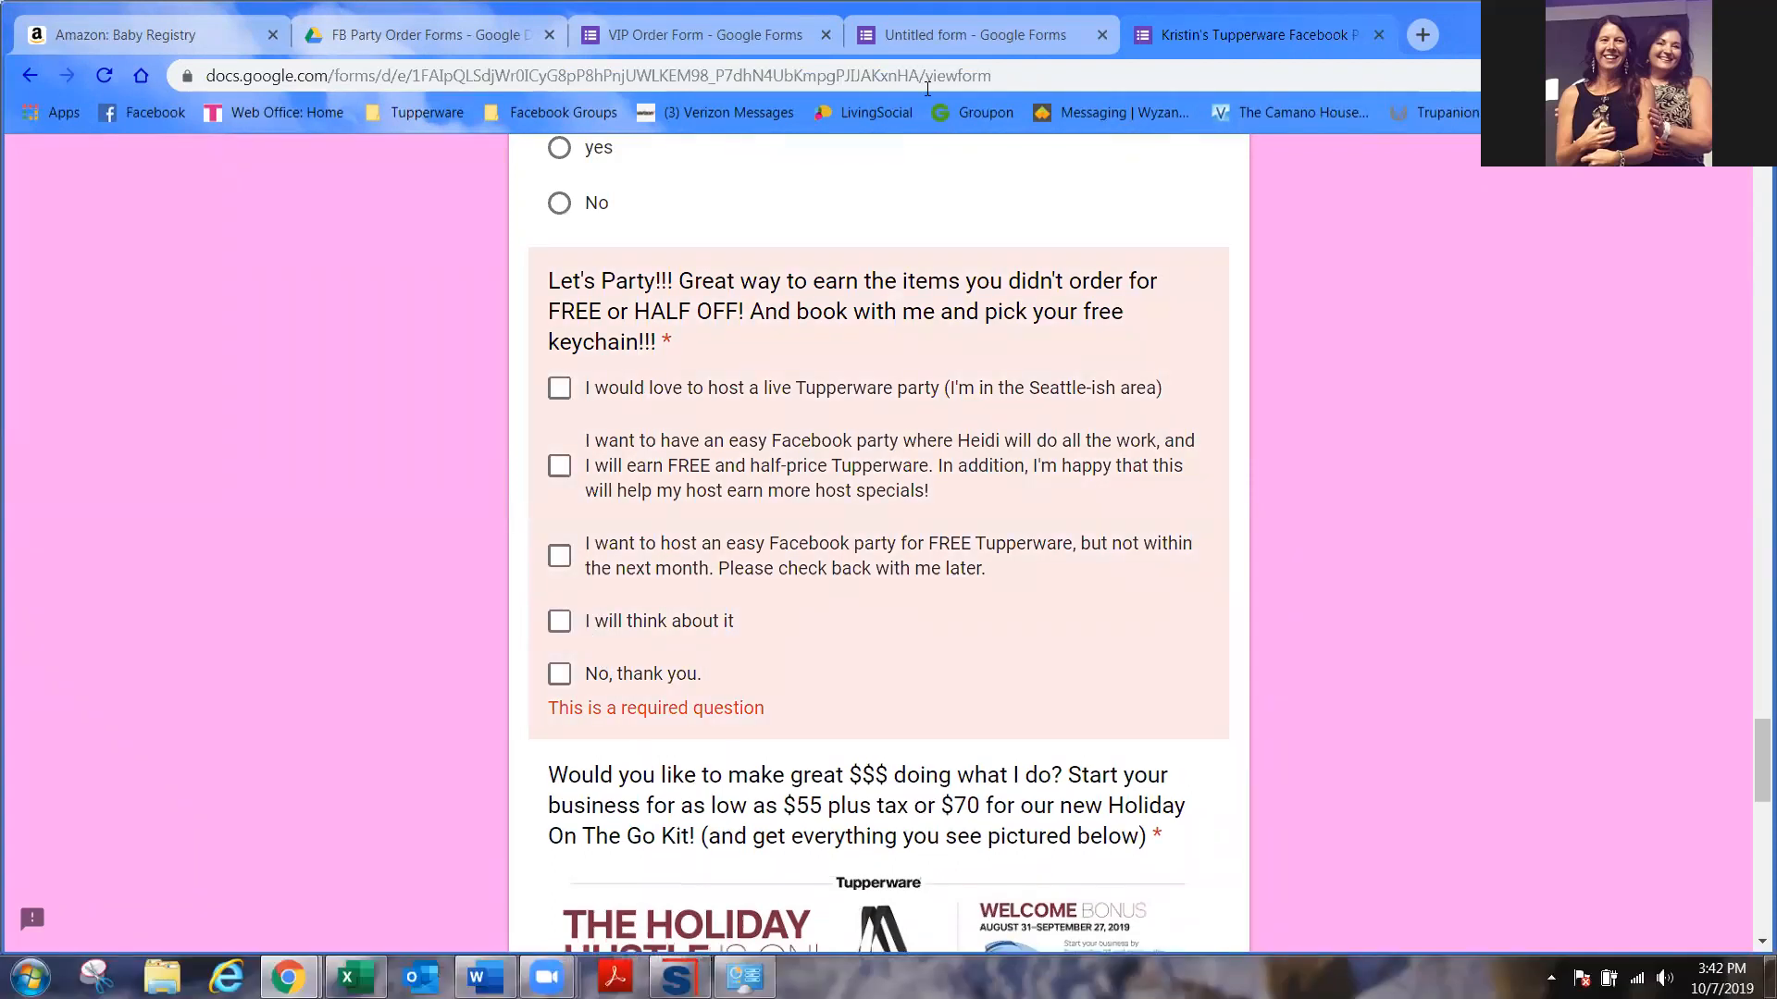
pyautogui.click(934, 30)
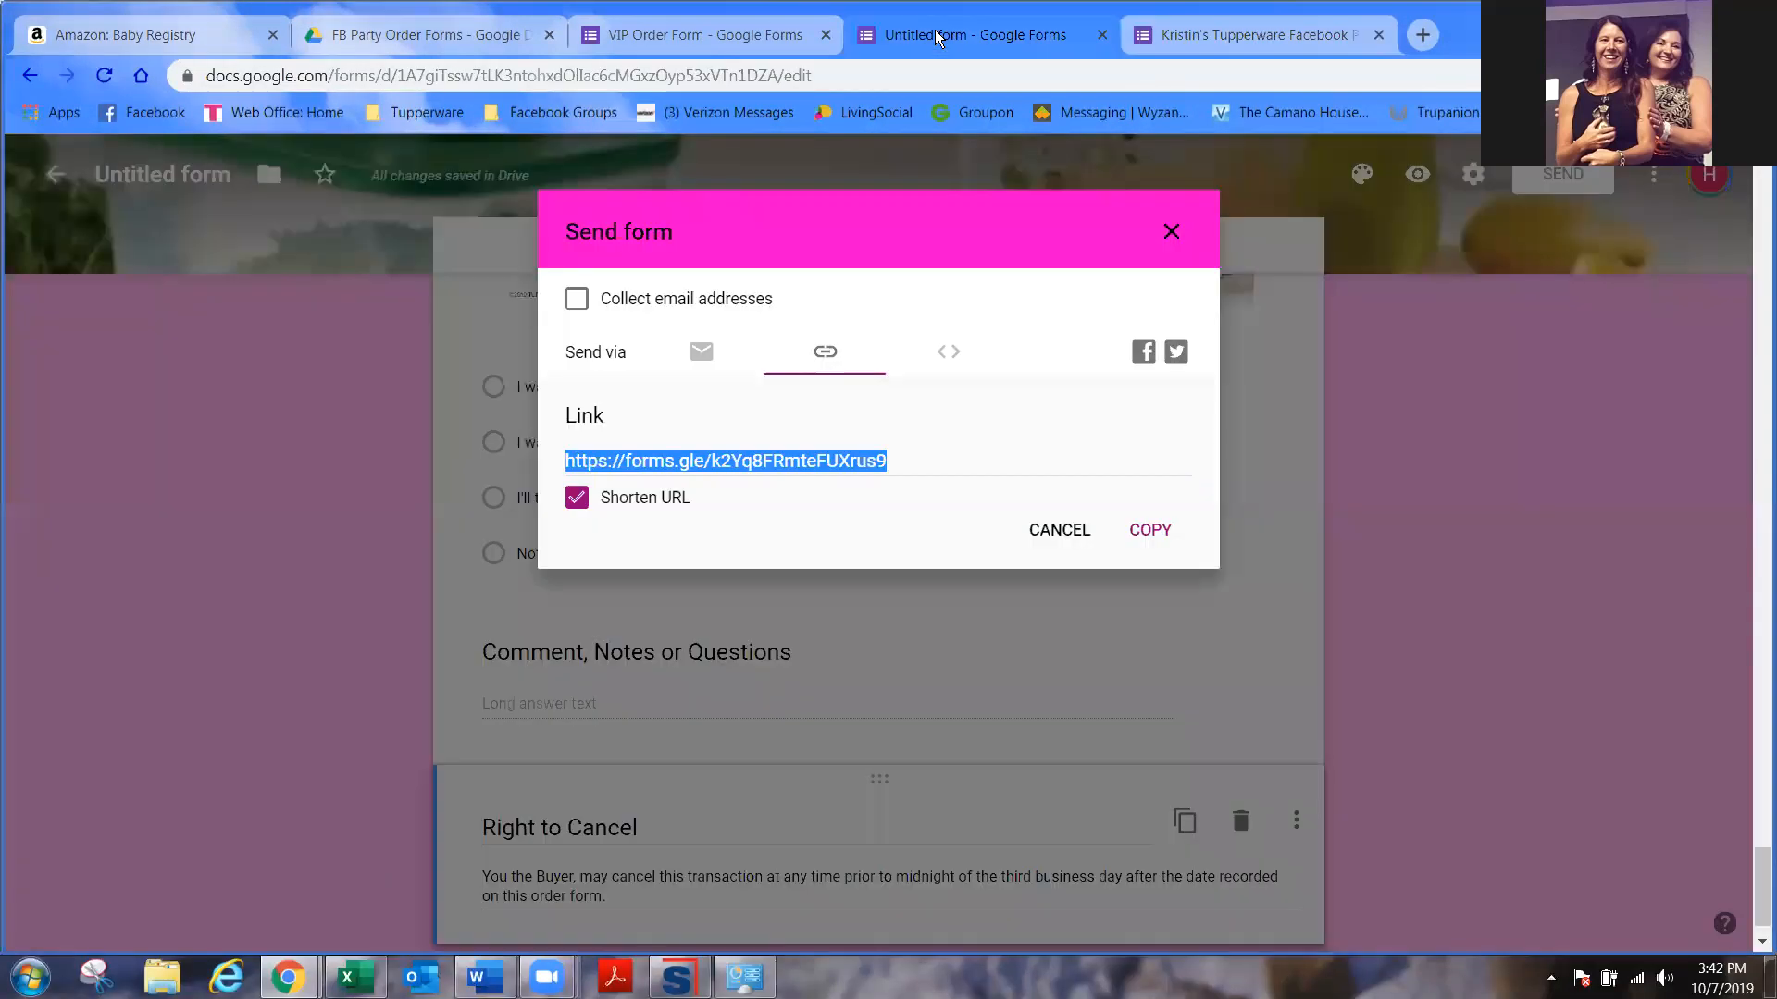
# - Change the Let's Party question to a Multiple choice question
pyautogui.click(1171, 231)
pyautogui.scroll(10, 1071, 515)
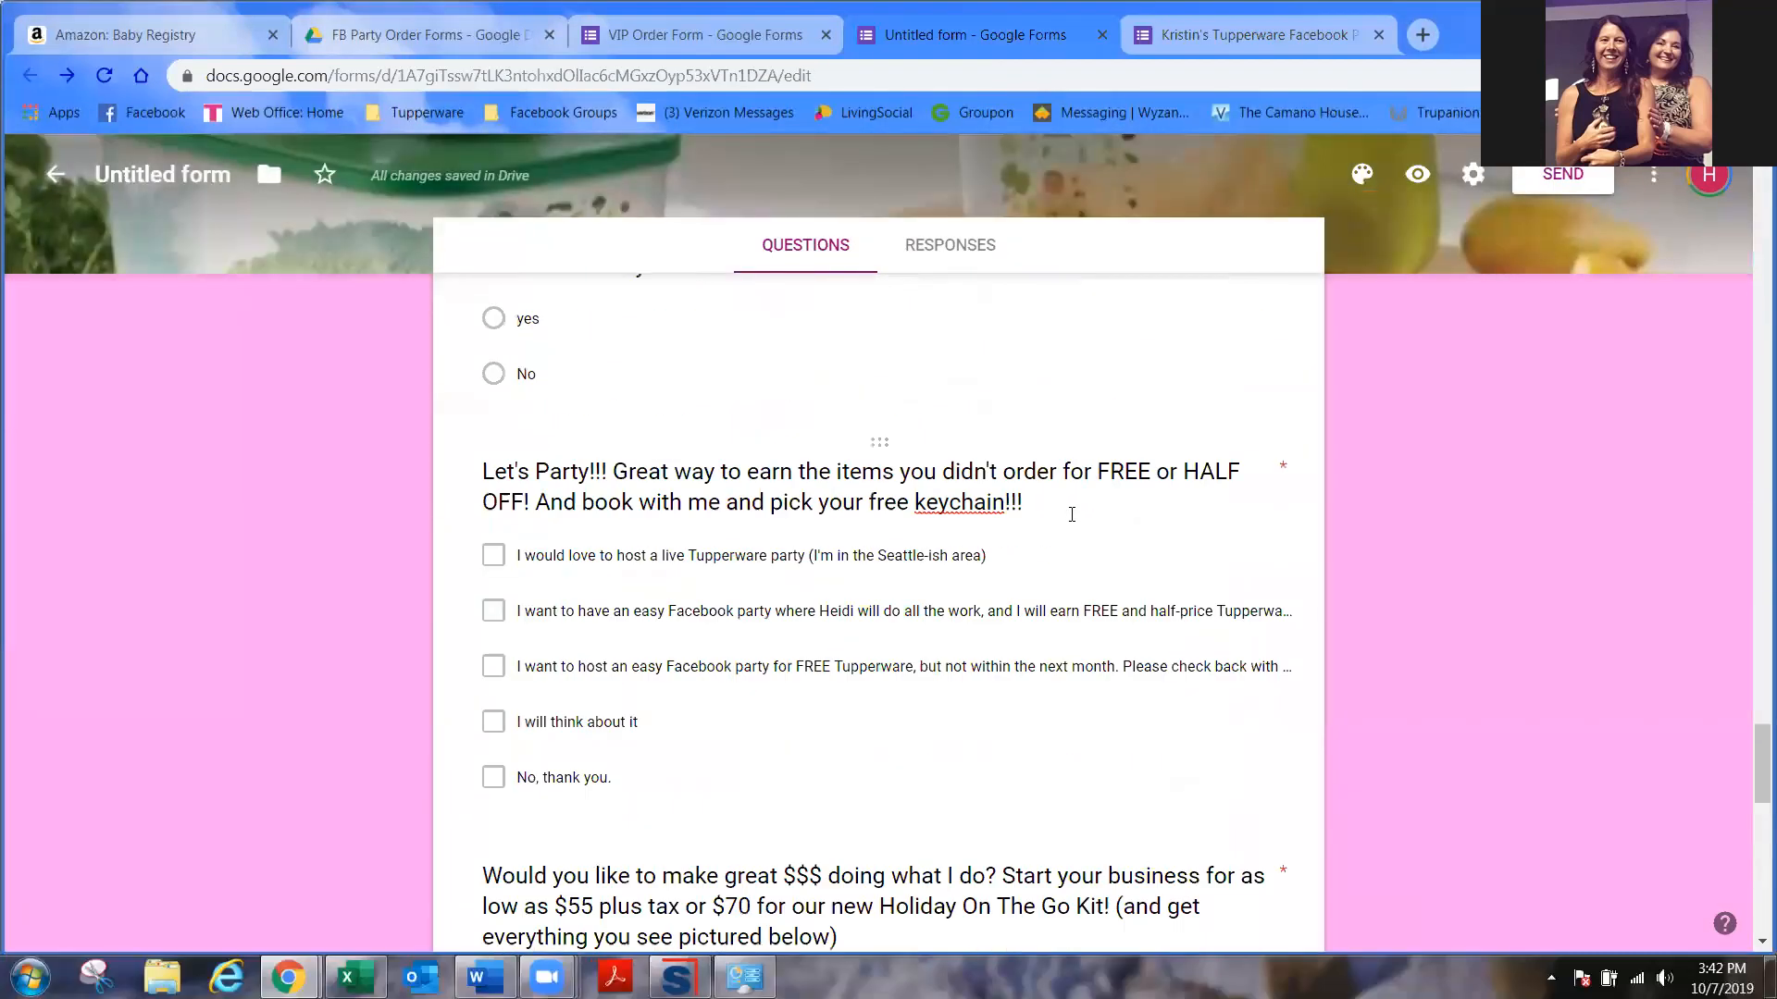
pyautogui.click(1212, 482)
pyautogui.click(1237, 544)
pyautogui.click(1189, 445)
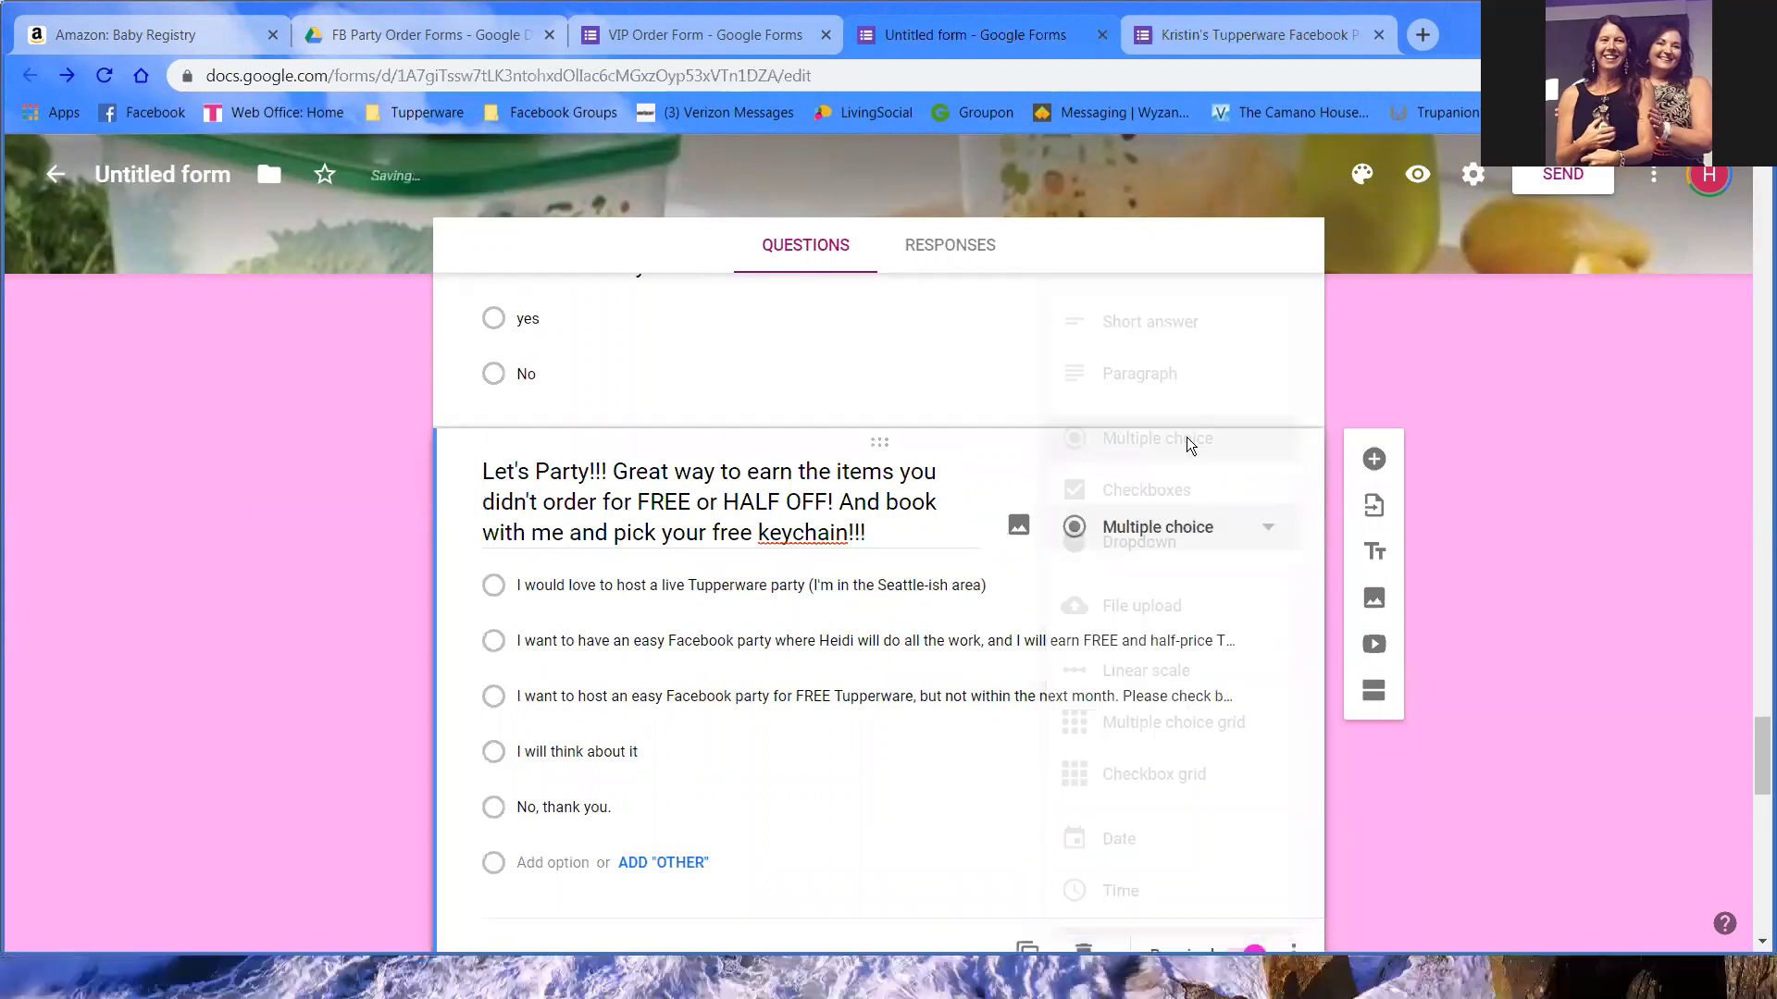
# - Test-pick the Fall & Holiday Business kit, submit, and close the live form without saving
pyautogui.click(1203, 37)
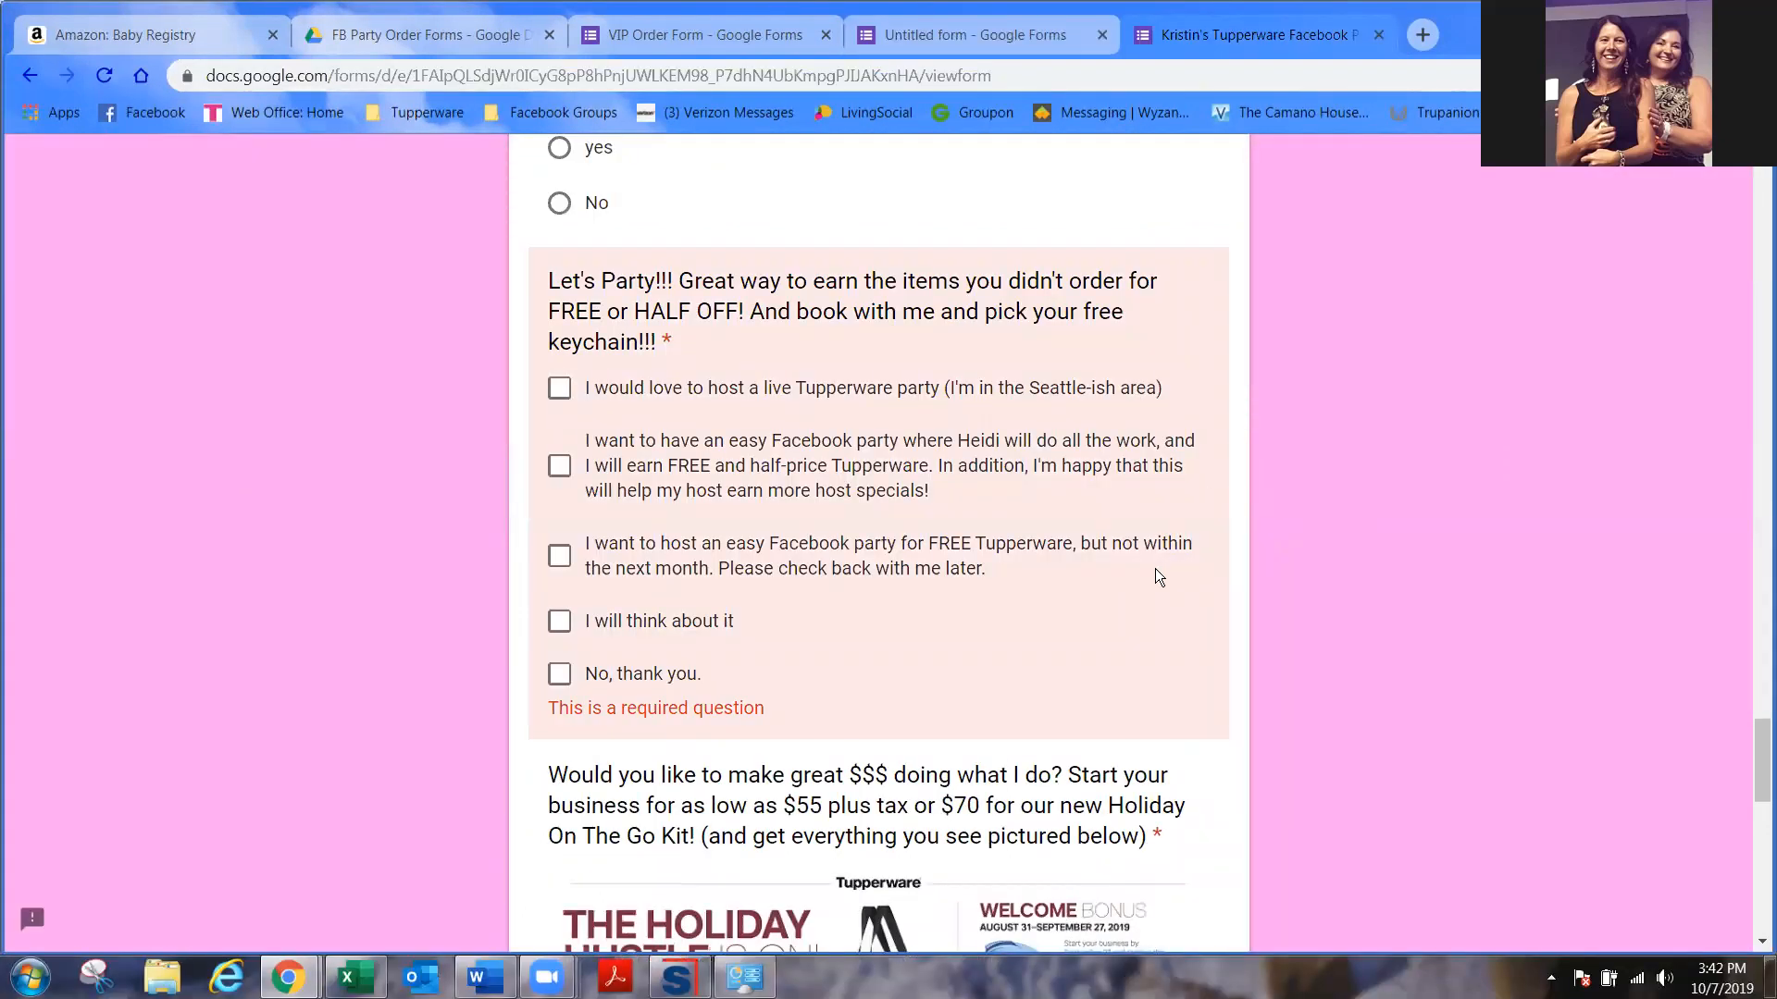
pyautogui.scroll(-10, 1155, 568)
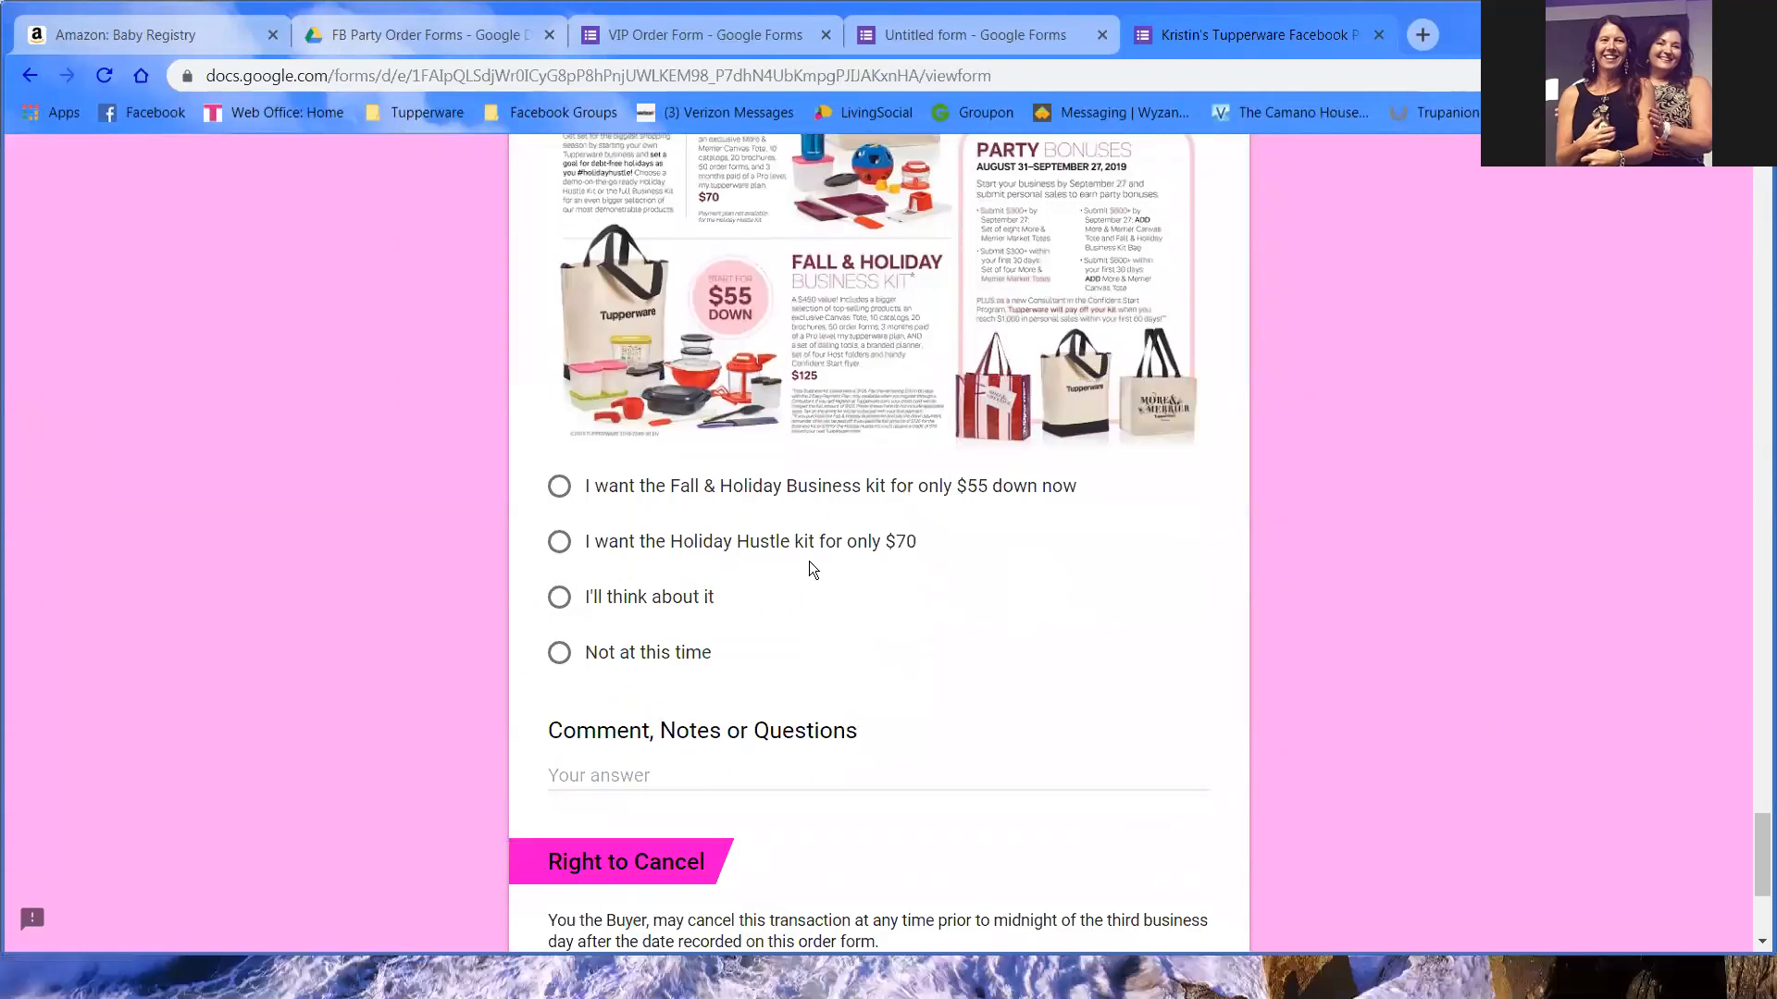
pyautogui.click(559, 597)
pyautogui.click(560, 541)
pyautogui.click(775, 498)
pyautogui.scroll(-4, 944, 541)
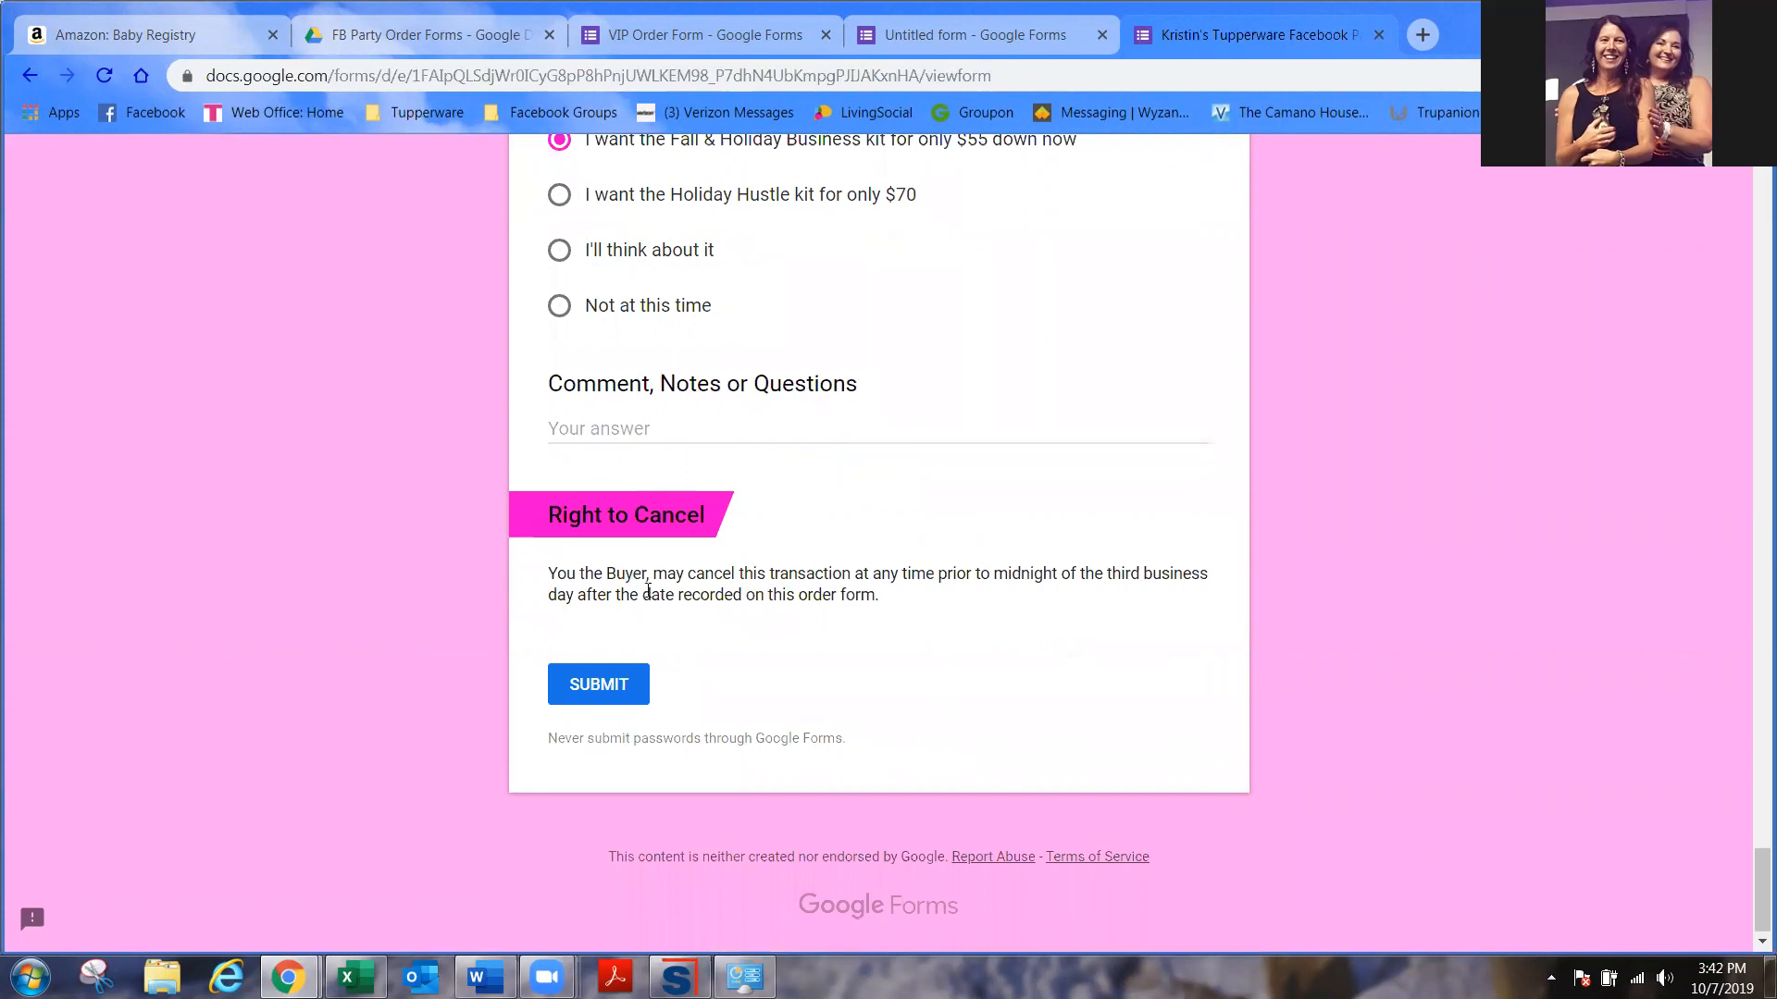
pyautogui.click(591, 705)
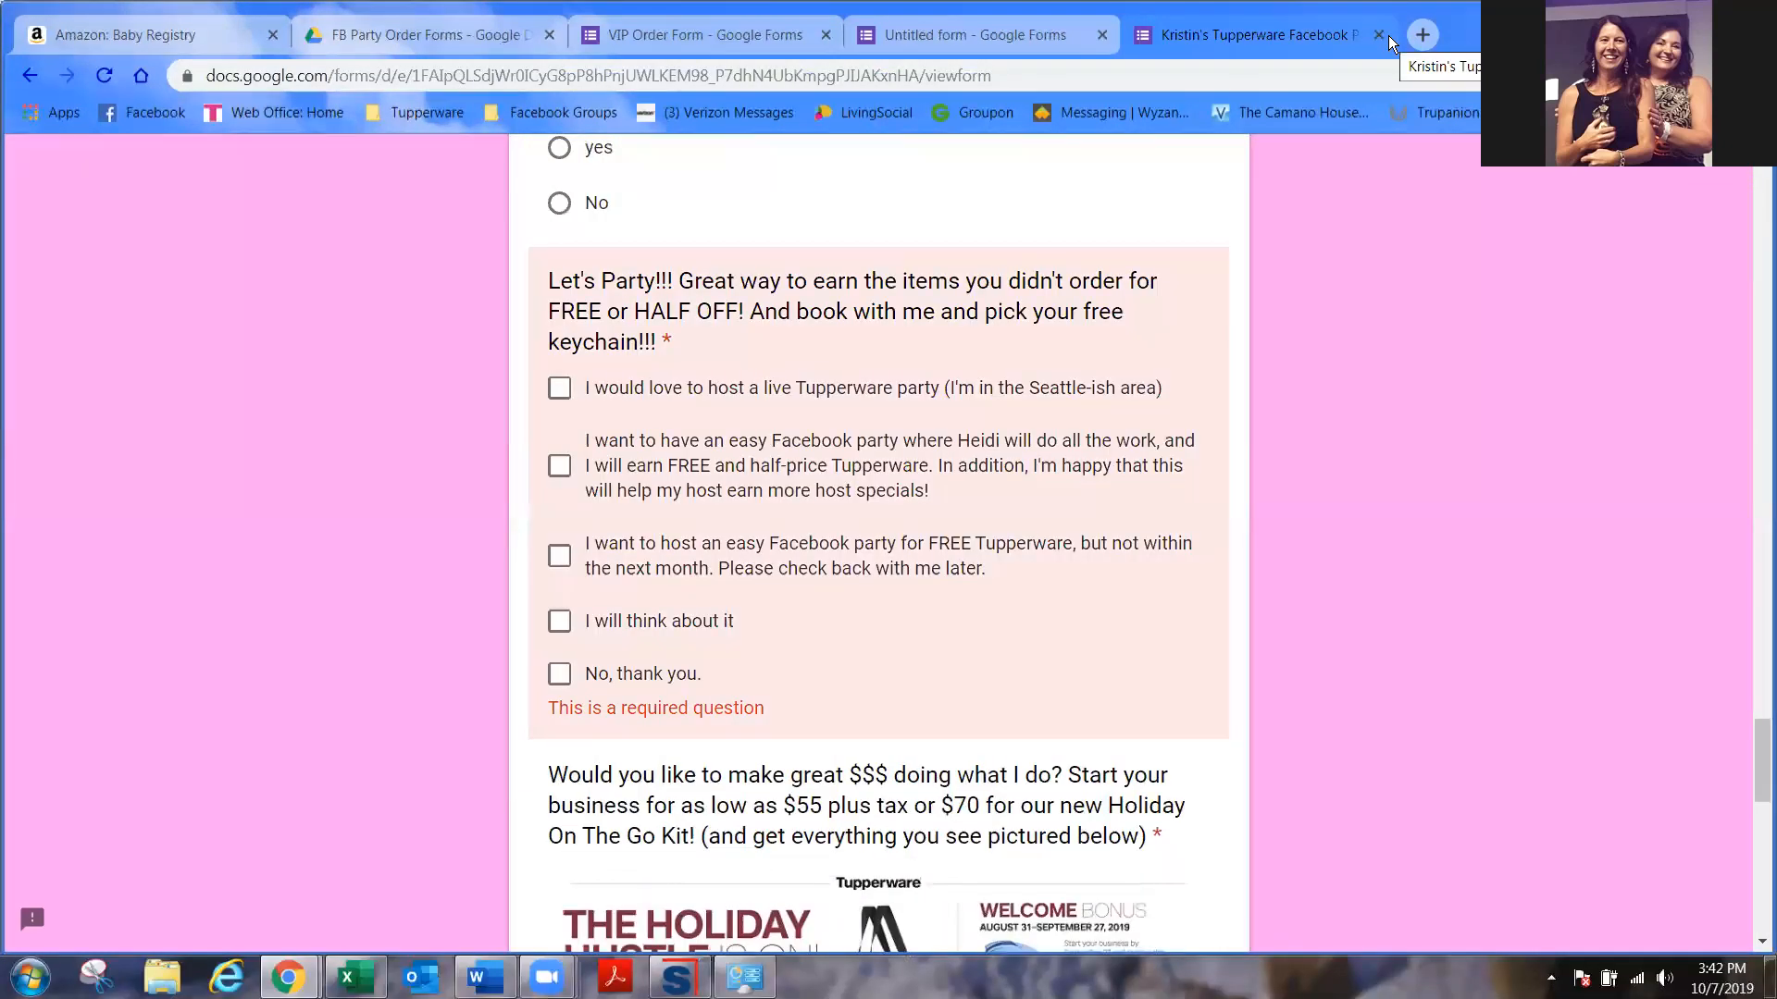
pyautogui.click(1377, 36)
pyautogui.click(1010, 207)
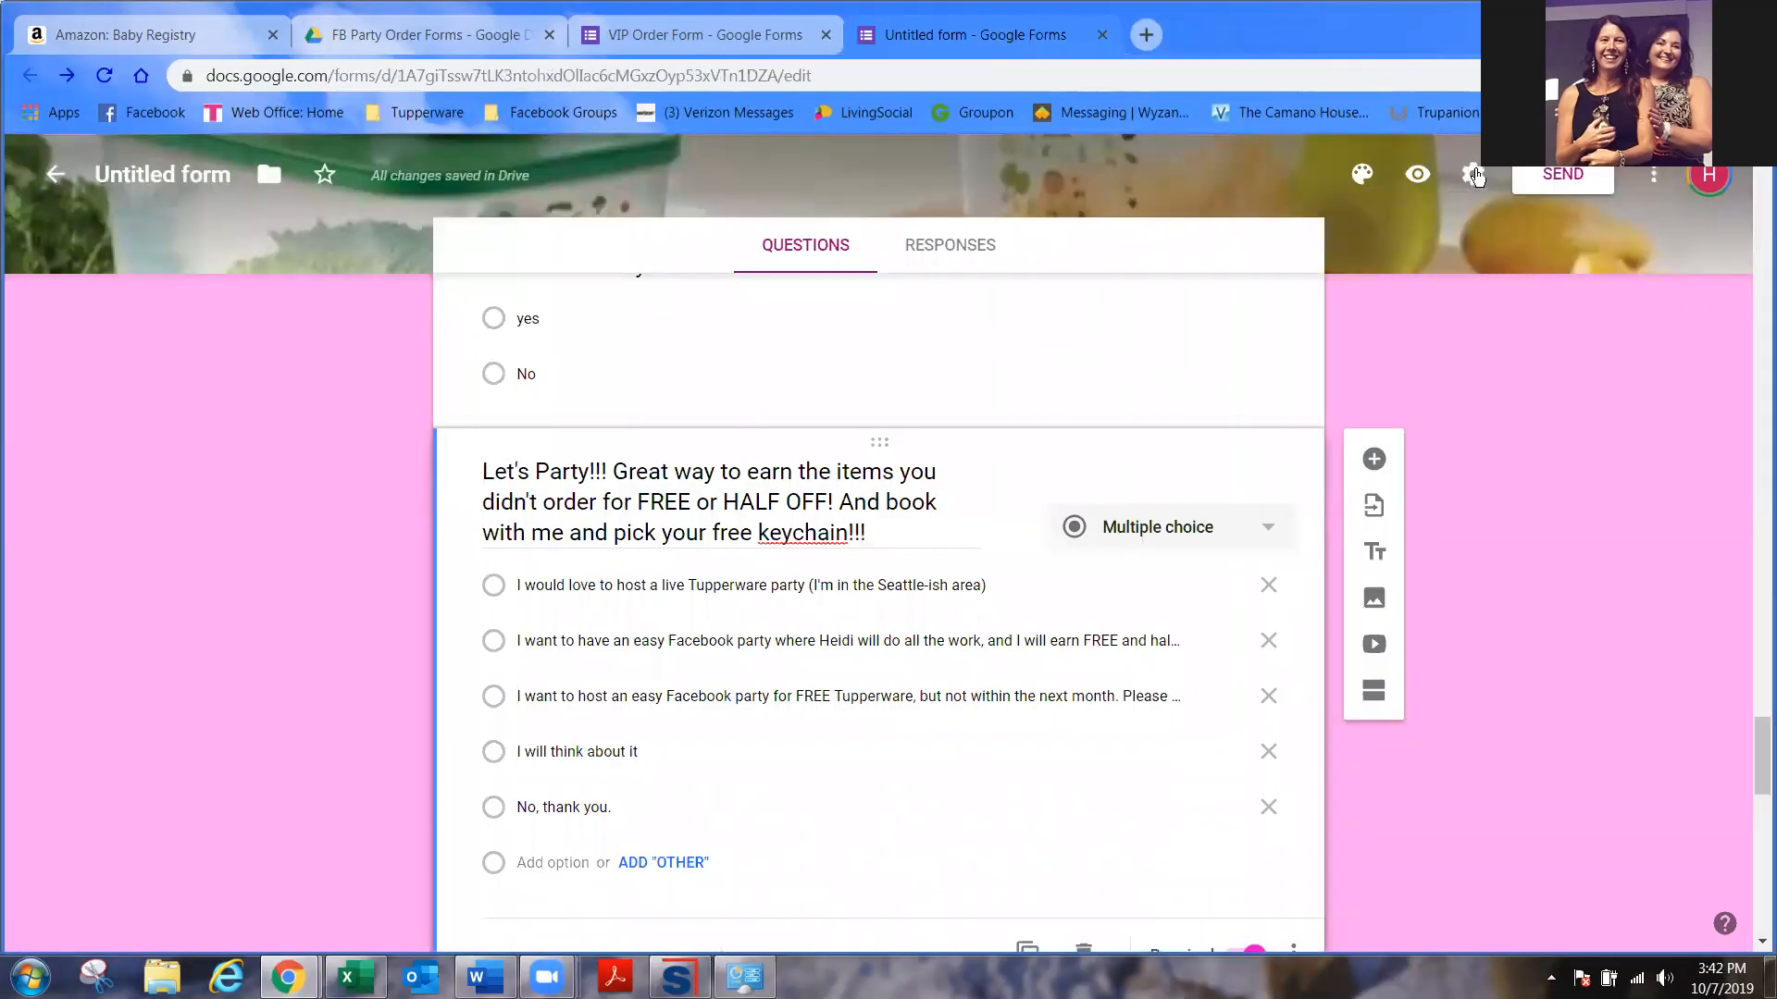
pyautogui.click(1475, 170)
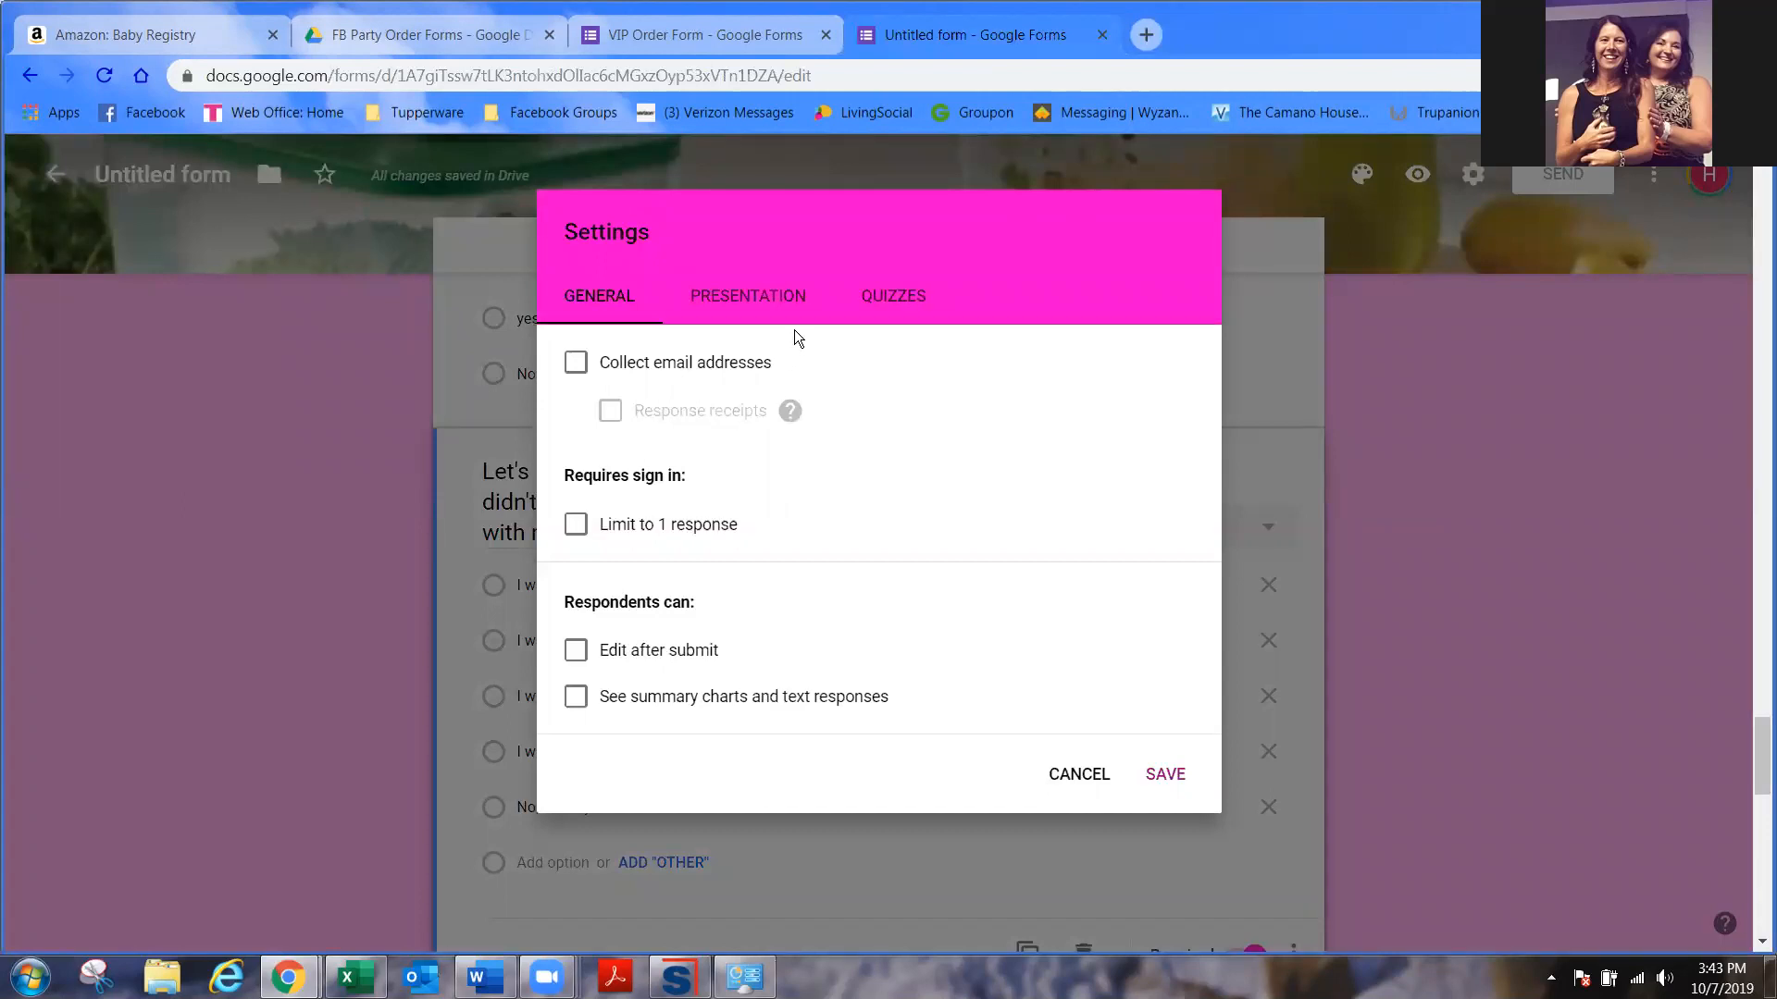
pyautogui.click(1087, 777)
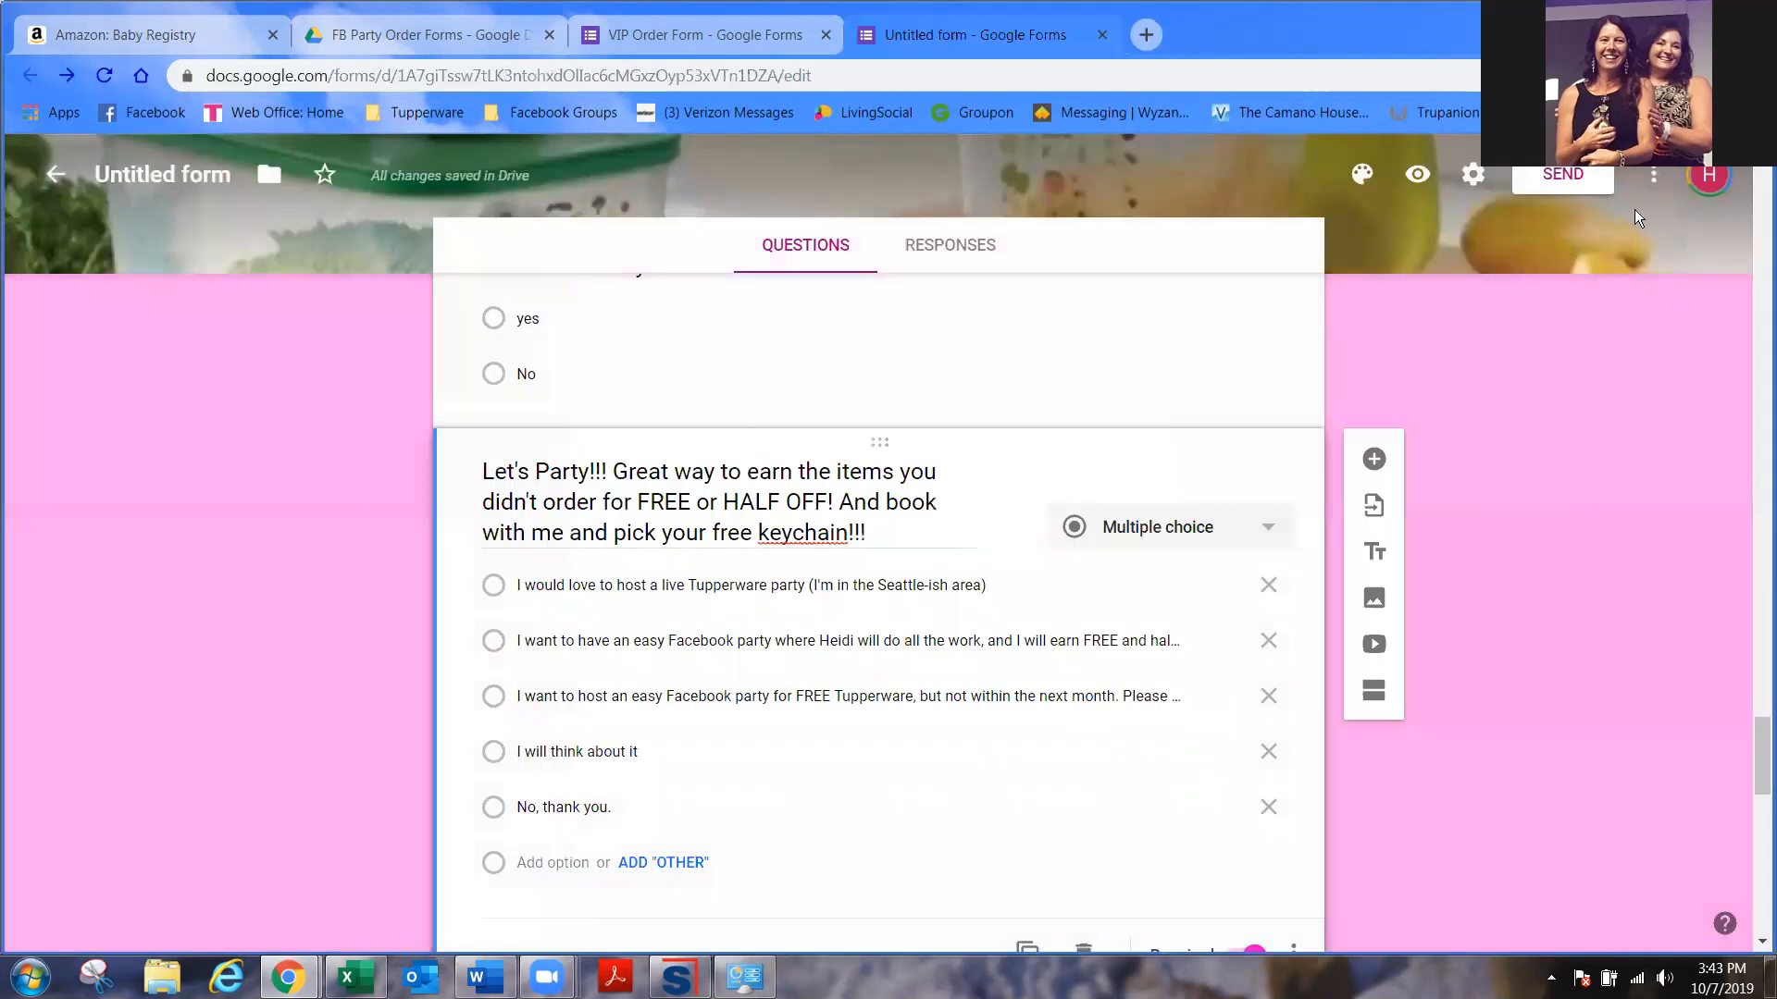
pyautogui.click(1654, 178)
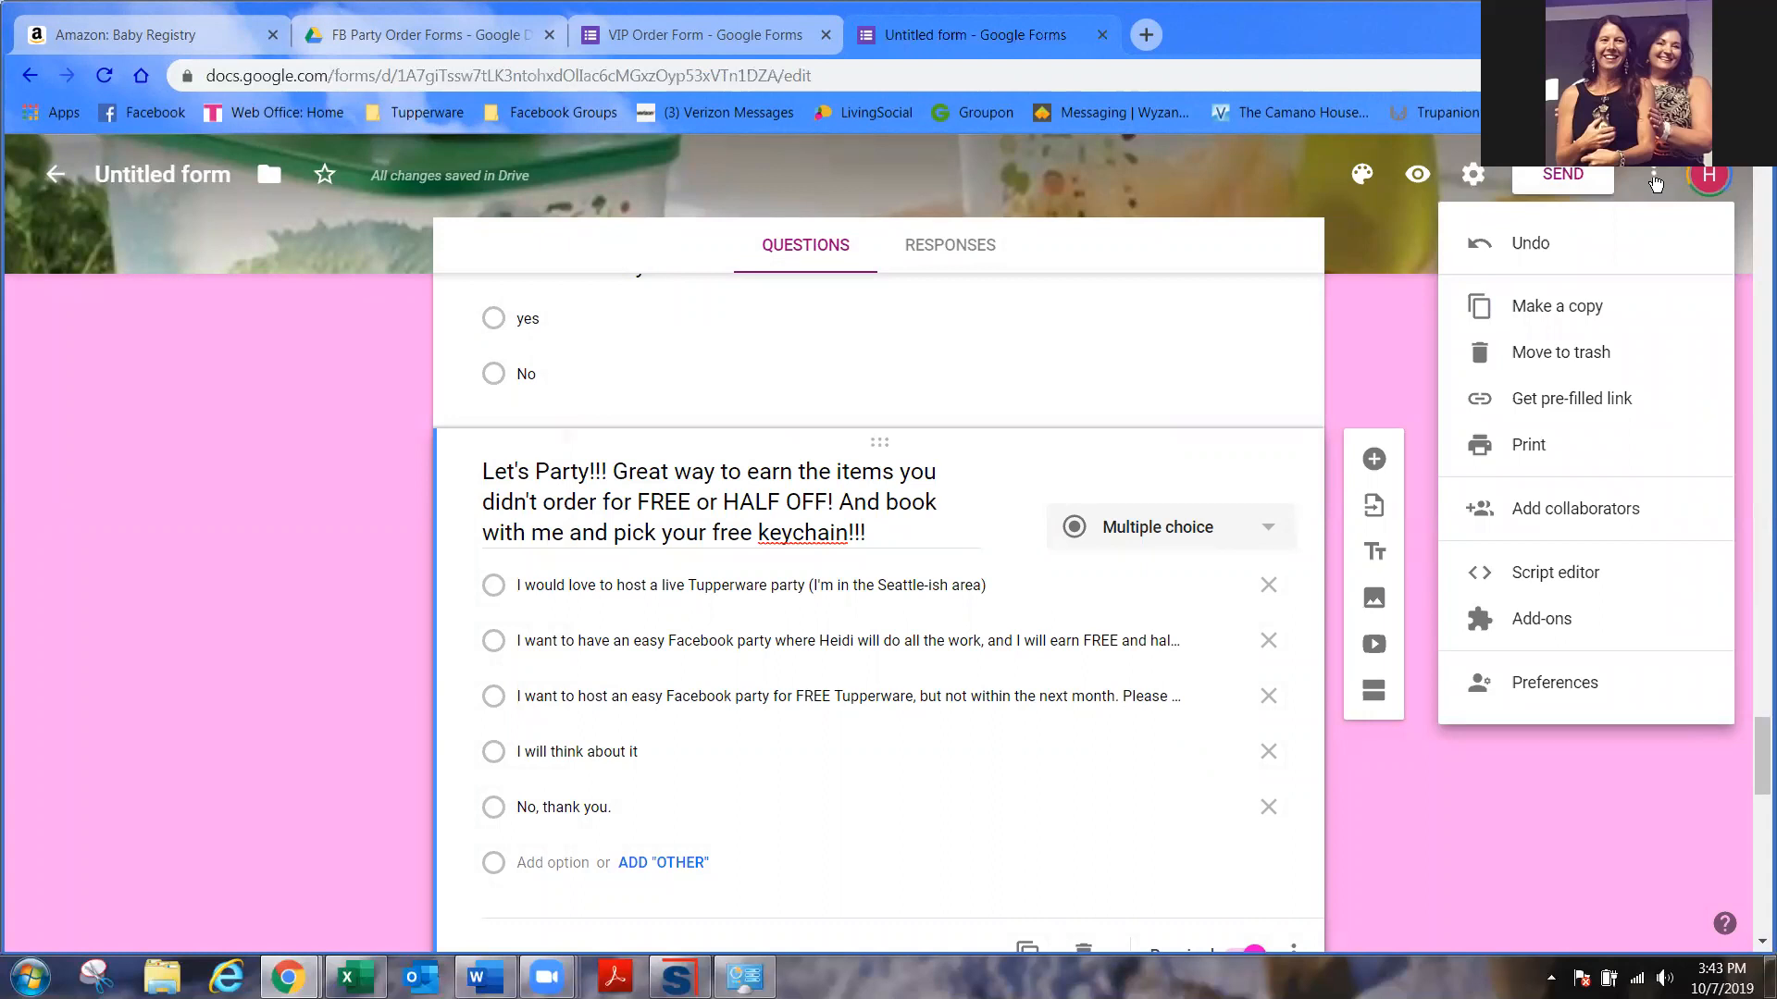
pyautogui.click(1396, 342)
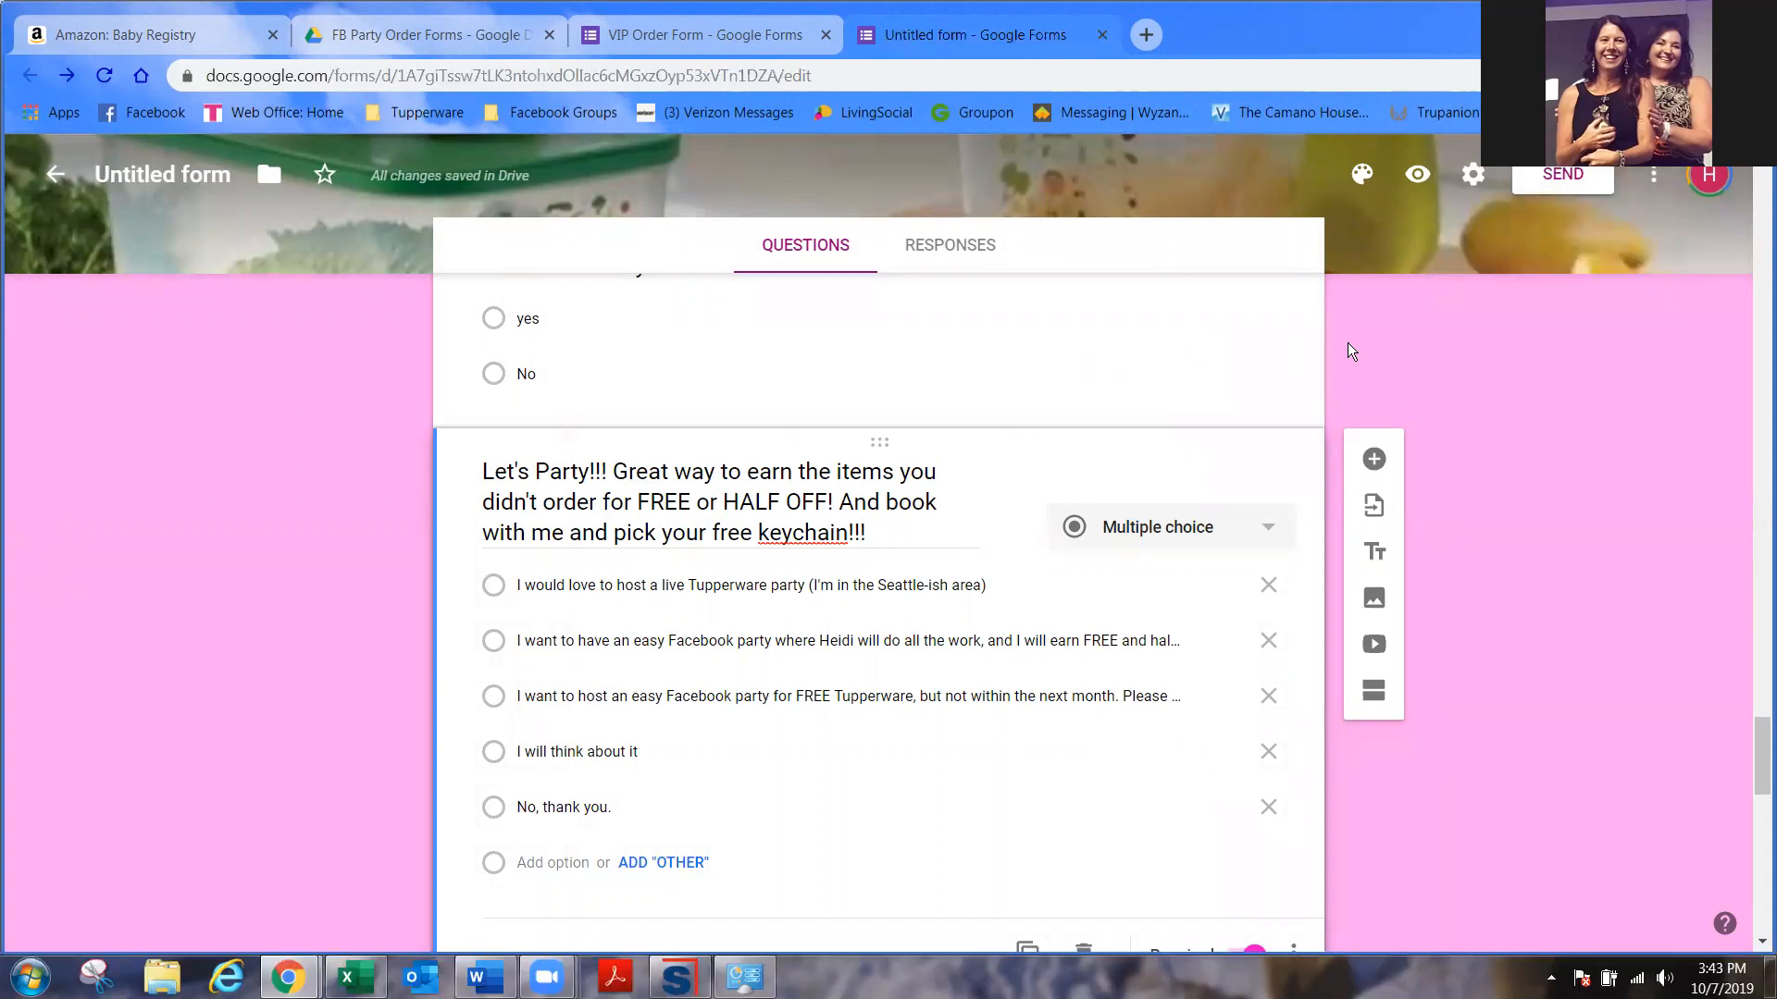
pyautogui.click(1656, 179)
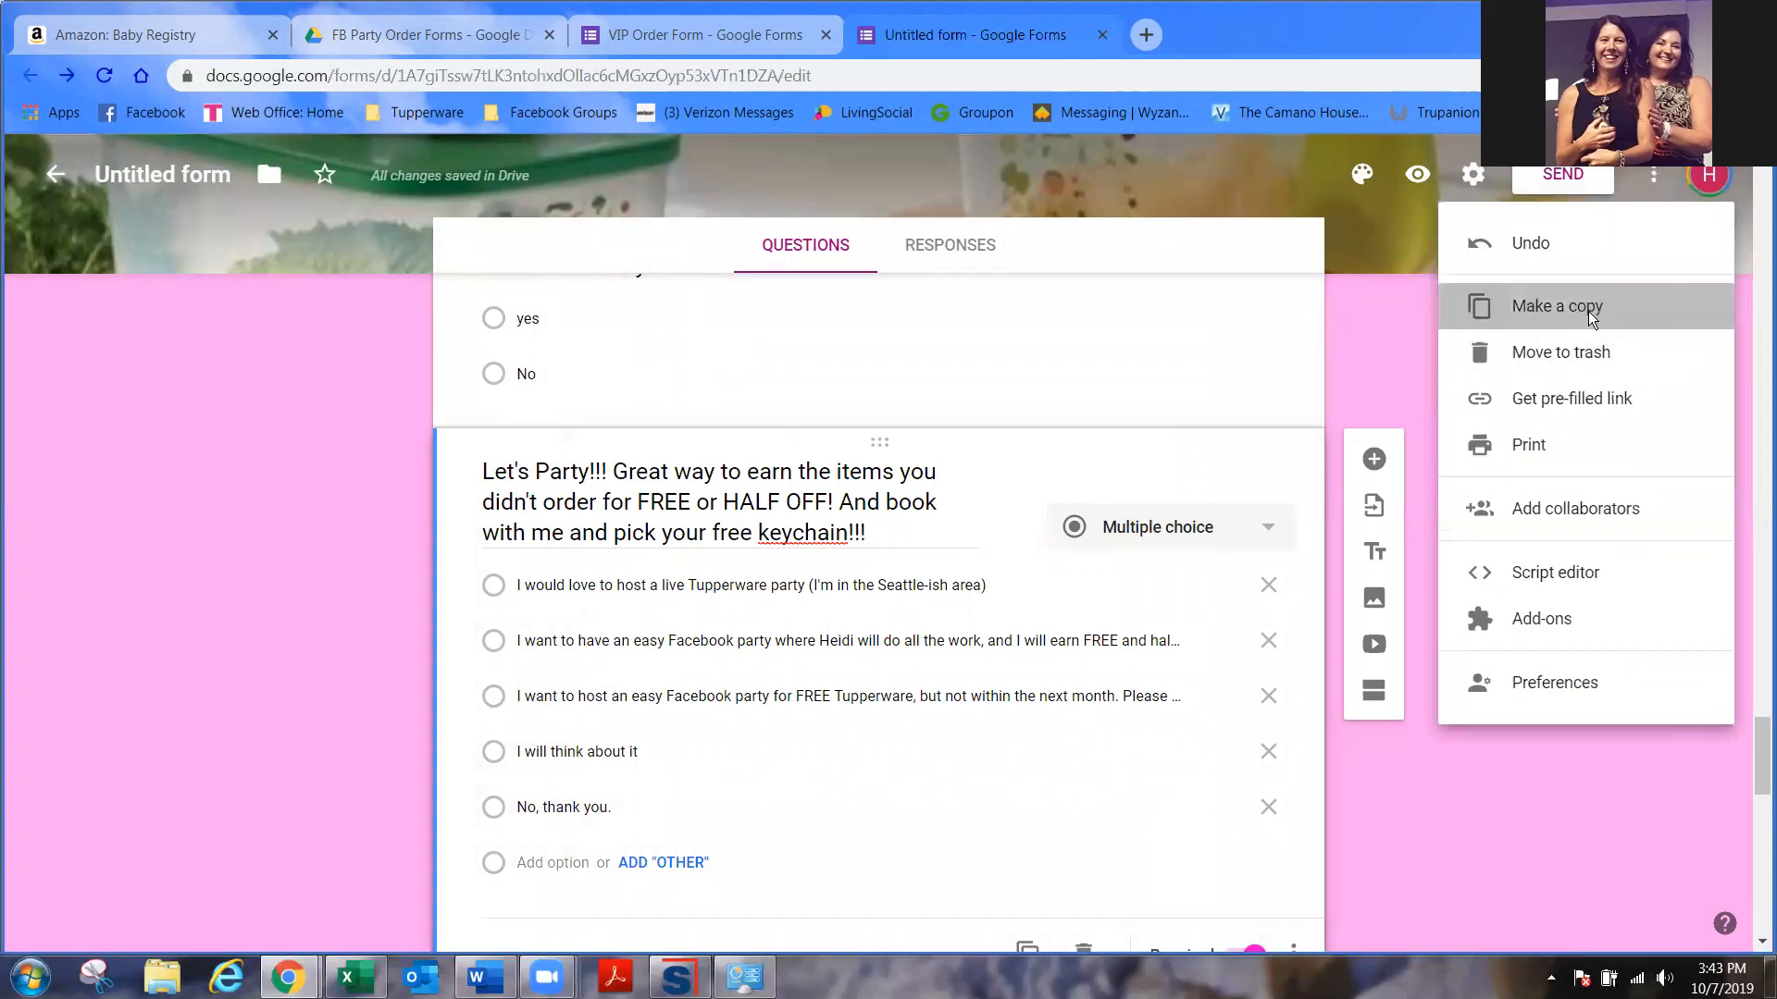
pyautogui.click(1588, 311)
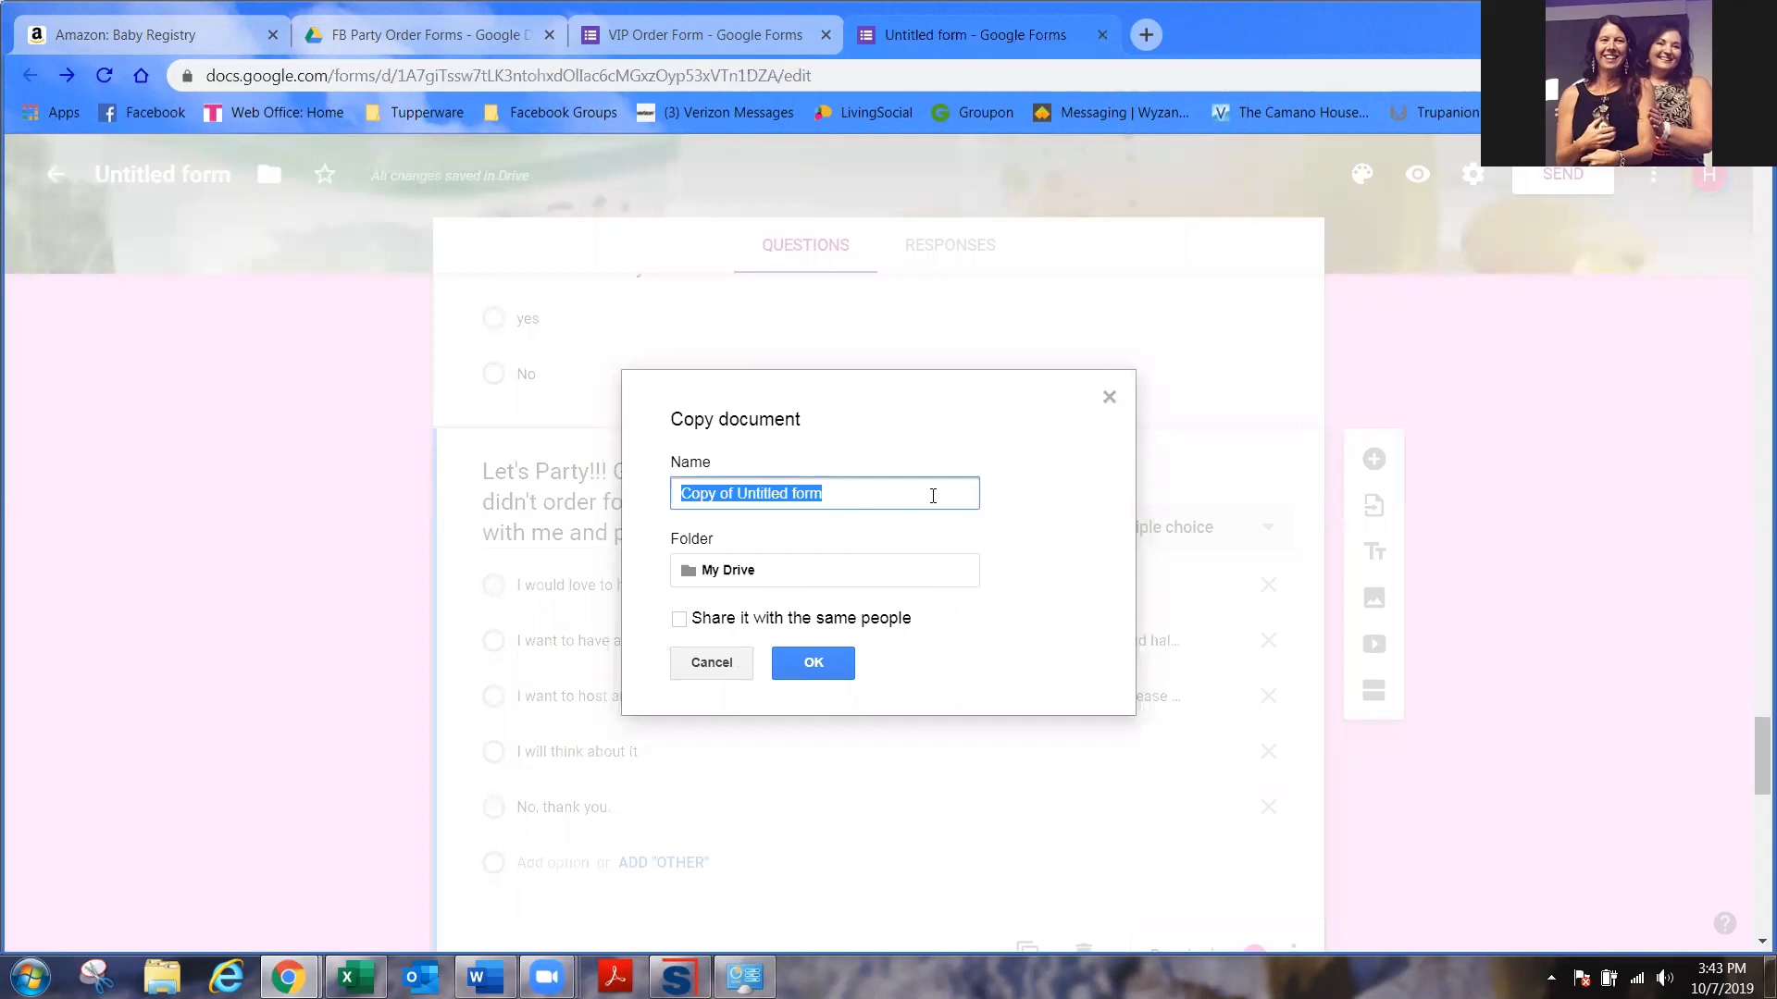
pyautogui.write('Susie')
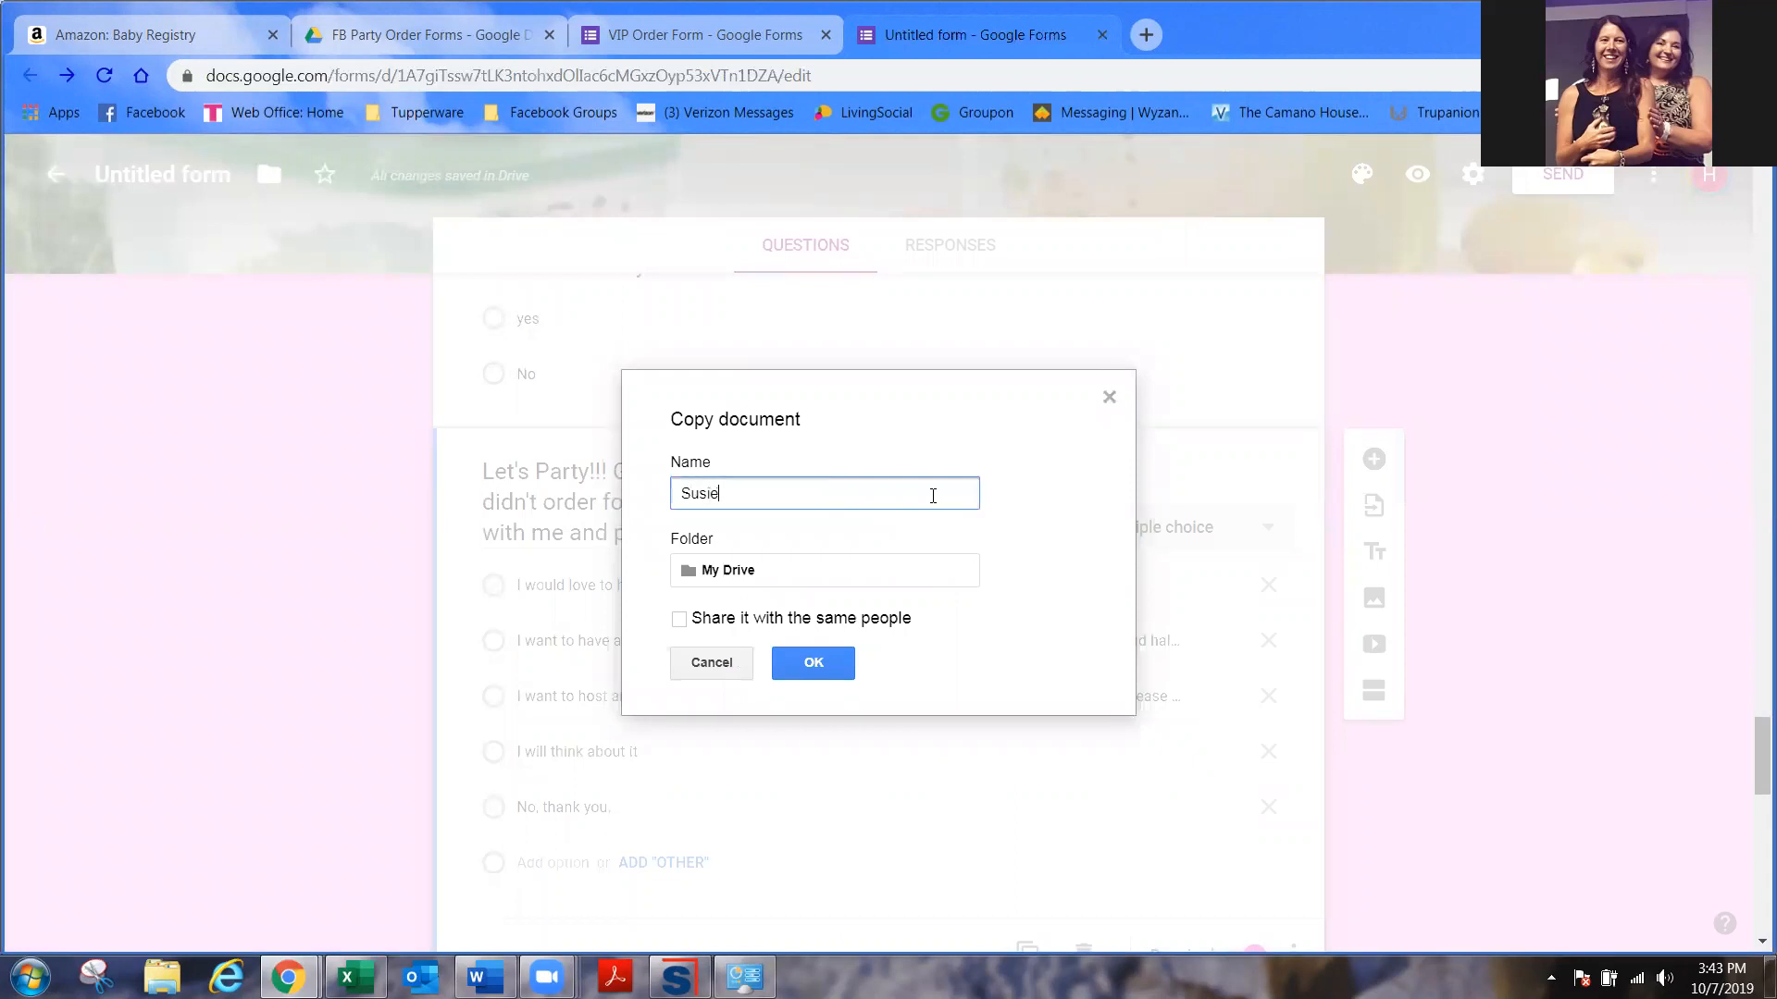
pyautogui.write("s' FB TW Party")
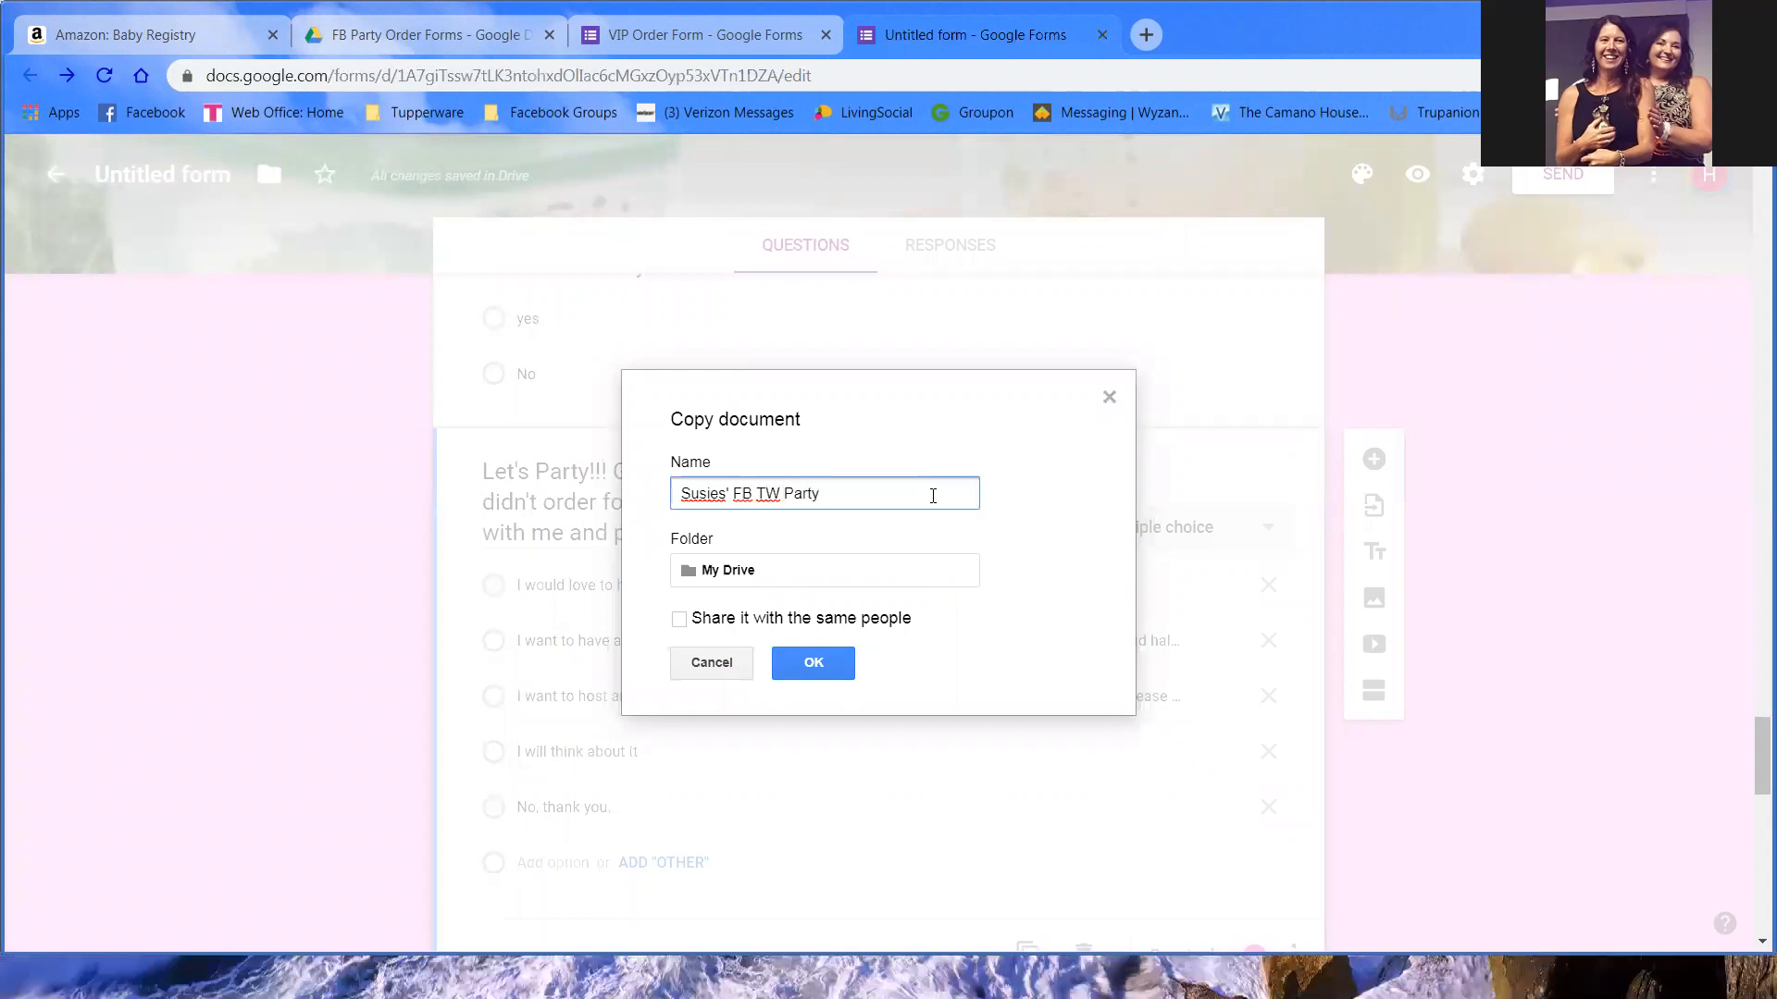
pyautogui.click(888, 570)
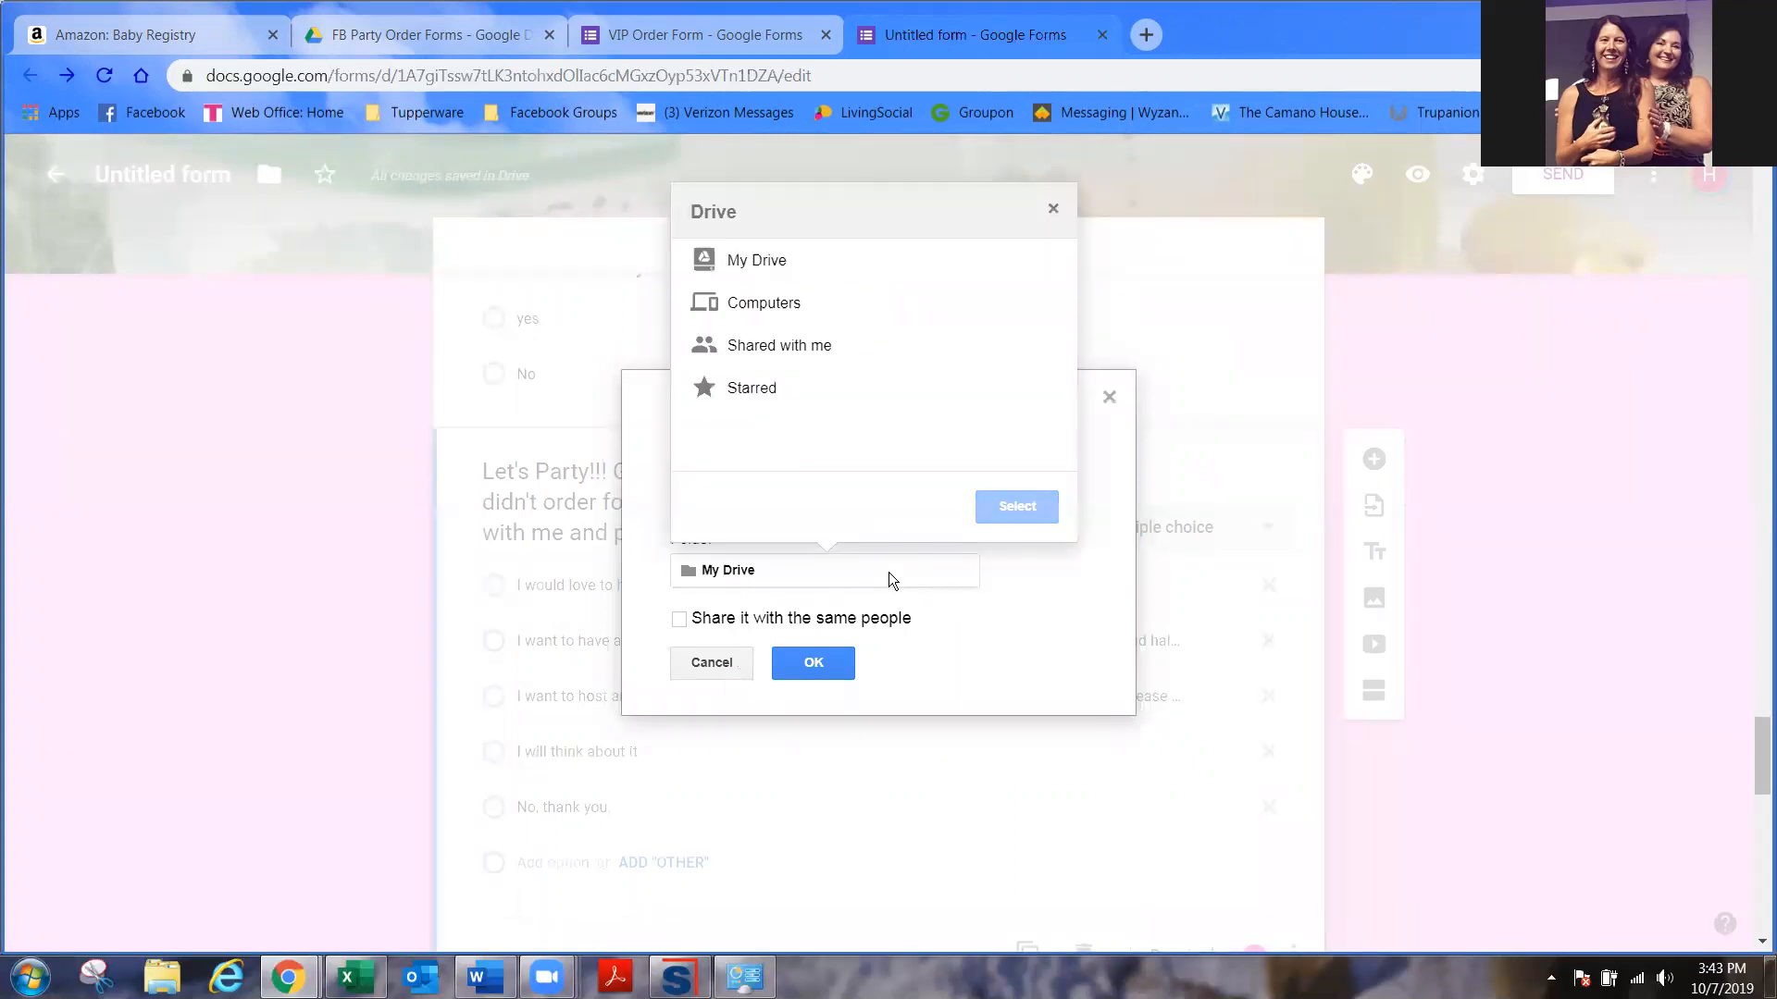
pyautogui.click(1053, 209)
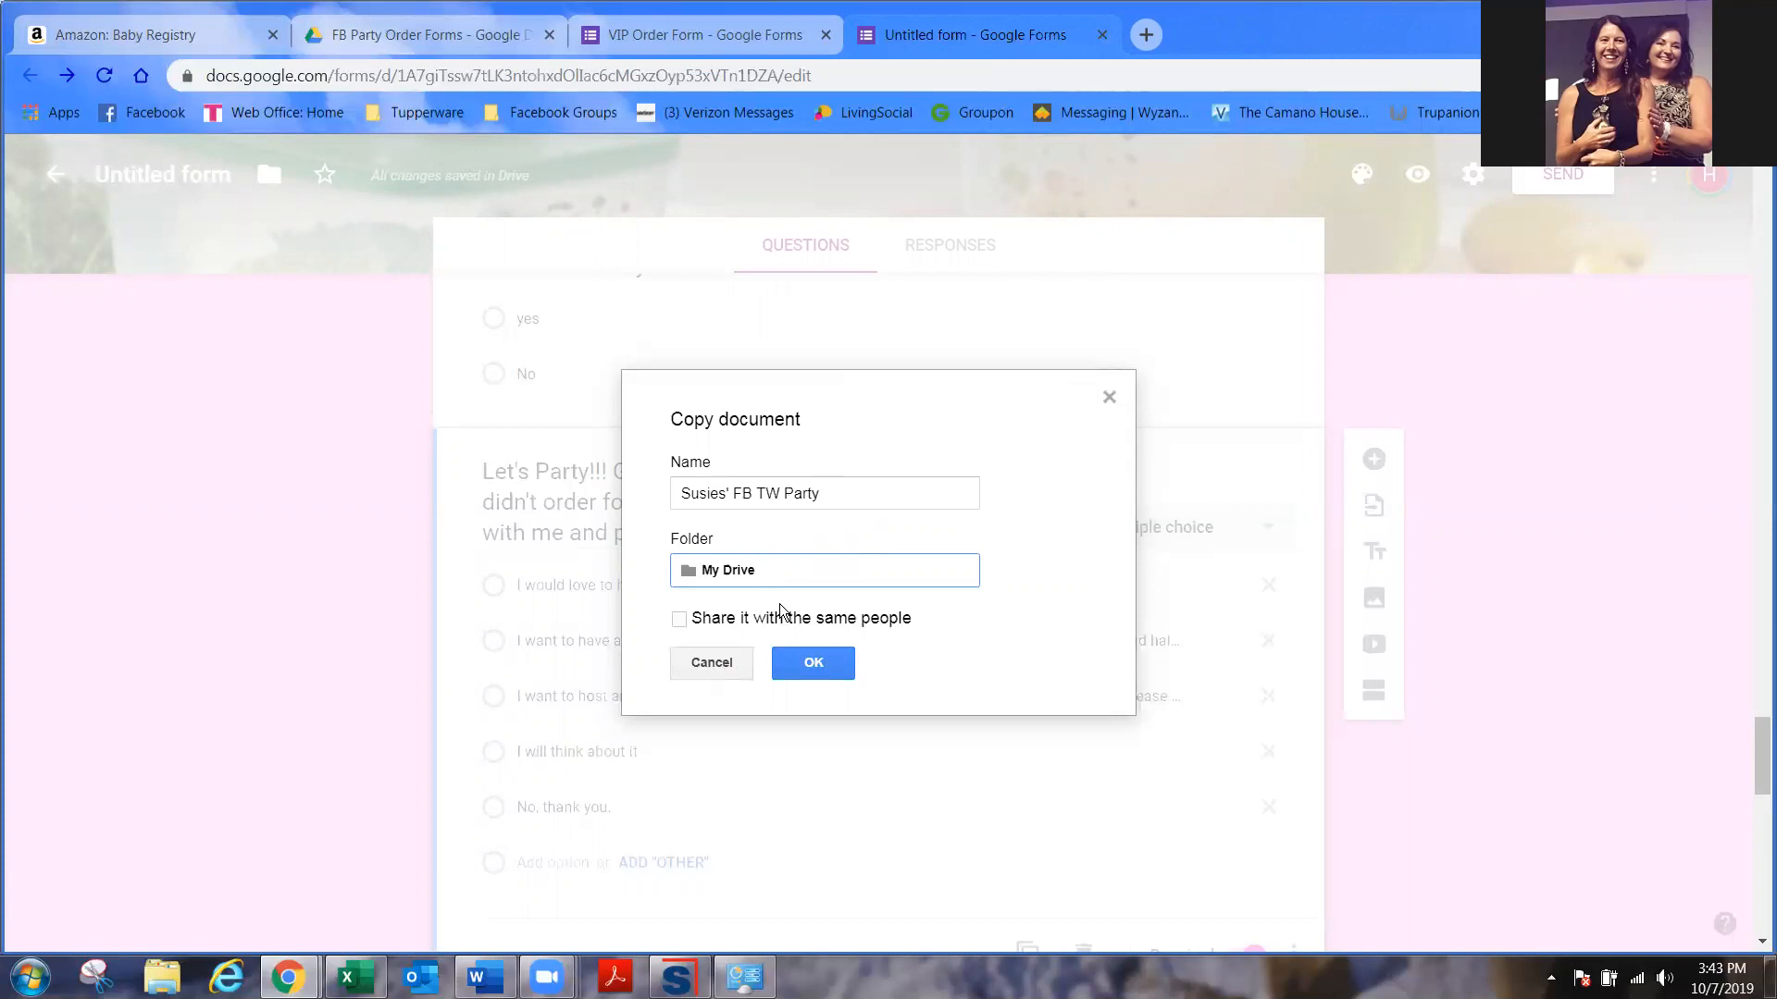
pyautogui.click(729, 663)
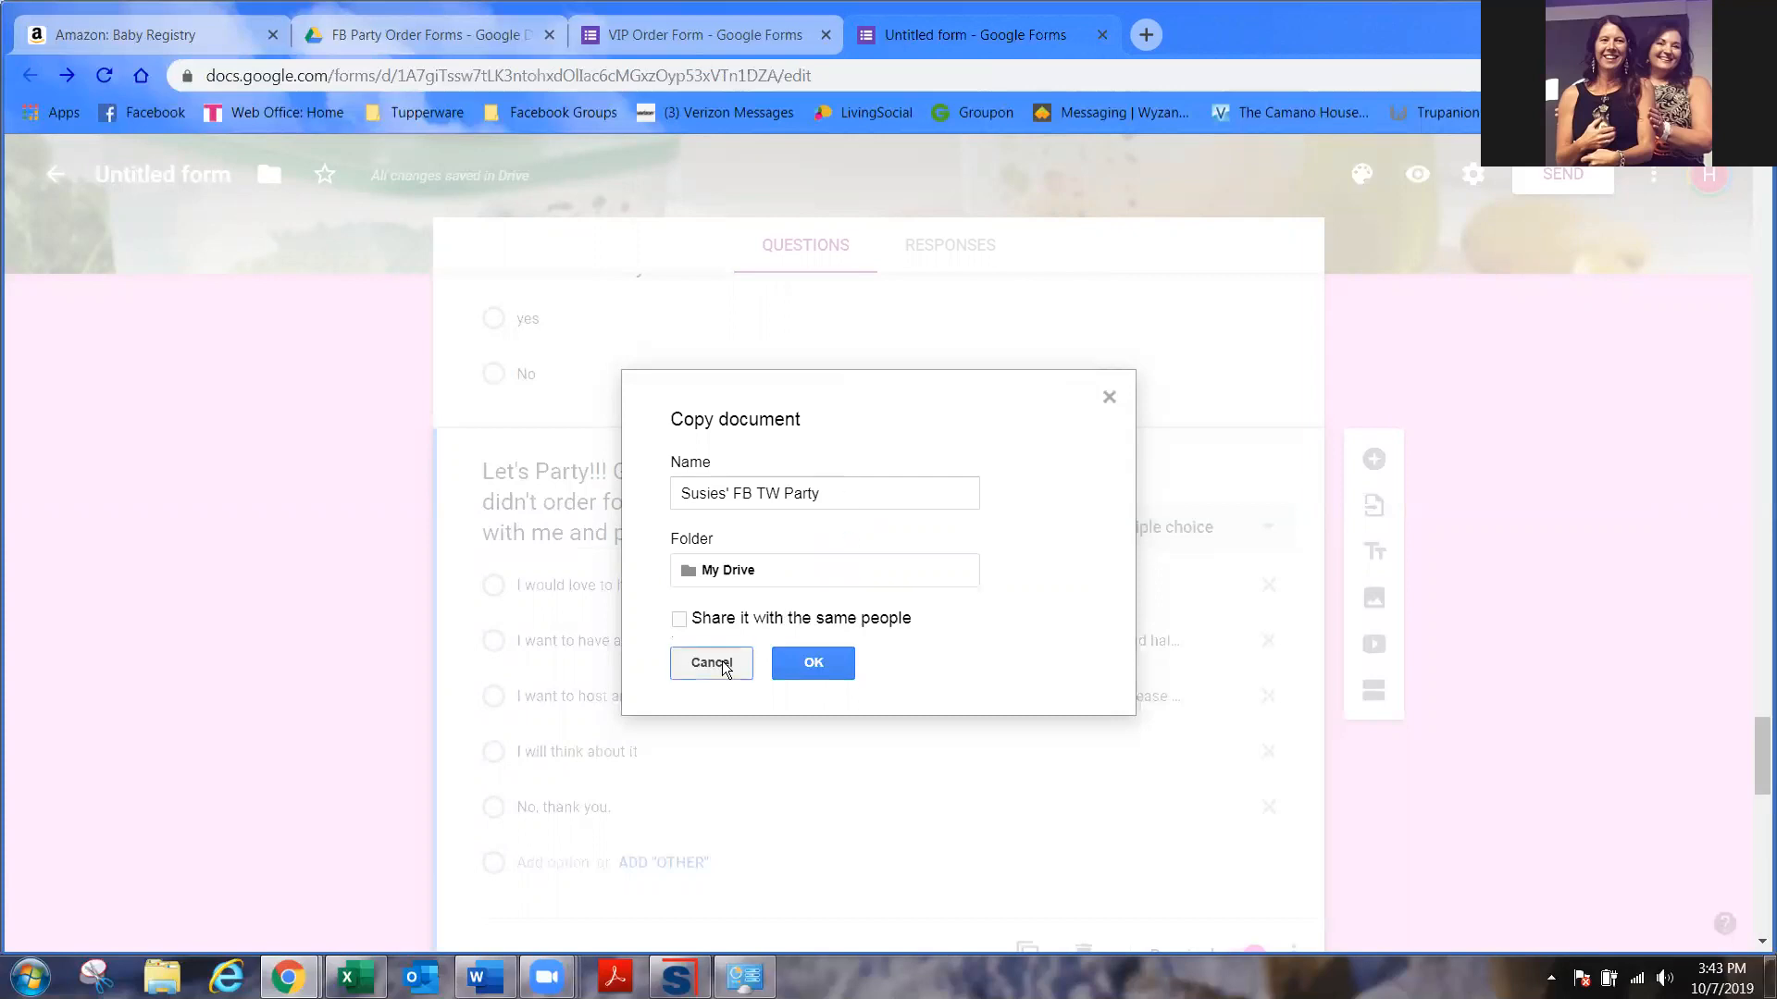
pyautogui.click(953, 256)
# - Check the form's shareable link in Send, then view the Responses page with 0 responses
pyautogui.click(803, 317)
pyautogui.click(1557, 185)
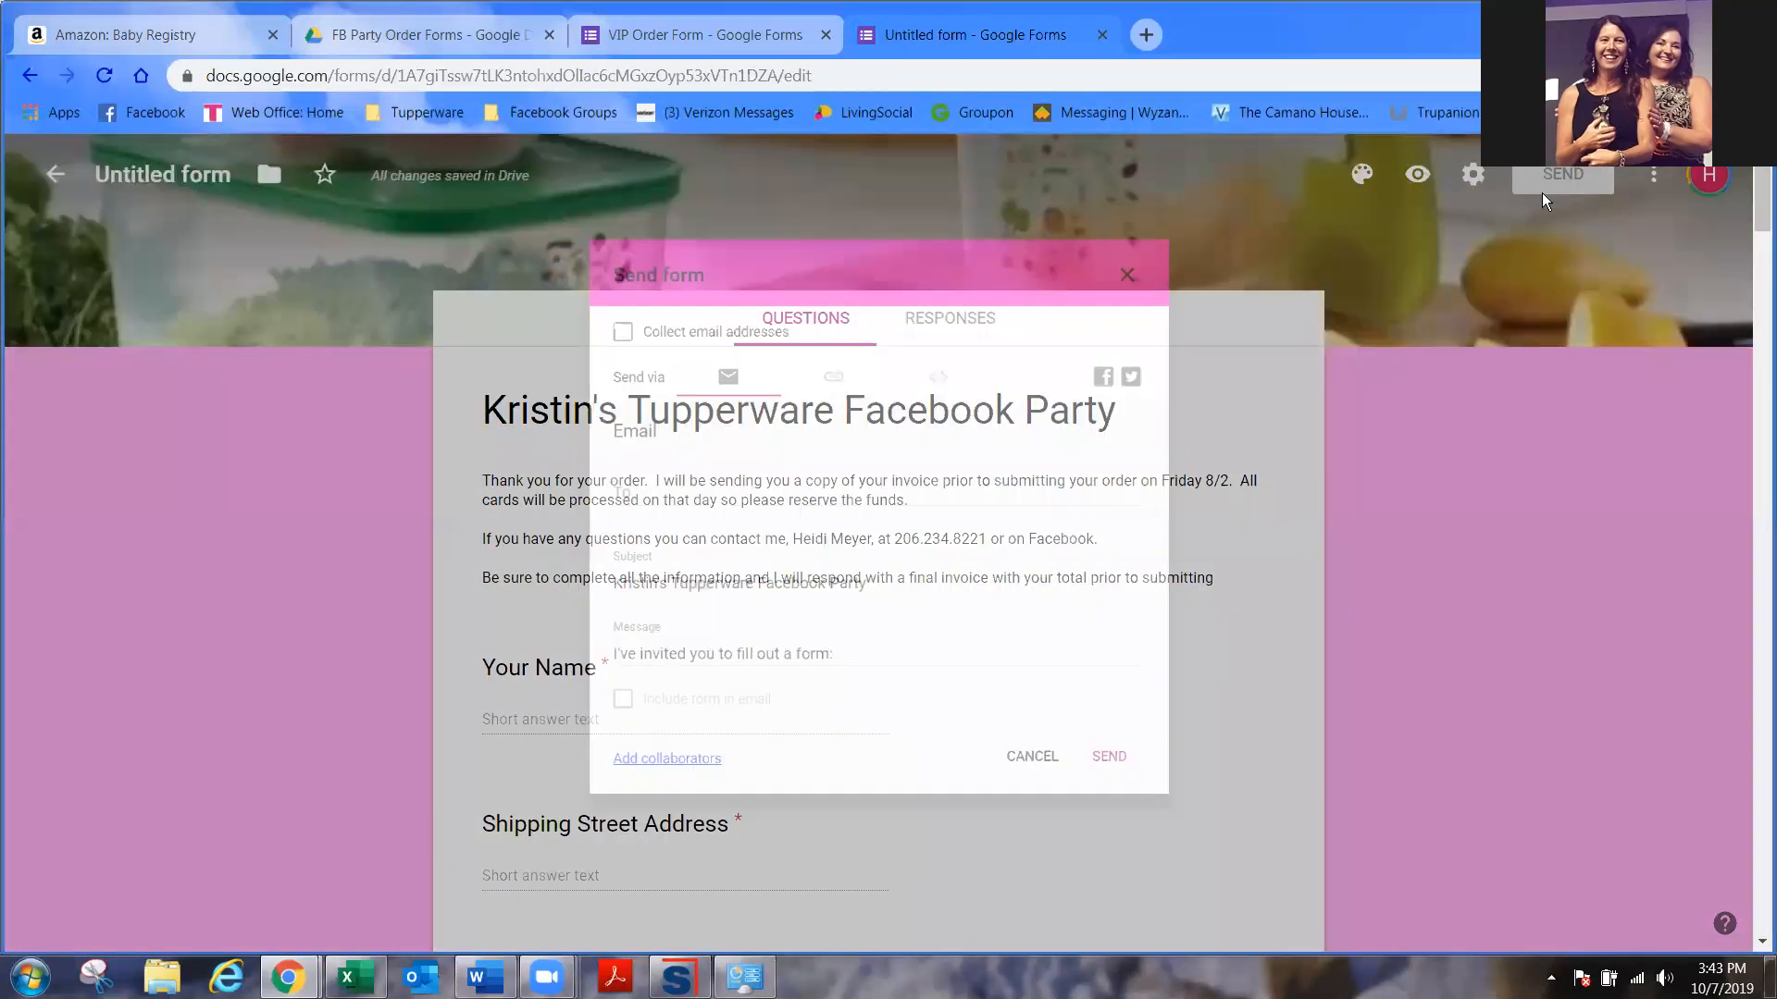
pyautogui.click(824, 356)
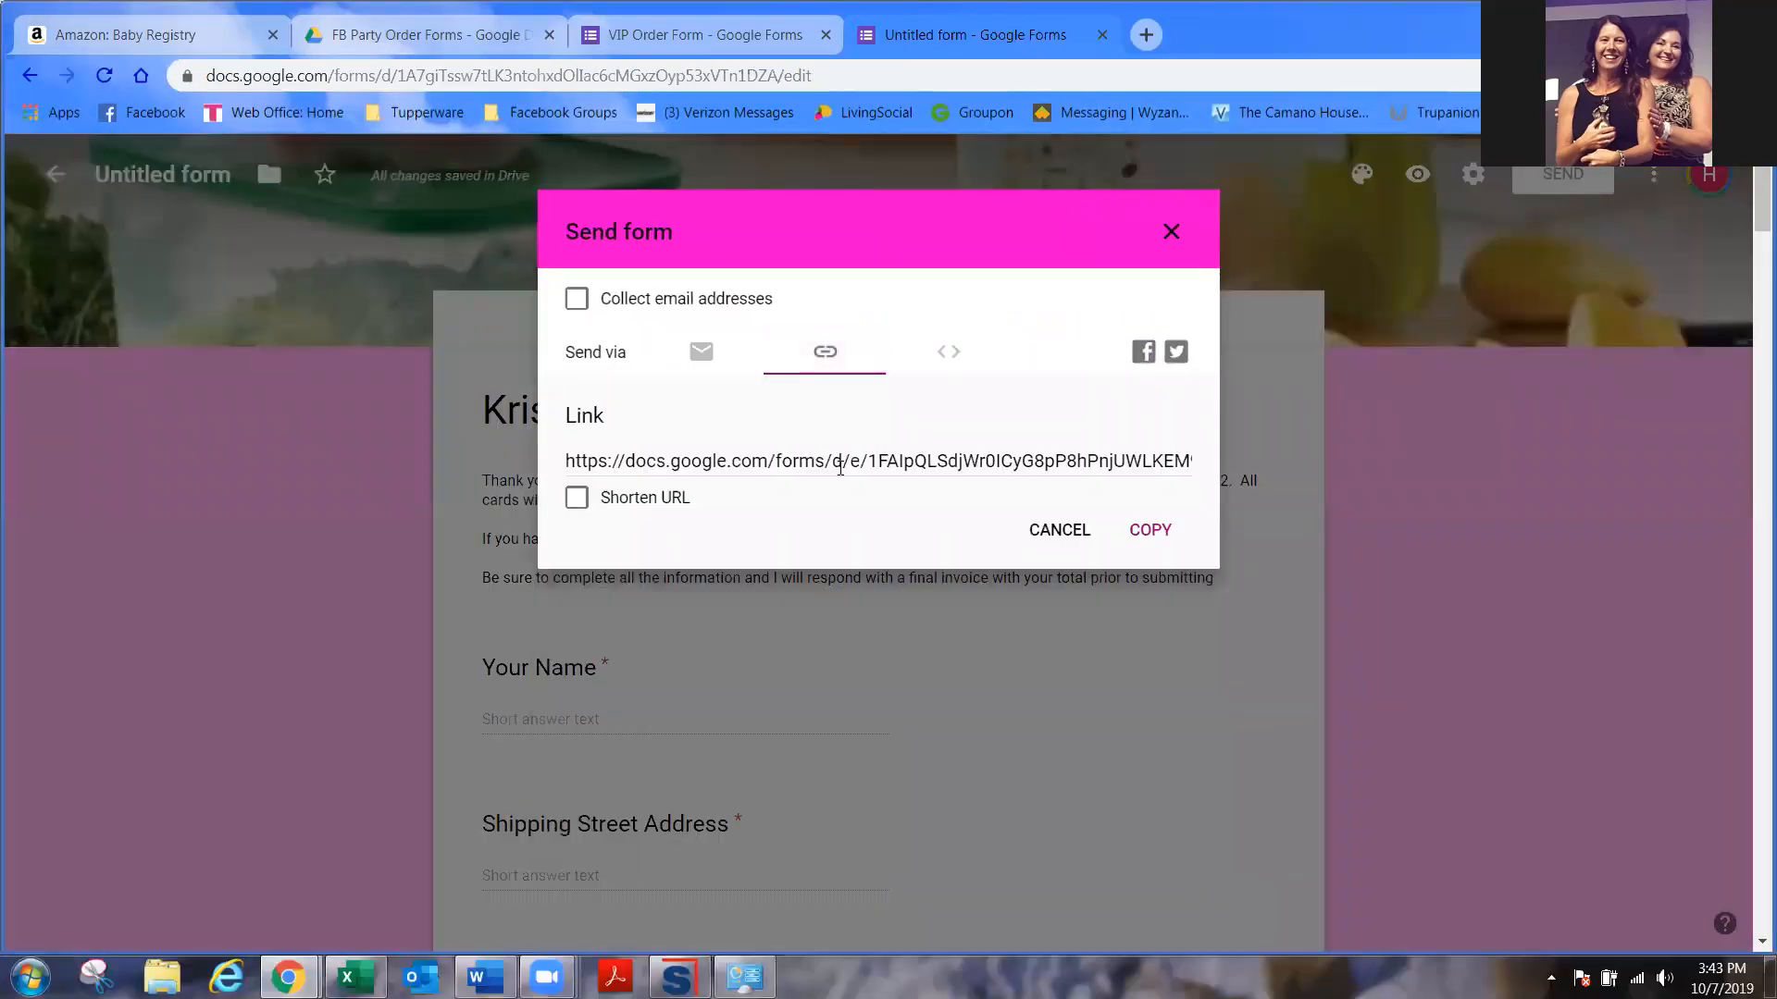
pyautogui.click(1169, 236)
pyautogui.click(973, 328)
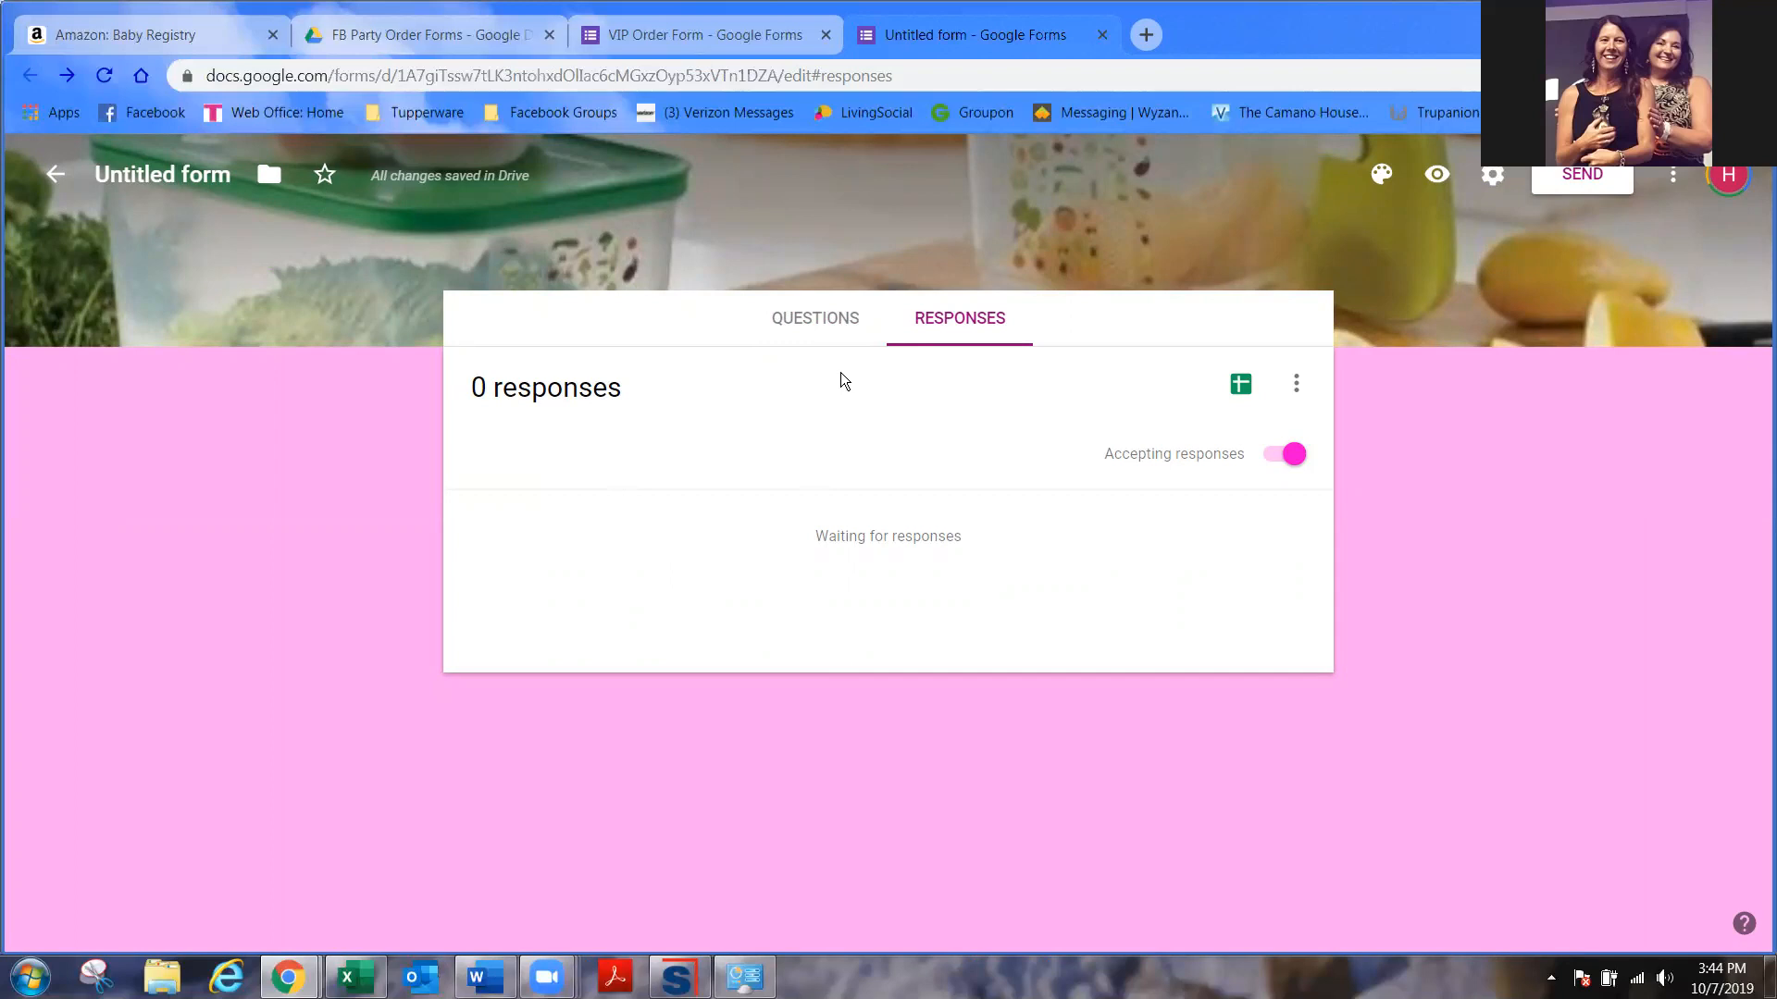
# - Toggle Accepting responses off and back on, then leave the editor for the forms list
pyautogui.click(1269, 463)
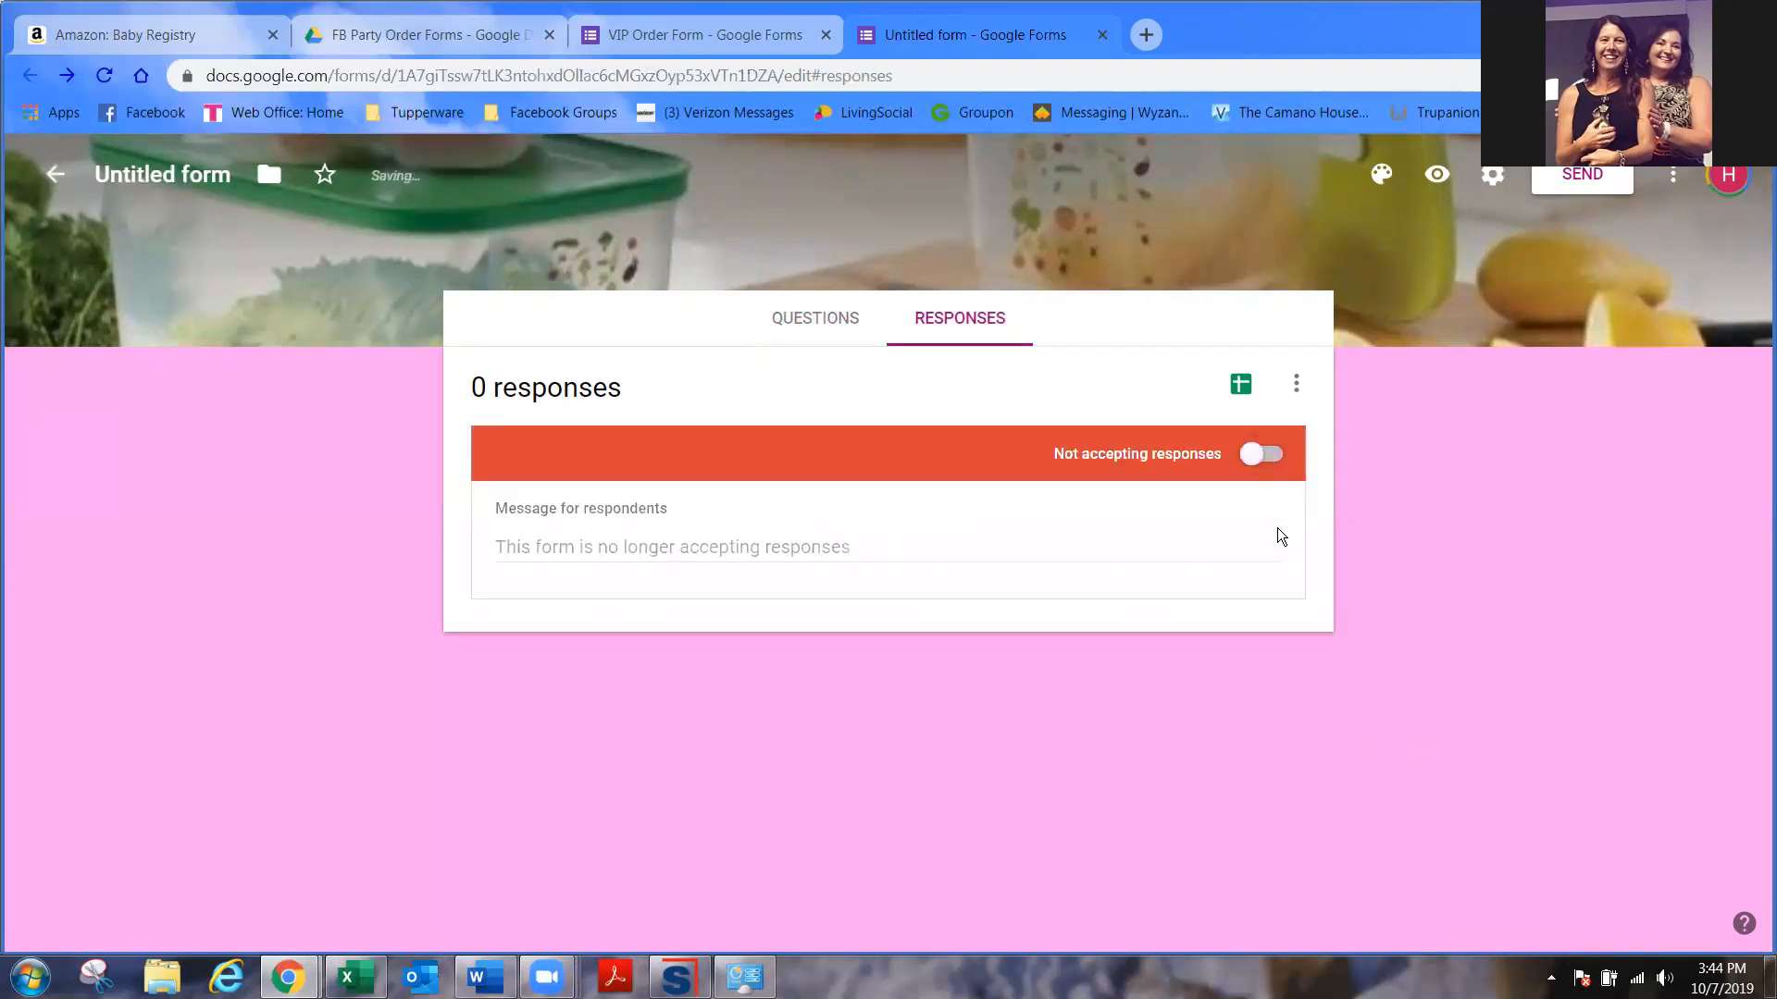
pyautogui.click(1283, 463)
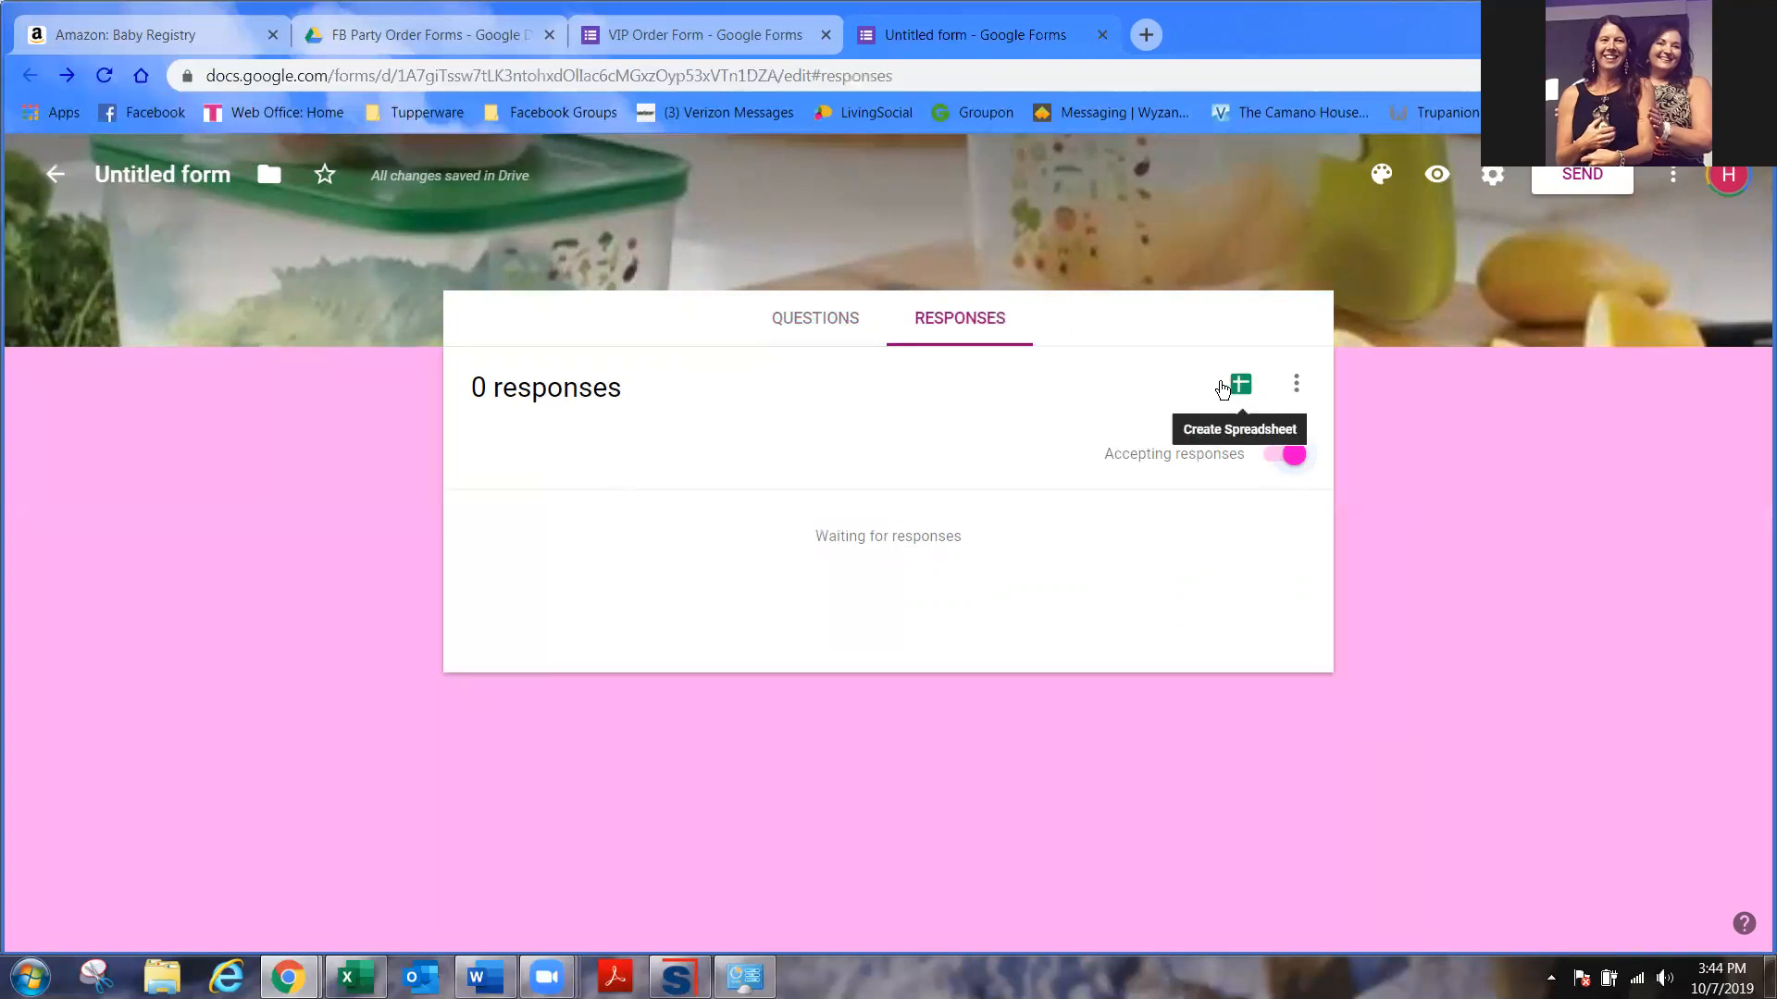
pyautogui.click(1296, 385)
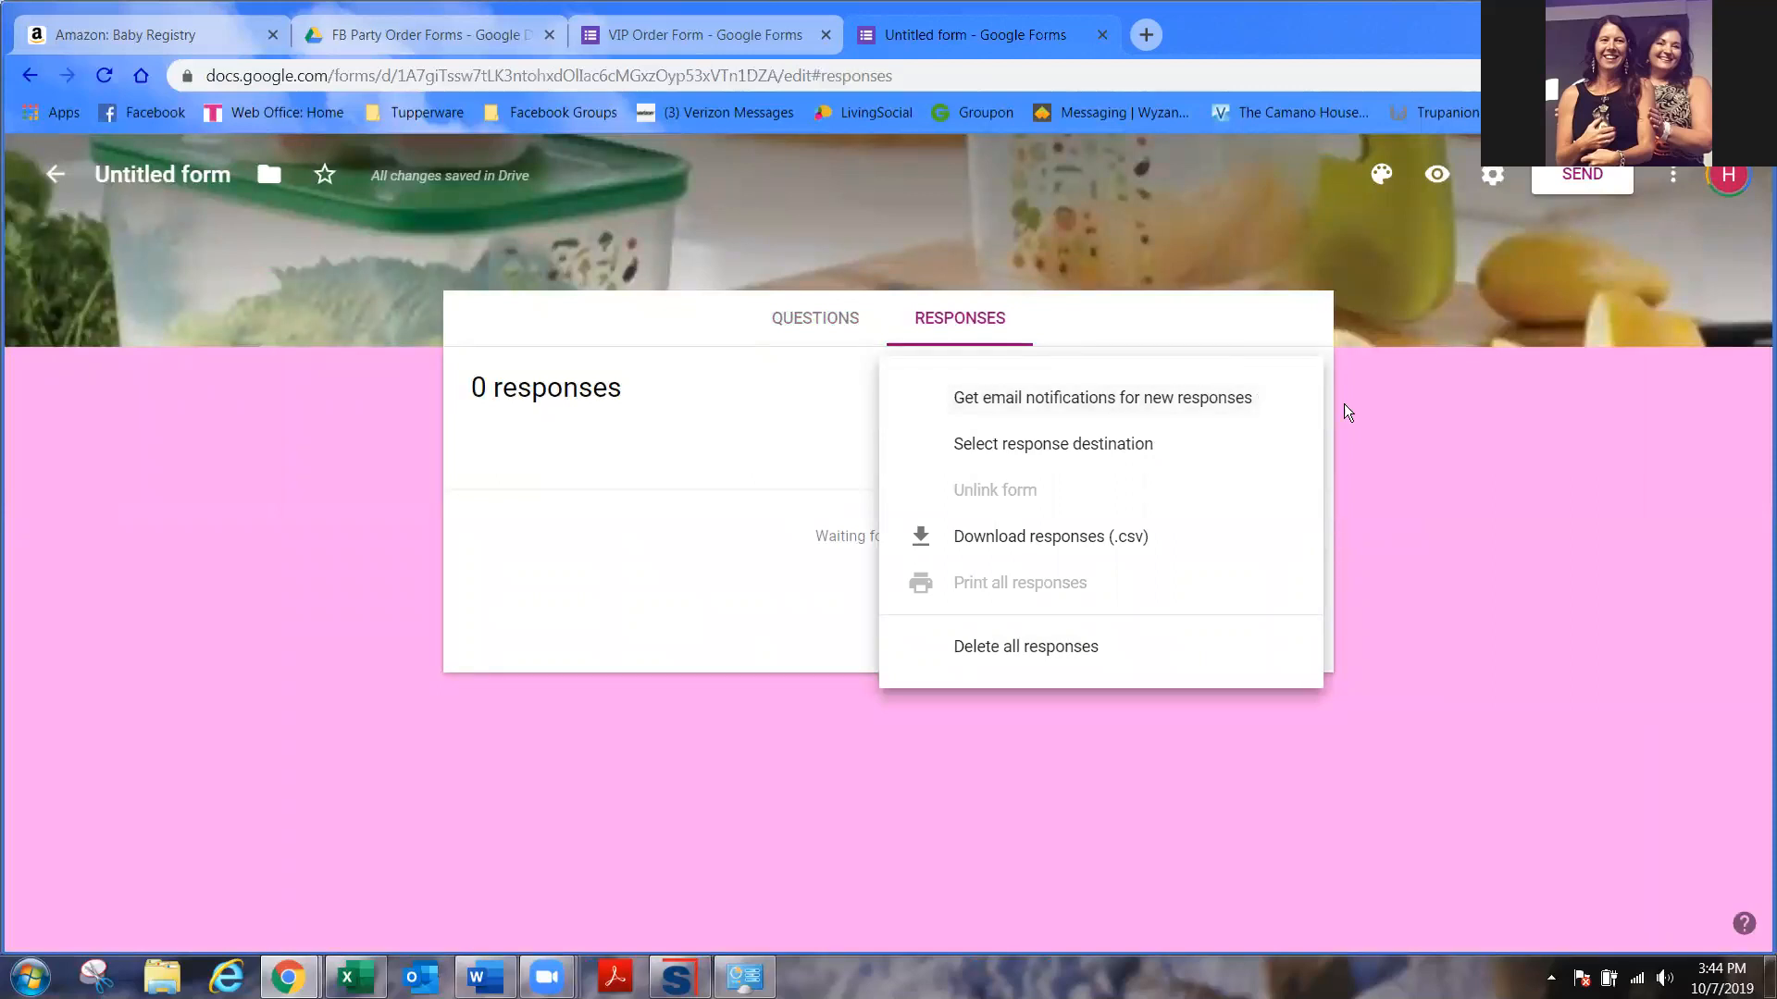
pyautogui.click(1457, 441)
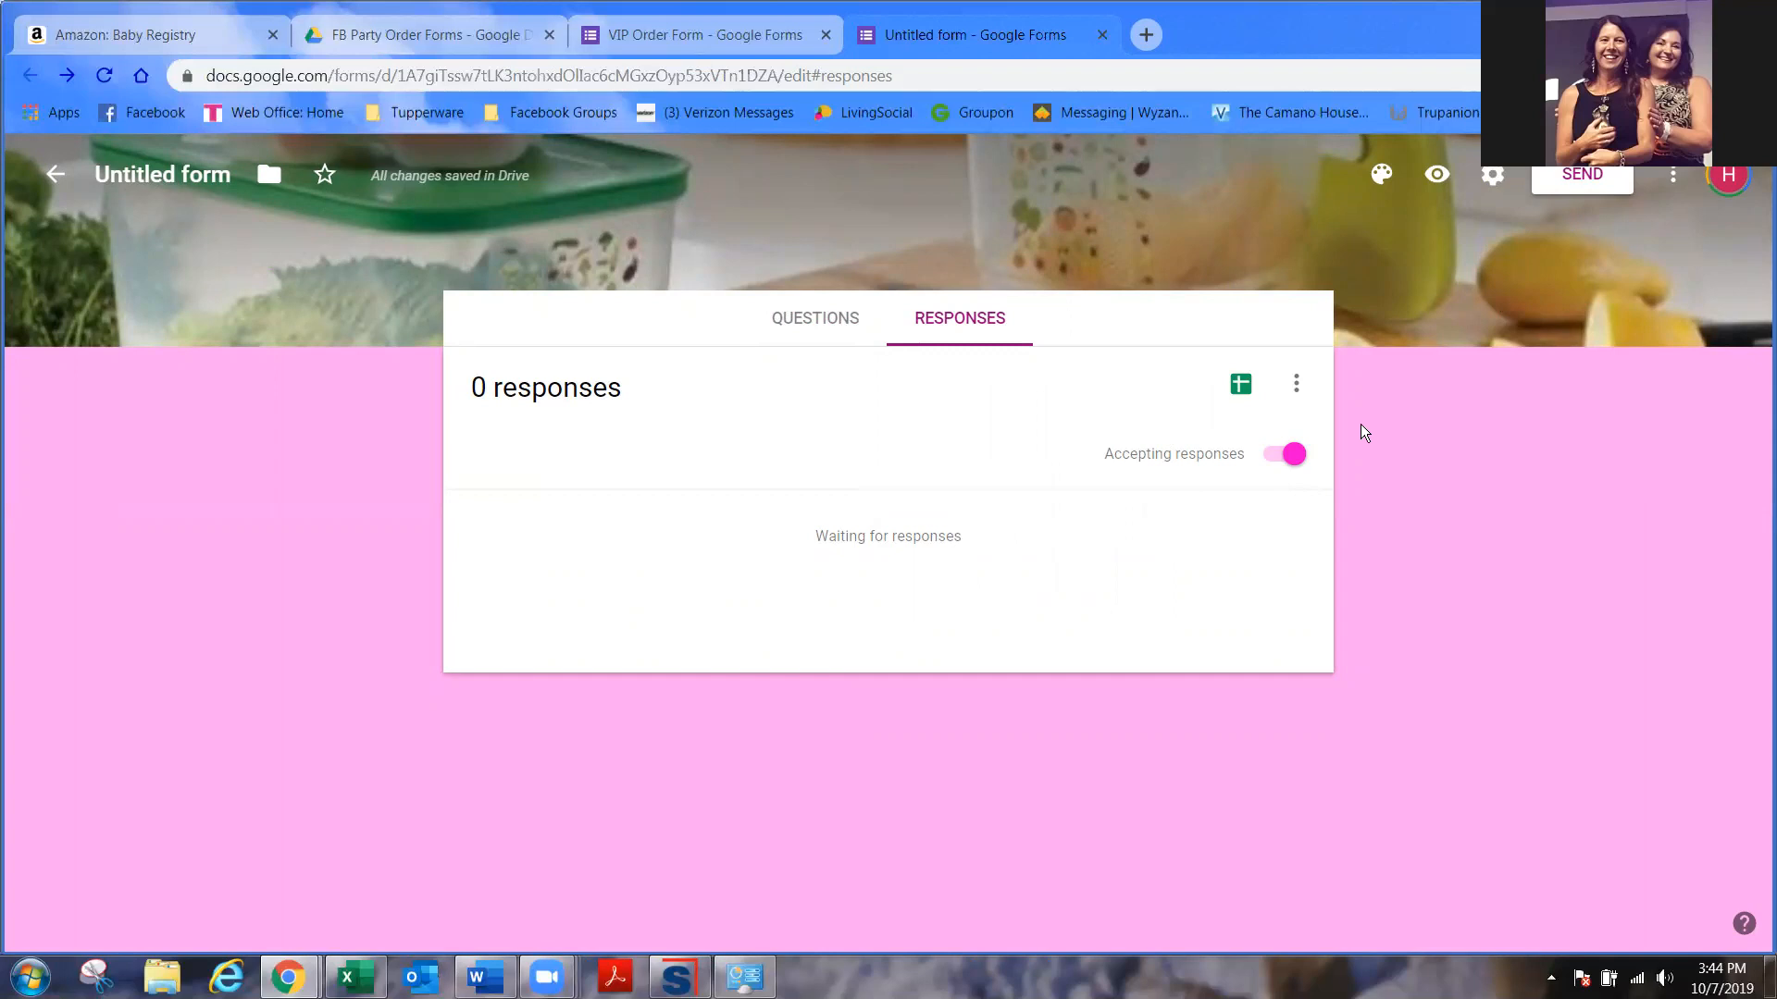
pyautogui.click(813, 328)
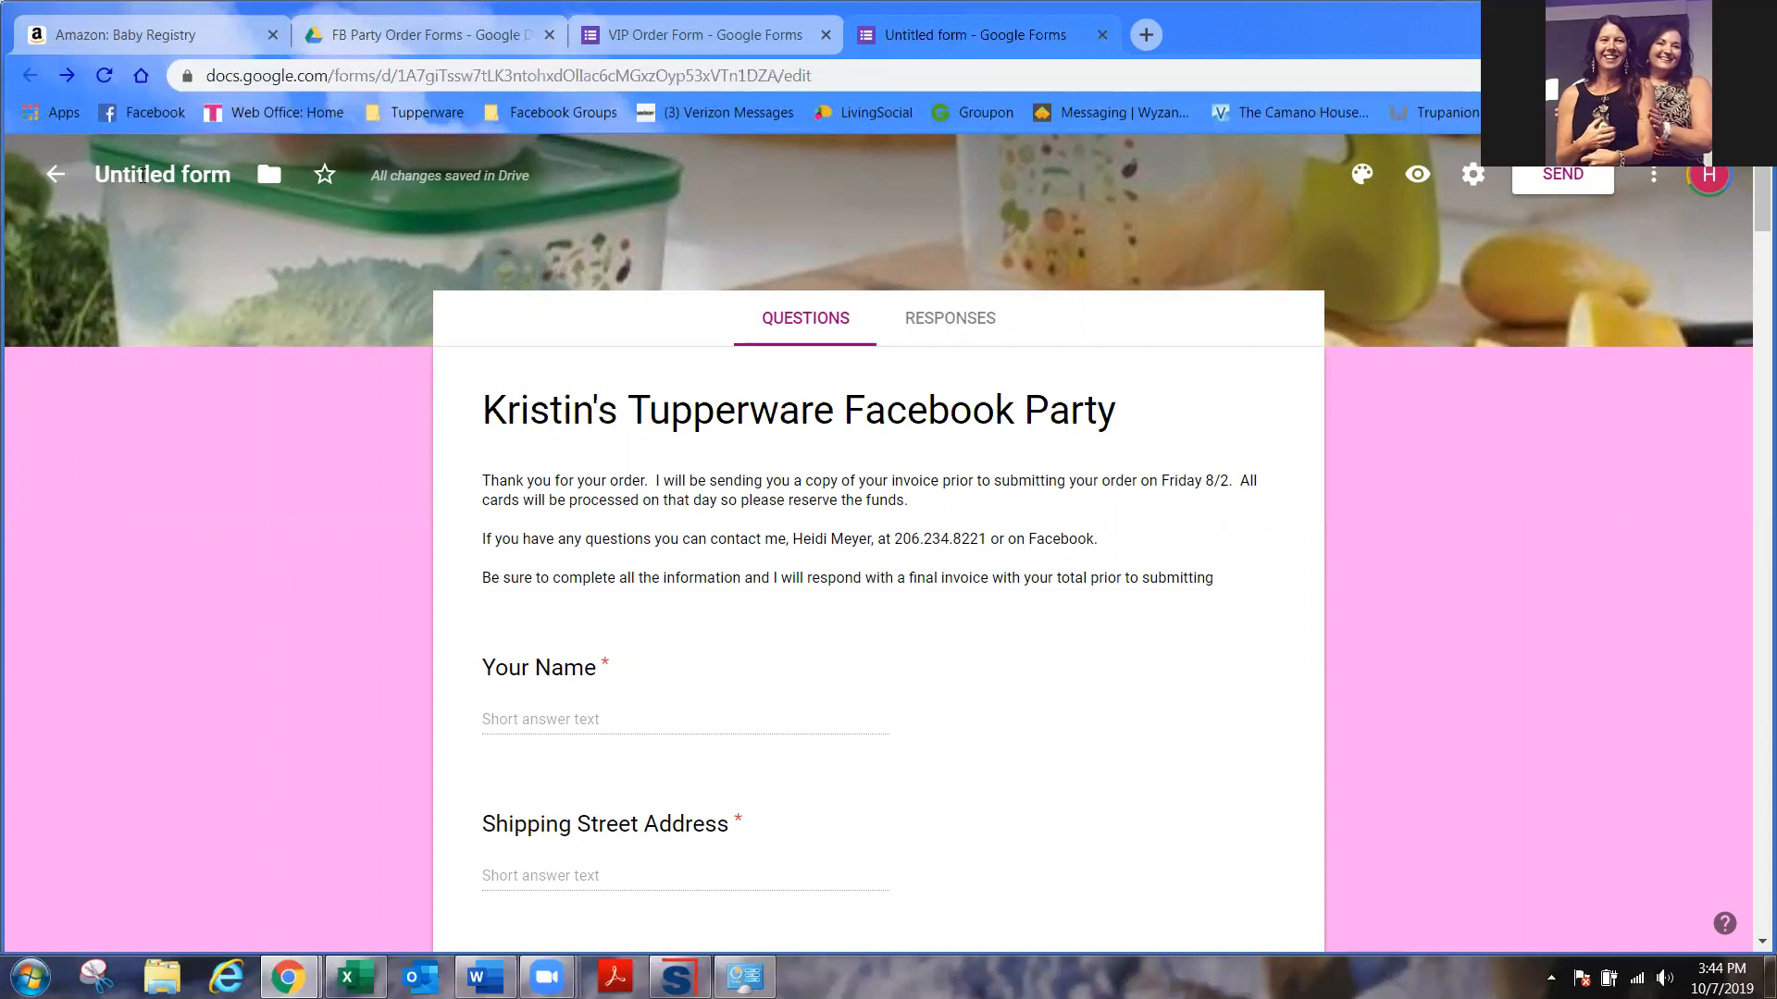
pyautogui.click(55, 175)
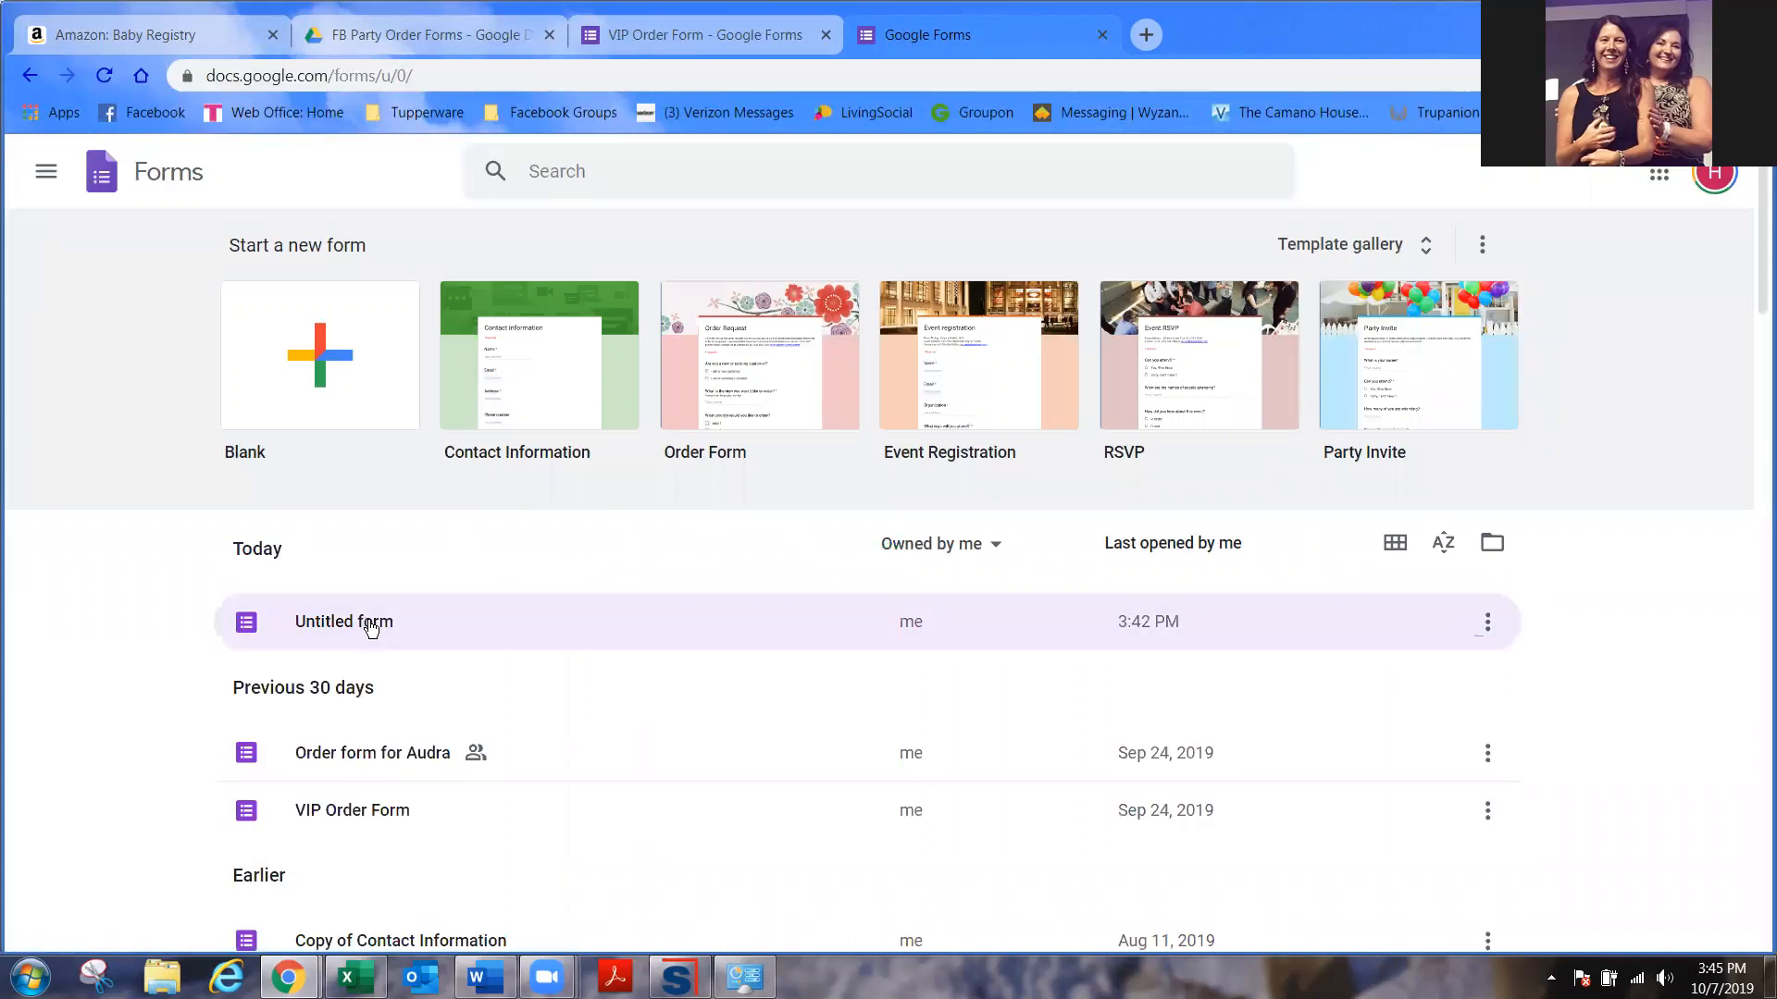
# - Rename the Untitled form to the host's name followed by 'FB Party 10/07/19'
pyautogui.click(1492, 627)
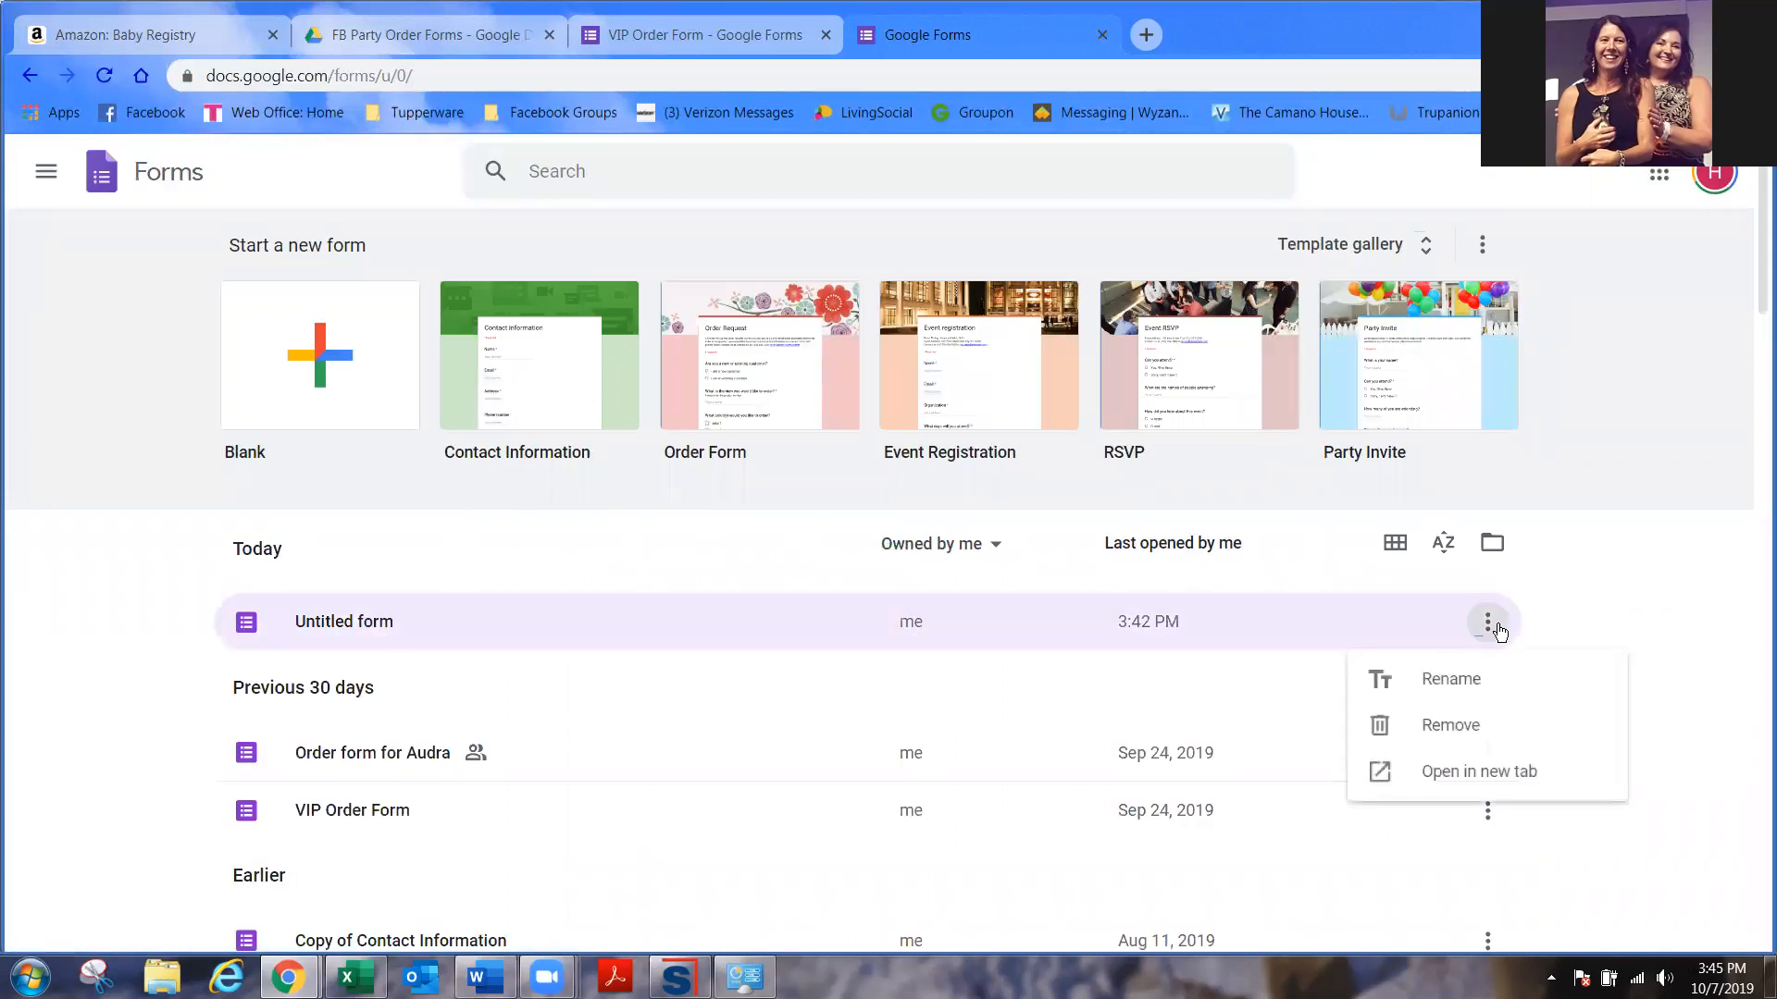
pyautogui.click(1455, 681)
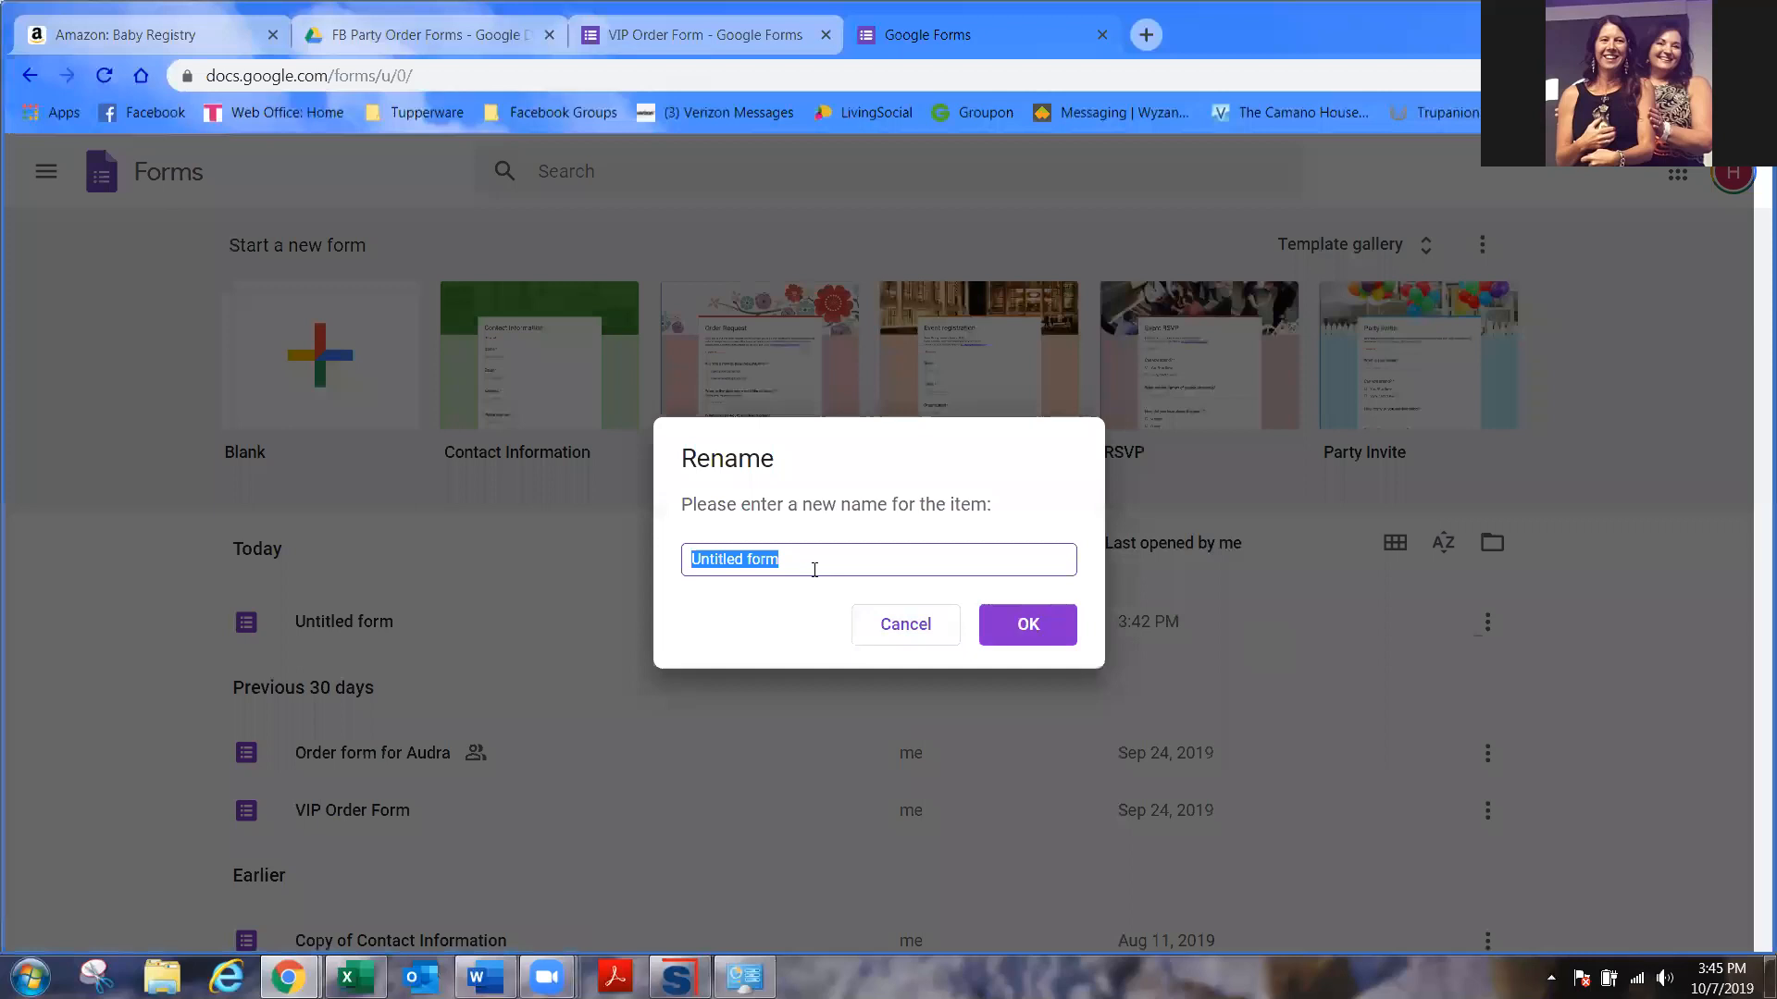
pyautogui.write("Kirstin's FB Party 10/07/19")
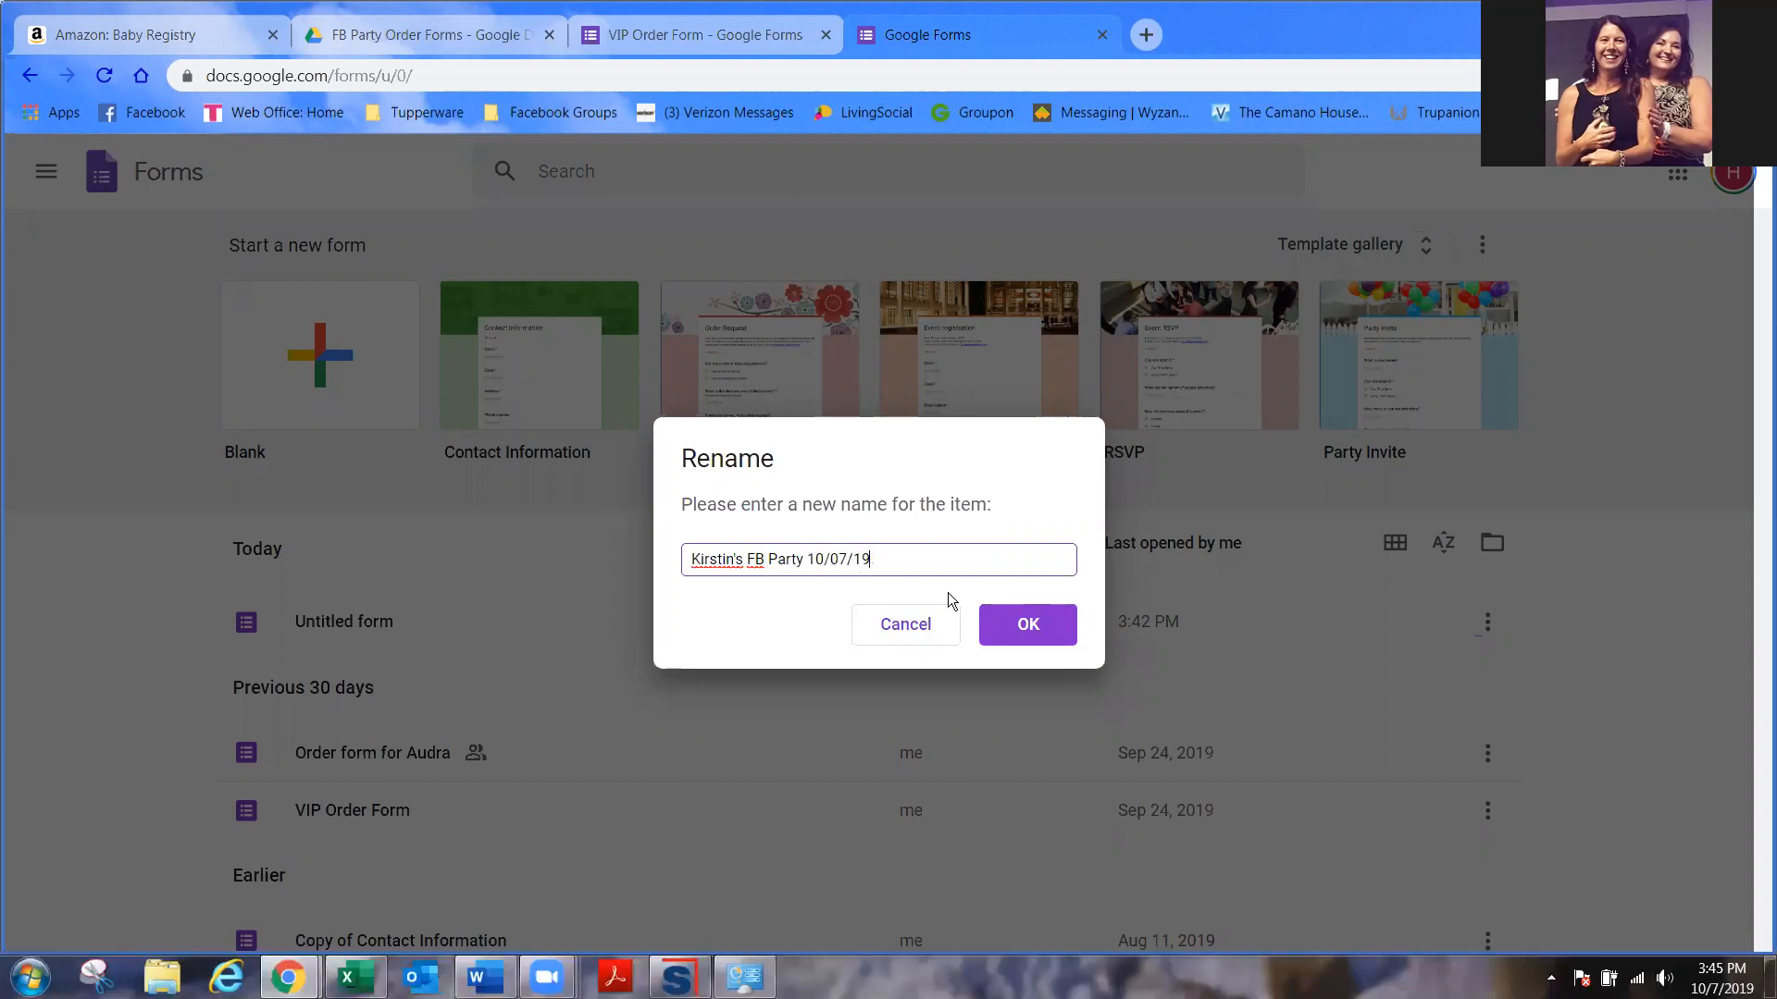
pyautogui.click(1030, 624)
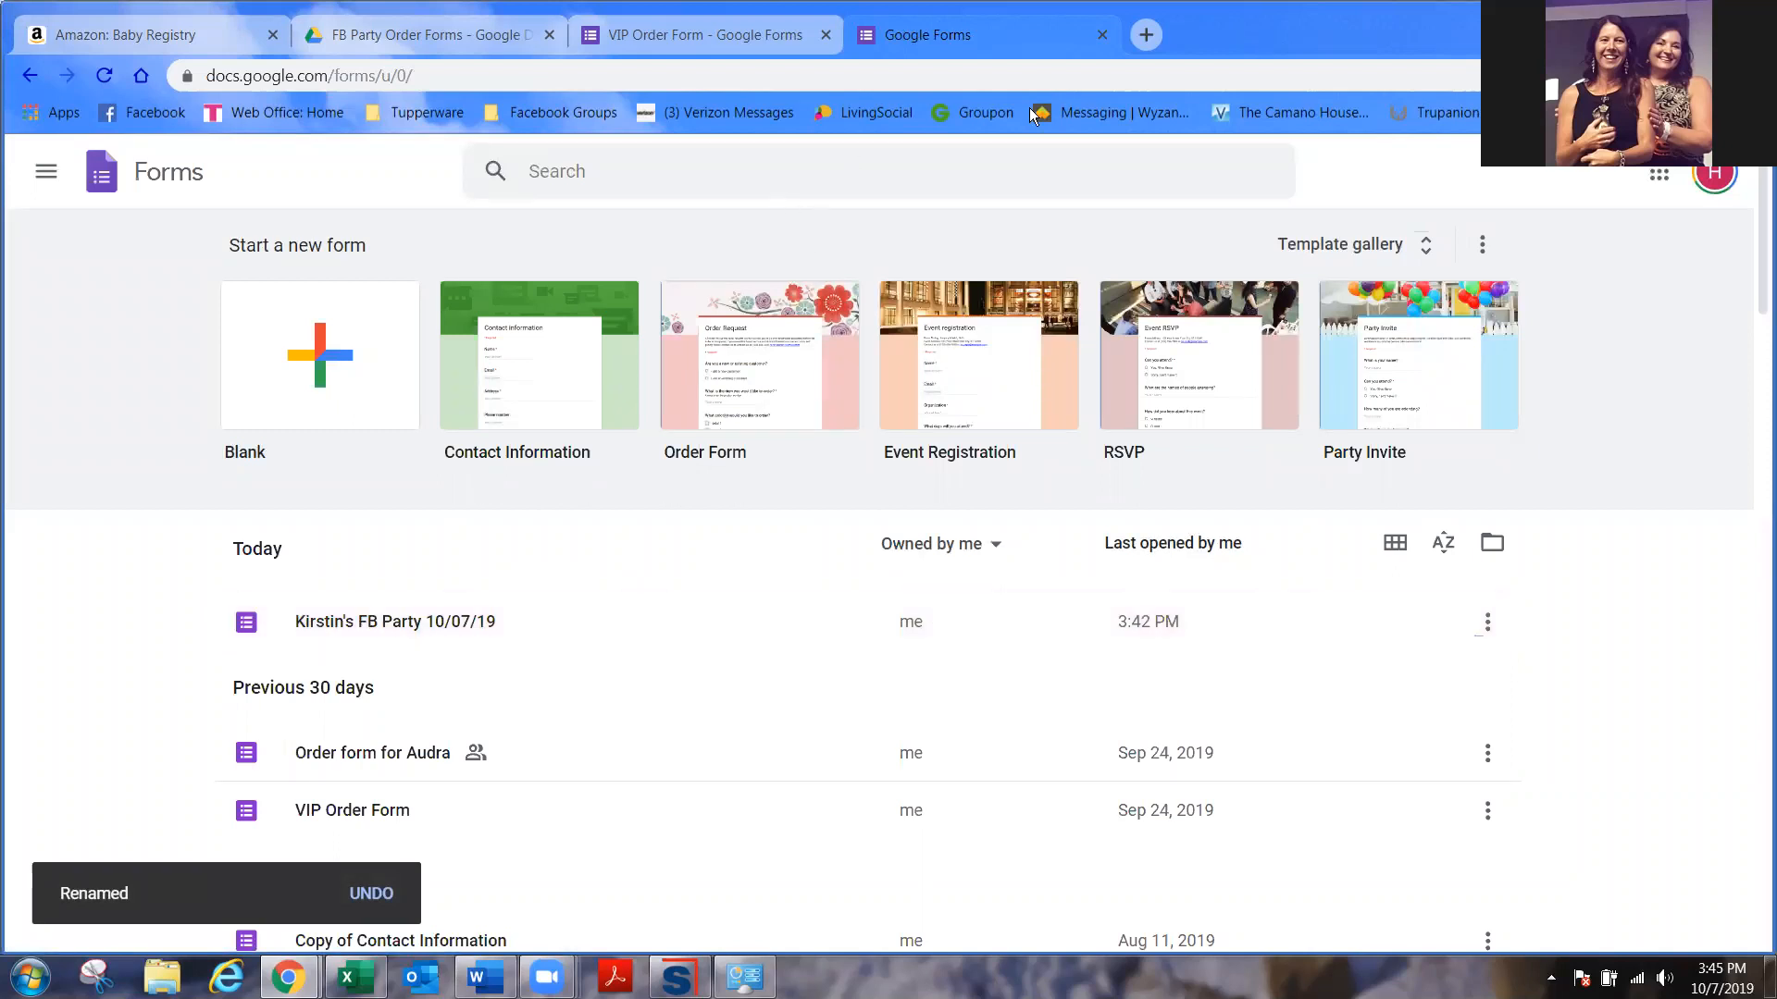
# - Close the forms list and open Google Drive in a new tab
pyautogui.click(1101, 35)
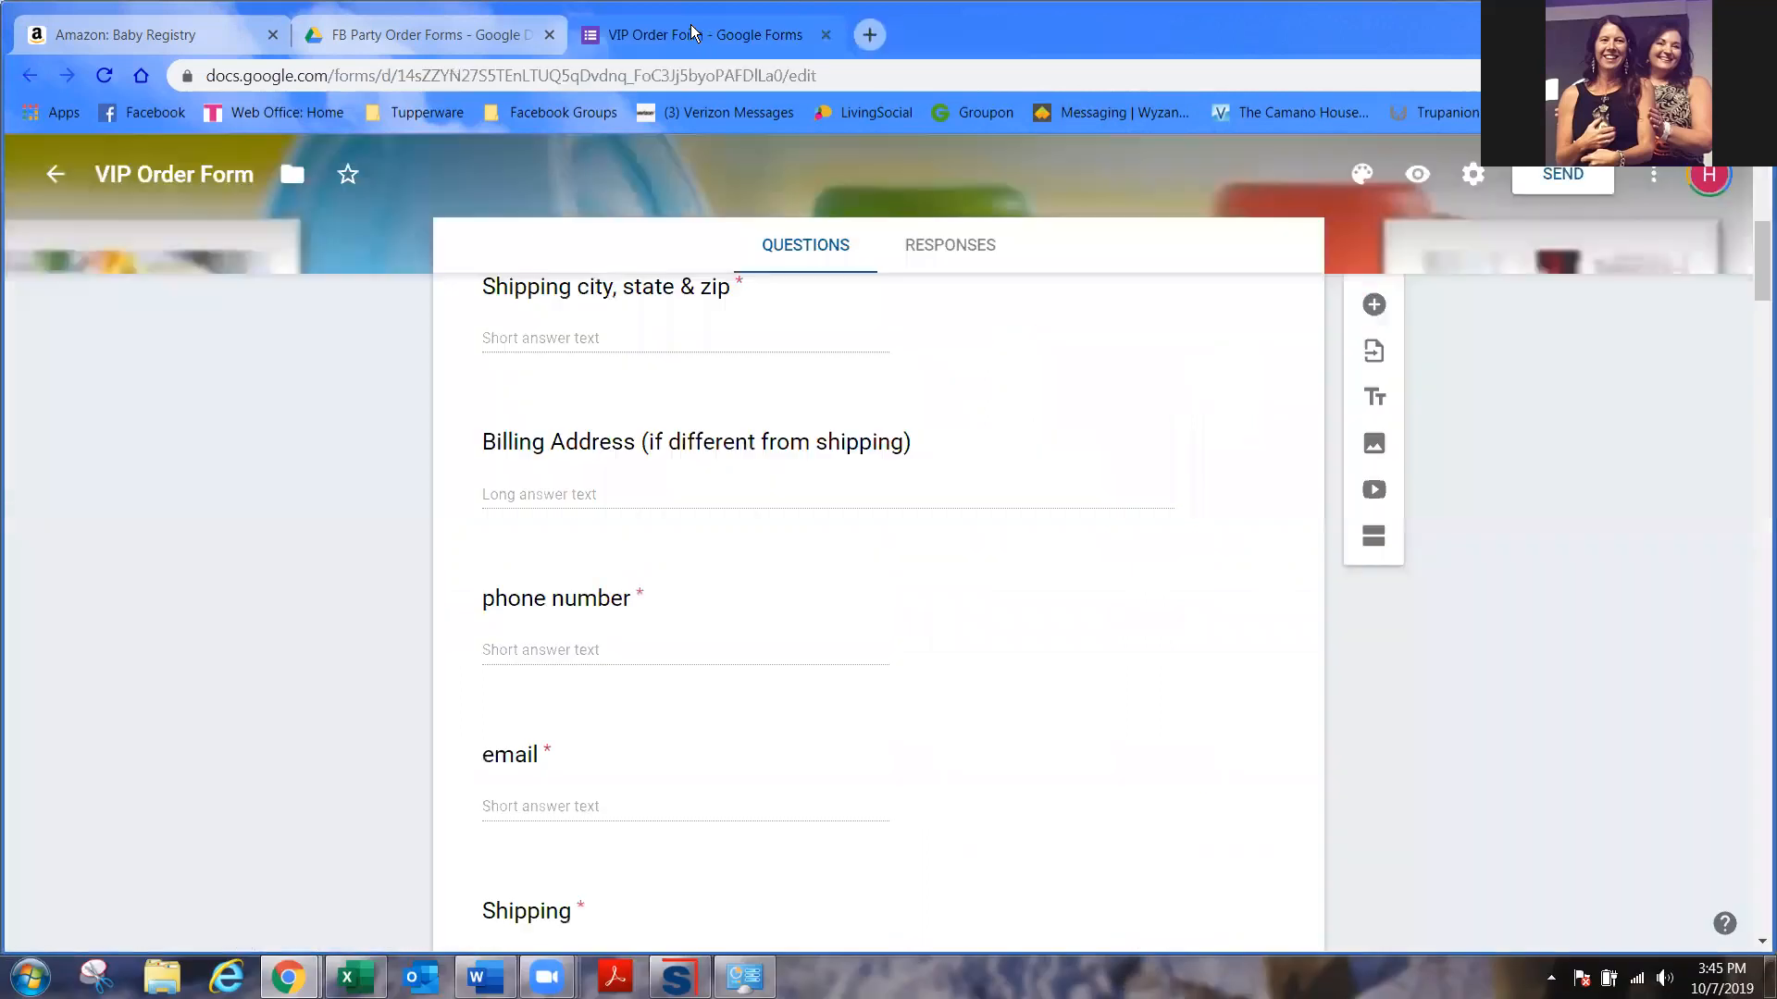
pyautogui.click(141, 75)
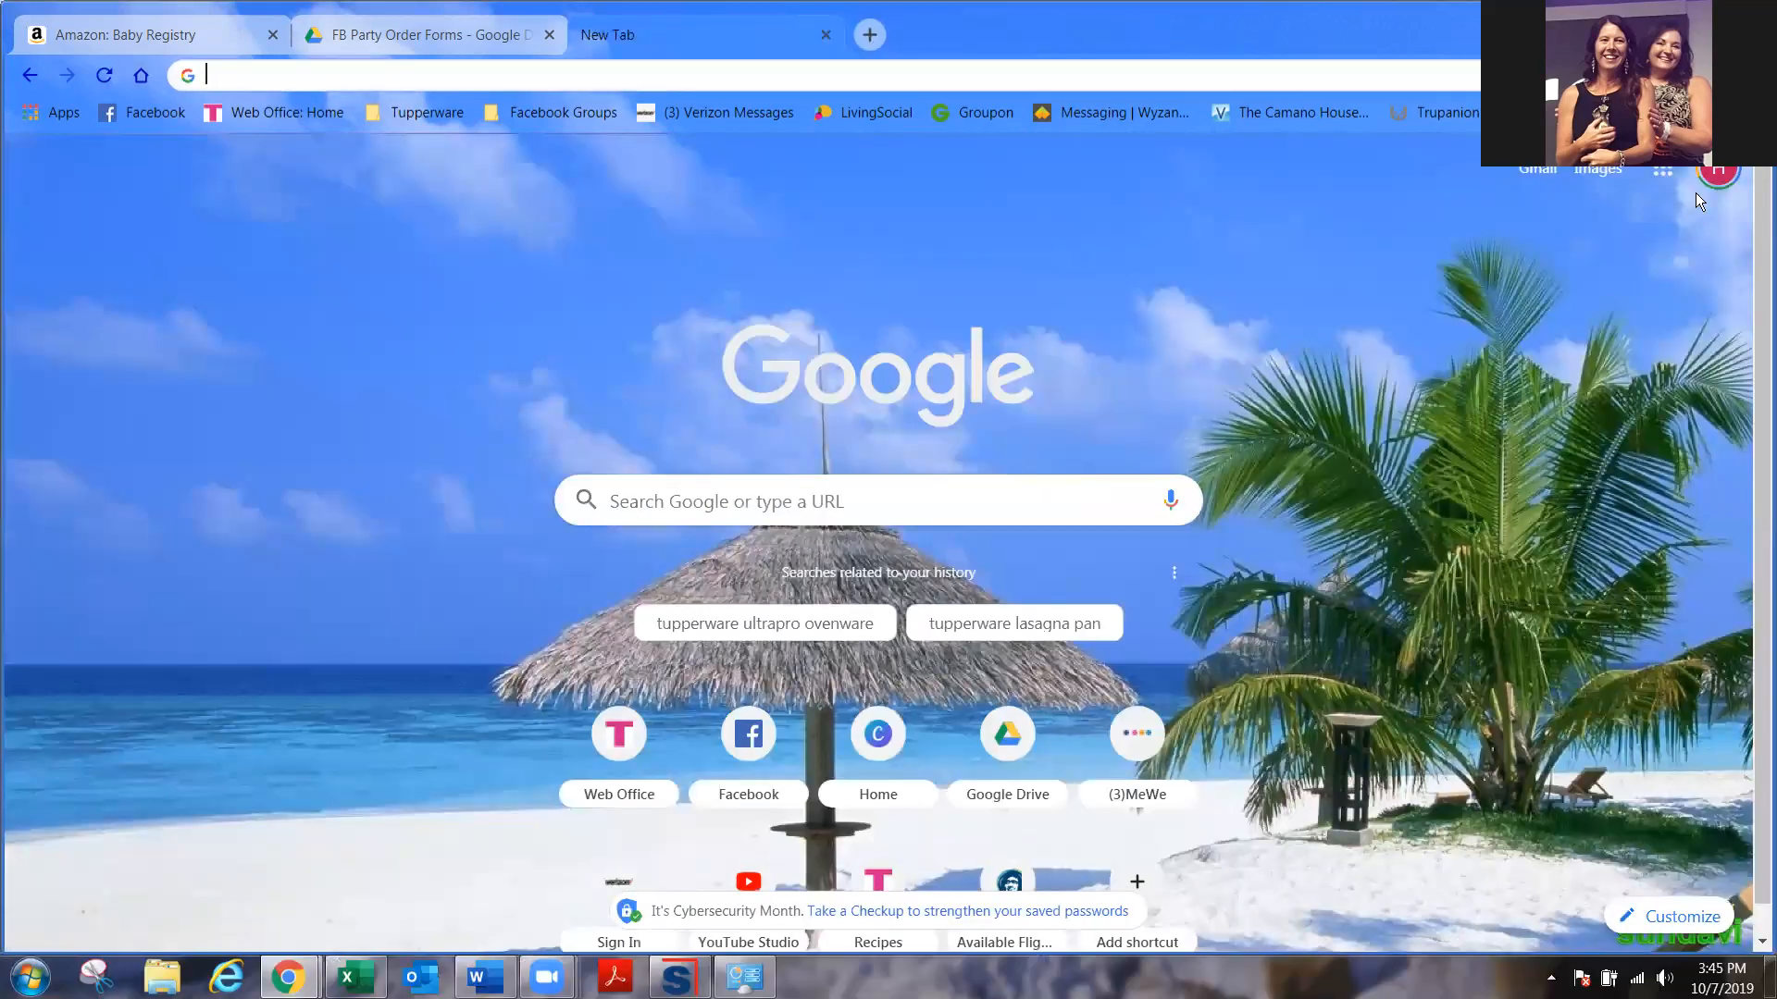
pyautogui.click(1663, 171)
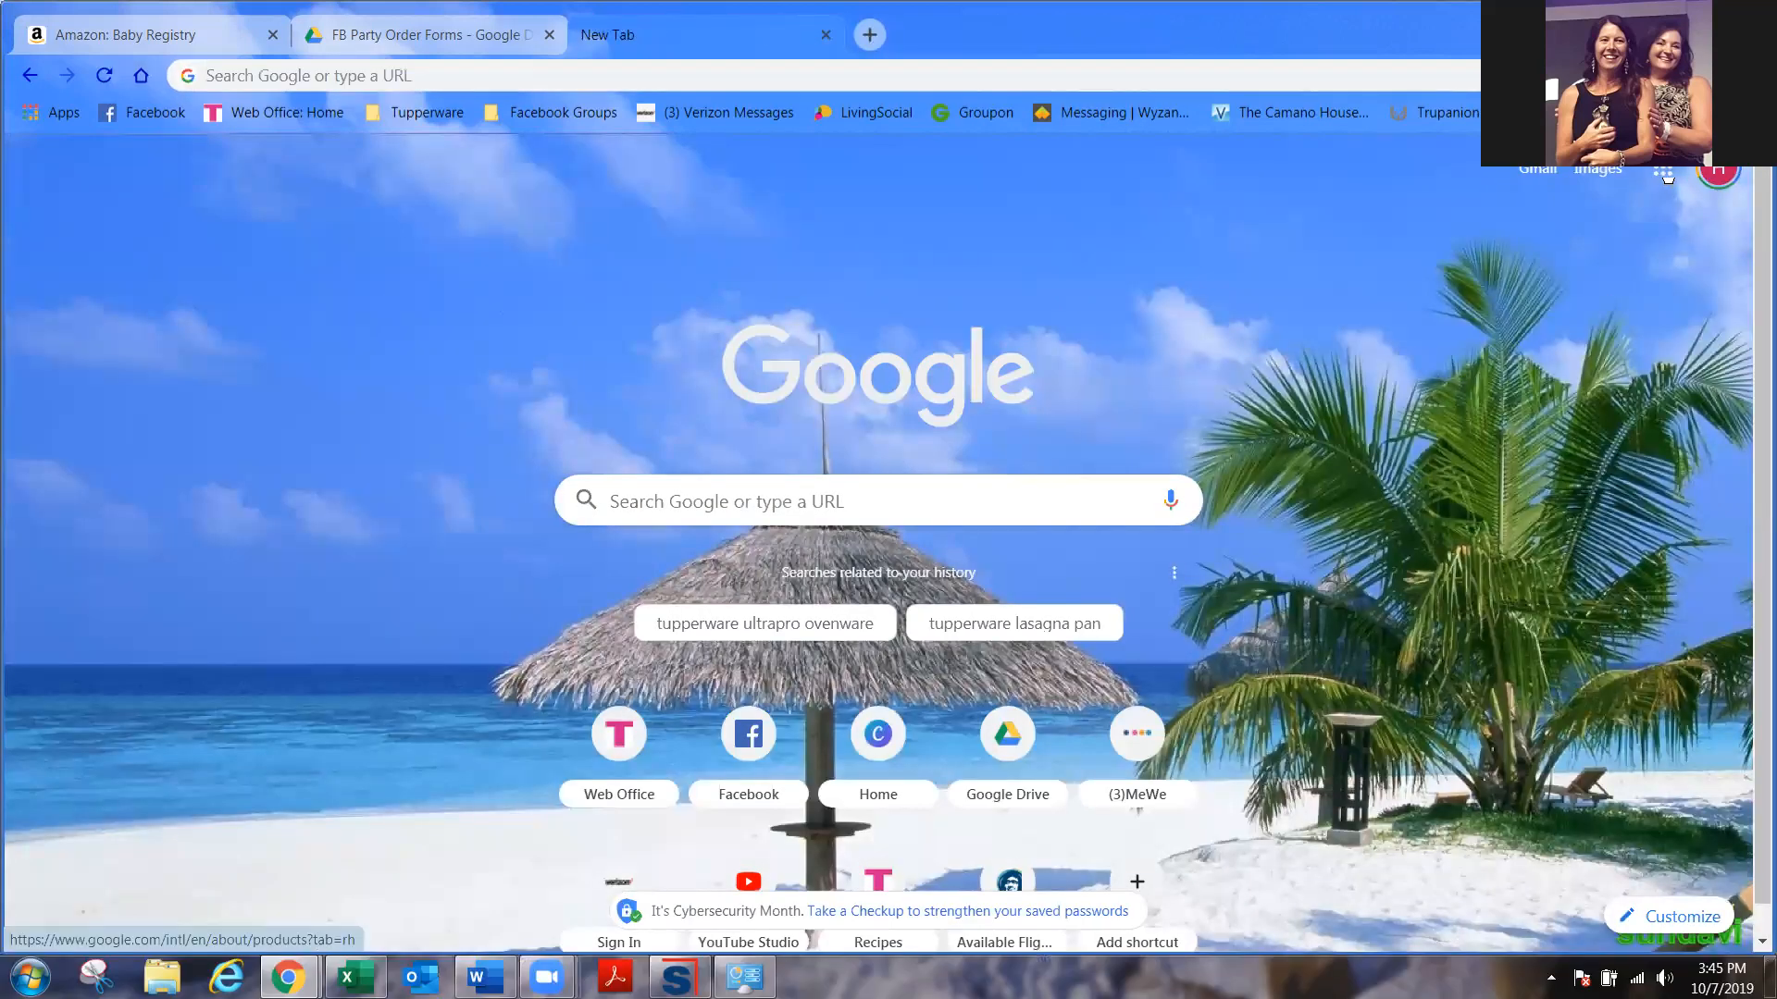
pyautogui.click(1560, 529)
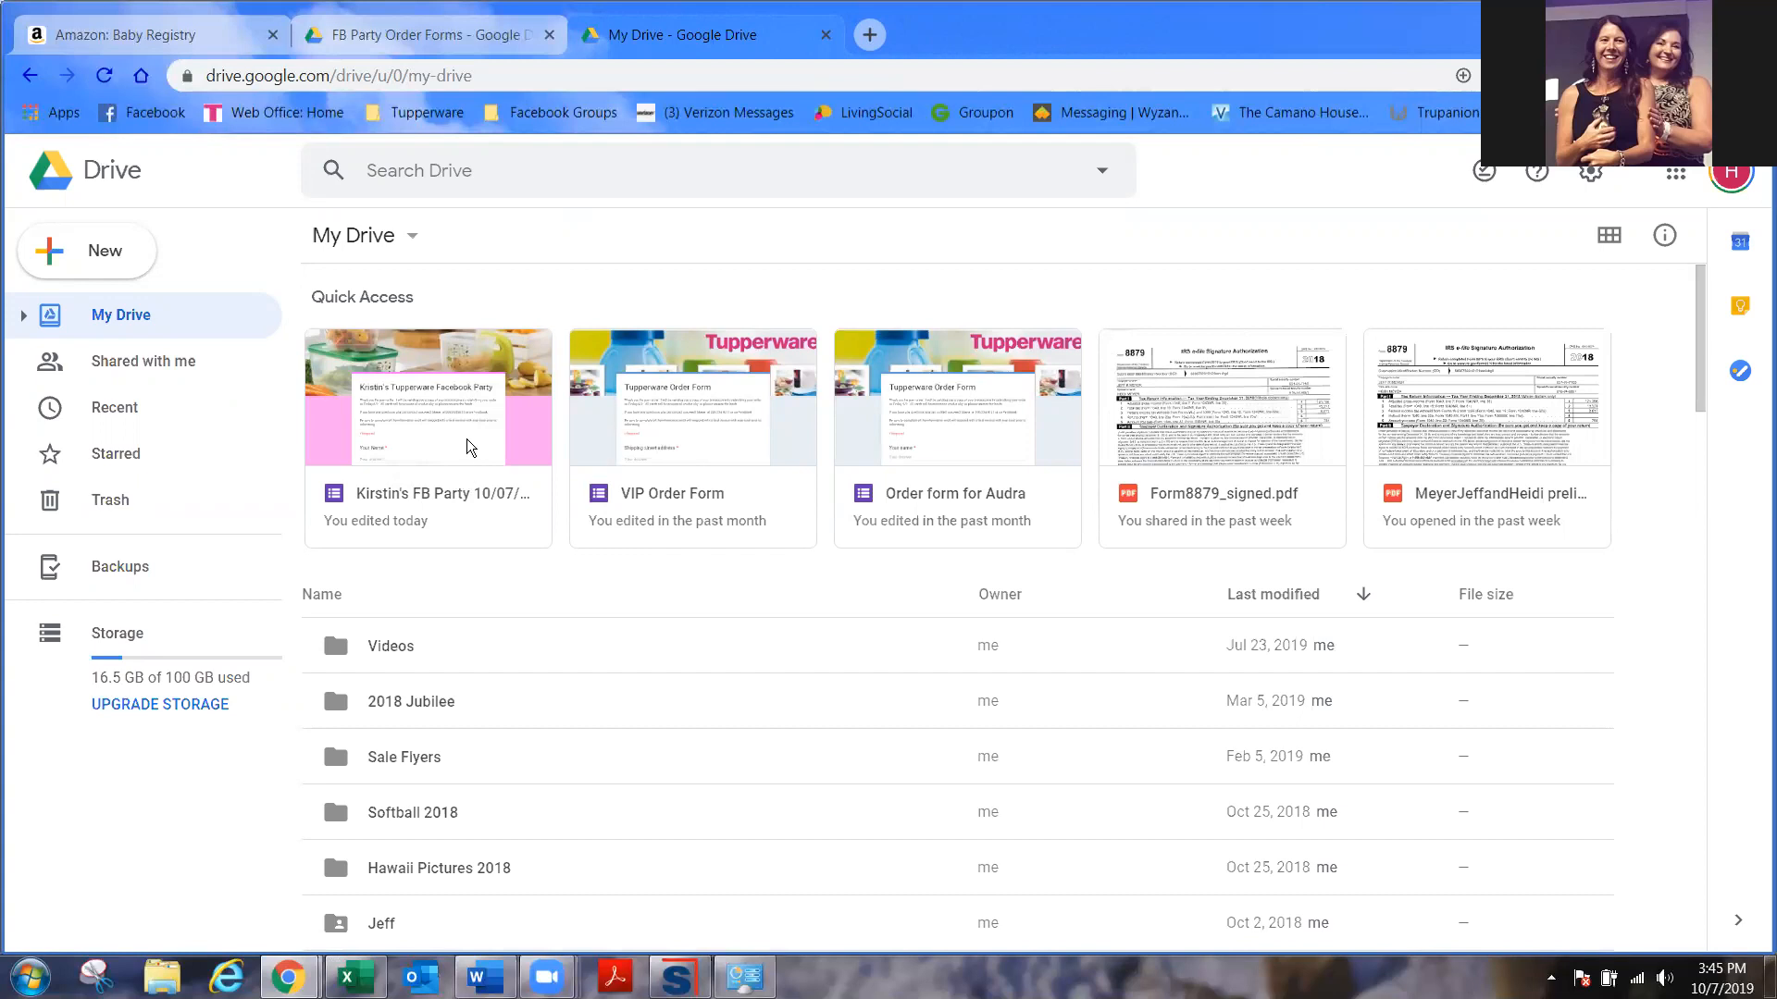
# - Browse the FB Party Order Forms folder, return to My Drive, and select the renamed form
pyautogui.scroll(-3, 509, 666)
pyautogui.scroll(-3, 515, 694)
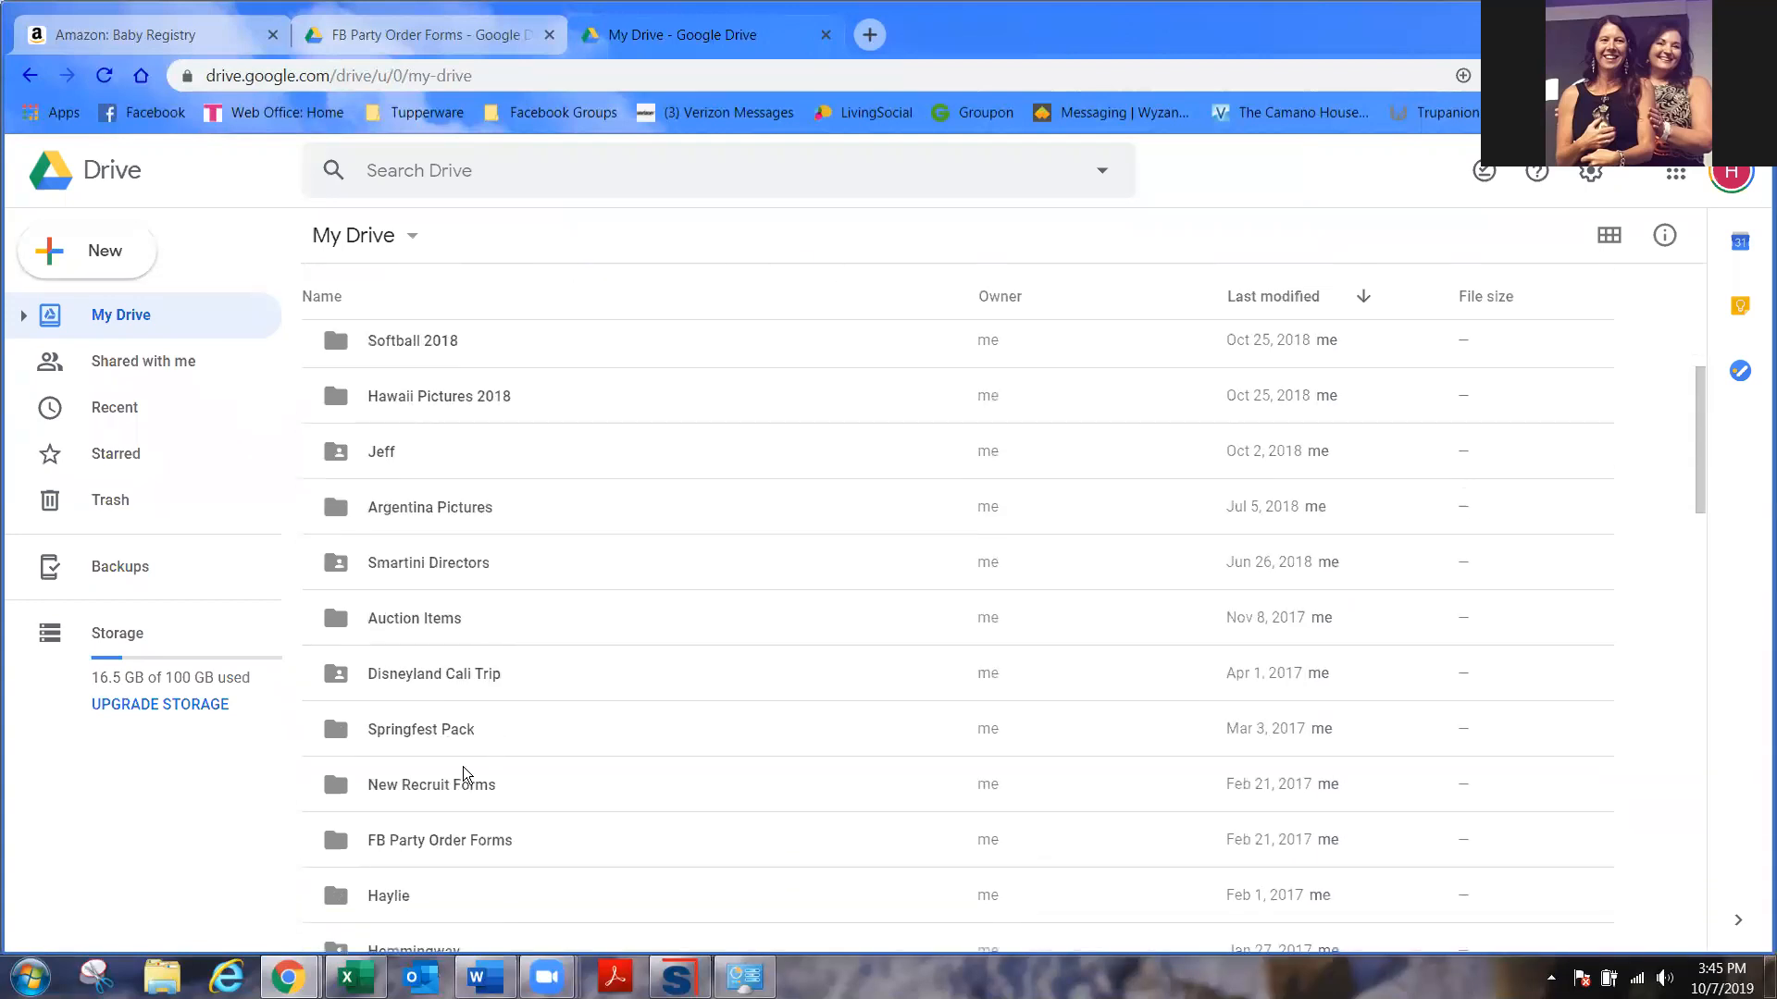
pyautogui.scroll(-2, 458, 763)
pyautogui.doubleClick(447, 736)
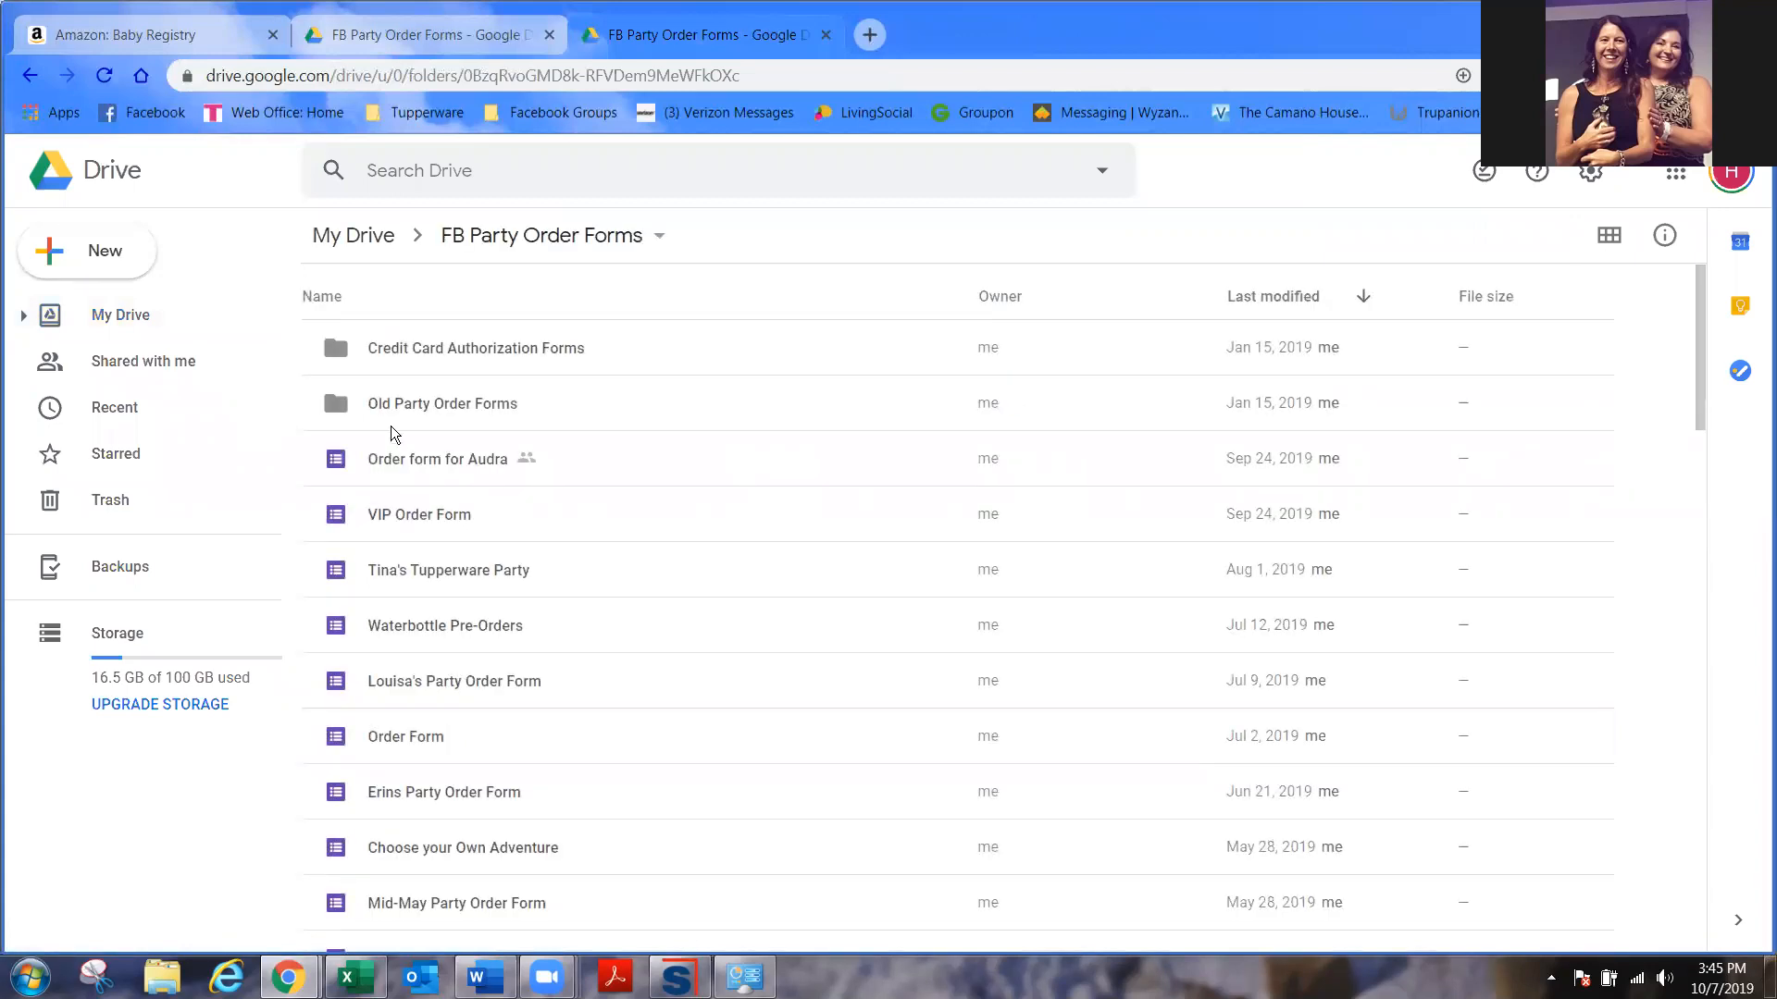
pyautogui.scroll(-8, 463, 833)
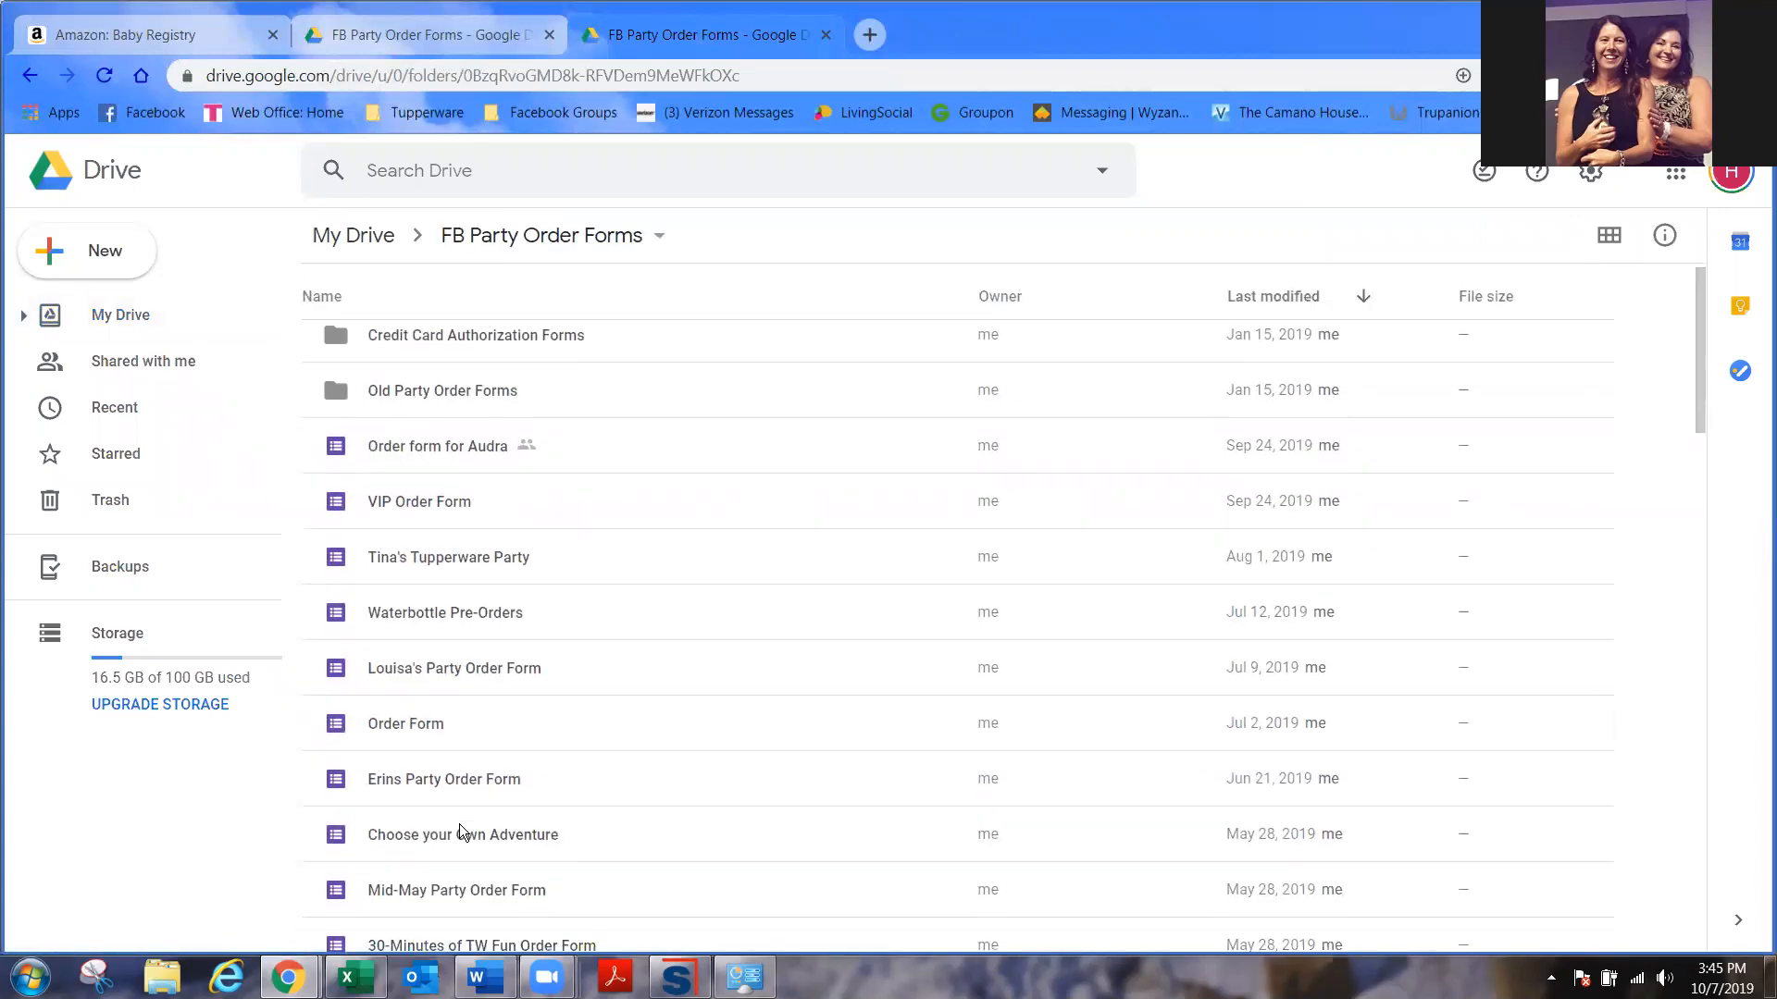
pyautogui.scroll(-15, 518, 851)
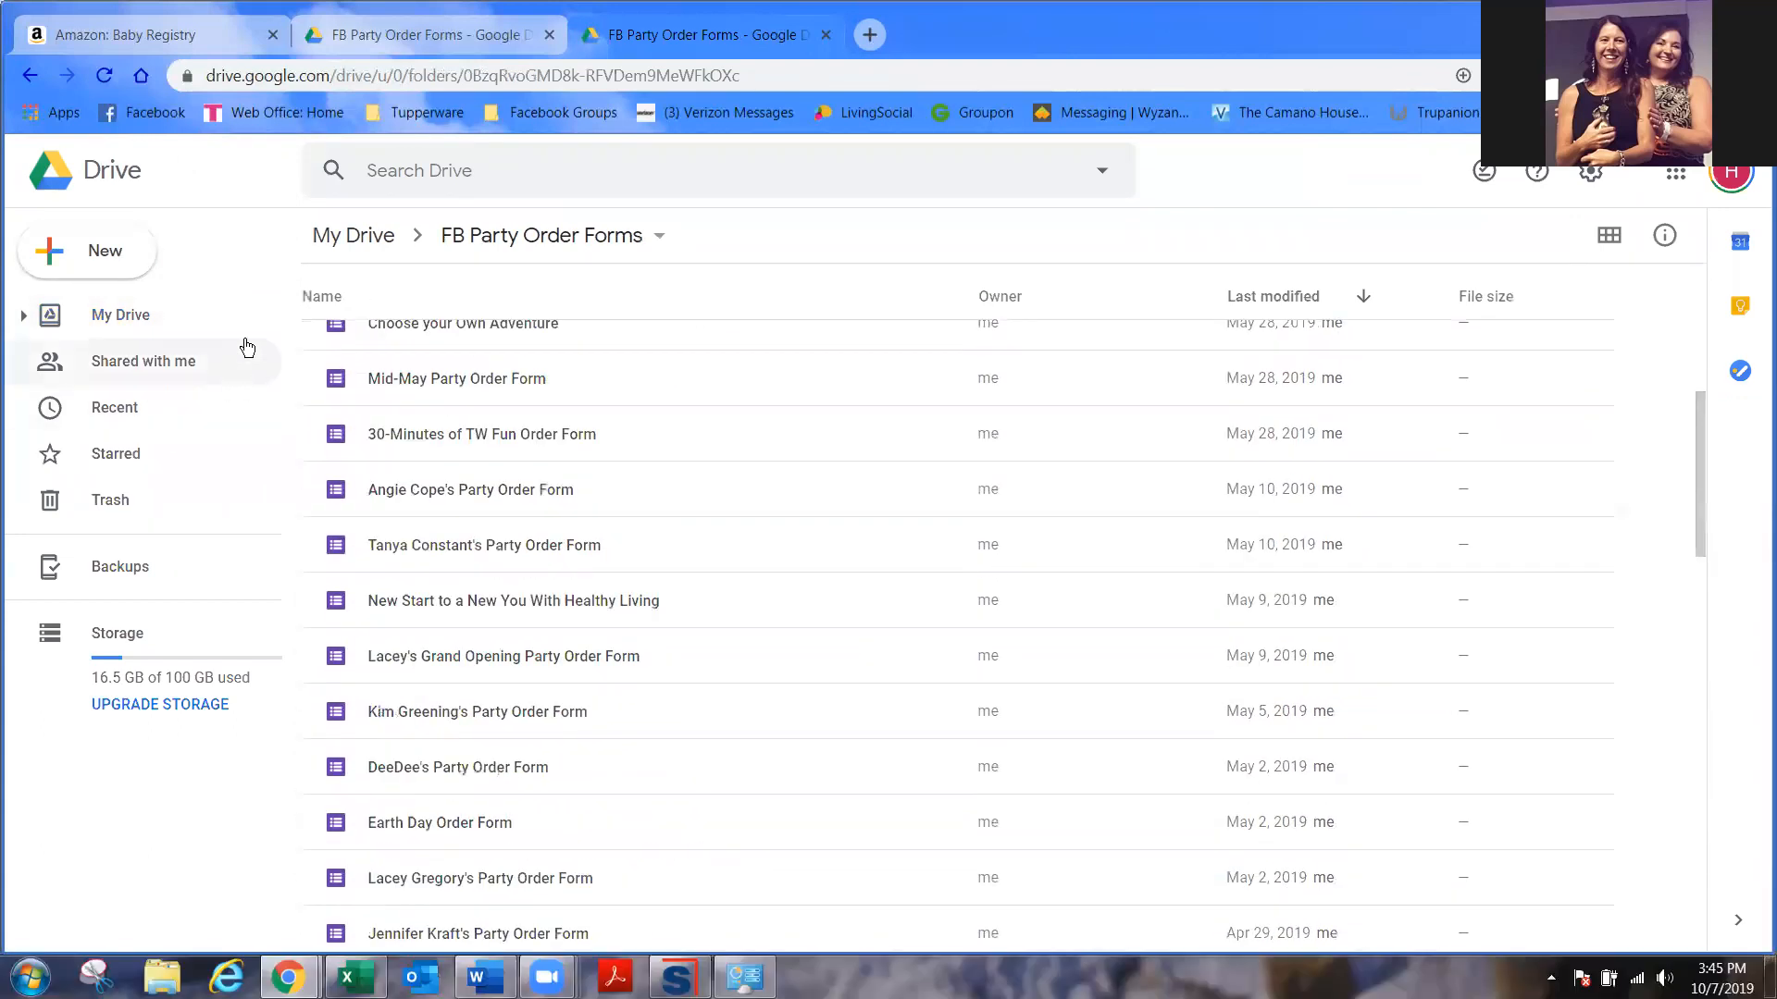
pyautogui.click(349, 235)
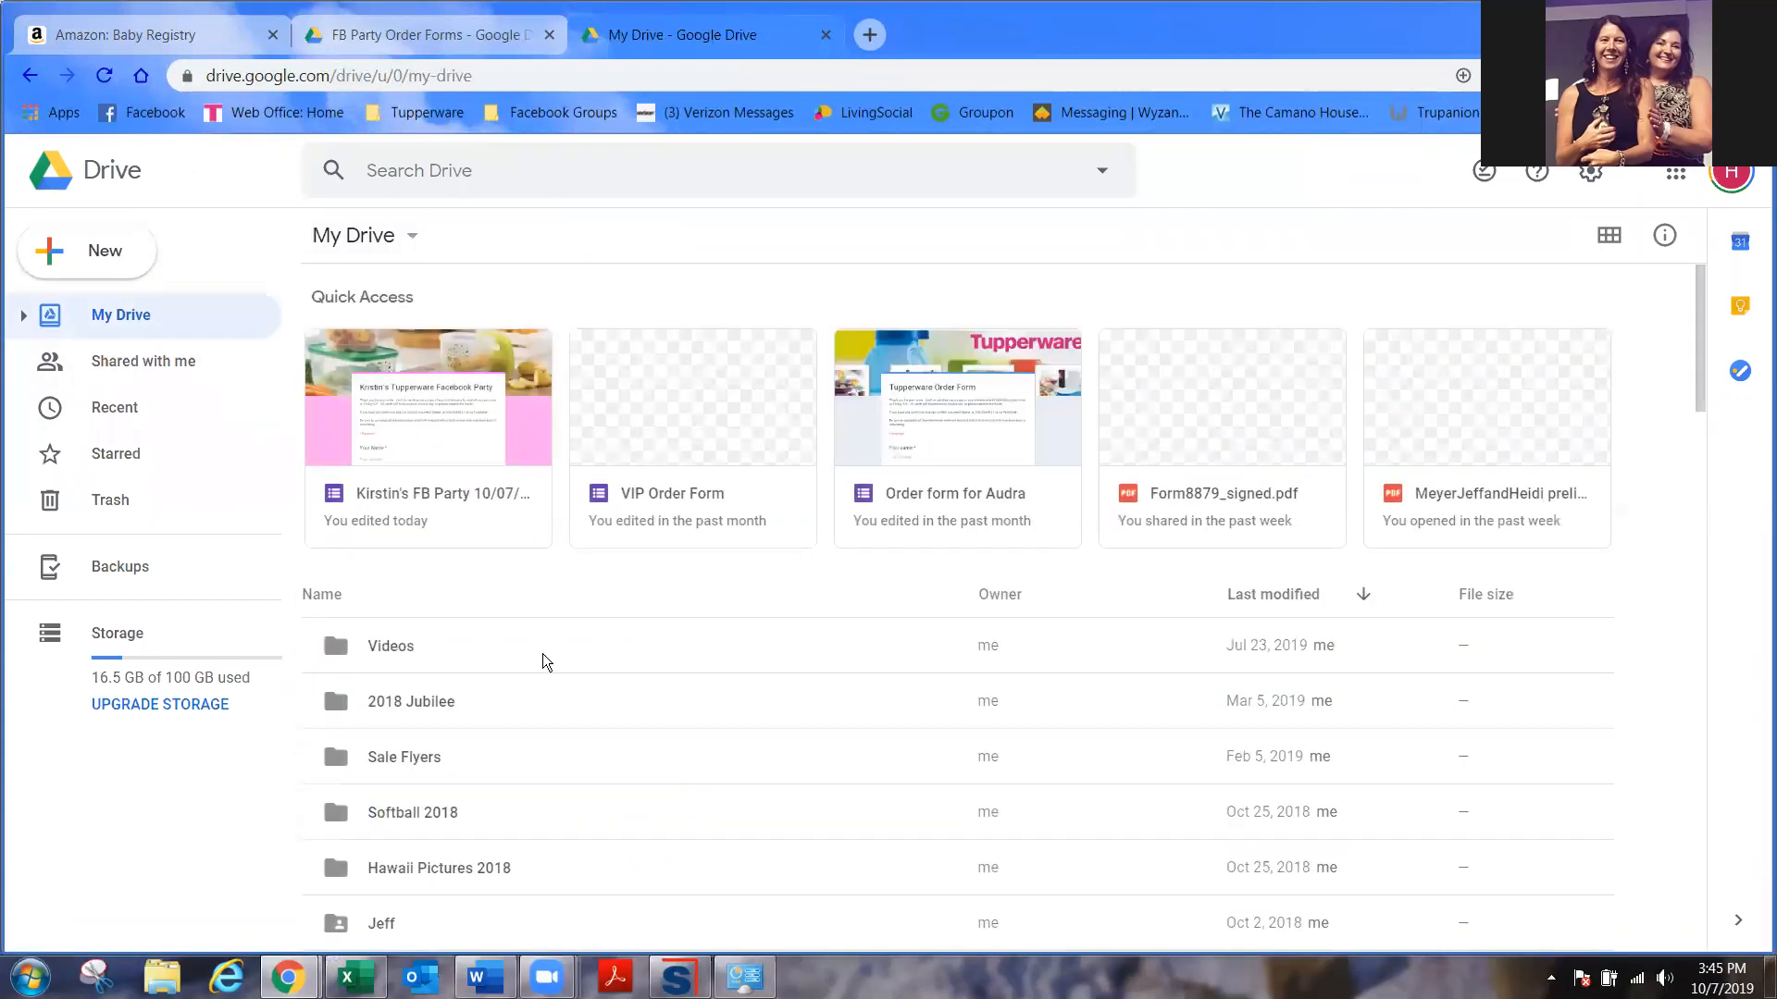
pyautogui.click(514, 408)
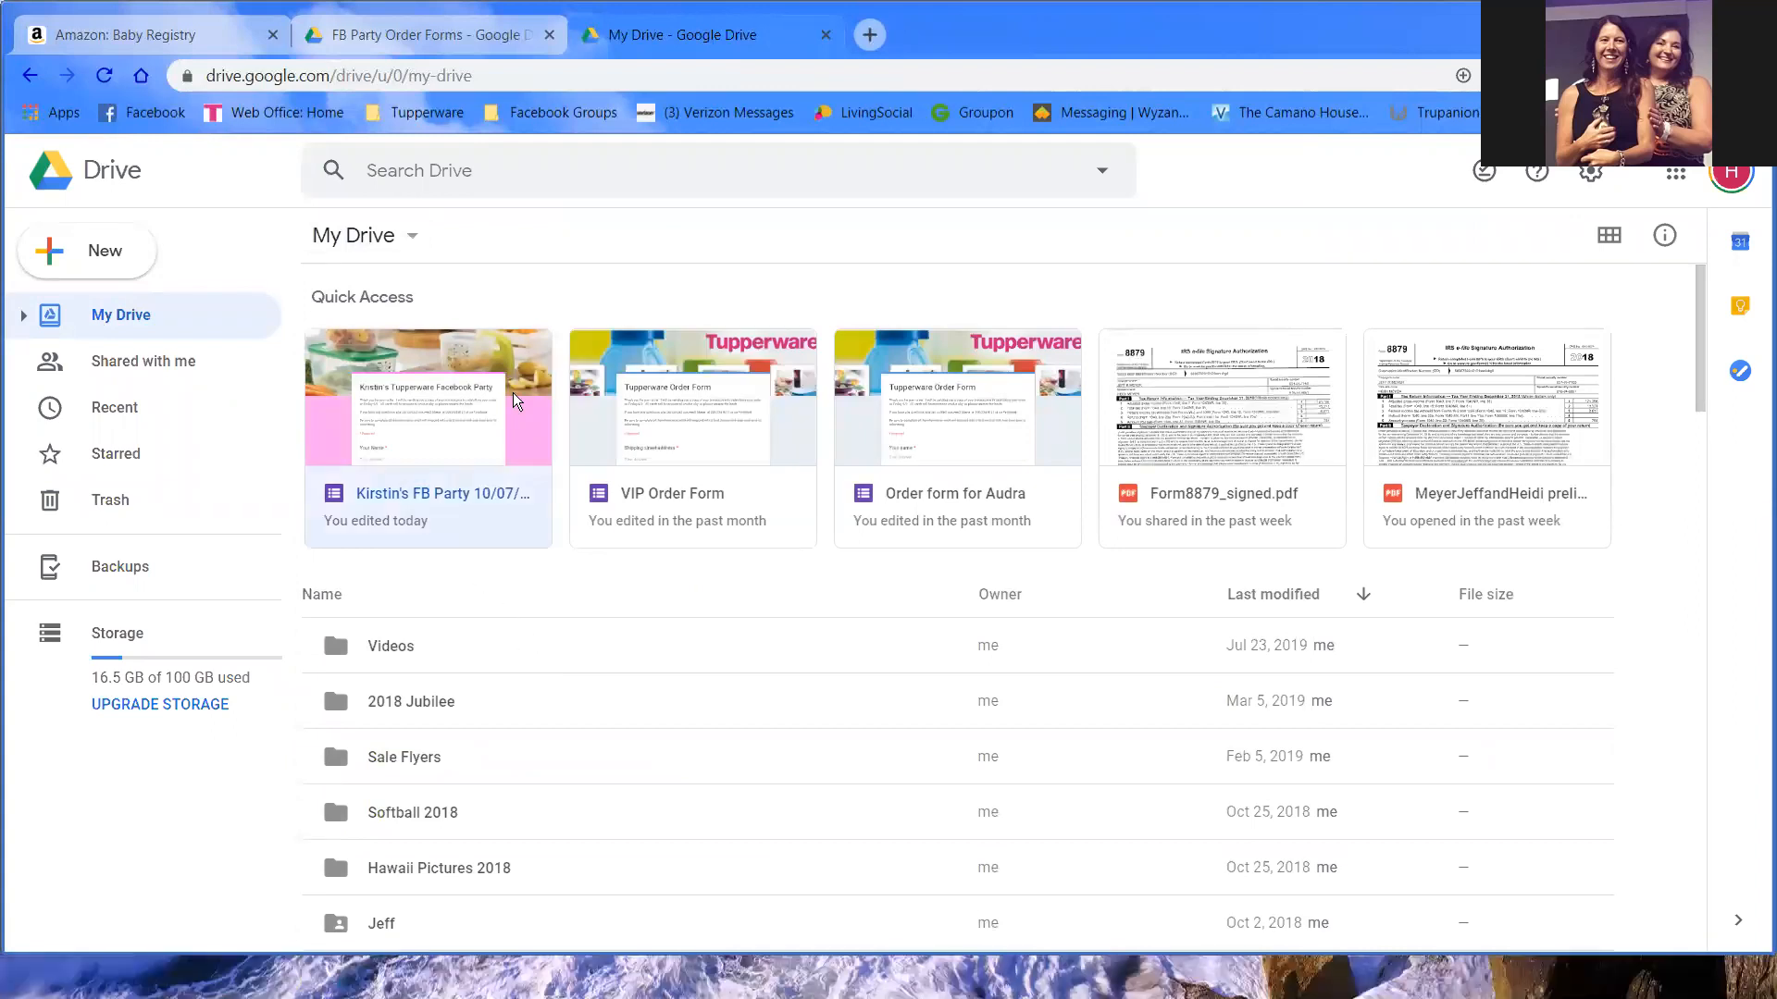
# - Open the FB Party 10/07/19 form and view its default preferences without changes
pyautogui.doubleClick(487, 382)
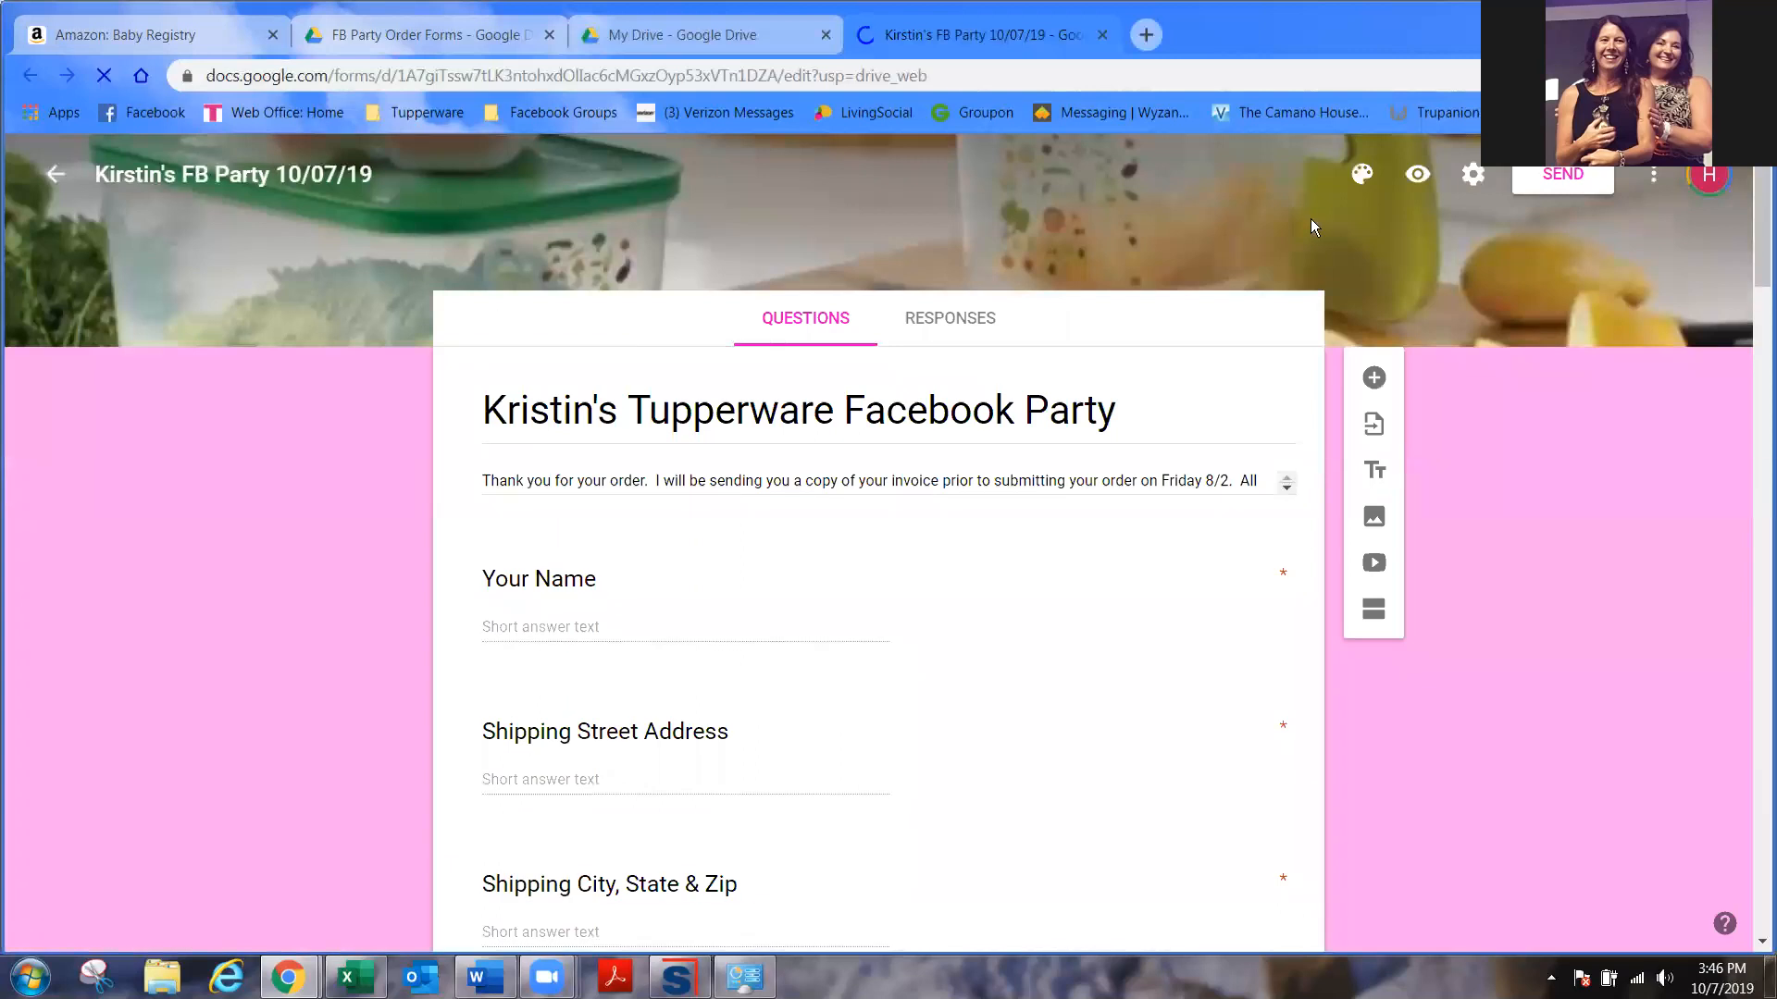
pyautogui.click(1653, 176)
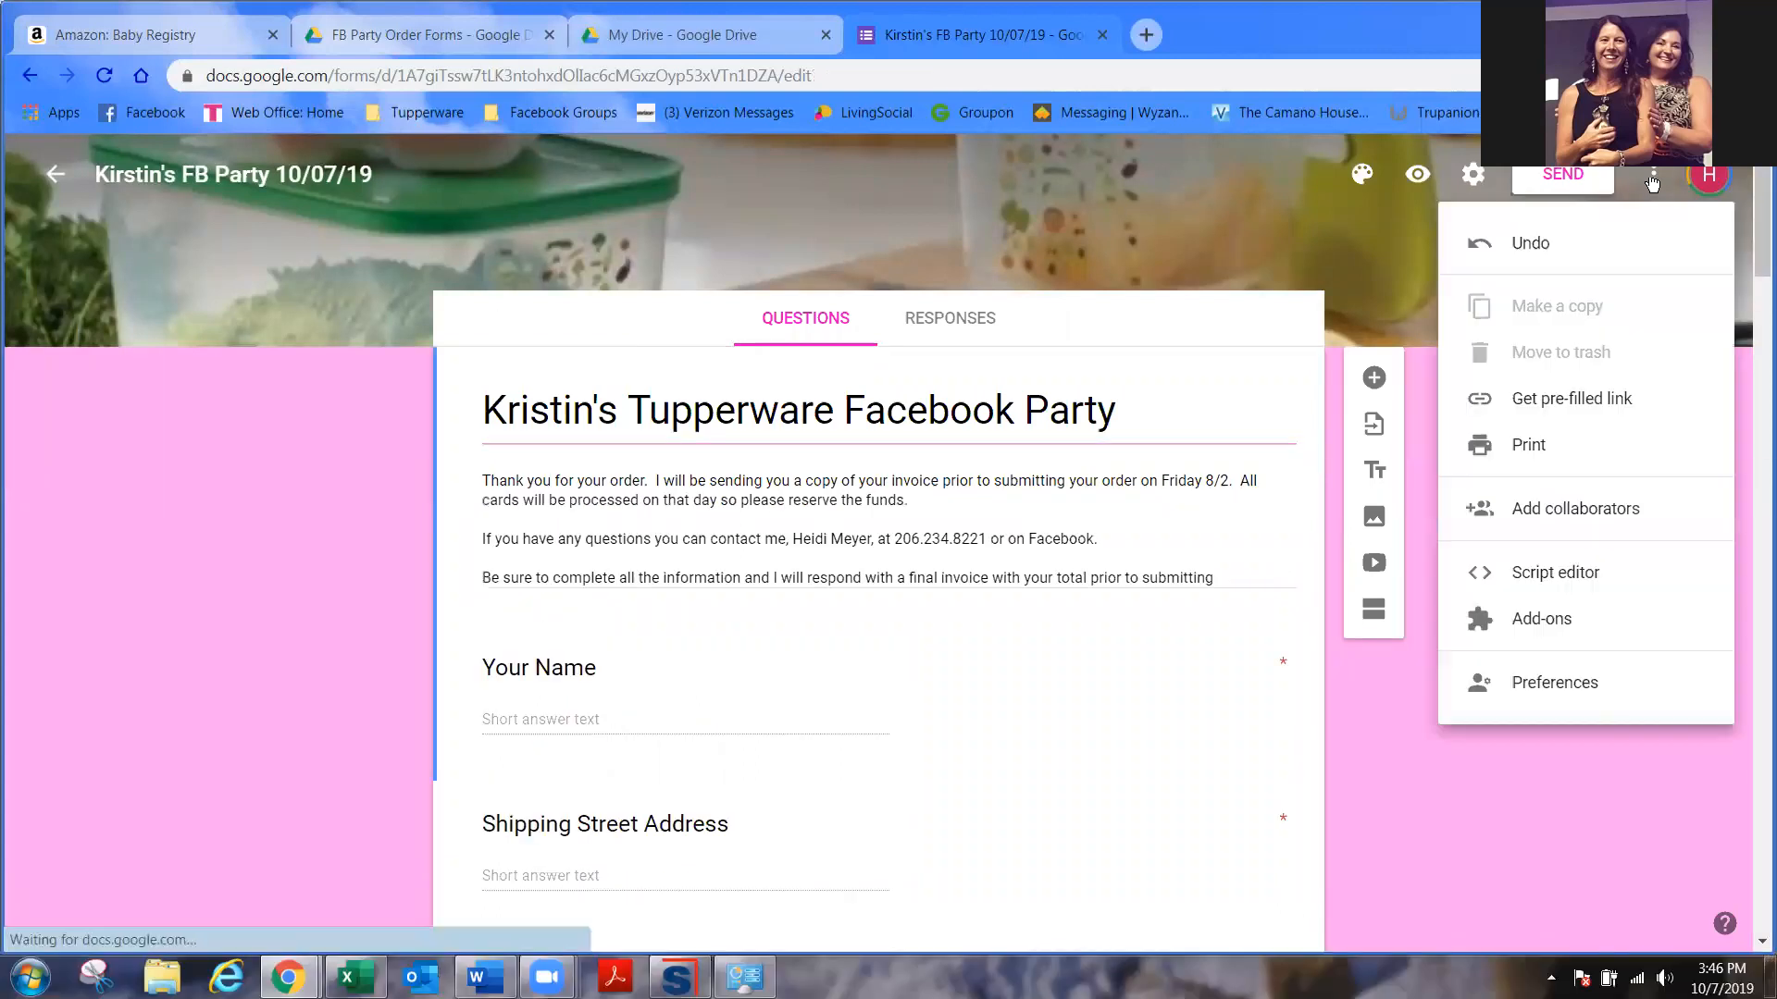
pyautogui.click(1542, 684)
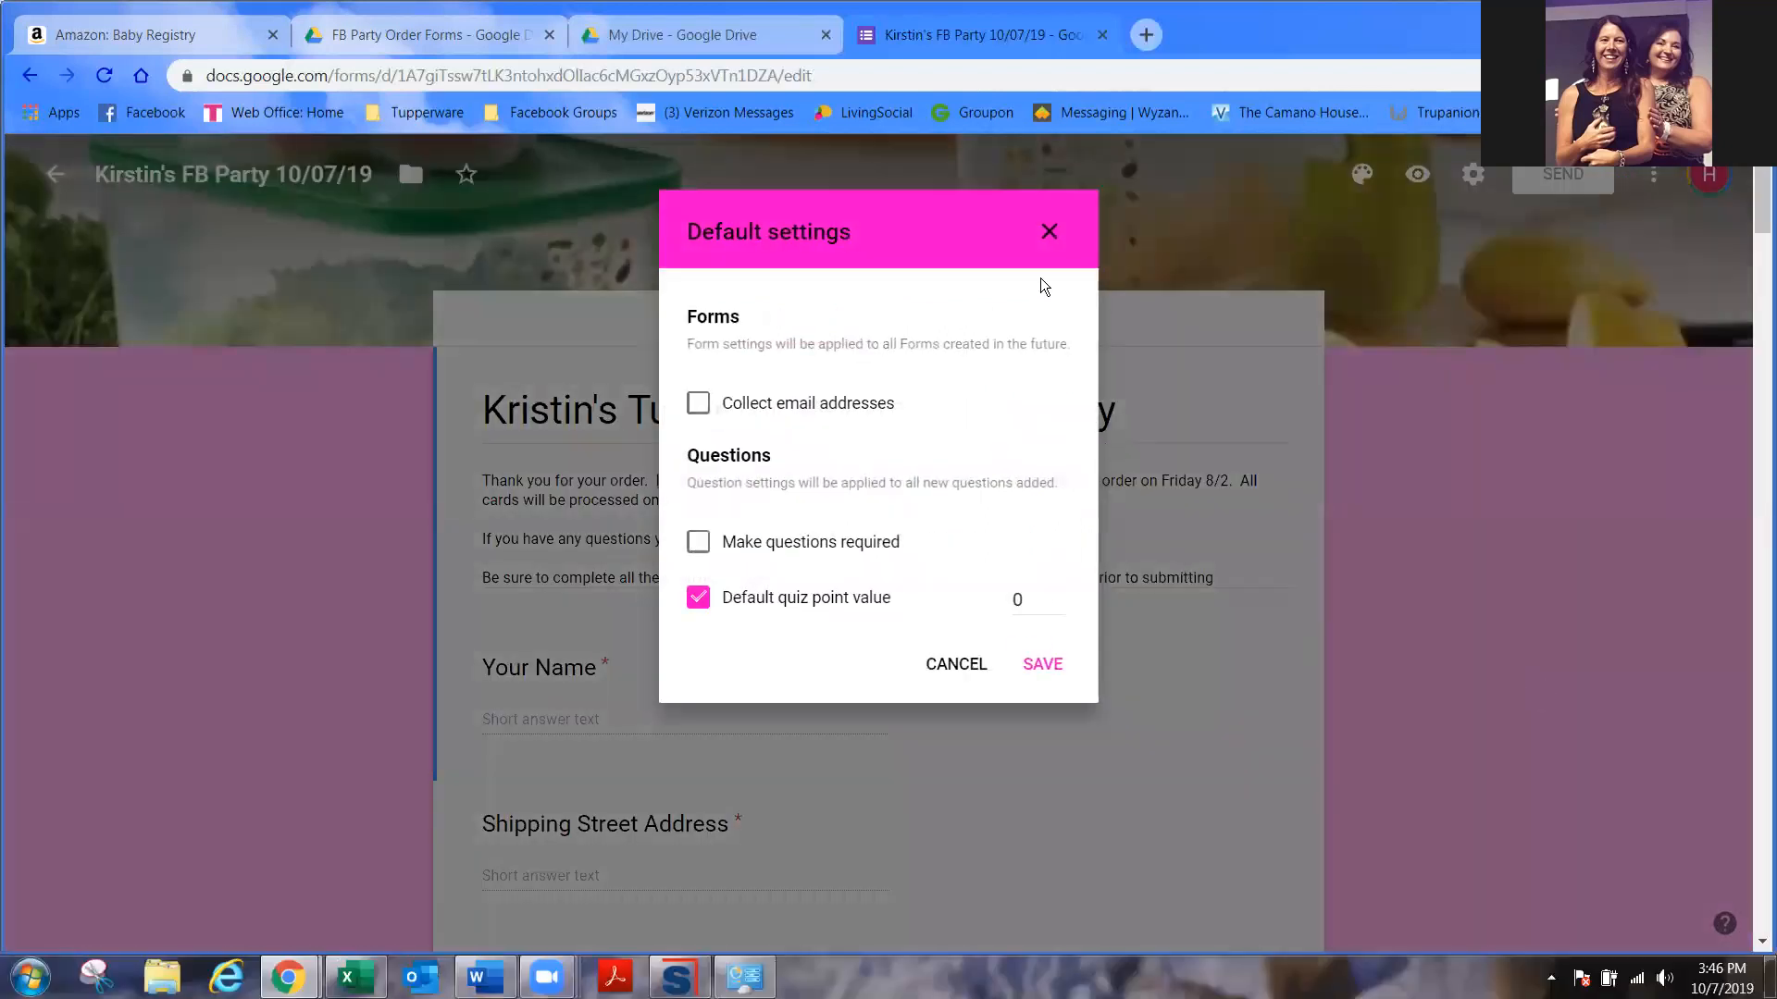
pyautogui.click(1048, 231)
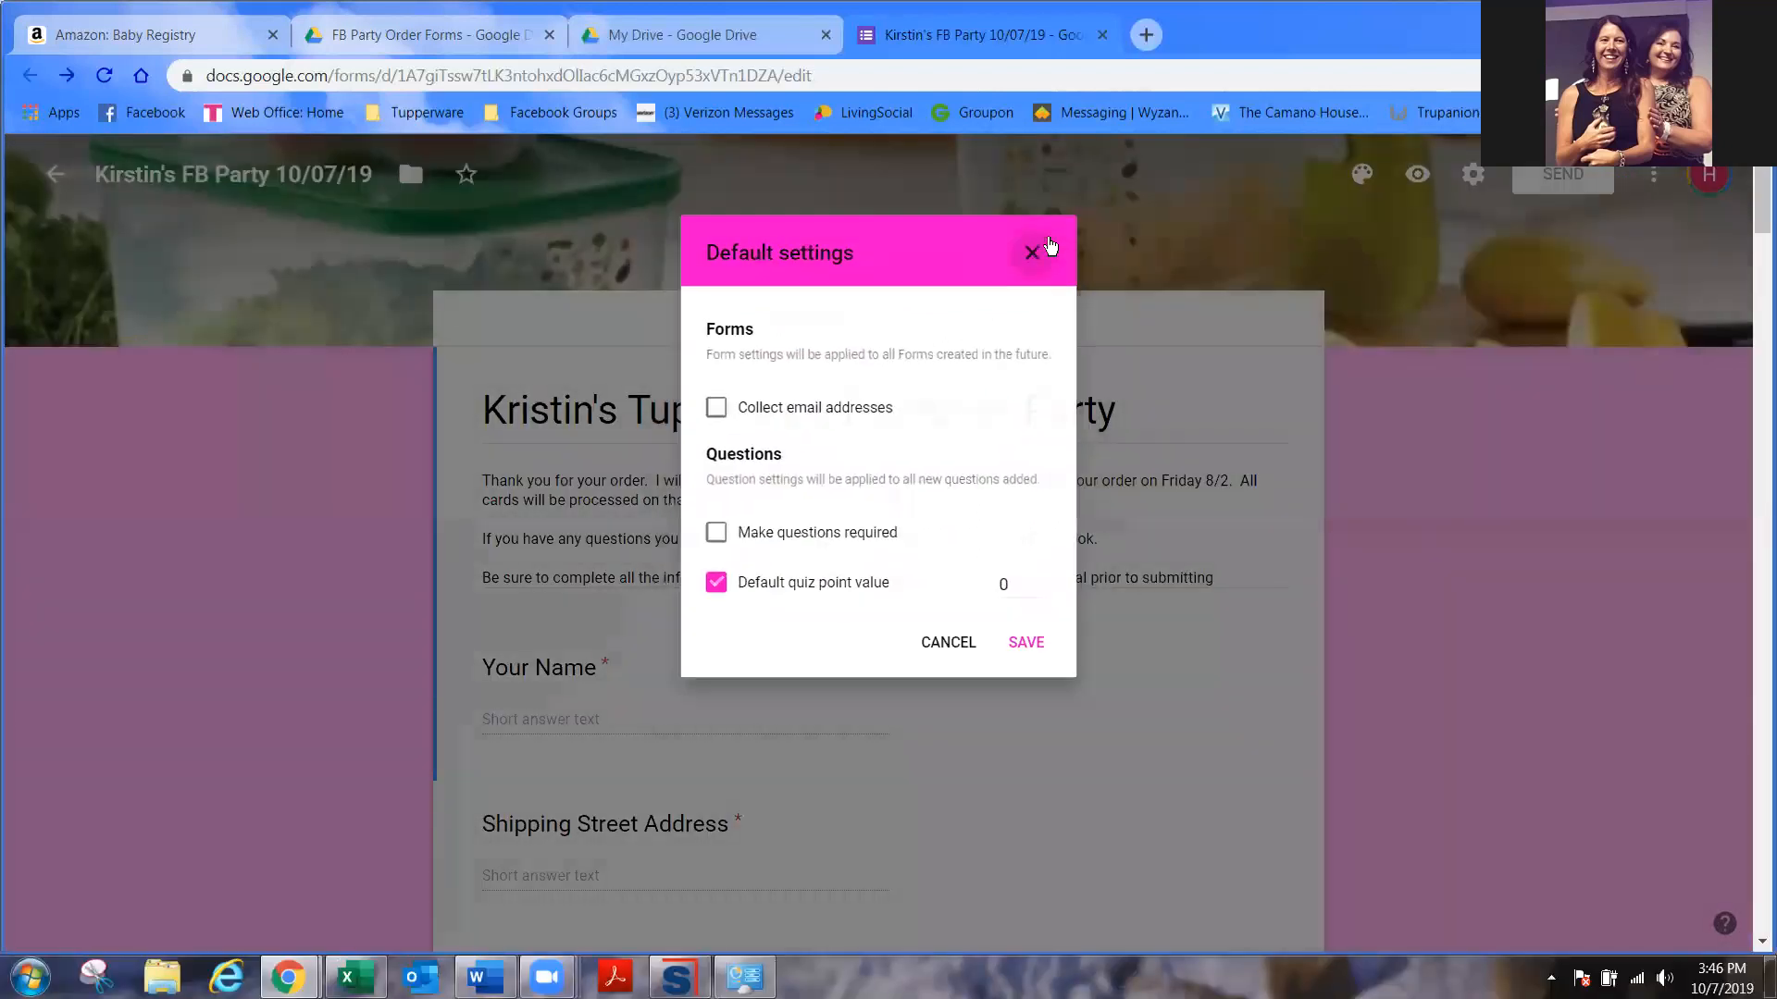
# - Move the form into the FB Party Order Forms Drive folder
pyautogui.click(413, 175)
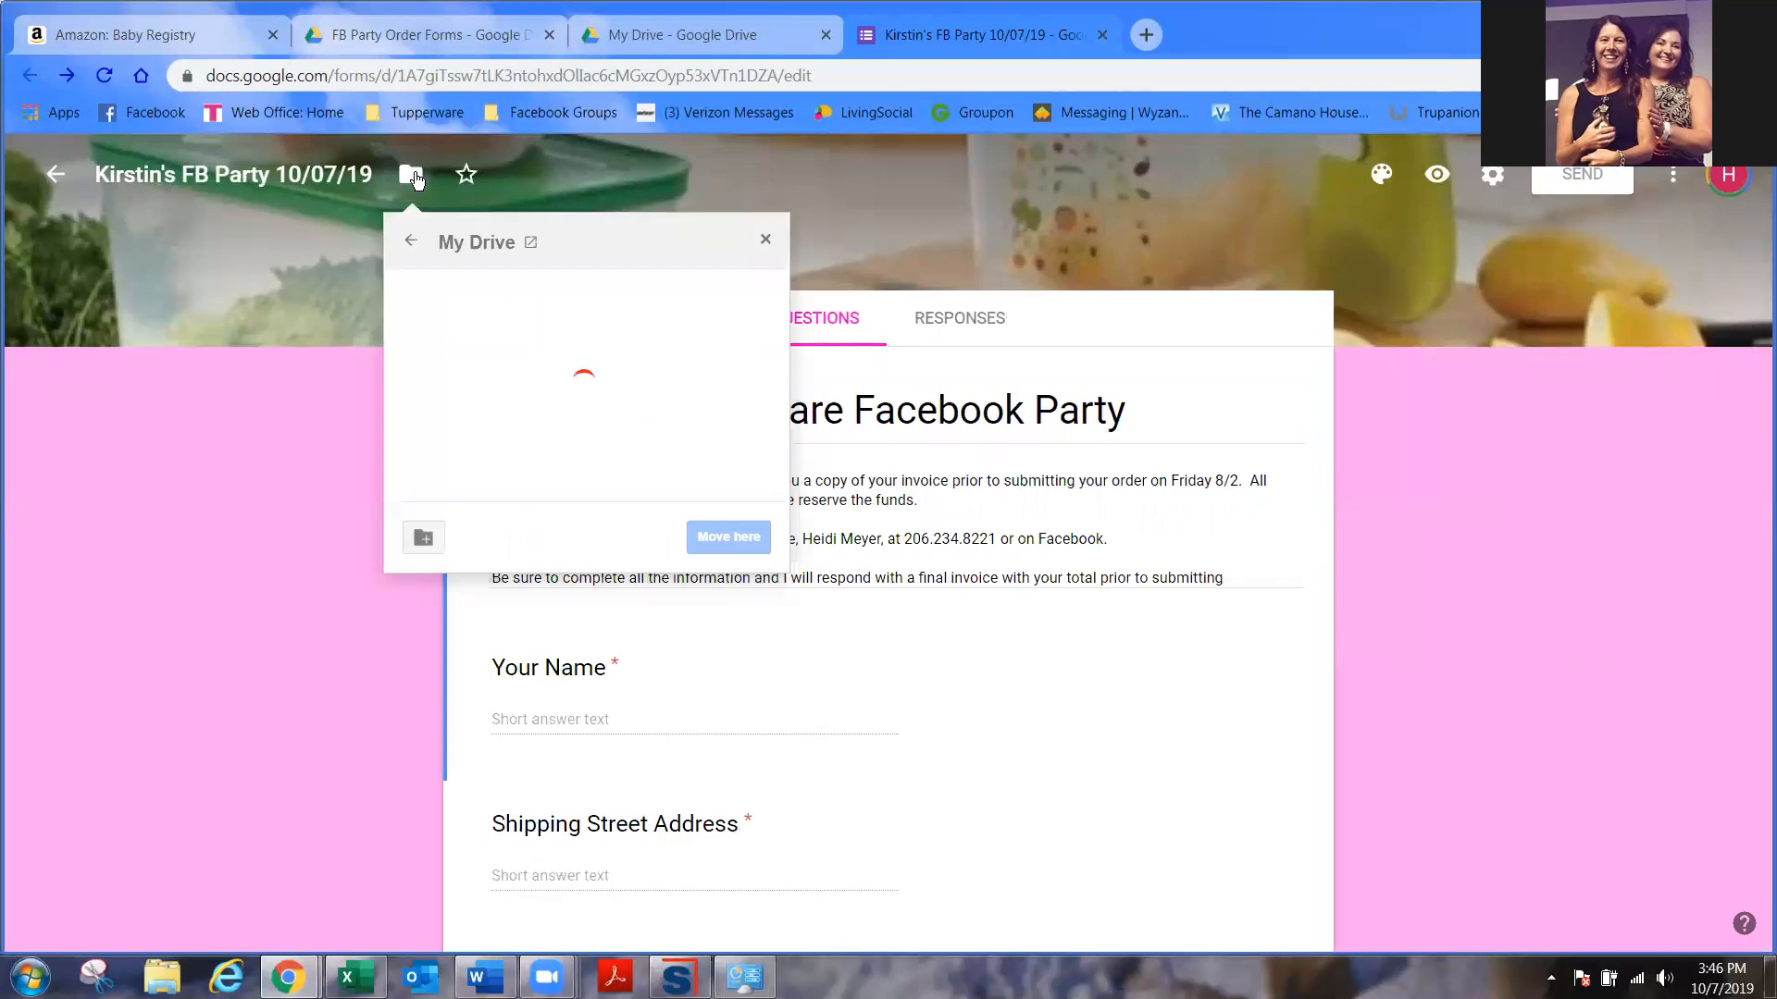
pyautogui.scroll(-5, 785, 302)
pyautogui.click(479, 359)
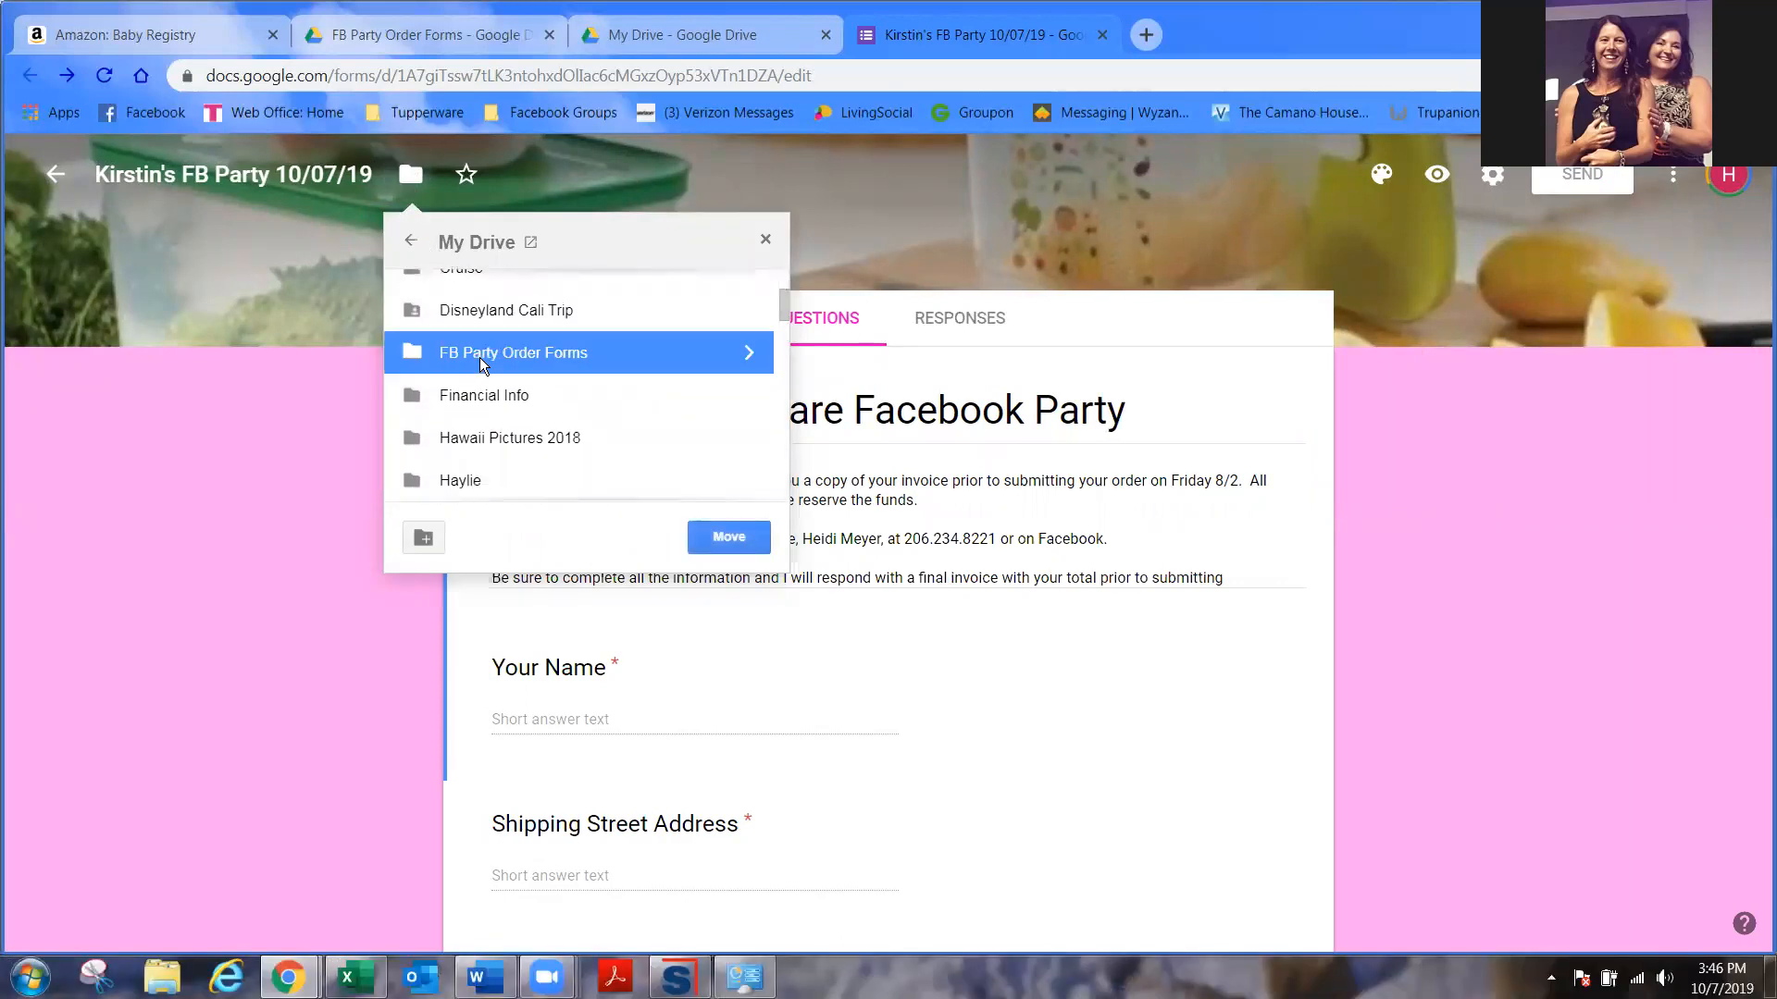
pyautogui.click(728, 537)
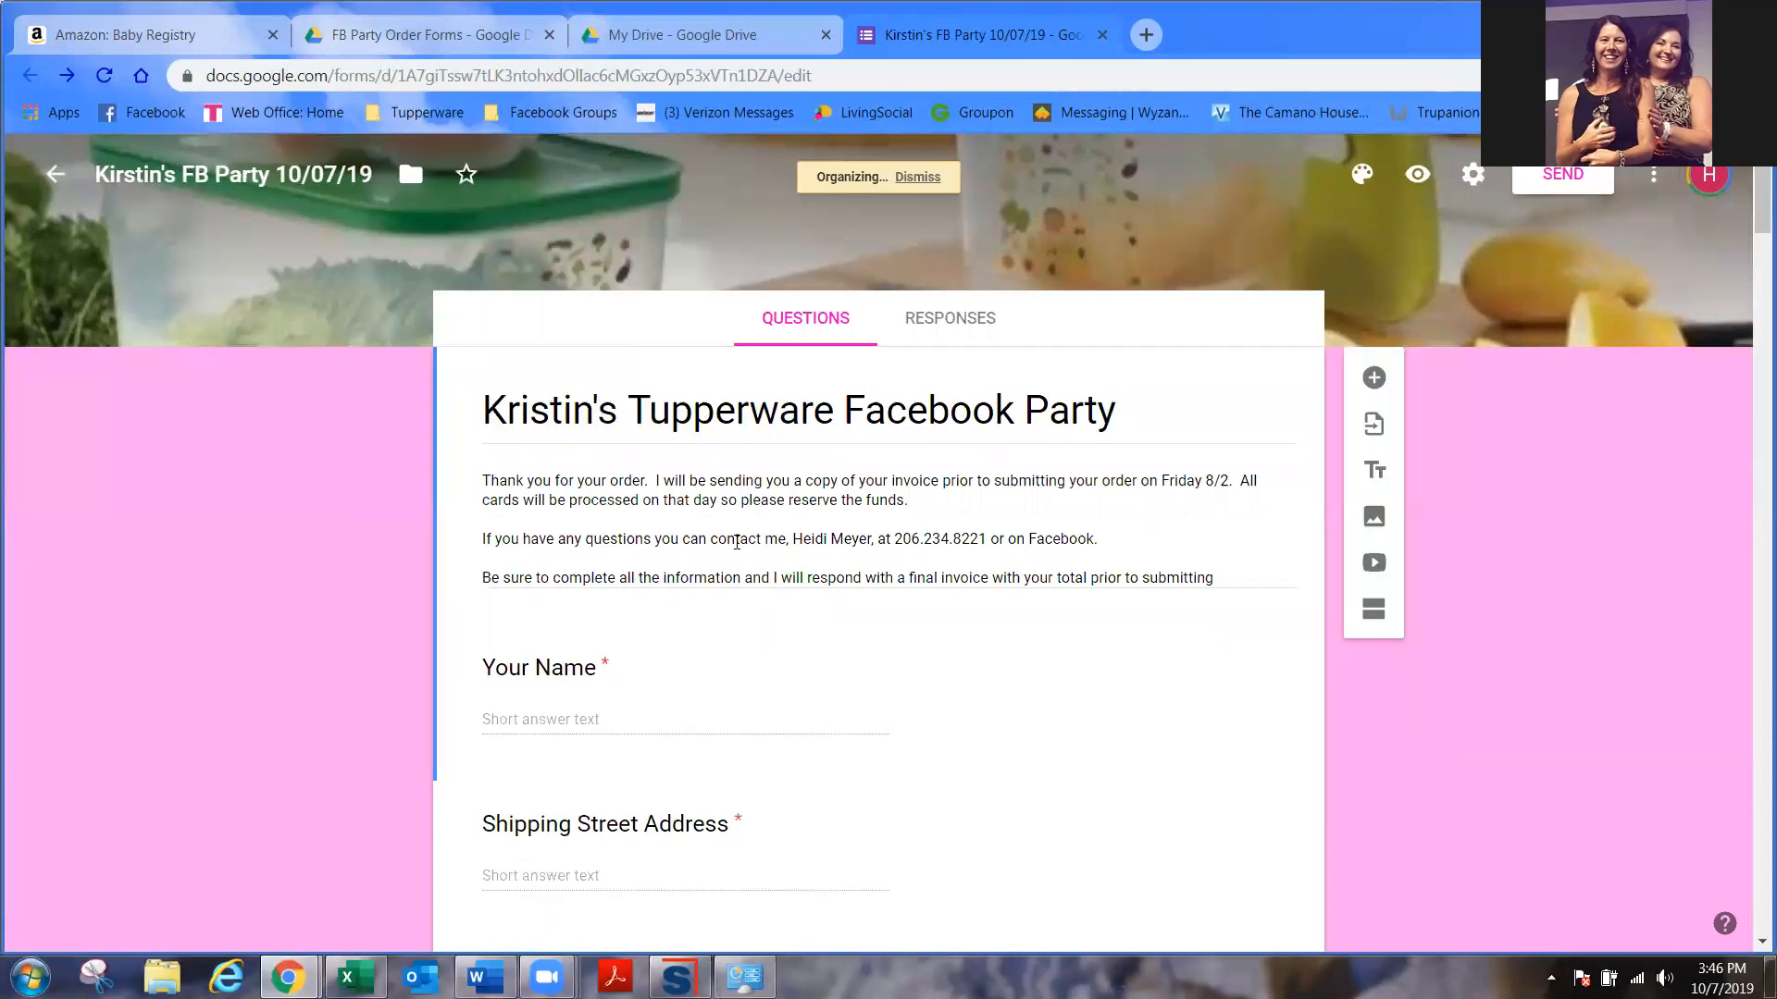
pyautogui.click(715, 37)
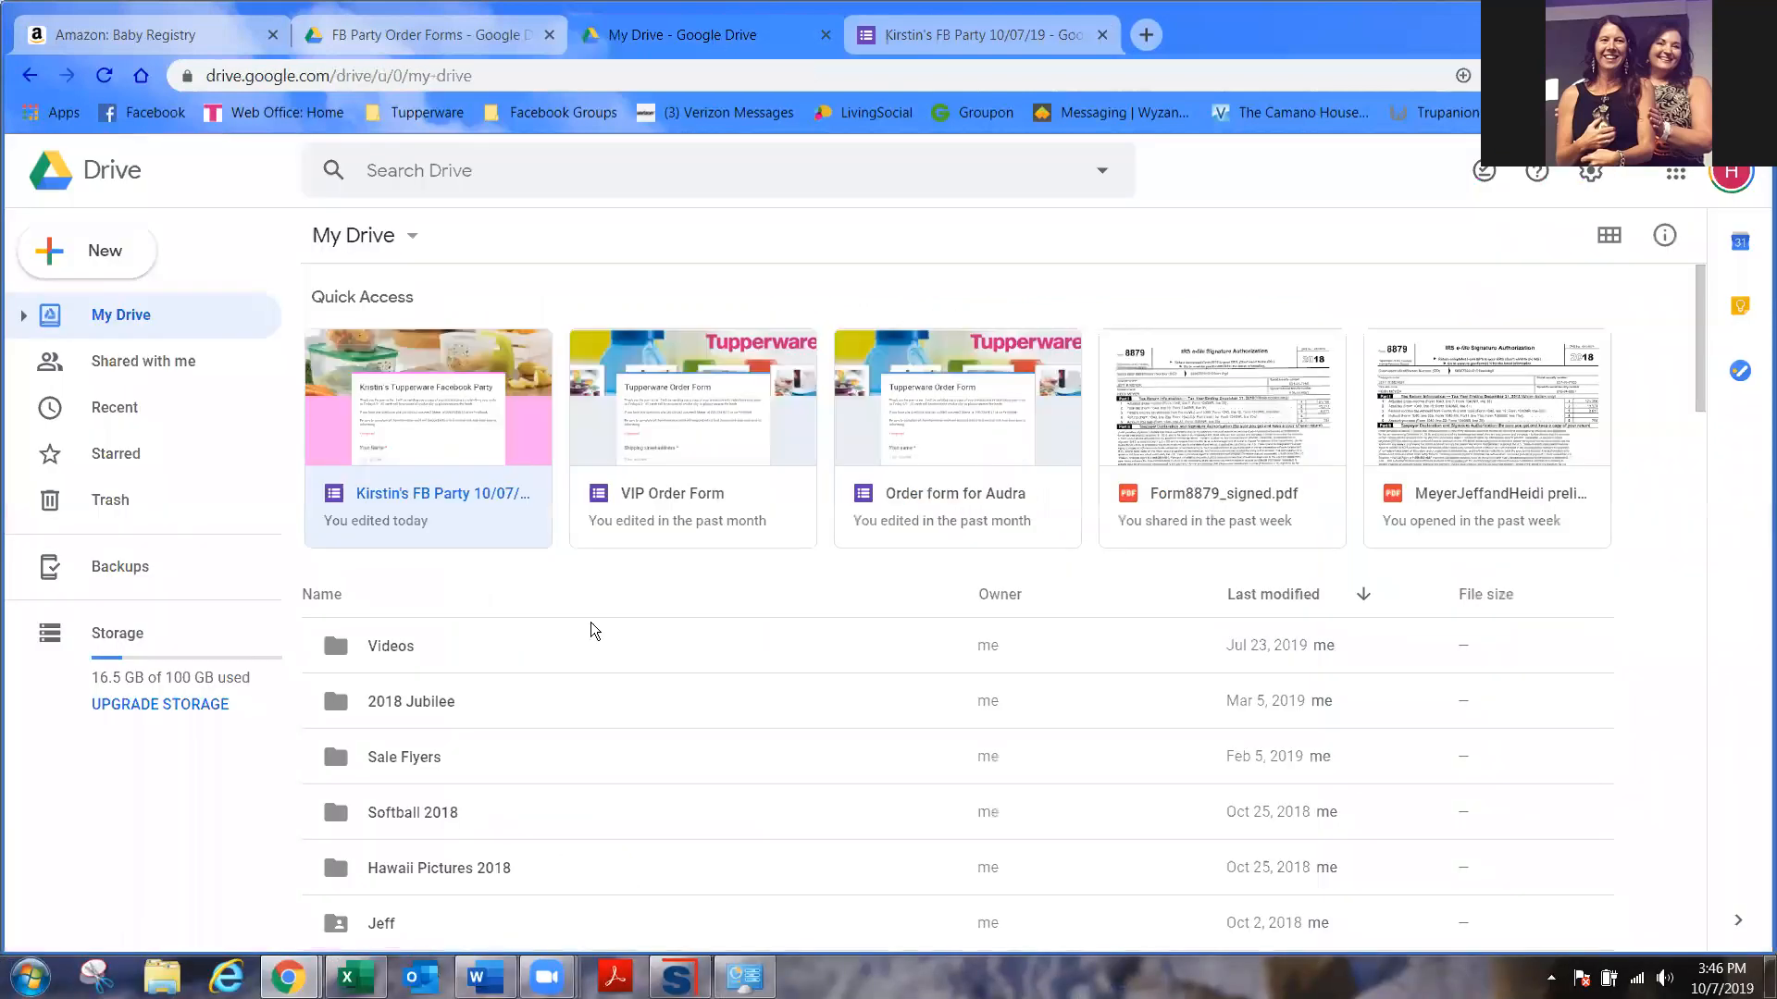
# - Open the FB Party Order Forms folder from My Drive and scroll through its older order forms
pyautogui.scroll(-4, 432, 828)
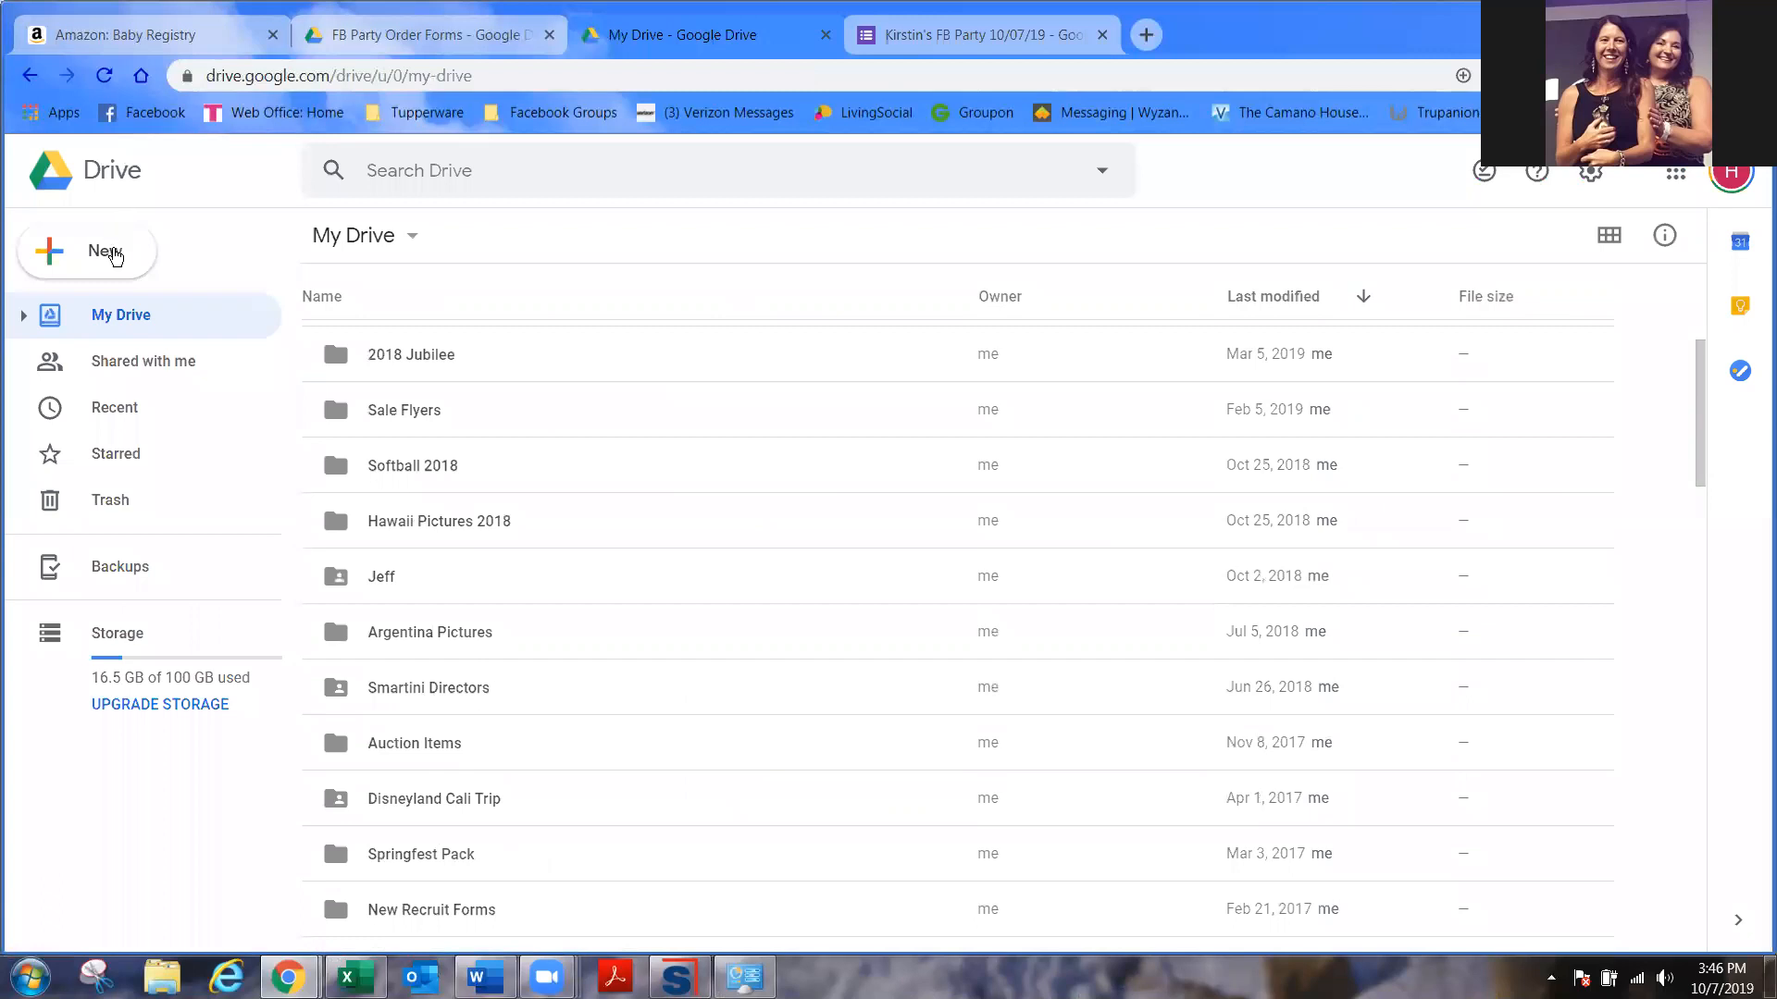
pyautogui.click(109, 253)
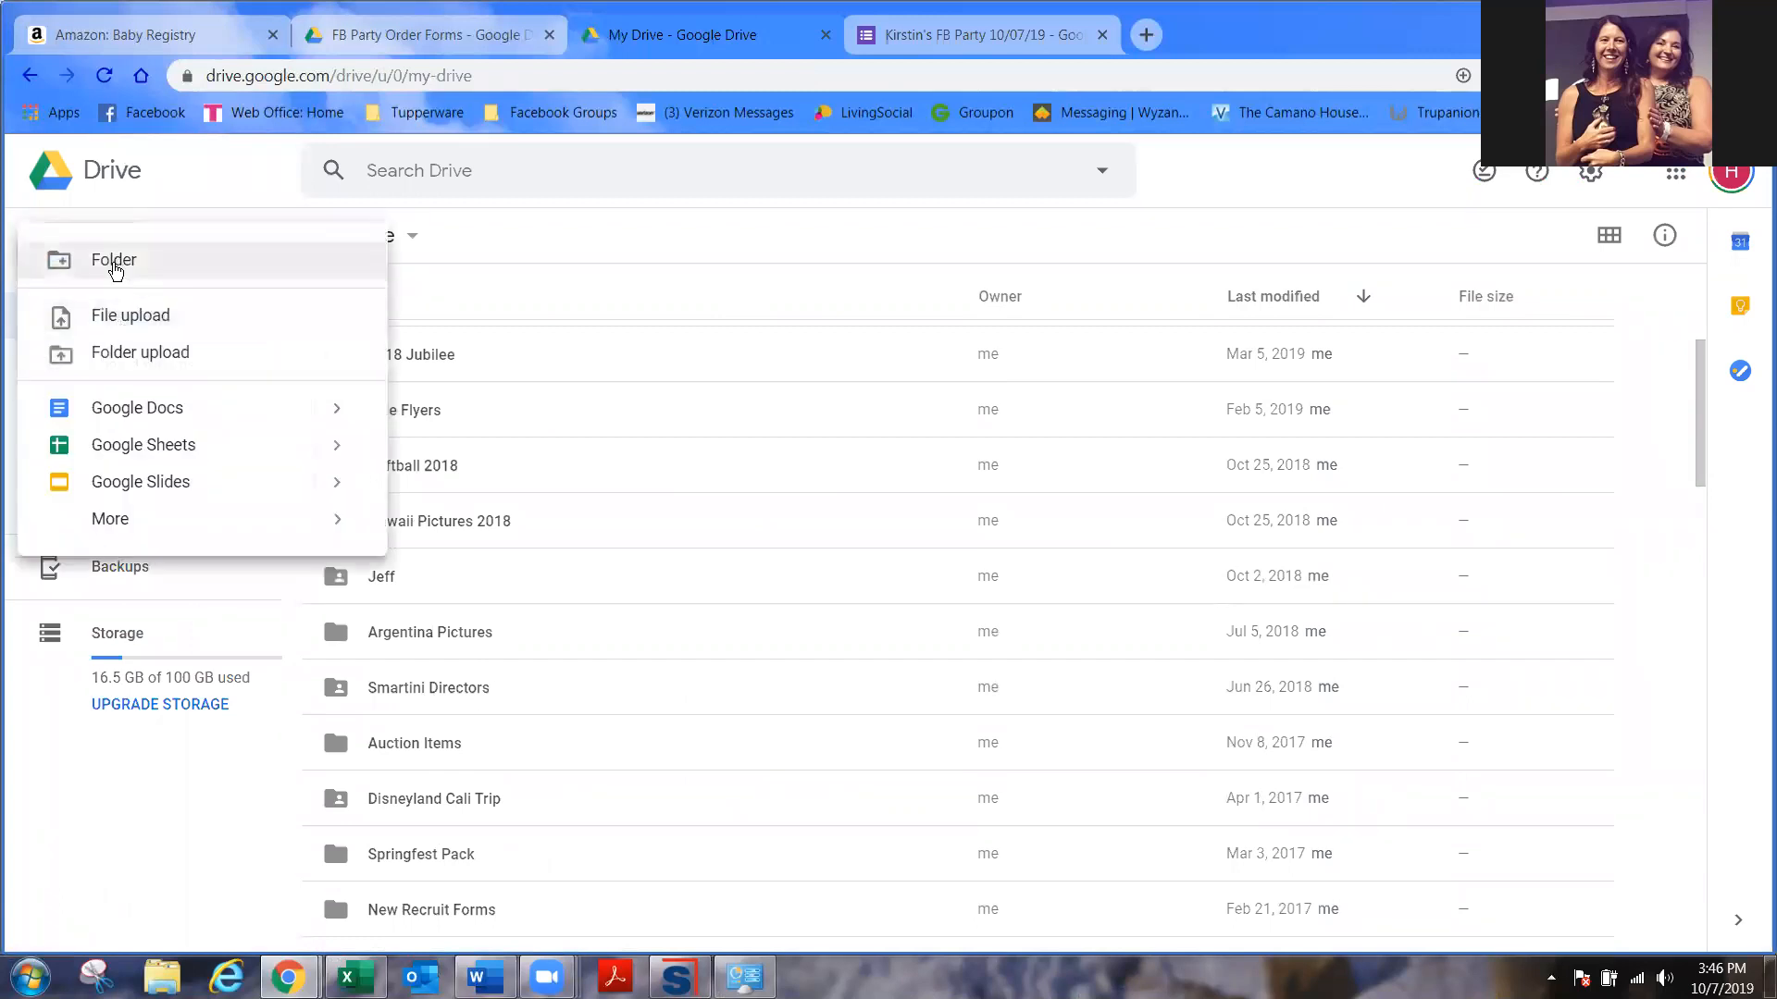
pyautogui.click(672, 694)
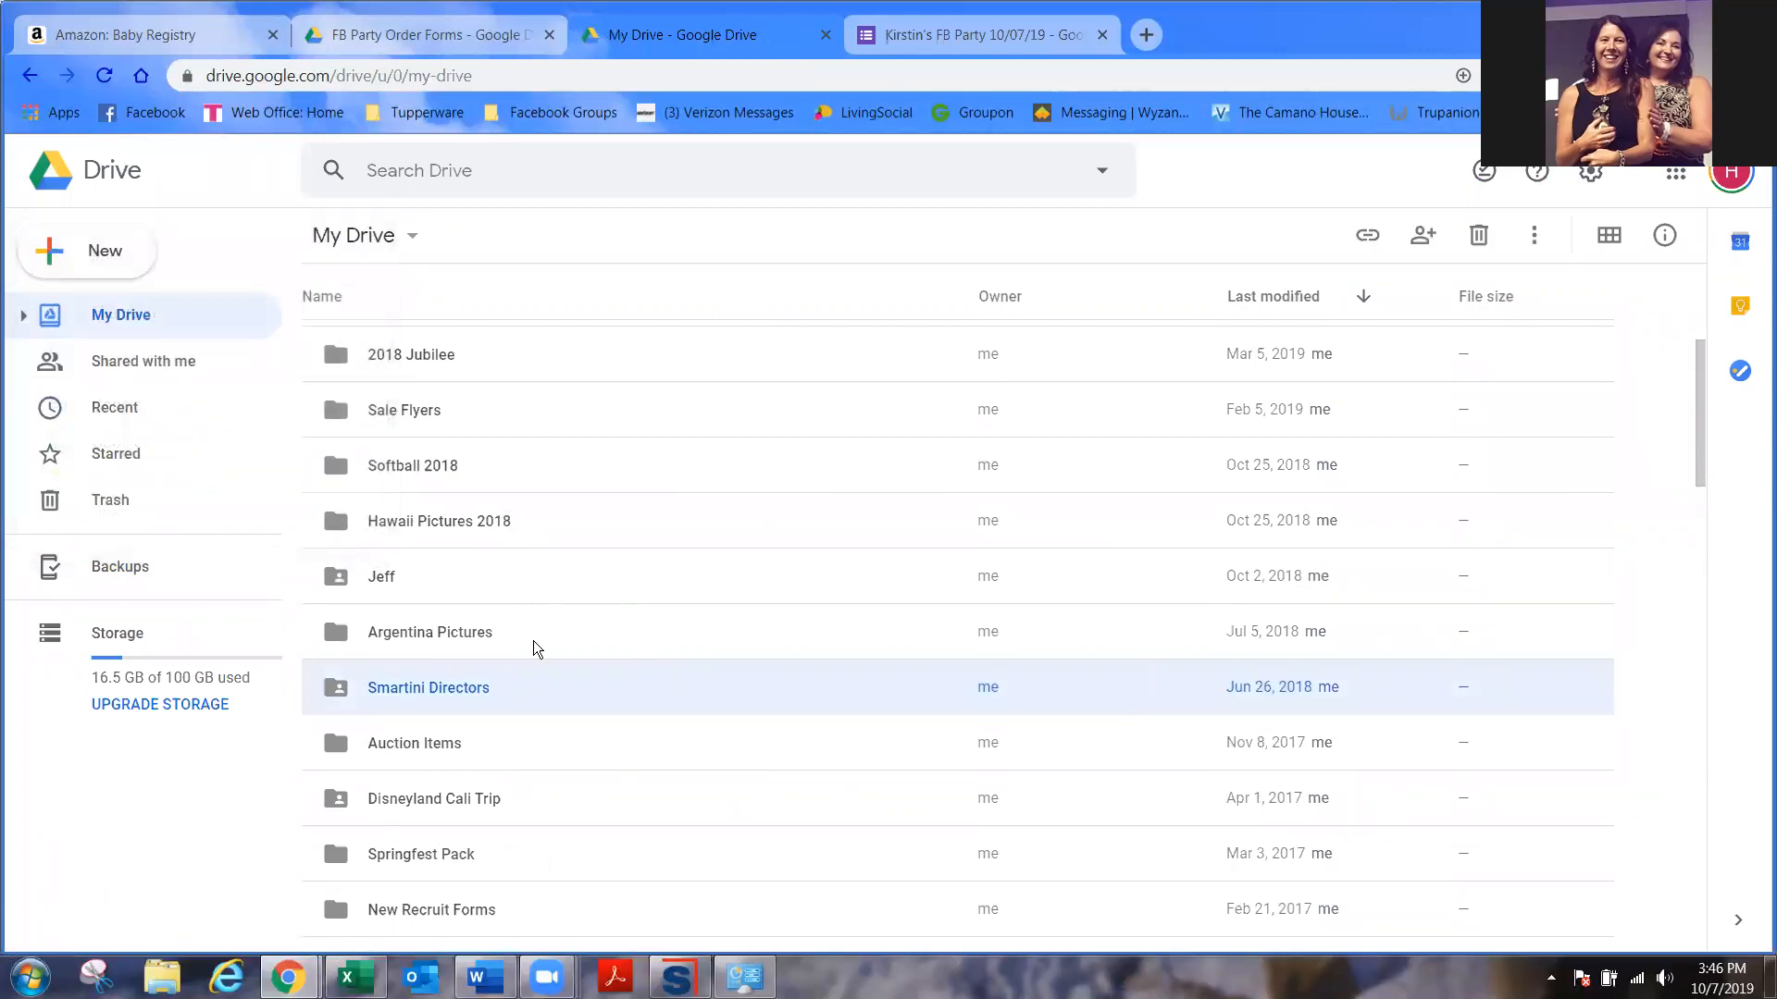
pyautogui.scroll(-5, 572, 761)
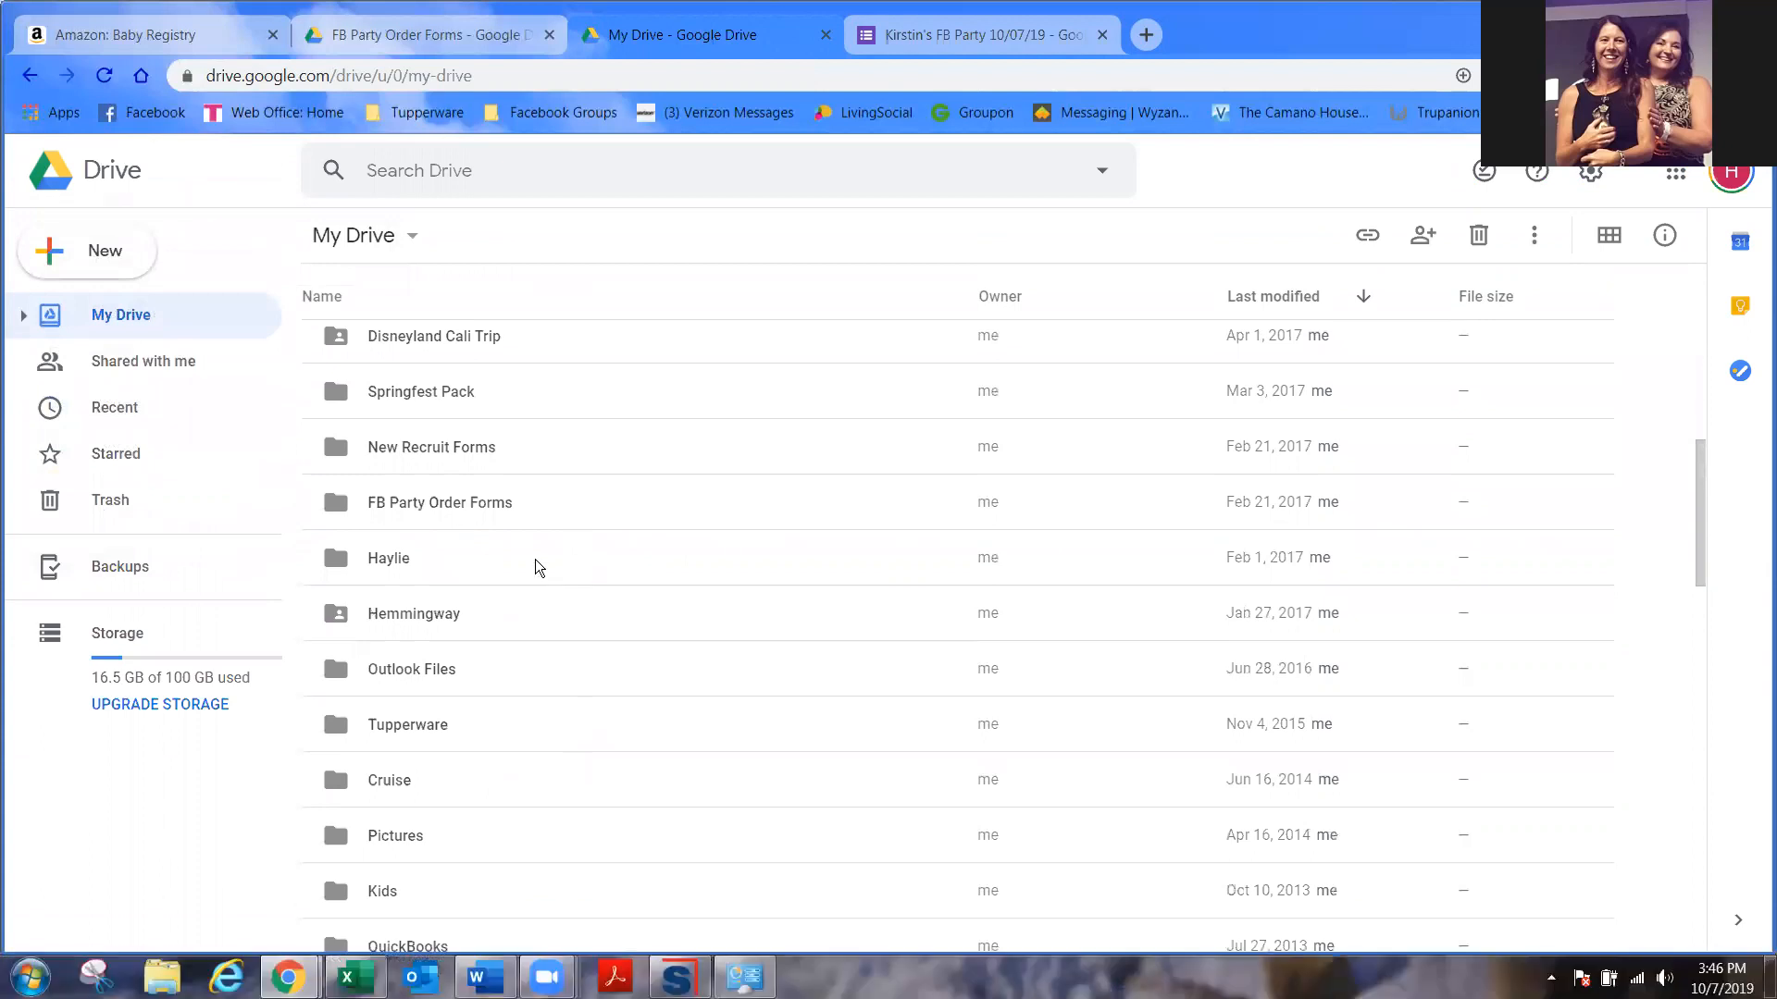
pyautogui.doubleClick(487, 502)
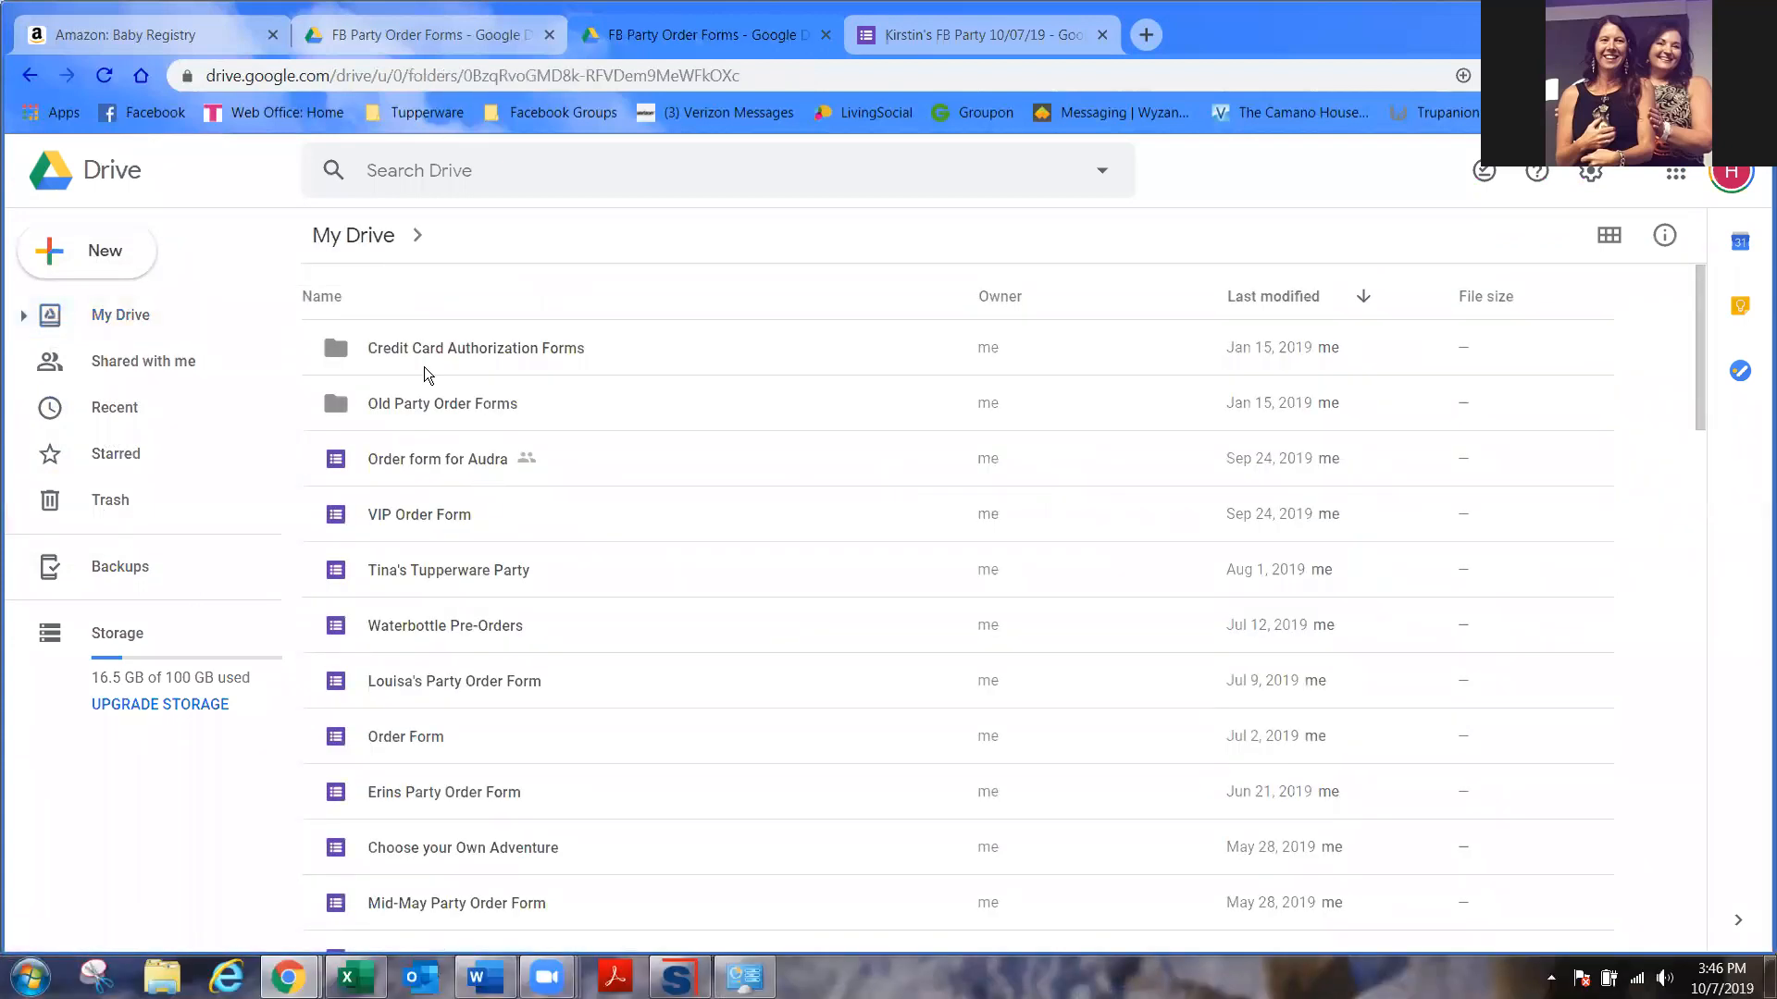
pyautogui.scroll(-15, 474, 759)
pyautogui.scroll(-5, 499, 775)
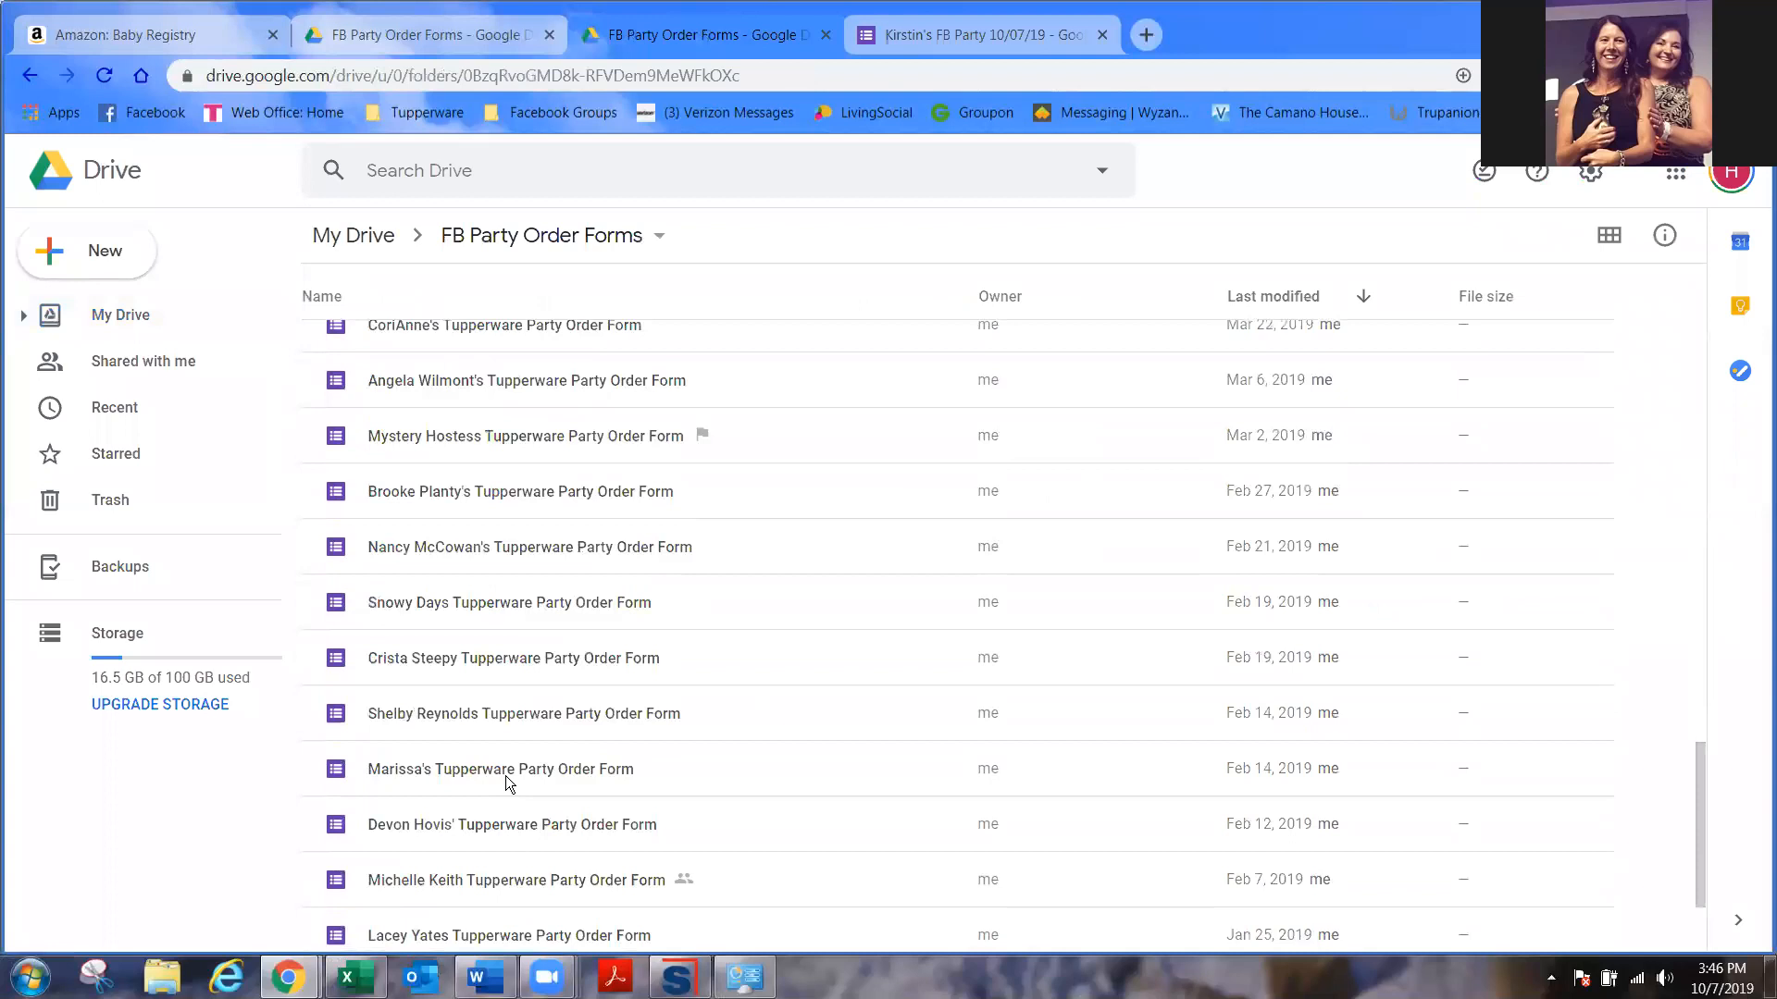
pyautogui.scroll(20, 522, 748)
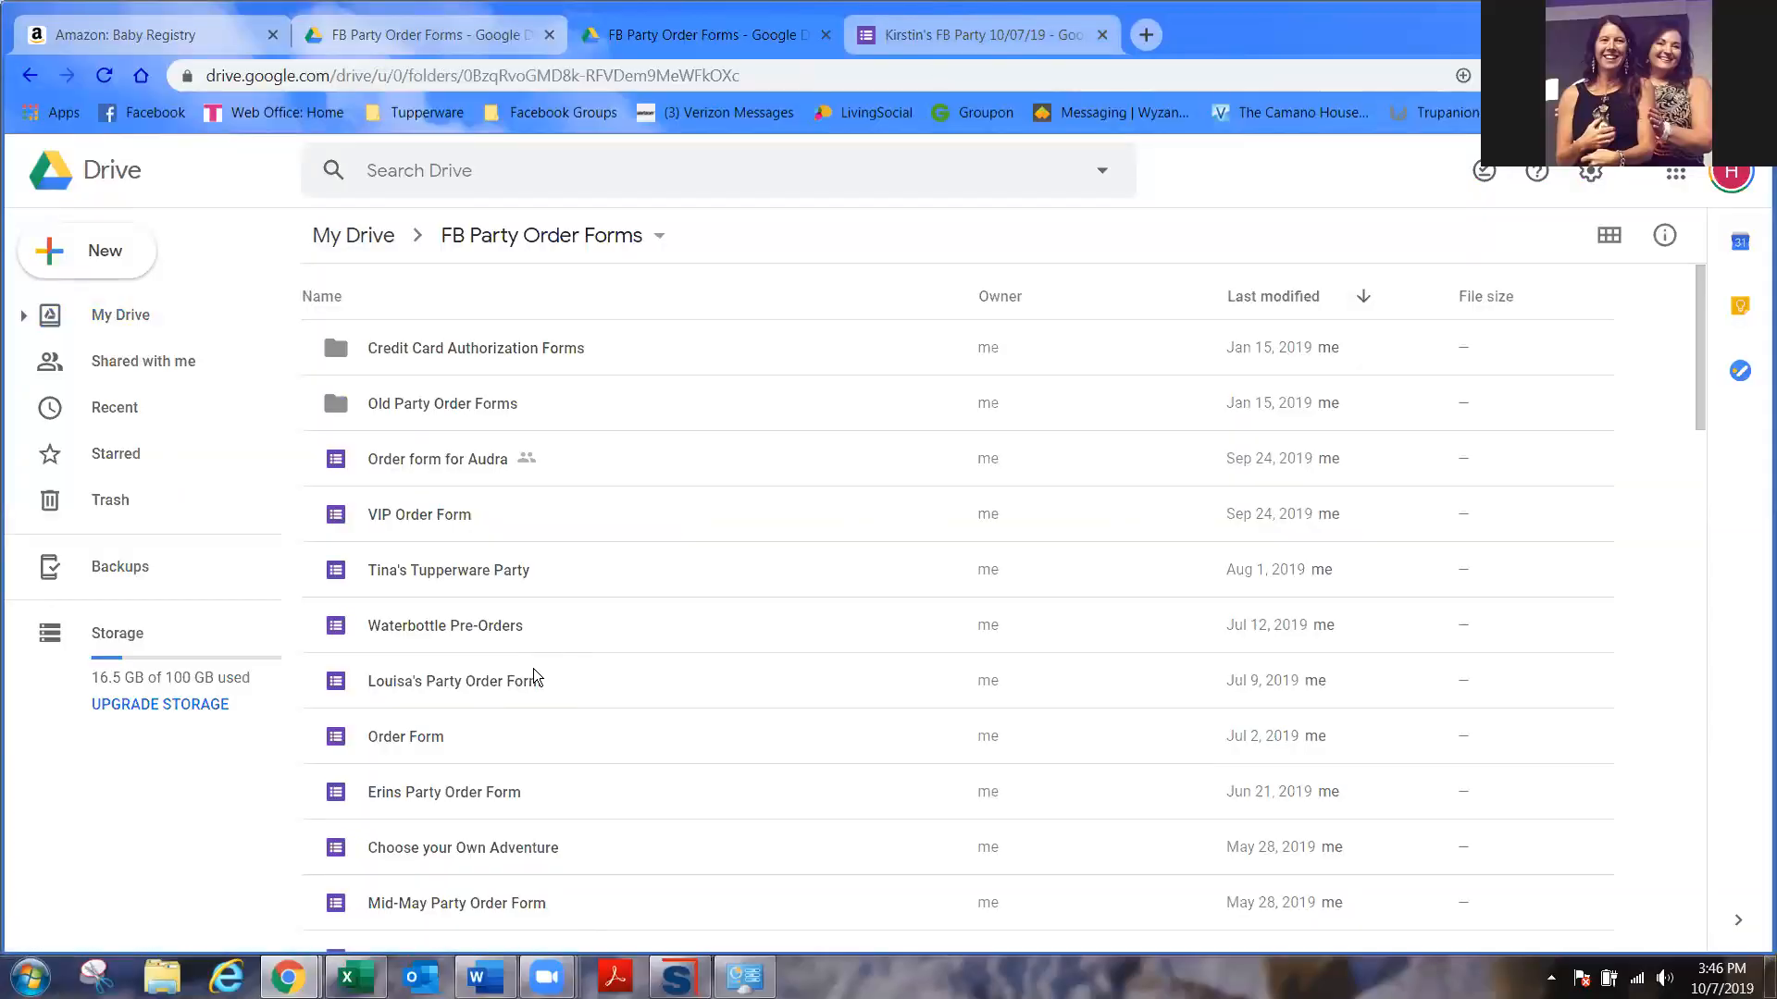
pyautogui.scroll(-3, 490, 692)
pyautogui.scroll(-10, 491, 692)
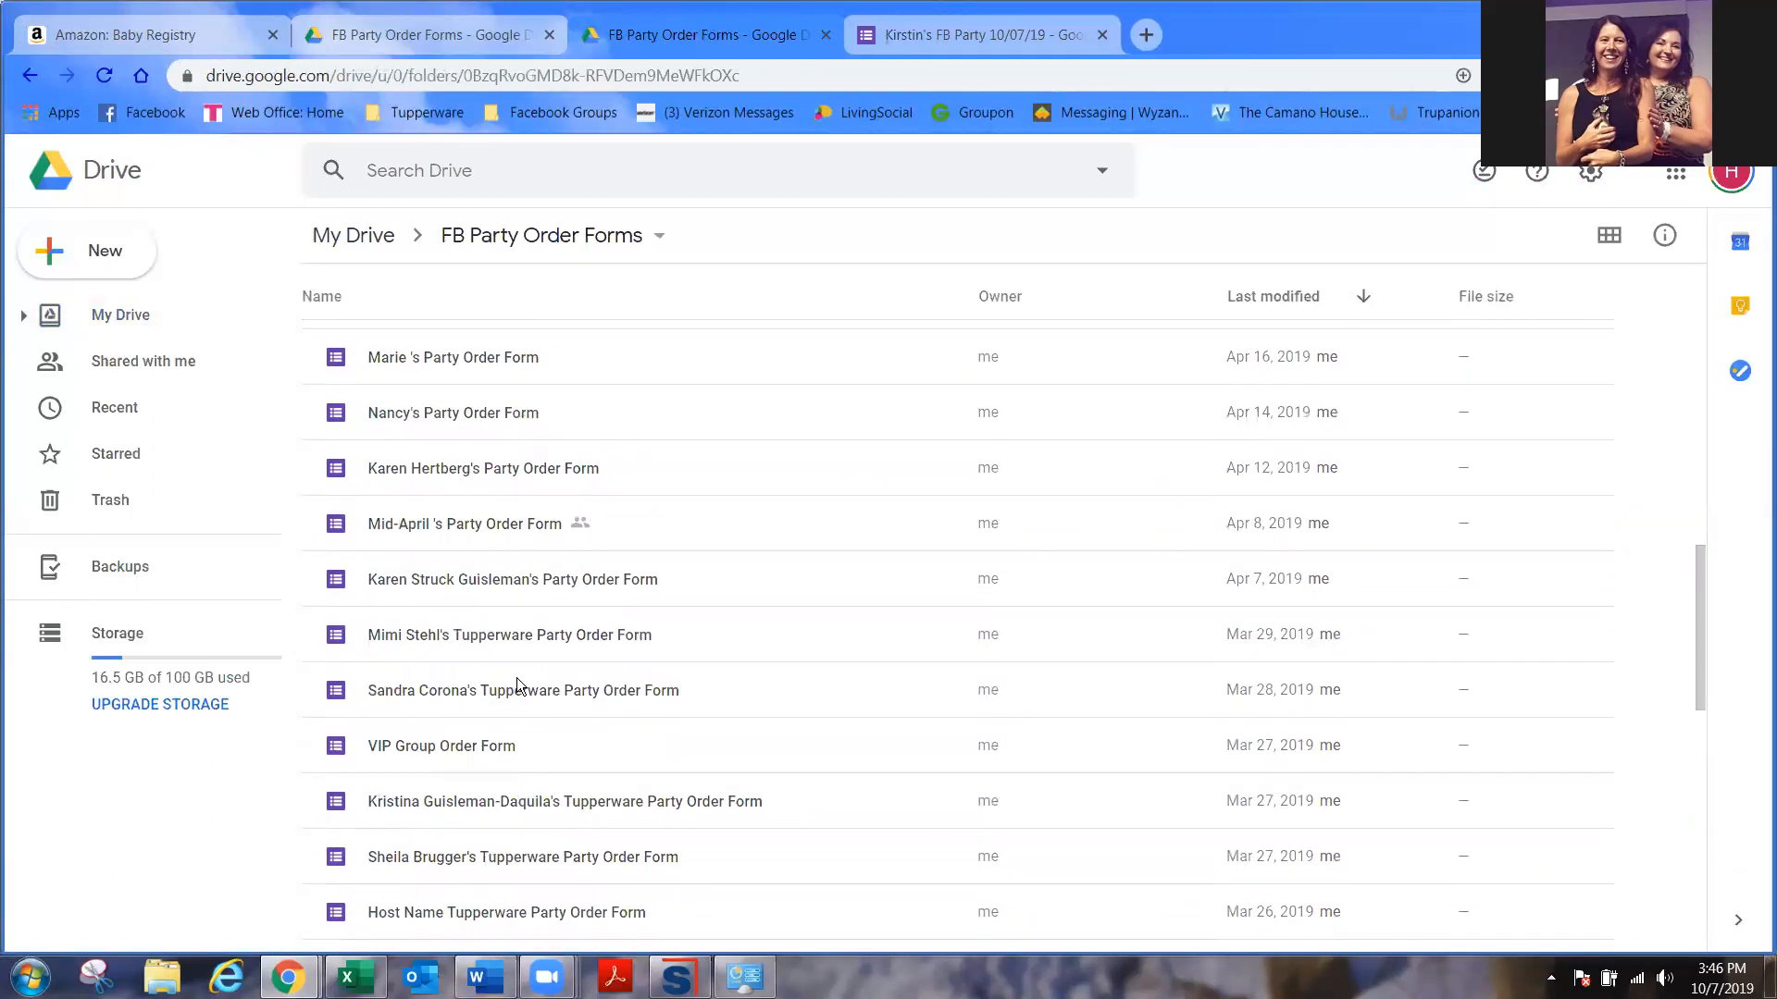
# - Open a past hostess's party order form and view its Responses summary
pyautogui.click(513, 639)
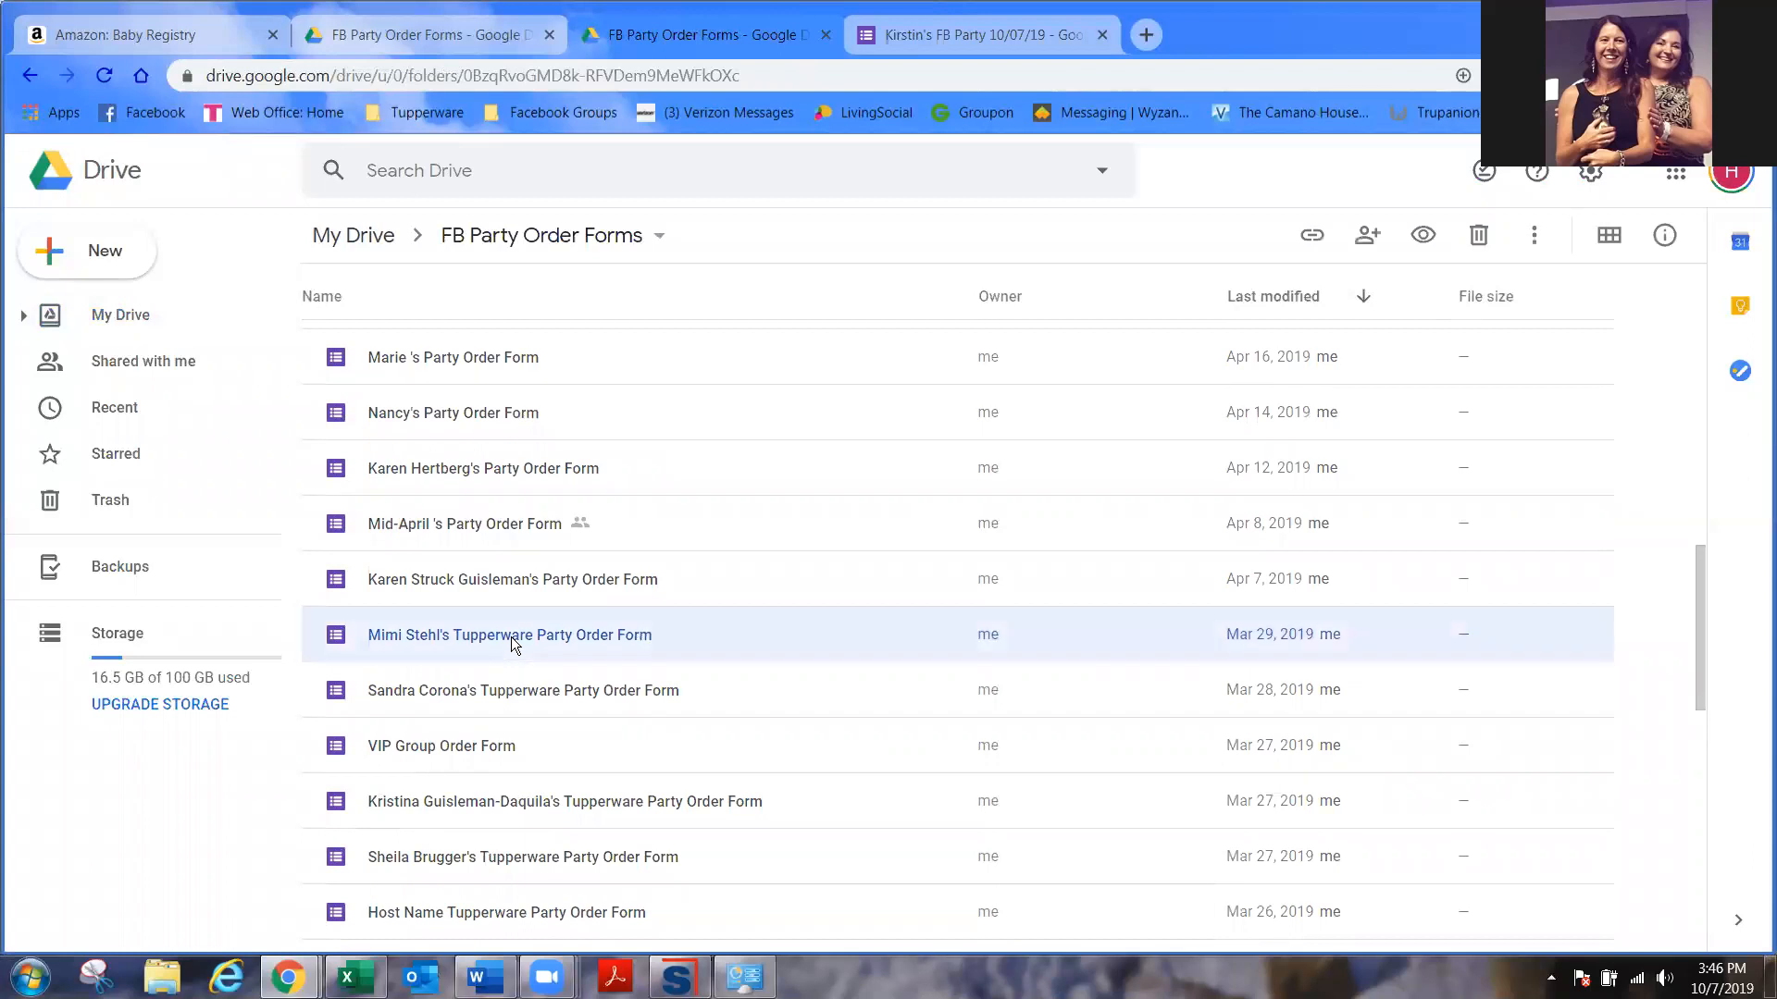
pyautogui.doubleClick(512, 639)
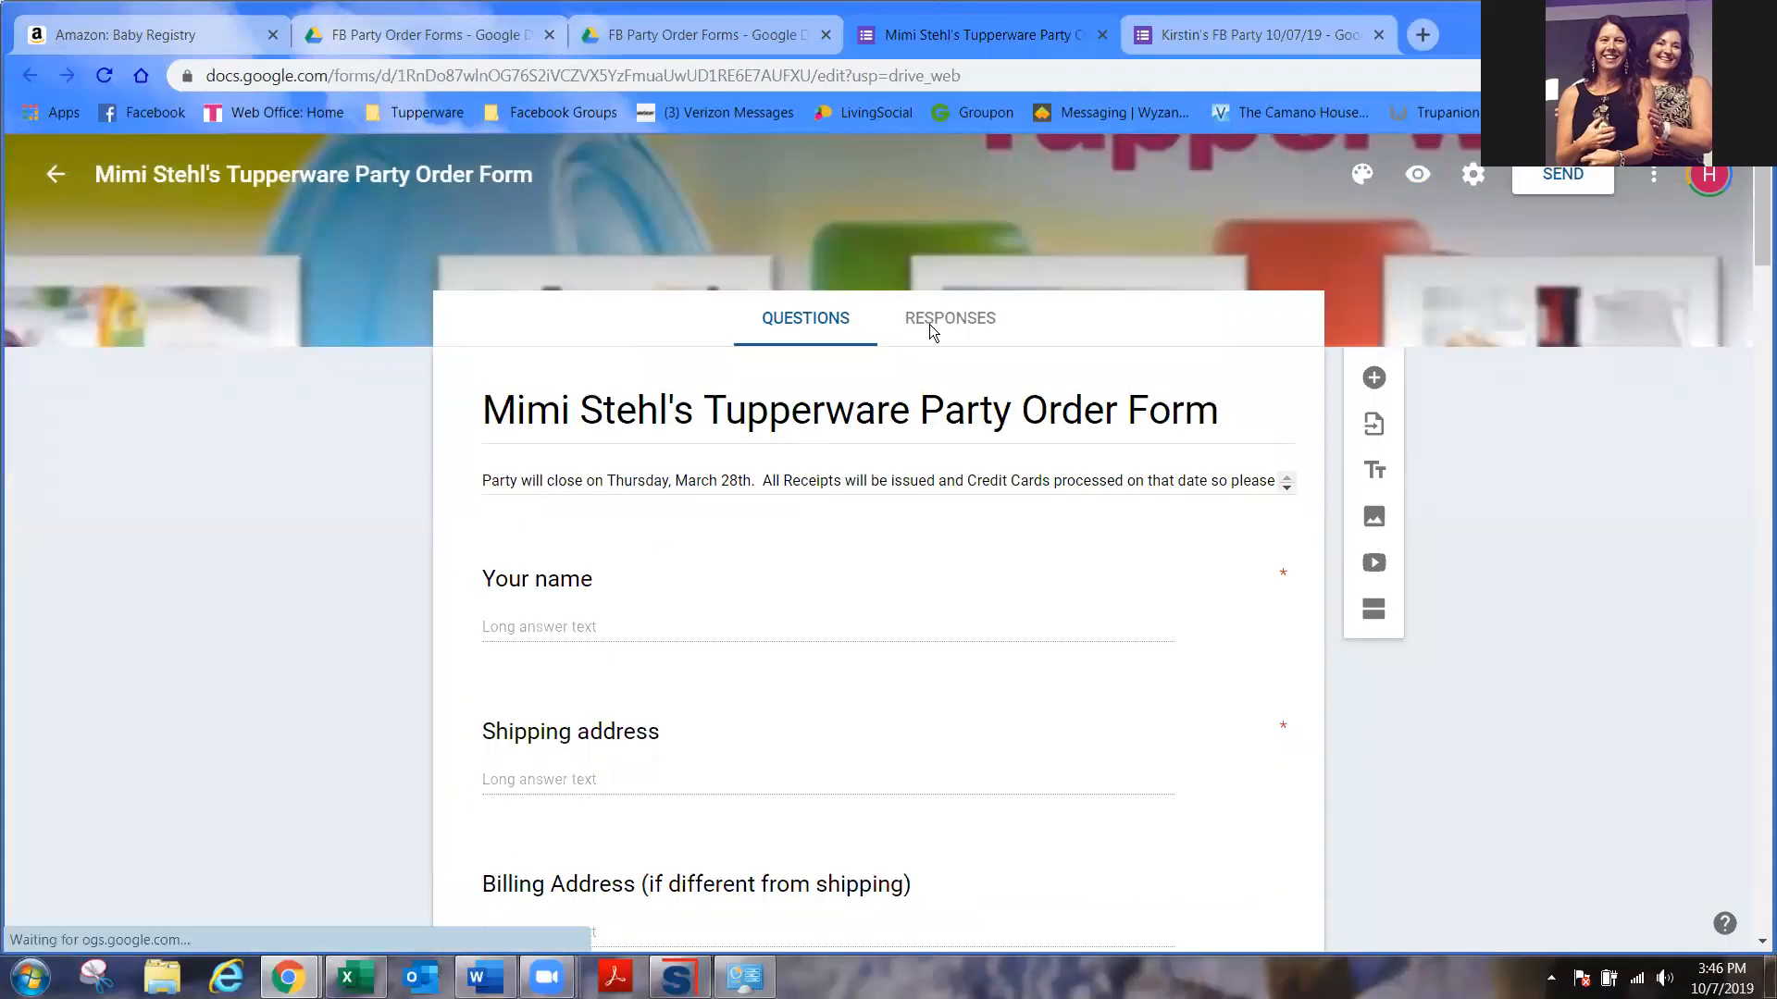
pyautogui.click(930, 321)
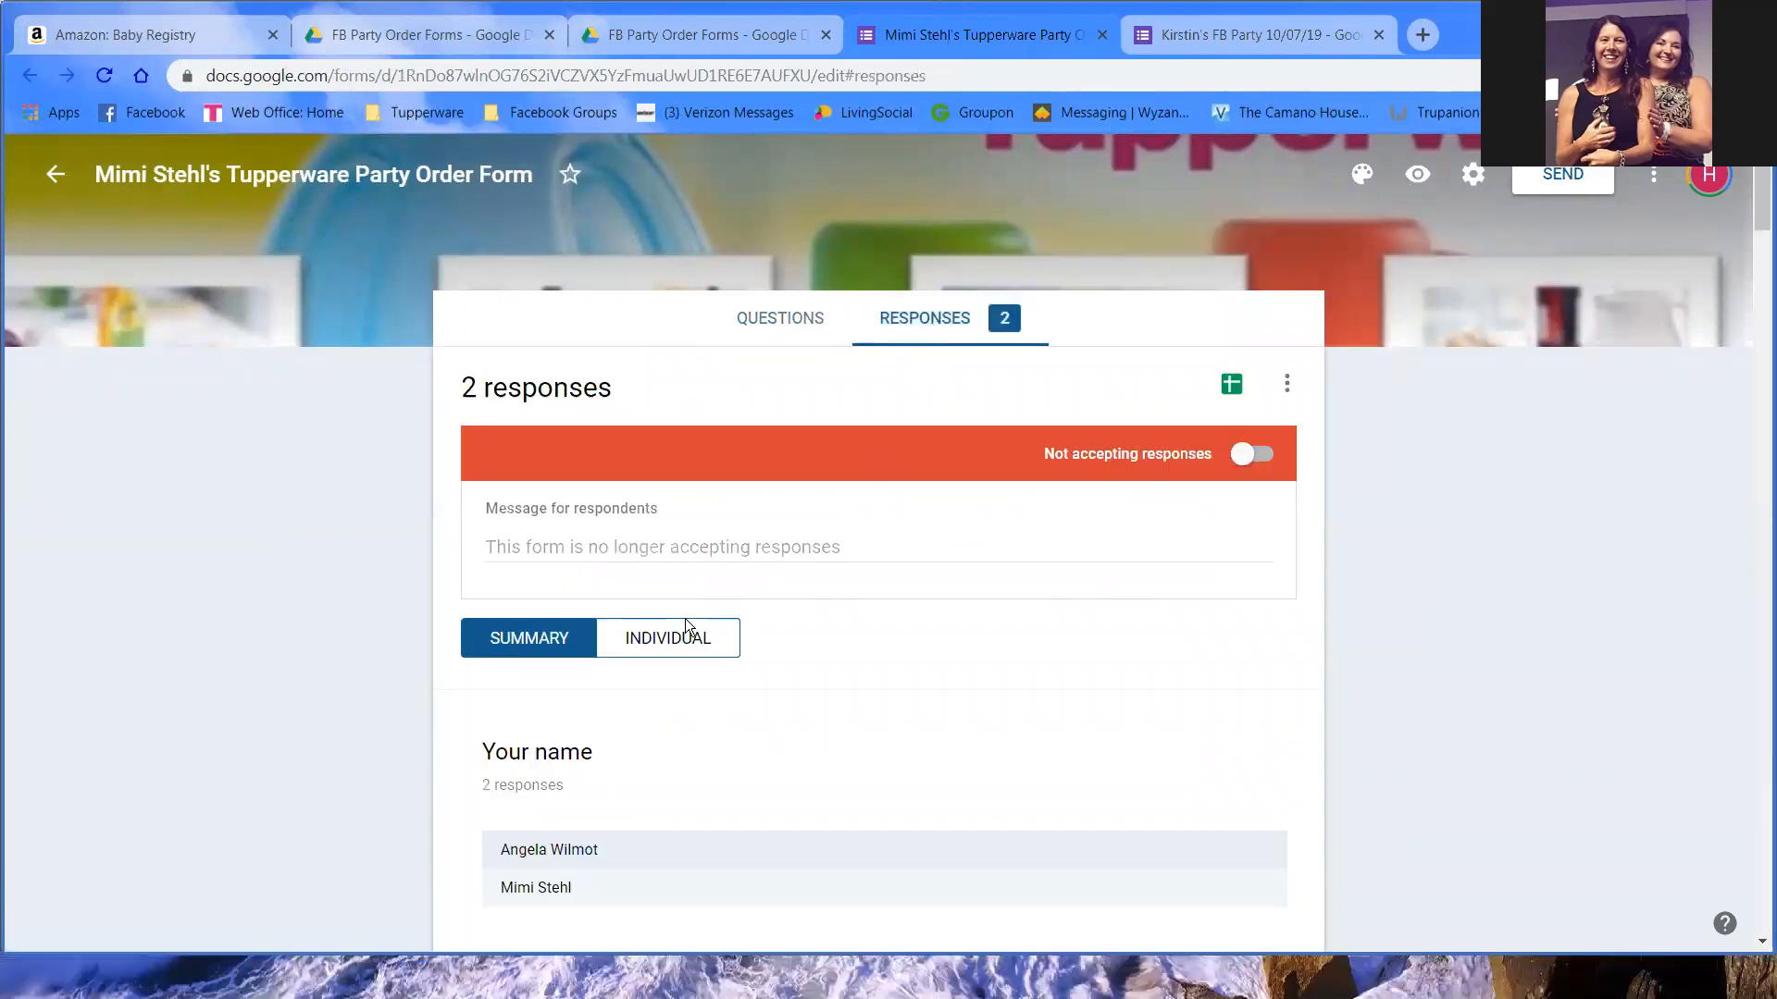
pyautogui.scroll(-5, 755, 612)
pyautogui.scroll(4, 757, 609)
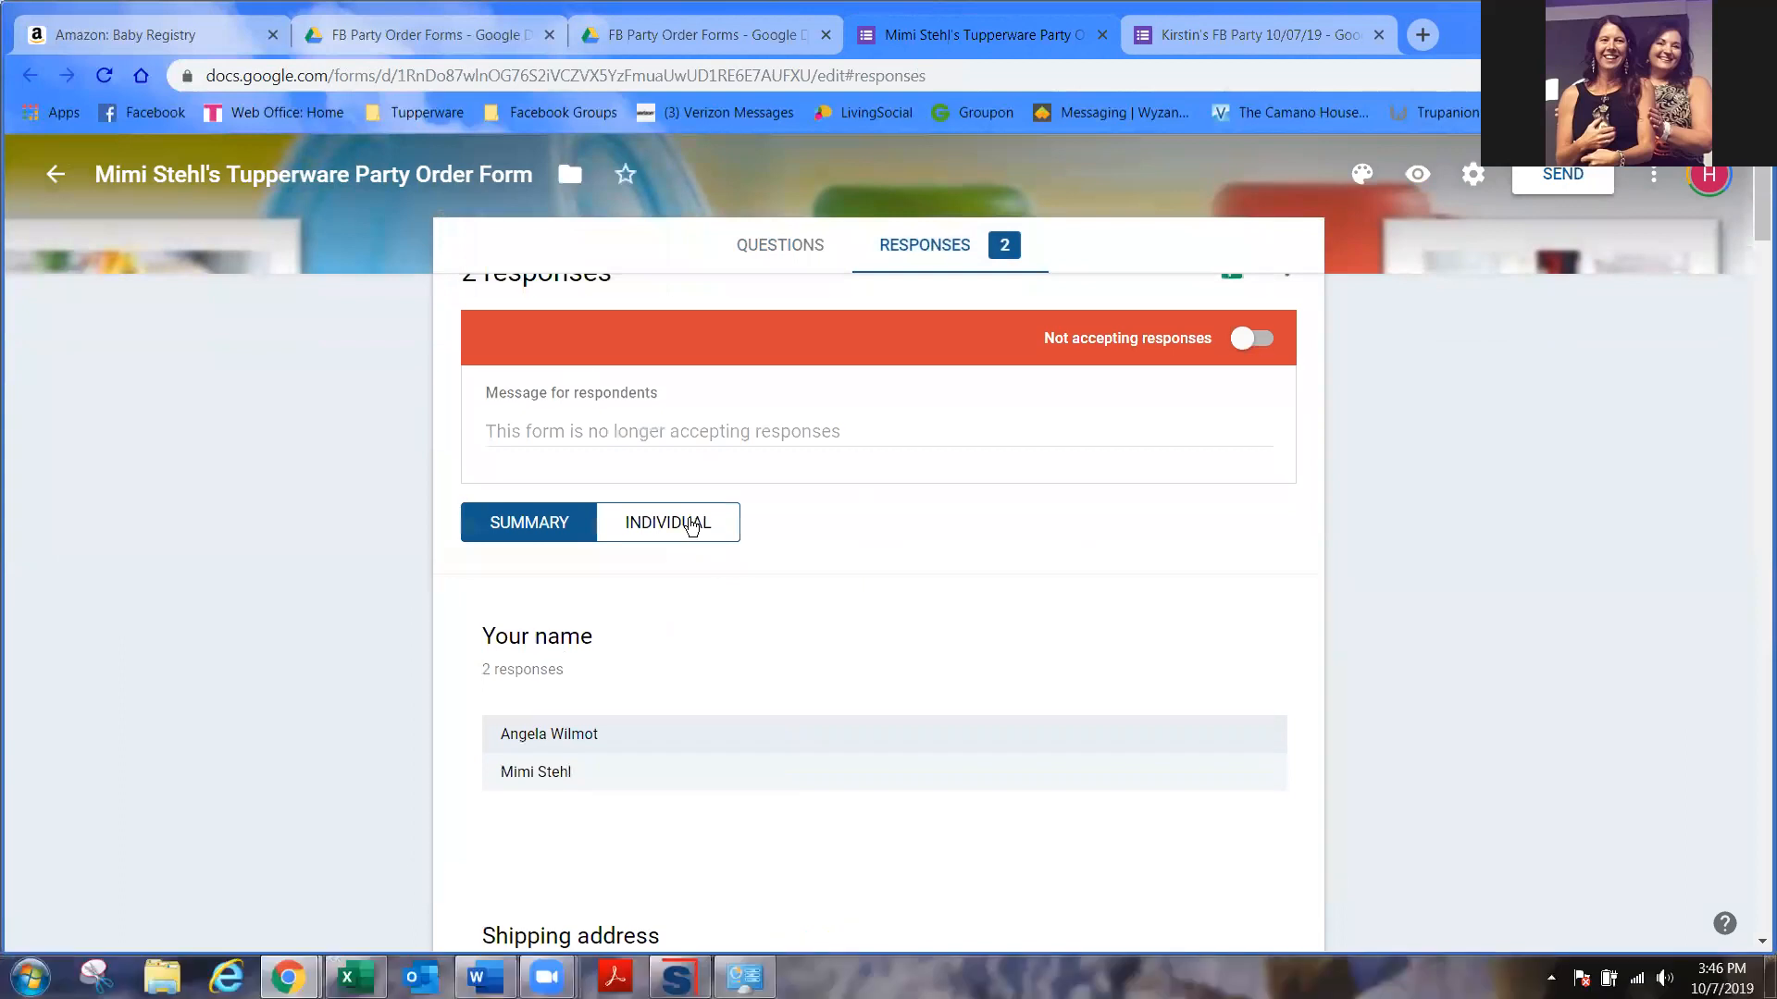
# - Switch to Individual view and read through both submitted responses
pyautogui.click(691, 525)
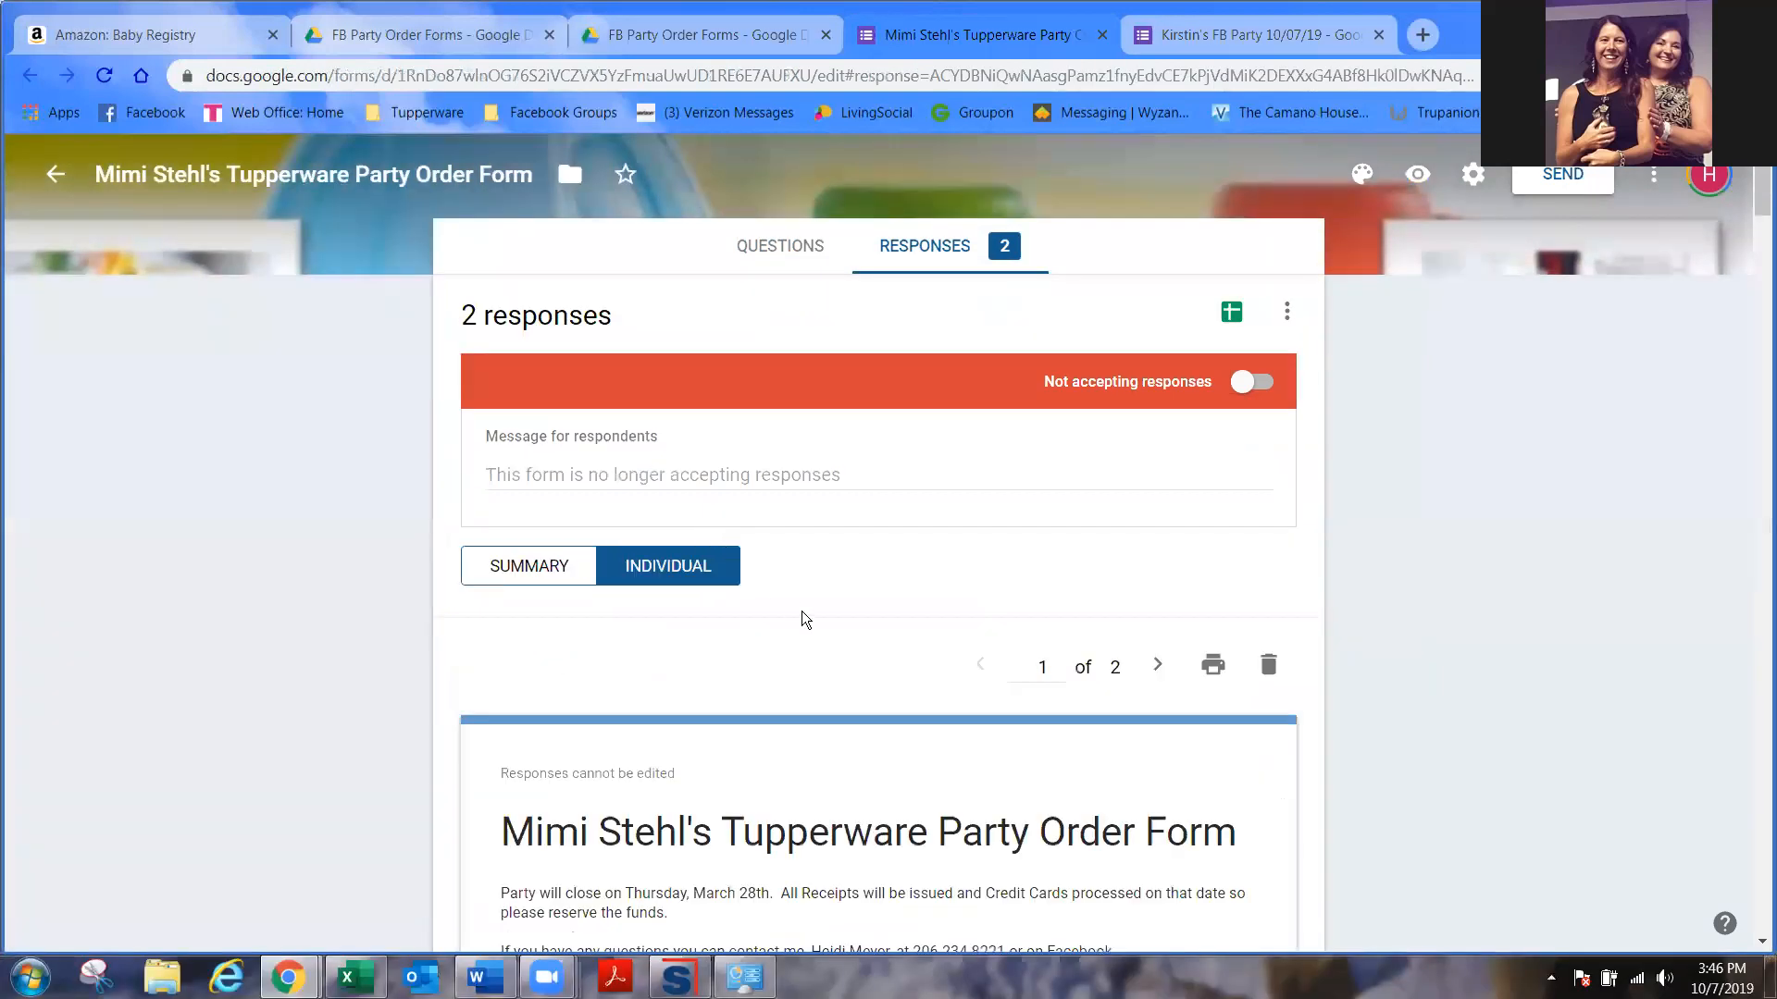
pyautogui.scroll(-7, 805, 621)
pyautogui.scroll(-2, 808, 624)
pyautogui.scroll(12, 808, 624)
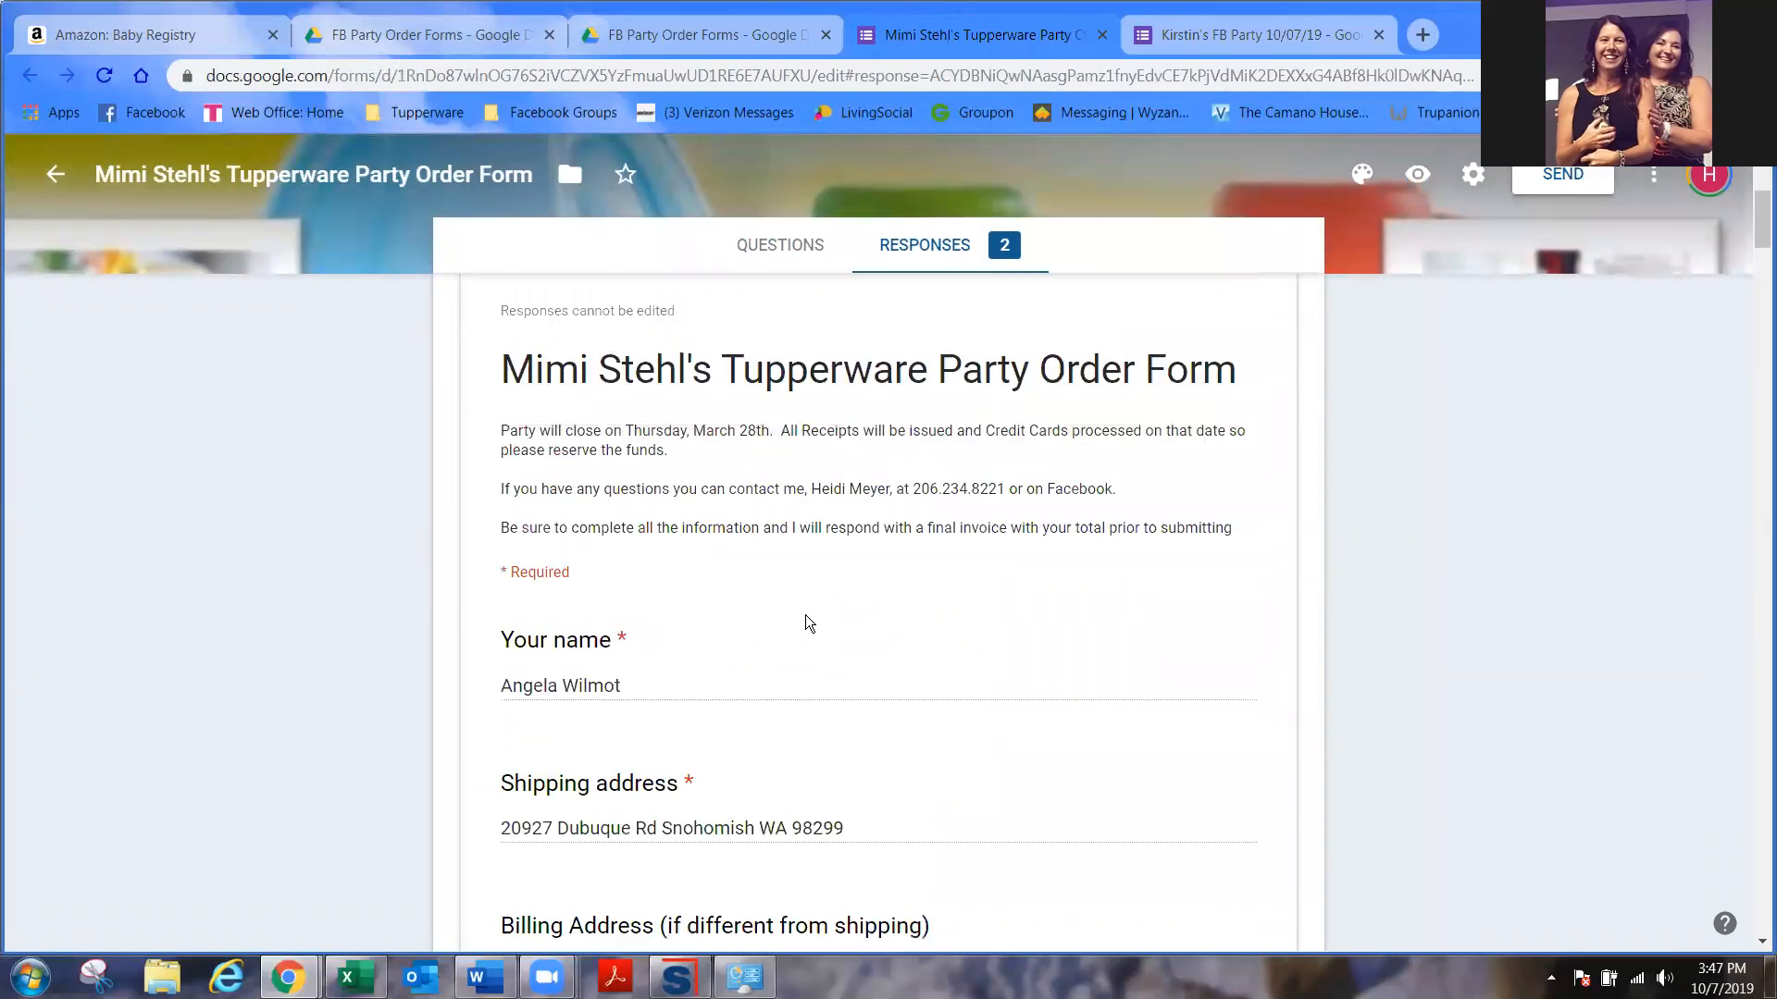
pyautogui.scroll(-5, 808, 626)
pyautogui.scroll(-7, 807, 626)
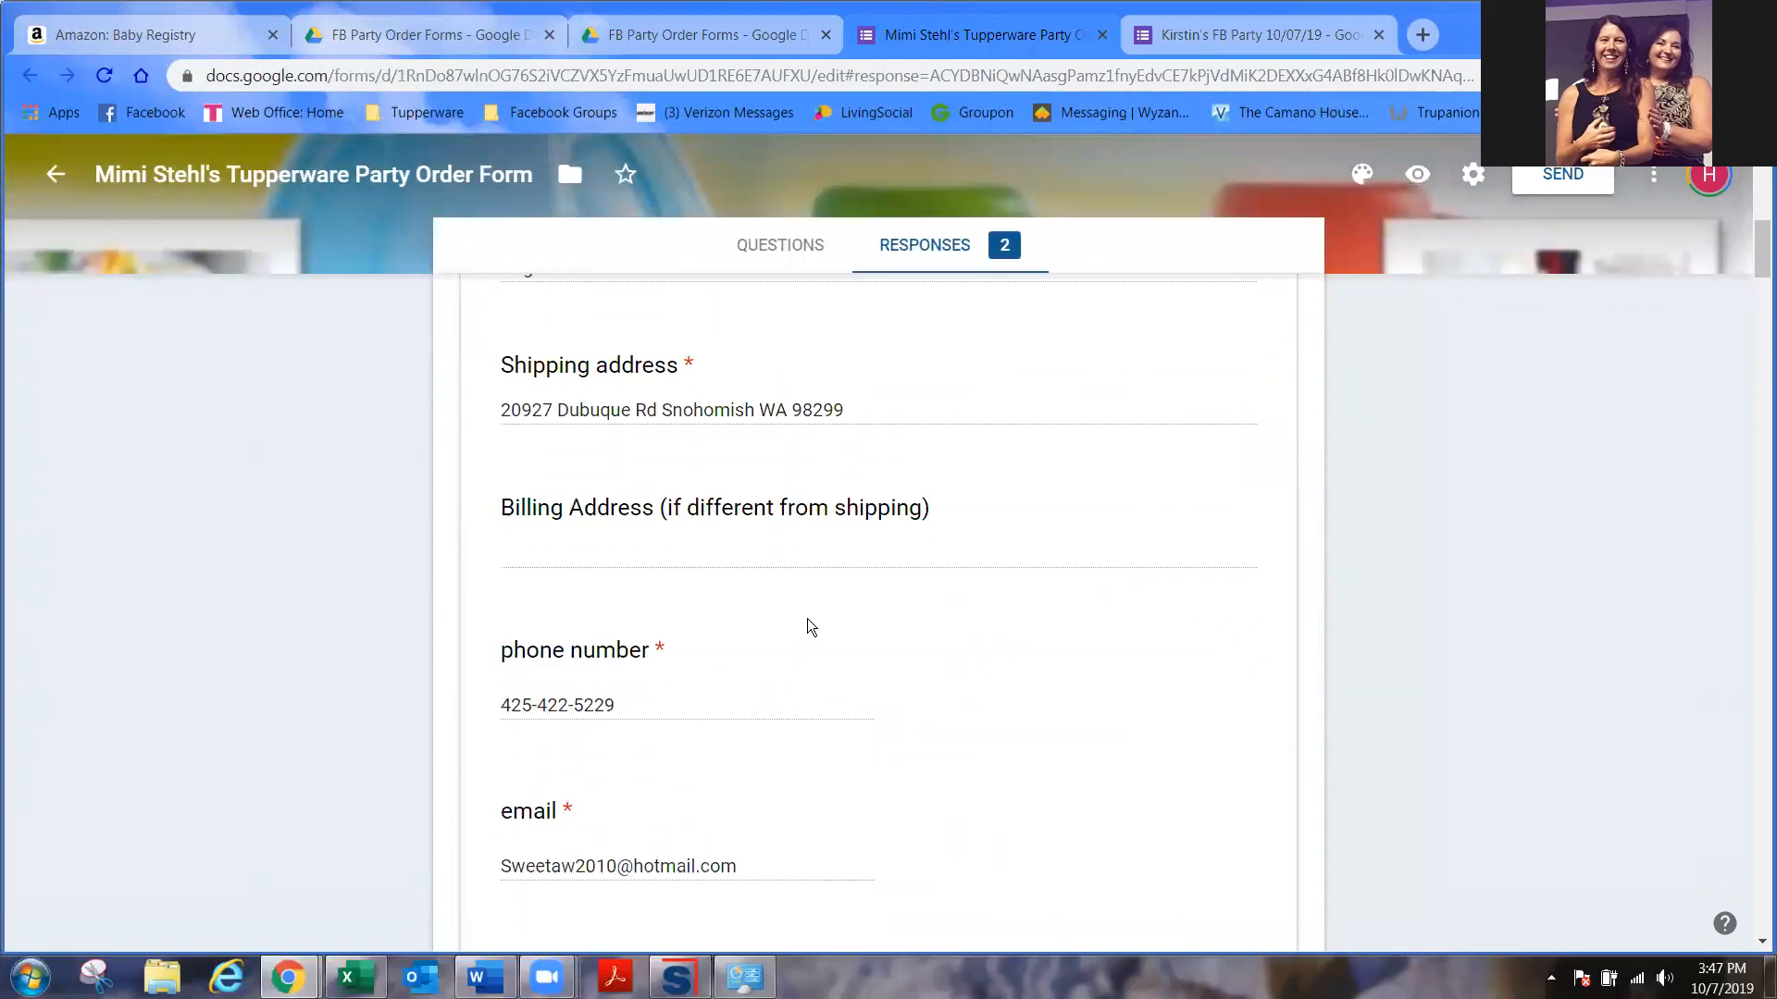
pyautogui.scroll(10, 808, 626)
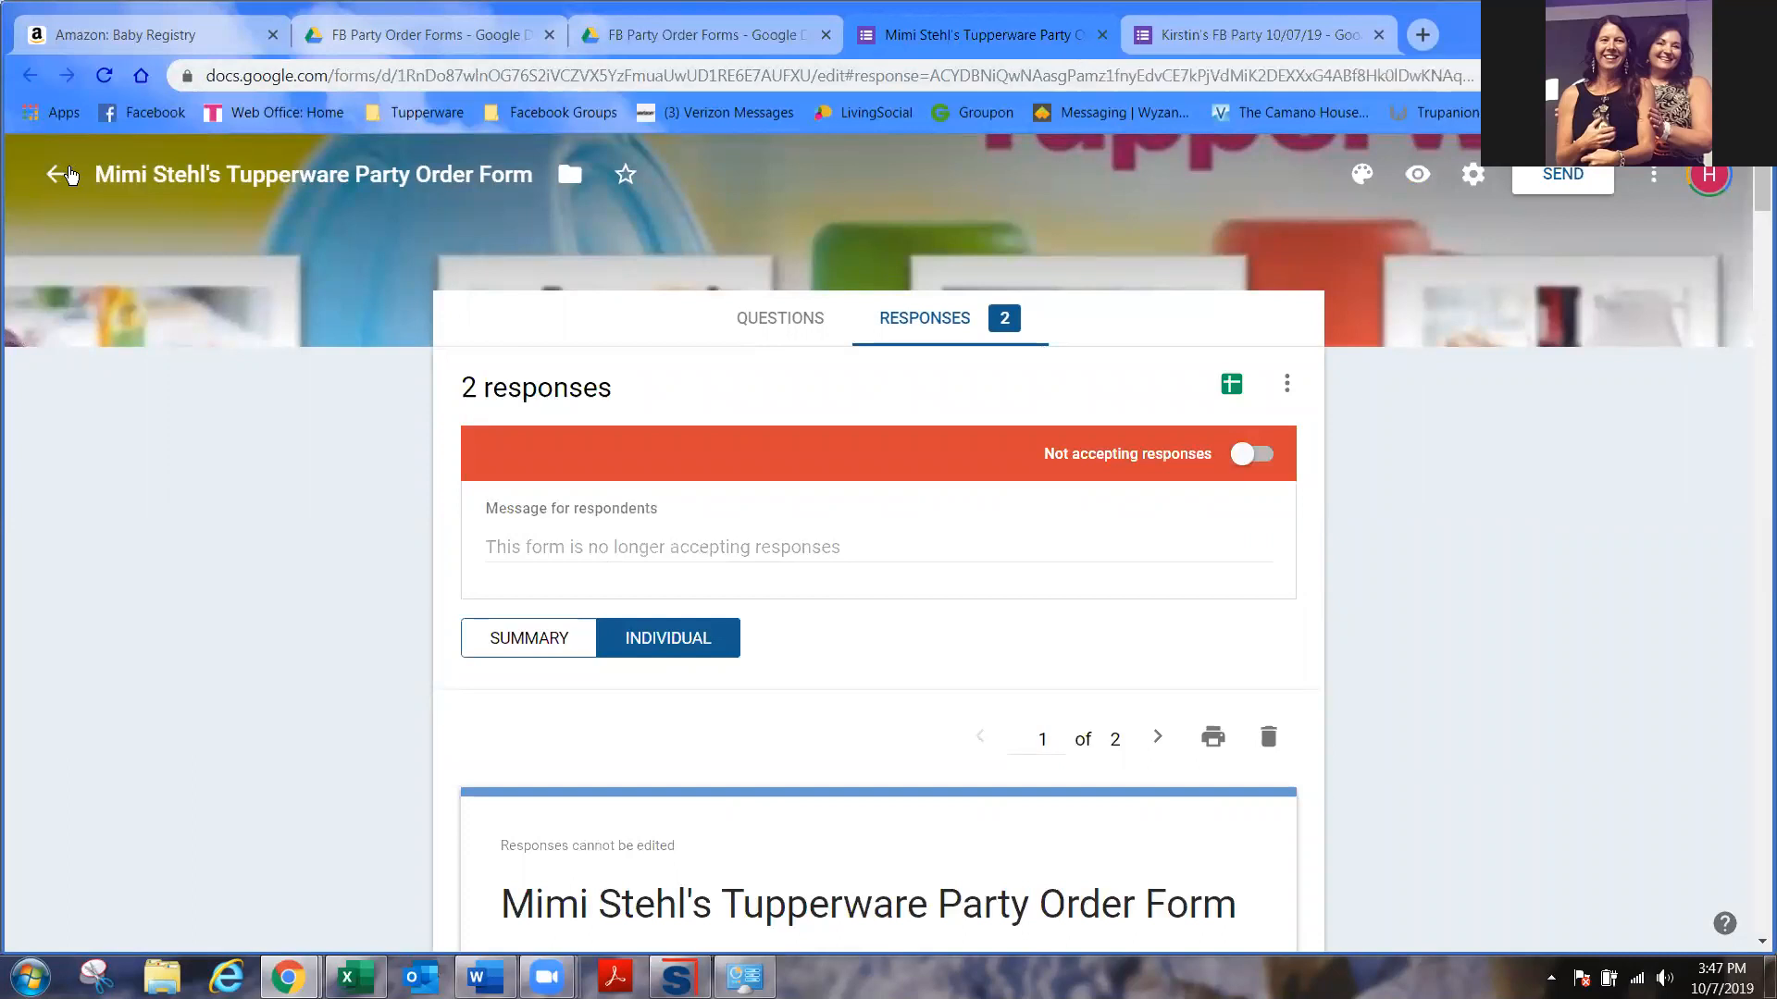
# - Return to the FB Party 10/07/19 form and scroll to its Mid-October Sale Items grid
pyautogui.click(65, 178)
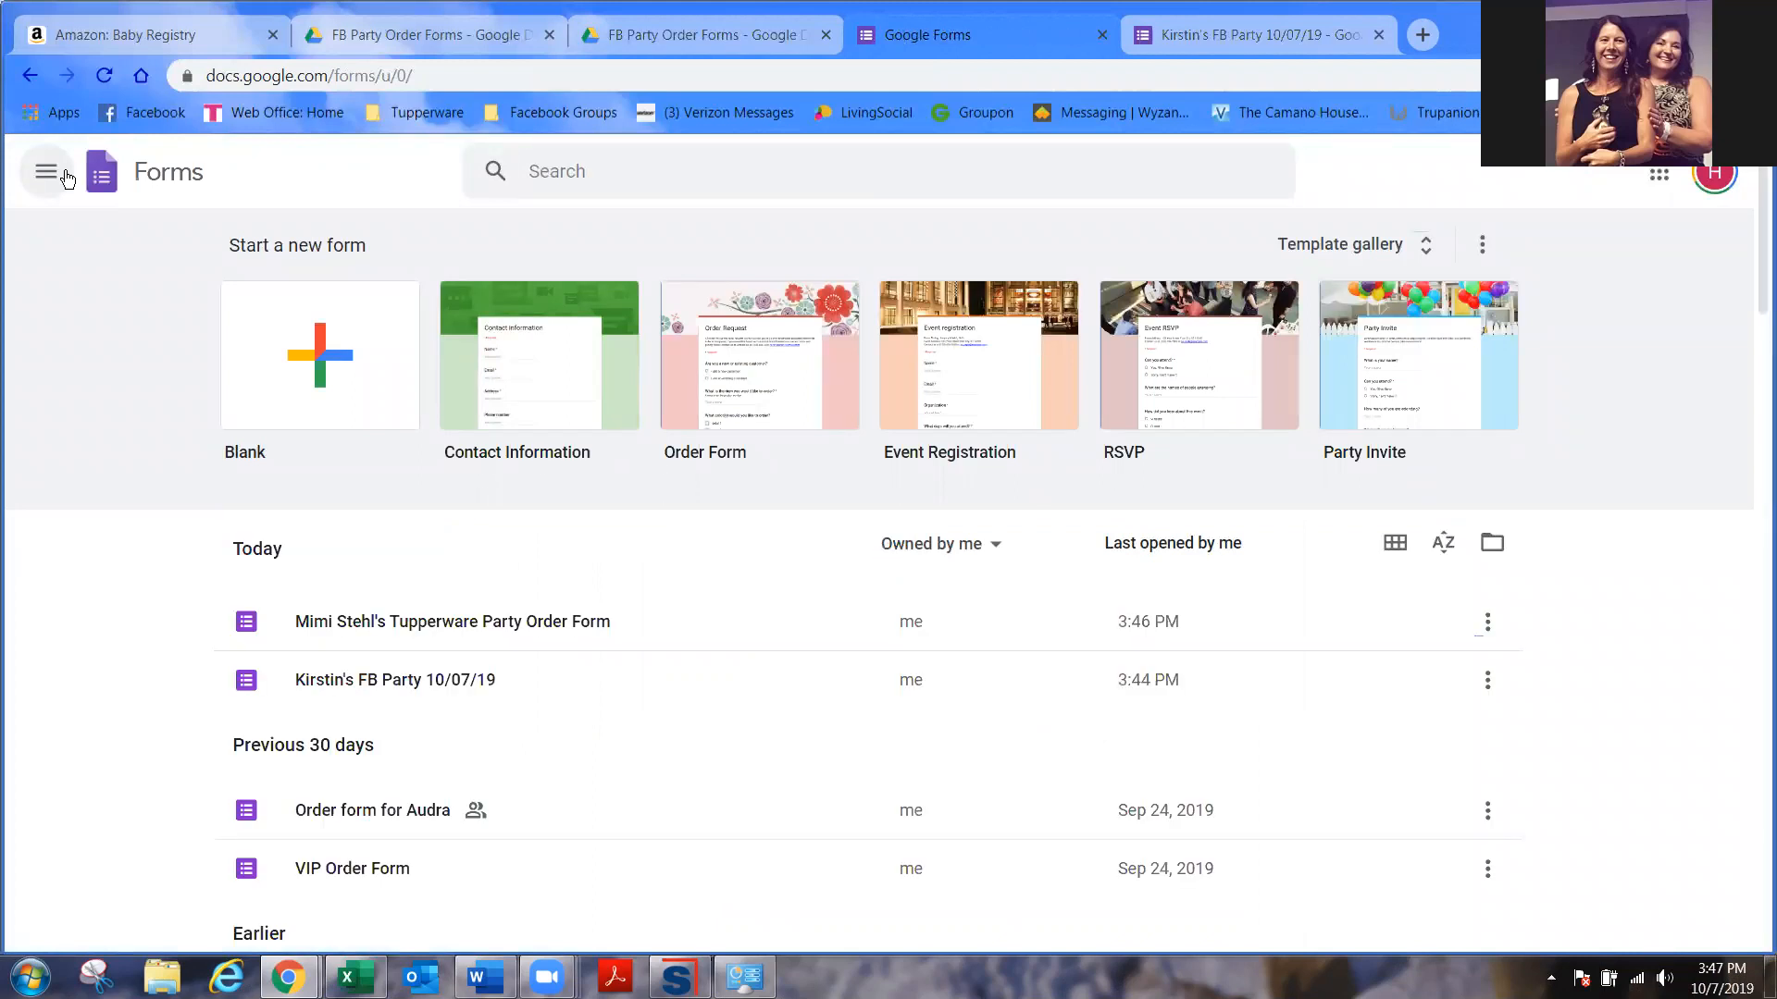
pyautogui.click(1209, 31)
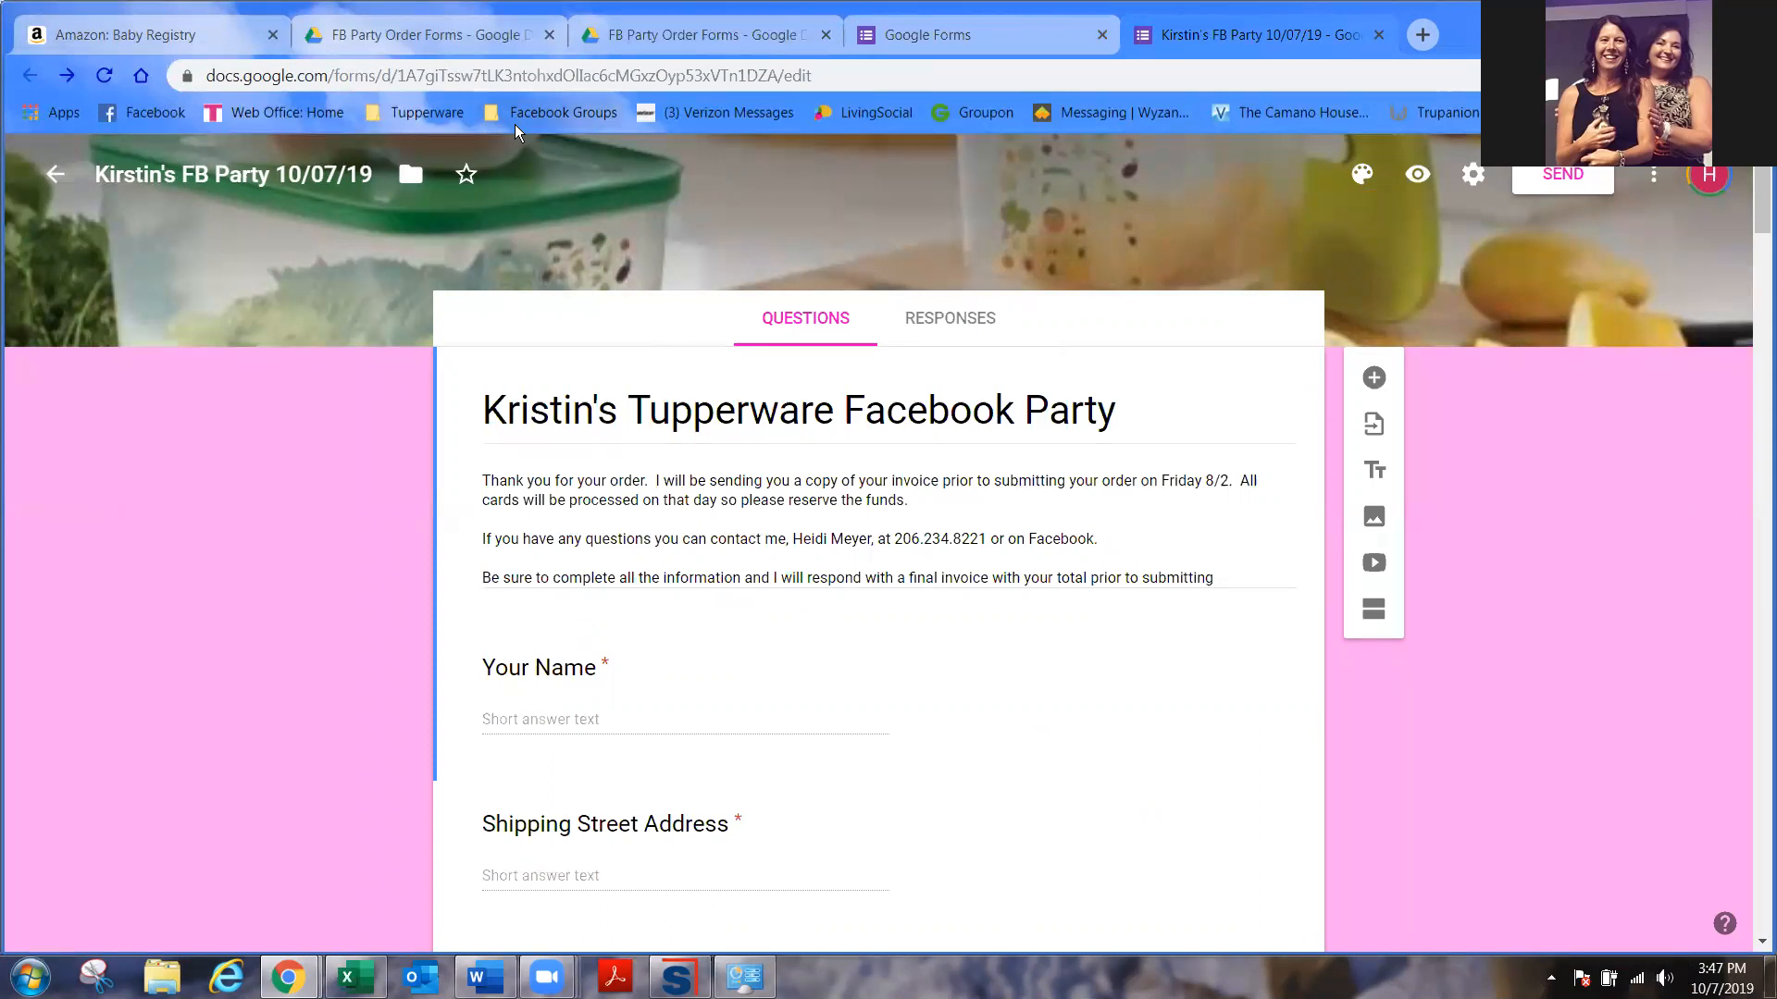
pyautogui.scroll(-15, 811, 651)
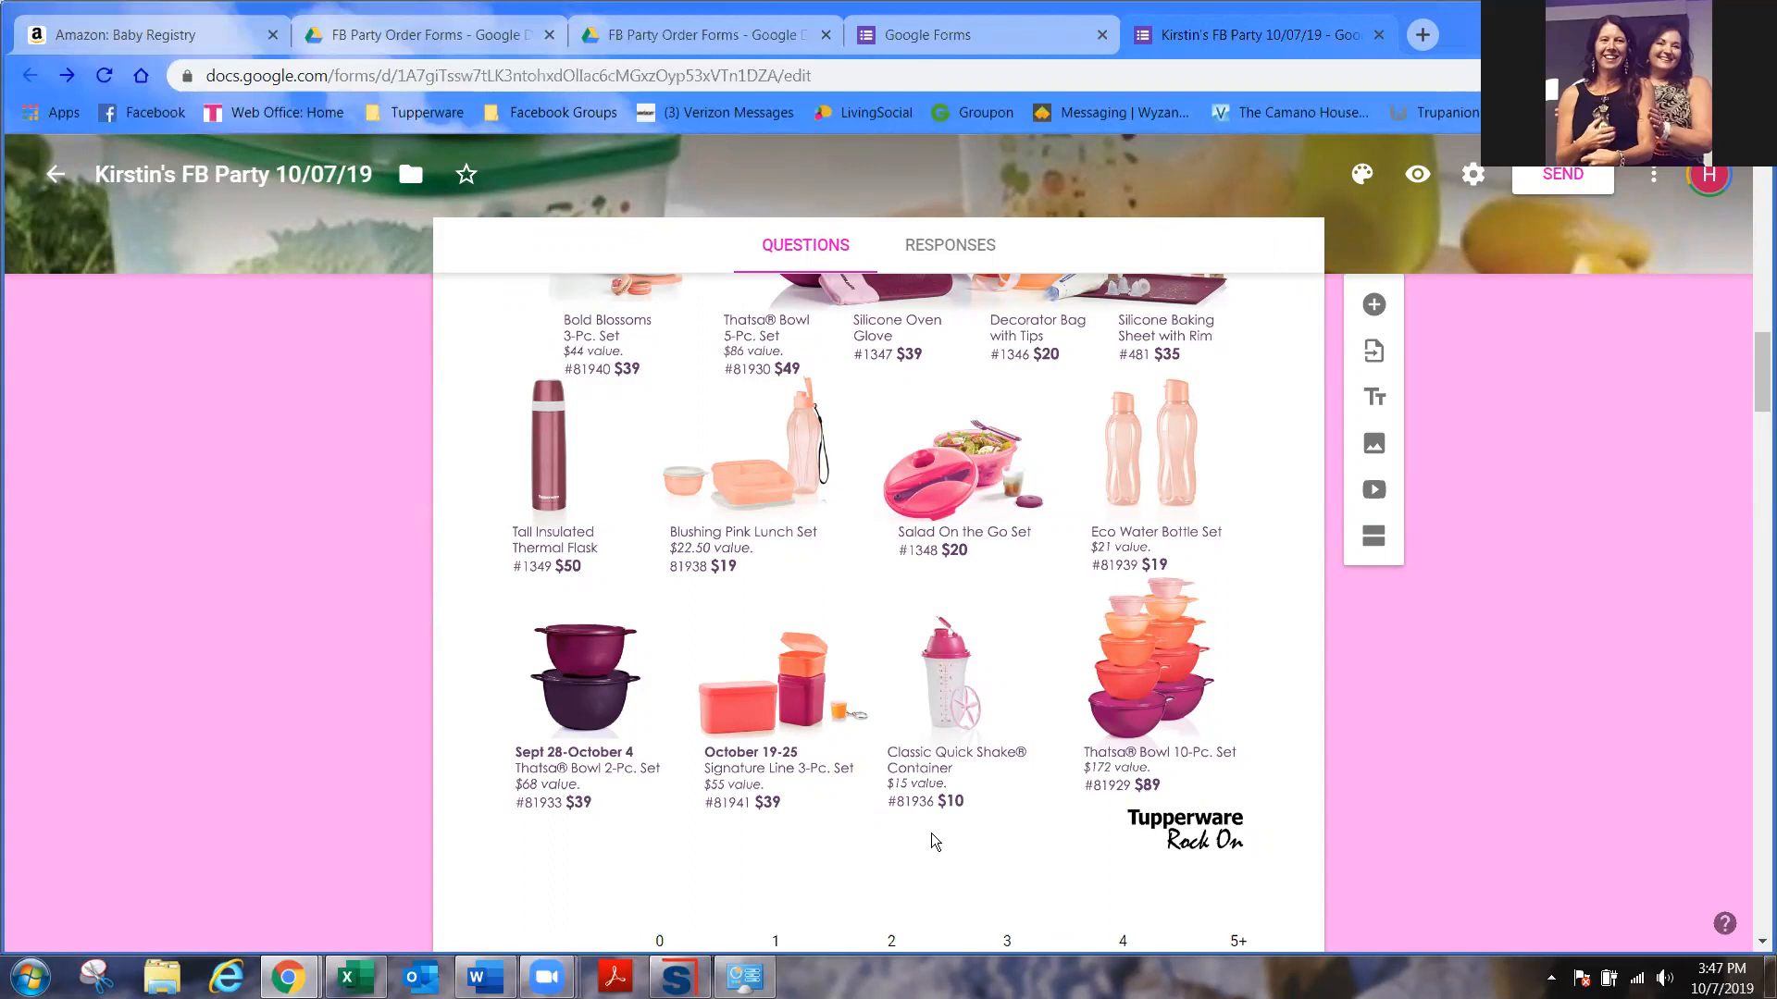
pyautogui.scroll(-9, 930, 833)
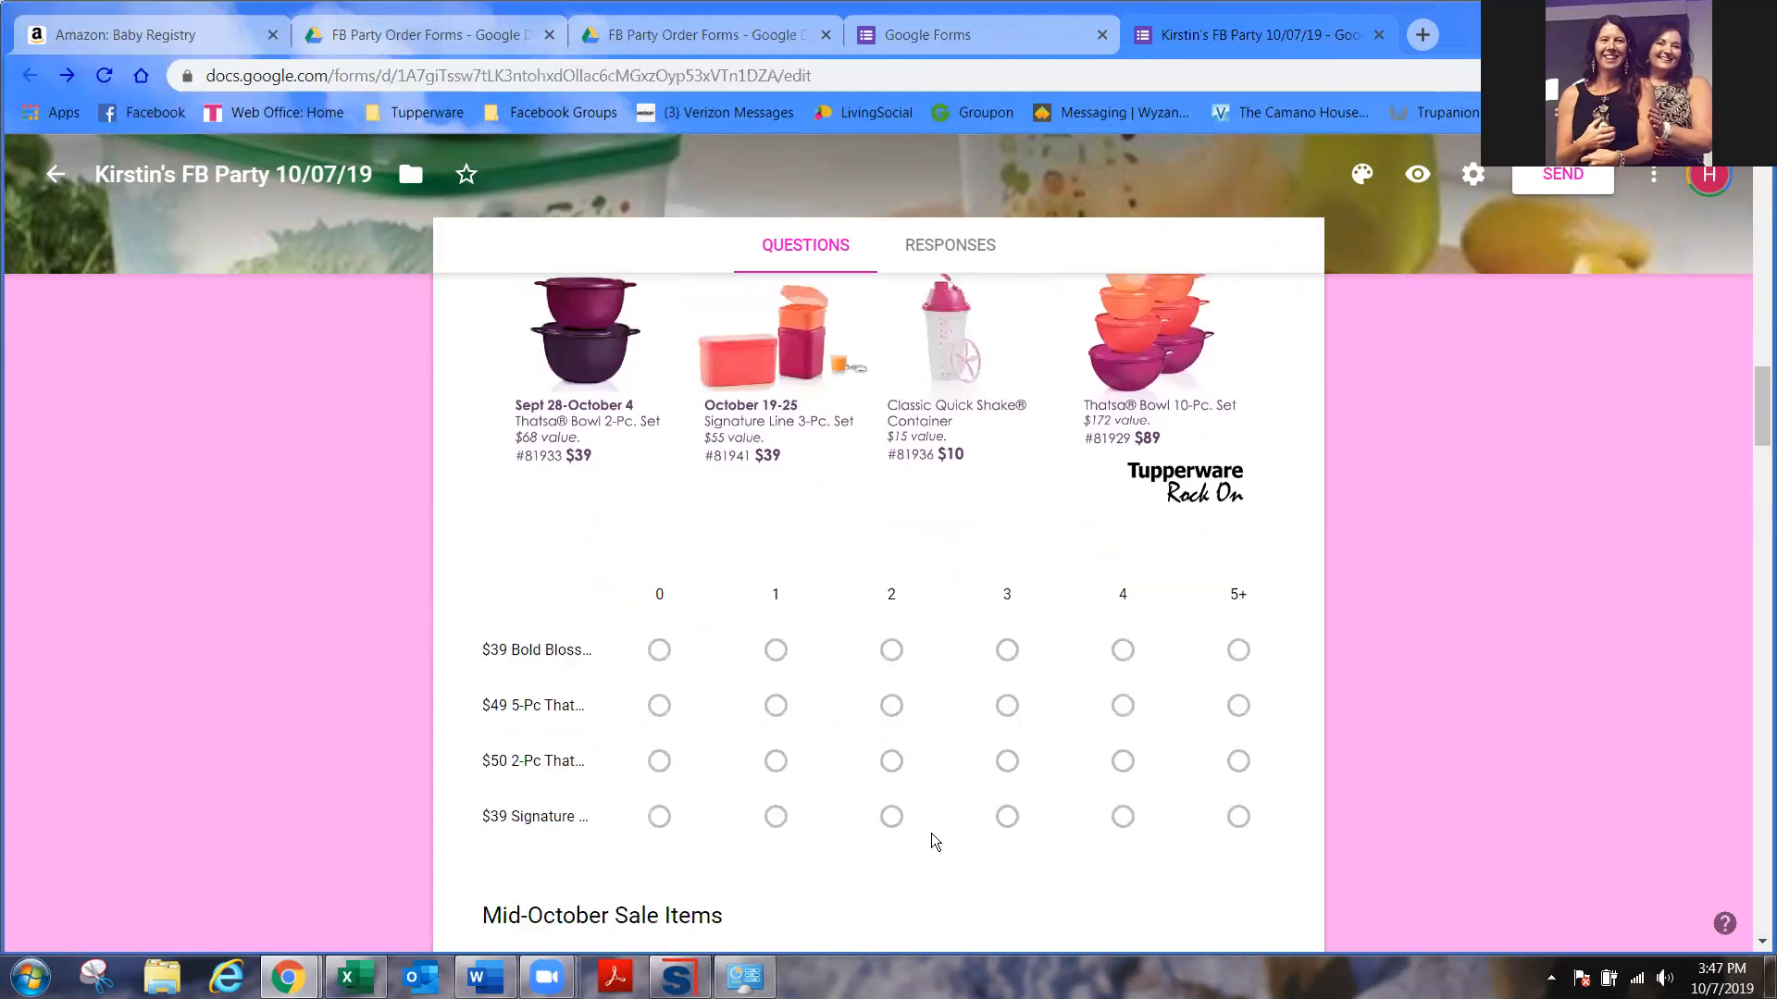
pyautogui.scroll(-5, 931, 833)
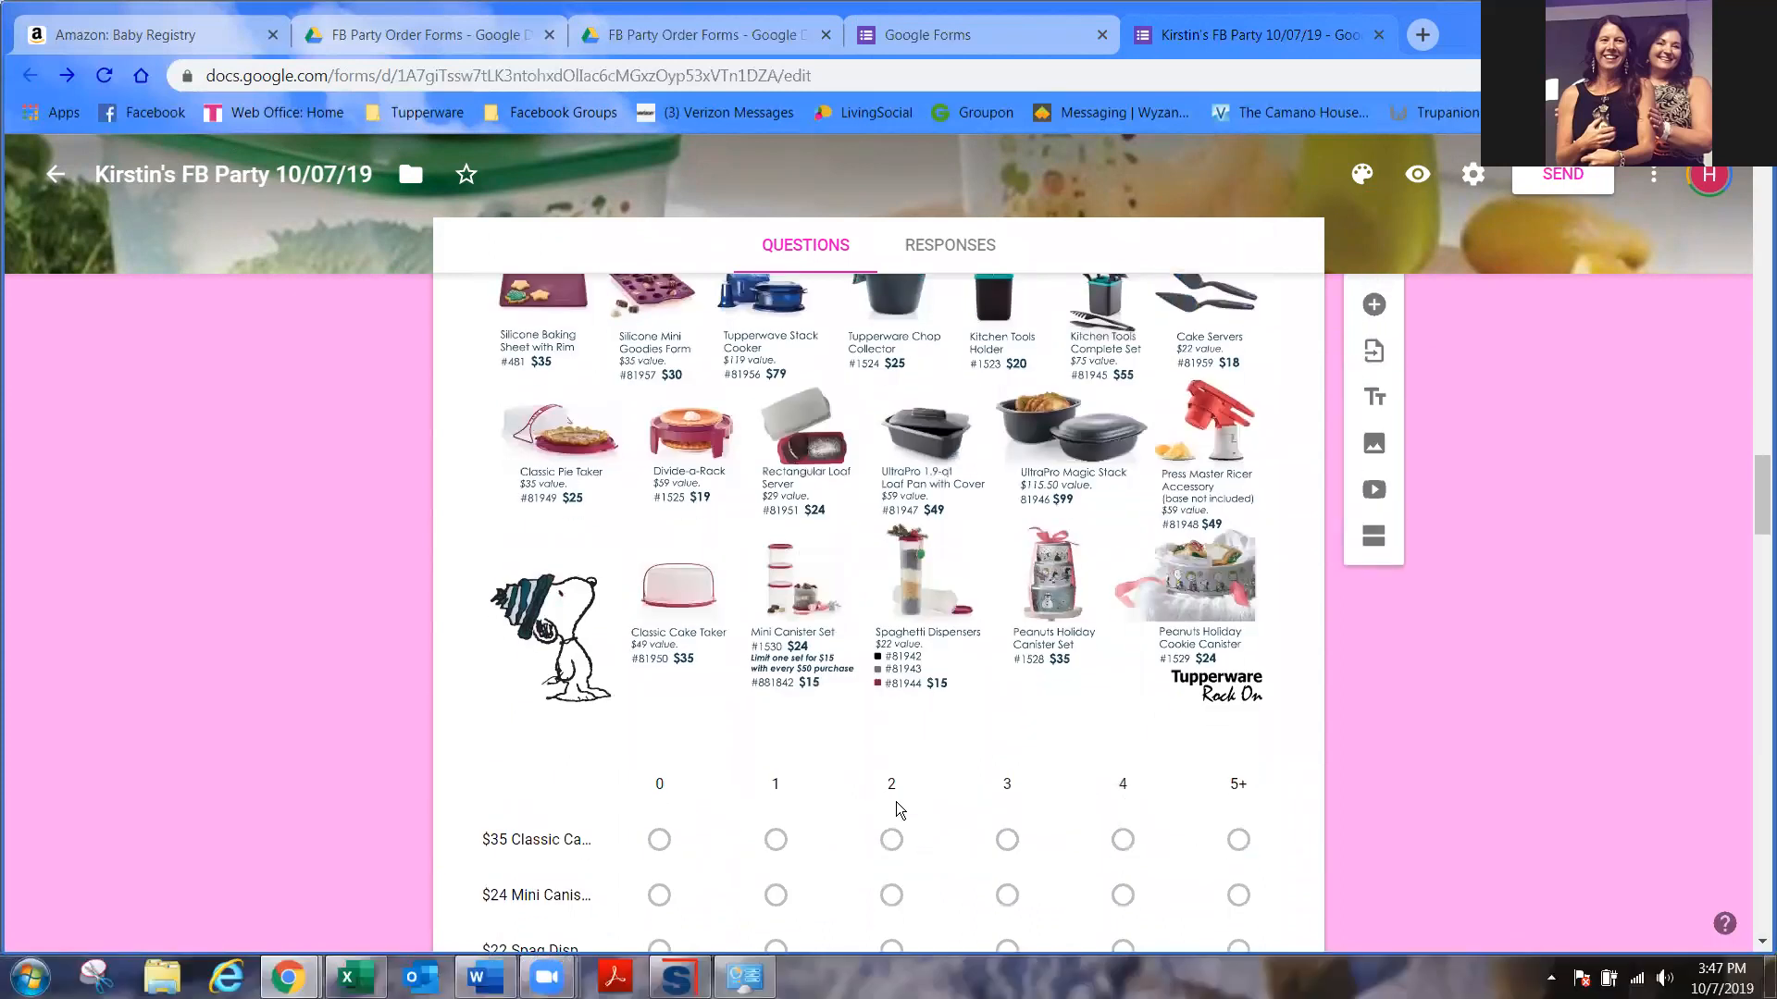
pyautogui.scroll(4, 896, 802)
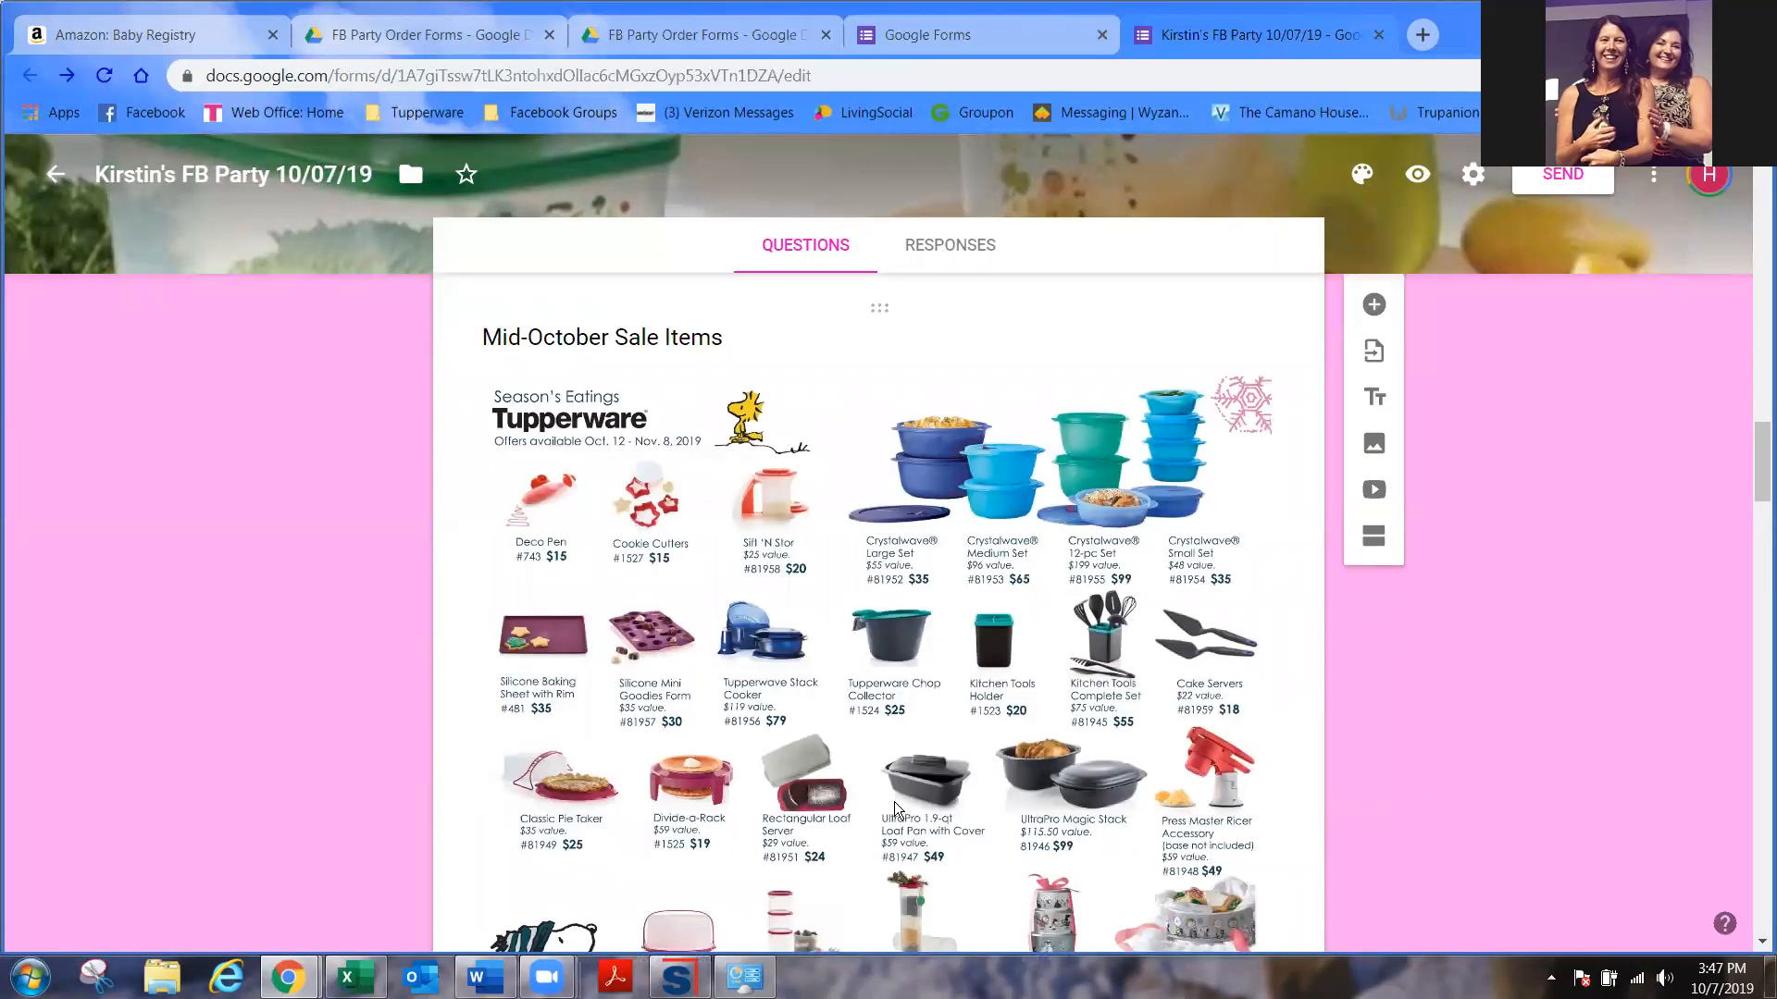